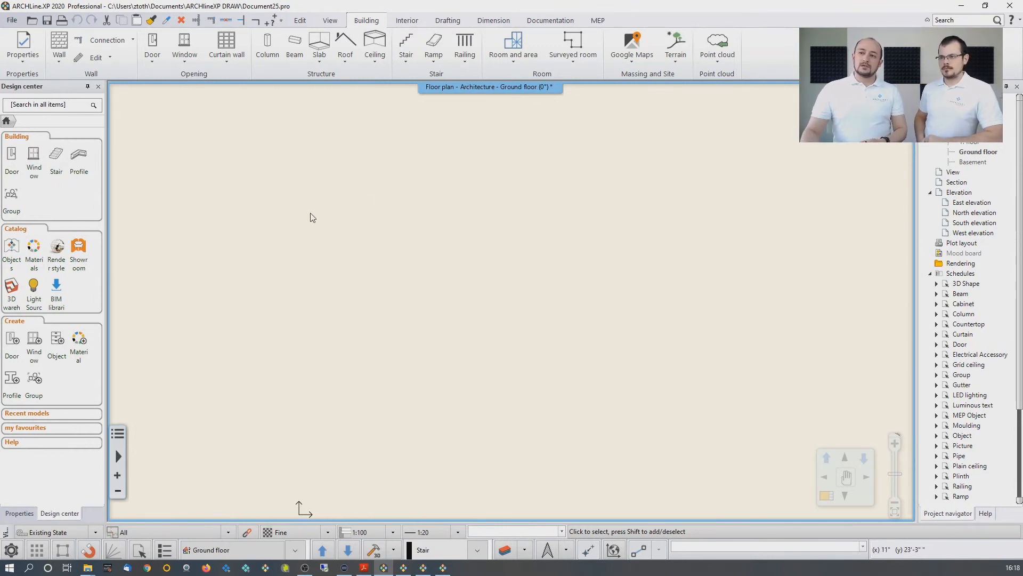
Choose the AutoCAD drawing Carmel_Ave_Floor_plans.dwg from the DWG folder for import
{"action": "left_click", "coordinate": [12, 20]}
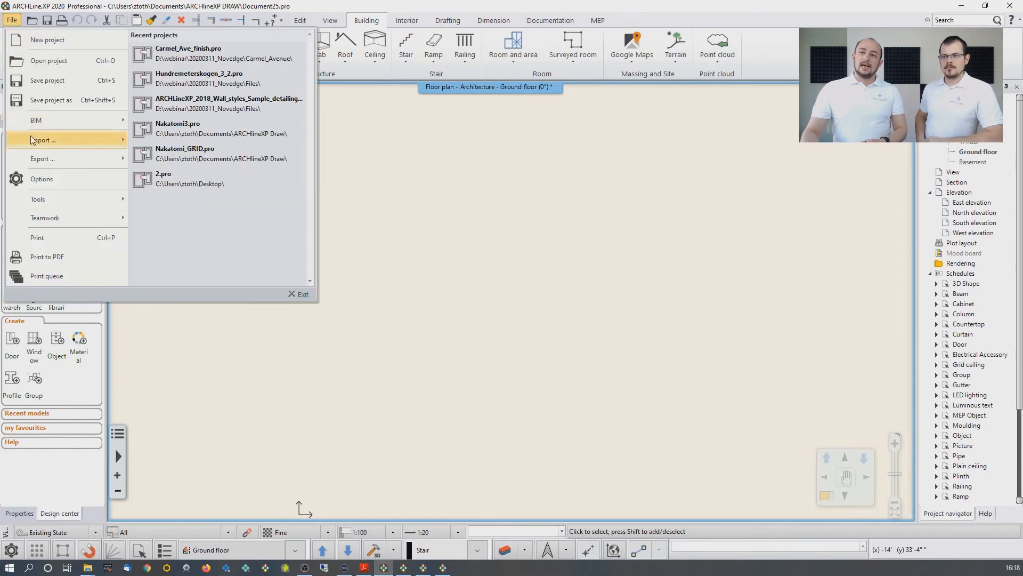
{"action": "mouse_move", "coordinate": [40, 140]}
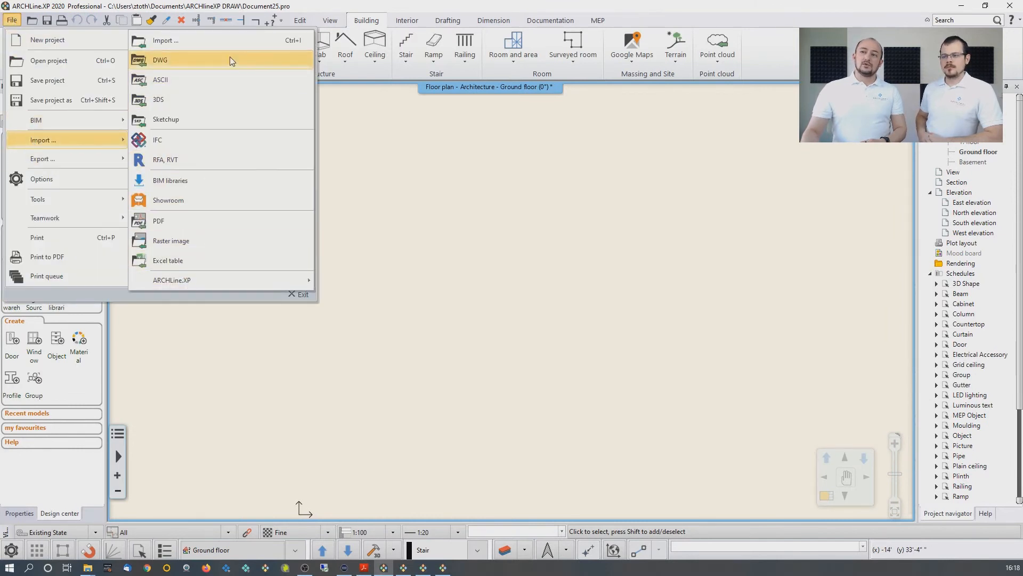
{"action": "mouse_move", "coordinate": [226, 199]}
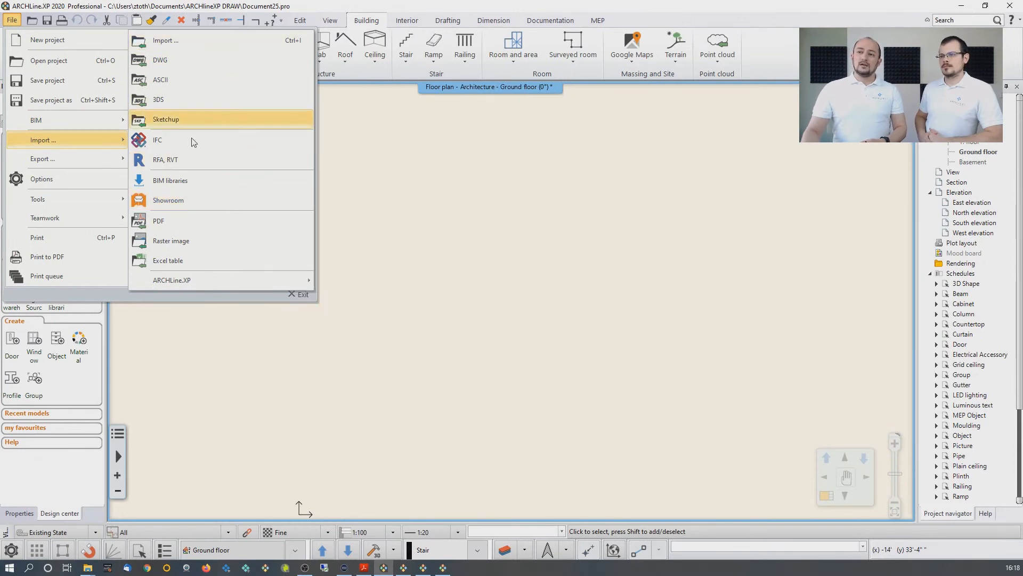
{"action": "left_click", "coordinate": [171, 44]}
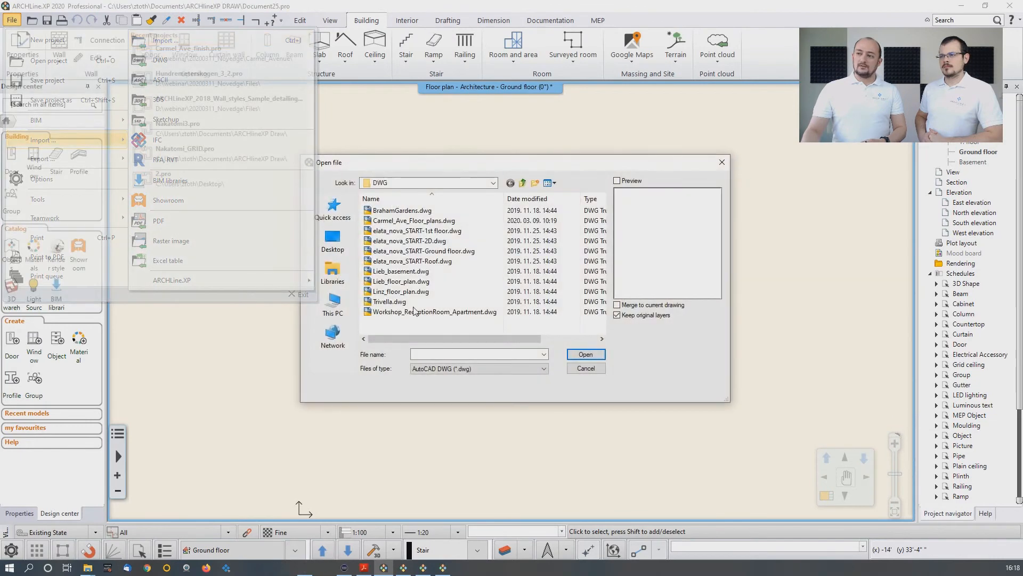
{"action": "left_click", "coordinate": [443, 369]}
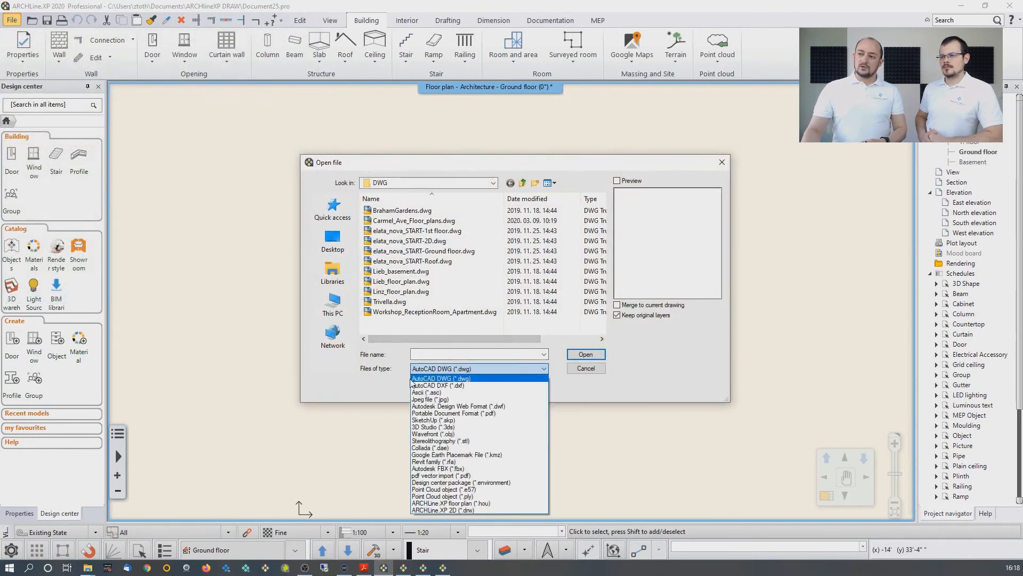
{"action": "left_click", "coordinate": [417, 221]}
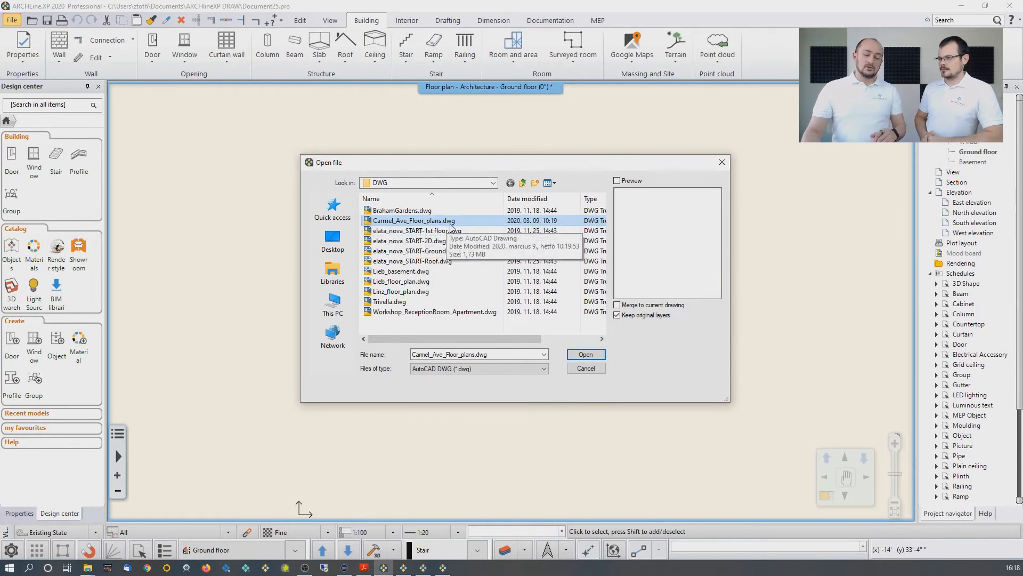
{"action": "left_click", "coordinate": [585, 354]}
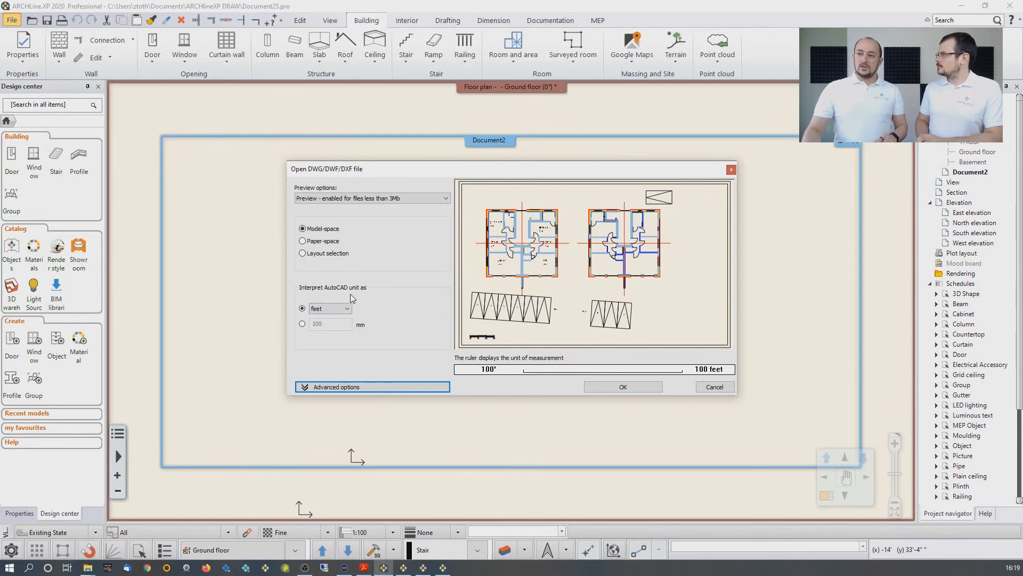
Check the previewed scale bar against the ruler and import the drawing's model space with feet as the unit
{"action": "scroll", "coordinate": [571, 283], "scroll_direction": "up", "scroll_amount": 5}
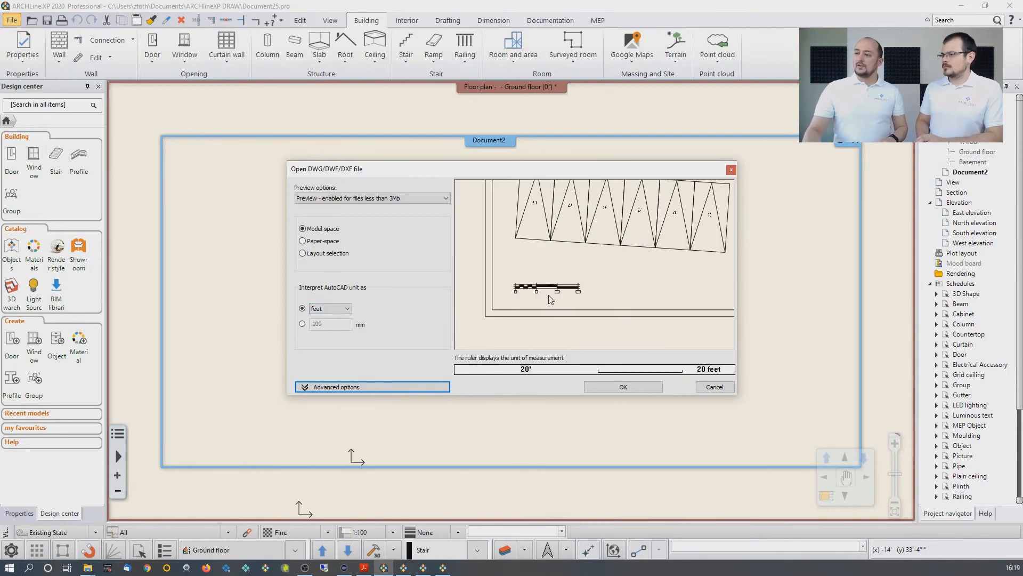
{"action": "middle_click_drag", "start_coordinate": [573, 281], "coordinate": [629, 317]}
{"action": "scroll", "coordinate": [633, 320], "scroll_direction": "up", "scroll_amount": 1}
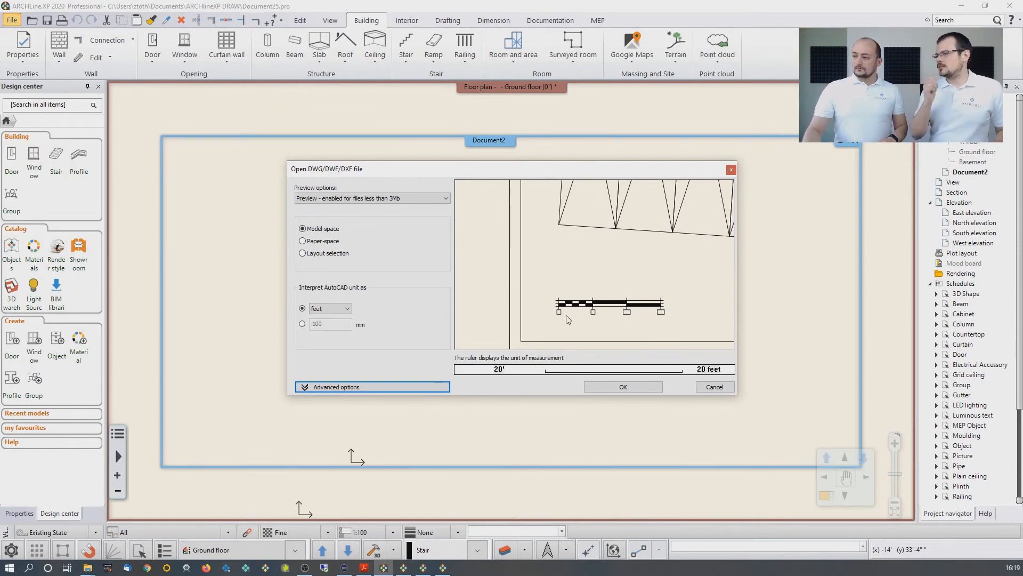
{"action": "scroll", "coordinate": [581, 324], "scroll_direction": "up", "scroll_amount": 1}
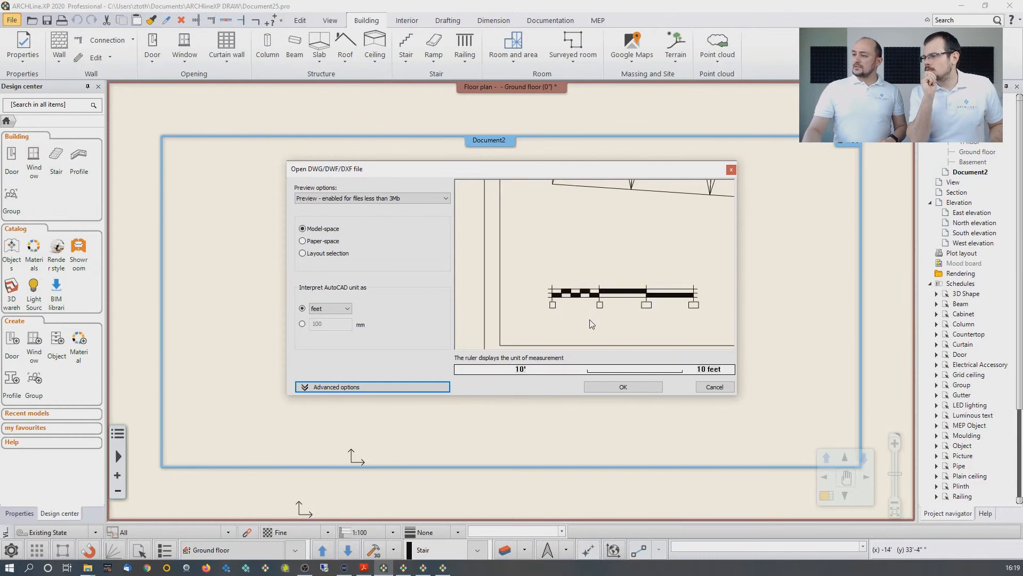
{"action": "mouse_move", "coordinate": [596, 320]}
{"action": "middle_mouse_down"}
{"action": "mouse_move", "coordinate": [623, 324]}
{"action": "mouse_move", "coordinate": [620, 360]}
{"action": "middle_mouse_up"}
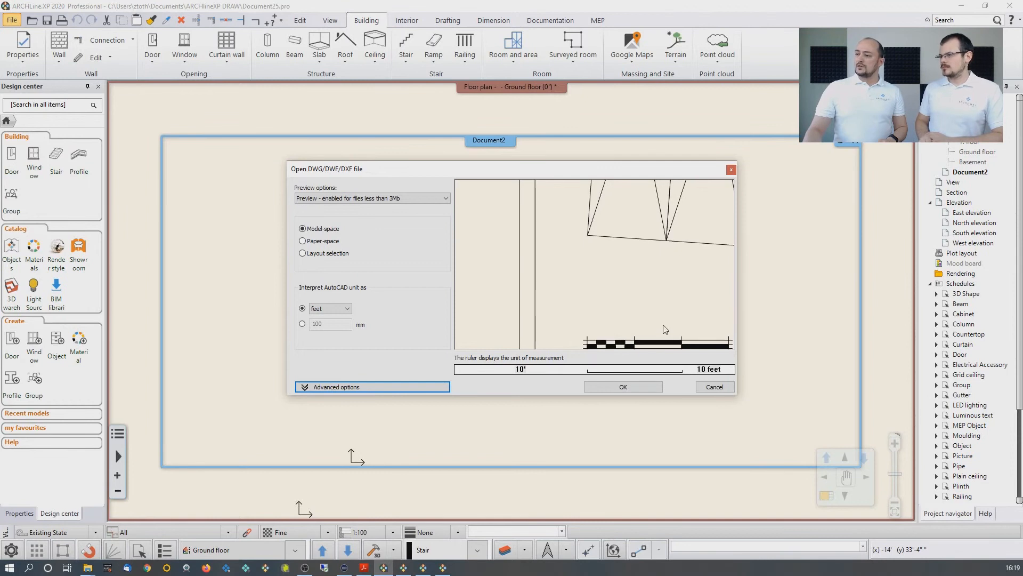
{"action": "scroll", "coordinate": [664, 328], "scroll_direction": "down", "scroll_amount": 3}
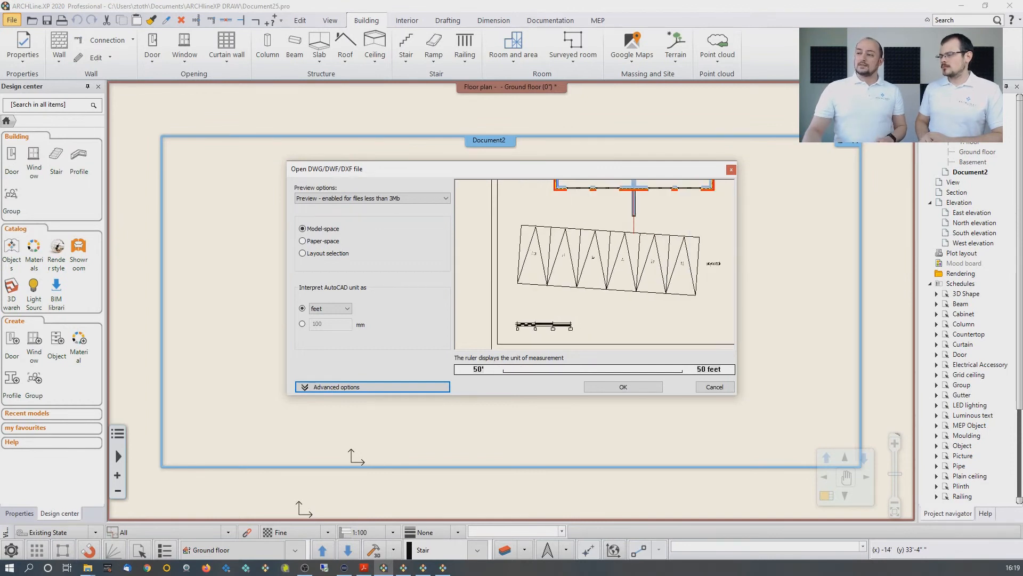
{"action": "scroll", "coordinate": [590, 307], "scroll_direction": "down", "scroll_amount": 2}
{"action": "left_click_drag", "start_coordinate": [626, 276], "coordinate": [583, 300]}
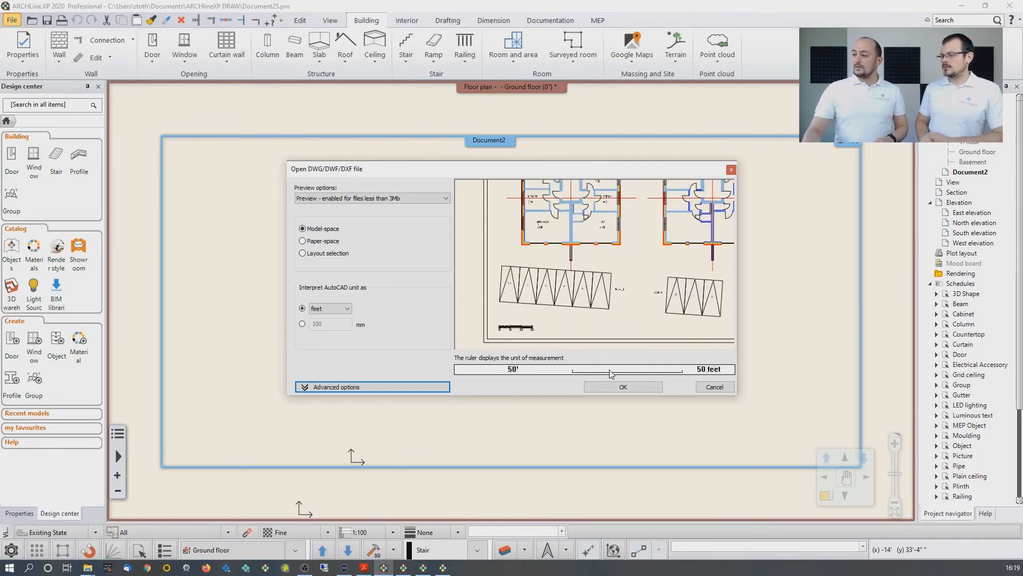
{"action": "left_click", "coordinate": [621, 389]}
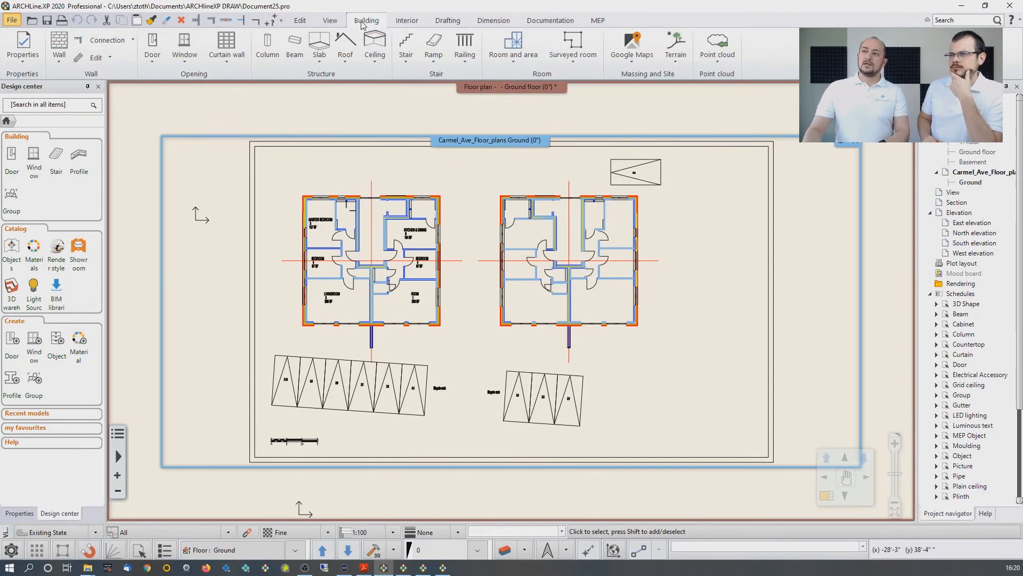
Trace the upper exterior wall of the left-hand plan from the master bedroom to the kitchen side with Walls on DWG drawing
{"action": "left_click", "coordinate": [59, 58]}
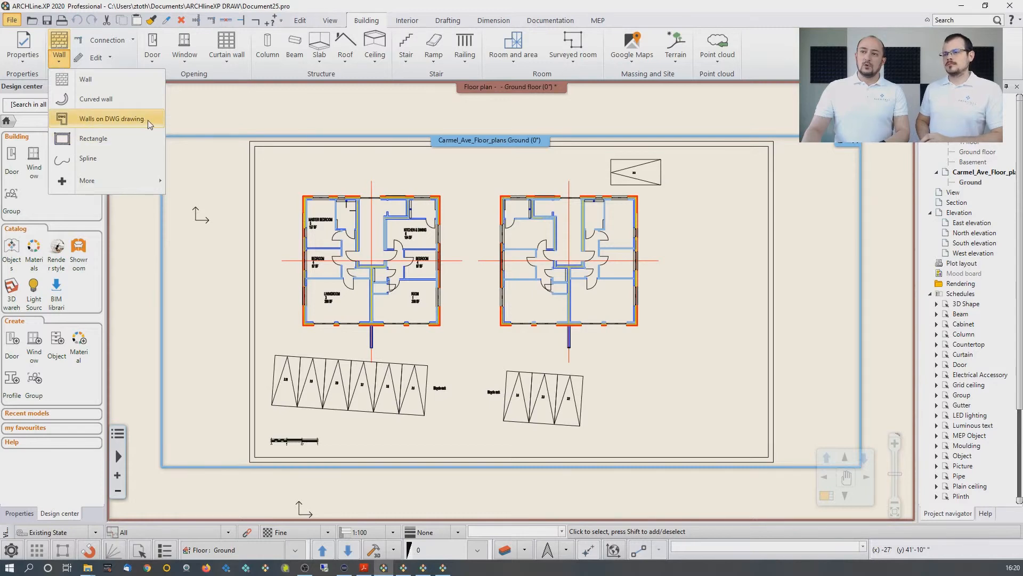
{"action": "mouse_move", "coordinate": [148, 120]}
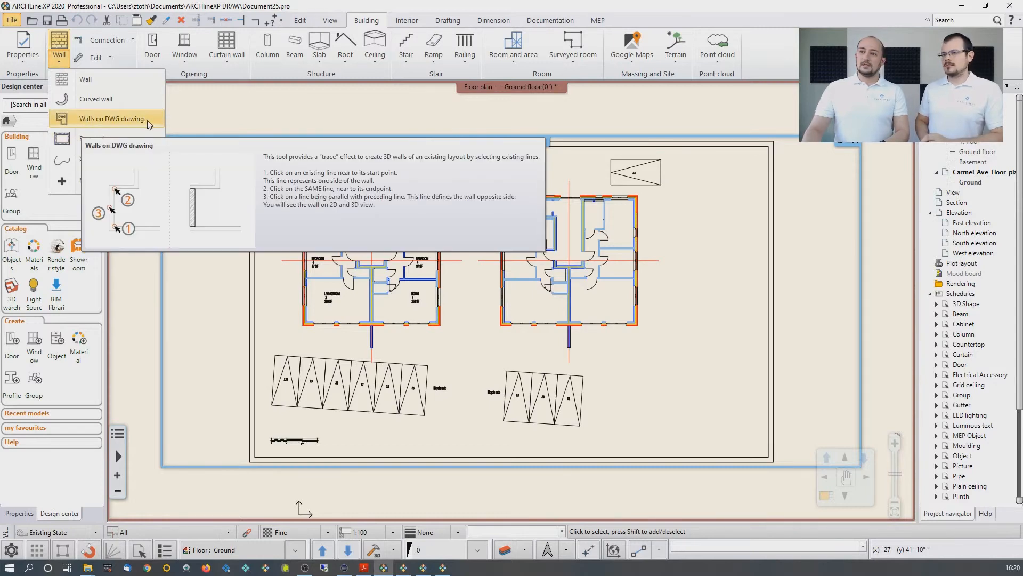
{"action": "left_click", "coordinate": [147, 120]}
{"action": "scroll", "coordinate": [341, 248], "scroll_direction": "up", "scroll_amount": 3}
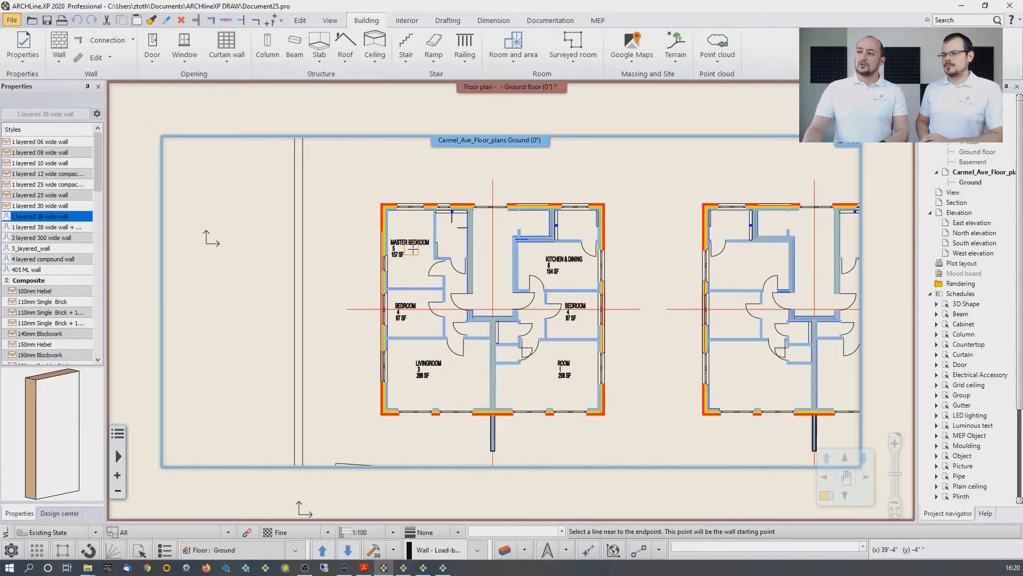
{"action": "scroll", "coordinate": [413, 249], "scroll_direction": "up", "scroll_amount": 3}
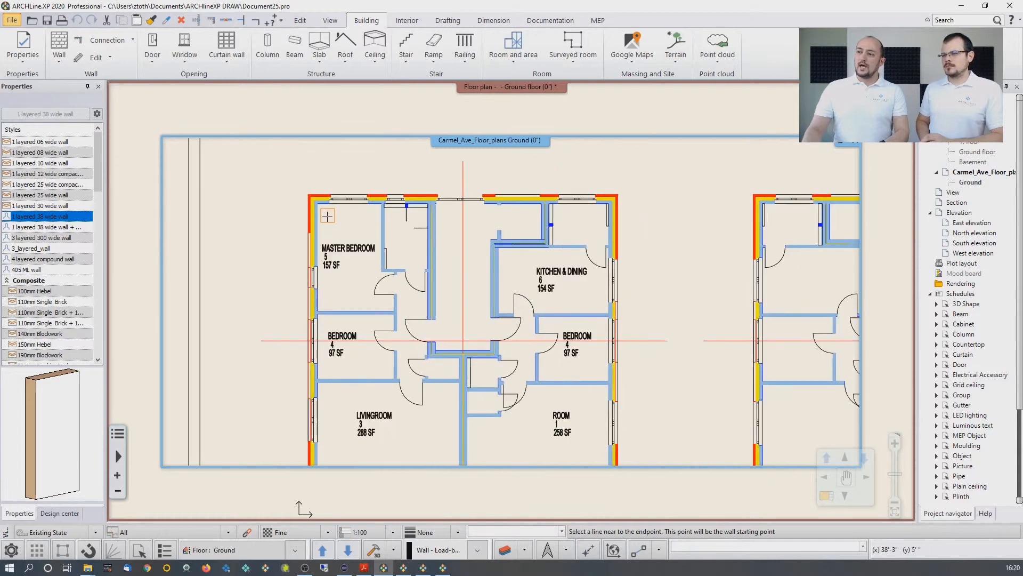
{"action": "scroll", "coordinate": [327, 216], "scroll_direction": "up", "scroll_amount": 2}
{"action": "left_click", "coordinate": [324, 207]}
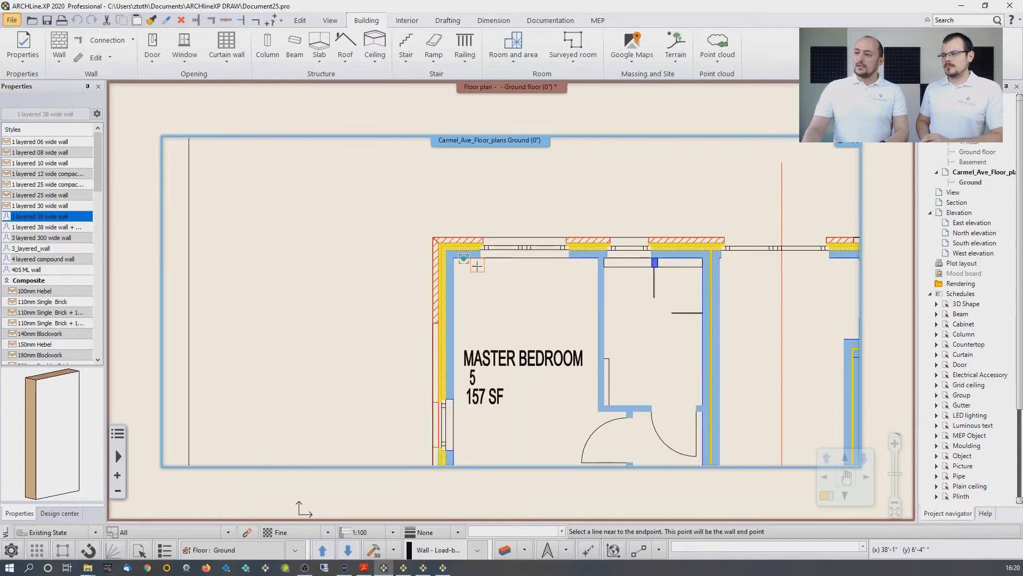
{"action": "middle_click_drag", "start_coordinate": [671, 276], "coordinate": [347, 259]}
{"action": "middle_click_drag", "start_coordinate": [624, 270], "coordinate": [464, 267]}
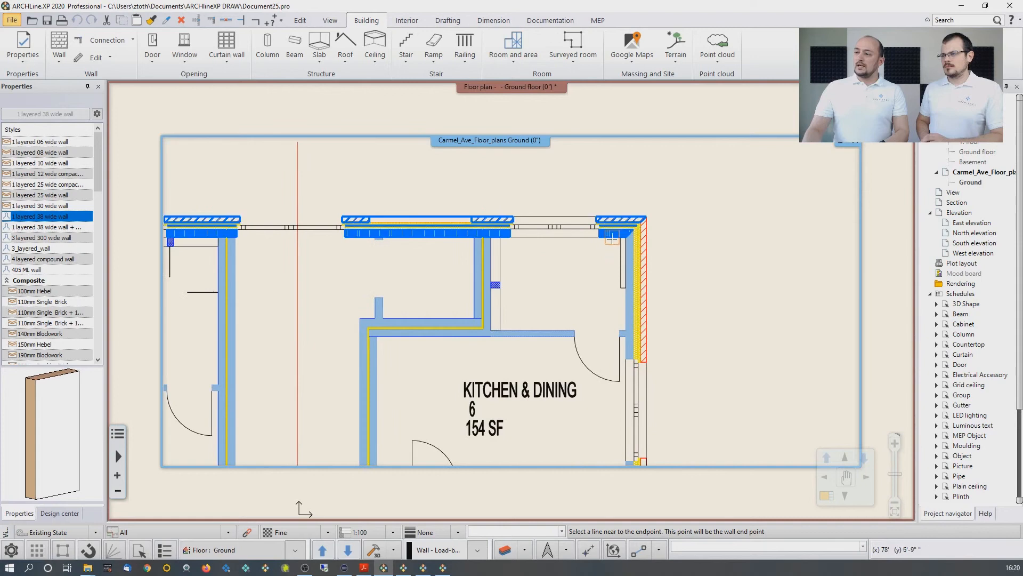
{"action": "left_click", "coordinate": [611, 239]}
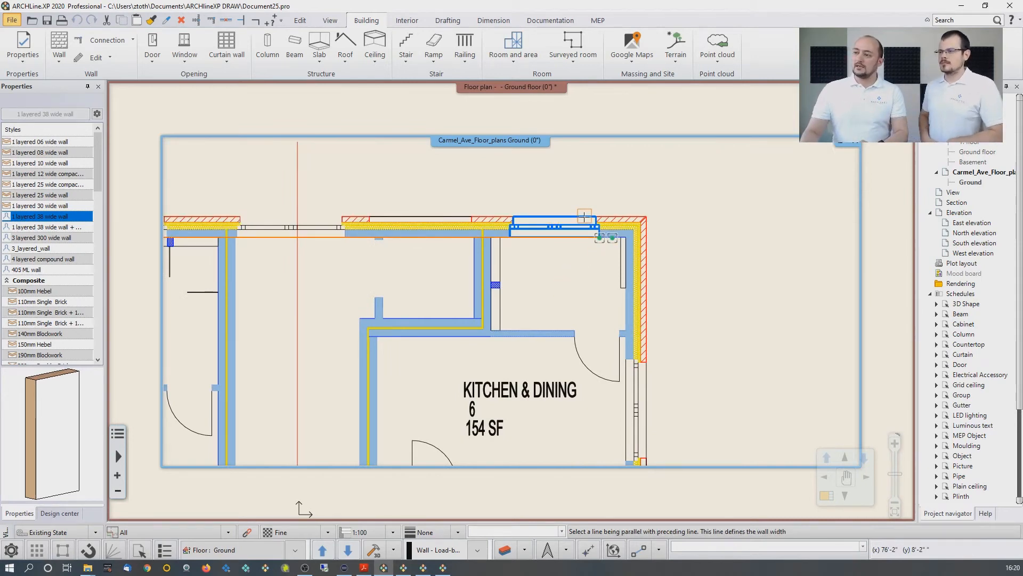
{"action": "left_click", "coordinate": [584, 217]}
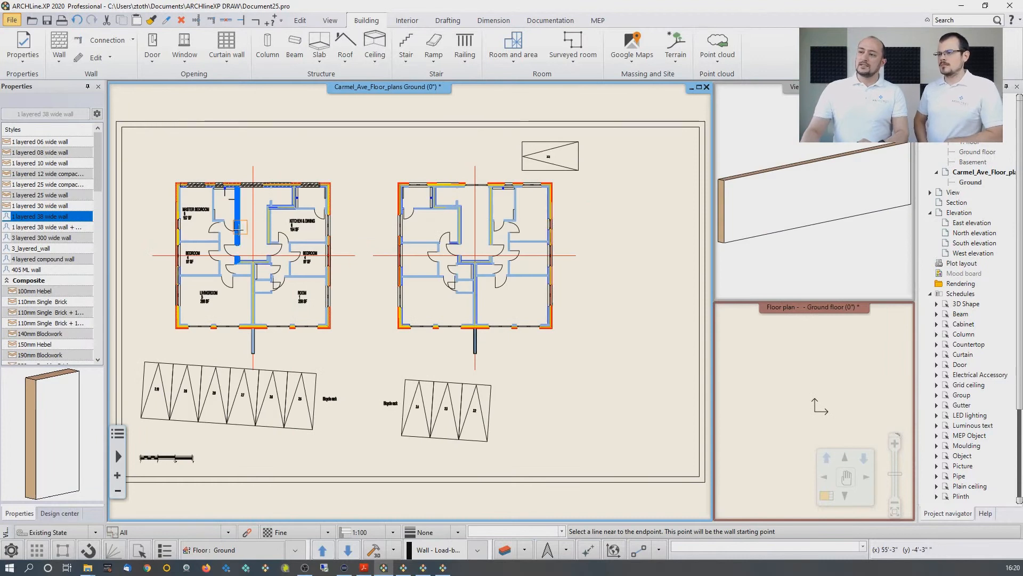
{"action": "key", "text": "Escape"}
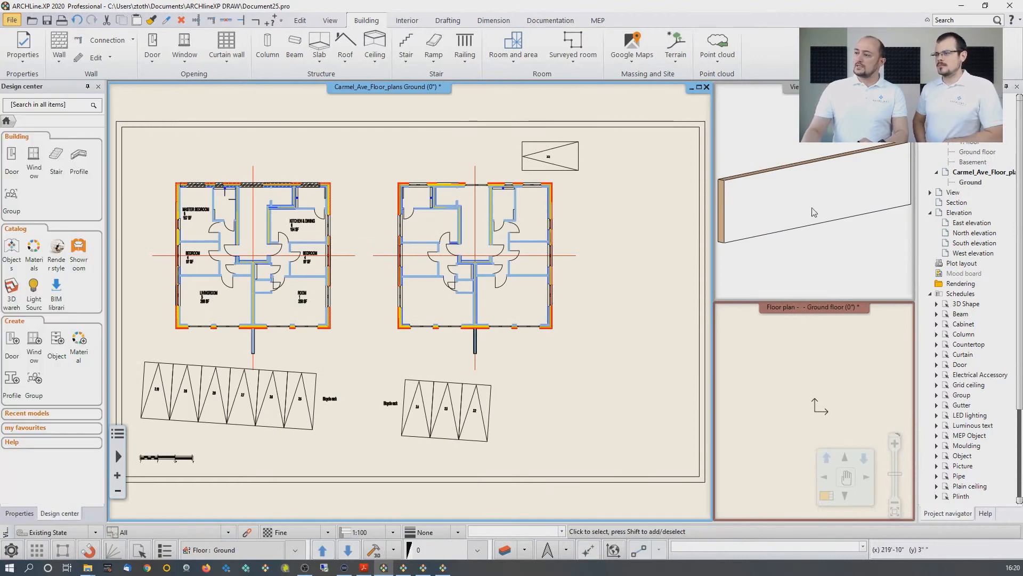
Trace the right exterior wall of the left-hand plan from the upper kitchen-side corner down to Room 1's lower corner with Walls on DWG drawing
{"action": "left_click", "coordinate": [814, 212]}
{"action": "scroll", "coordinate": [817, 205], "scroll_direction": "down", "scroll_amount": 2}
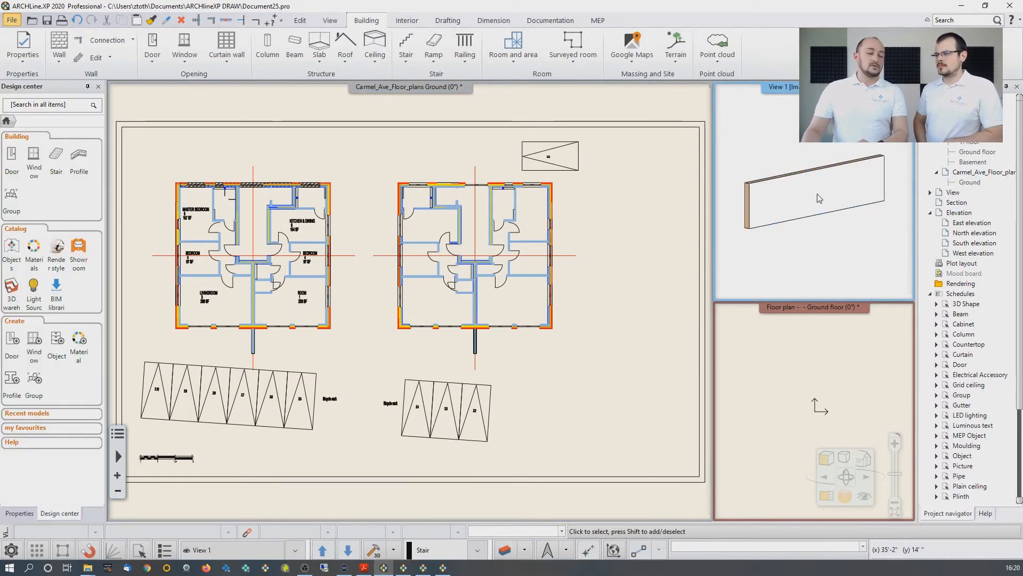
{"action": "scroll", "coordinate": [817, 198], "scroll_direction": "down", "scroll_amount": 2}
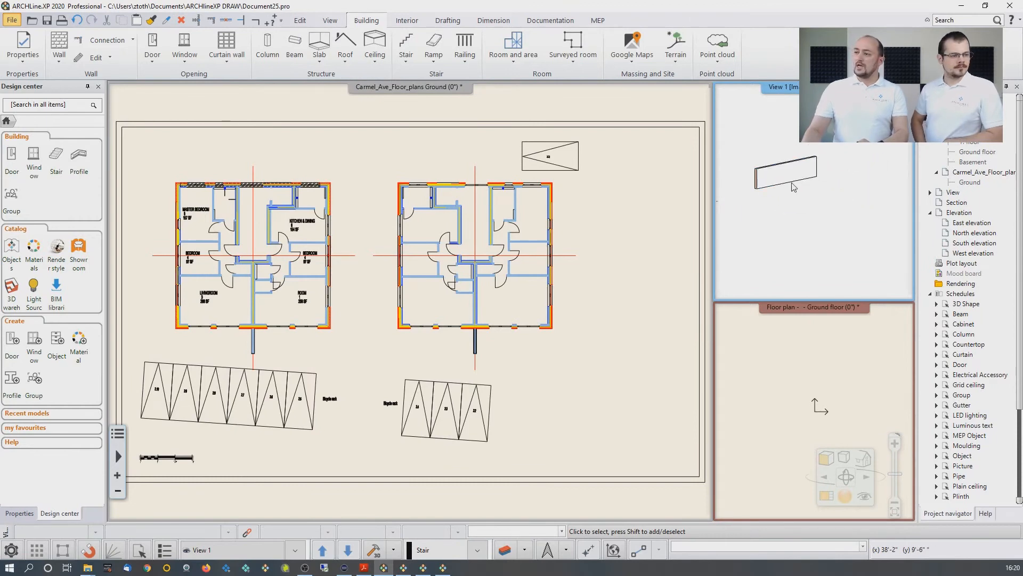
{"action": "left_click", "coordinate": [580, 234]}
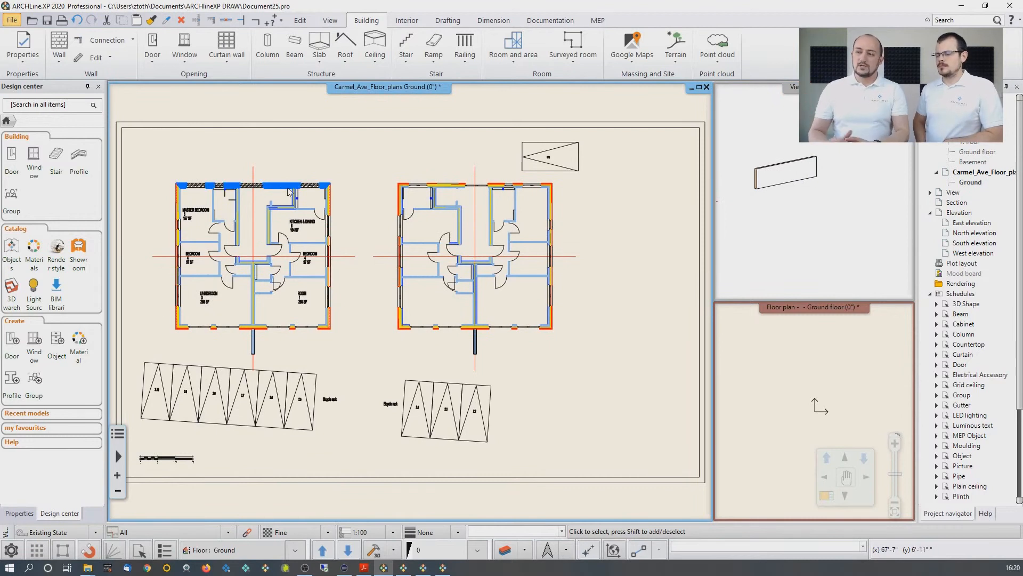
{"action": "left_click", "coordinate": [68, 60]}
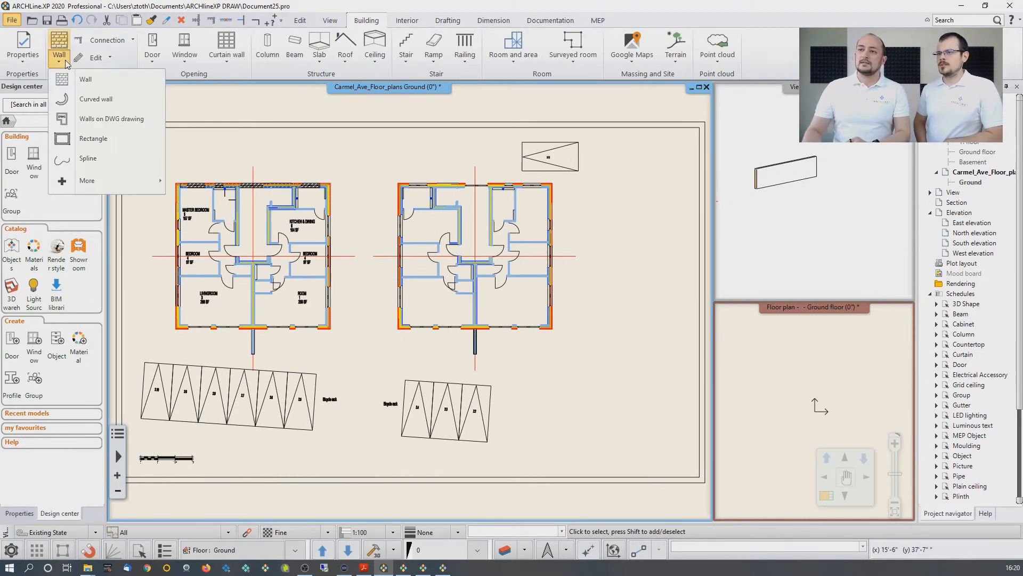
{"action": "left_click", "coordinate": [85, 120]}
{"action": "scroll", "coordinate": [281, 151], "scroll_direction": "up", "scroll_amount": 1}
{"action": "scroll", "coordinate": [305, 180], "scroll_direction": "up", "scroll_amount": 2}
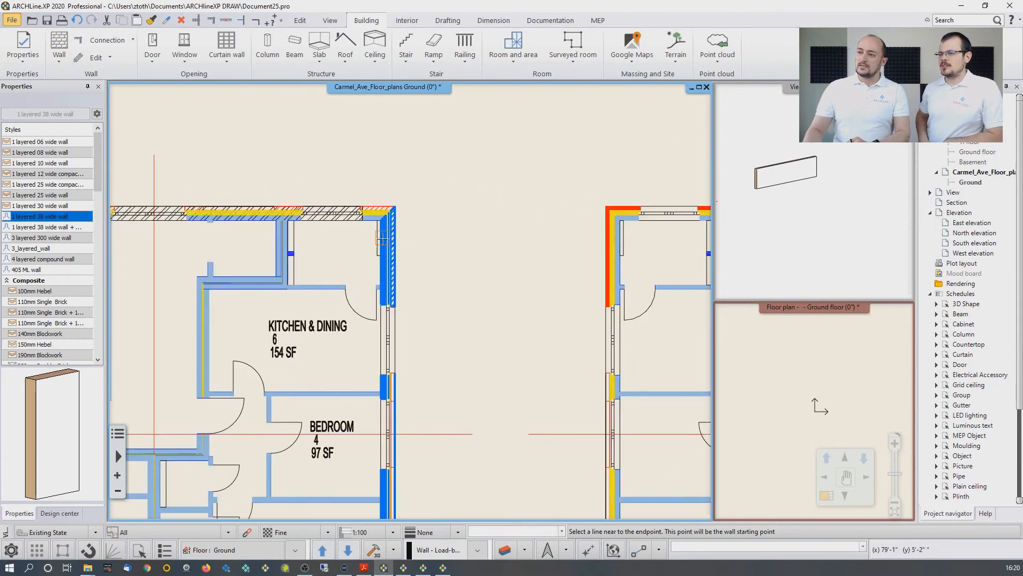
{"action": "scroll", "coordinate": [384, 238], "scroll_direction": "up", "scroll_amount": 2}
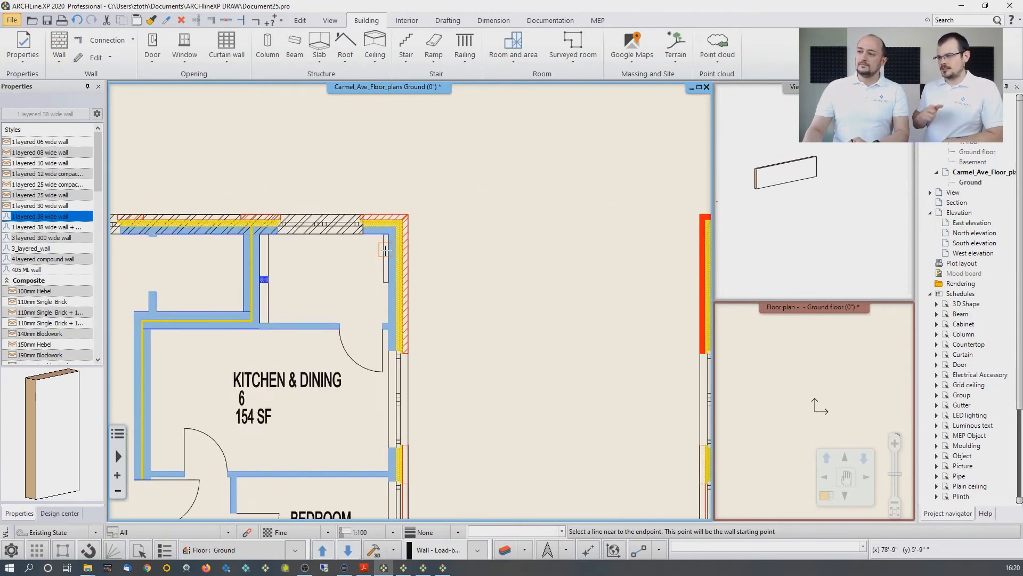
{"action": "left_click", "coordinate": [390, 248]}
{"action": "scroll", "coordinate": [373, 320], "scroll_direction": "down", "scroll_amount": 10}
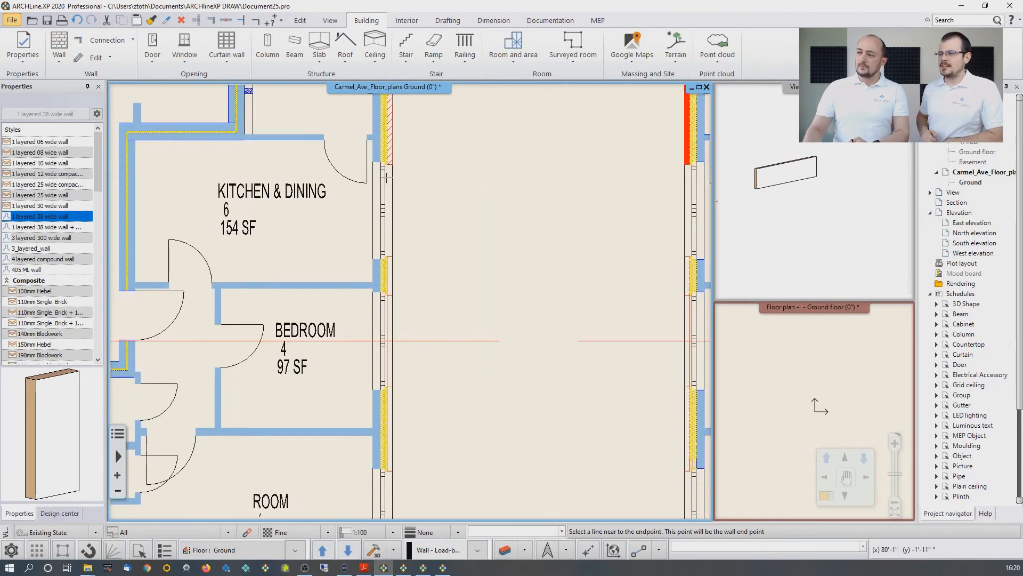
{"action": "scroll", "coordinate": [370, 356], "scroll_direction": "up", "scroll_amount": 1}
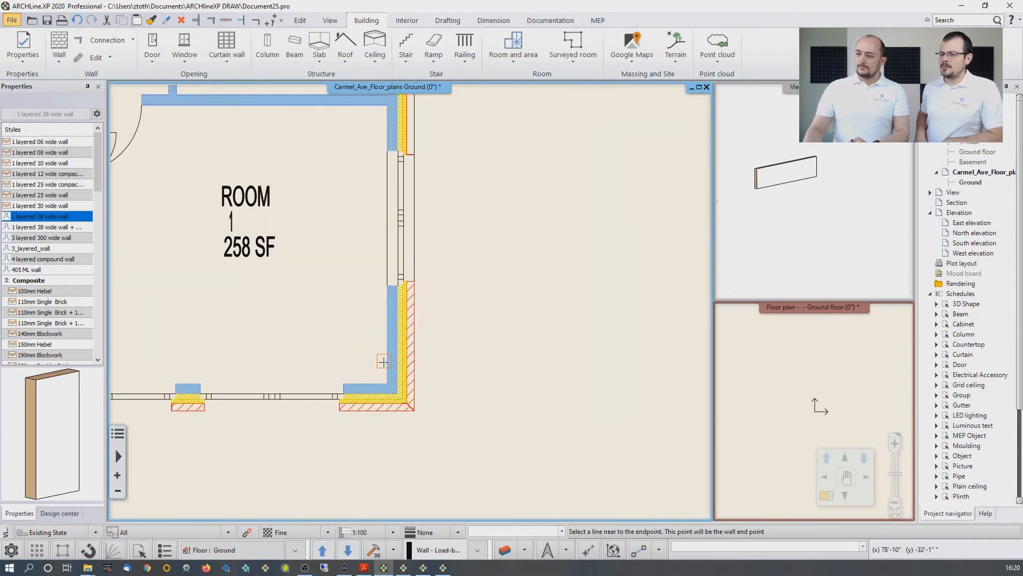
{"action": "left_click", "coordinate": [419, 369]}
Trace the lower exterior wall from Room 1's outer corner to the living room's outer corner, using the outer brick line for its width
{"action": "left_click", "coordinate": [378, 382]}
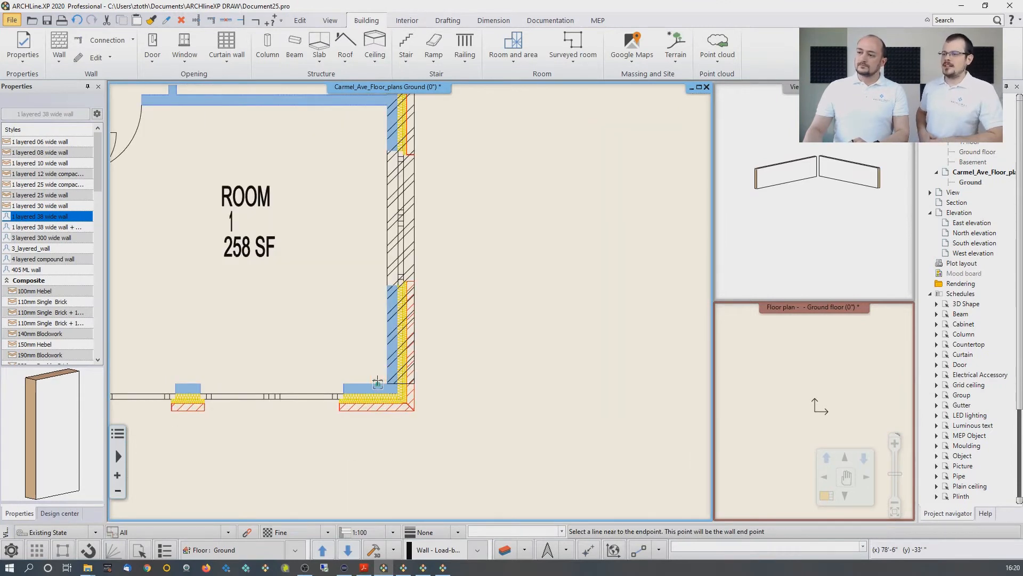
{"action": "scroll", "coordinate": [271, 349], "scroll_direction": "down", "scroll_amount": 2}
{"action": "middle_click_drag", "start_coordinate": [252, 325], "coordinate": [482, 347]}
{"action": "middle_click_drag", "start_coordinate": [160, 320], "coordinate": [429, 323]}
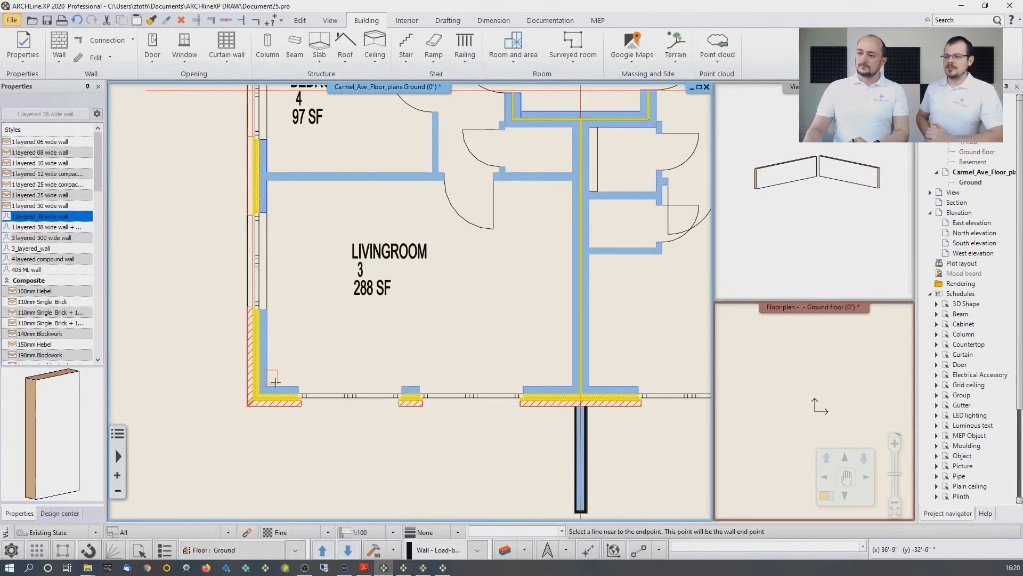
{"action": "left_click", "coordinate": [266, 387]}
{"action": "left_click", "coordinate": [271, 408]}
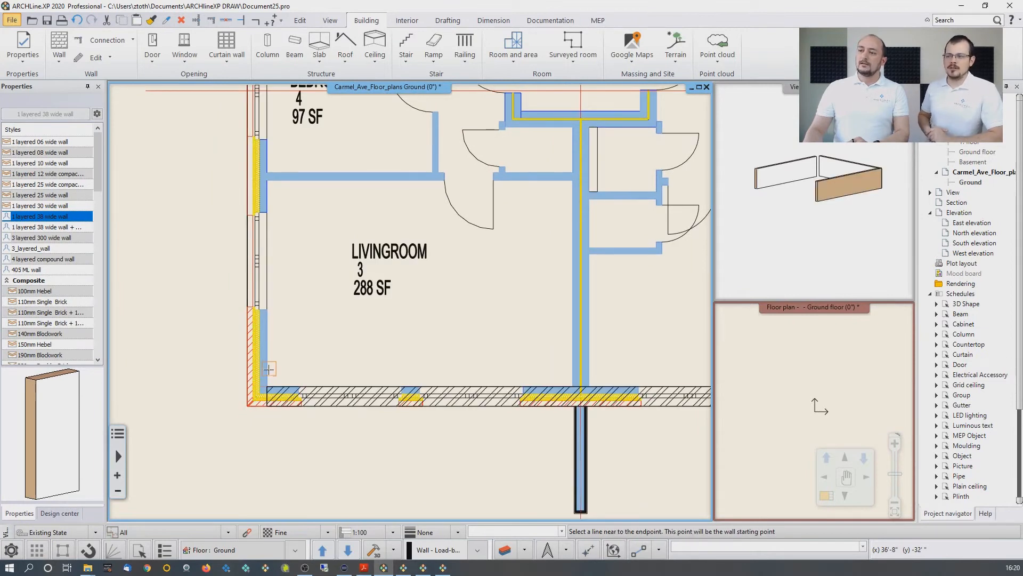
Trace the left exterior wall from the living room's lower corner up to the master bedroom, using the outer brick line for its width
{"action": "middle_click_drag", "start_coordinate": [278, 258], "coordinate": [292, 489]}
{"action": "middle_click_drag", "start_coordinate": [291, 87], "coordinate": [315, 254]}
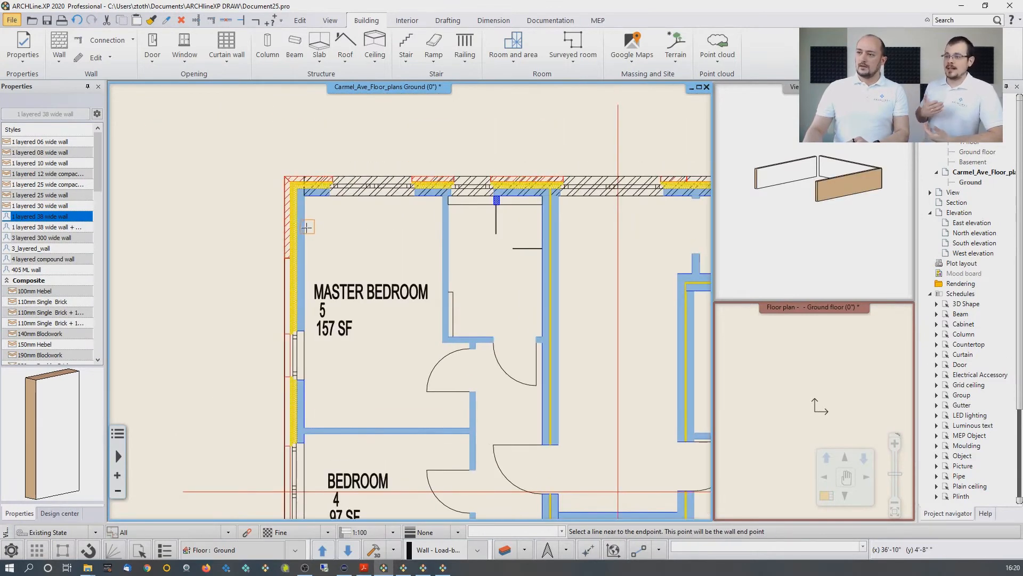
{"action": "left_click", "coordinate": [305, 227]}
{"action": "left_click", "coordinate": [282, 228]}
Trace the central core's left wall from the upper exterior wall down to the core's lower corner, picking its opposite line for the width
{"action": "middle_click_drag", "start_coordinate": [500, 246], "coordinate": [440, 239]}
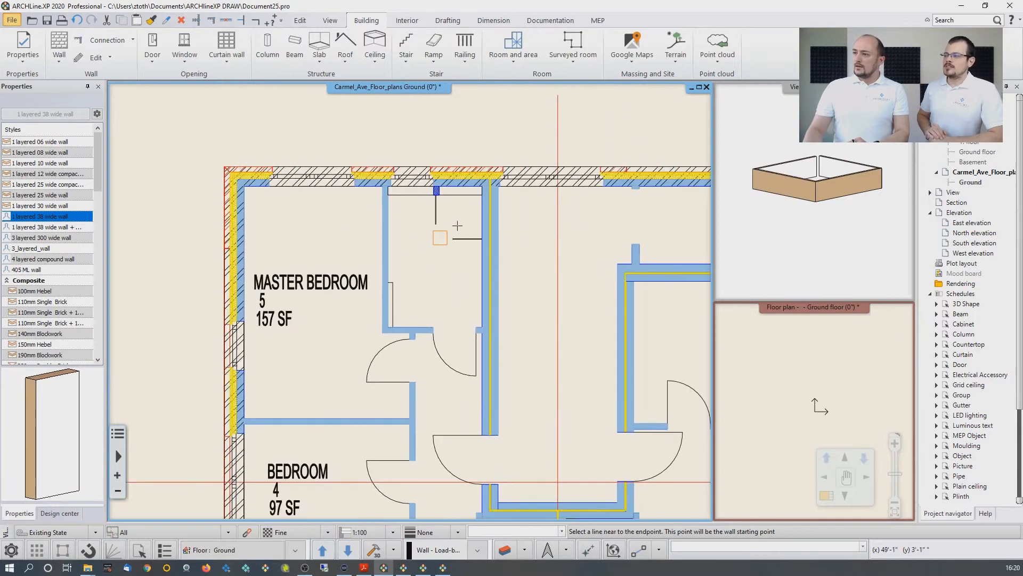
{"action": "left_click", "coordinate": [477, 203]}
{"action": "middle_click_drag", "start_coordinate": [473, 506], "coordinate": [463, 343]}
{"action": "left_click", "coordinate": [464, 342]}
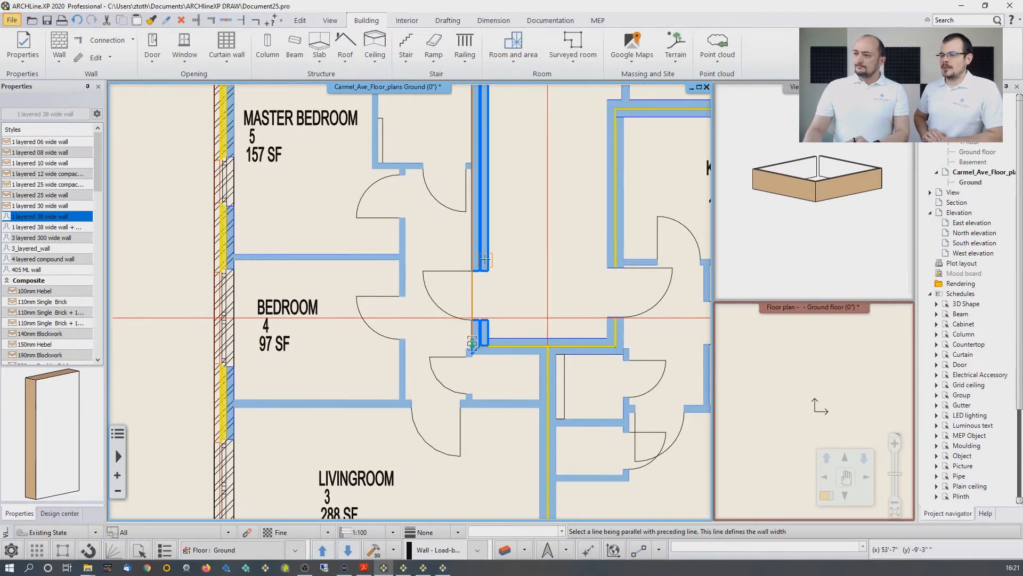
{"action": "left_click", "coordinate": [492, 304]}
Trace the central core's lower wall and its right wall up to the kitchen's upper-left corner
{"action": "scroll", "coordinate": [573, 368], "scroll_direction": "up", "scroll_amount": 2}
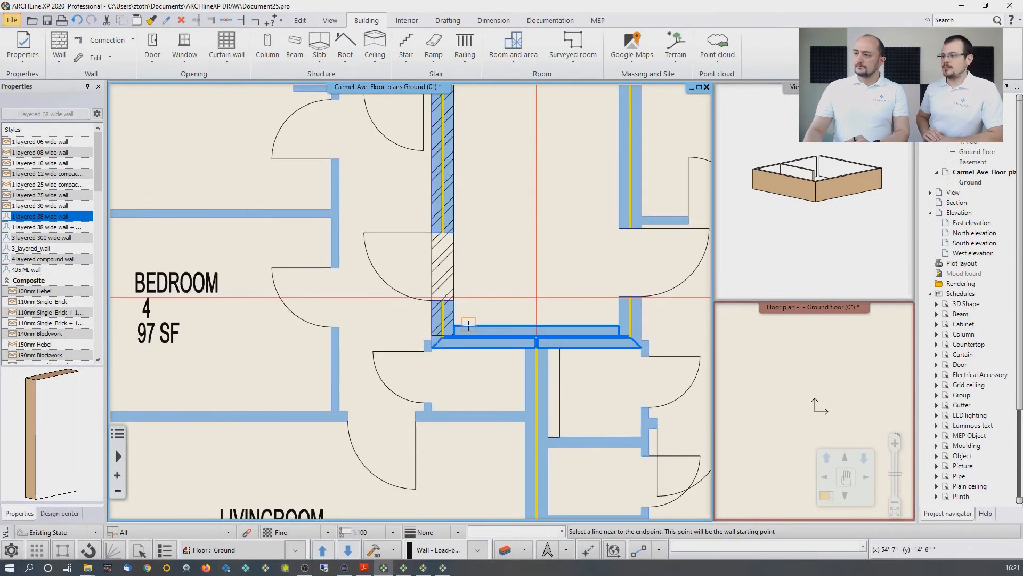
{"action": "left_click", "coordinate": [604, 335]}
{"action": "left_click", "coordinate": [607, 326]}
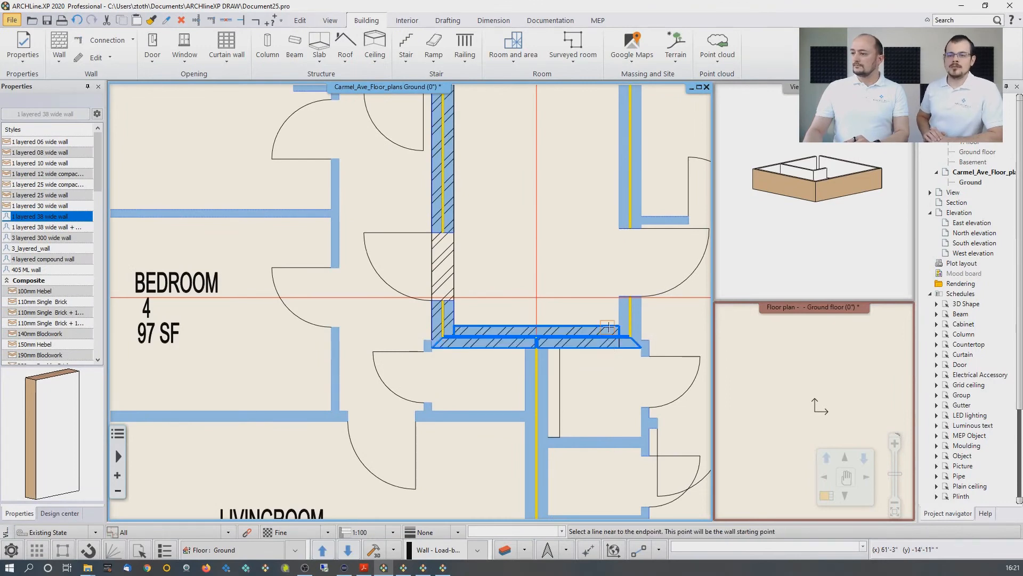
{"action": "middle_click_drag", "start_coordinate": [602, 263], "coordinate": [584, 361]}
{"action": "middle_click_drag", "start_coordinate": [517, 394], "coordinate": [503, 475]}
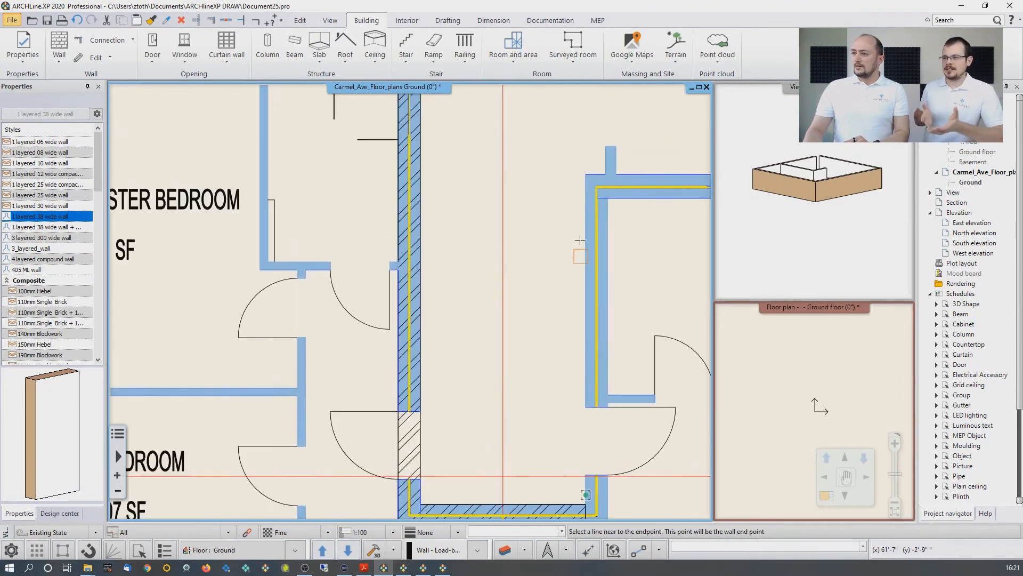
{"action": "left_click", "coordinate": [585, 207]}
Trace the core's stepped walls along the kitchen's upper-left side and up to the upper exterior wall
{"action": "middle_click_drag", "start_coordinate": [624, 207], "coordinate": [558, 248]}
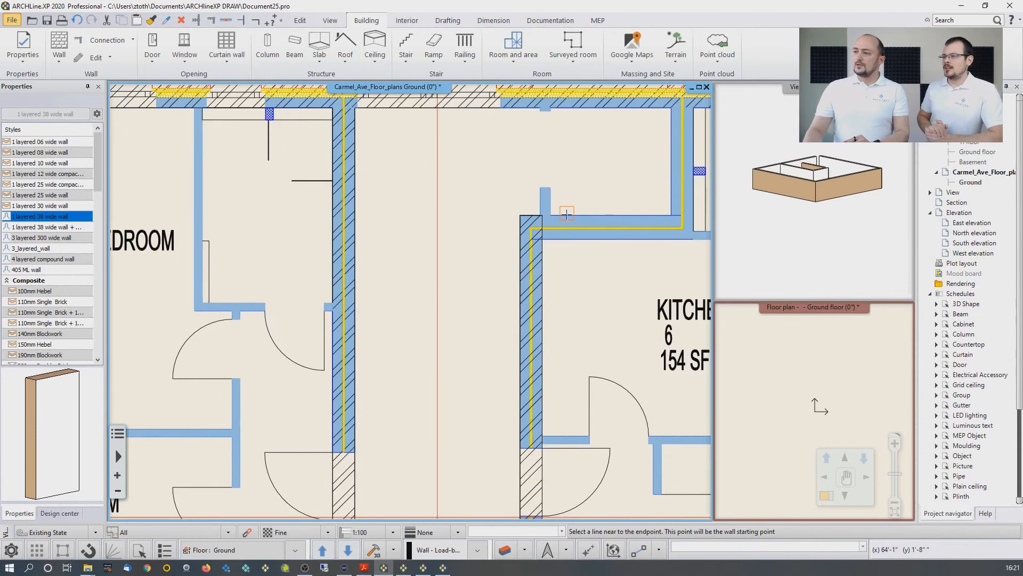
{"action": "left_click", "coordinate": [657, 215]}
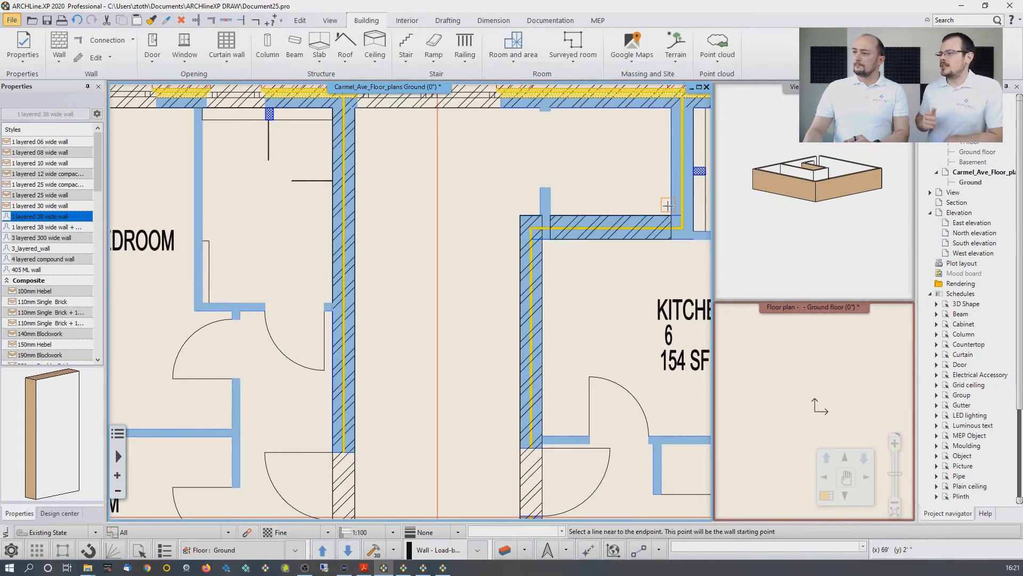
{"action": "mouse_move", "coordinate": [660, 136]}
{"action": "middle_mouse_down"}
{"action": "mouse_move", "coordinate": [641, 181]}
{"action": "mouse_move", "coordinate": [544, 192]}
{"action": "middle_mouse_up"}
{"action": "left_click", "coordinate": [651, 165]}
Trace the thin partition above Kitchen & Dining from the core wall across the door to the right exterior wall
{"action": "left_click", "coordinate": [550, 271]}
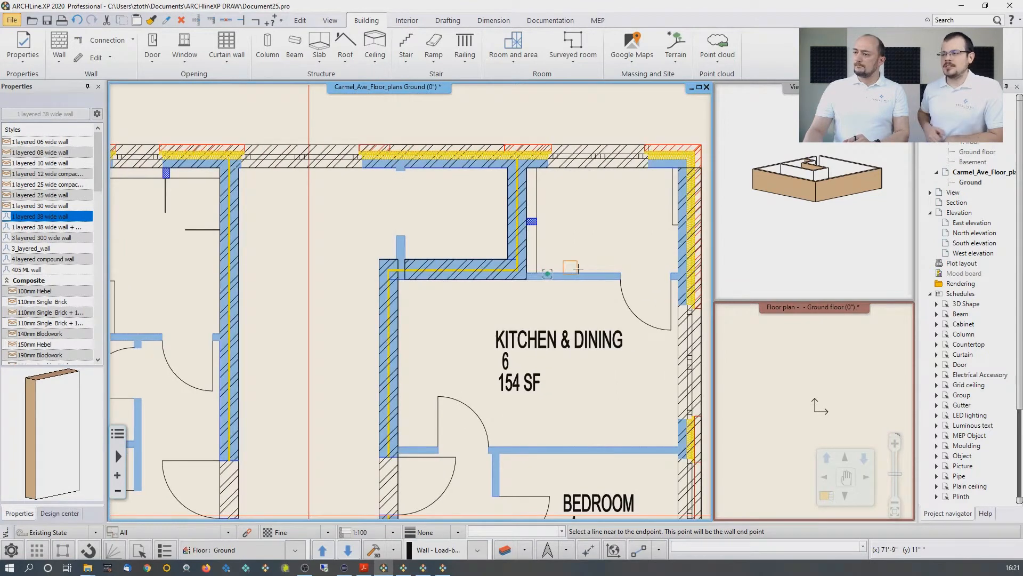
{"action": "scroll", "coordinate": [440, 329], "scroll_direction": "up", "scroll_amount": 5}
{"action": "left_click", "coordinate": [440, 329]}
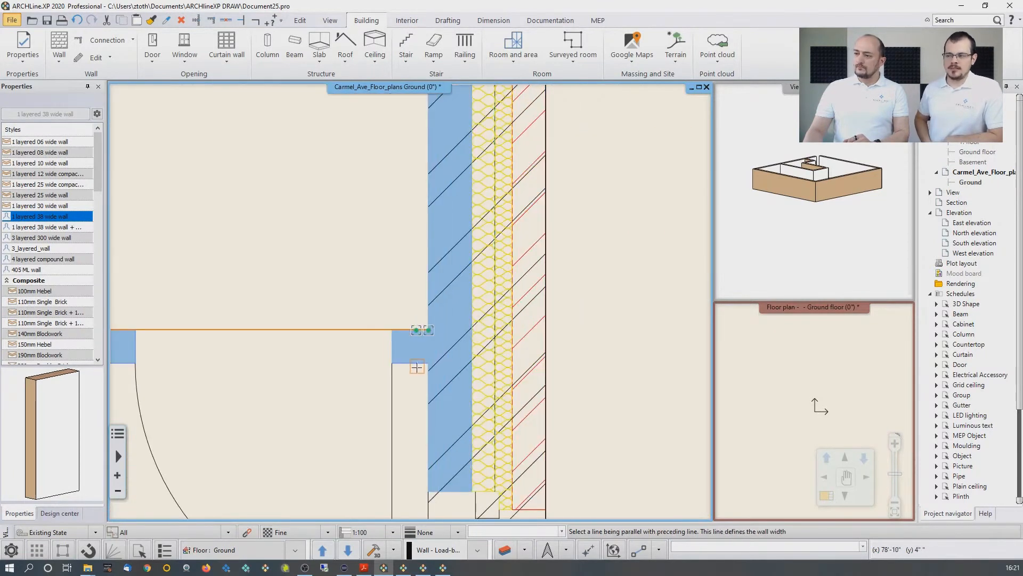
Trace the partition between Kitchen & Dining and the bedroom from the right exterior wall to the core wall
{"action": "scroll", "coordinate": [350, 394], "scroll_direction": "down", "scroll_amount": 3}
{"action": "scroll", "coordinate": [351, 394], "scroll_direction": "down", "scroll_amount": 2}
{"action": "middle_click_drag", "start_coordinate": [235, 475], "coordinate": [452, 245]}
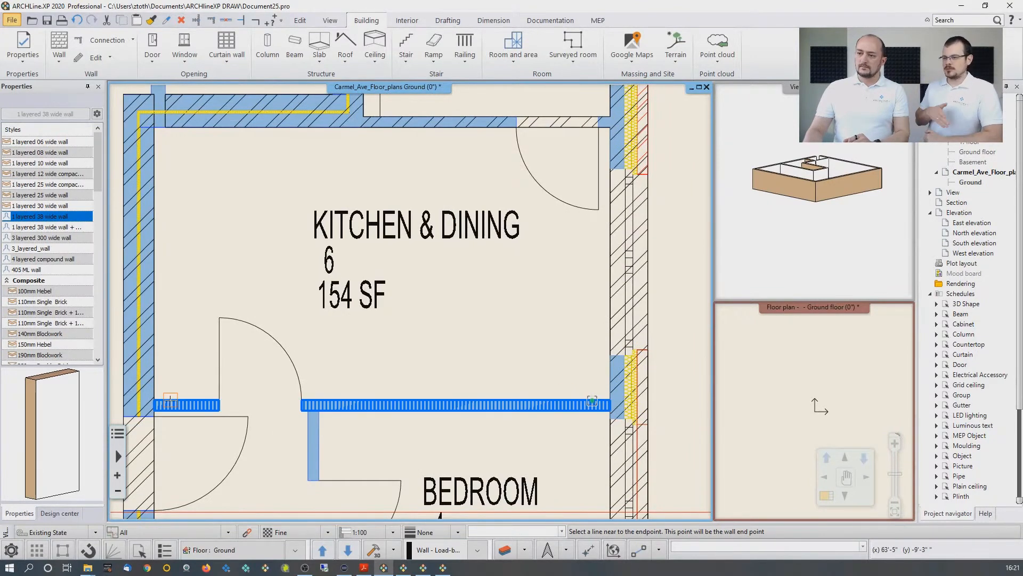
{"action": "left_click", "coordinate": [362, 400]}
{"action": "left_click", "coordinate": [368, 412]}
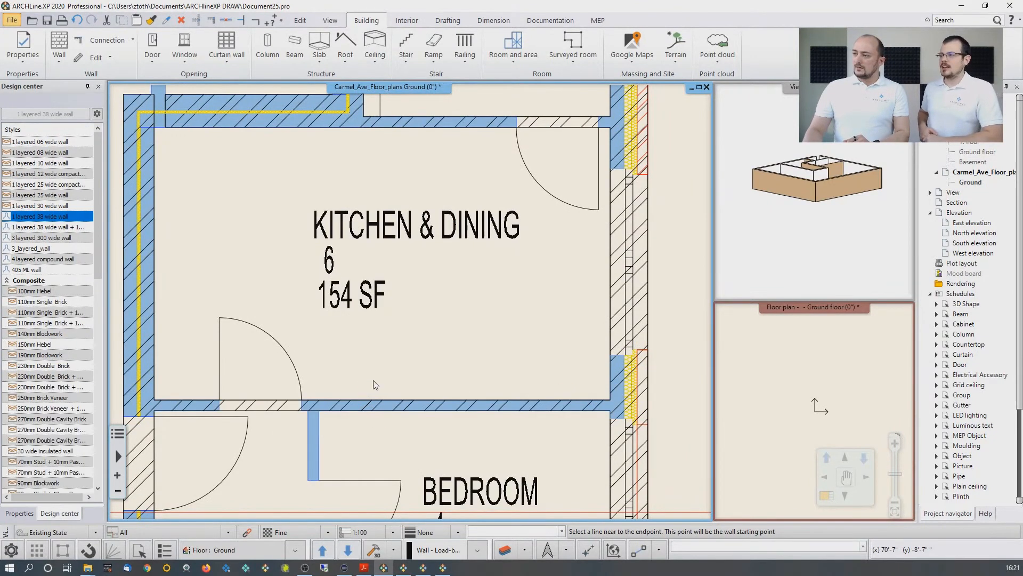
Examine the traced walls and their corner joints in the 3D view
{"action": "scroll", "coordinate": [409, 303], "scroll_direction": "down", "scroll_amount": 2}
{"action": "left_click", "coordinate": [767, 212]}
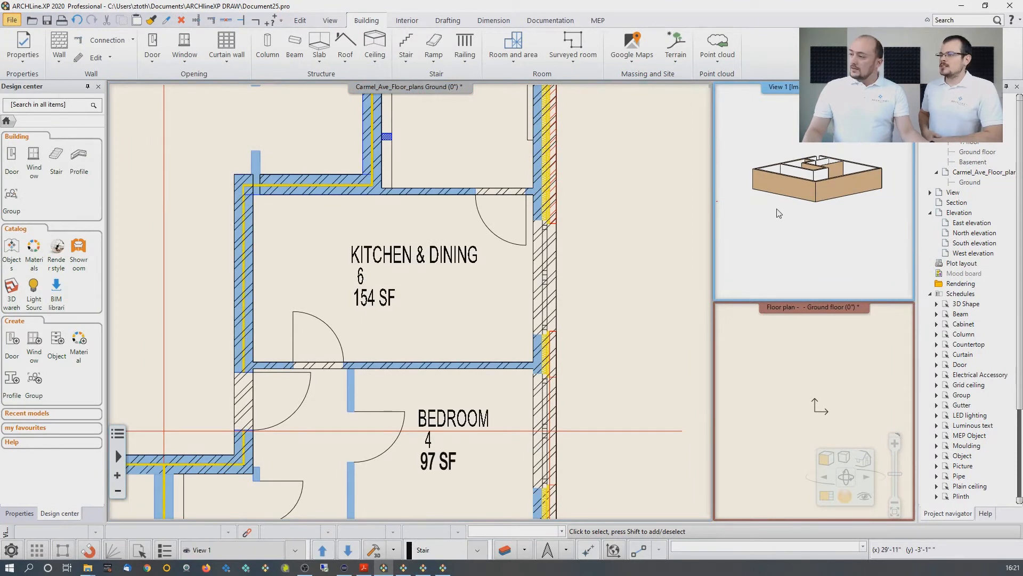
{"action": "scroll", "coordinate": [793, 190], "scroll_direction": "up", "scroll_amount": 5}
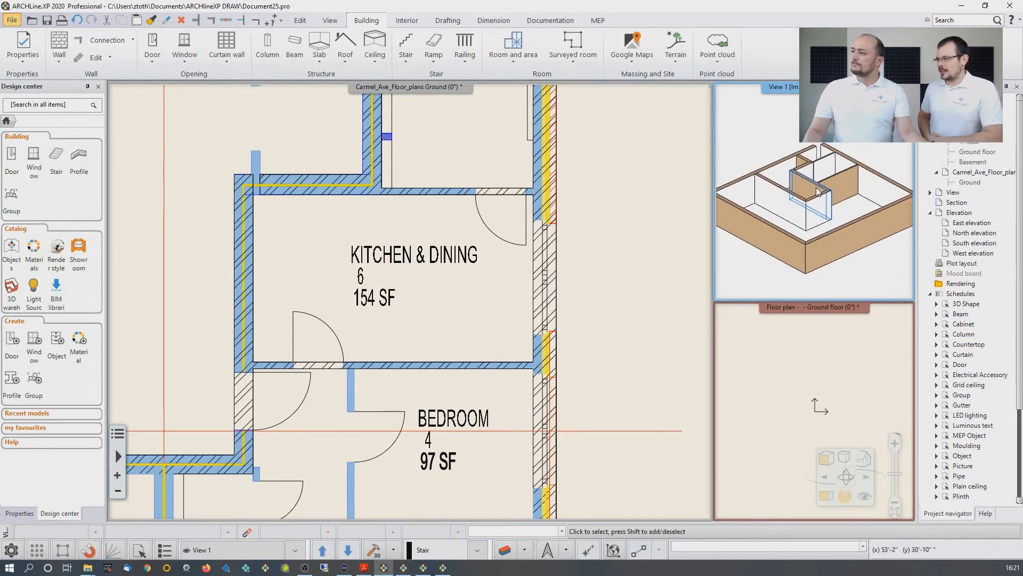
{"action": "scroll", "coordinate": [818, 192], "scroll_direction": "down", "scroll_amount": 2}
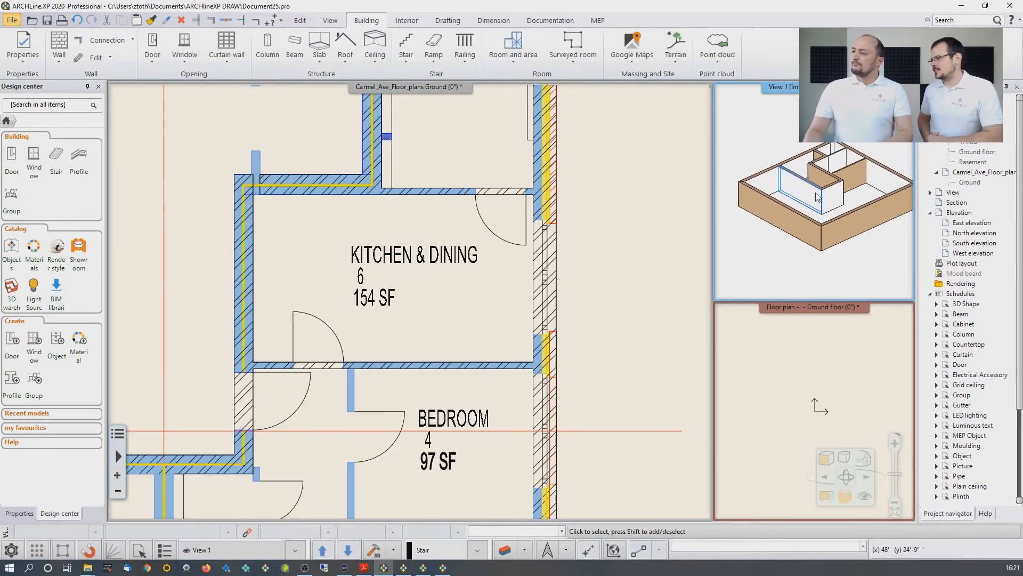
{"action": "scroll", "coordinate": [818, 196], "scroll_direction": "up", "scroll_amount": 3}
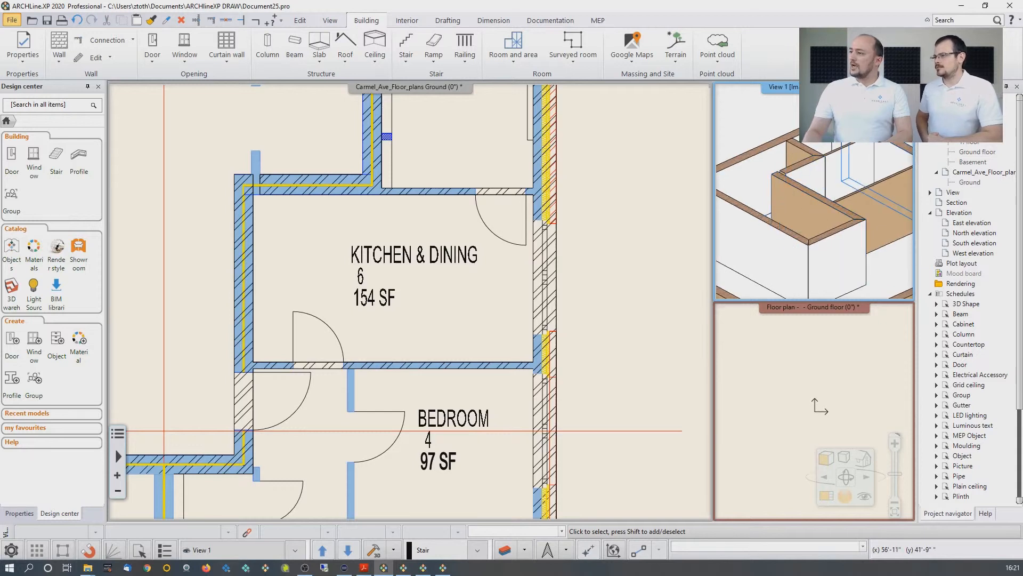
{"action": "scroll", "coordinate": [851, 218], "scroll_direction": "down", "scroll_amount": 2}
{"action": "middle_click_drag", "start_coordinate": [794, 225], "coordinate": [864, 234]}
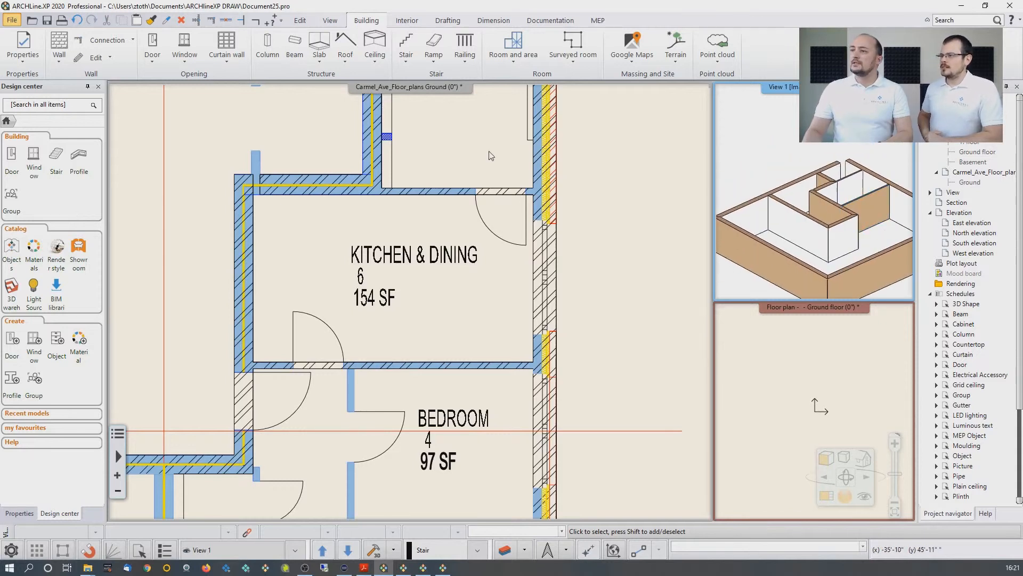
Trim the core walls around the kitchen to each other at their corners in the 3D view
{"action": "left_click", "coordinate": [211, 20]}
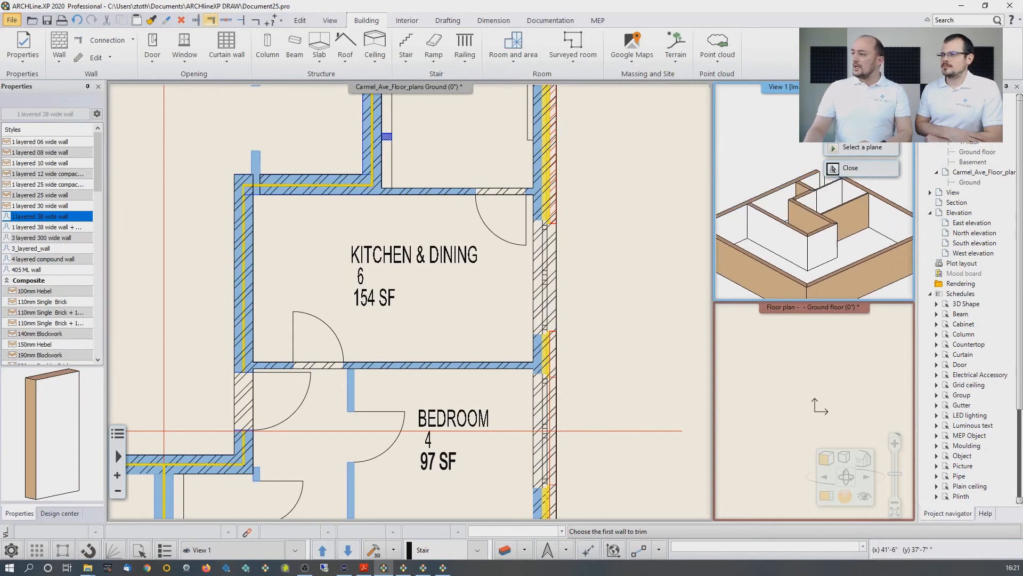
{"action": "middle_click_drag", "start_coordinate": [812, 201], "coordinate": [768, 237]}
{"action": "left_click", "coordinate": [767, 210]}
{"action": "left_click", "coordinate": [790, 212]}
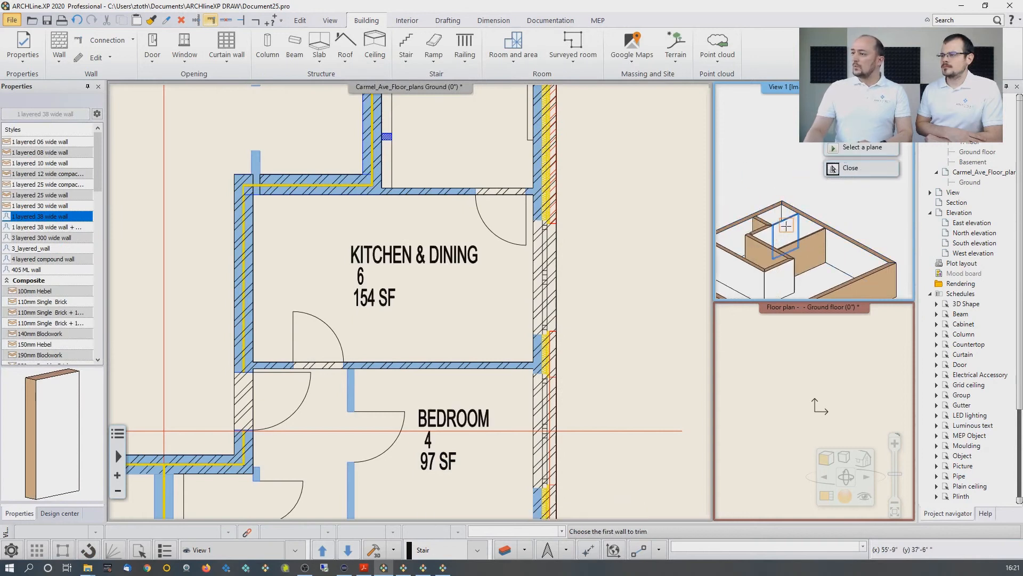
{"action": "scroll", "coordinate": [770, 207], "scroll_direction": "up", "scroll_amount": 3}
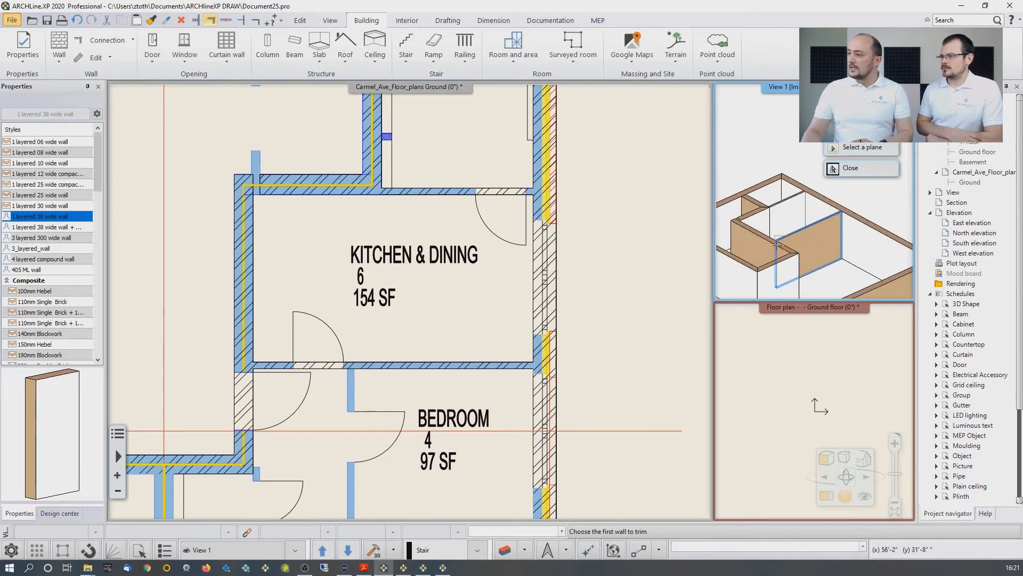
{"action": "left_click", "coordinate": [767, 194]}
{"action": "left_click", "coordinate": [759, 212]}
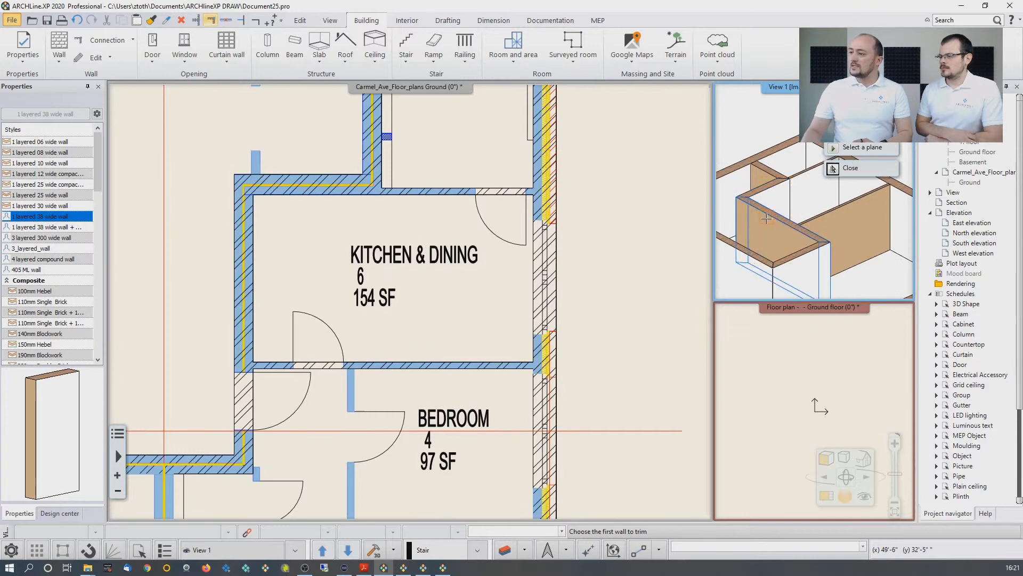
{"action": "key", "text": "Escape"}
Review the traced exterior, core and kitchen walls of the left-hand plan in the floor plan and 3D views
{"action": "scroll", "coordinate": [766, 218], "scroll_direction": "down", "scroll_amount": 2}
{"action": "left_click", "coordinate": [337, 261]}
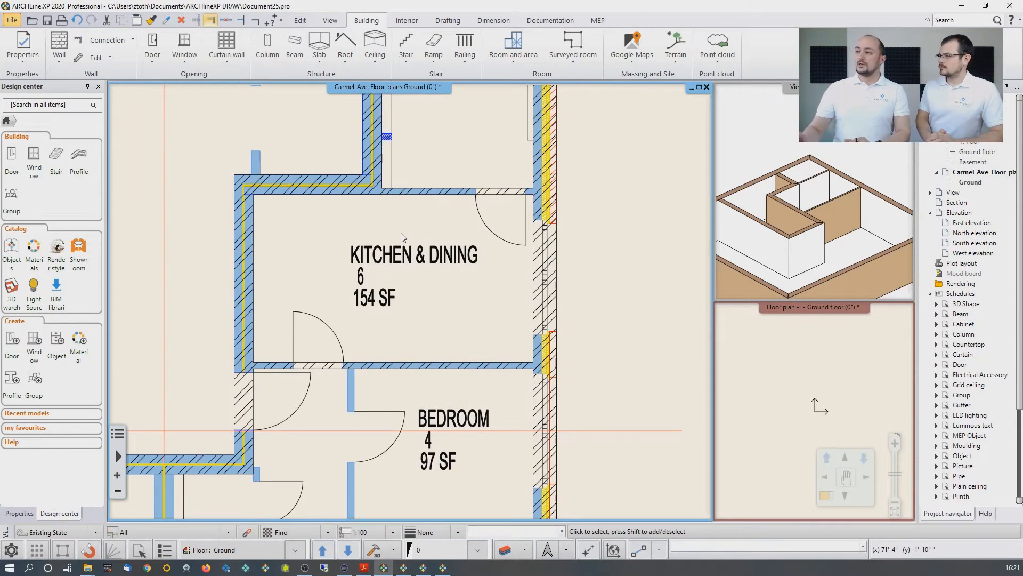
{"action": "left_click", "coordinate": [778, 205]}
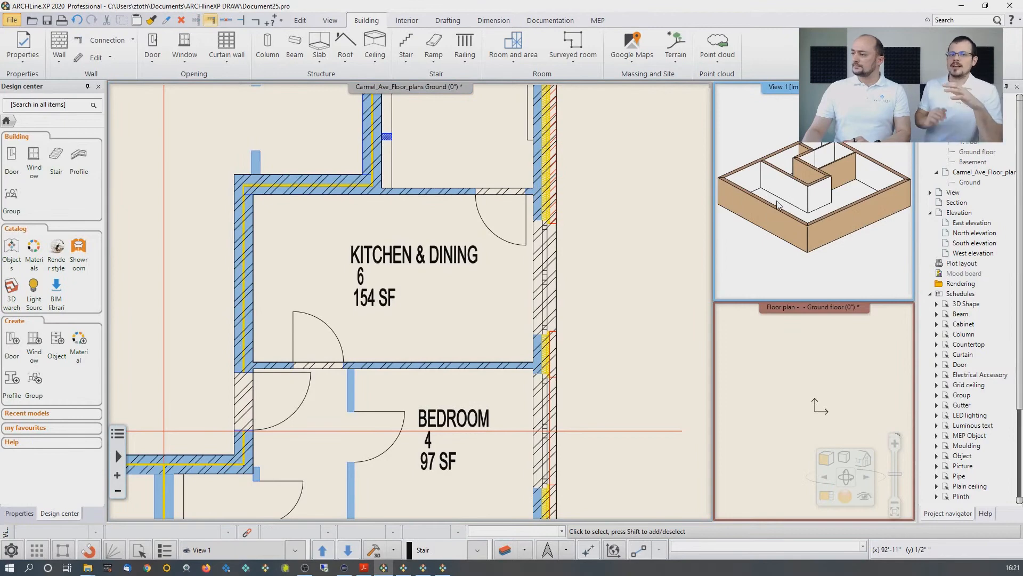
{"action": "left_click", "coordinate": [490, 271]}
{"action": "scroll", "coordinate": [476, 277], "scroll_direction": "down", "scroll_amount": 2}
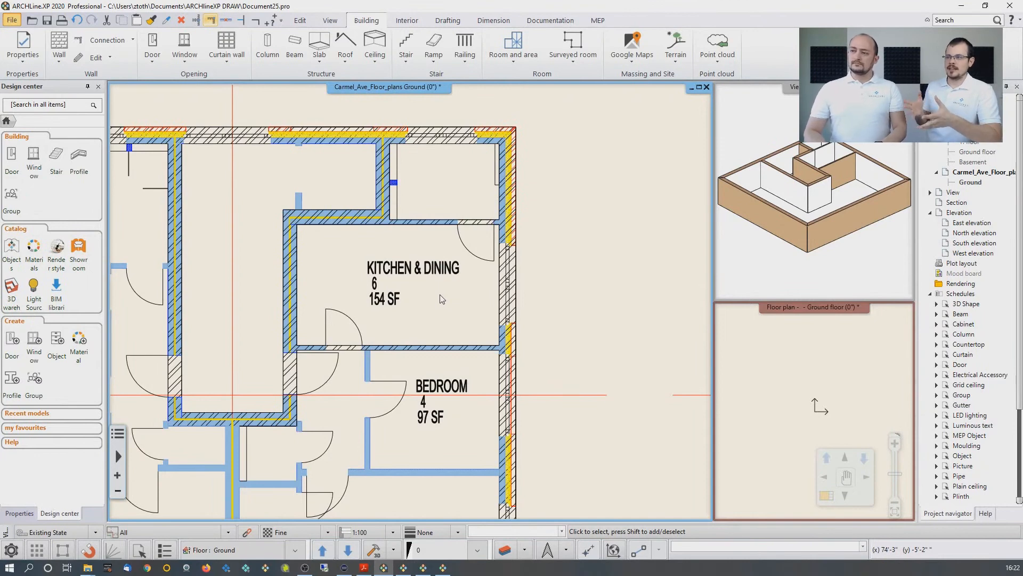
{"action": "scroll", "coordinate": [419, 298], "scroll_direction": "down", "scroll_amount": 2}
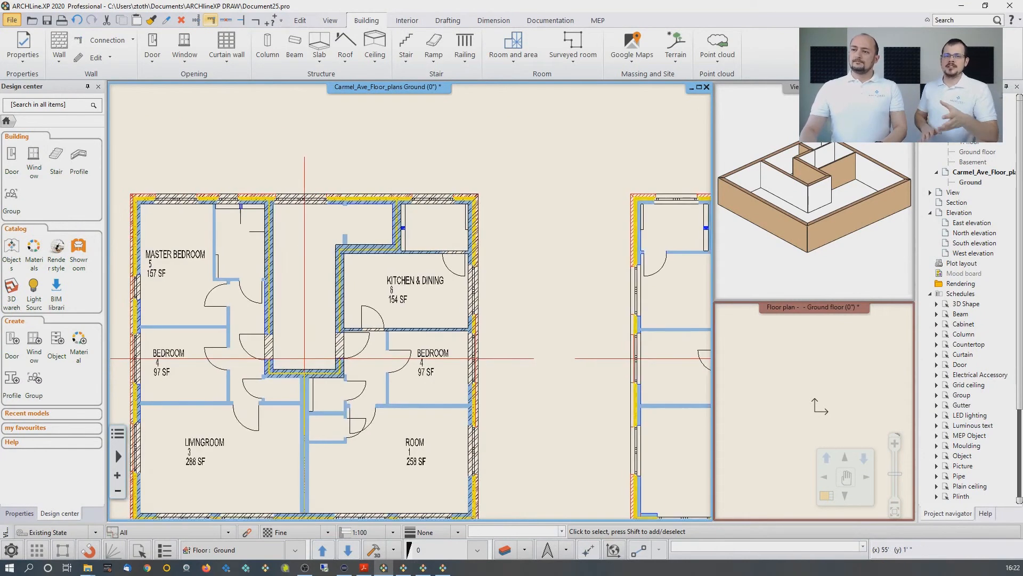
{"action": "middle_click_drag", "start_coordinate": [230, 269], "coordinate": [339, 231]}
{"action": "scroll", "coordinate": [279, 253], "scroll_direction": "up", "scroll_amount": 2}
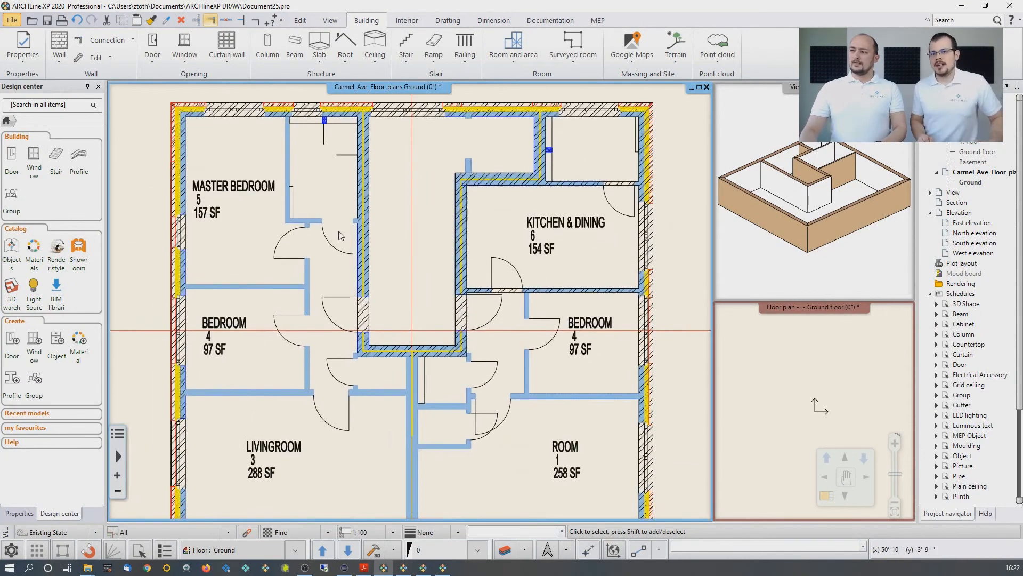
{"action": "scroll", "coordinate": [339, 233], "scroll_direction": "down", "scroll_amount": 1}
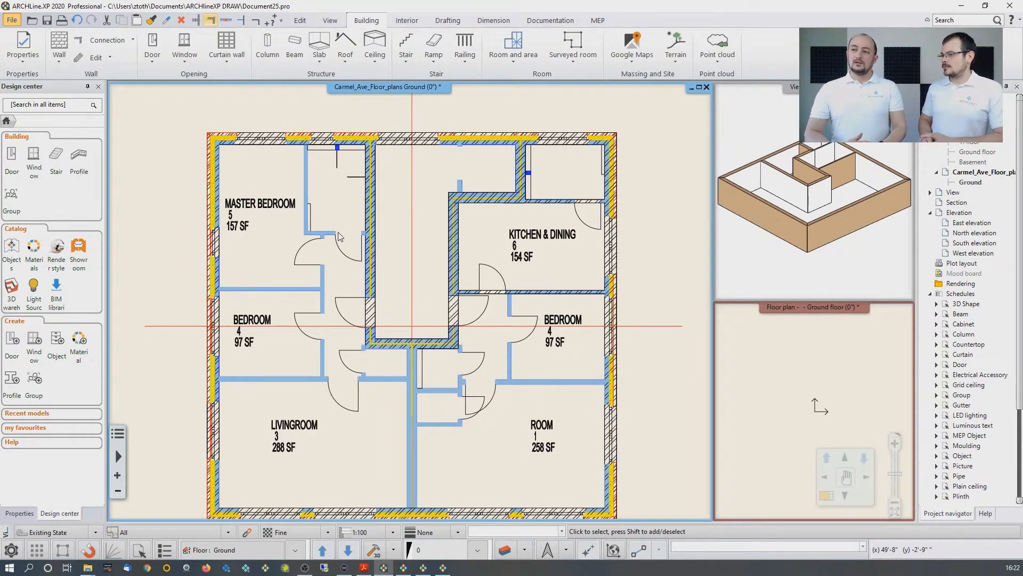
{"action": "scroll", "coordinate": [389, 216], "scroll_direction": "up", "scroll_amount": 4}
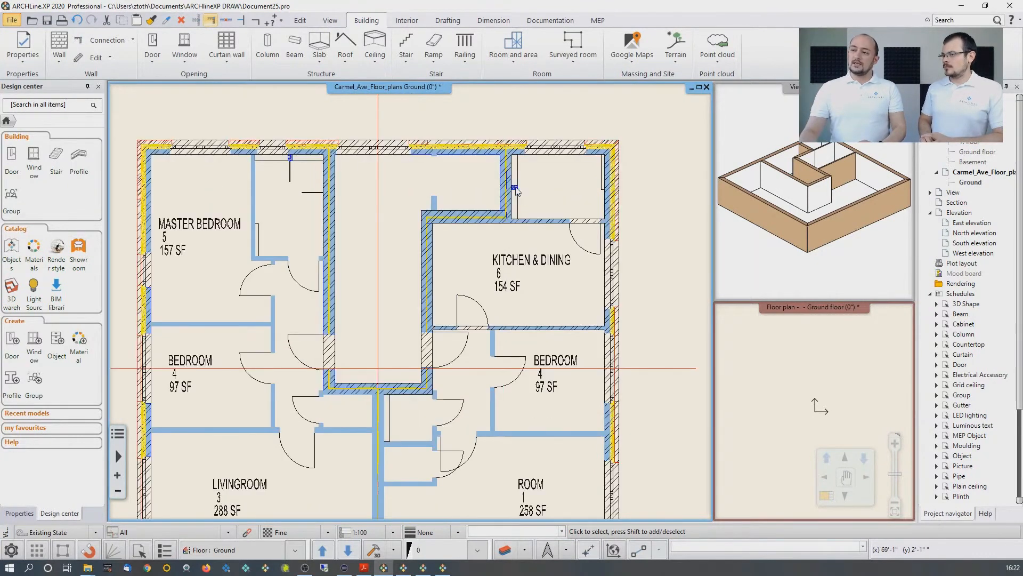
{"action": "middle_click_drag", "start_coordinate": [508, 252], "coordinate": [461, 235]}
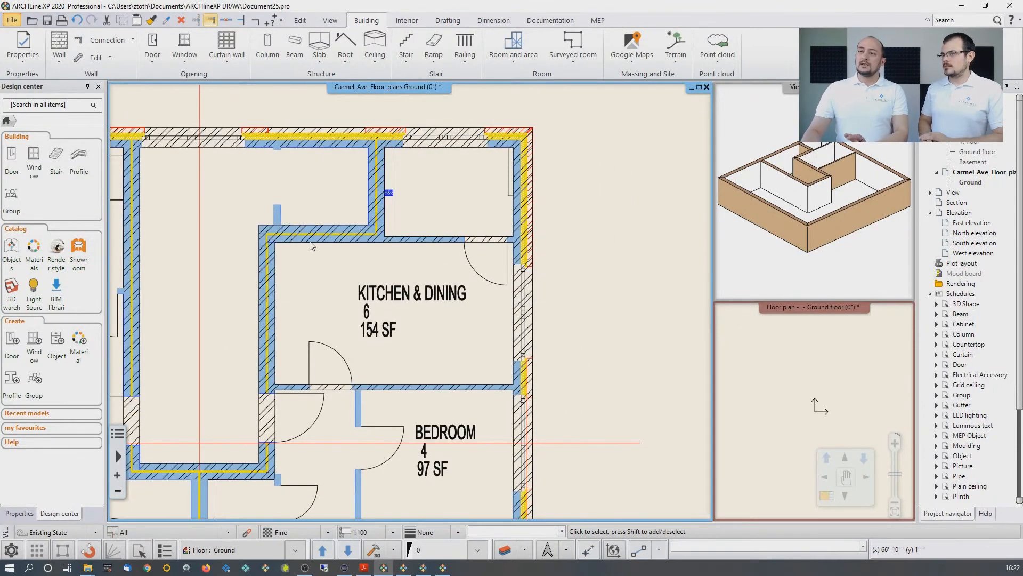
Place a 900 x 2100 mm partition-wall door by two points in the opening along Kitchen & Dining's upper wall, swinging into the kitchen
{"action": "left_click", "coordinate": [149, 58]}
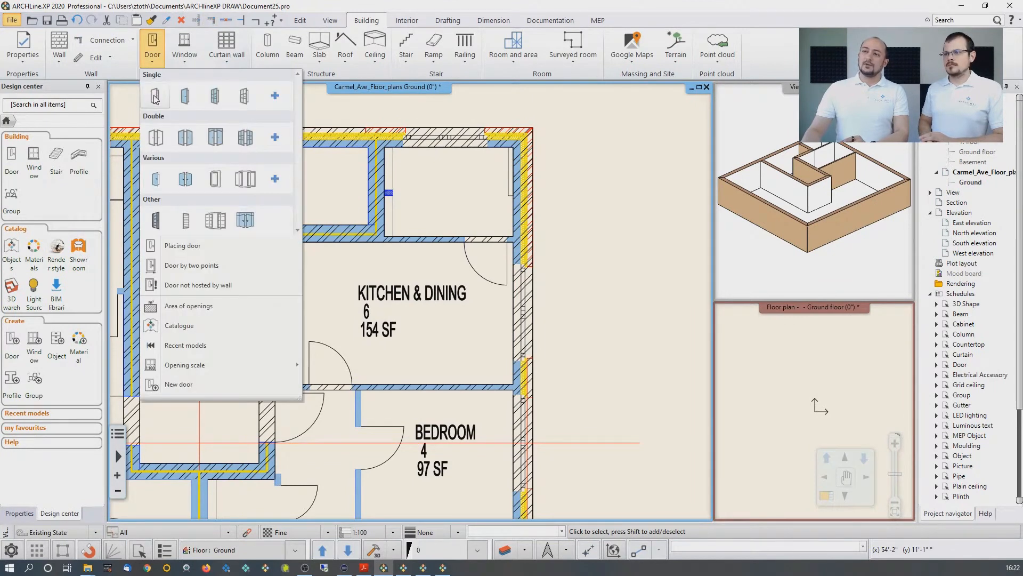
{"action": "left_click", "coordinate": [275, 96]}
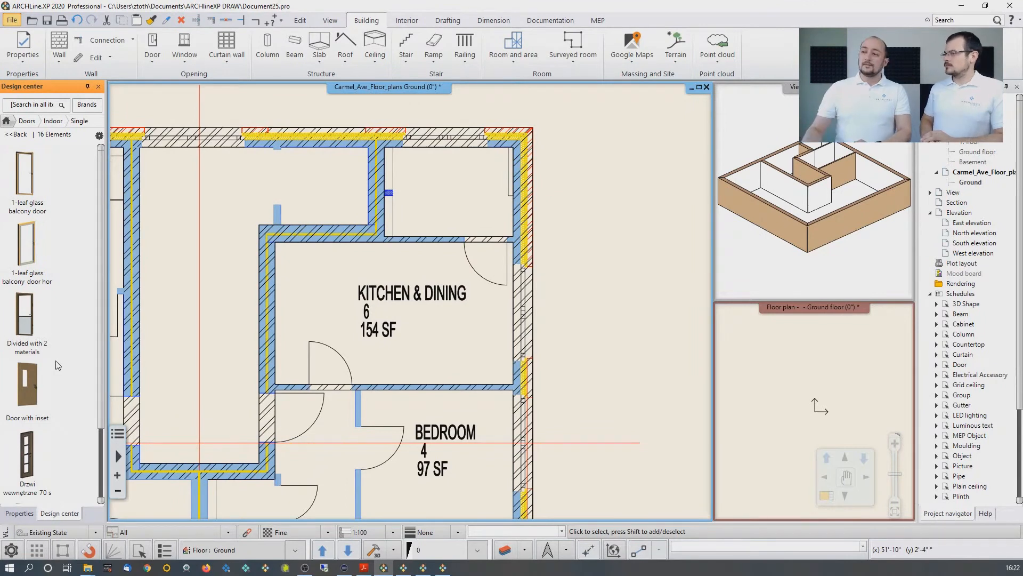
{"action": "left_click", "coordinate": [151, 62]}
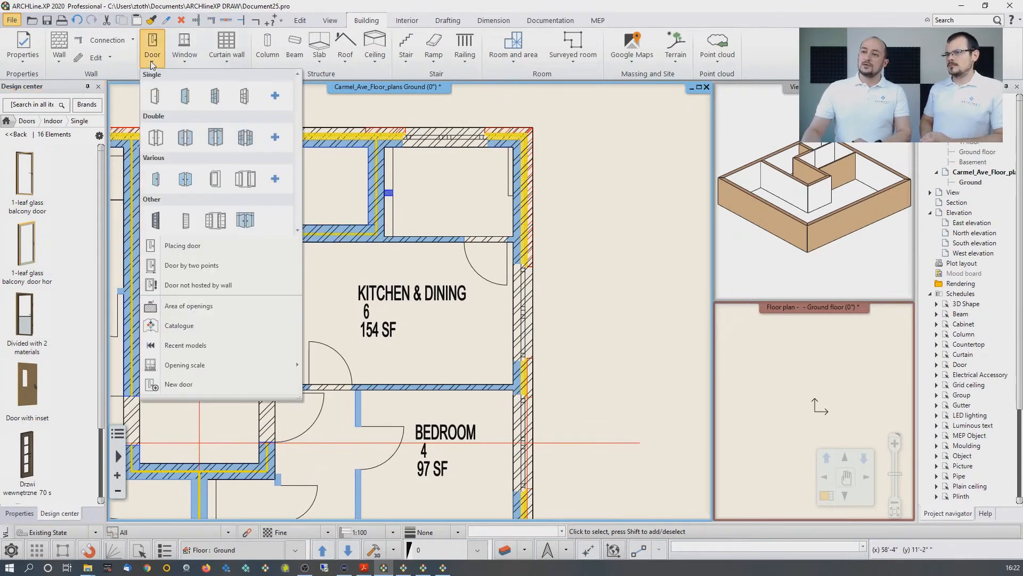
{"action": "left_click", "coordinate": [187, 267]}
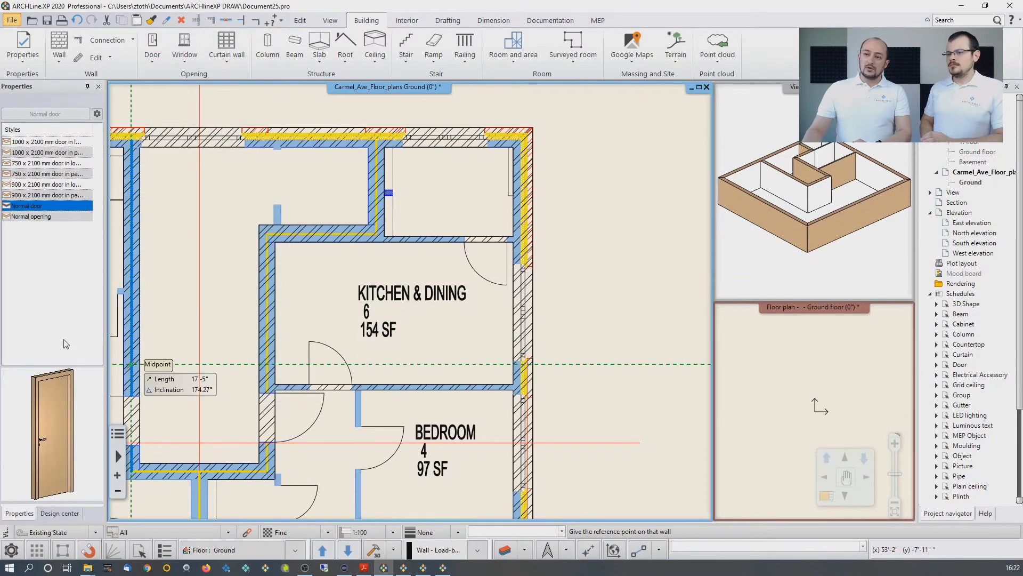
{"action": "left_click", "coordinate": [61, 195]}
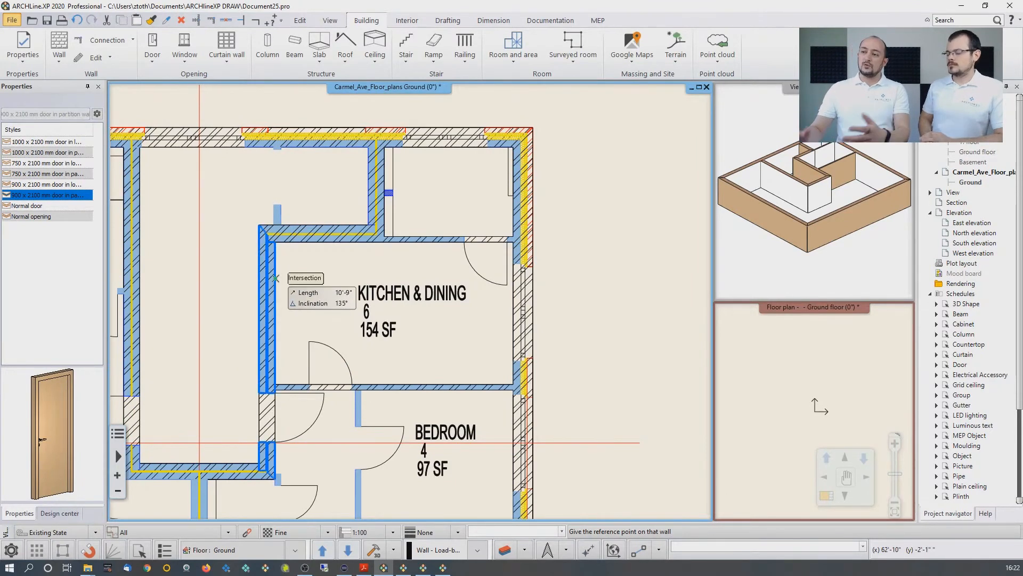
{"action": "scroll", "coordinate": [507, 242], "scroll_direction": "up", "scroll_amount": 4}
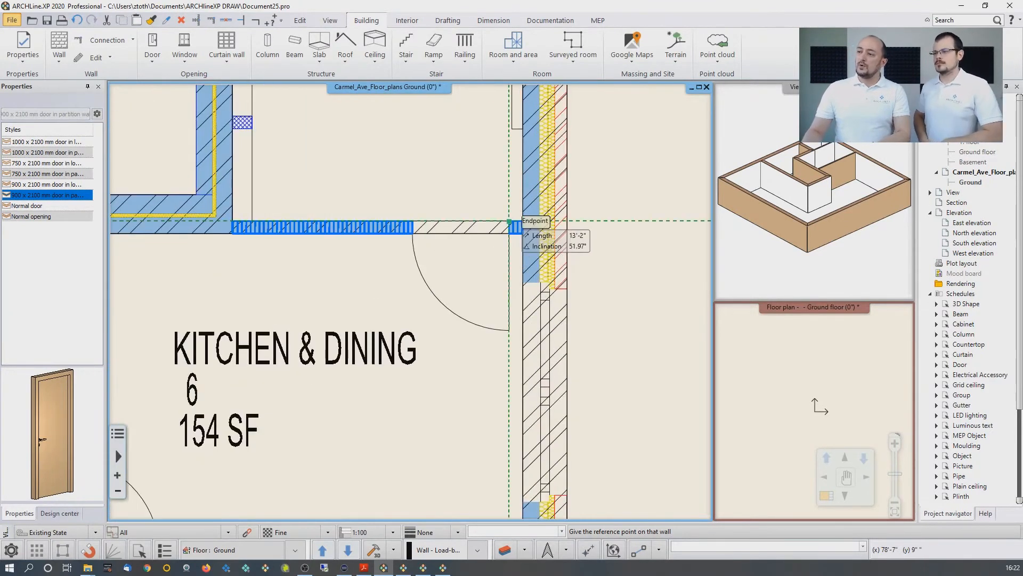
{"action": "left_click", "coordinate": [509, 220]}
{"action": "left_click", "coordinate": [413, 220]}
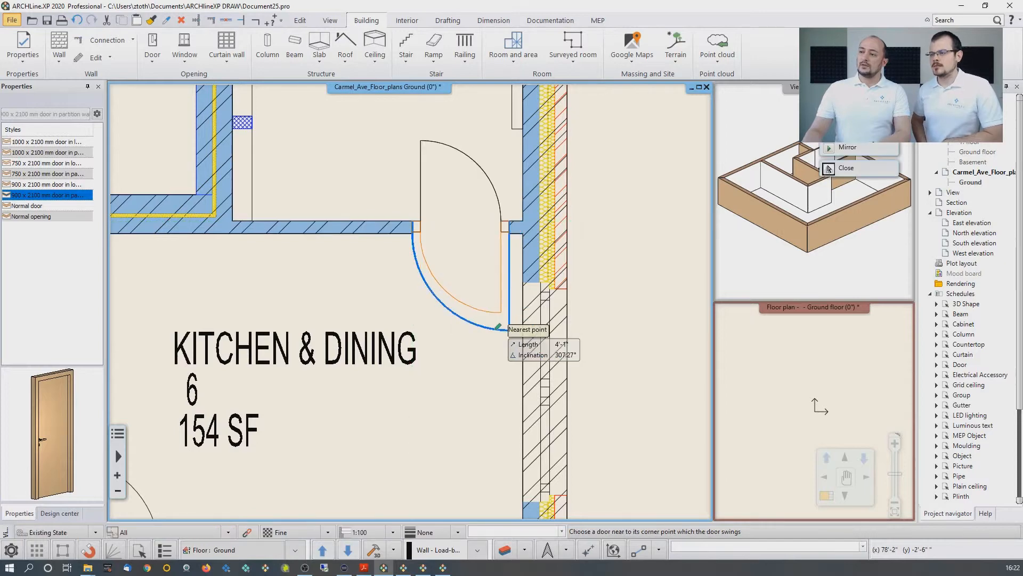
{"action": "left_click", "coordinate": [496, 328]}
Place a door of the same style in the drawn opening between Kitchen & Dining and the bedroom area, swinging into the kitchen
{"action": "scroll", "coordinate": [425, 363], "scroll_direction": "down", "scroll_amount": 2}
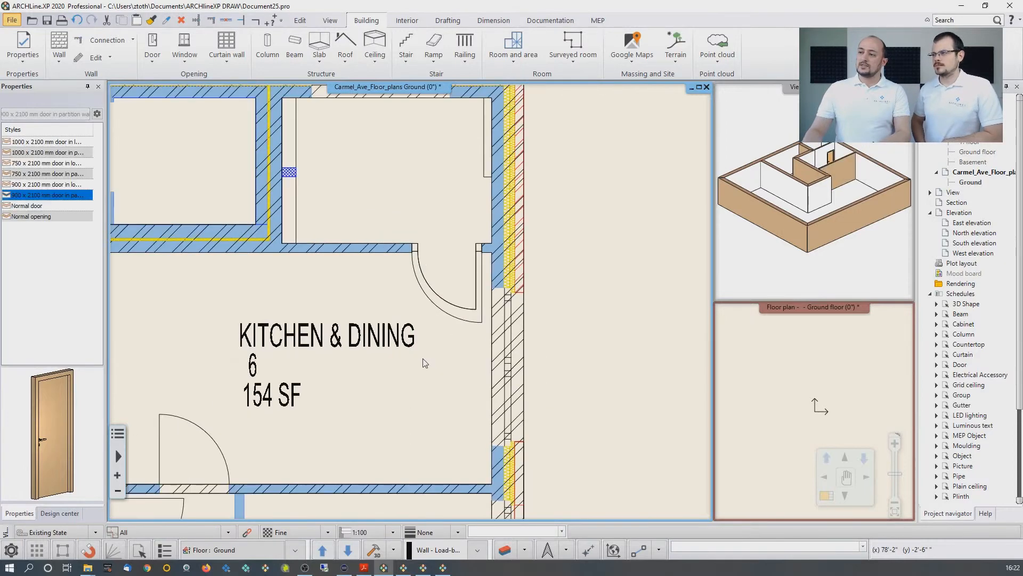
{"action": "middle_click_drag", "start_coordinate": [358, 413], "coordinate": [498, 211]}
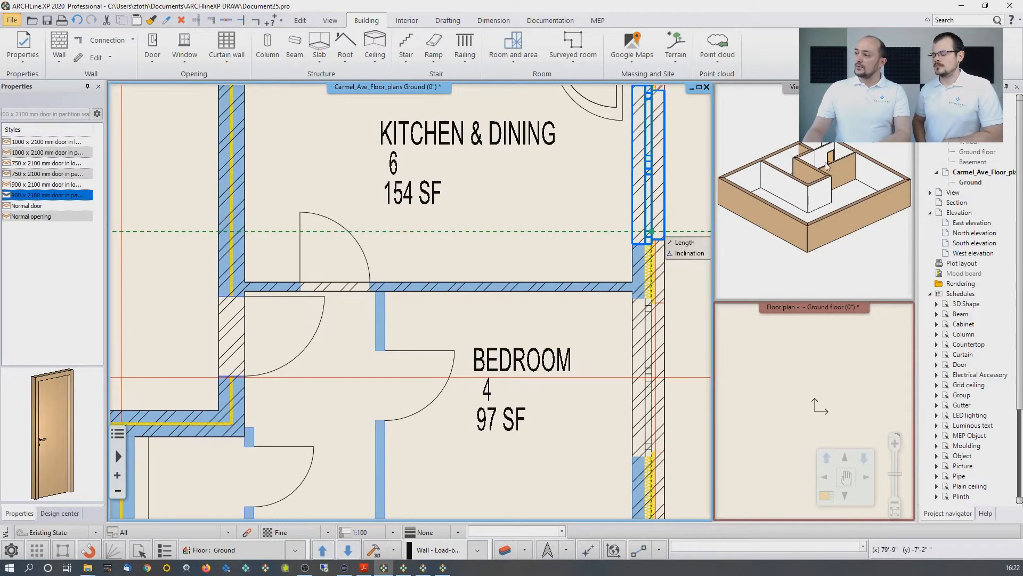
{"action": "left_click", "coordinate": [300, 282]}
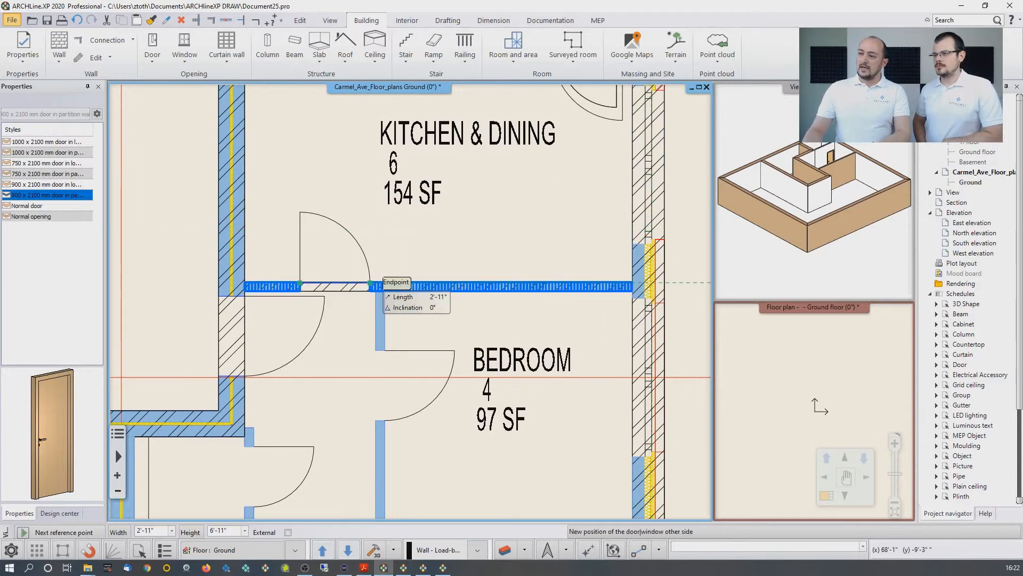
{"action": "left_click", "coordinate": [370, 282]}
{"action": "left_click", "coordinate": [337, 167]}
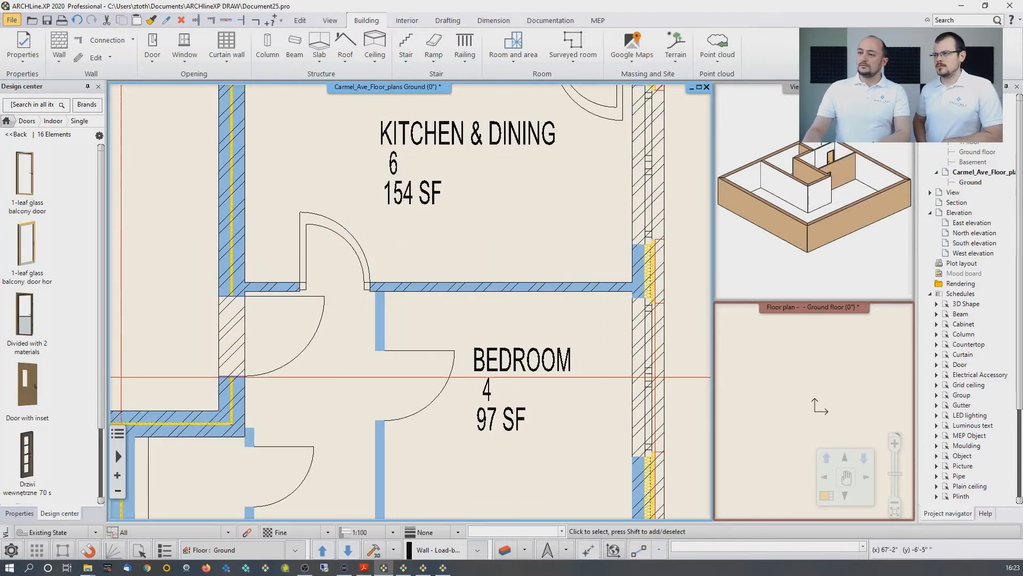
Examine the two placed kitchen doors in the 3D view
{"action": "left_click", "coordinate": [774, 176]}
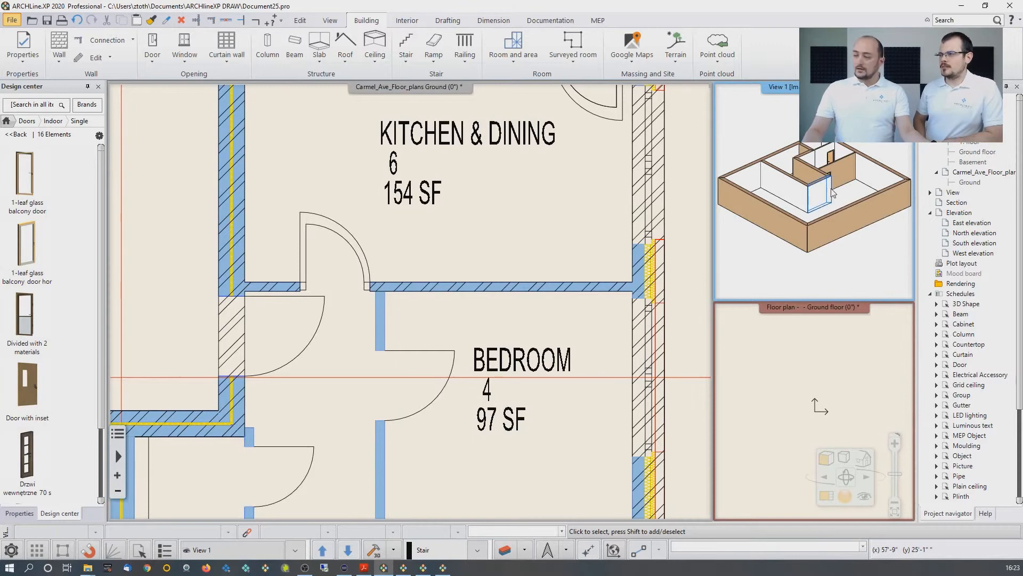
{"action": "middle_click_drag", "start_coordinate": [829, 188], "coordinate": [794, 187]}
{"action": "scroll", "coordinate": [802, 203], "scroll_direction": "up", "scroll_amount": 5}
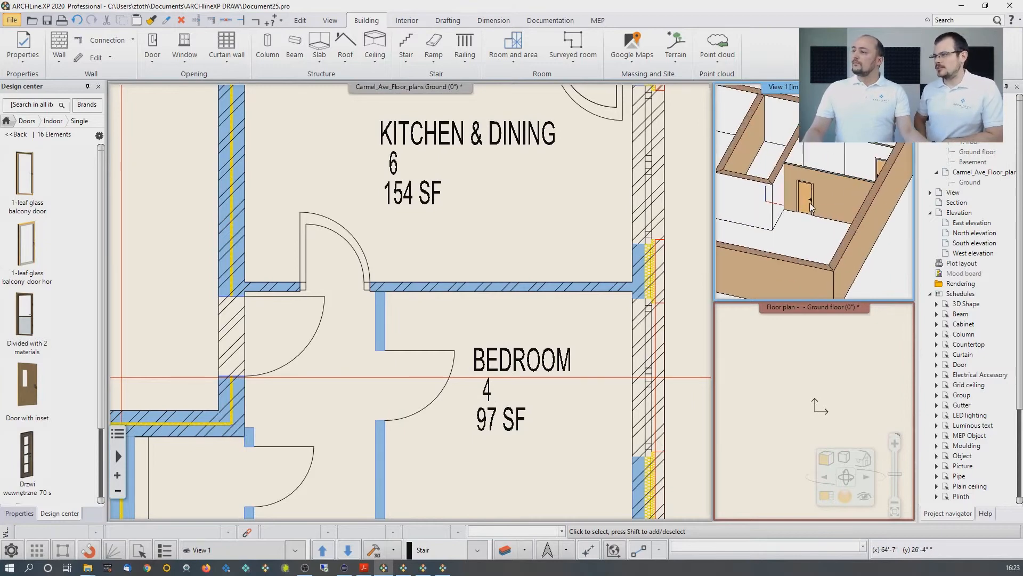
{"action": "scroll", "coordinate": [809, 207], "scroll_direction": "down", "scroll_amount": 4}
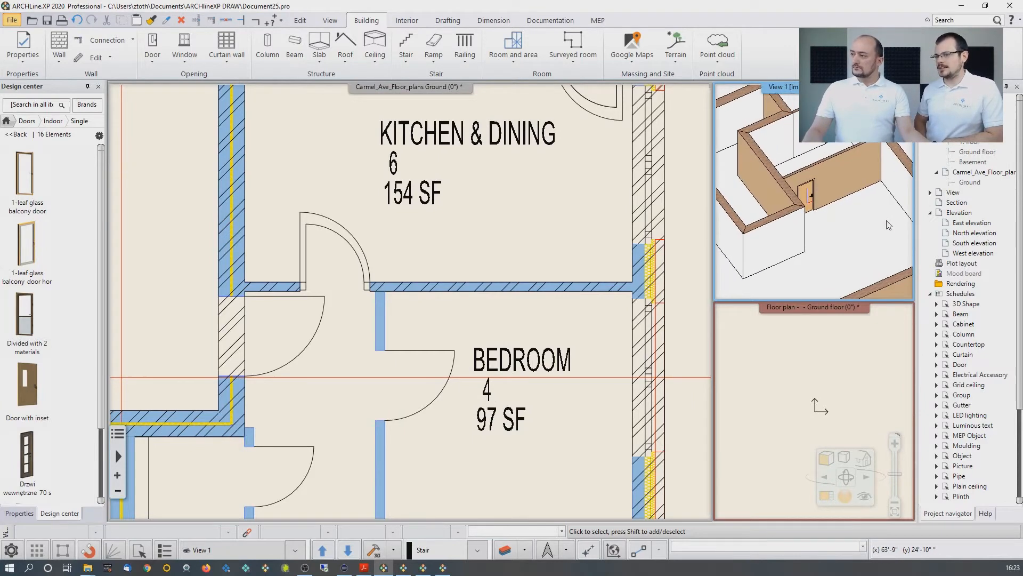
{"action": "scroll", "coordinate": [852, 213], "scroll_direction": "down", "scroll_amount": 5}
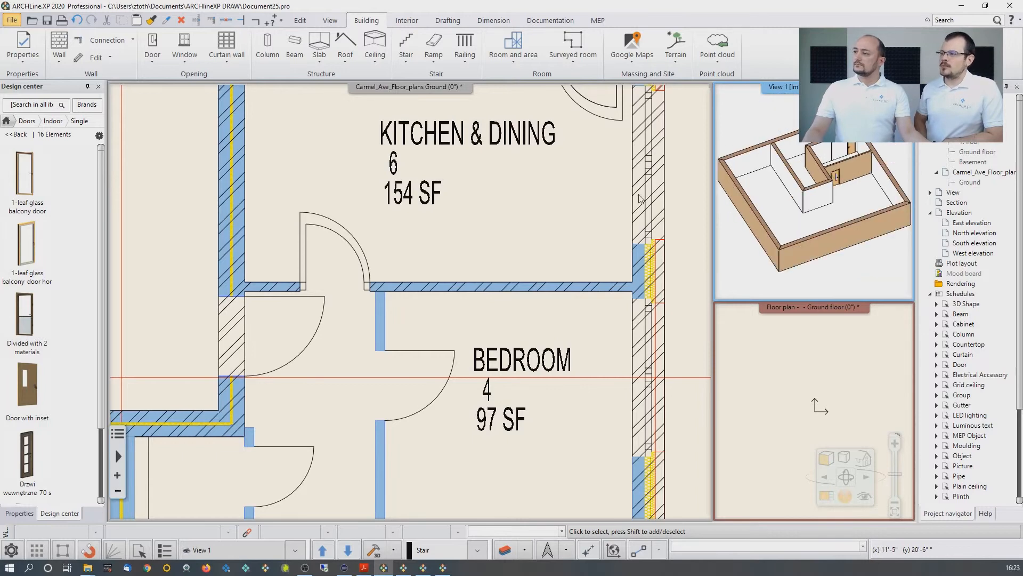
Place a 1200 mm x 1500 mm style window by two points across the drawn opening in the stairwell's upper exterior wall
{"action": "left_click", "coordinate": [450, 212]}
{"action": "scroll", "coordinate": [450, 212], "scroll_direction": "down", "scroll_amount": 4}
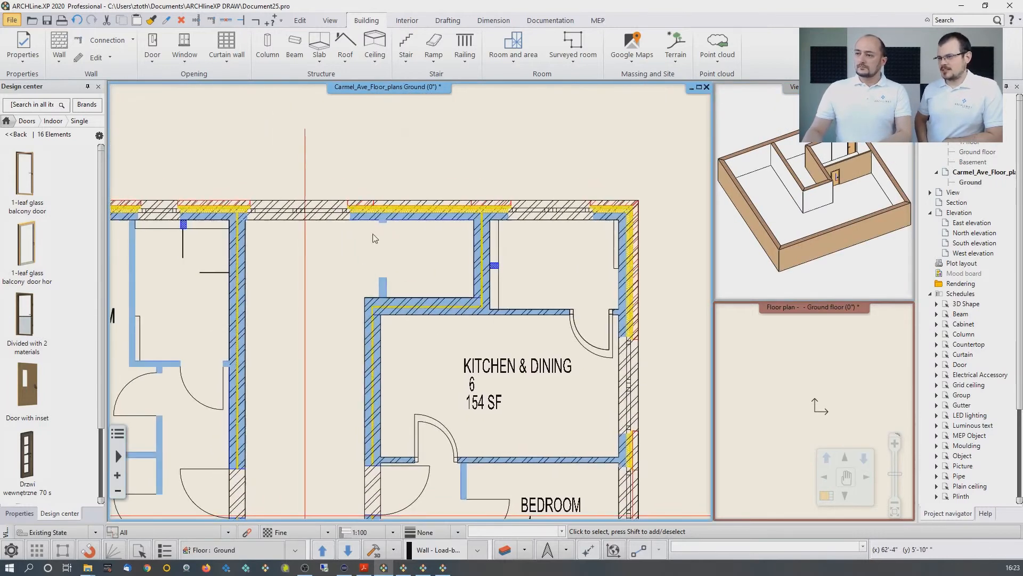
{"action": "left_click", "coordinate": [187, 65]}
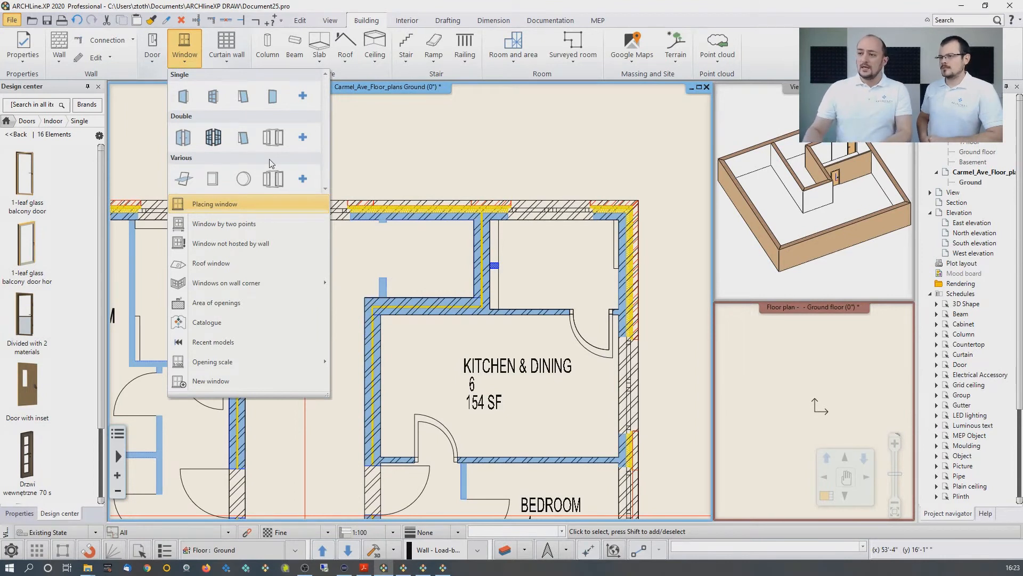
{"action": "left_click", "coordinate": [239, 226]}
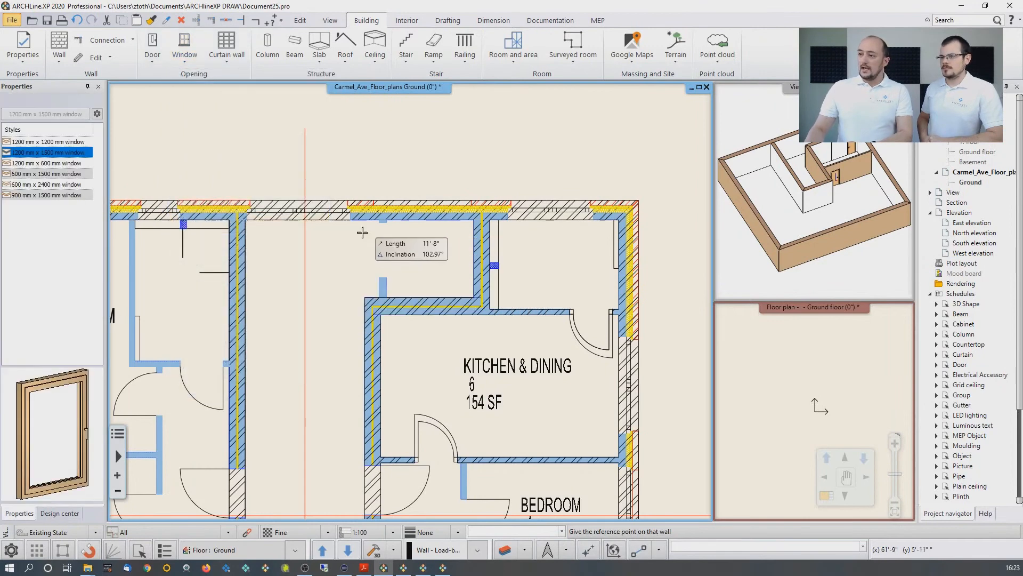
{"action": "left_click", "coordinate": [310, 248]}
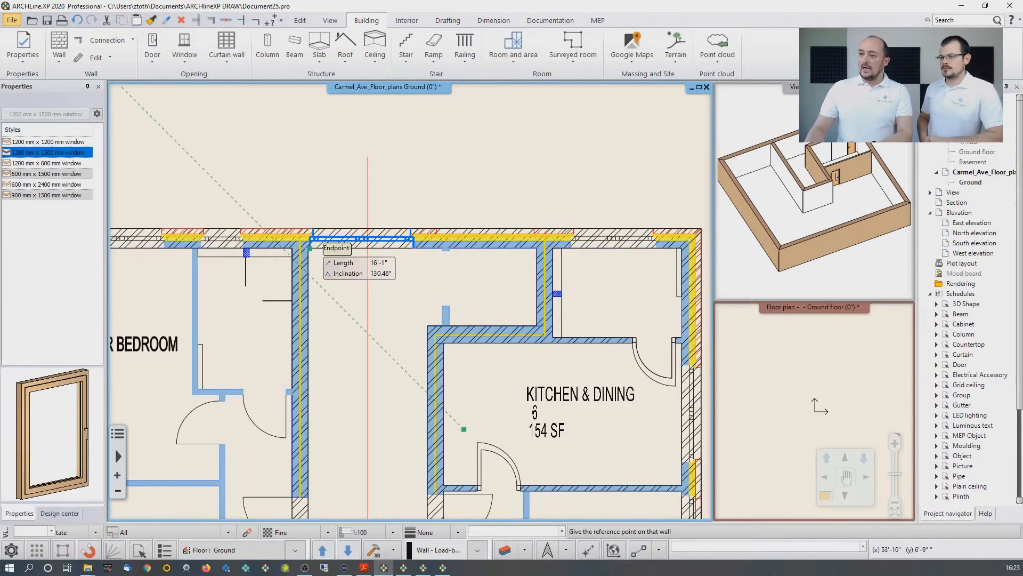
{"action": "left_click", "coordinate": [413, 247]}
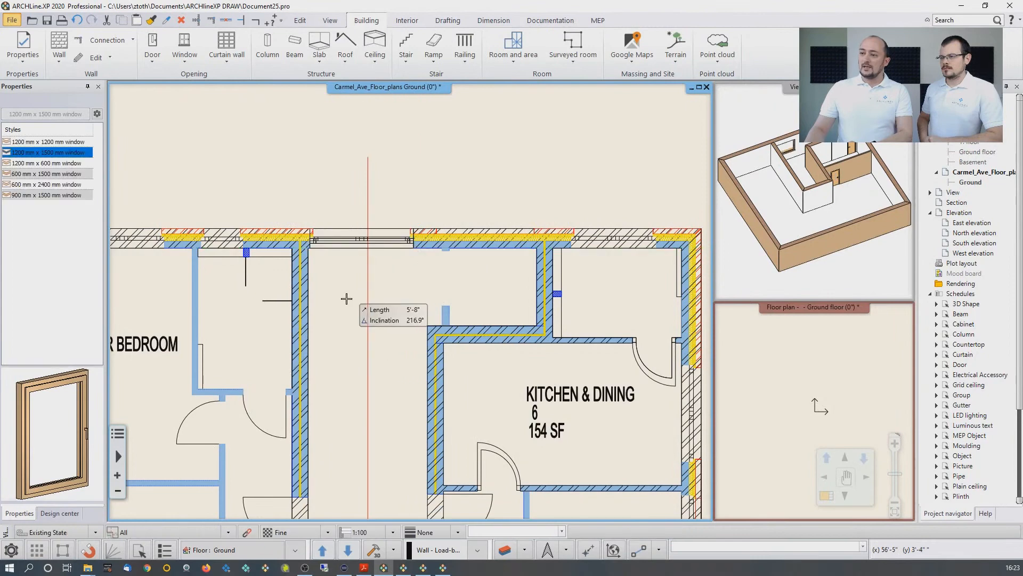
{"action": "key", "text": "Escape"}
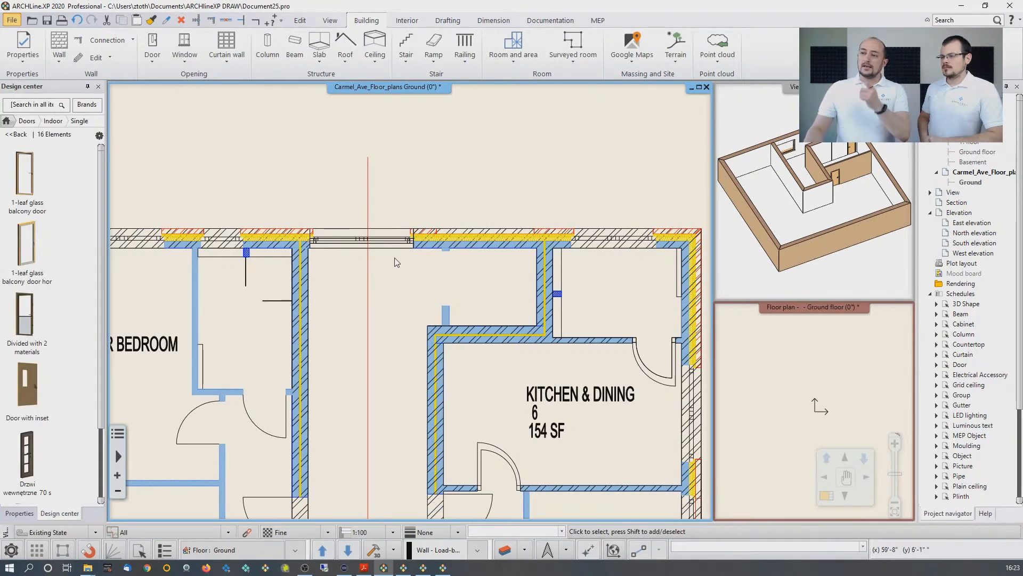
Create a floor slab by walls from all the walls of the left-hand plan, using the 1 layered 30 r.c. style
{"action": "left_click", "coordinate": [425, 249]}
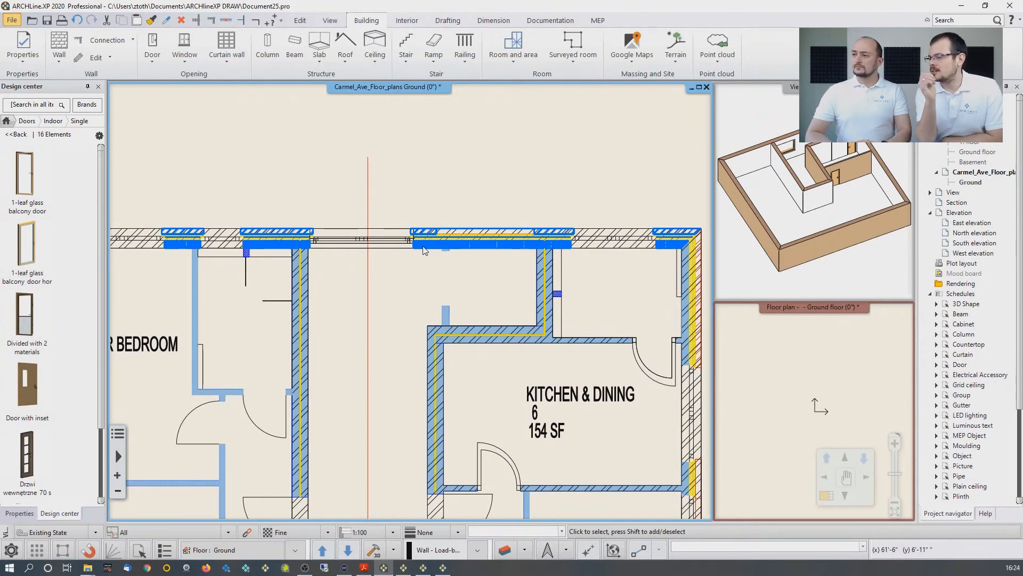
{"action": "scroll", "coordinate": [291, 253], "scroll_direction": "down", "scroll_amount": 5}
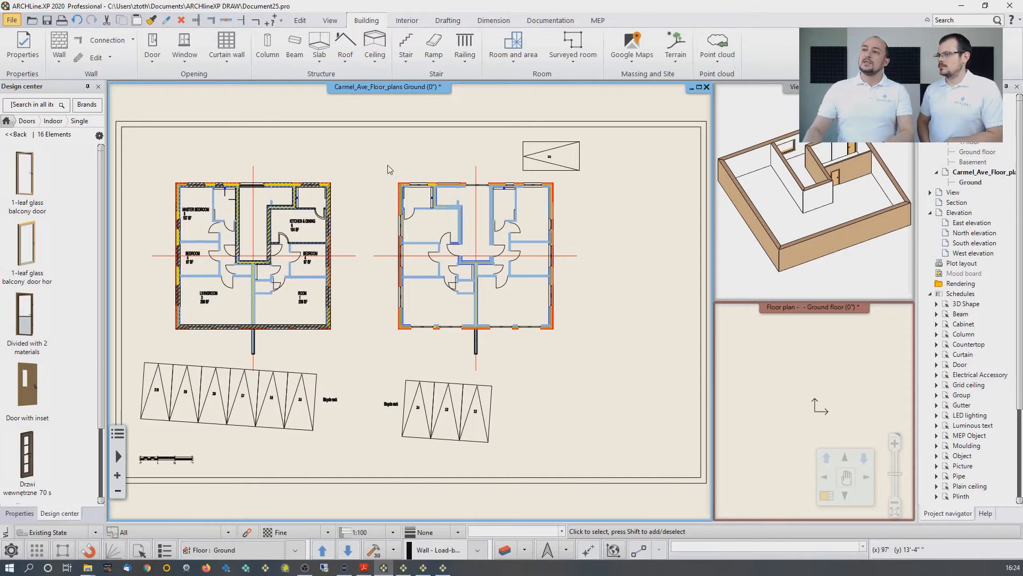
{"action": "left_click", "coordinate": [320, 61]}
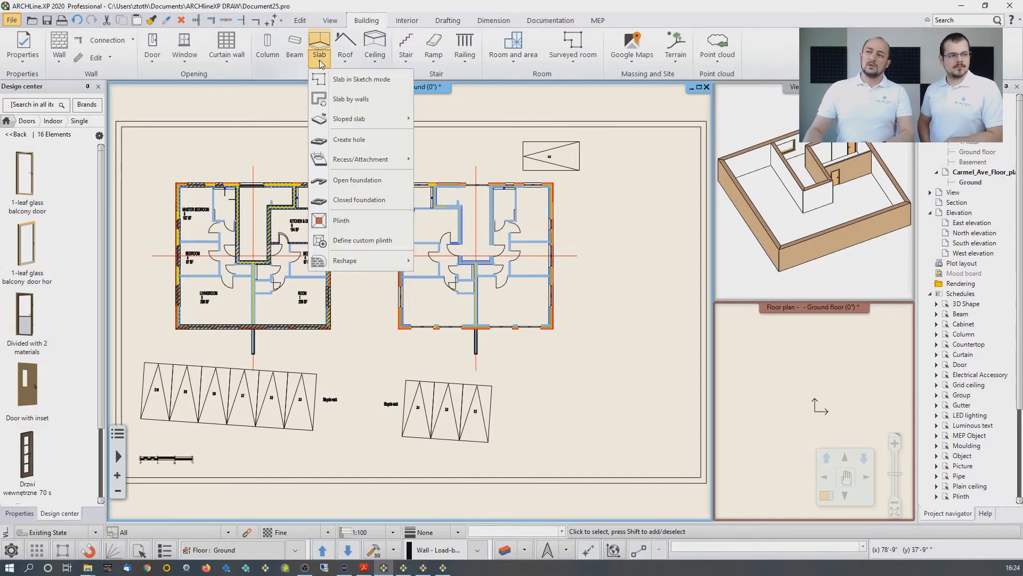
{"action": "left_click", "coordinate": [358, 105]}
{"action": "left_click", "coordinate": [156, 168]}
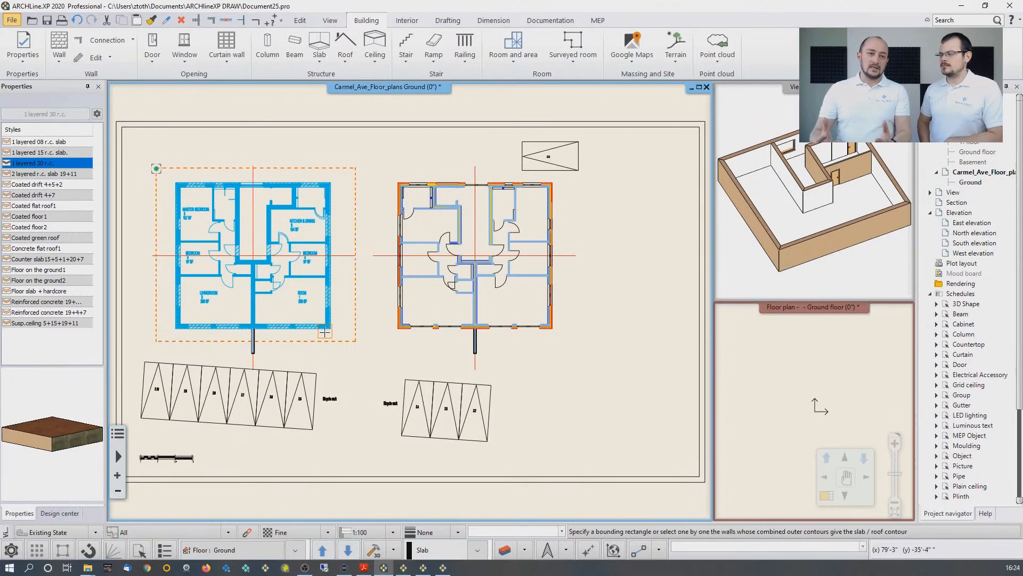
{"action": "left_click", "coordinate": [325, 332]}
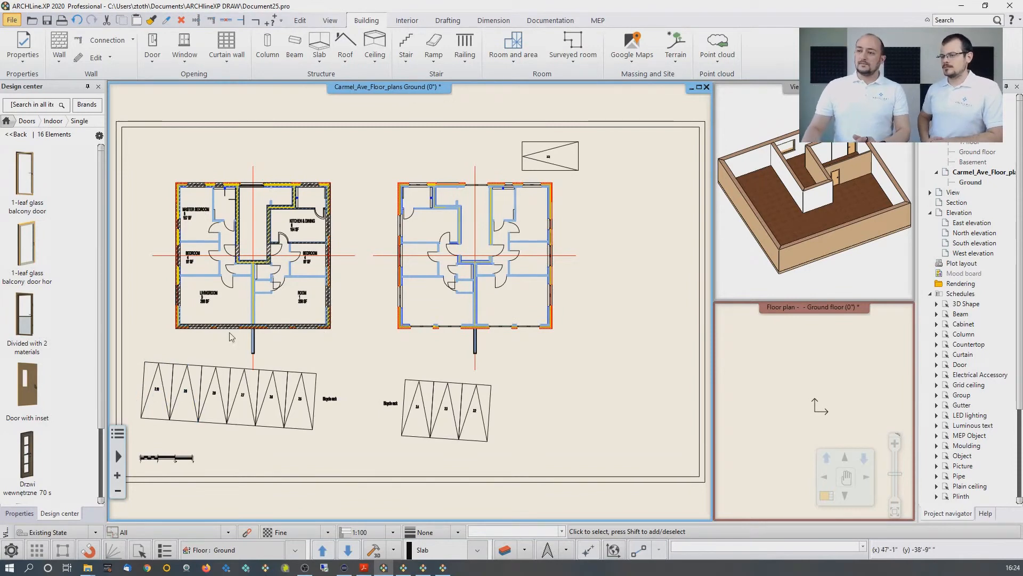
Sketch a slab outside the living room's lower wall, about 18'-4" wide and 10'-5" to 11'-8" deep, ending along the parking bays
{"action": "scroll", "coordinate": [235, 337], "scroll_direction": "up", "scroll_amount": 2}
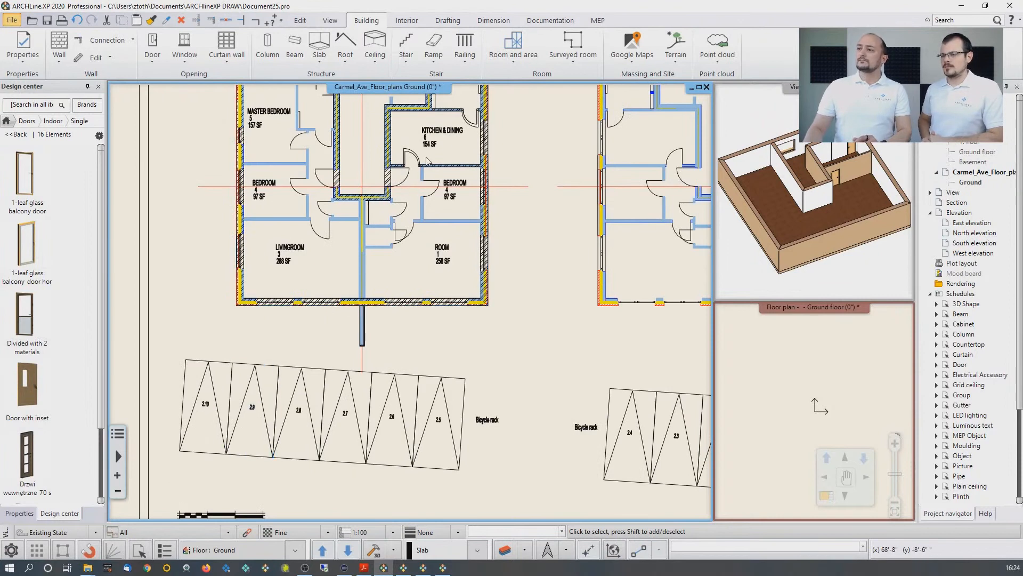
{"action": "left_click", "coordinate": [320, 53]}
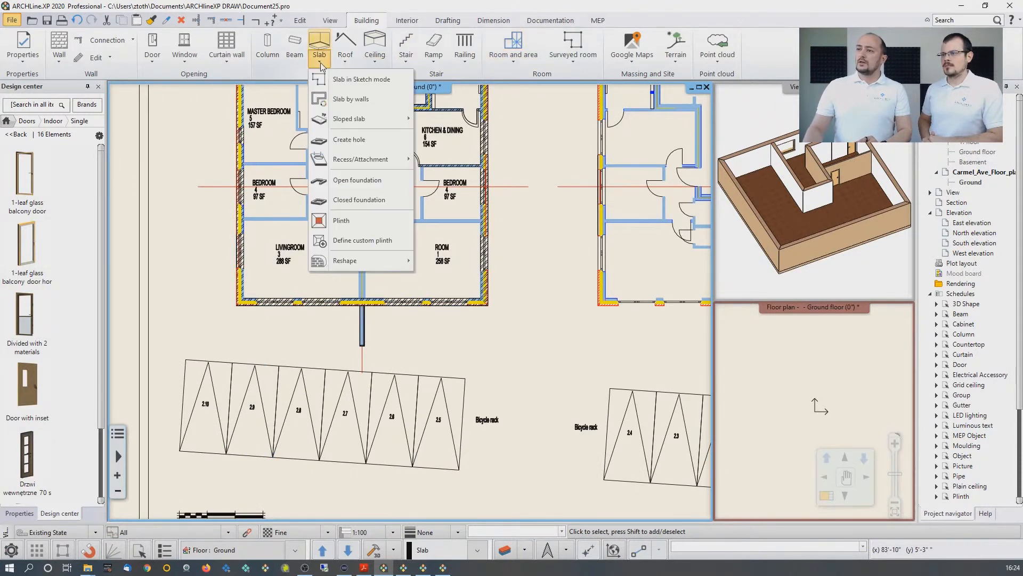
{"action": "left_click", "coordinate": [357, 80]}
{"action": "scroll", "coordinate": [299, 303], "scroll_direction": "up", "scroll_amount": 3}
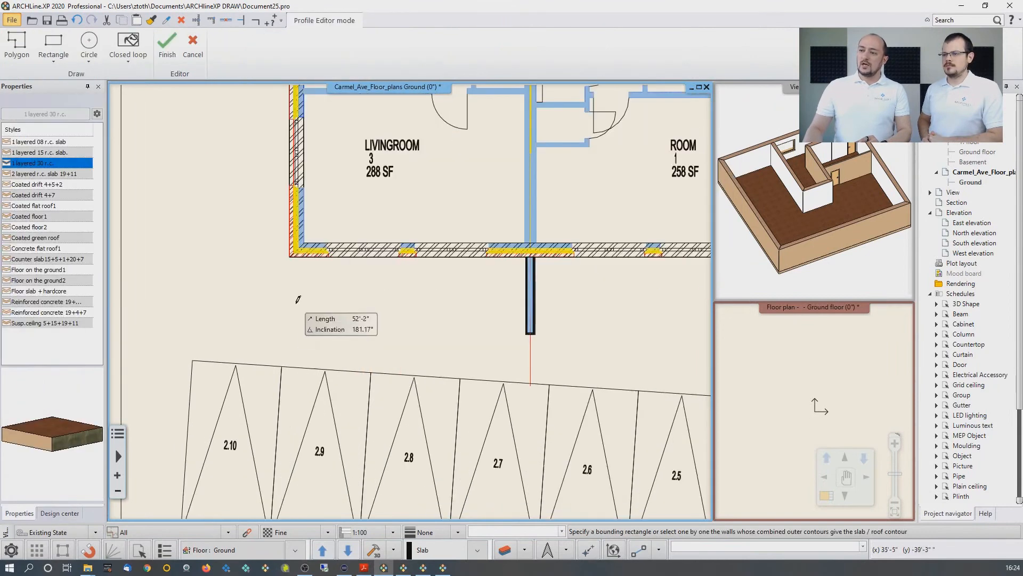
{"action": "left_click", "coordinate": [309, 257]}
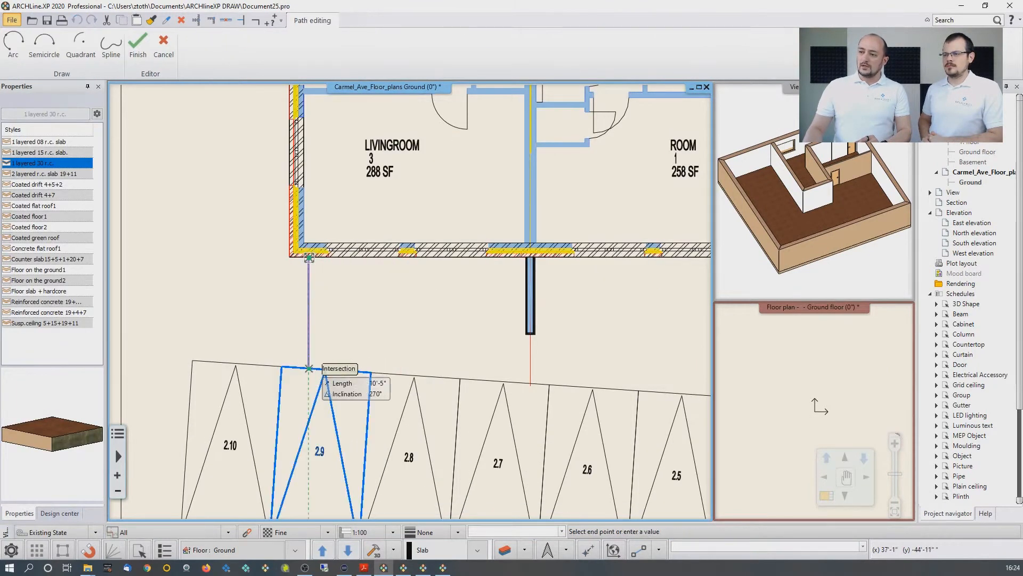
{"action": "left_click", "coordinate": [308, 367]}
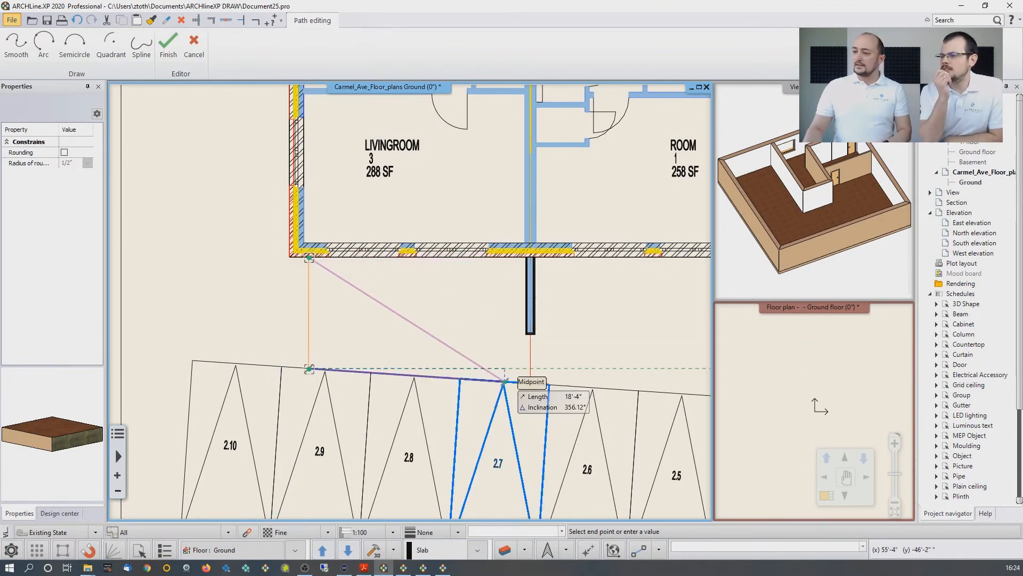
{"action": "left_click", "coordinate": [504, 382]}
{"action": "left_click", "coordinate": [504, 257]}
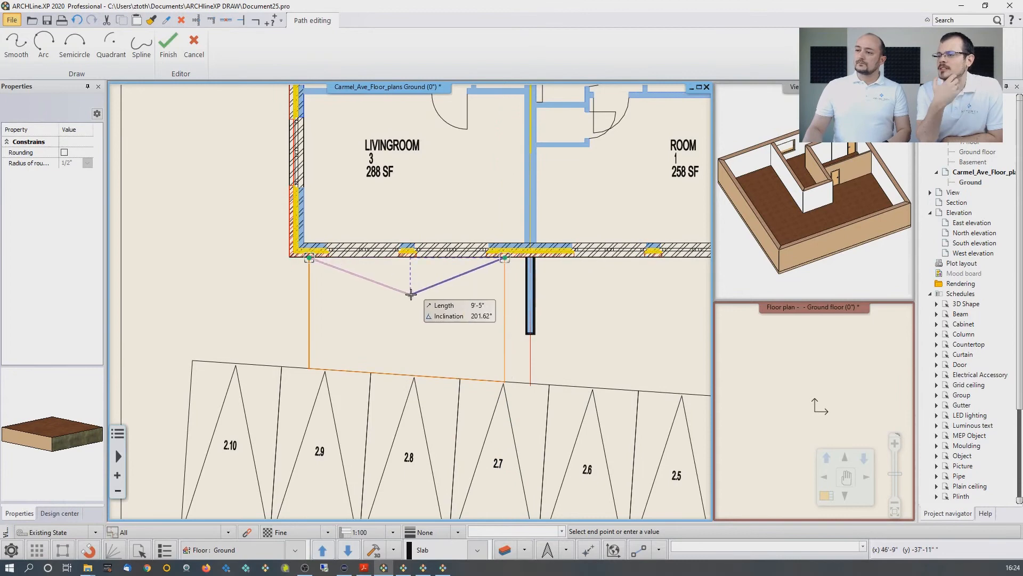
{"action": "key", "text": "Return"}
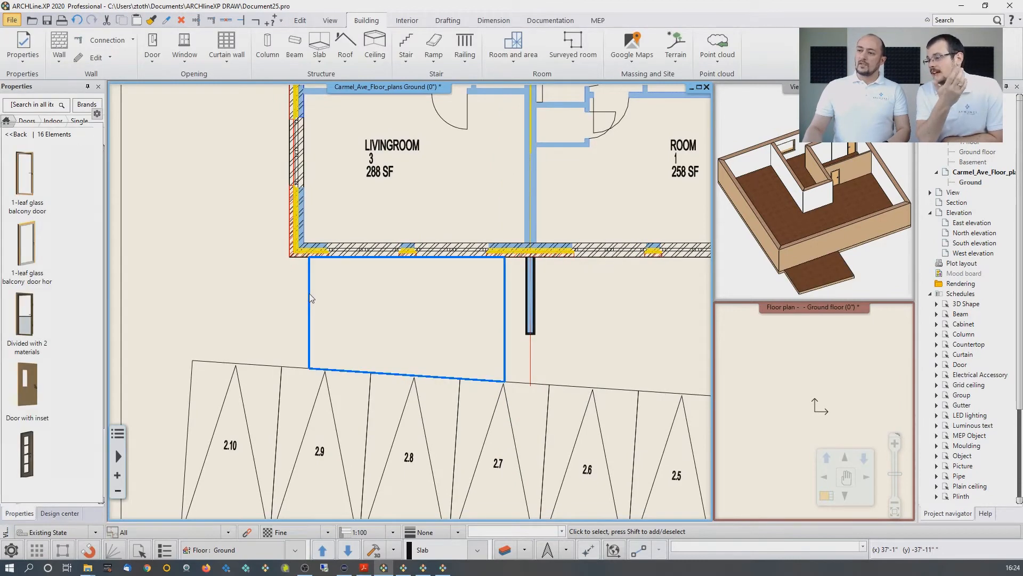
Give all faces of the slab outside the living room the same material, Prefab concrete
{"action": "left_click", "coordinate": [322, 299]}
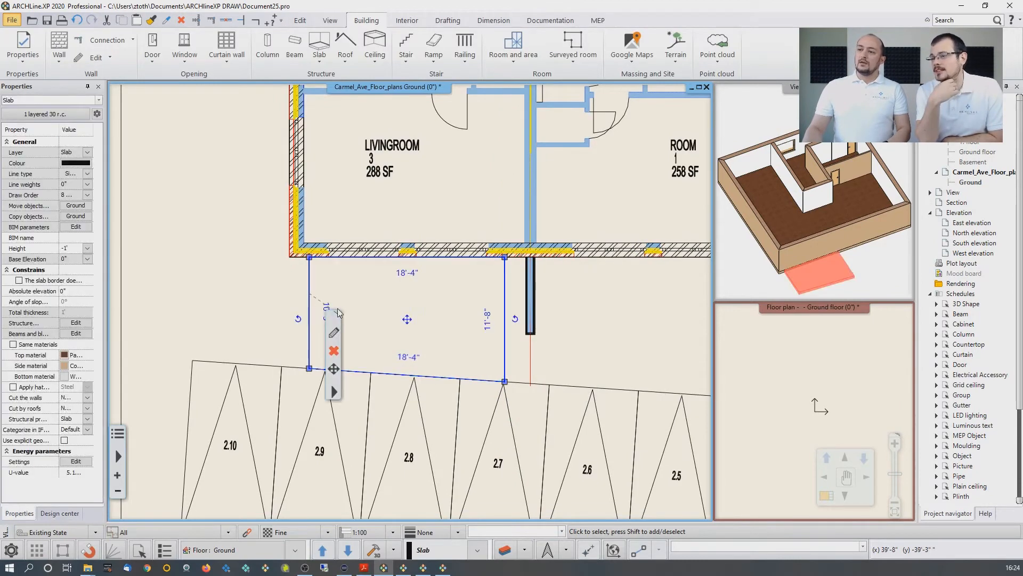
{"action": "left_click", "coordinate": [13, 343]}
{"action": "left_click", "coordinate": [67, 355]}
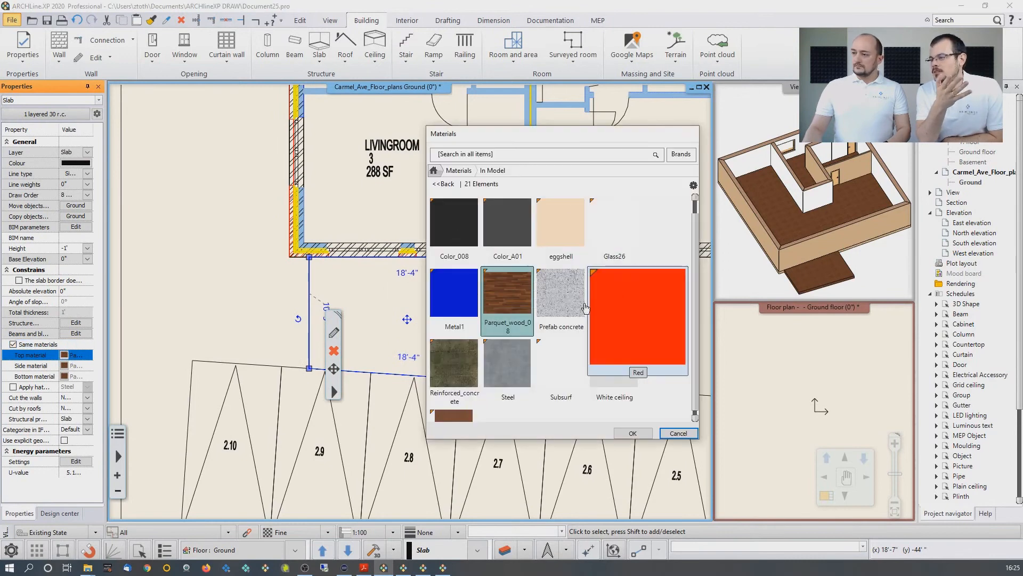
{"action": "left_click", "coordinate": [561, 294]}
{"action": "left_click", "coordinate": [633, 433]}
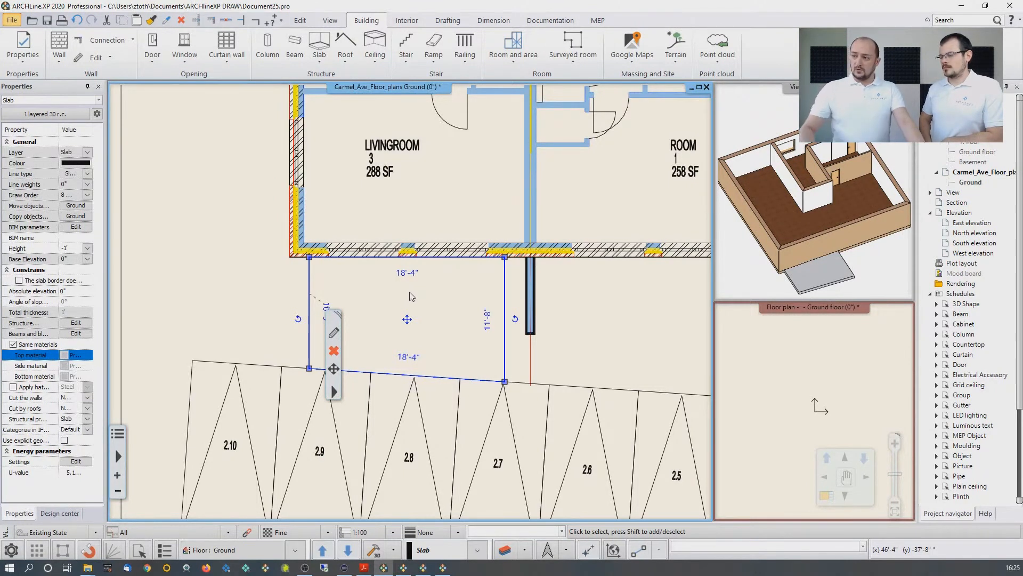
Copy the concrete slab from the midpoint of the living room's short wall pier to the matching pier midpoint of the adjacent room
{"action": "key", "text": "ctrl+c"}
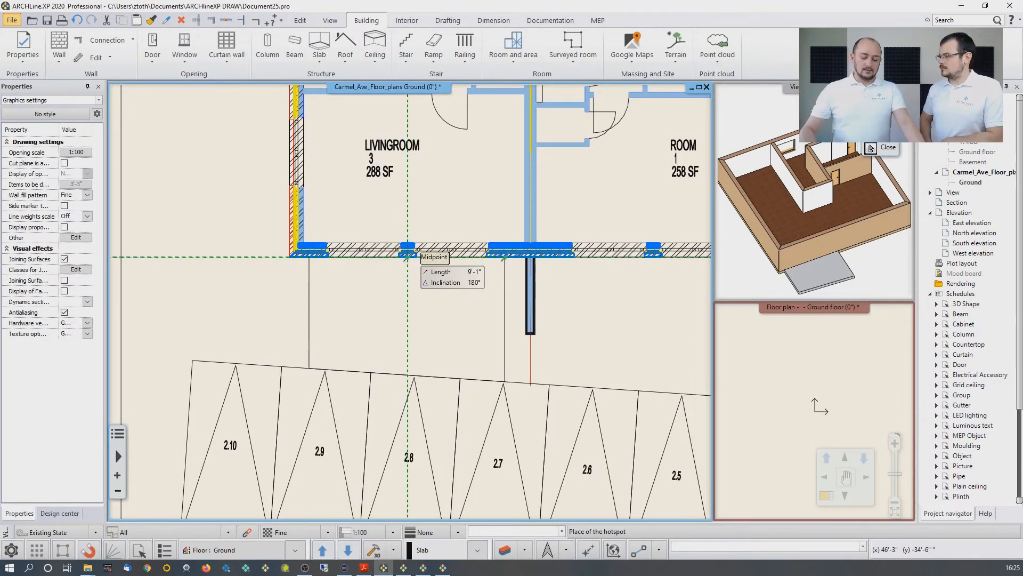
{"action": "left_click", "coordinate": [407, 256]}
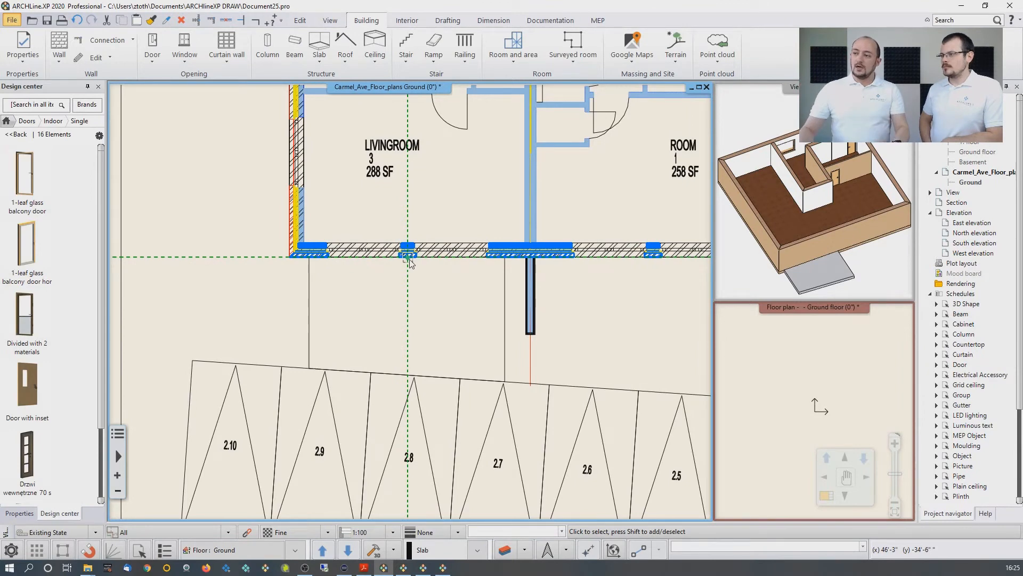
{"action": "middle_click_drag", "start_coordinate": [618, 286], "coordinate": [472, 276]}
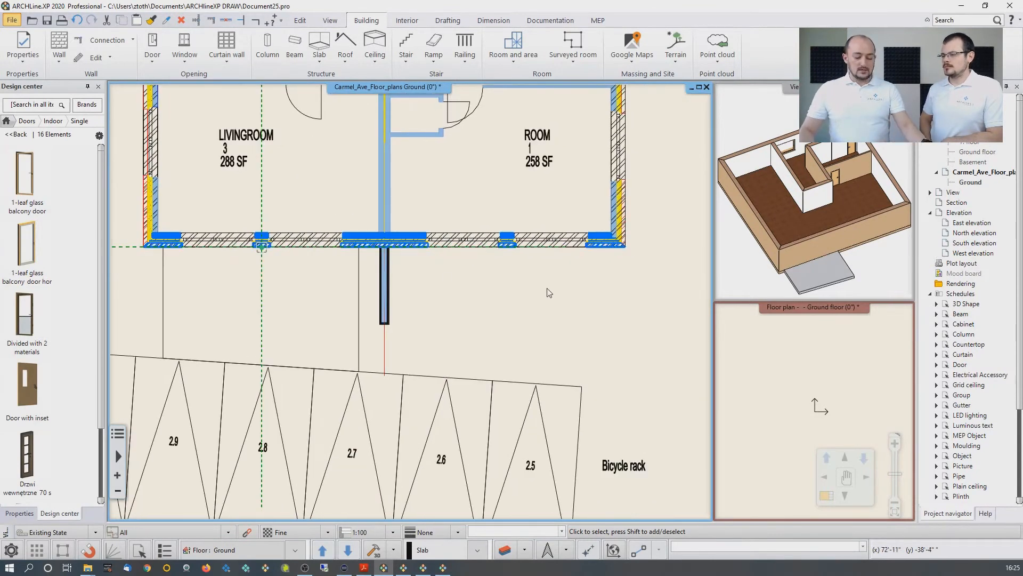
{"action": "key", "text": "ctrl+v"}
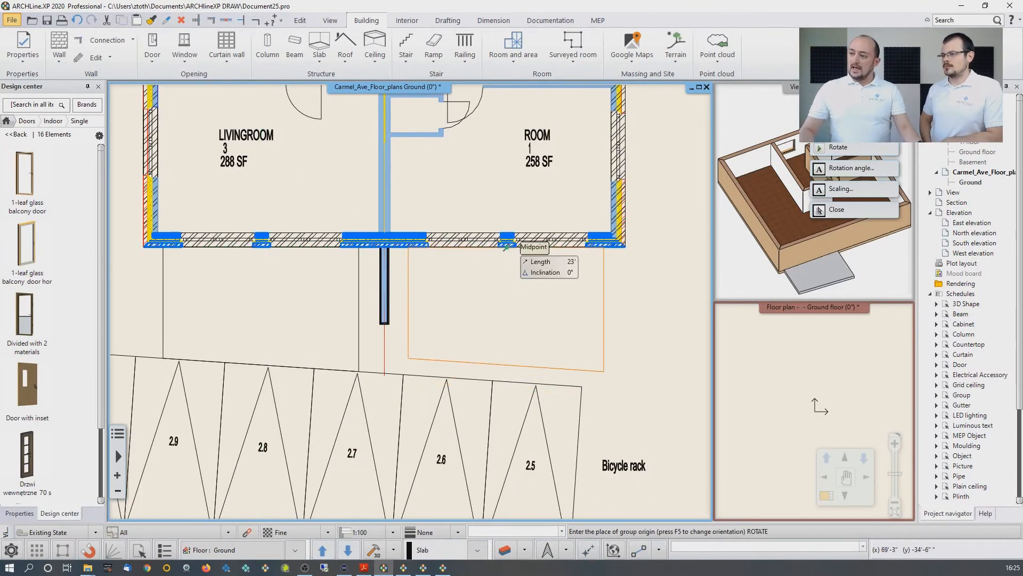
{"action": "left_click", "coordinate": [505, 246]}
Offset the copied slab's lower edge outward to the parking bay line, making it about 18'-4" wide and up to 13'-2" deep
{"action": "left_click", "coordinate": [515, 368]}
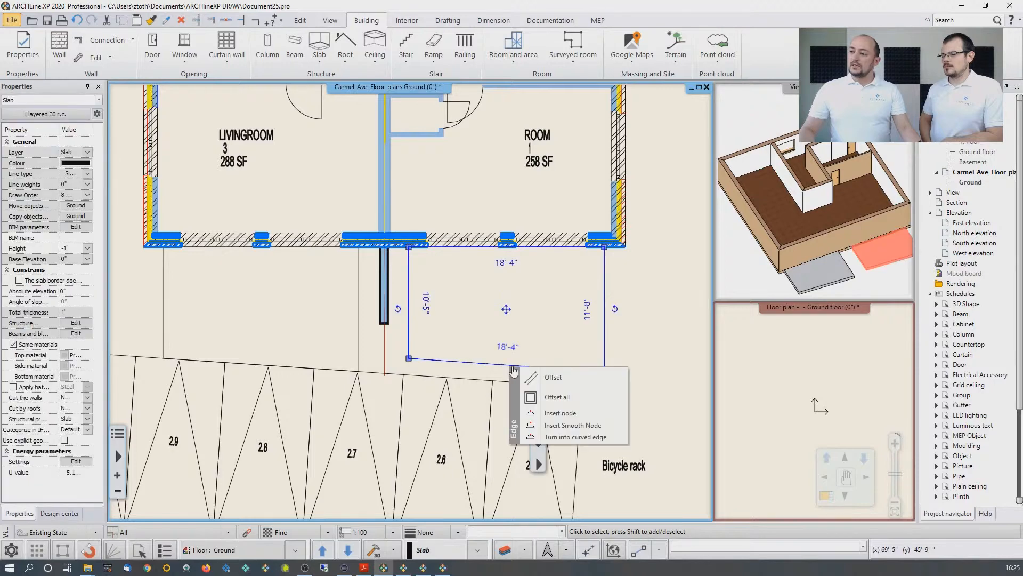
{"action": "left_click", "coordinate": [539, 378]}
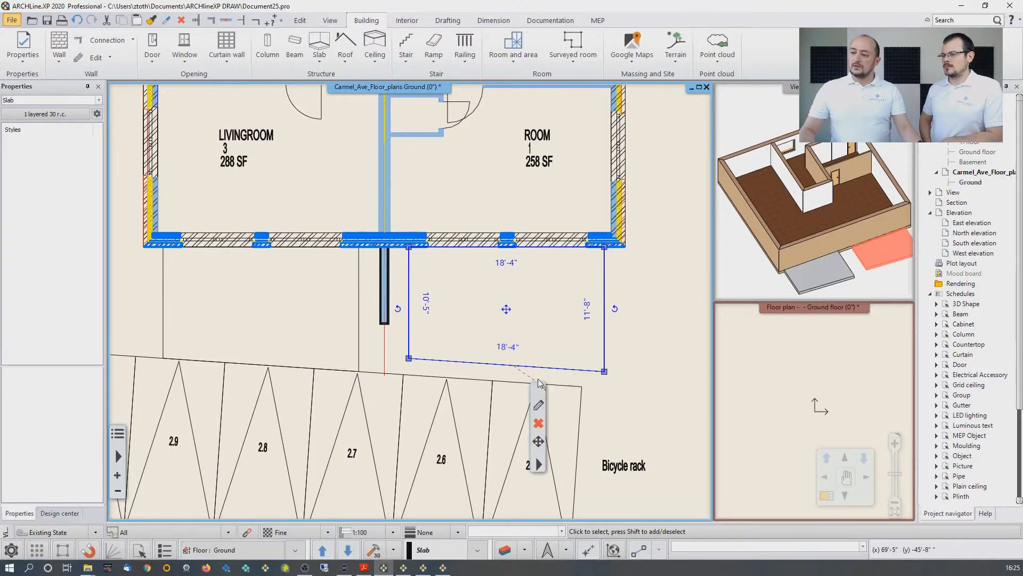
{"action": "left_click", "coordinate": [471, 324]}
{"action": "key", "text": "Escape"}
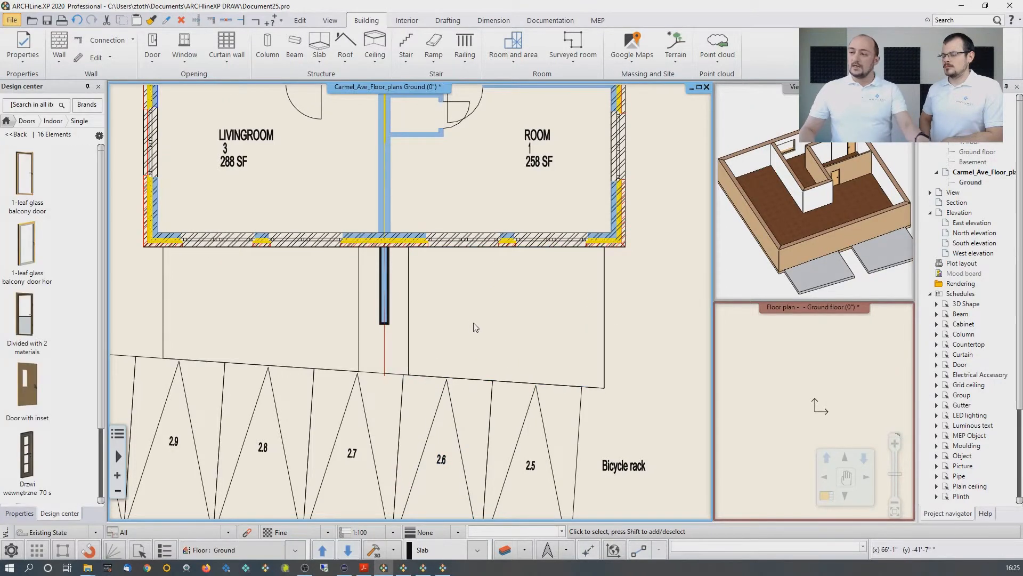
{"action": "left_click", "coordinate": [410, 303]}
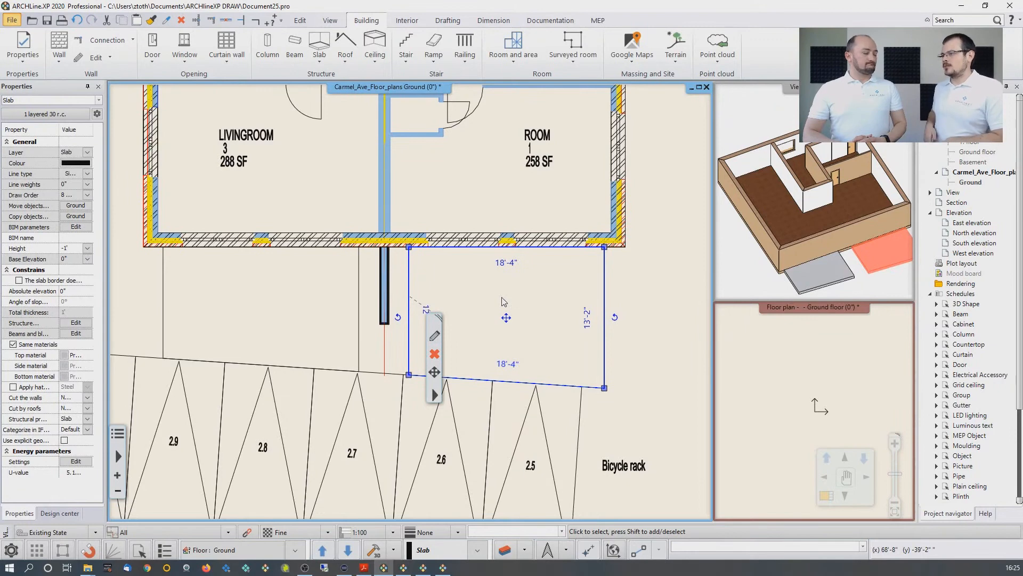
Open the compound layer structure of the exterior wall above the master bedroom for editing
{"action": "middle_click_drag", "start_coordinate": [313, 182], "coordinate": [339, 221]}
{"action": "middle_click_drag", "start_coordinate": [302, 104], "coordinate": [306, 187]}
{"action": "scroll", "coordinate": [306, 191], "scroll_direction": "up", "scroll_amount": 2}
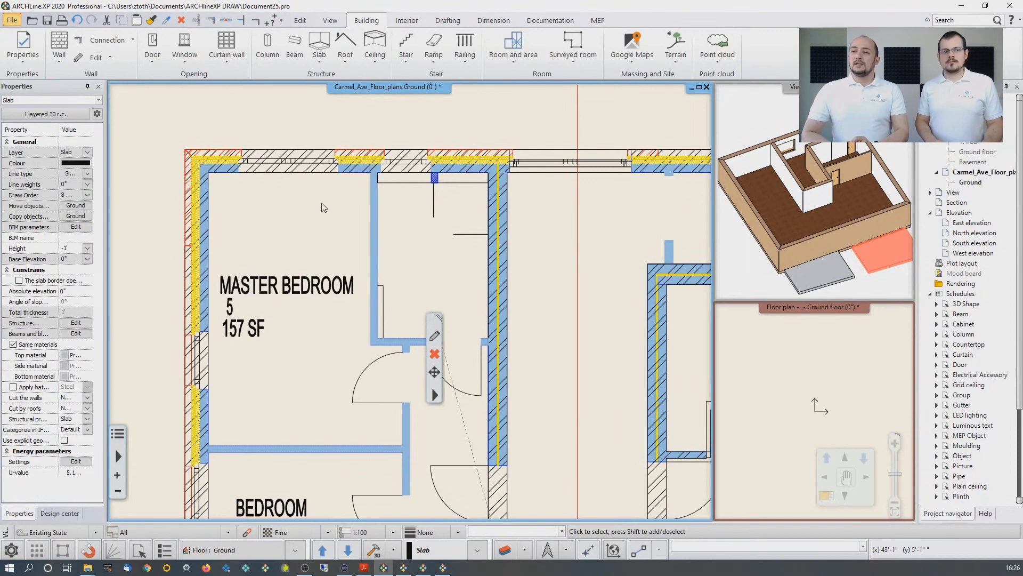
{"action": "scroll", "coordinate": [320, 204], "scroll_direction": "up", "scroll_amount": 1}
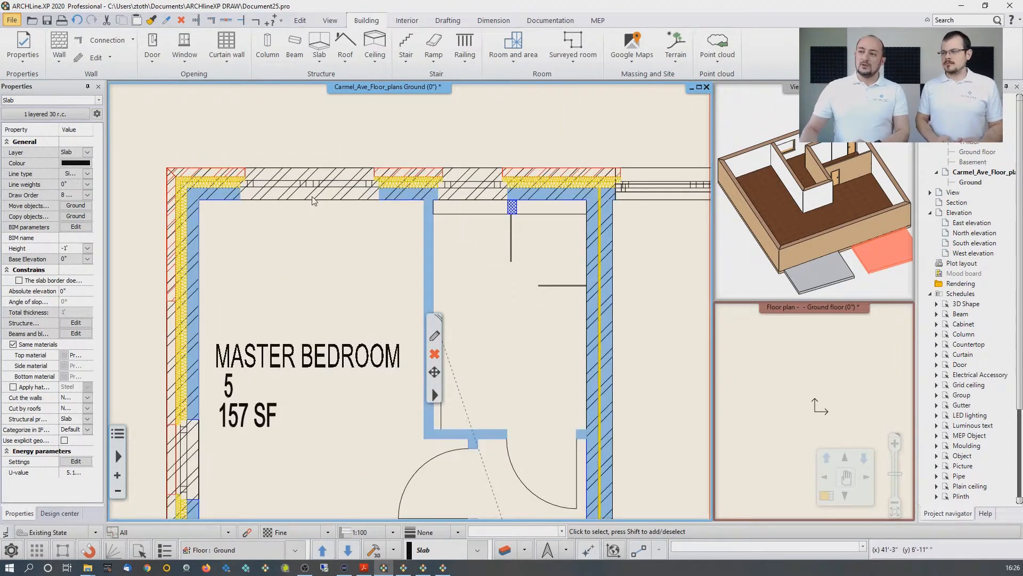
{"action": "left_click", "coordinate": [313, 196]}
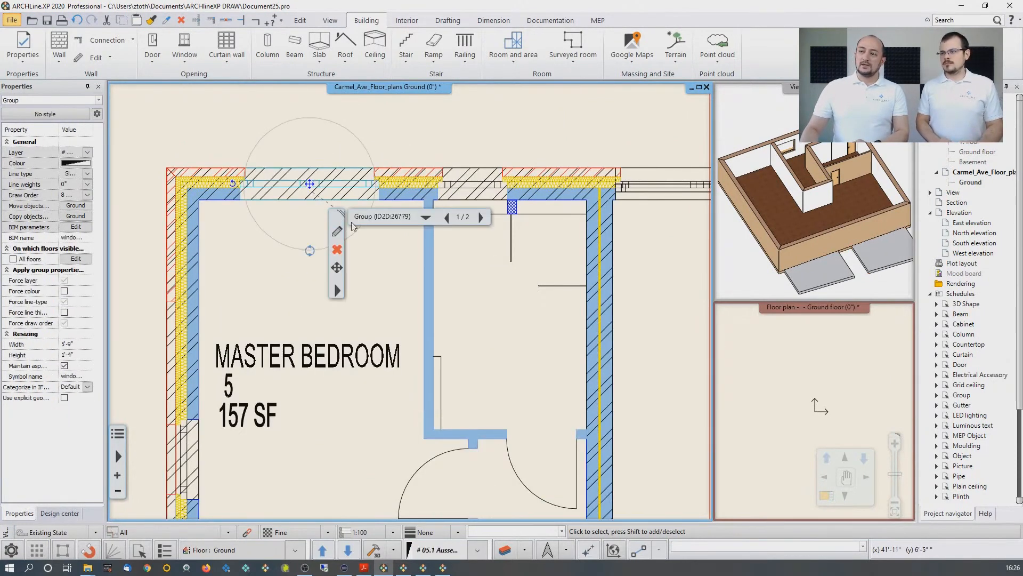
{"action": "left_click", "coordinate": [480, 217]}
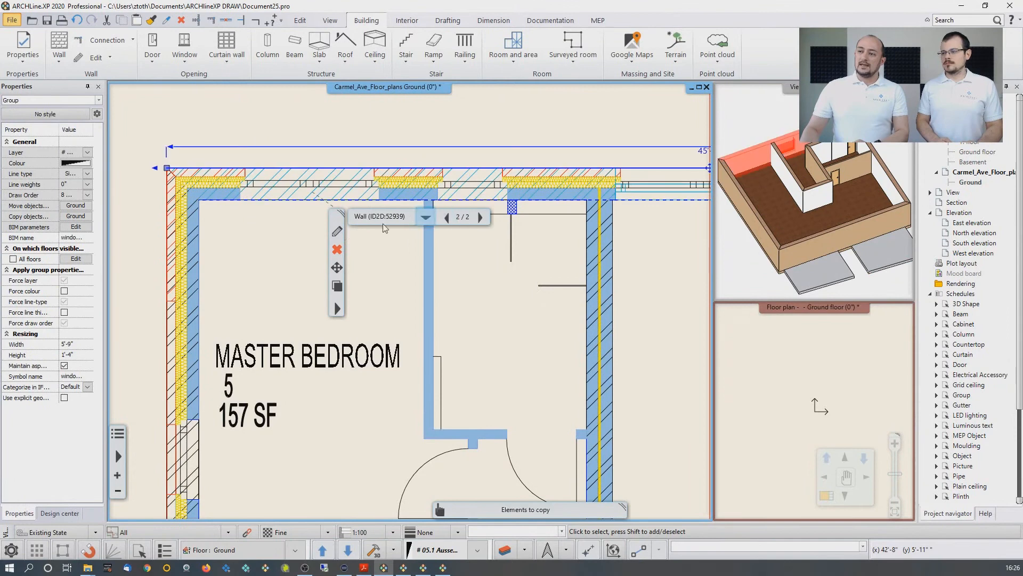
{"action": "left_click", "coordinate": [336, 235]}
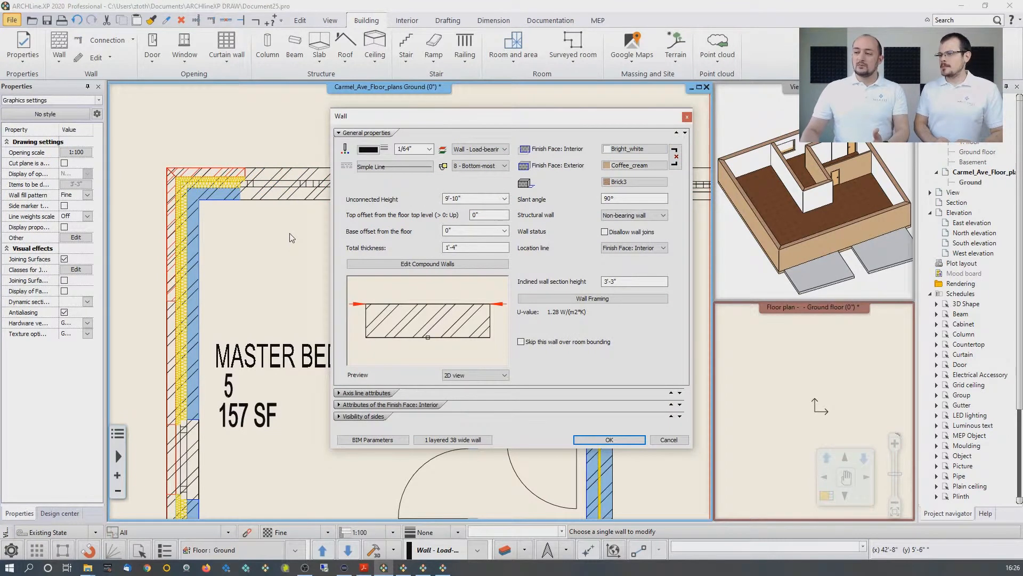
{"action": "left_click", "coordinate": [426, 265]}
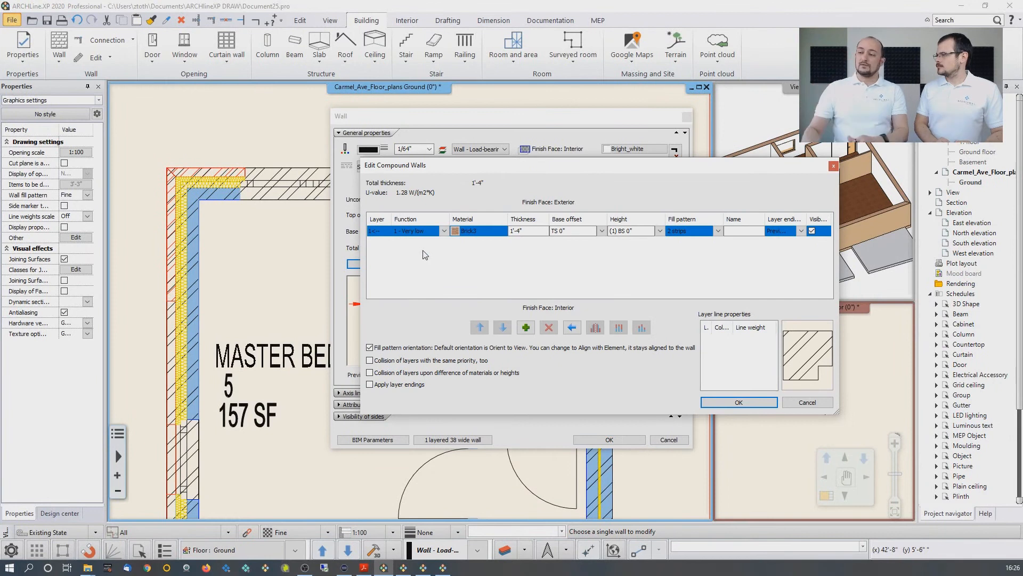
Add three layers to the exterior wall's structure and make layer 4, on the interior side, the reference layer
{"action": "left_click", "coordinate": [525, 327]}
{"action": "left_click", "coordinate": [525, 327]}
{"action": "left_click", "coordinate": [526, 327]}
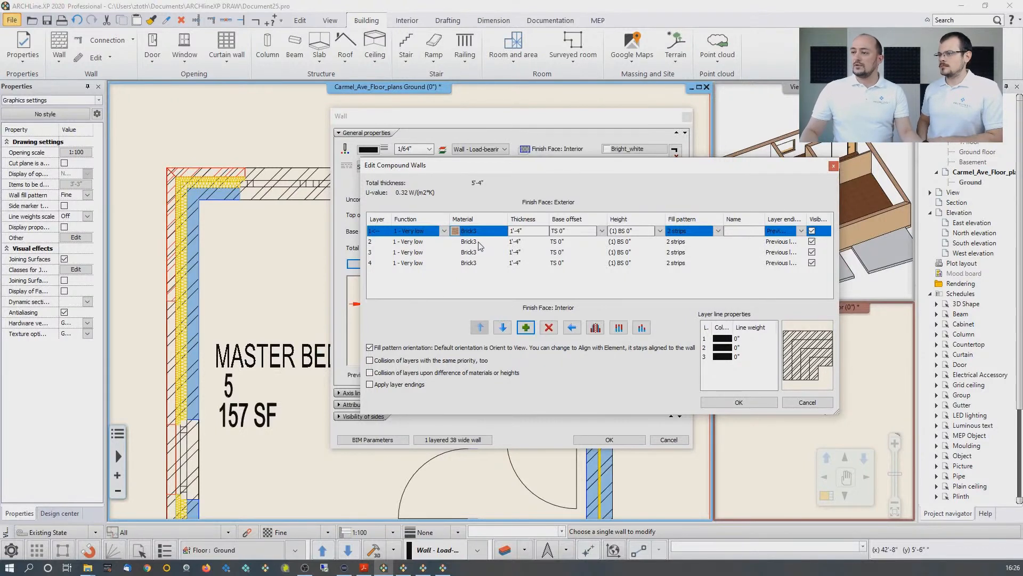
{"action": "left_click", "coordinate": [410, 263]}
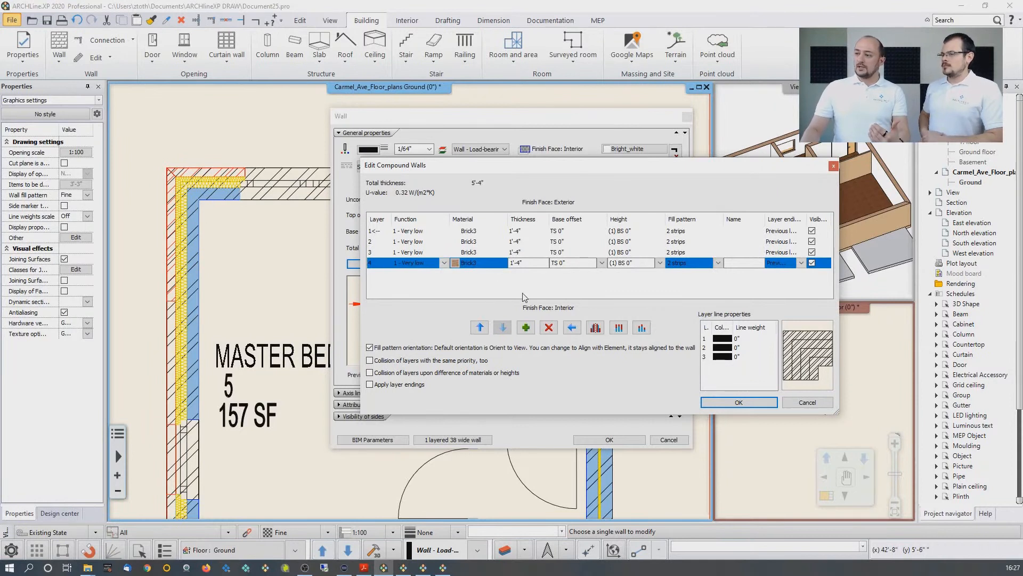
{"action": "left_click", "coordinate": [572, 327]}
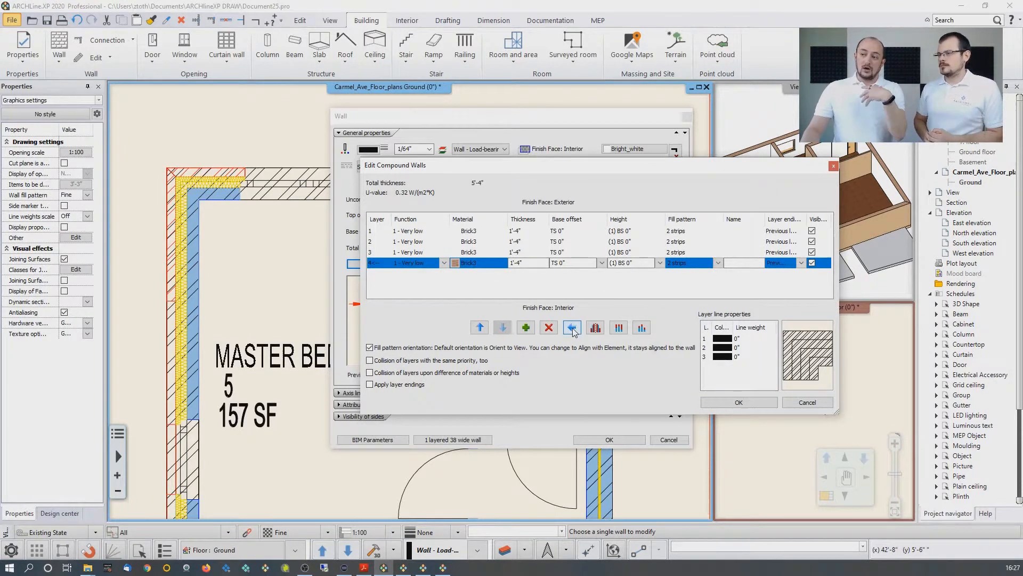
Search the materials for insulation and assign Thermal Insulation 02 to layer 3 of the wall
{"action": "left_click", "coordinate": [476, 254]}
{"action": "left_click", "coordinate": [476, 253]}
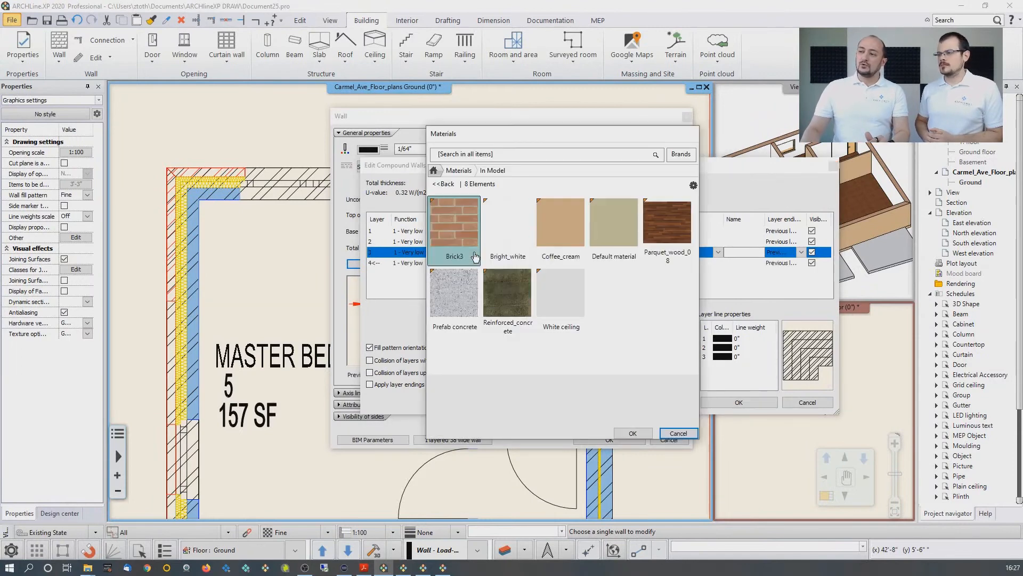
{"action": "left_click", "coordinate": [446, 172]}
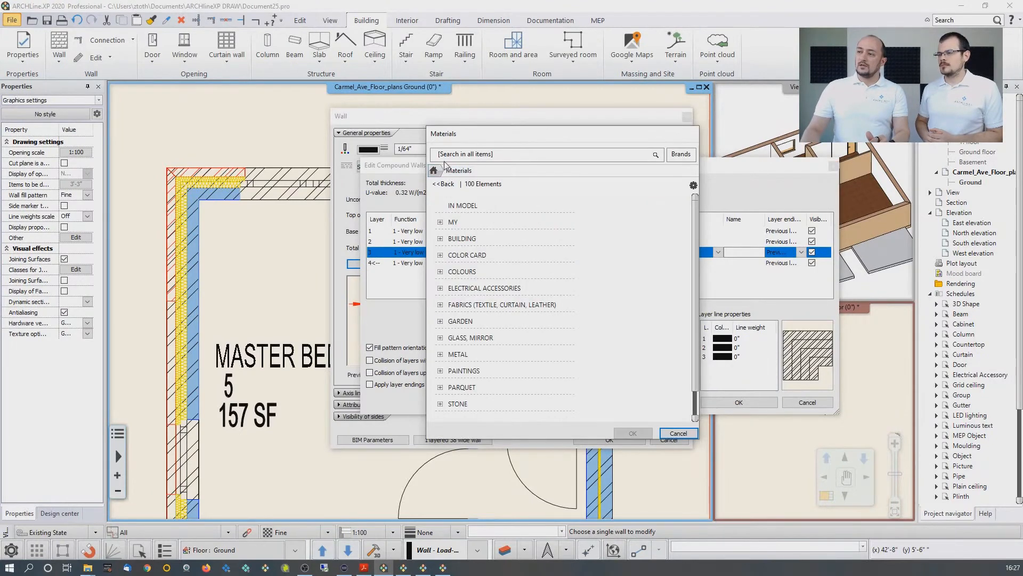
{"action": "left_click", "coordinate": [450, 156]}
{"action": "type", "text": "insulation"}
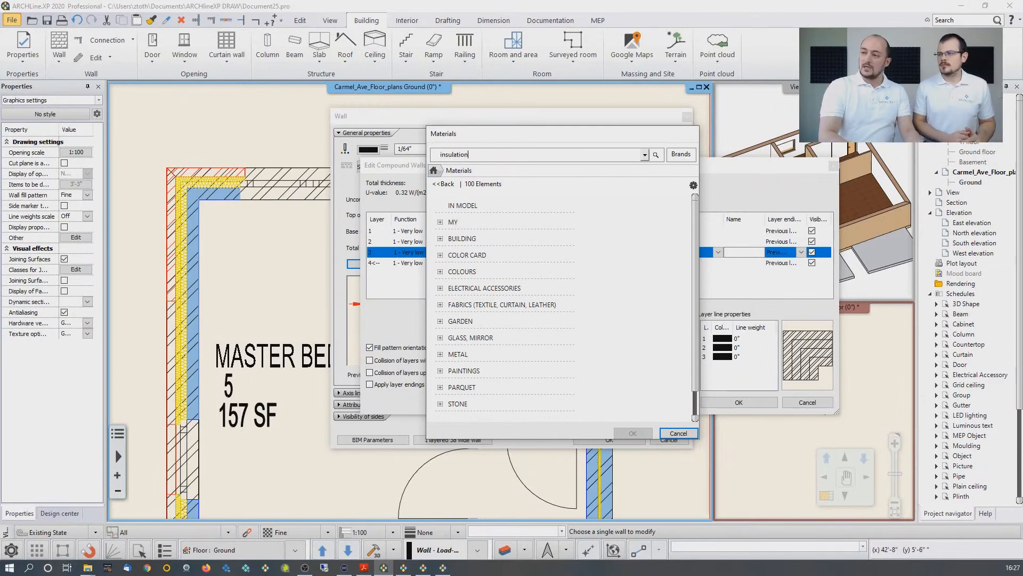
{"action": "key", "text": "Return"}
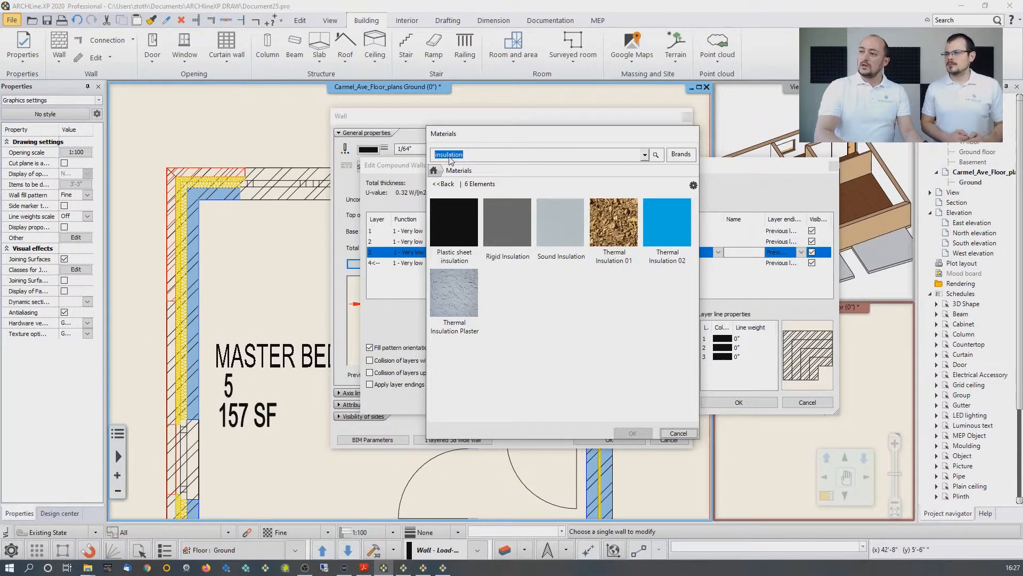
{"action": "left_click", "coordinate": [660, 243]}
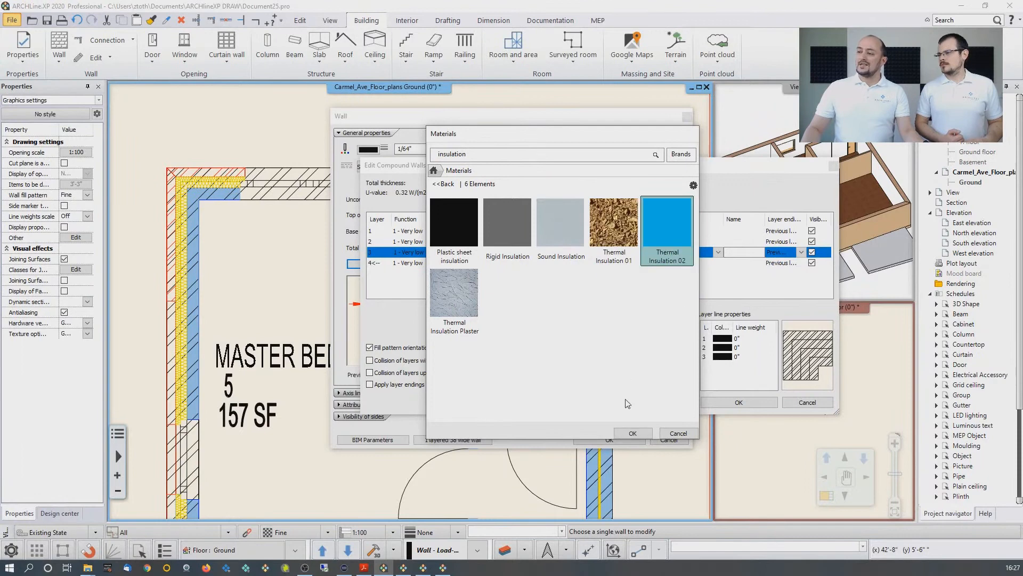
{"action": "left_click", "coordinate": [633, 432]}
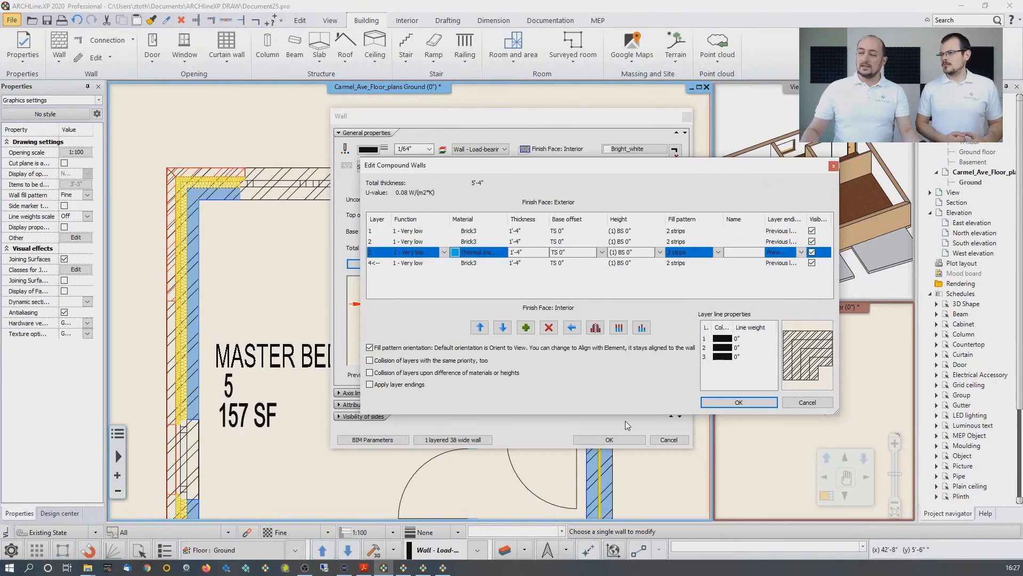
Assign the Thermal Insulation 02 material to layer 2 of the wall as well
{"action": "left_click", "coordinate": [478, 246]}
{"action": "left_click", "coordinate": [478, 246]}
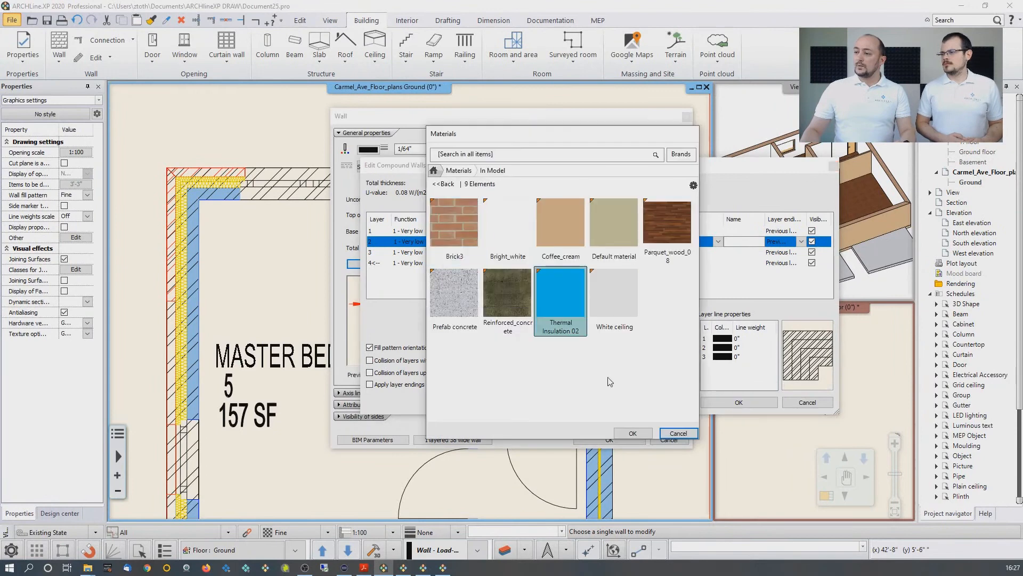
{"action": "left_click", "coordinate": [633, 433]}
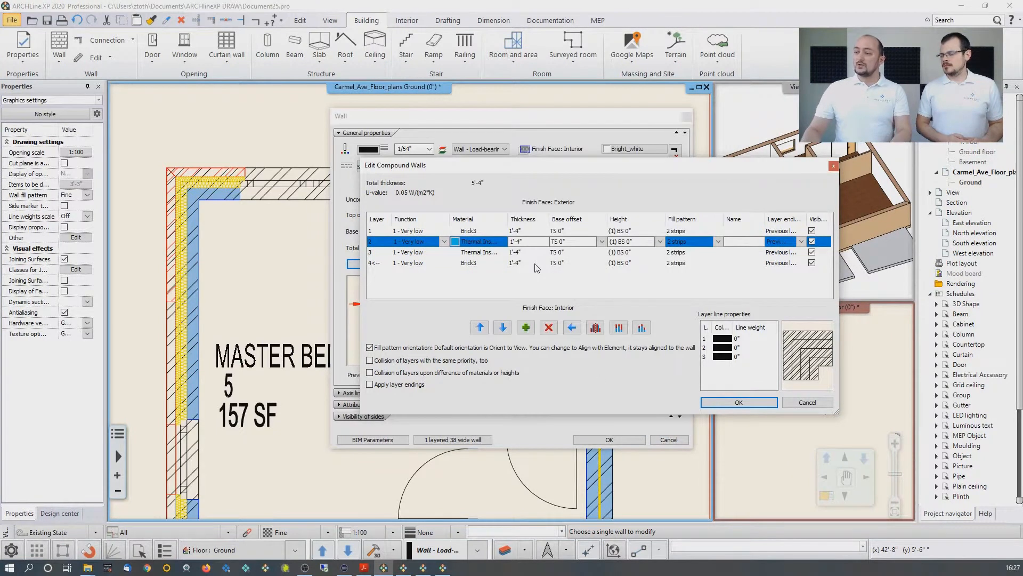
Set the thickness of the wall's outermost brick layer to 115 mm
{"action": "left_click", "coordinate": [526, 230]}
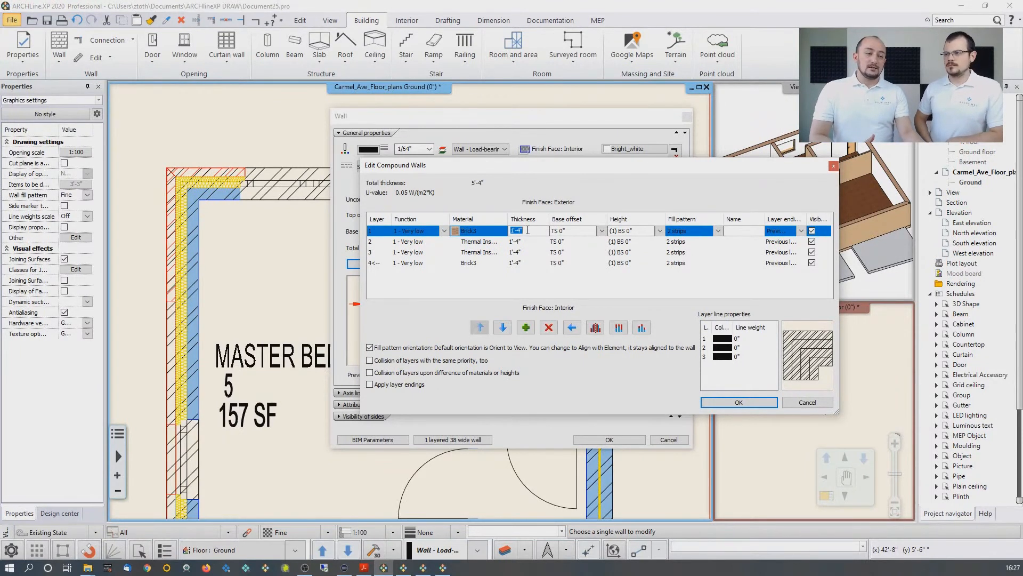
{"action": "type", "text": "115"}
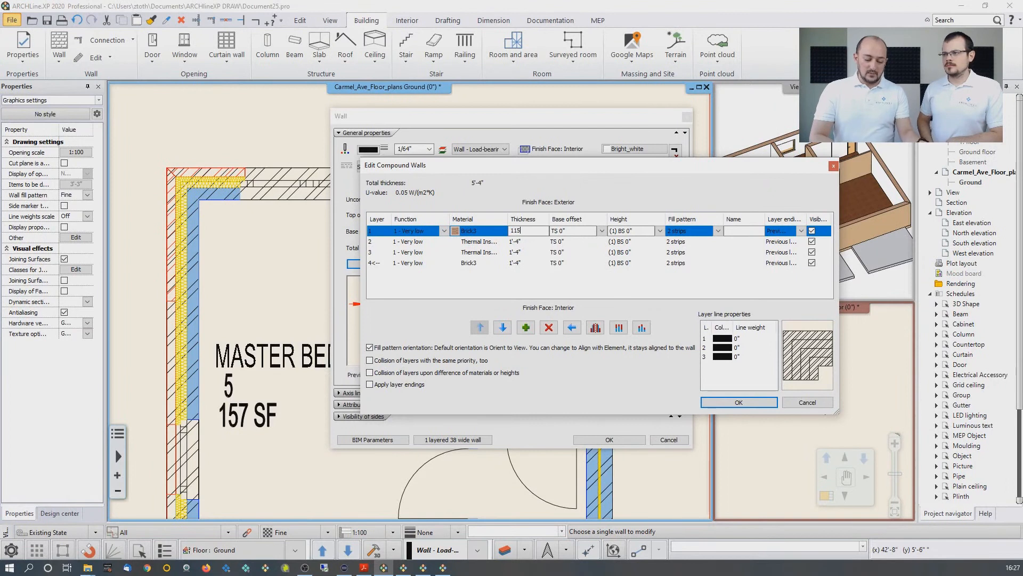
{"action": "type", "text": "mm"}
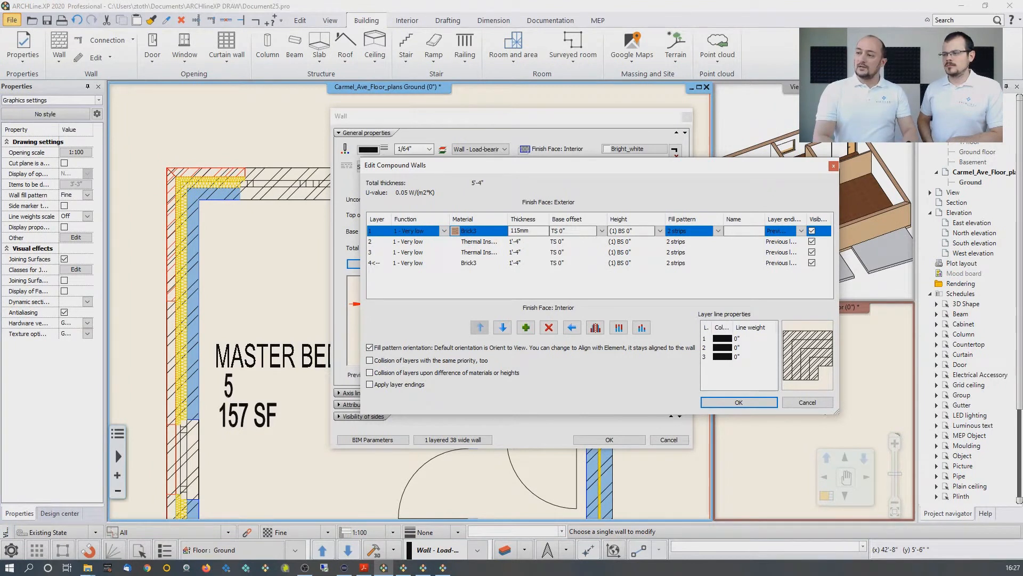
{"action": "key", "text": "Return"}
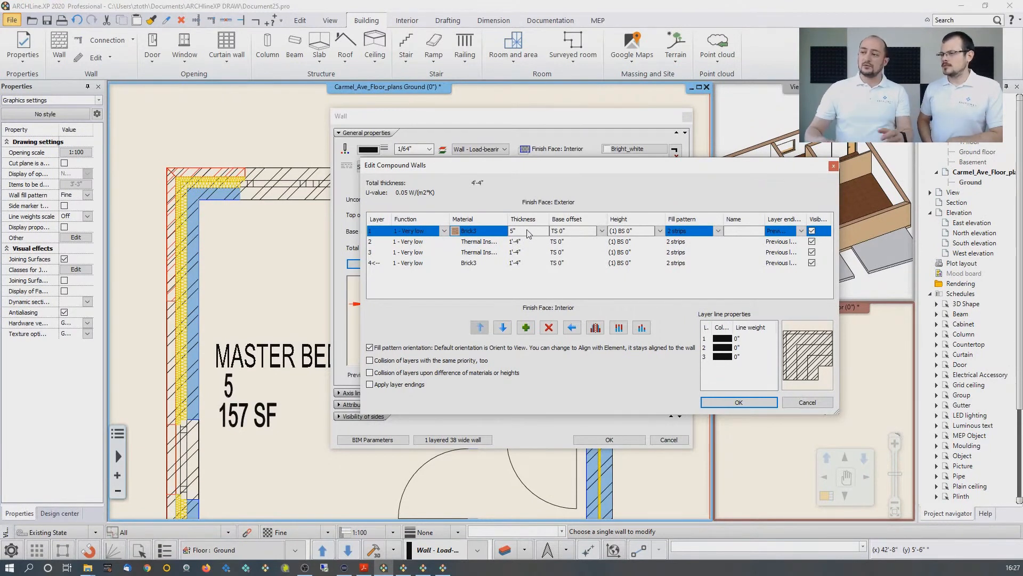
Enter 60 as the thickness of layer 2, the outer thermal insulation layer
{"action": "left_click", "coordinate": [533, 244]}
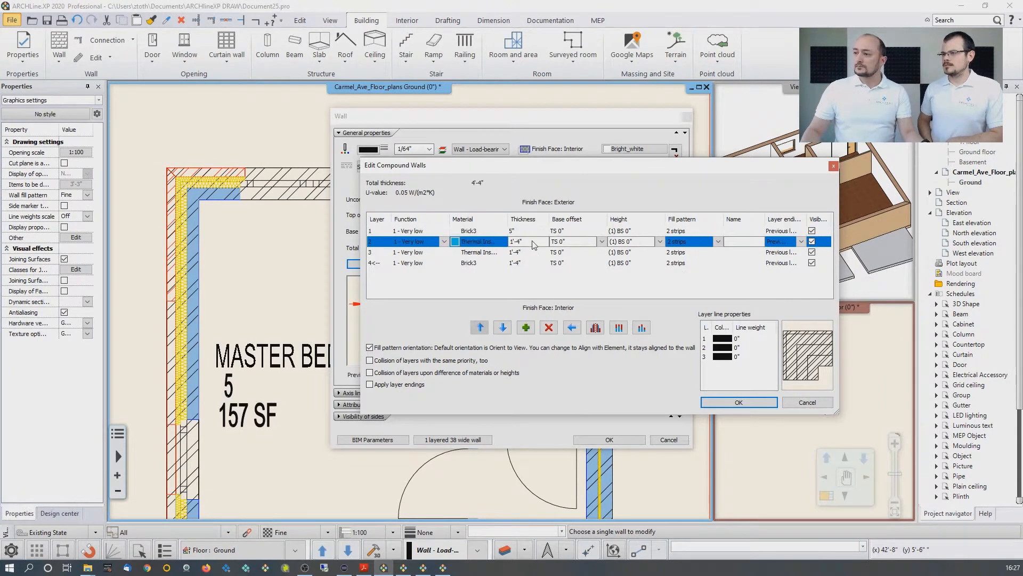
{"action": "left_click", "coordinate": [533, 242]}
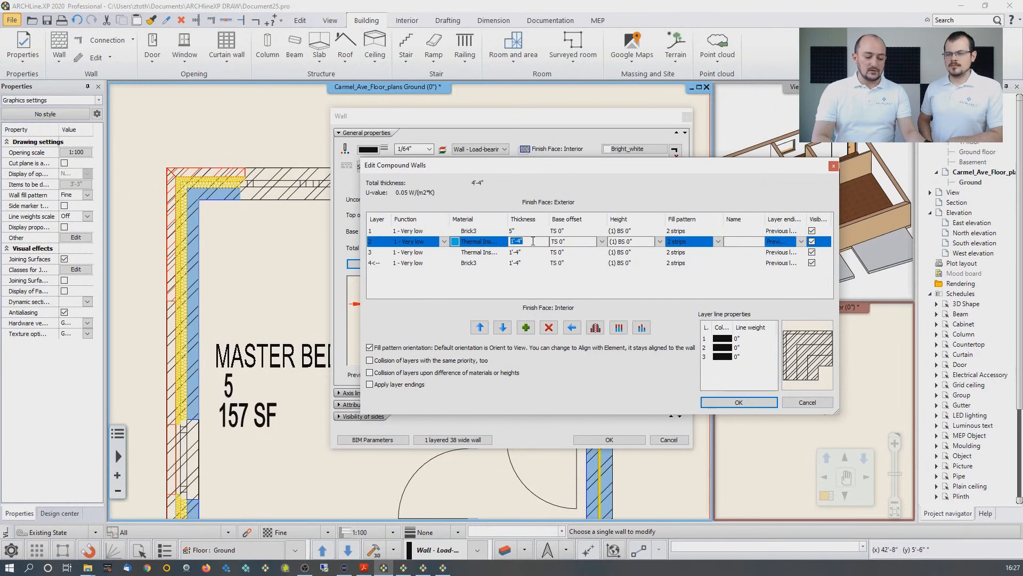
{"action": "type", "text": "60"}
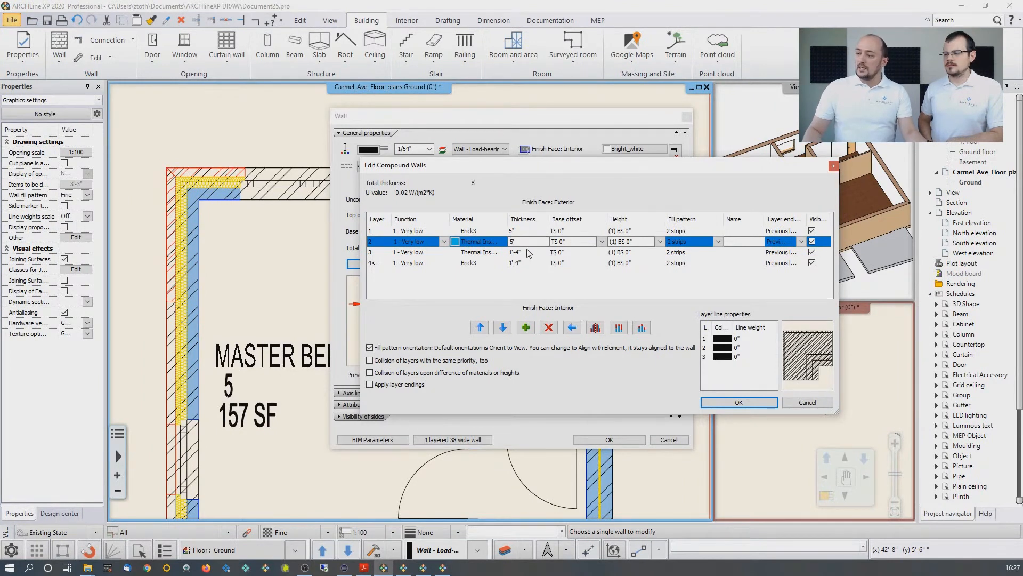
Set the thickness of wall layer 3, the inner thermal insulation layer, to 80 mm
{"action": "left_click", "coordinate": [530, 252]}
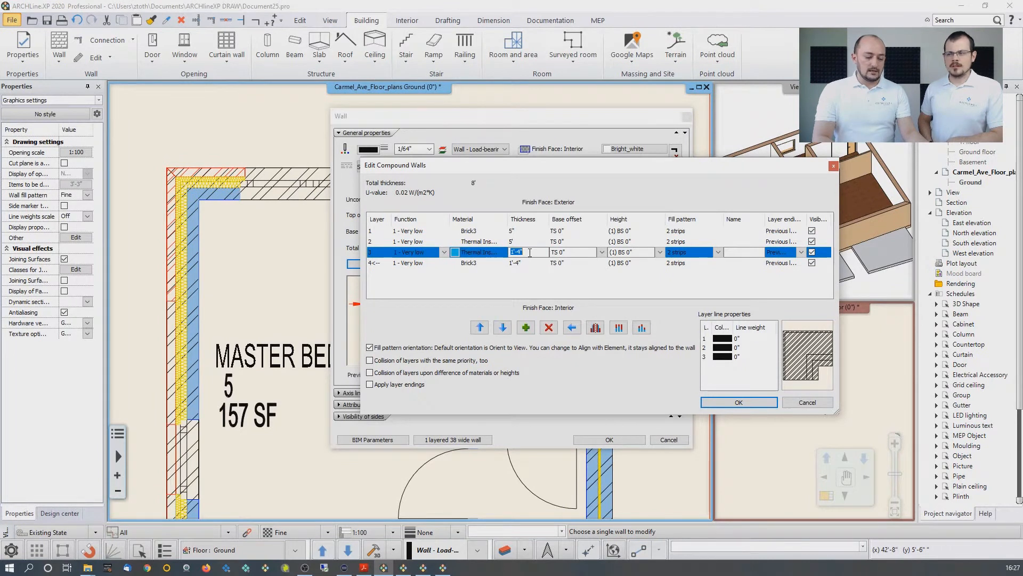
{"action": "type", "text": "80"}
{"action": "key", "text": "Return"}
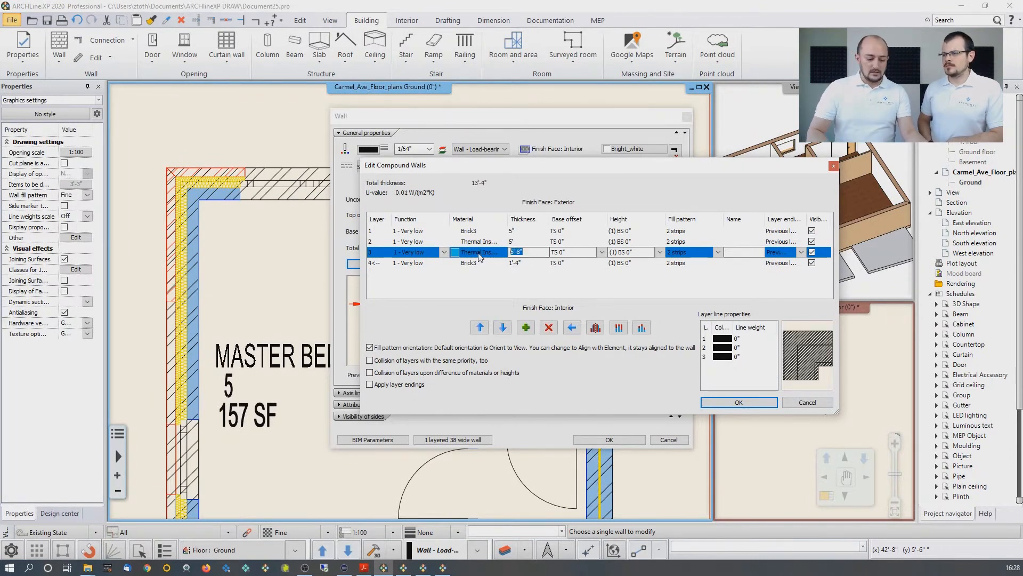
{"action": "type", "text": "80mm"}
{"action": "key", "text": "Return"}
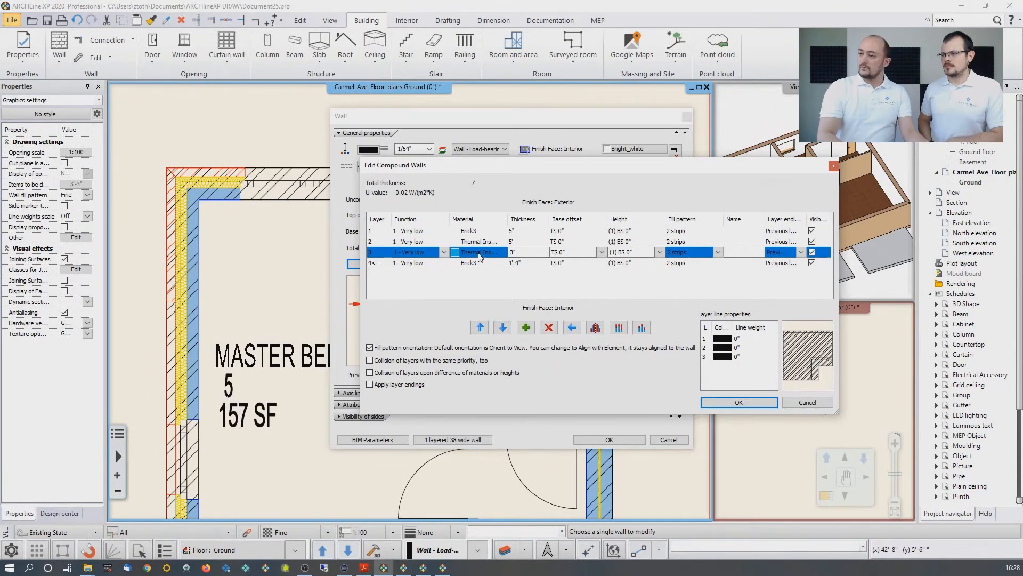
Set the thickness of insulation layer 2 to 60 mm and of the inner brick layer 4 to 150 mm
{"action": "left_click", "coordinate": [525, 242]}
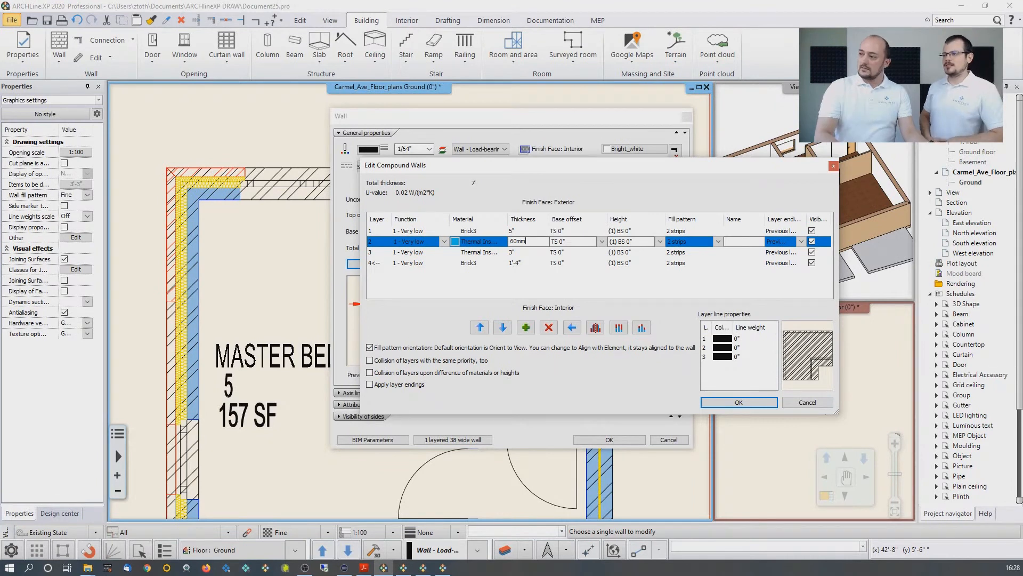
{"action": "type", "text": "50mm"}
{"action": "key", "text": "Return"}
{"action": "left_click", "coordinate": [526, 263]}
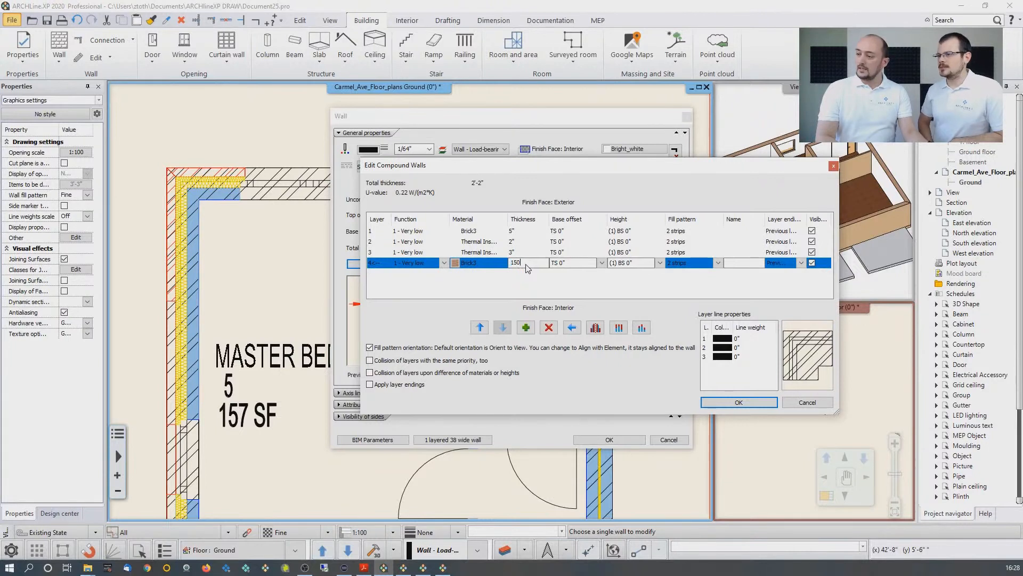
{"action": "key", "text": "Return"}
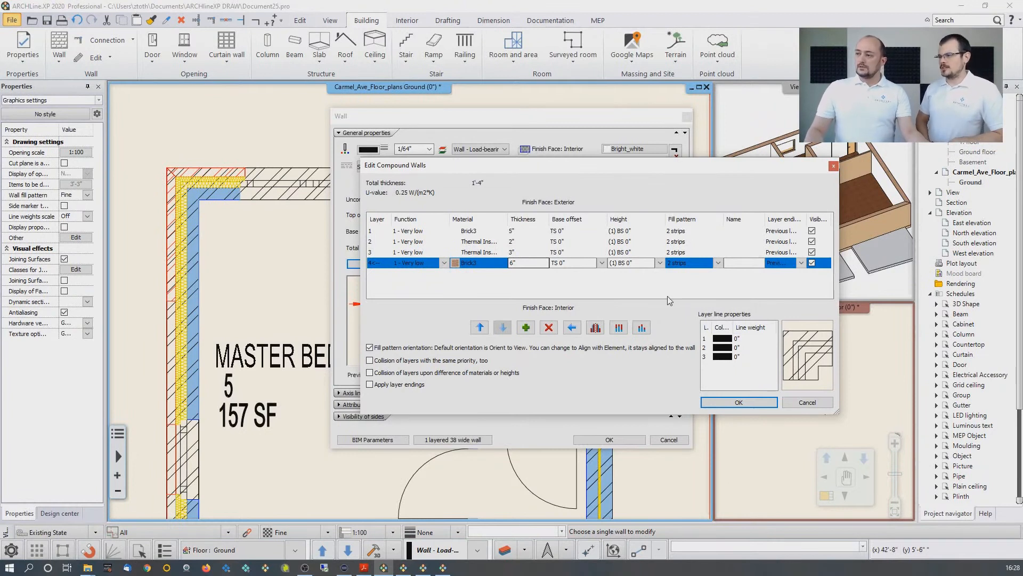
Change the fill pattern of thermal insulation layer 2 to Hatch 32 from the internal patterns
{"action": "left_click", "coordinate": [690, 242]}
{"action": "left_click", "coordinate": [717, 242]}
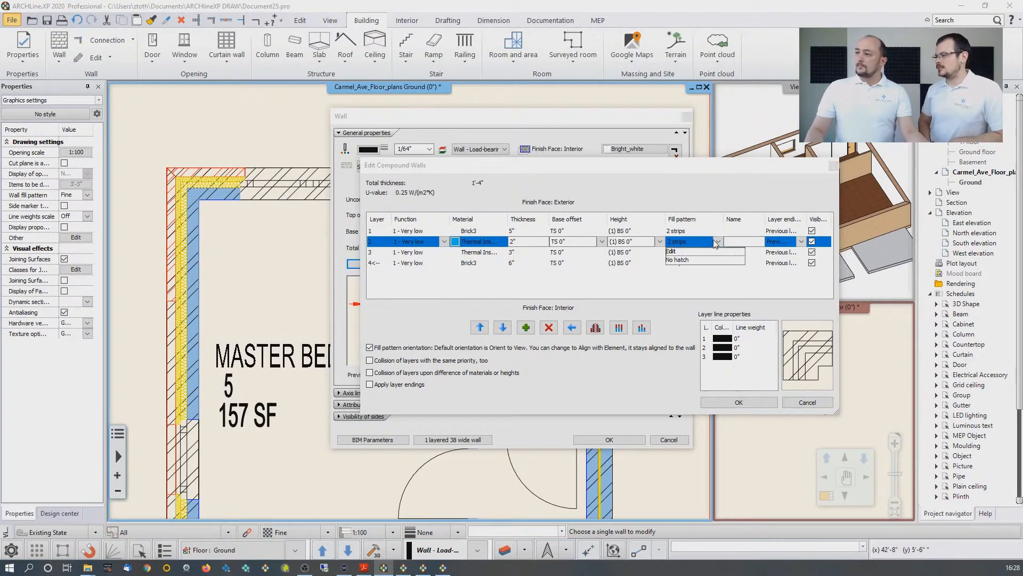
{"action": "left_click", "coordinate": [697, 254]}
{"action": "left_click", "coordinate": [583, 243]}
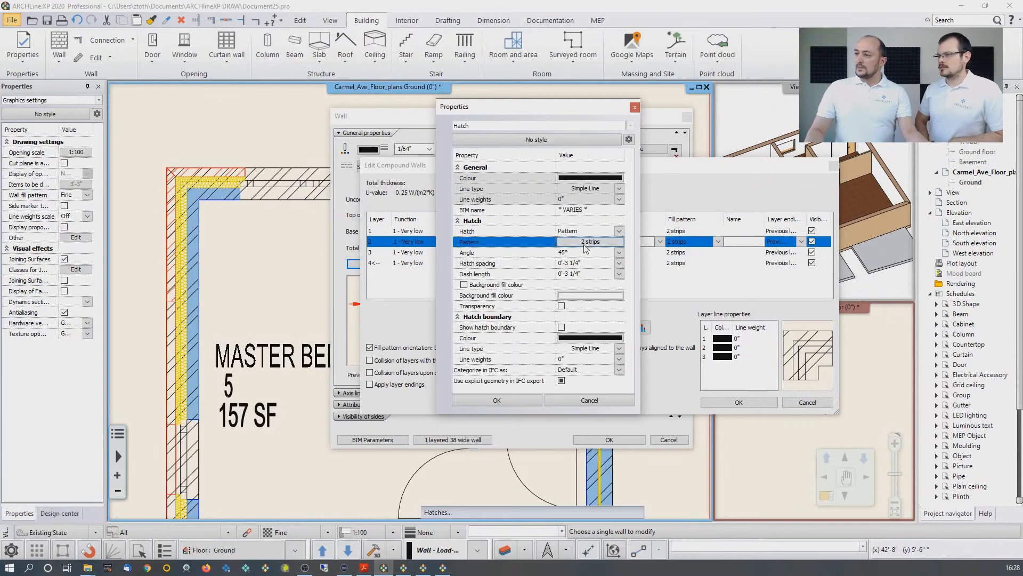
{"action": "scroll", "coordinate": [582, 267], "scroll_direction": "down", "scroll_amount": 5}
{"action": "scroll", "coordinate": [583, 268], "scroll_direction": "down", "scroll_amount": 2}
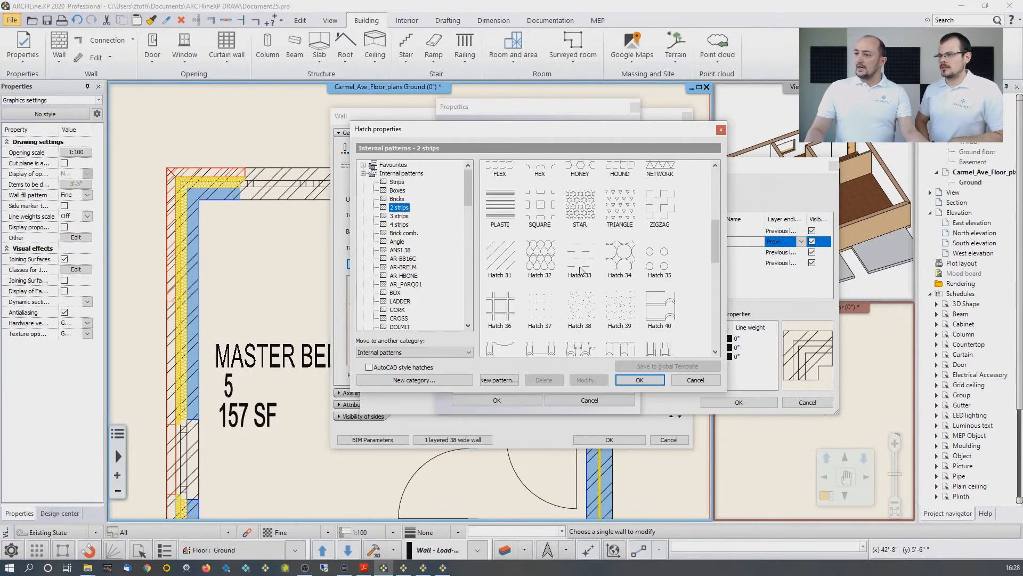
{"action": "left_click", "coordinate": [552, 261]}
{"action": "left_click", "coordinate": [640, 379]}
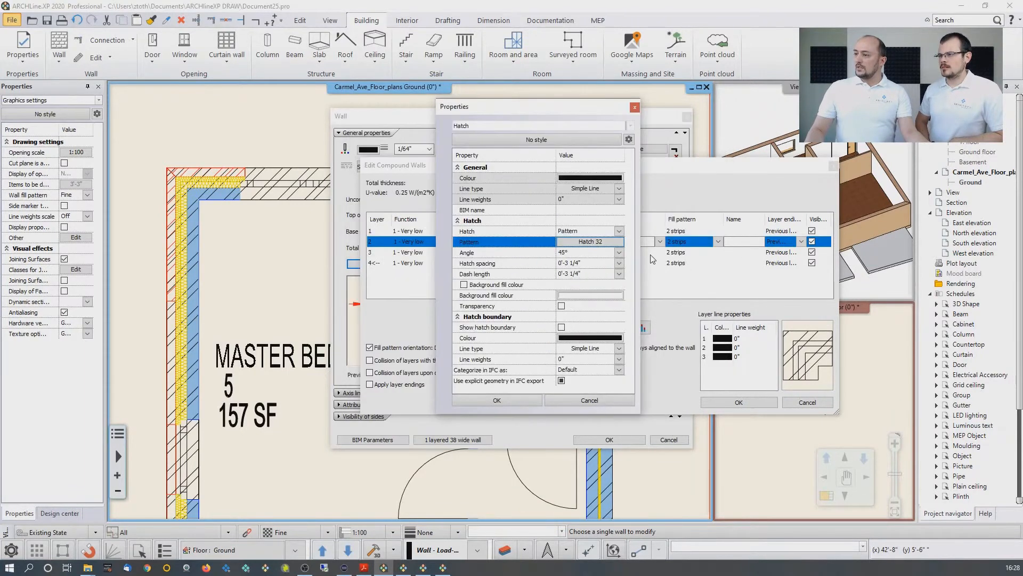
{"action": "left_click", "coordinate": [507, 404]}
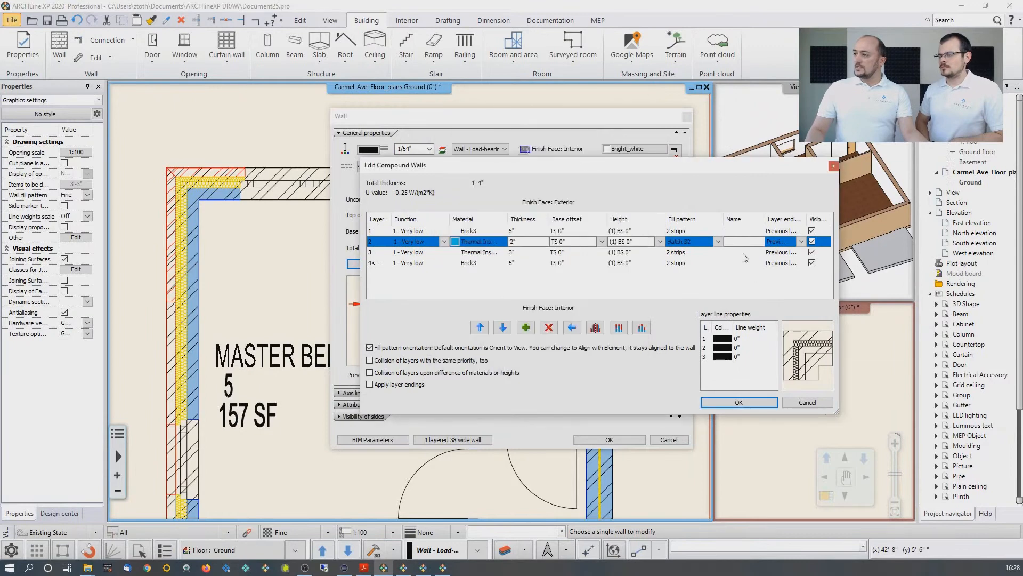
Assign the Hatch 32 fill pattern to thermal insulation layer 3 as well
{"action": "left_click", "coordinate": [709, 252]}
{"action": "left_click", "coordinate": [719, 254]}
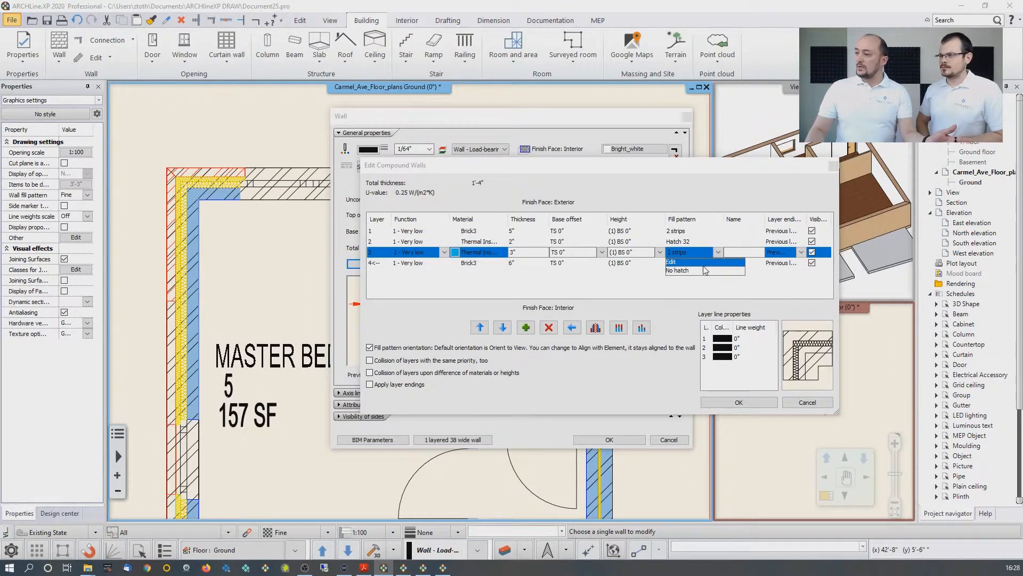
{"action": "left_click", "coordinate": [704, 261]}
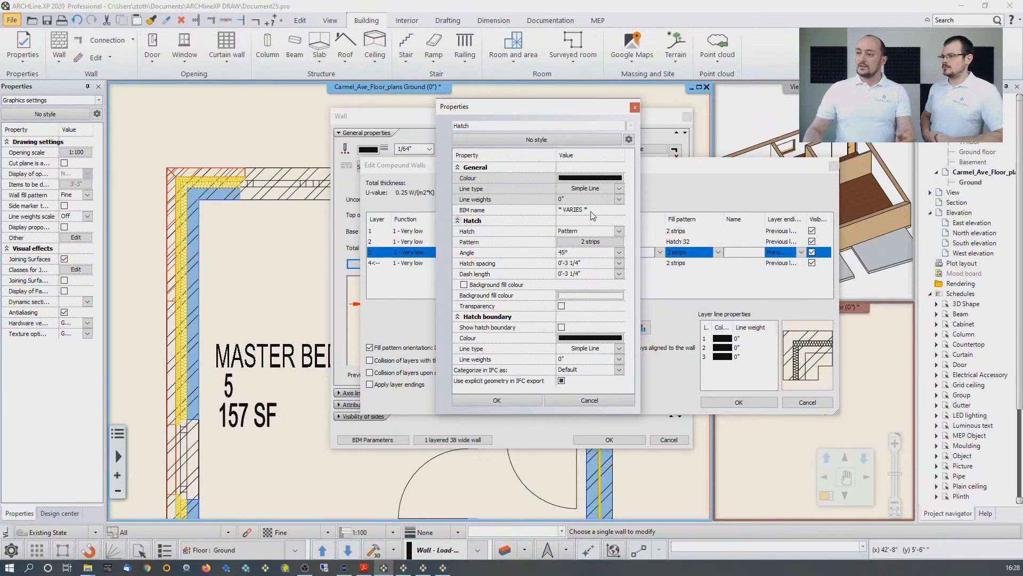
{"action": "left_click", "coordinate": [605, 242]}
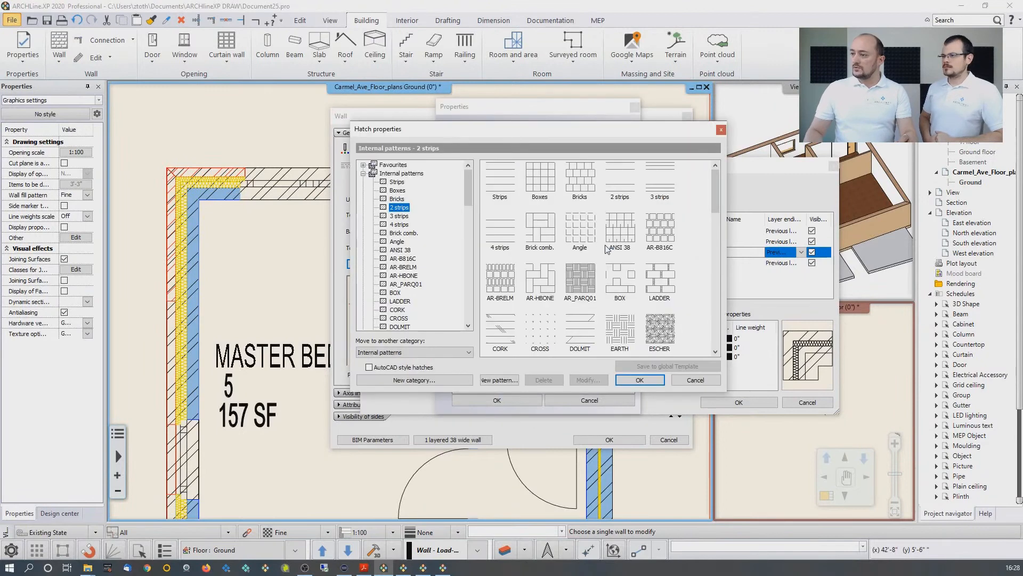
{"action": "scroll", "coordinate": [580, 310], "scroll_direction": "down", "scroll_amount": 3}
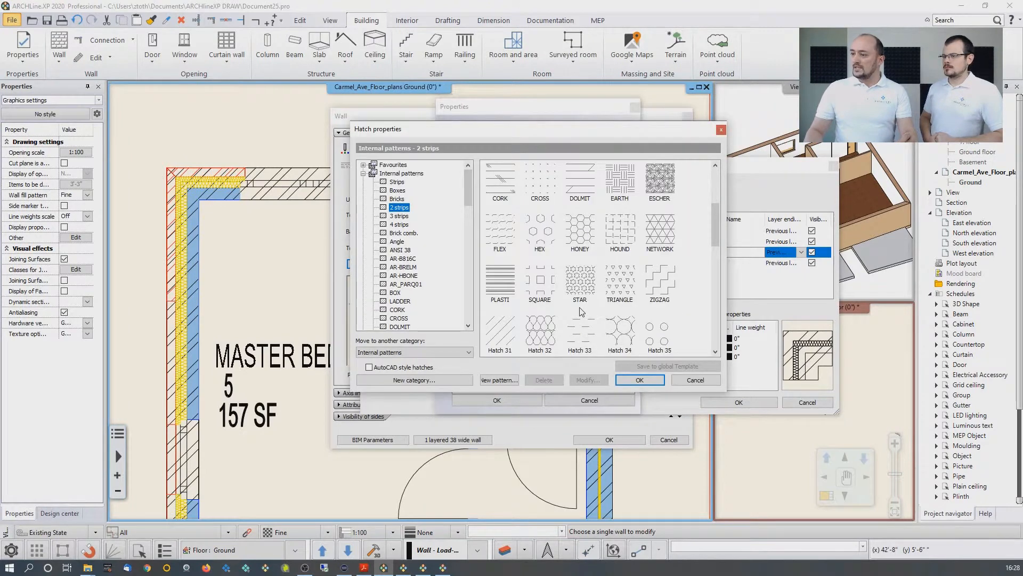
{"action": "left_click", "coordinate": [539, 333]}
{"action": "left_click", "coordinate": [640, 379]}
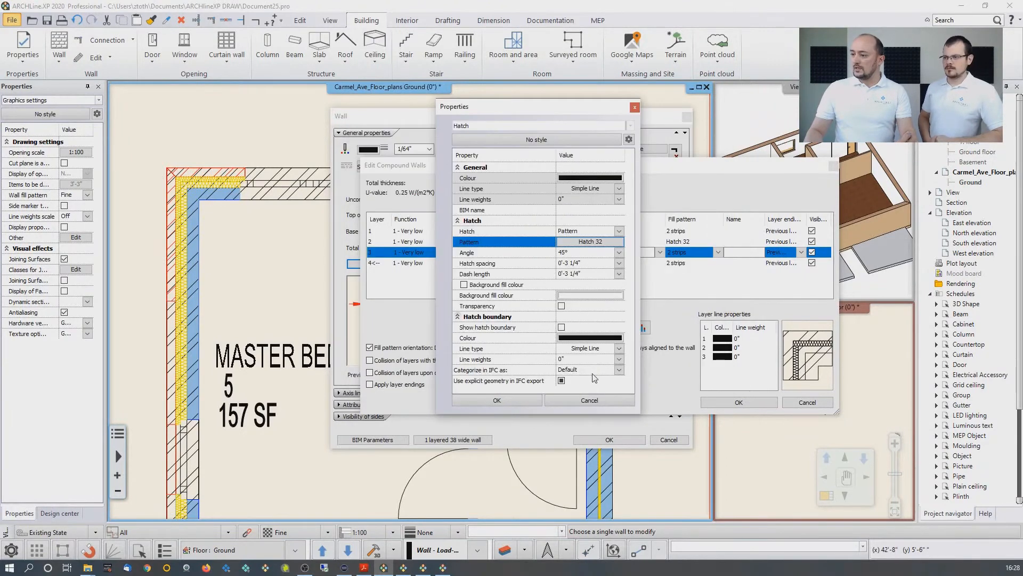
{"action": "left_click", "coordinate": [501, 400]}
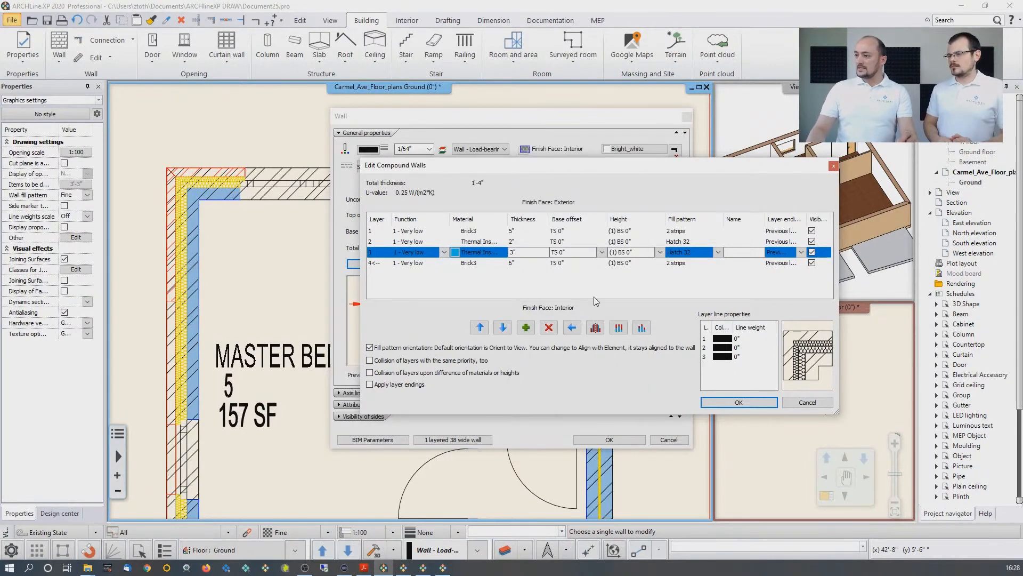
Set the function of the inner brick layer 4 to Core layer and accept the compound wall structure
{"action": "left_click", "coordinate": [431, 265]}
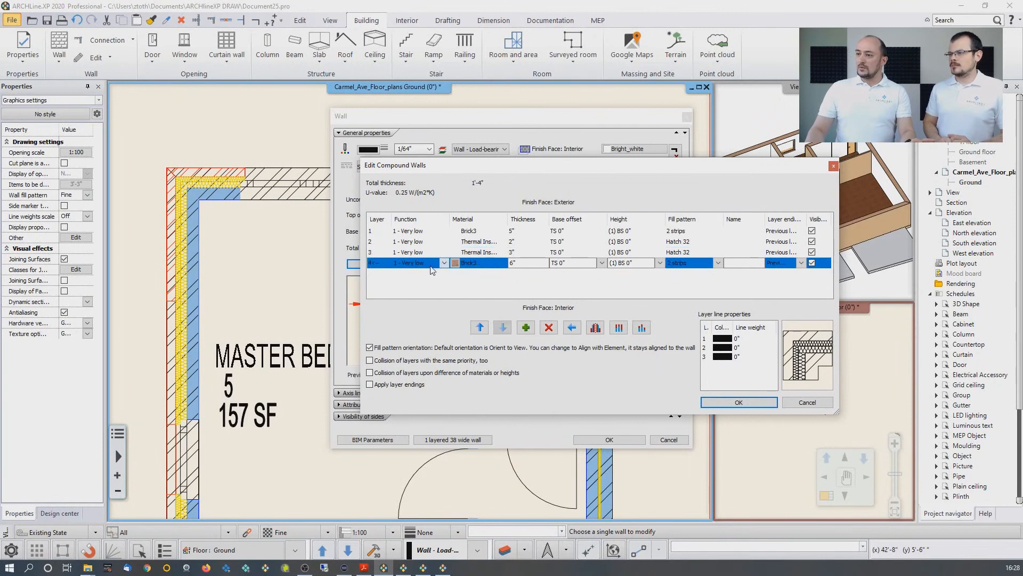
{"action": "left_click", "coordinate": [447, 265]}
{"action": "left_click", "coordinate": [425, 281]}
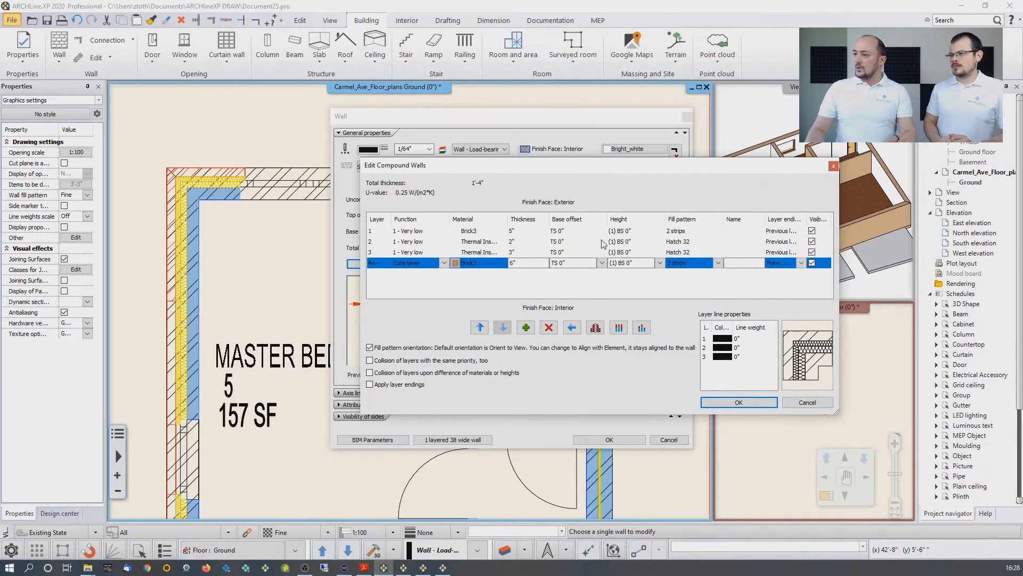
{"action": "left_click", "coordinate": [739, 402]}
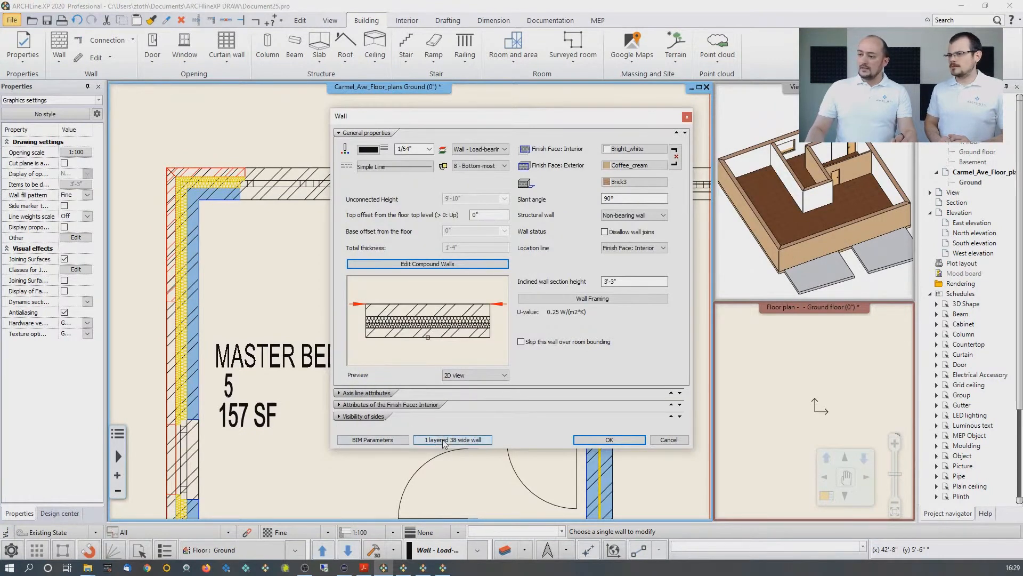
Save the wall settings as a new style named "4 layered wall system", available in all projects, and apply them to the wall
{"action": "left_click", "coordinate": [444, 440]}
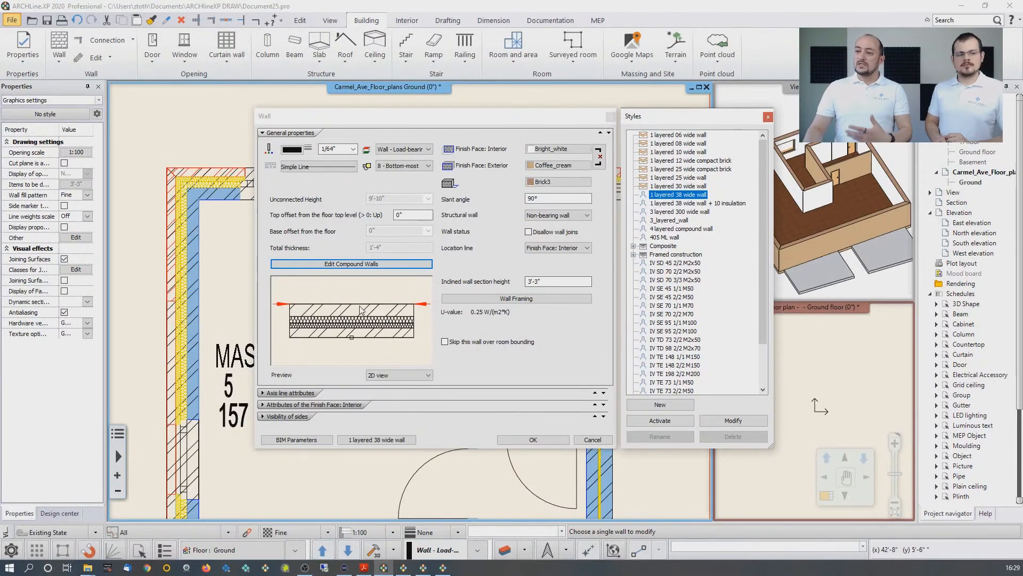
{"action": "left_click", "coordinate": [660, 404]}
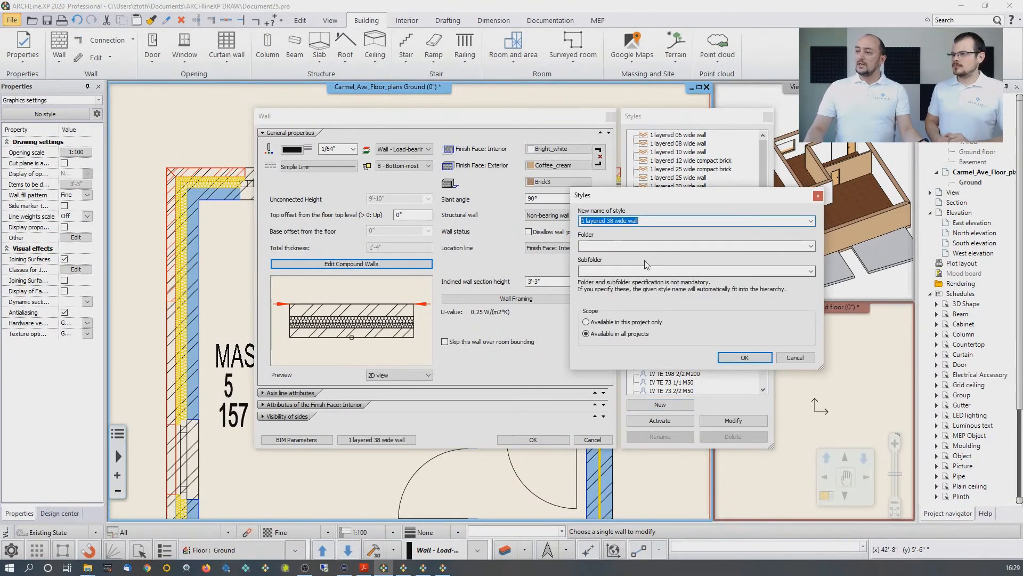
{"action": "left_click", "coordinate": [627, 221]}
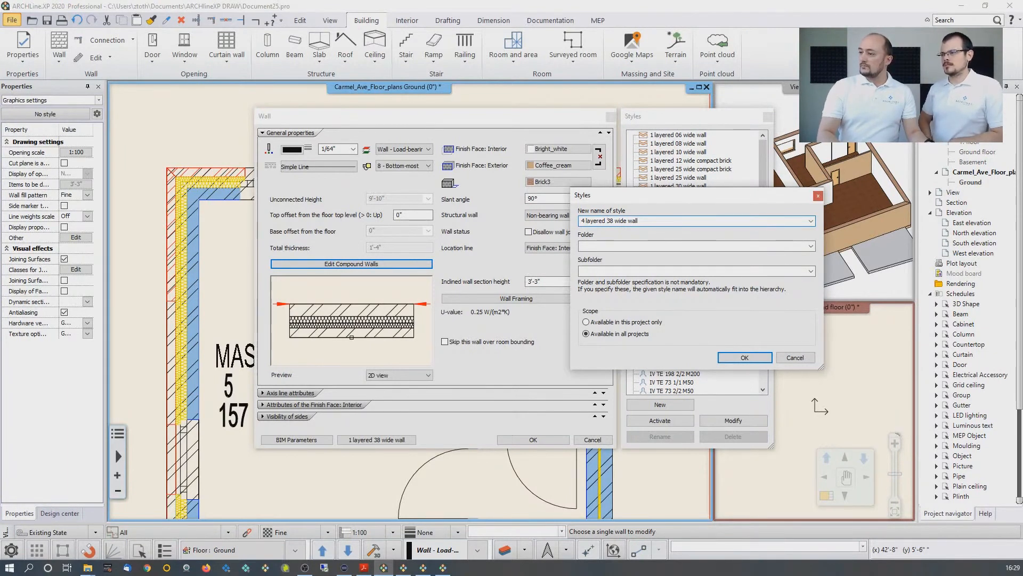
{"action": "key", "text": "Delete"}
{"action": "key", "text": "Delete"}
{"action": "key", "text": "Delete"}
{"action": "key", "text": "Delete"}
{"action": "key", "text": "Delete"}
{"action": "key", "text": "Delete"}
{"action": "key", "text": "Delete"}
{"action": "key", "text": "Delete"}
{"action": "key", "text": "Delete"}
{"action": "key", "text": "Delete"}
{"action": "key", "text": "Delete"}
{"action": "key", "text": "Delete"}
{"action": "key", "text": "Delete"}
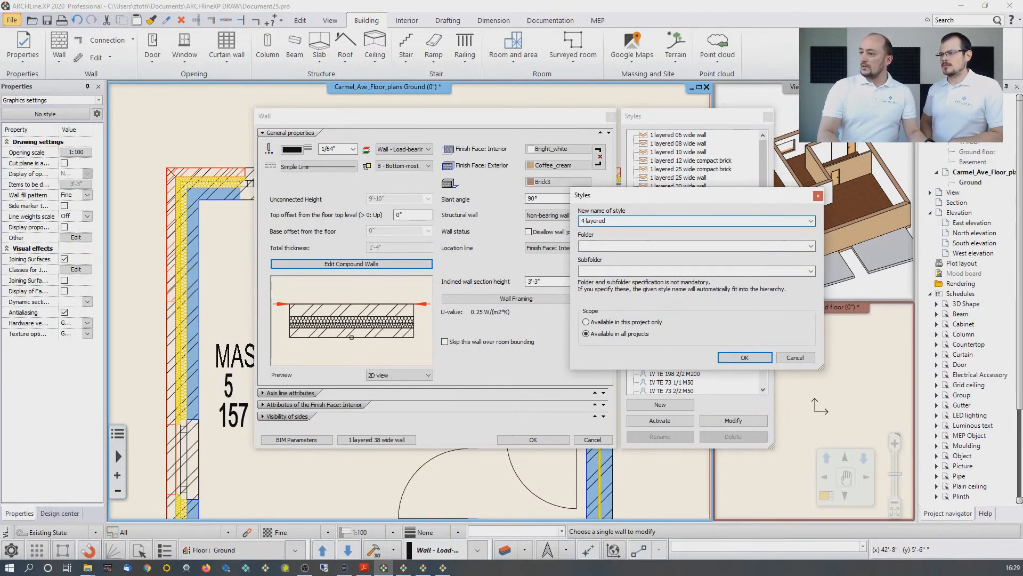
{"action": "type", "text": "wall sys"}
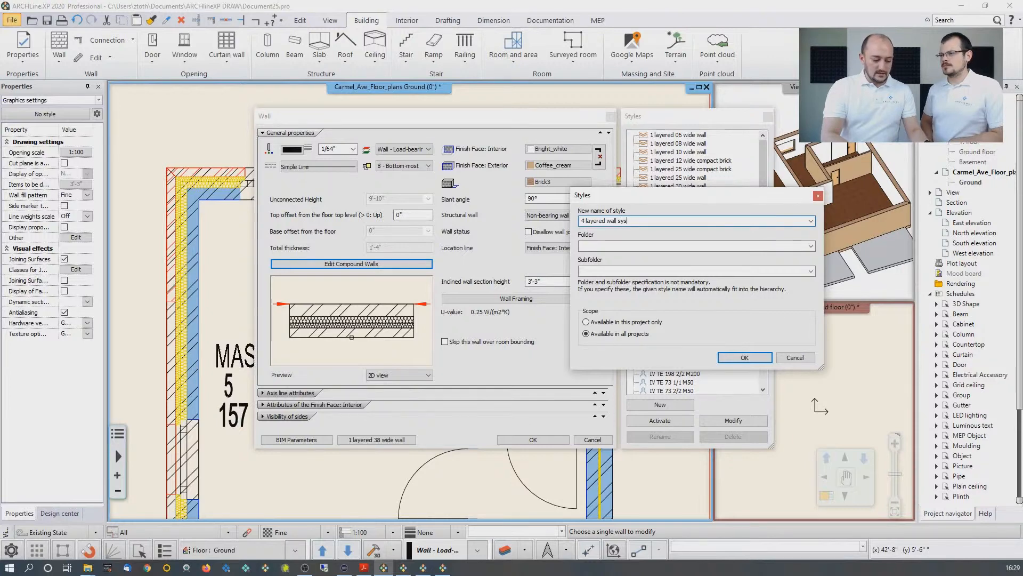
{"action": "type", "text": "tr"}
{"action": "key", "text": "BackSpace"}
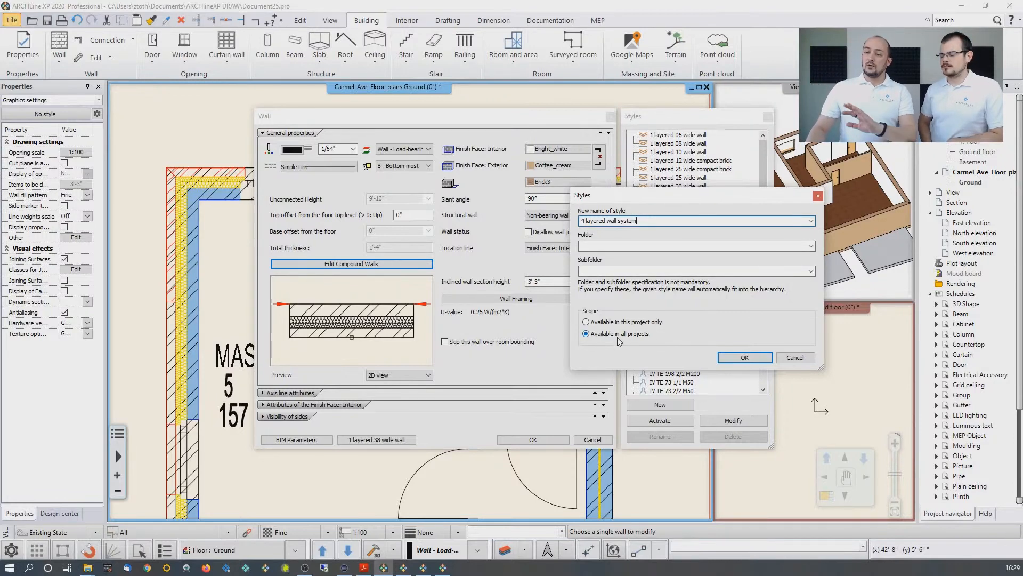
{"action": "left_click", "coordinate": [744, 357]}
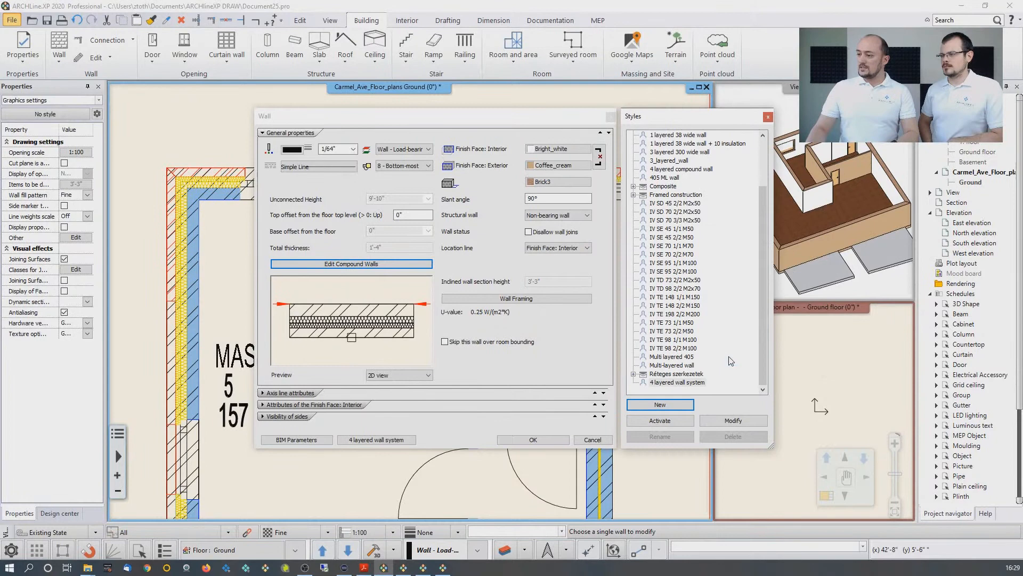
{"action": "left_click", "coordinate": [554, 443]}
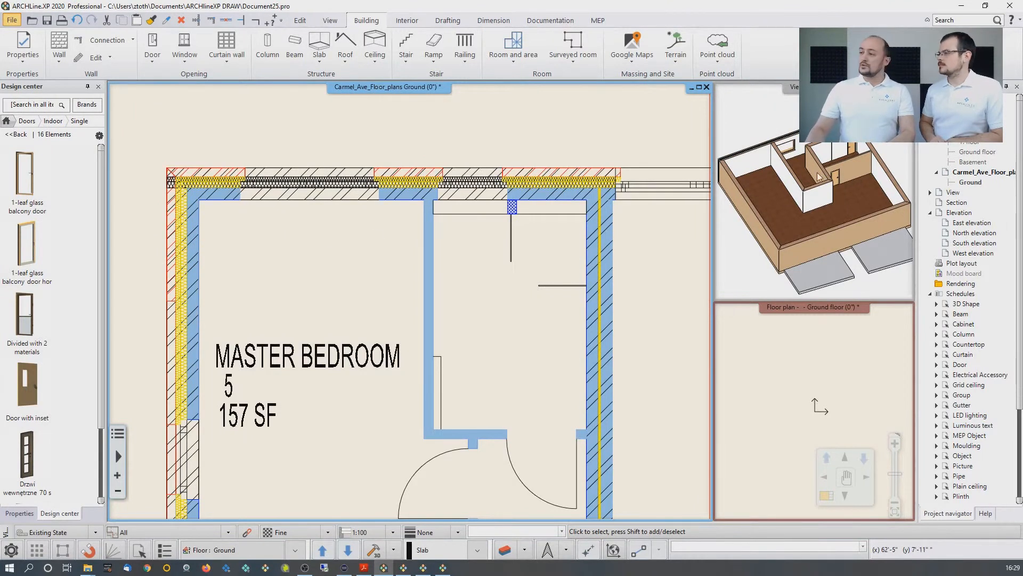
Copy all properties of the four-layered wall to the other three exterior walls in the 3D view
{"action": "left_click", "coordinate": [757, 164]}
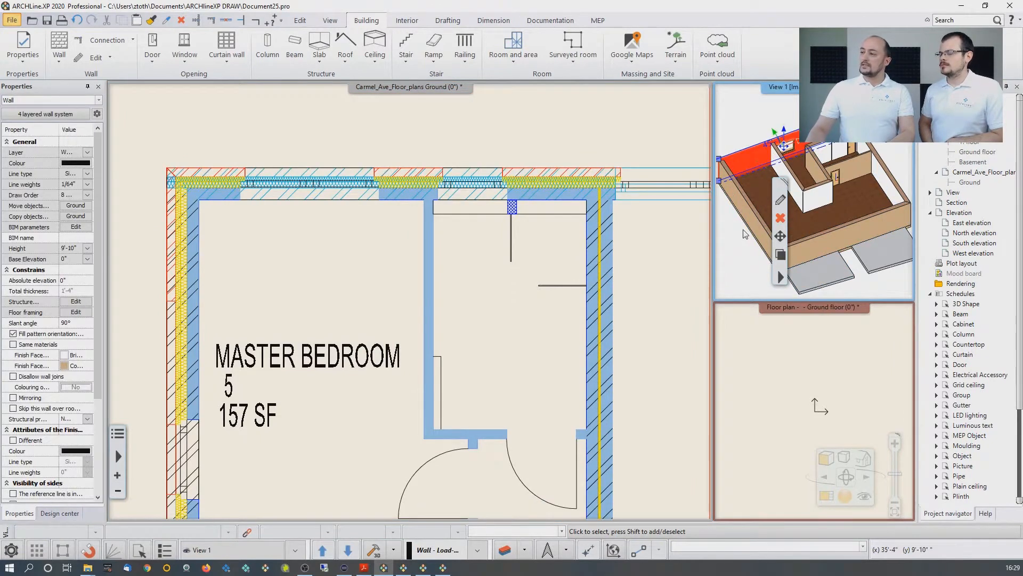
{"action": "left_click", "coordinate": [152, 22]}
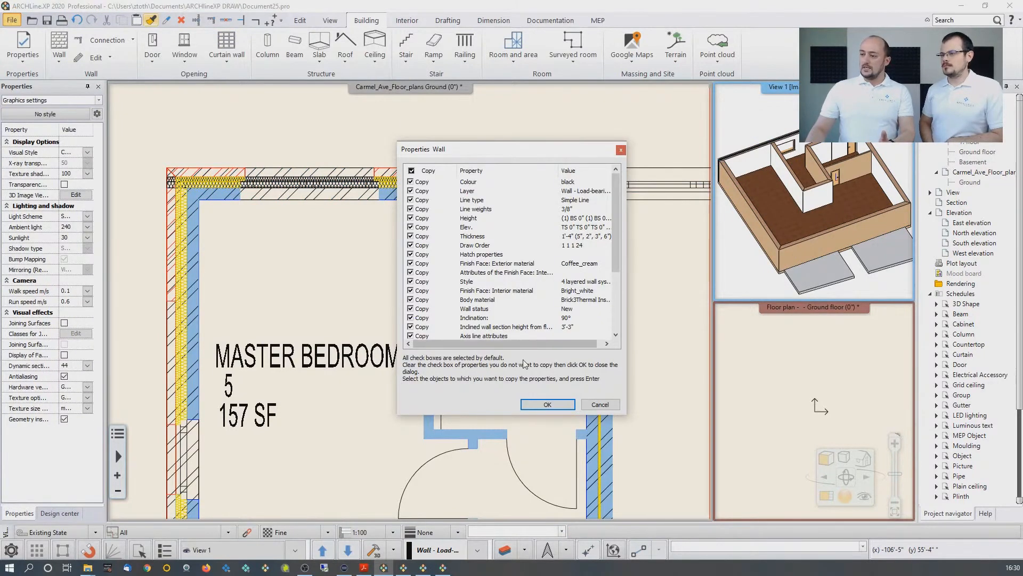
{"action": "left_click", "coordinate": [548, 404]}
{"action": "left_click", "coordinate": [758, 231]}
{"action": "left_click", "coordinate": [827, 240]}
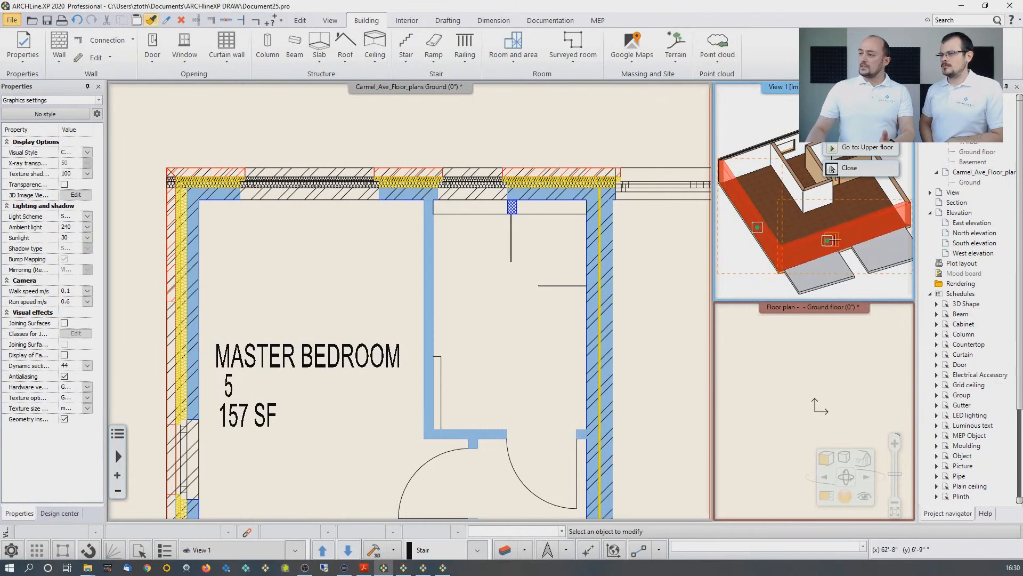
{"action": "middle_click_drag", "start_coordinate": [831, 238], "coordinate": [820, 280]}
{"action": "left_click", "coordinate": [879, 221]}
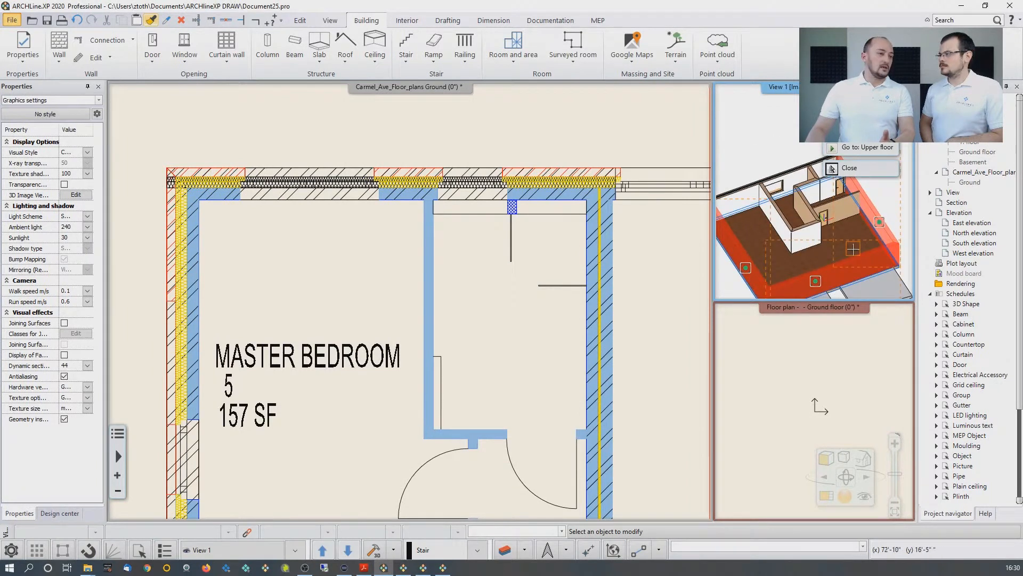
{"action": "right_click", "coordinate": [852, 250]}
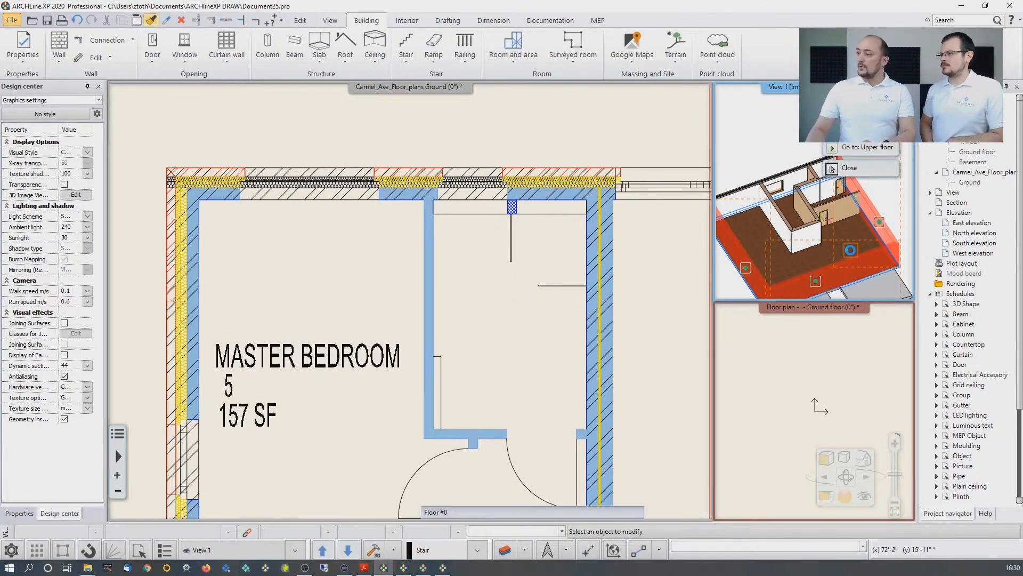
{"action": "scroll", "coordinate": [812, 202], "scroll_direction": "down", "scroll_amount": 2}
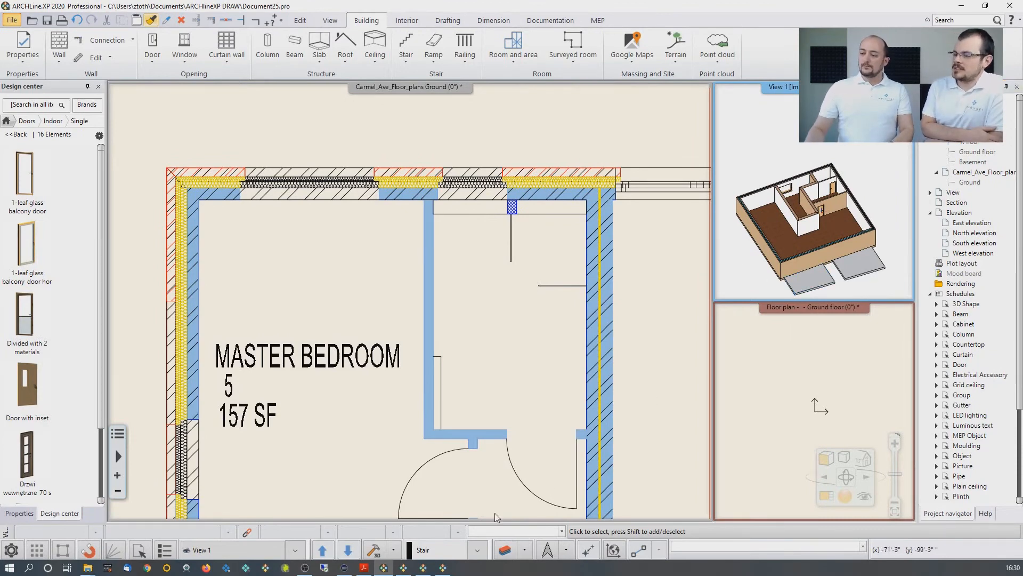
Switch to the open Hundremeterskogen_3_2.pro project to view its timber-framed building model
{"action": "left_click", "coordinate": [423, 567]}
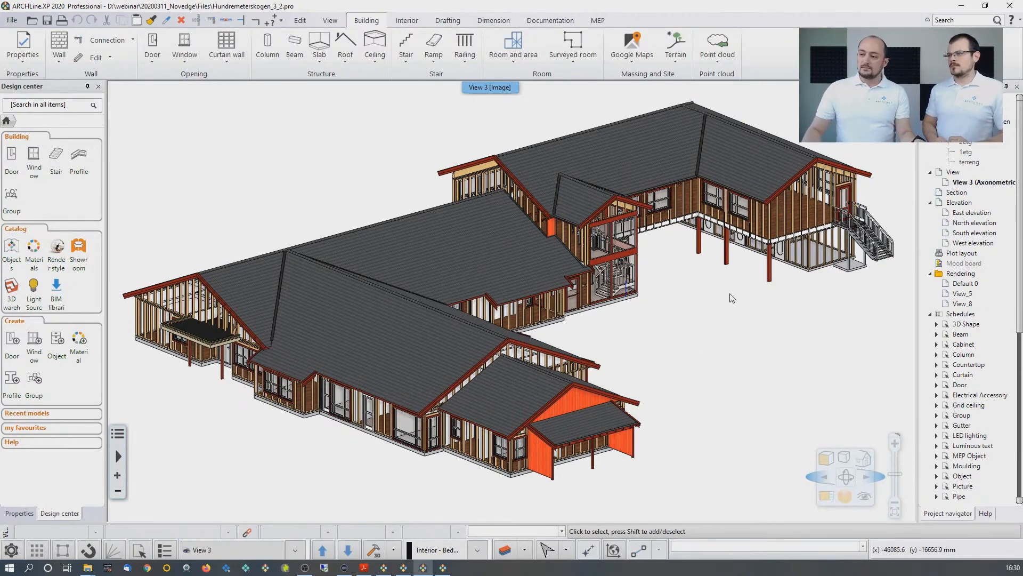
Examine the compound layer structure of the upper-floor exterior wall beside the outside stair, leaving the layers unchanged
{"action": "middle_click_drag", "start_coordinate": [655, 259], "coordinate": [479, 352]}
{"action": "scroll", "coordinate": [479, 352], "scroll_direction": "up", "scroll_amount": 2}
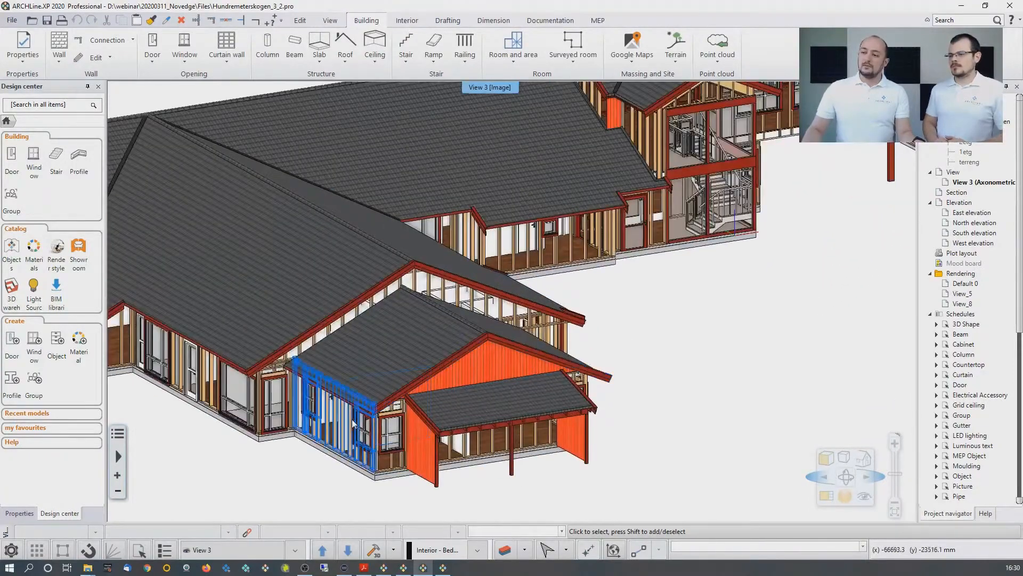
{"action": "scroll", "coordinate": [654, 304], "scroll_direction": "up", "scroll_amount": 2}
{"action": "middle_click_drag", "start_coordinate": [656, 304], "coordinate": [601, 296]}
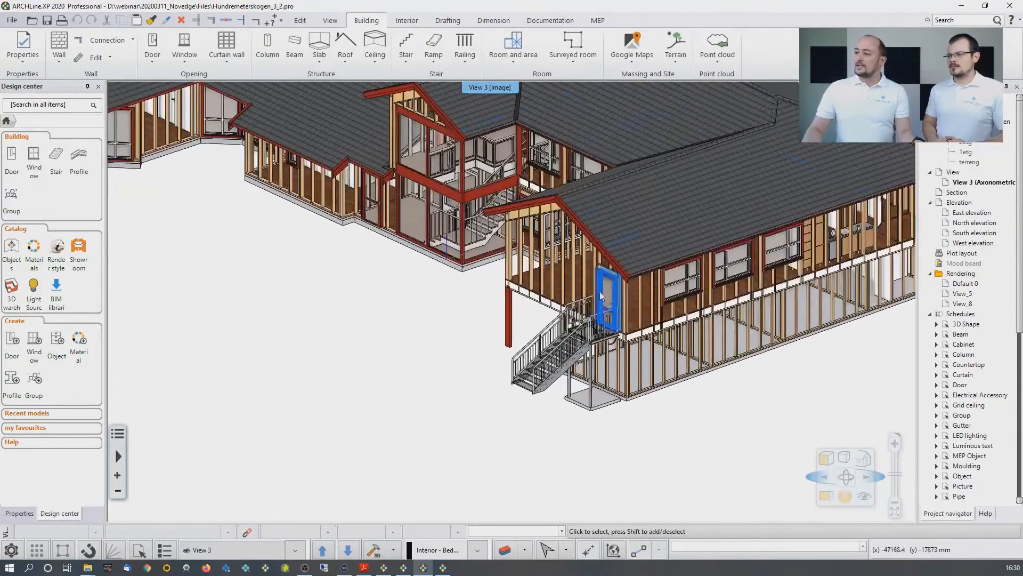
{"action": "left_click", "coordinate": [653, 292]}
{"action": "left_click", "coordinate": [677, 331]}
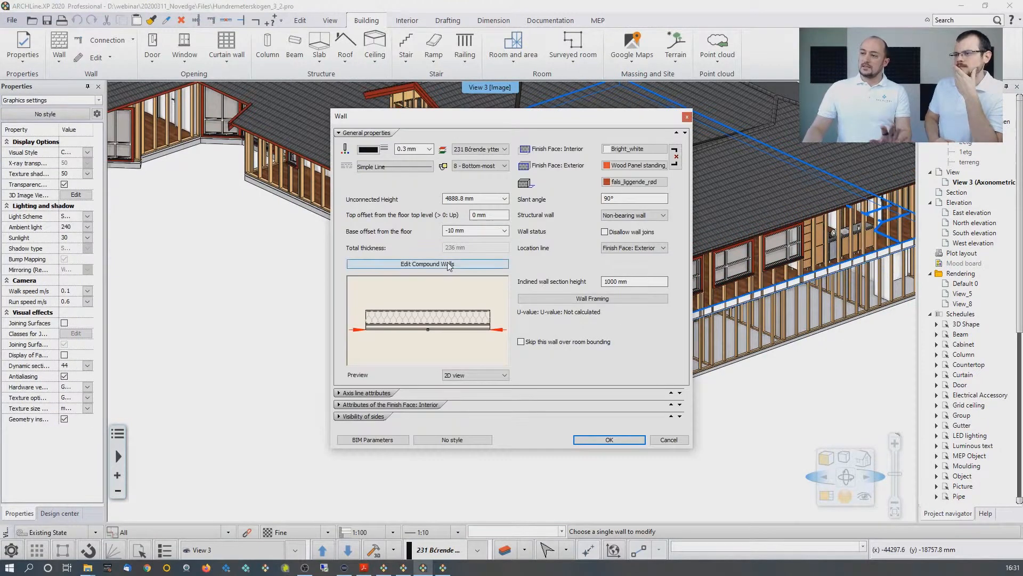
{"action": "left_click", "coordinate": [427, 264]}
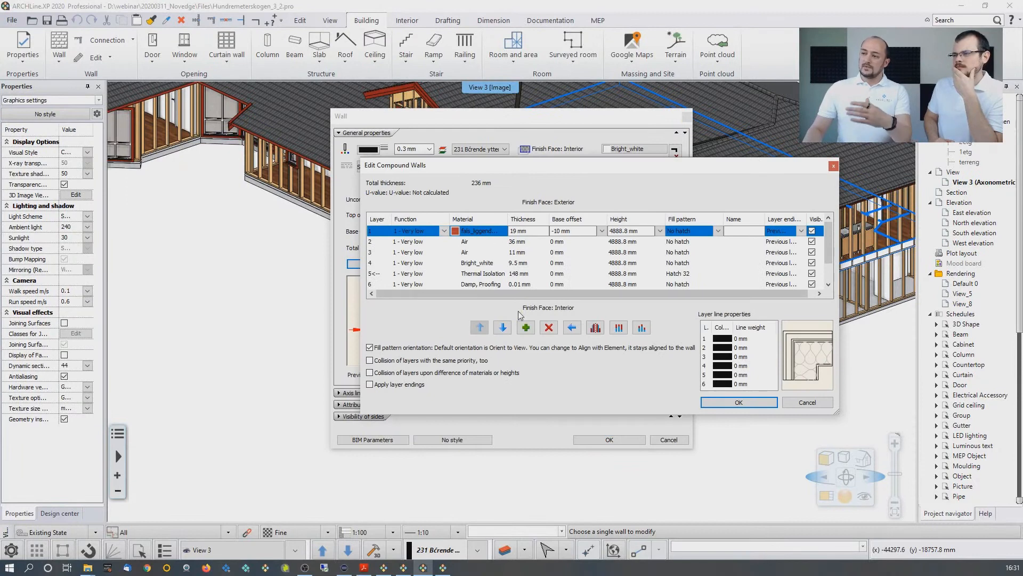
{"action": "left_click", "coordinate": [806, 401]}
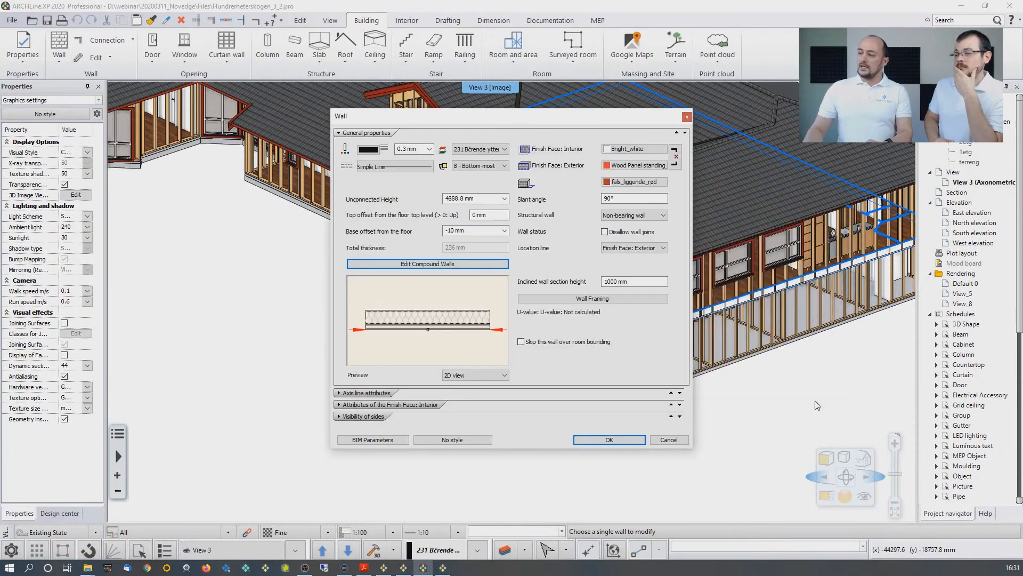
Review the same wall's framing settings for the inner stud and the left and right wall studs, then cancel the wall dialog
{"action": "left_click", "coordinate": [580, 299]}
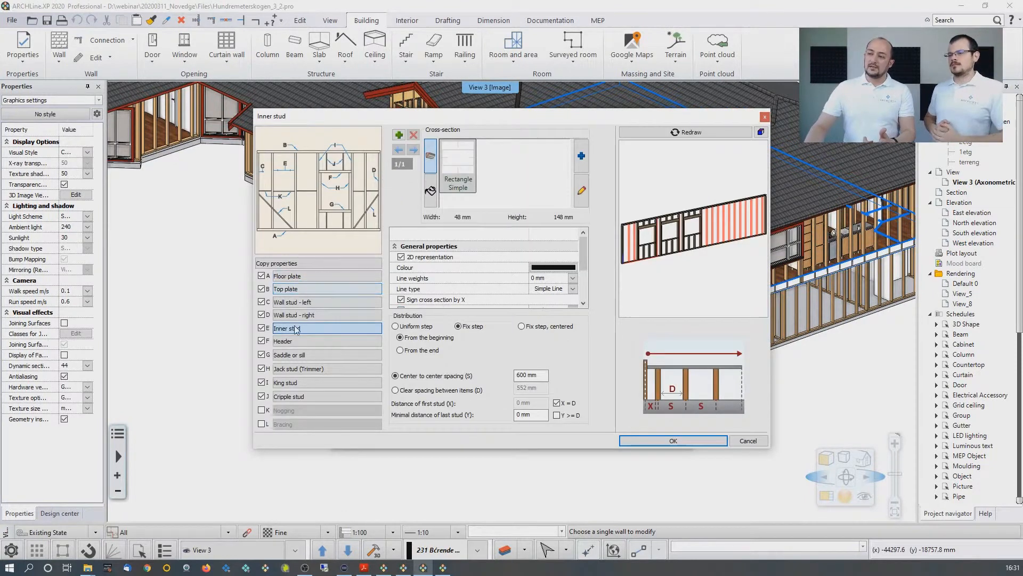
{"action": "left_click", "coordinate": [296, 301]}
{"action": "left_click", "coordinate": [300, 315]}
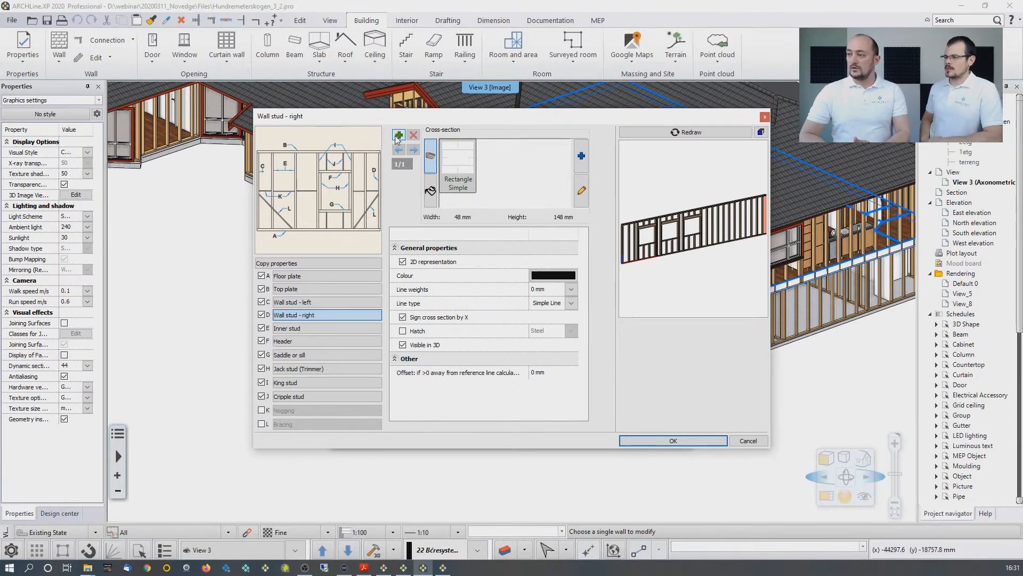
{"action": "left_click", "coordinate": [720, 437]}
{"action": "left_click", "coordinate": [666, 440]}
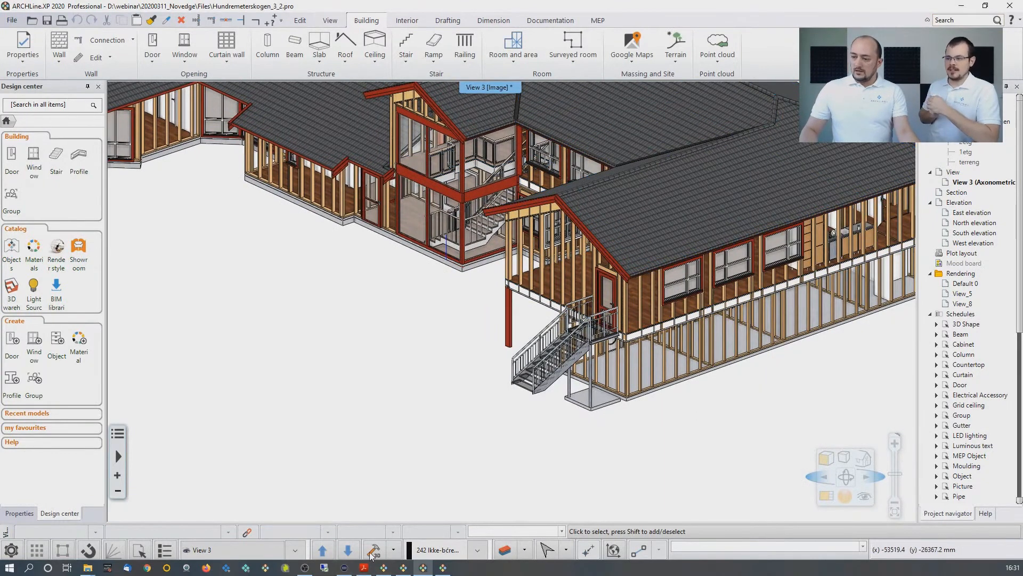
Switch back to the Carmel Avenue project Document25.pro and show the full ground floor plan
{"action": "left_click", "coordinate": [384, 568]}
{"action": "left_click", "coordinate": [385, 418]}
{"action": "scroll", "coordinate": [409, 302], "scroll_direction": "down", "scroll_amount": 5}
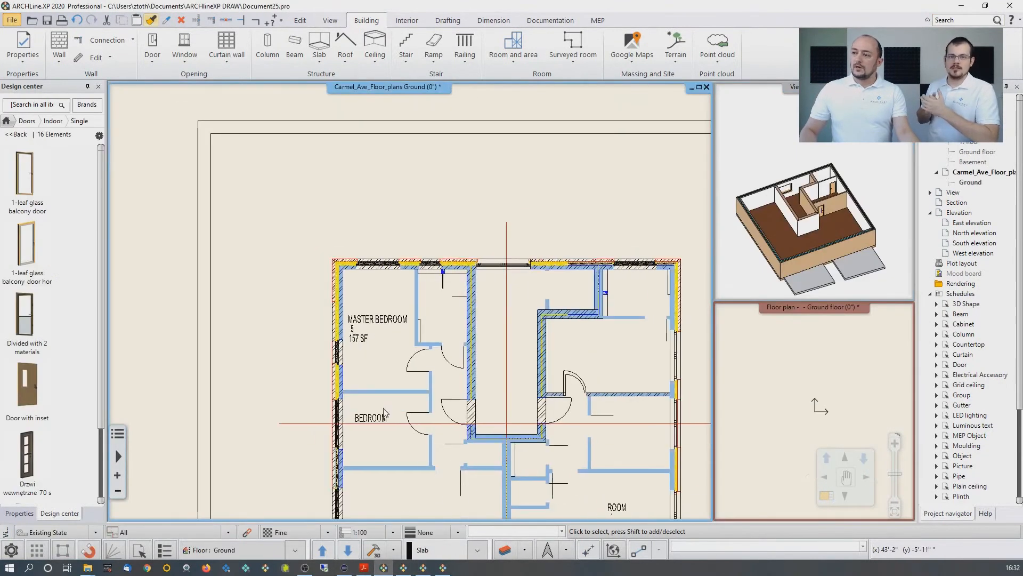
{"action": "middle_click_drag", "start_coordinate": [488, 485], "coordinate": [415, 296]}
{"action": "scroll", "coordinate": [414, 298], "scroll_direction": "down", "scroll_amount": 2}
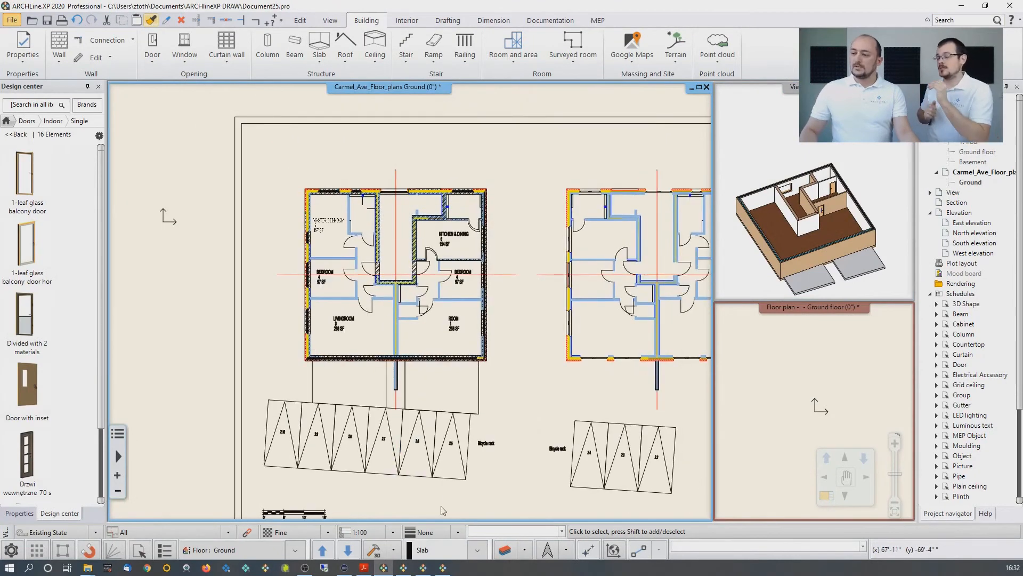
Review the layer list with the Used layers and Carmel_Ave_Floor_plans filters, and close it without changes
{"action": "left_click", "coordinate": [504, 550]}
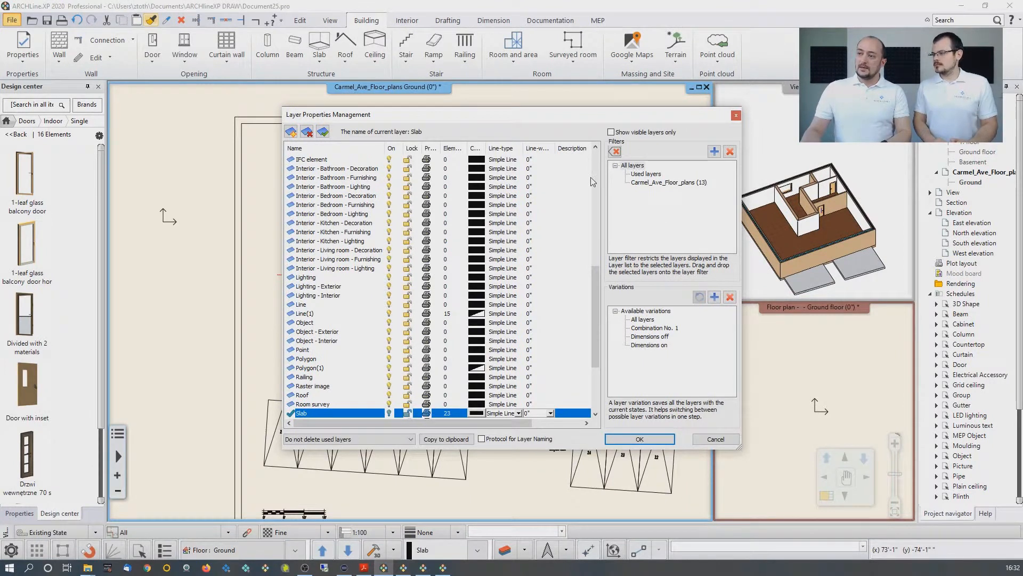
{"action": "left_click", "coordinate": [643, 176]}
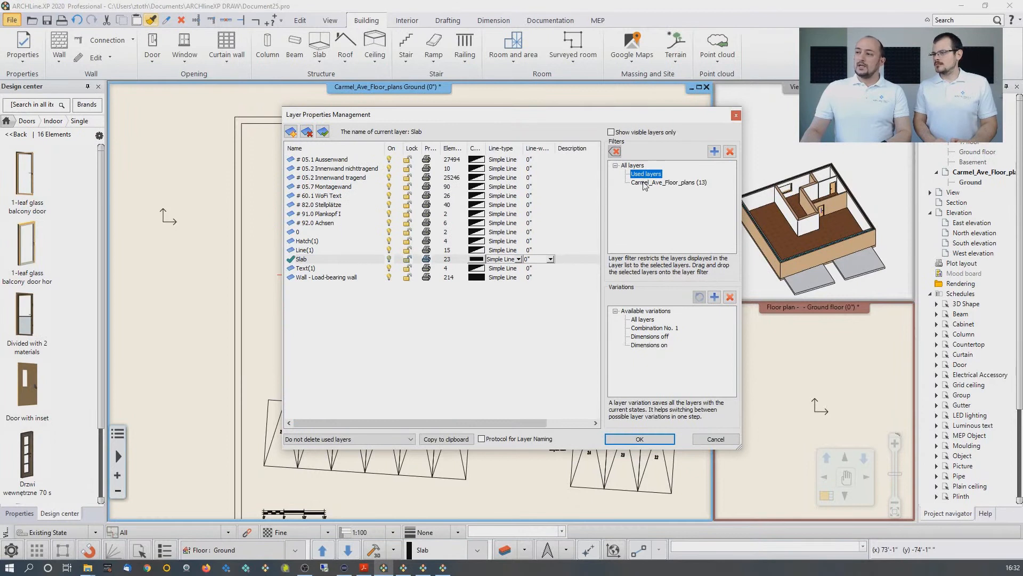
{"action": "left_click", "coordinate": [645, 183]}
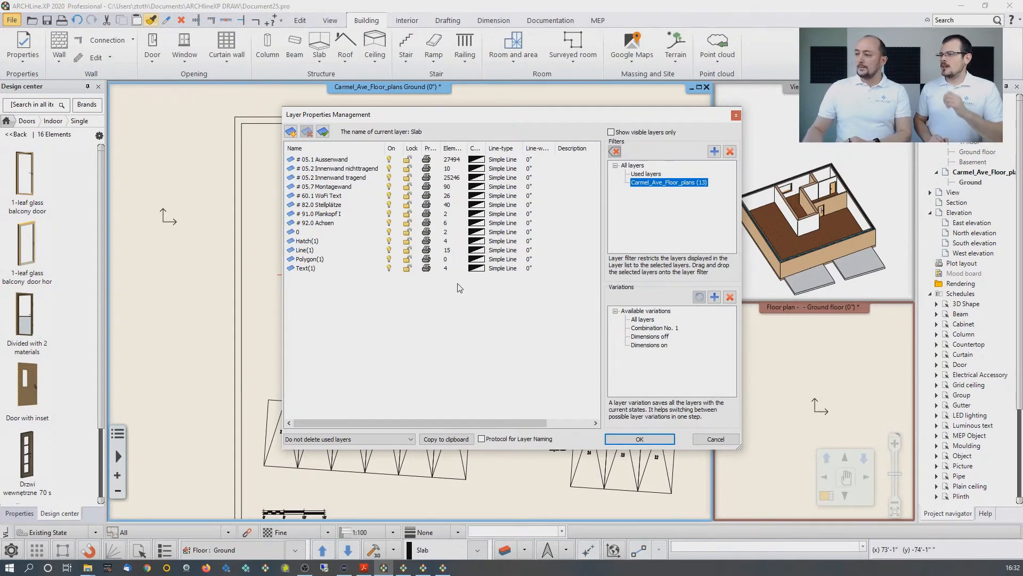
{"action": "left_click", "coordinate": [715, 439]}
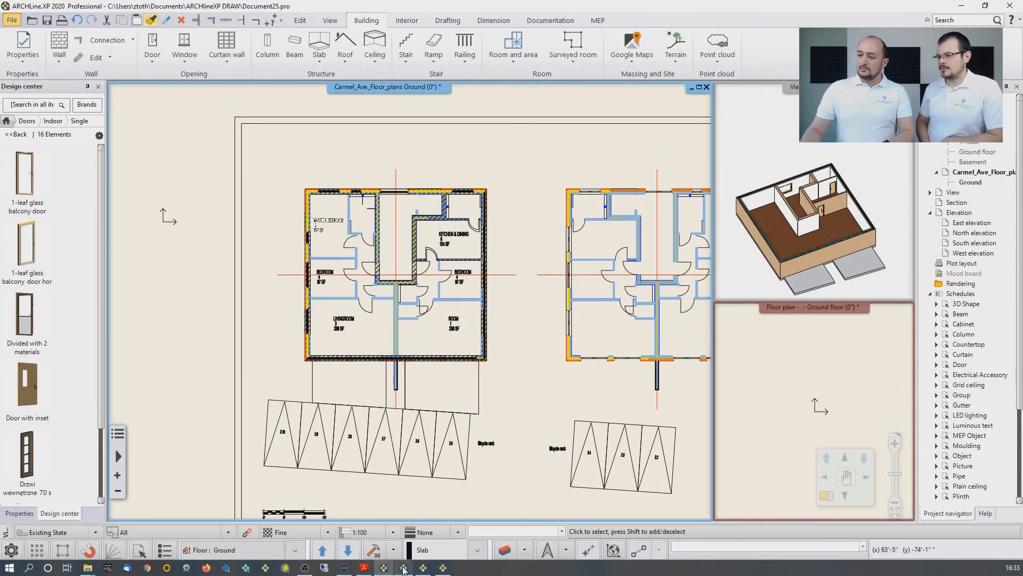
Switch to the ARCHLineXP_2018_Wall_styles_Sample_detailing.pro project and look closely at the lower floors of its multi-storey wall detail model
{"action": "mouse_move", "coordinate": [403, 569]}
{"action": "left_click", "coordinate": [405, 549]}
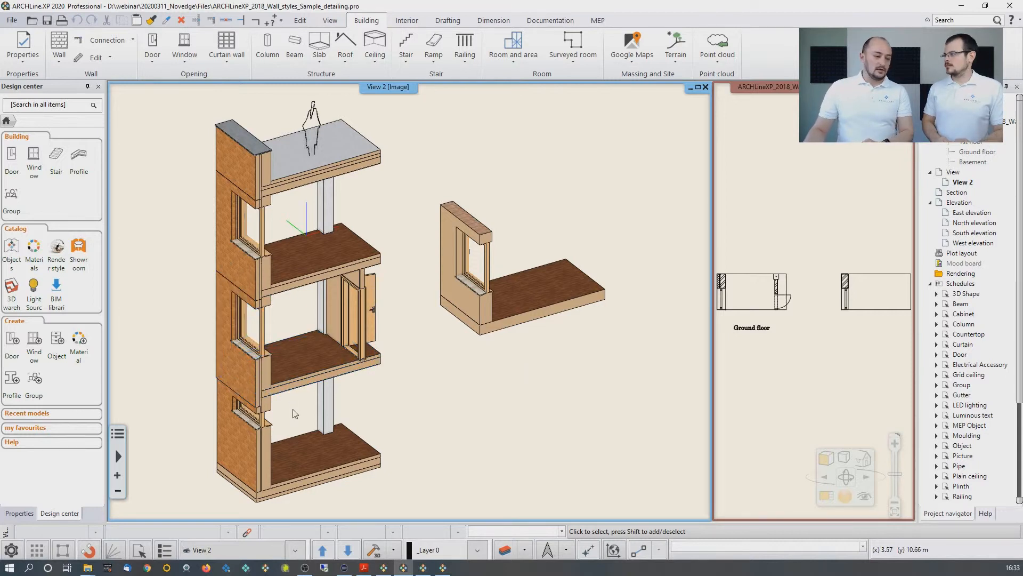
{"action": "scroll", "coordinate": [294, 414], "scroll_direction": "up", "scroll_amount": 4}
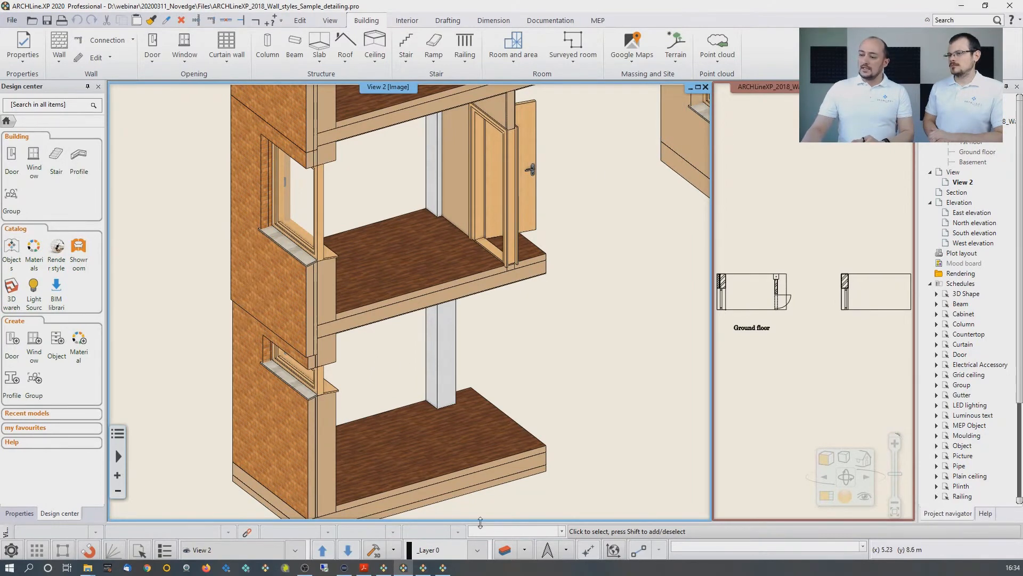
Switch back to Document25.pro and examine the master bedroom exterior wall's layers and its outer brick layer's base height parameters, cancelling everything
{"action": "left_click", "coordinate": [384, 568]}
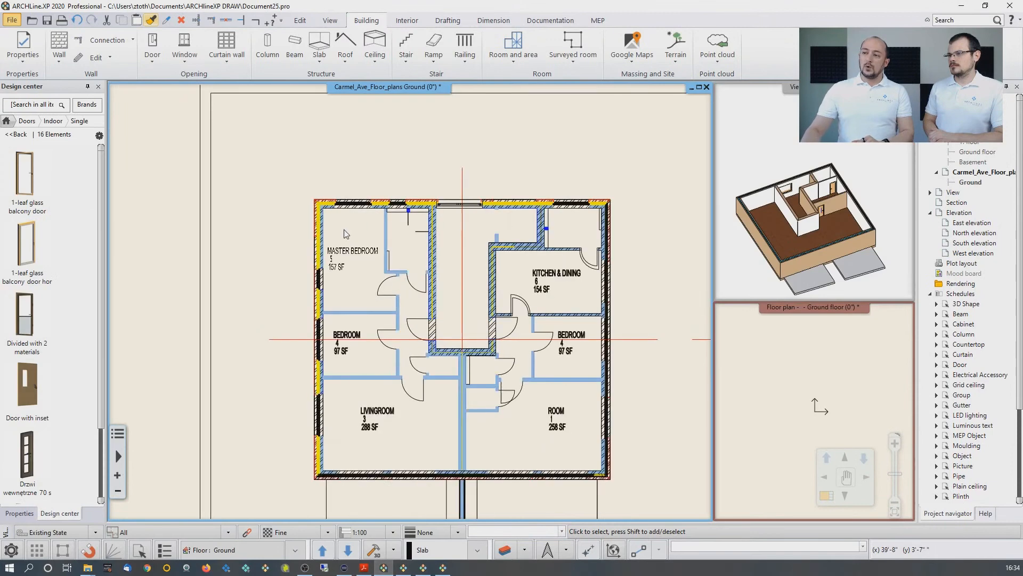
{"action": "scroll", "coordinate": [330, 192], "scroll_direction": "up", "scroll_amount": 5}
{"action": "left_click", "coordinate": [403, 248]}
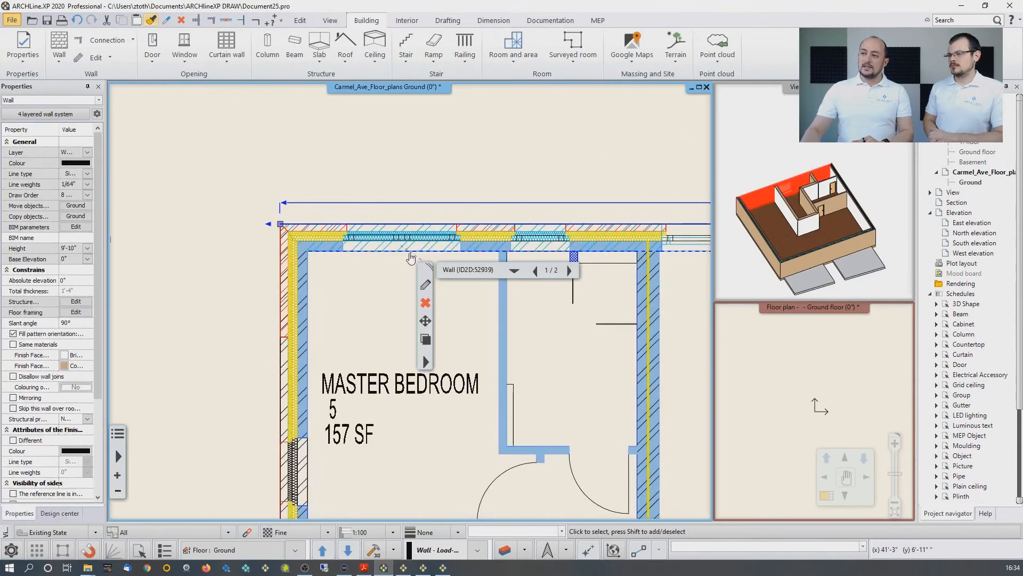
{"action": "left_click", "coordinate": [429, 289]}
{"action": "left_click", "coordinate": [405, 267]}
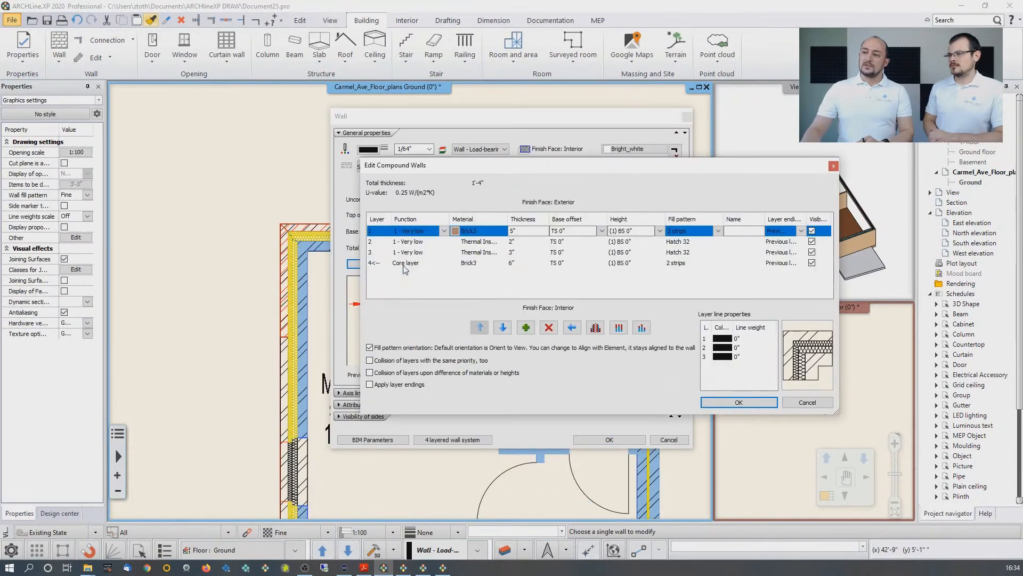
{"action": "left_click", "coordinate": [602, 233]}
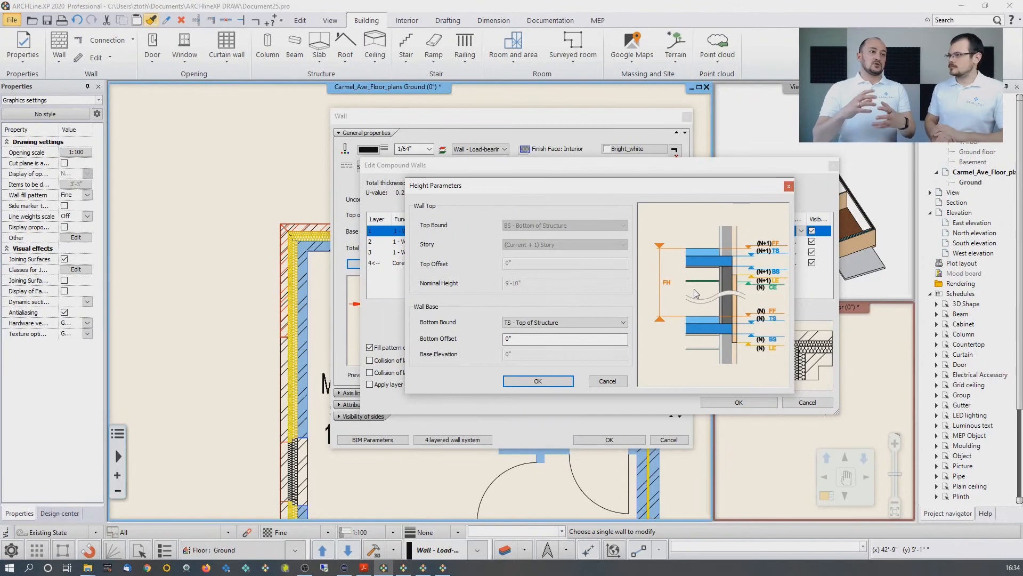
{"action": "left_click", "coordinate": [609, 381]}
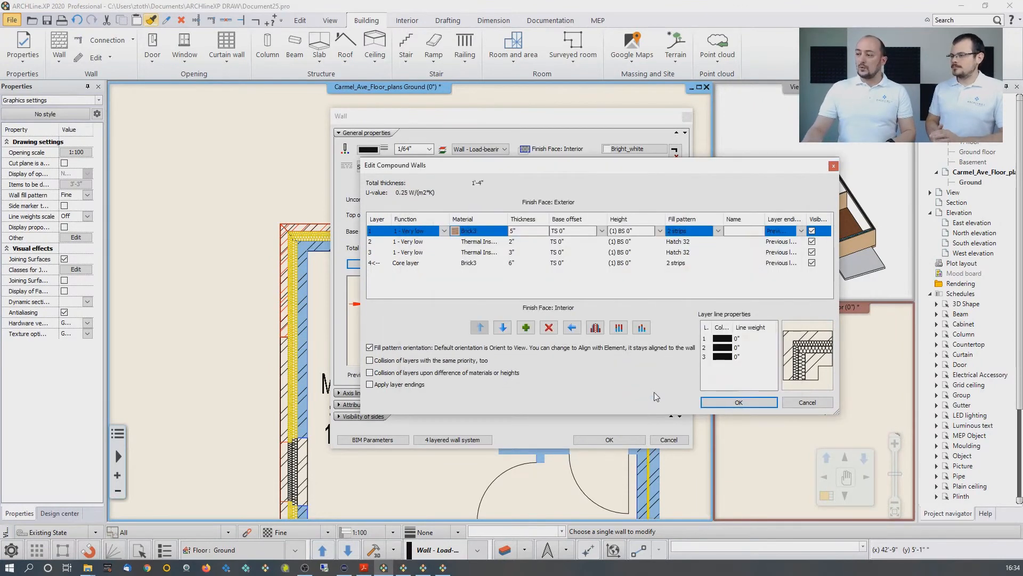
{"action": "left_click", "coordinate": [810, 403]}
{"action": "left_click", "coordinate": [669, 439]}
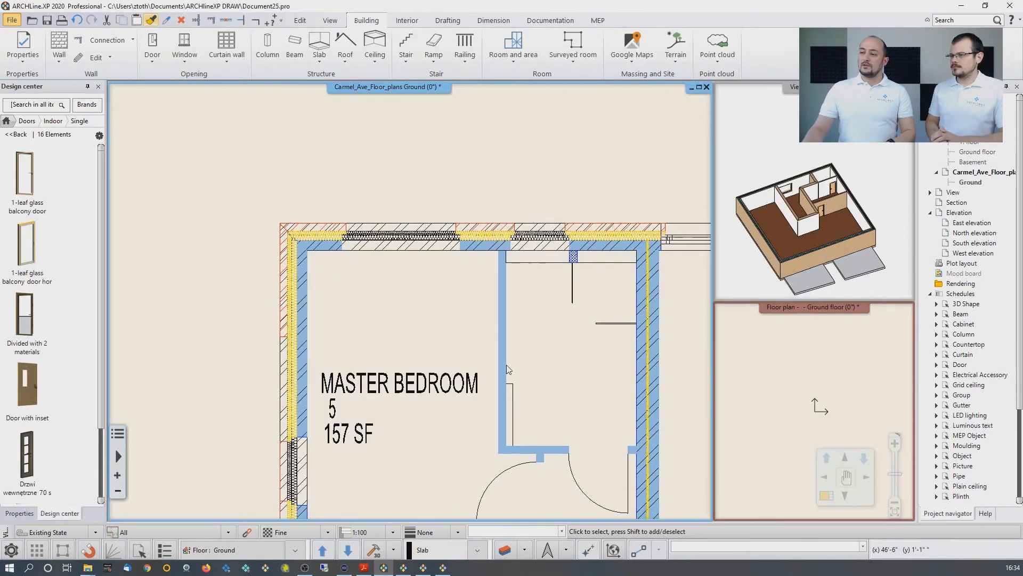
Draw a straight Normal stair 3'-3" wide and about 13'-5" long along the stairwell wall beside the master bedroom, using Left side alignment
{"action": "scroll", "coordinate": [430, 341], "scroll_direction": "down", "scroll_amount": 1}
{"action": "middle_click", "coordinate": [430, 340]}
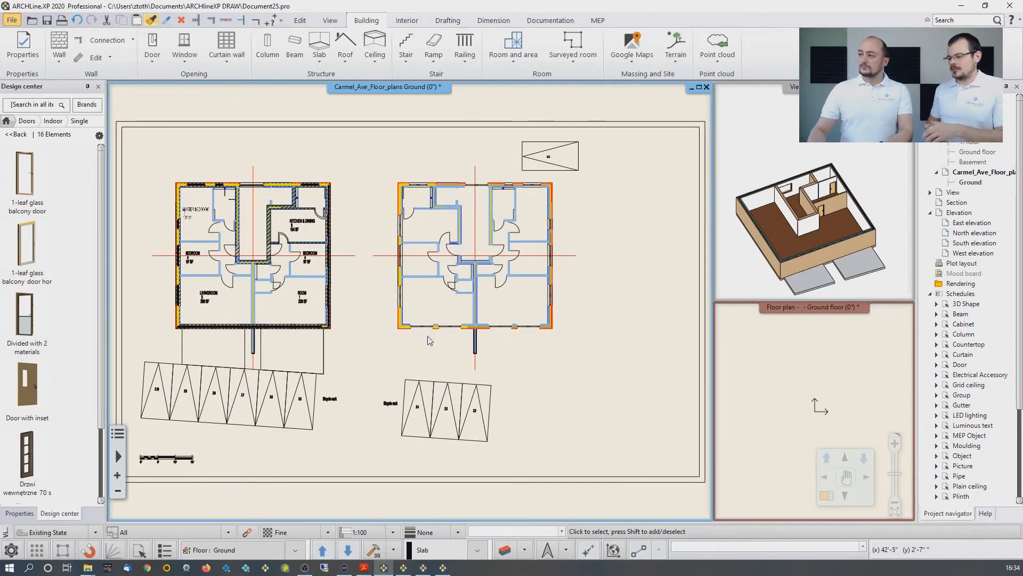
{"action": "middle_click_drag", "start_coordinate": [266, 233], "coordinate": [308, 263]}
{"action": "scroll", "coordinate": [311, 268], "scroll_direction": "up", "scroll_amount": 5}
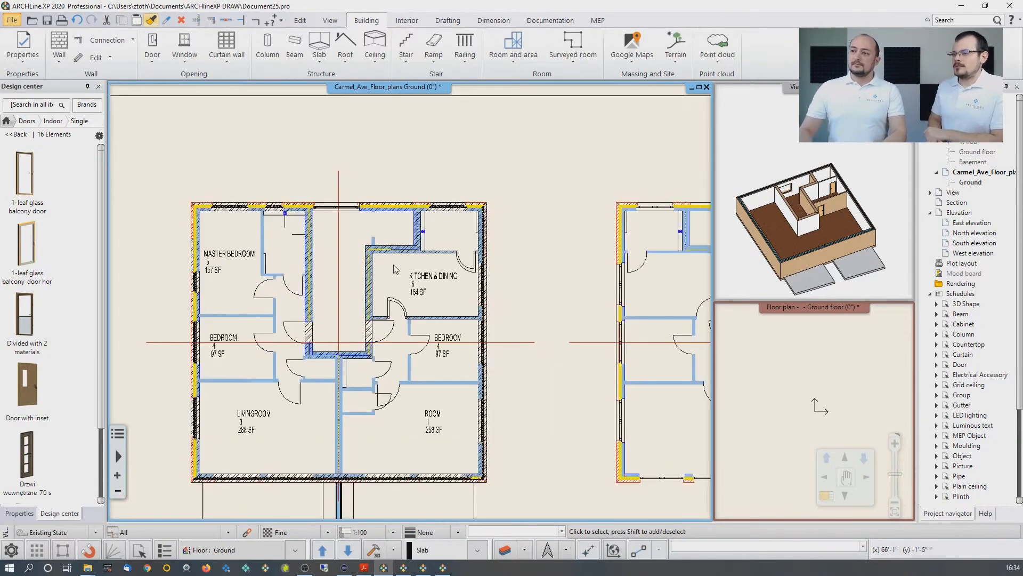
{"action": "left_click", "coordinate": [402, 63]}
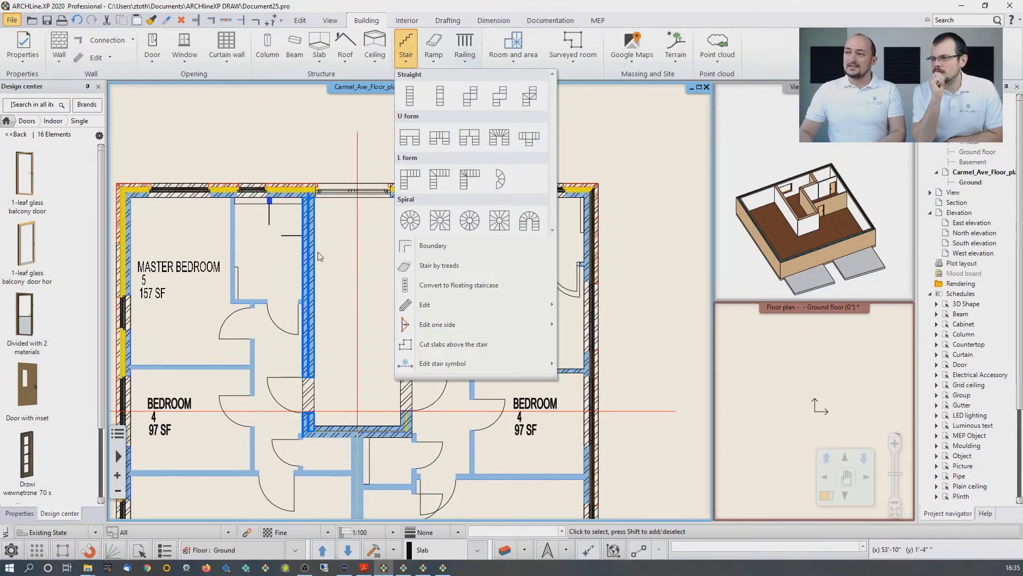
{"action": "left_click", "coordinate": [414, 141]}
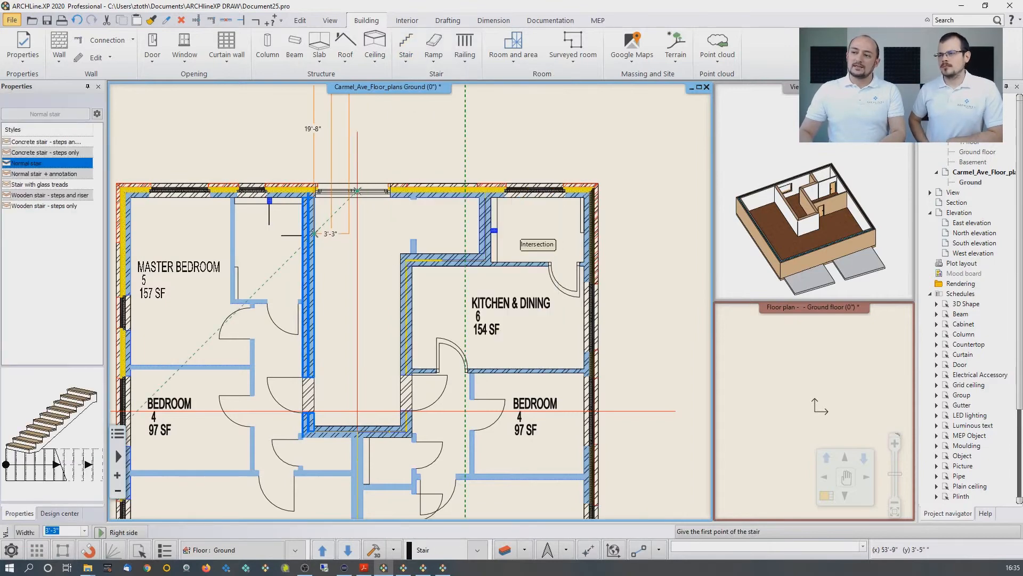
{"action": "left_click", "coordinate": [314, 232]}
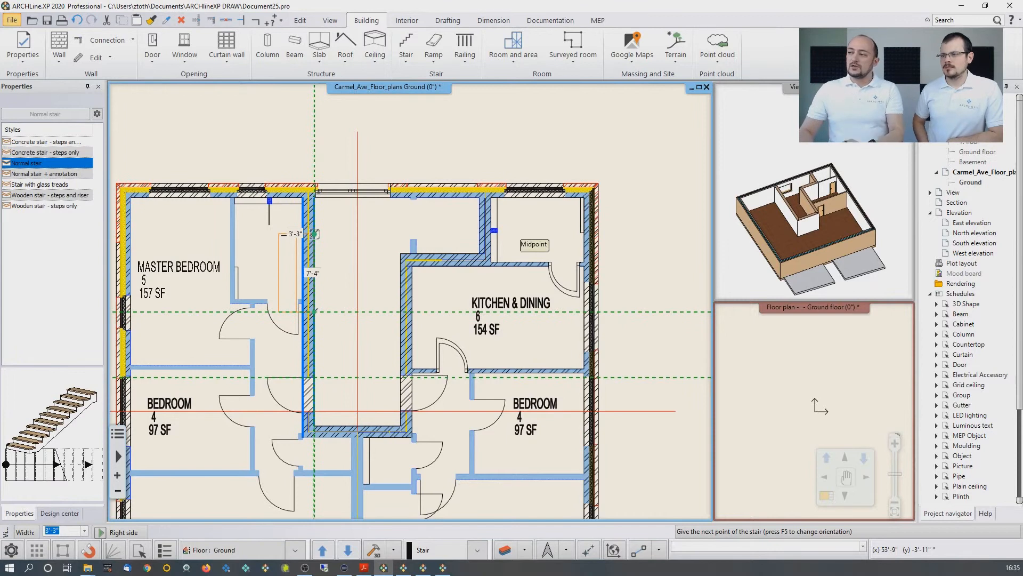
{"action": "left_click", "coordinate": [126, 533]}
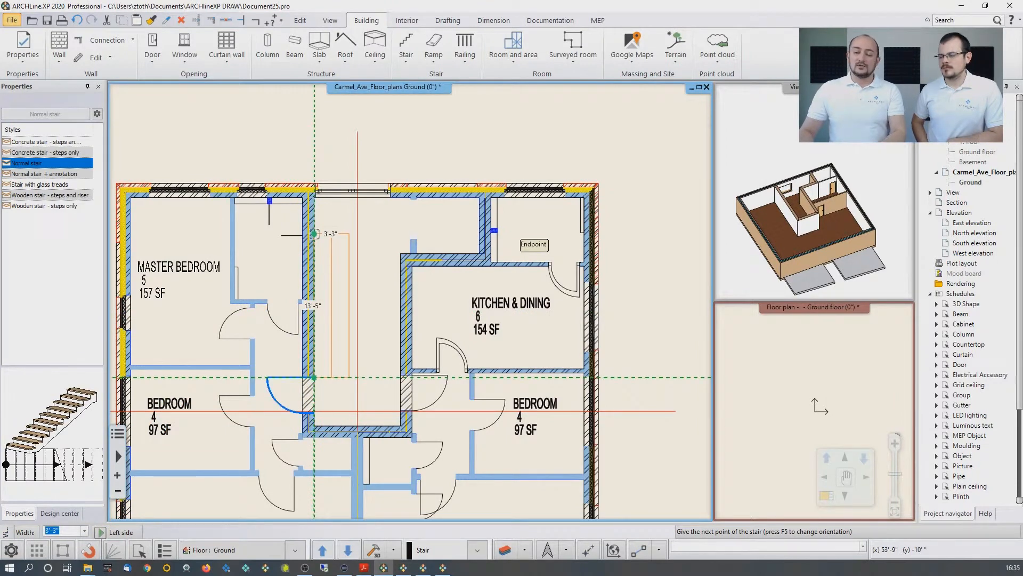
{"action": "left_click", "coordinate": [314, 377]}
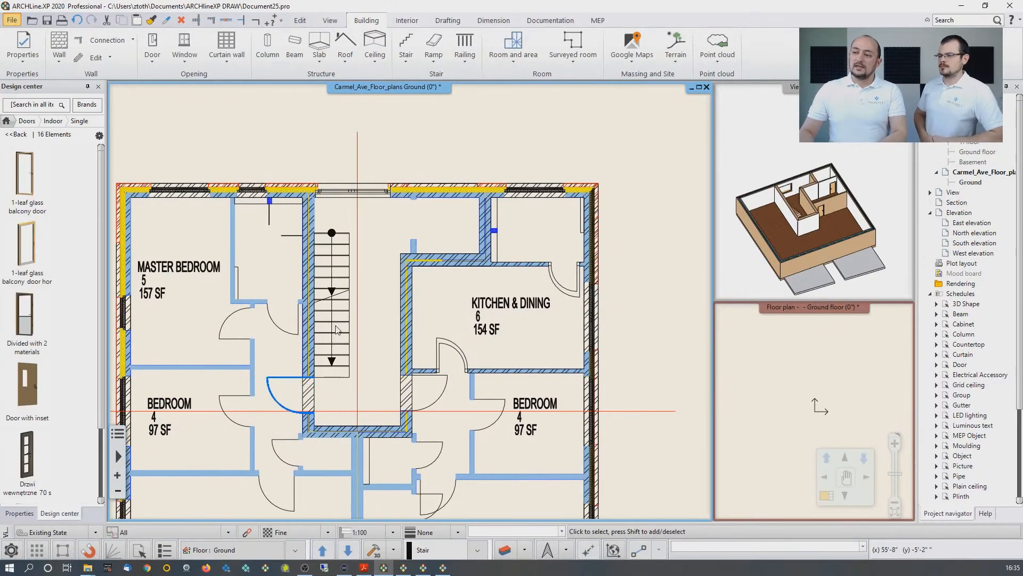
Check the stair in the 3D view and set it to take the floor height in the stair calculator
{"action": "left_click", "coordinate": [815, 219]}
{"action": "middle_click_drag", "start_coordinate": [816, 218], "coordinate": [796, 196], "text": "shift"}
{"action": "scroll", "coordinate": [761, 203], "scroll_direction": "up", "scroll_amount": 3}
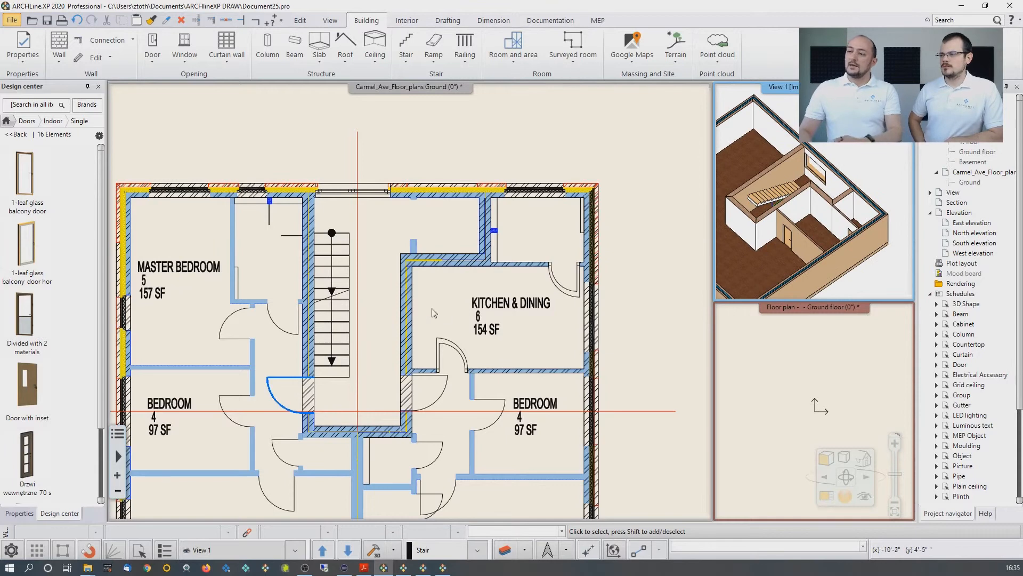
{"action": "left_click", "coordinate": [344, 270]}
{"action": "left_click", "coordinate": [339, 270]}
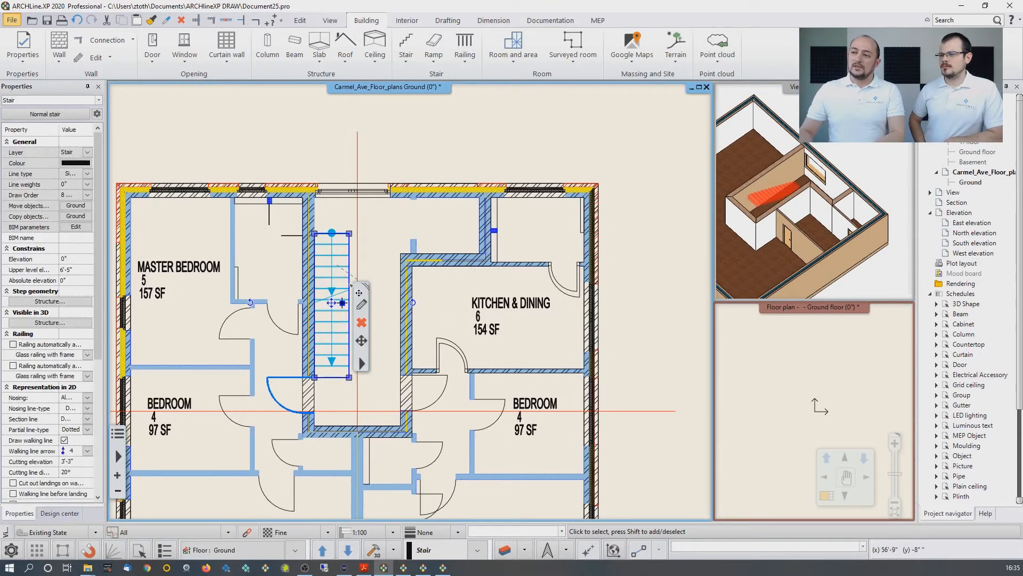
{"action": "double_click", "coordinate": [352, 307]}
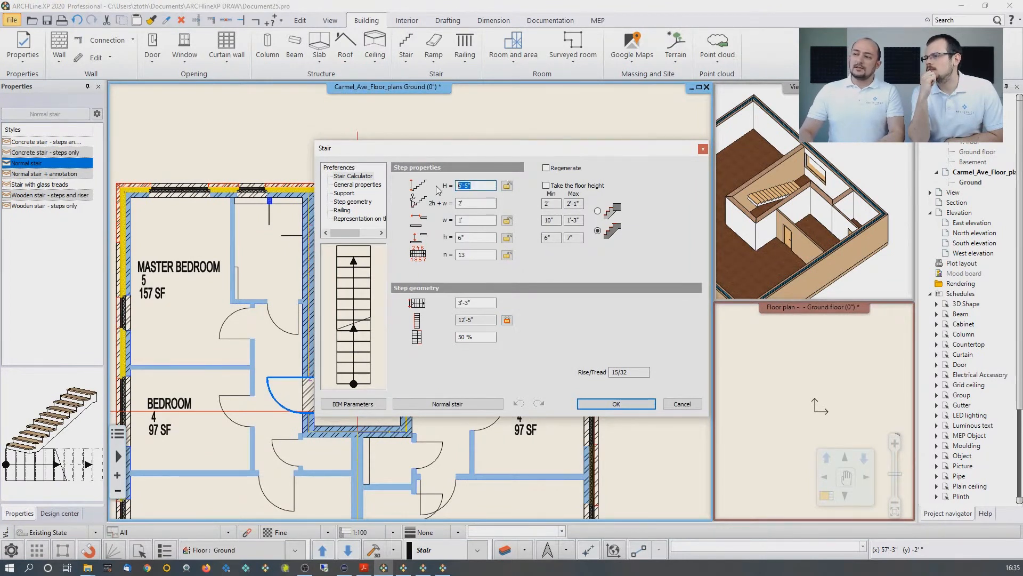
{"action": "left_click", "coordinate": [546, 186]}
{"action": "left_click", "coordinate": [609, 401]}
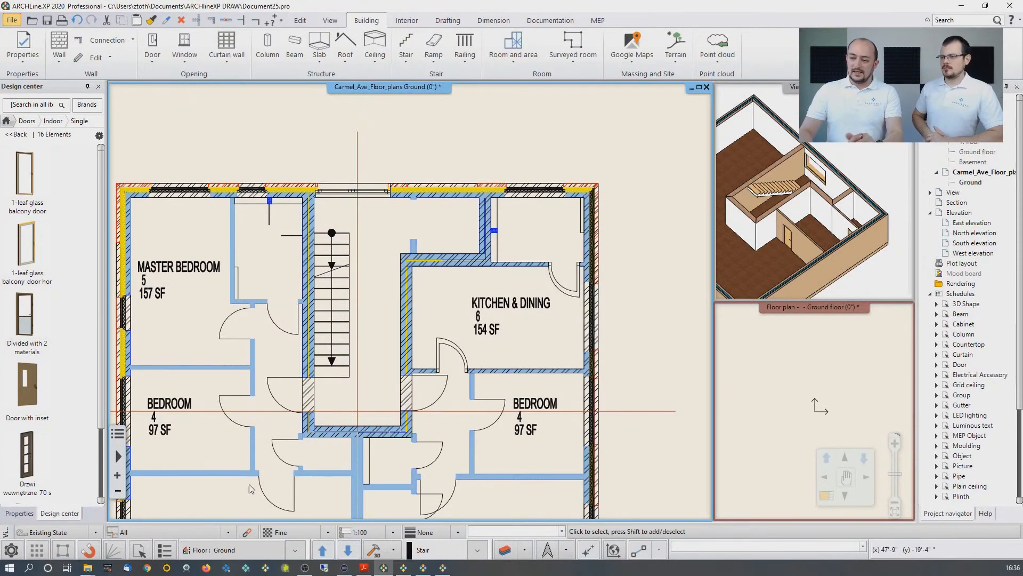
Review the building's floor level settings and close them without changes
{"action": "left_click", "coordinate": [233, 554]}
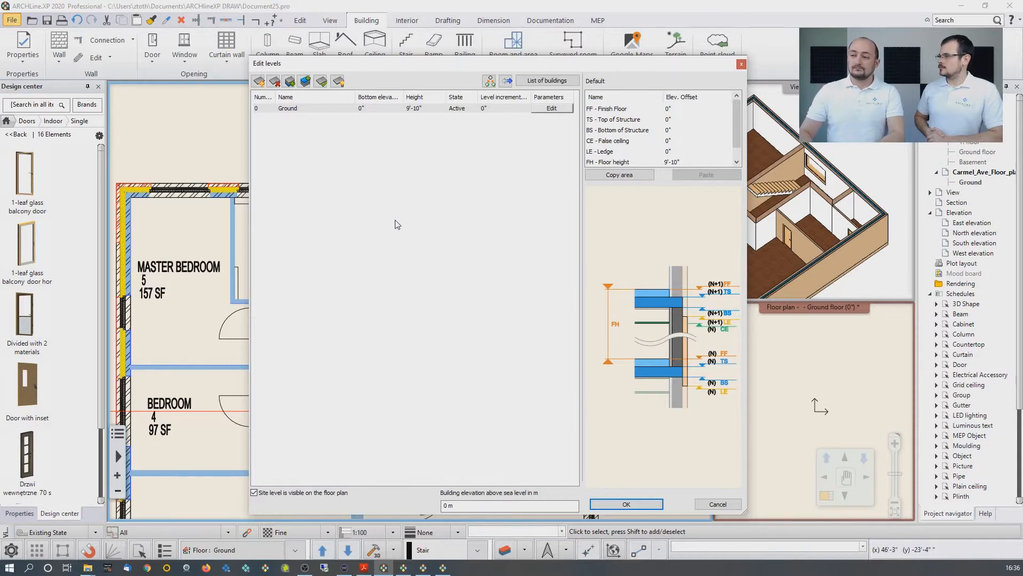
{"action": "left_click", "coordinate": [709, 505]}
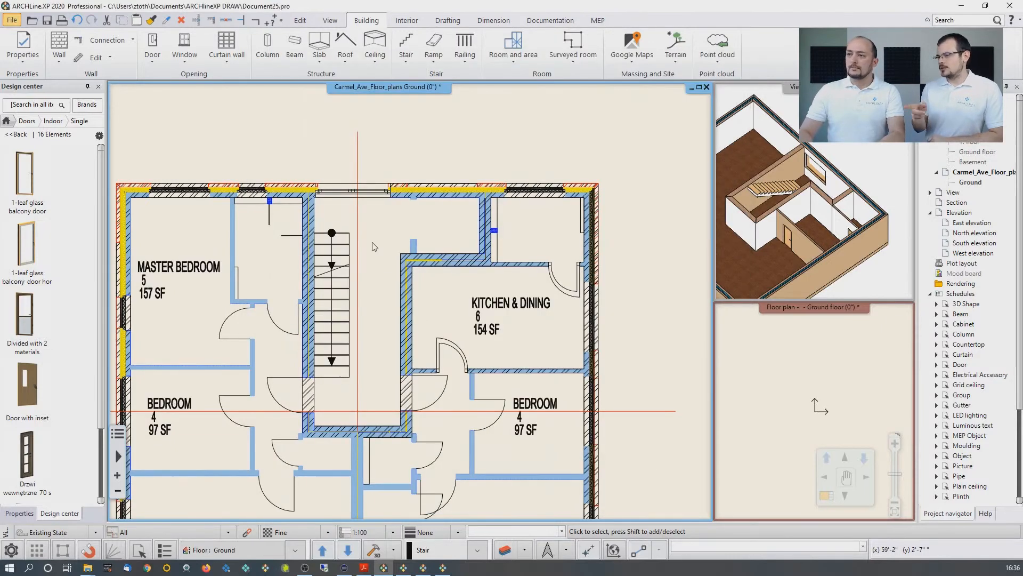
Leave the current project without saving, open Carmel_Ave_1st_floor_only.pro, and view its building in 3D from several sides
{"action": "scroll", "coordinate": [373, 253], "scroll_direction": "down", "scroll_amount": 3}
{"action": "left_click", "coordinate": [33, 21]}
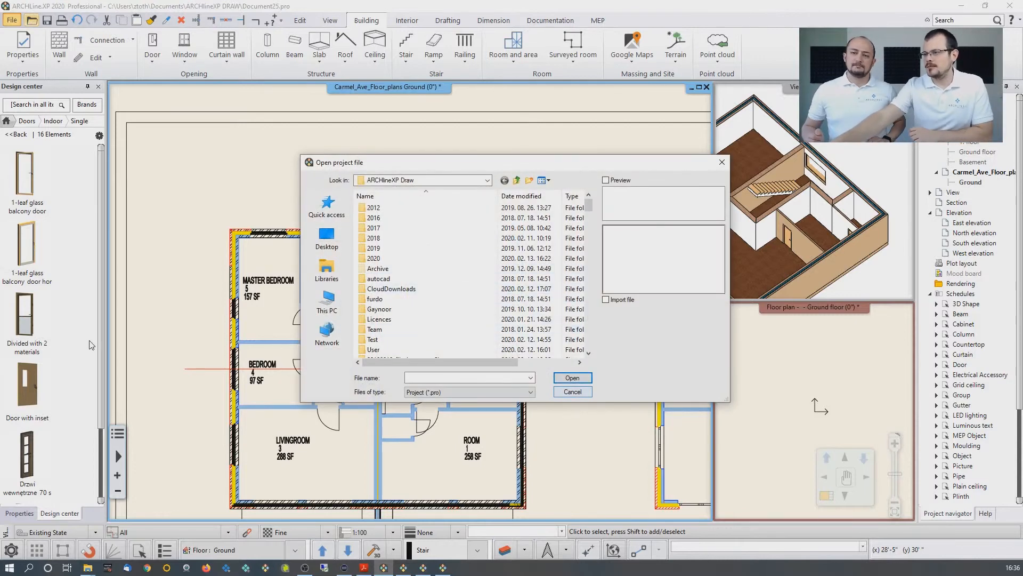
{"action": "key", "text": "Escape"}
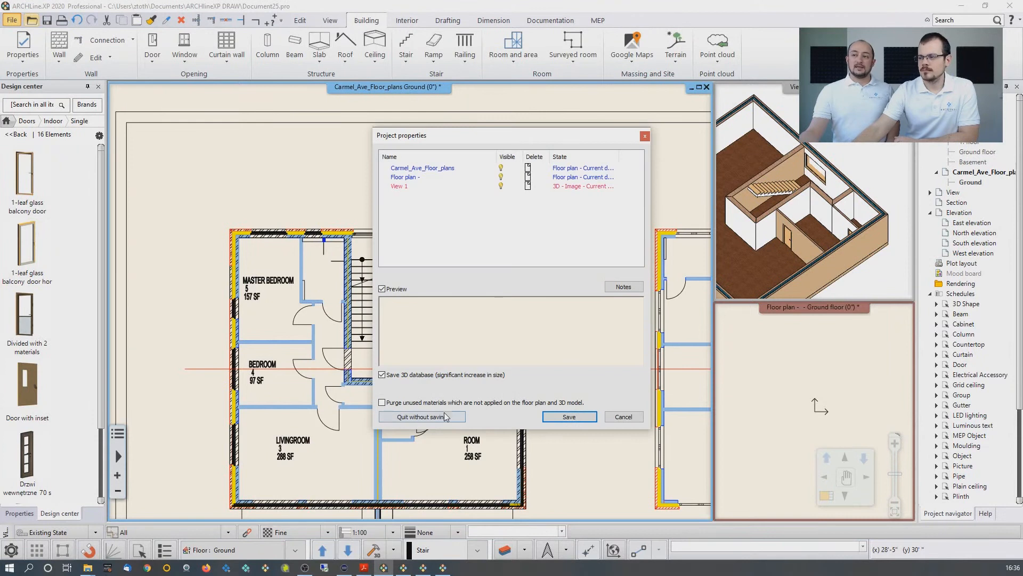
{"action": "left_click", "coordinate": [445, 416]}
{"action": "left_click", "coordinate": [532, 312]}
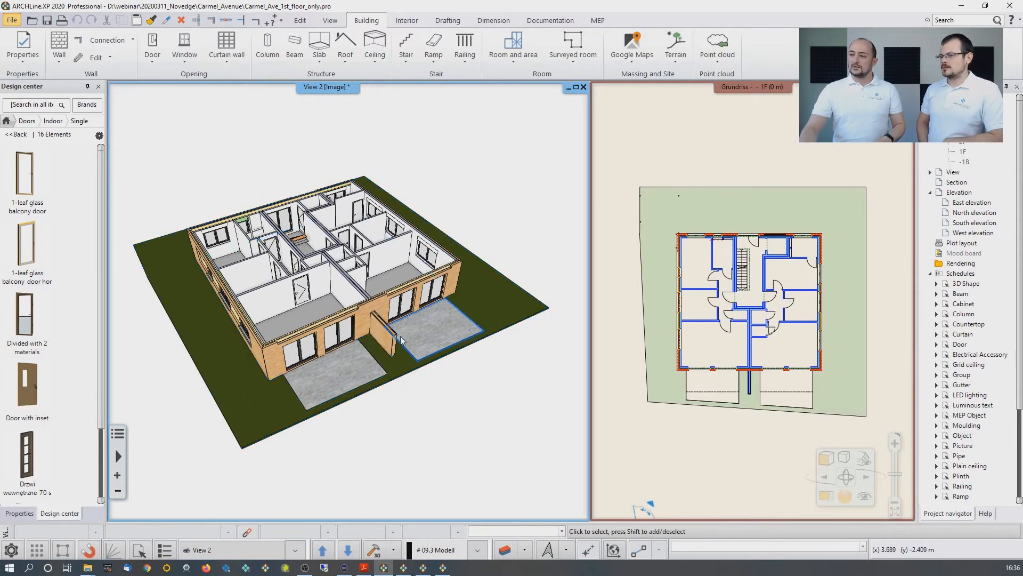
{"action": "middle_click_drag", "start_coordinate": [352, 302], "coordinate": [229, 333]}
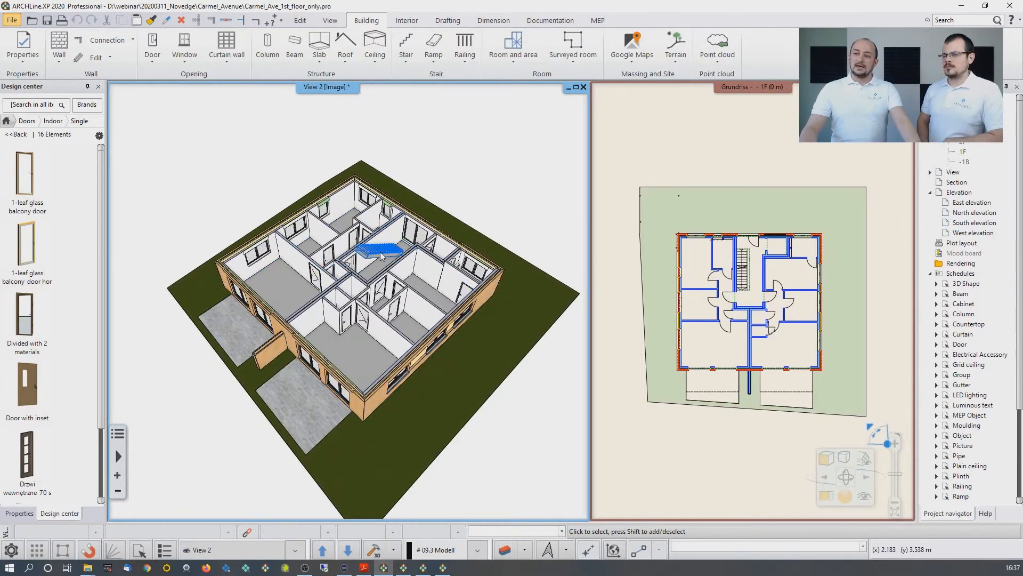
{"action": "middle_click_drag", "start_coordinate": [292, 324], "coordinate": [345, 296], "text": "shift"}
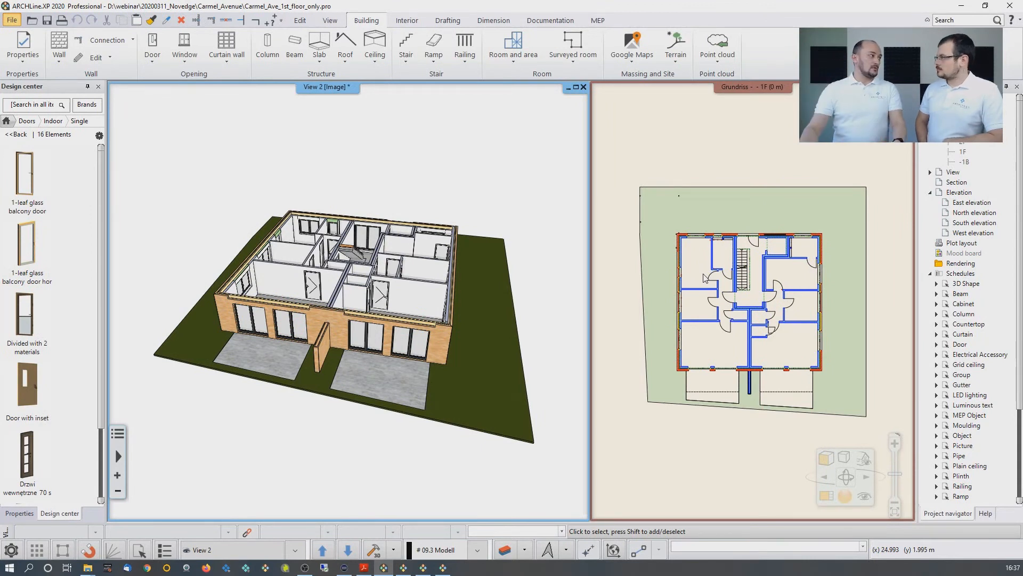
Select the whole building with both terraces on floor 1F and copy it to floor 2F
{"action": "left_click", "coordinate": [680, 153]}
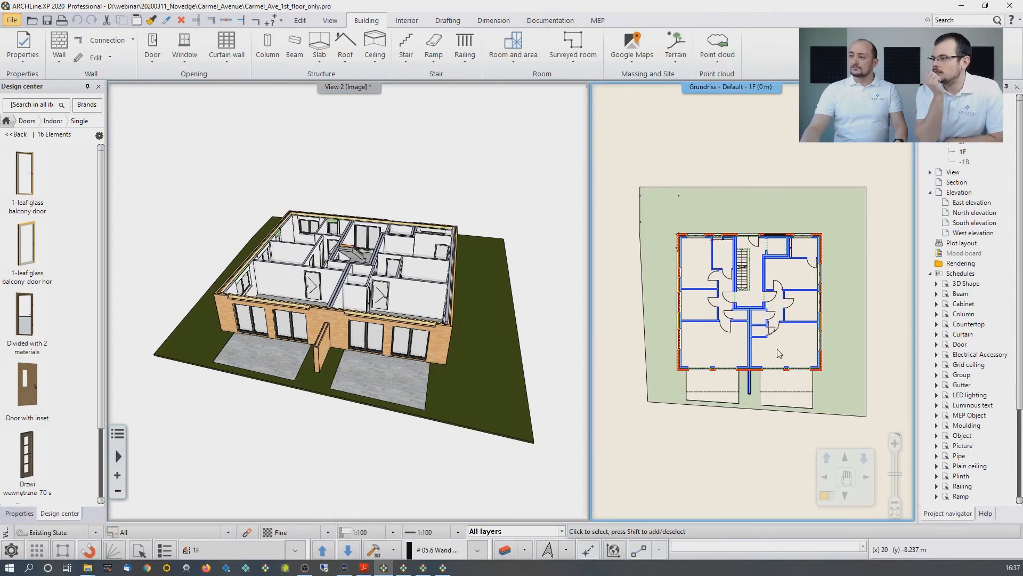
{"action": "left_click", "coordinate": [670, 123]}
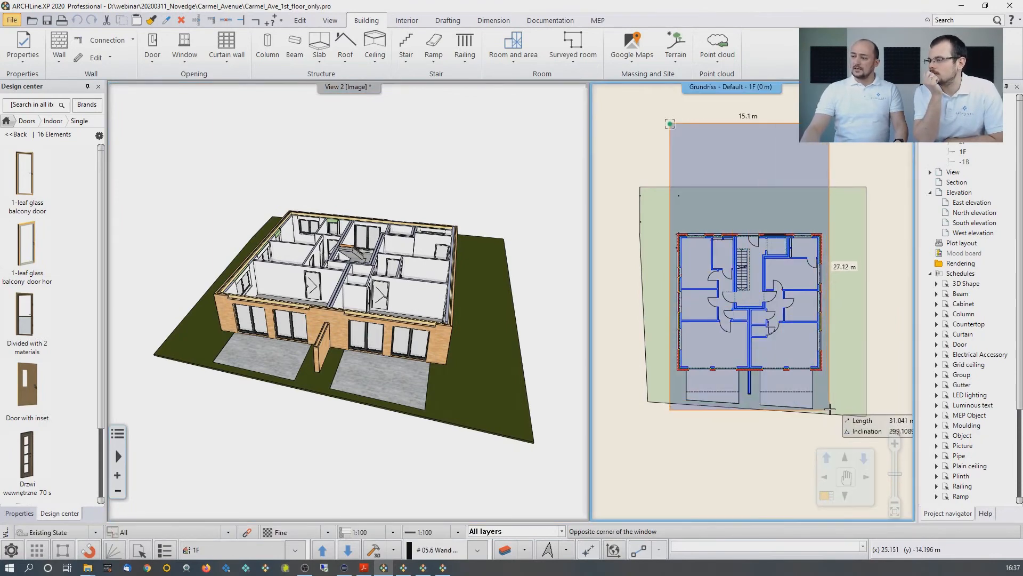
{"action": "left_click", "coordinate": [833, 420]}
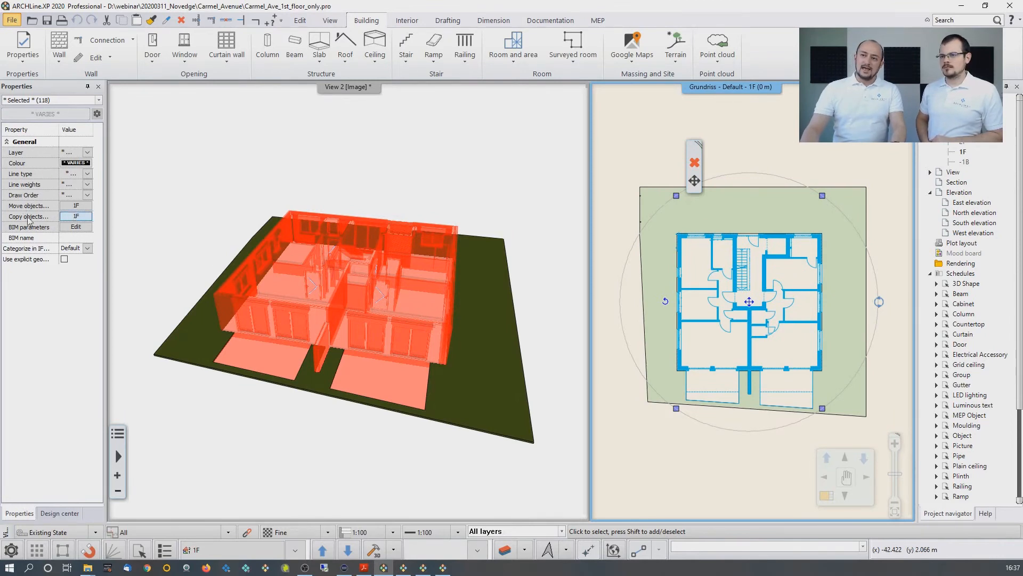
{"action": "left_click", "coordinate": [68, 217]}
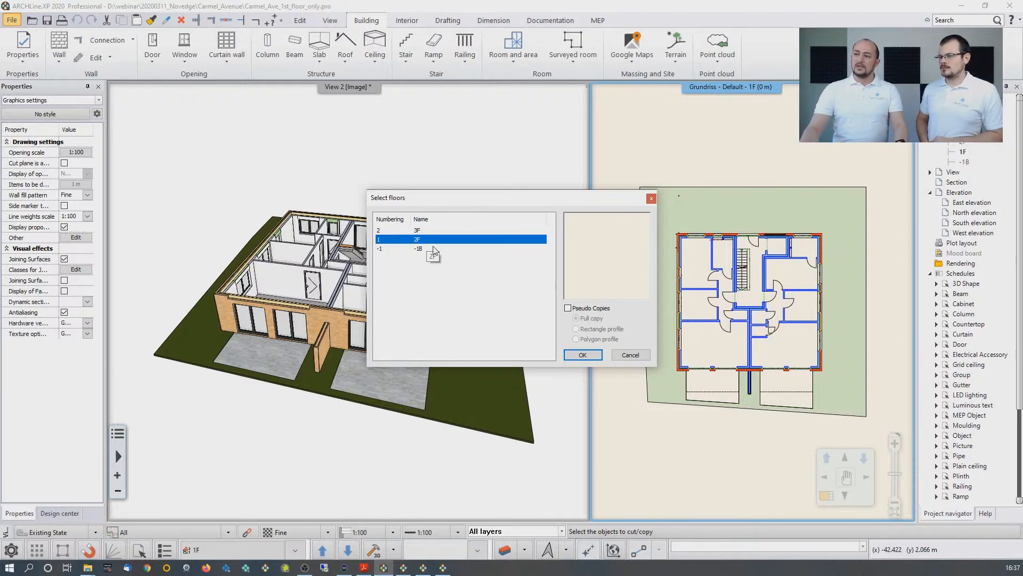
{"action": "left_click", "coordinate": [583, 354]}
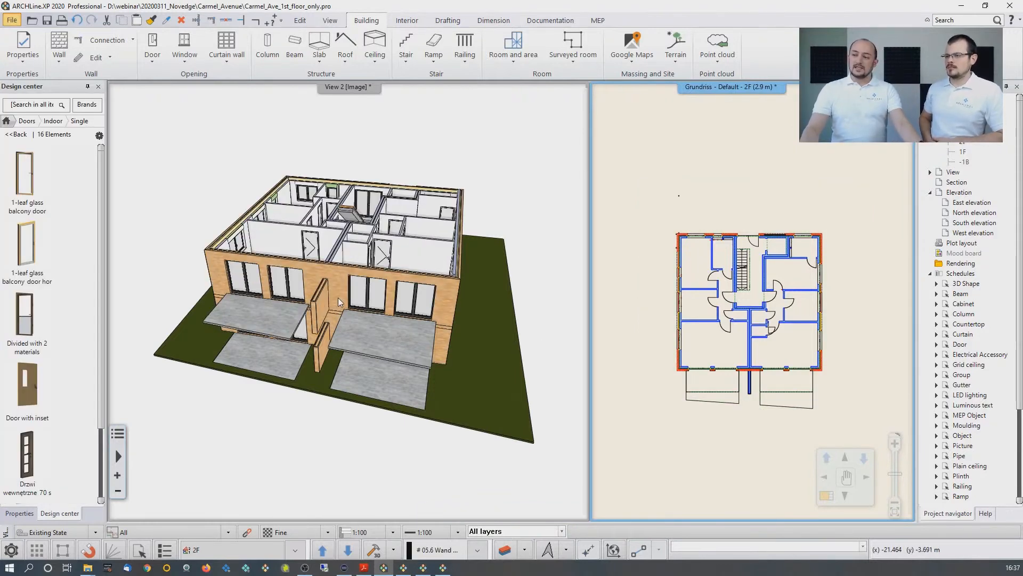
Delete the dividing wall between the two balconies on floor 2F
{"action": "middle_click_drag", "start_coordinate": [338, 302], "coordinate": [442, 315]}
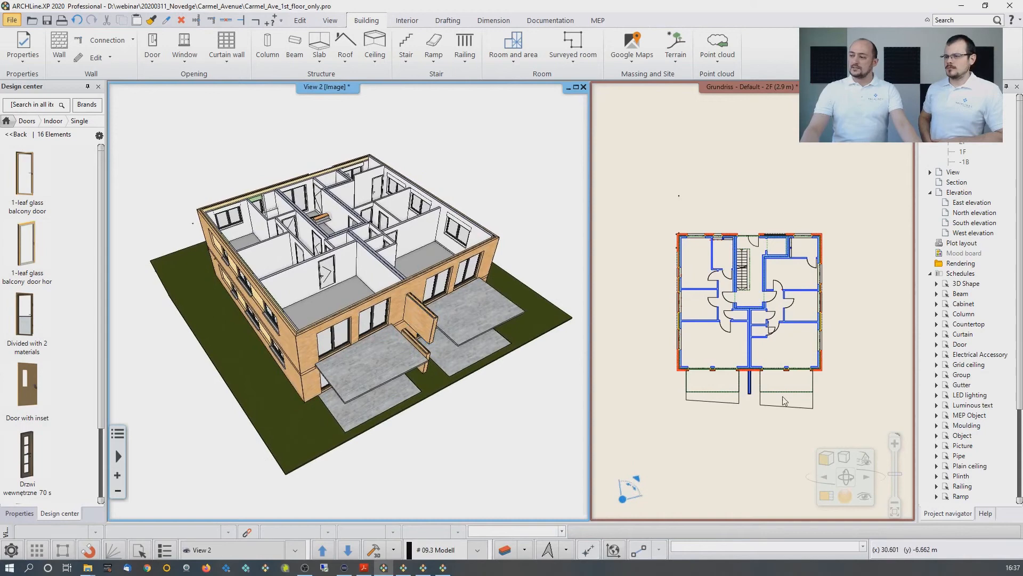
{"action": "scroll", "coordinate": [784, 401], "scroll_direction": "up", "scroll_amount": 6}
{"action": "left_click", "coordinate": [729, 242]}
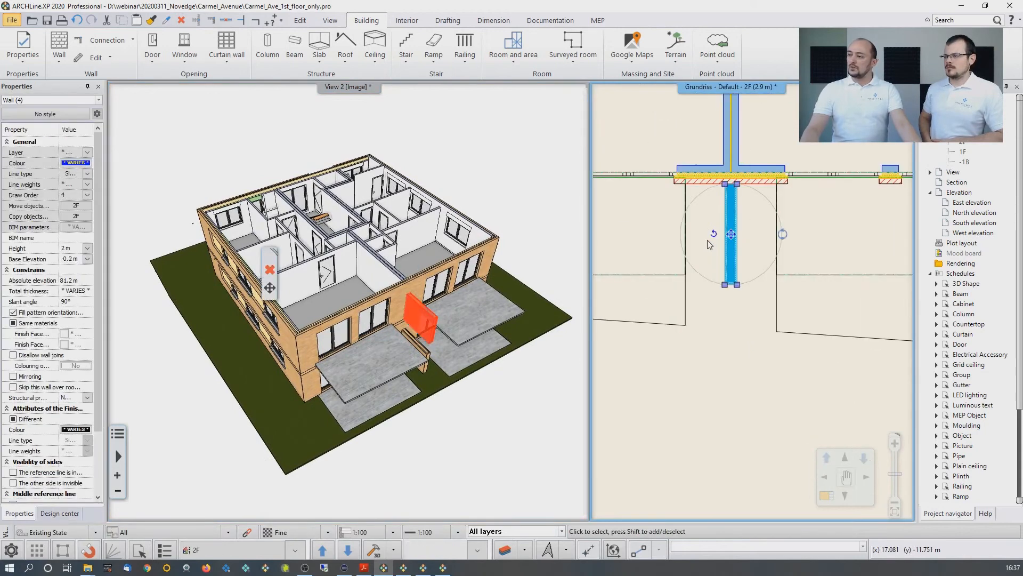
{"action": "key", "text": "Delete"}
Shorten the balcony slab beside the deleted wall on floor 2F by moving its two outer corner nodes onto the dashed line
{"action": "middle_click_drag", "start_coordinate": [769, 292], "coordinate": [708, 290]}
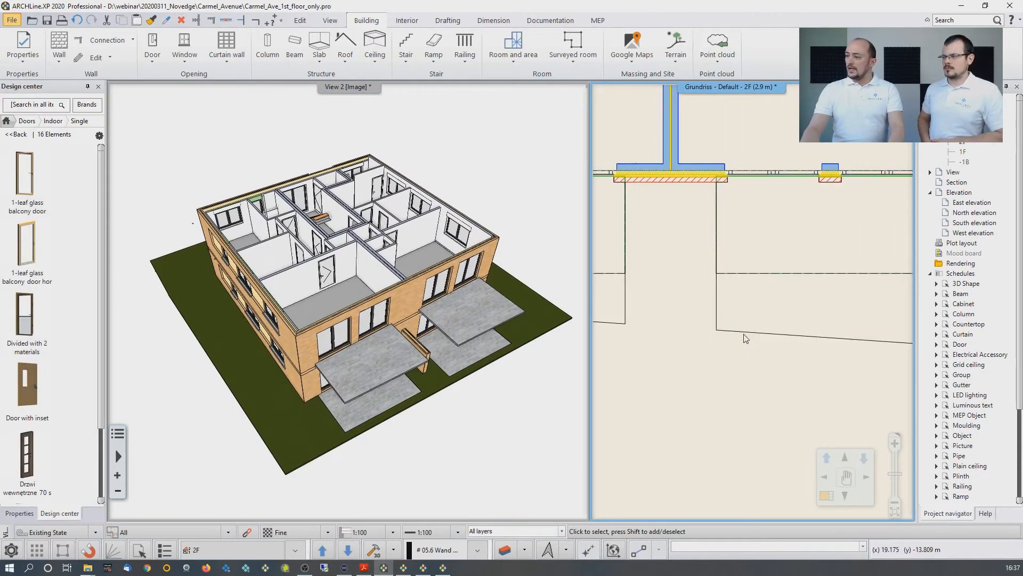
{"action": "left_click", "coordinate": [742, 332]}
{"action": "left_click", "coordinate": [716, 330]}
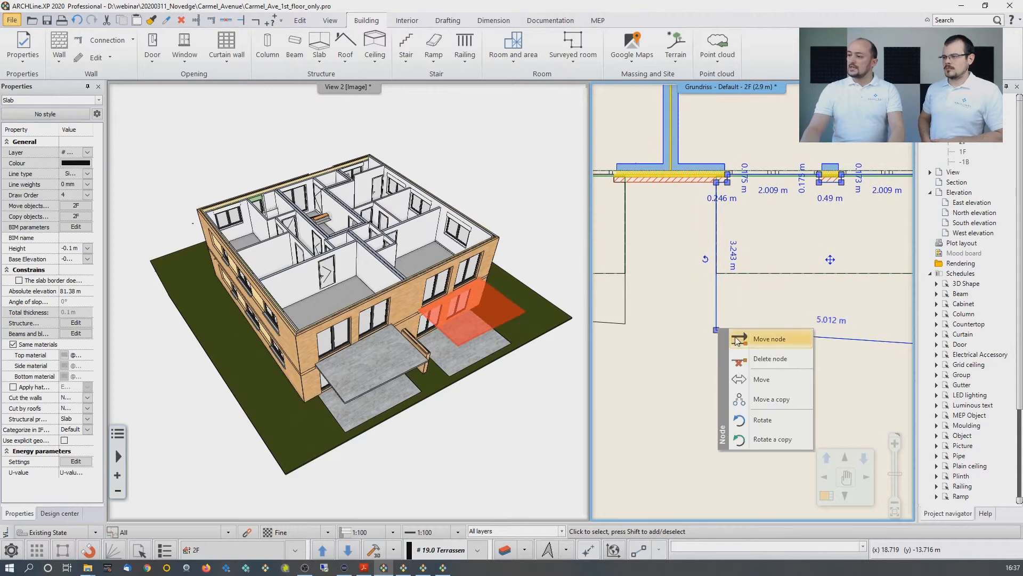
{"action": "left_click", "coordinate": [747, 343]}
{"action": "left_click", "coordinate": [718, 274]}
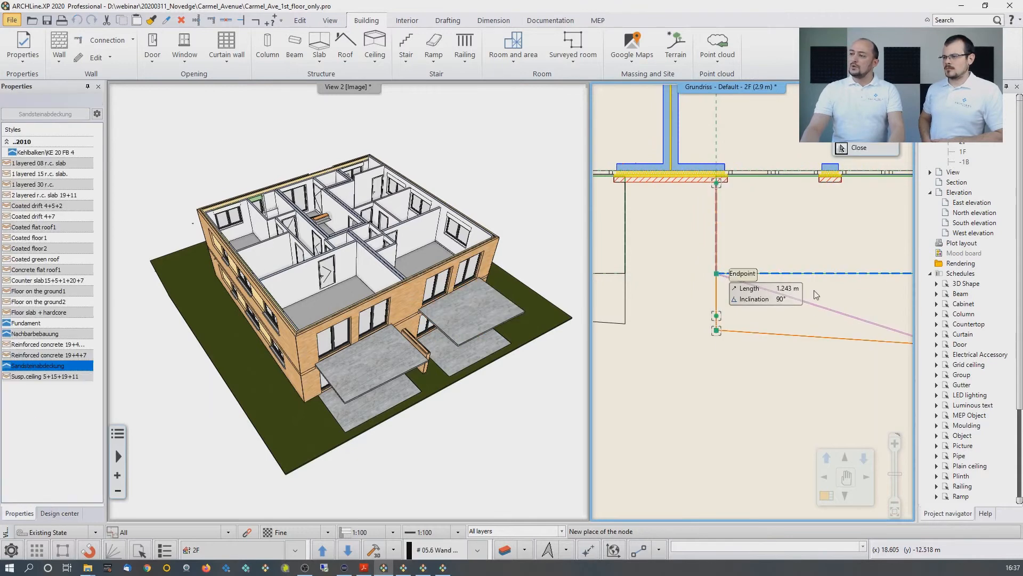
{"action": "middle_click_drag", "start_coordinate": [857, 280], "coordinate": [675, 278]}
{"action": "left_click", "coordinate": [762, 343]}
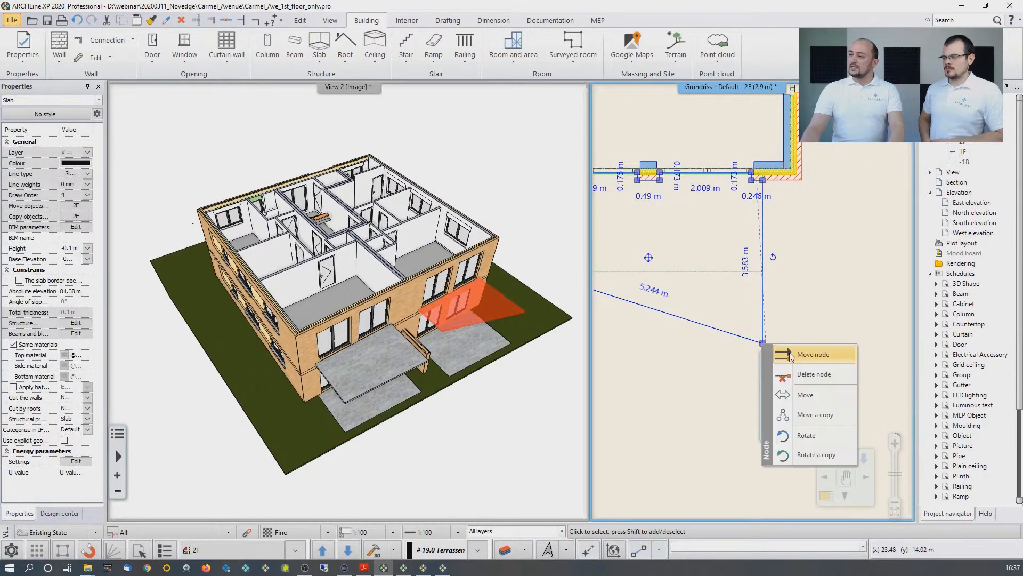
{"action": "left_click", "coordinate": [789, 355]}
{"action": "left_click", "coordinate": [762, 271]}
{"action": "key", "text": "Escape"}
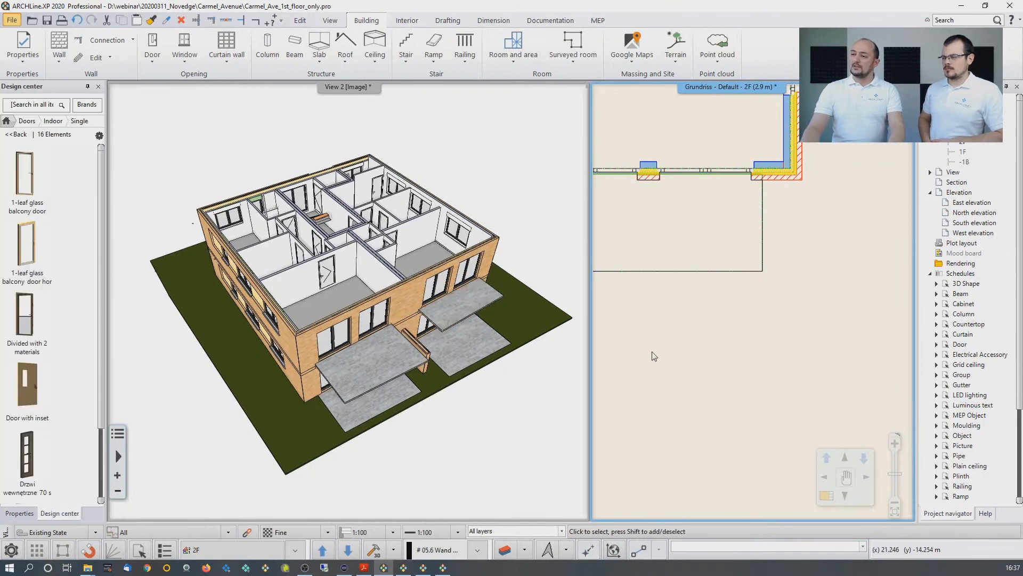
Examine the stairwell in the 3D view and on the 2F plan, and switch the plan to floor 1F
{"action": "middle_click_drag", "start_coordinate": [457, 334], "coordinate": [319, 333]}
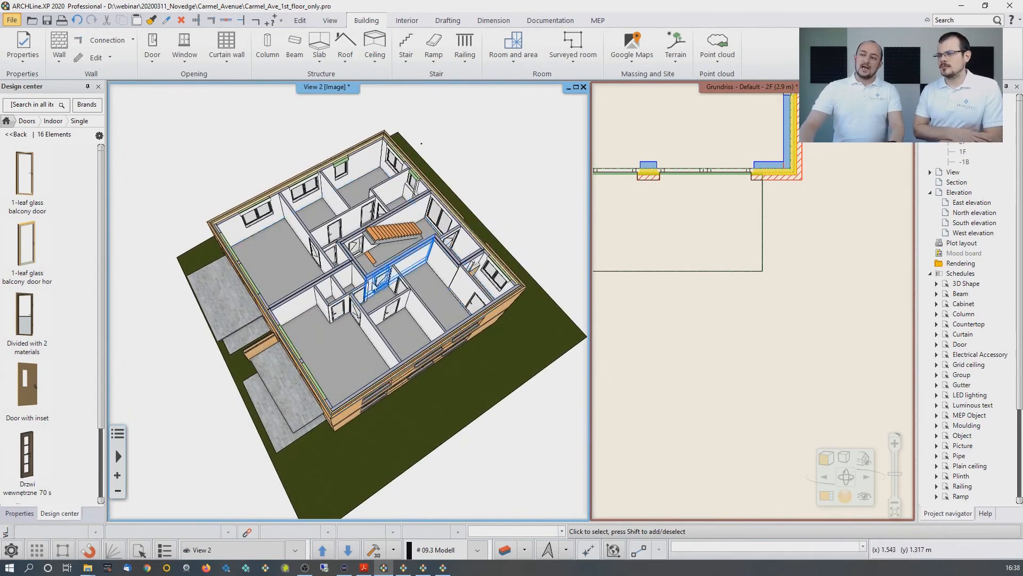
{"action": "scroll", "coordinate": [391, 255], "scroll_direction": "up", "scroll_amount": 2}
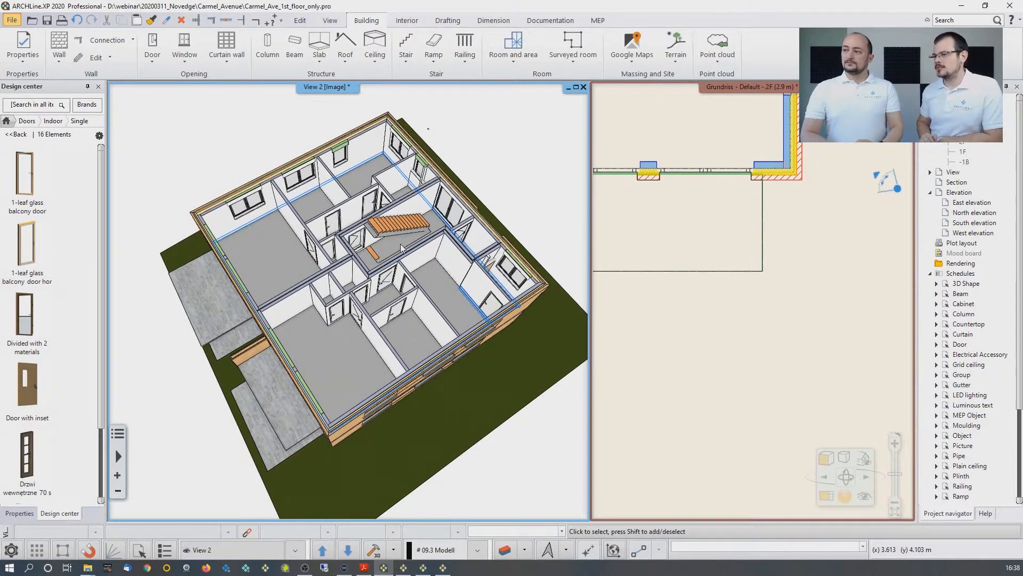
{"action": "left_click", "coordinate": [673, 170]}
{"action": "scroll", "coordinate": [673, 172], "scroll_direction": "down", "scroll_amount": 3}
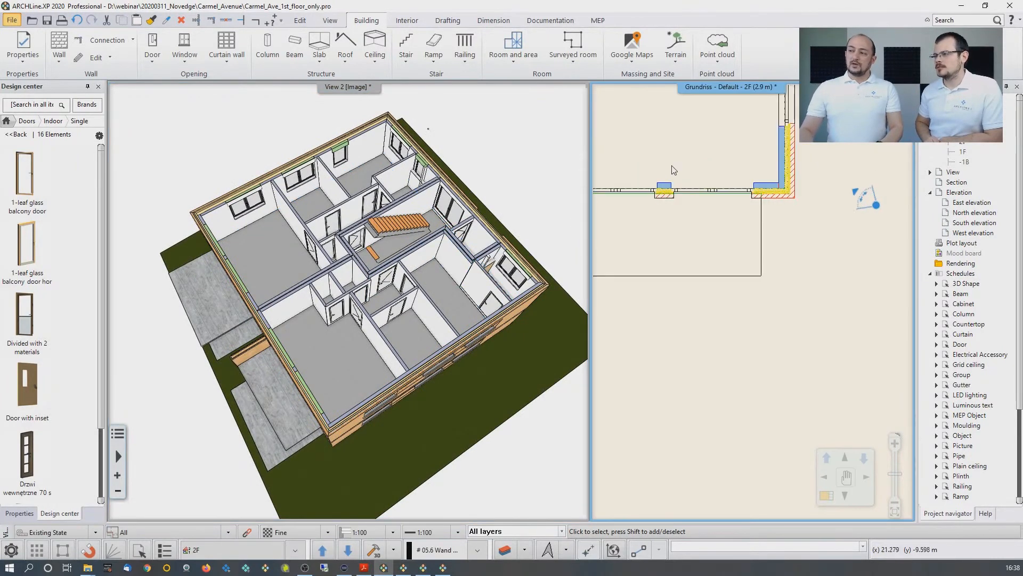
{"action": "scroll", "coordinate": [673, 172], "scroll_direction": "down", "scroll_amount": 4}
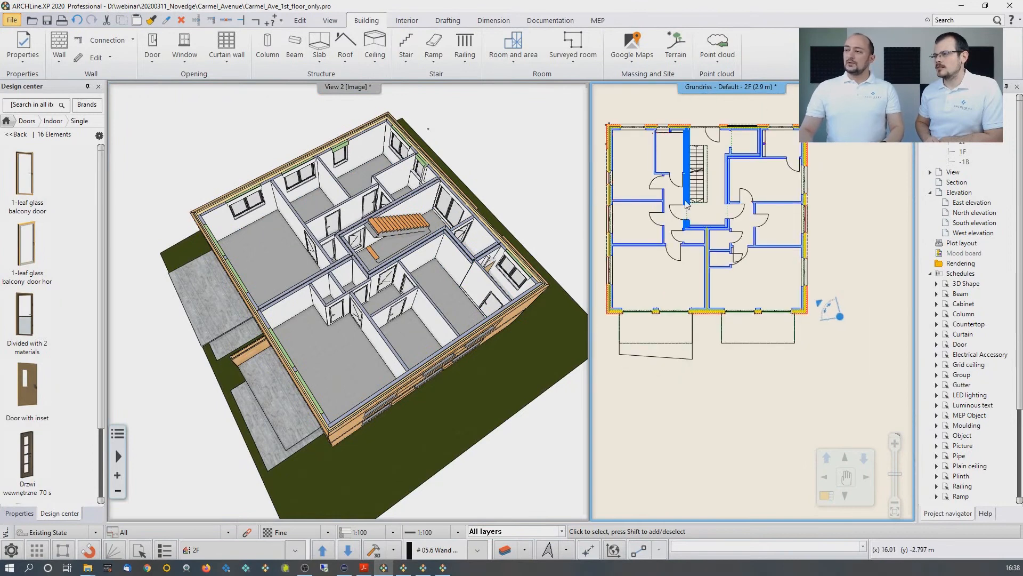
{"action": "scroll", "coordinate": [692, 189], "scroll_direction": "up", "scroll_amount": 3}
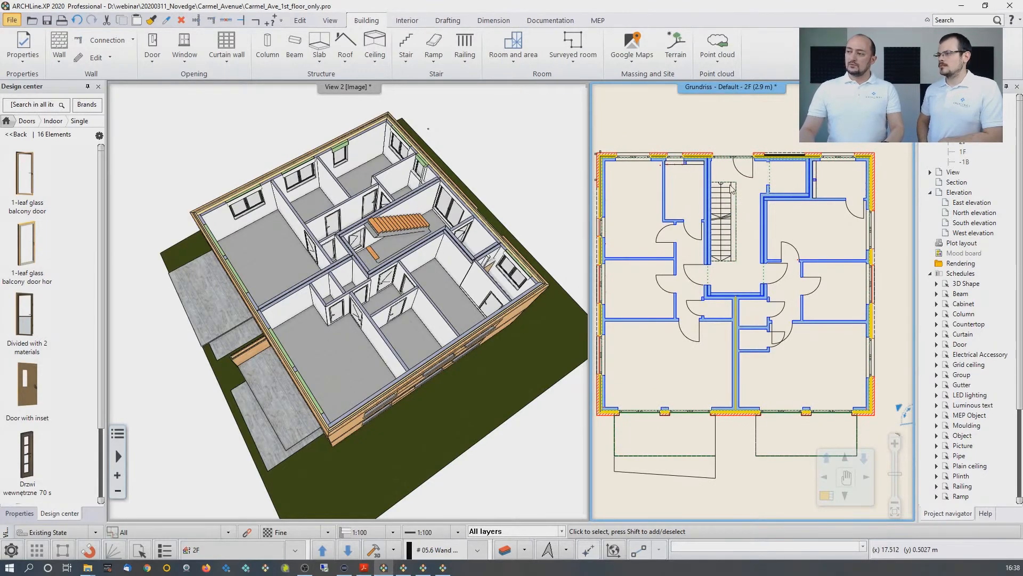
{"action": "left_click", "coordinate": [347, 549]}
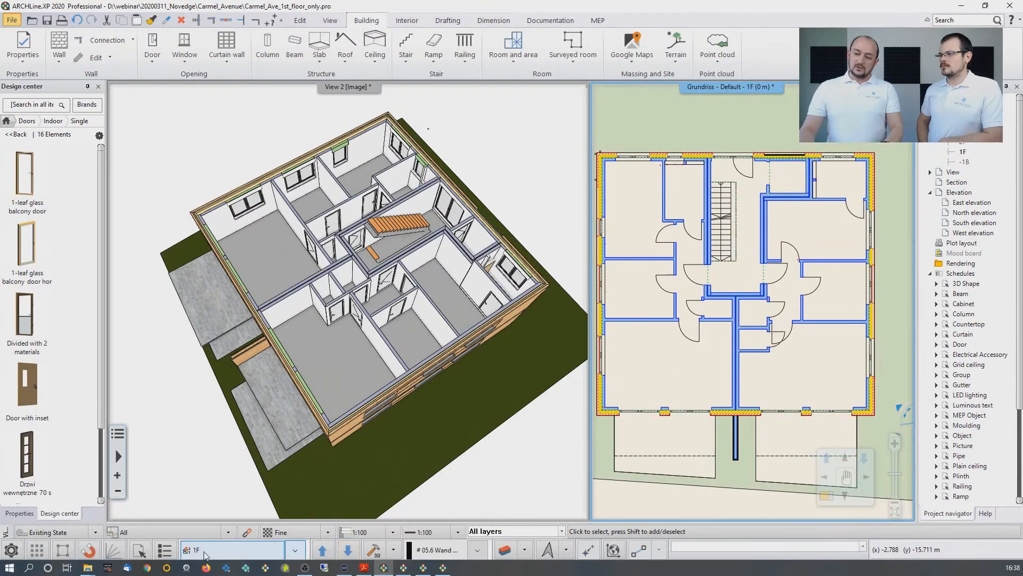
{"action": "left_click", "coordinate": [322, 549]}
{"action": "left_click", "coordinate": [349, 553]}
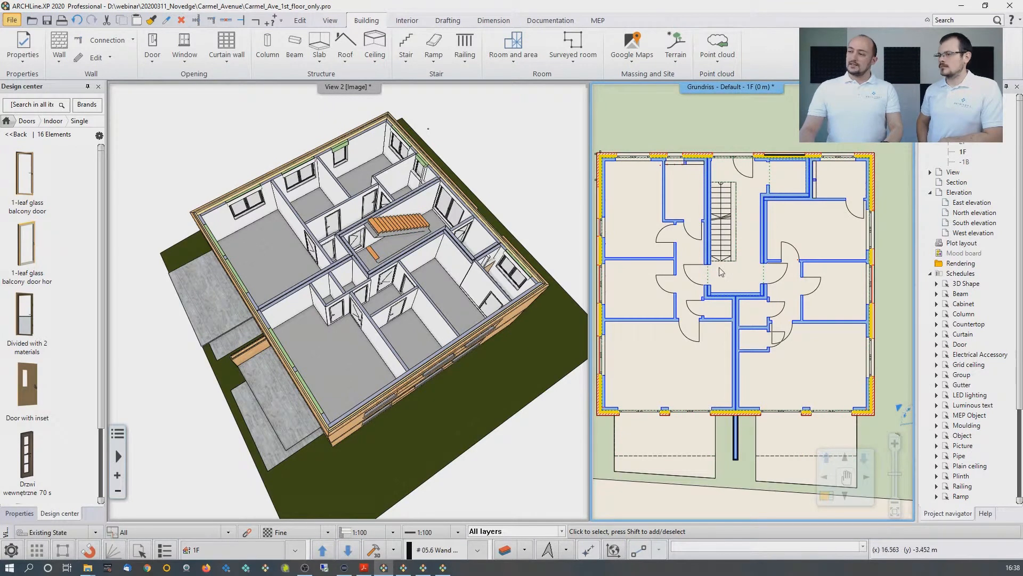
Cut the slabs above the floor 1F stair and inspect the stair opening in 3D
{"action": "scroll", "coordinate": [691, 209], "scroll_direction": "up", "scroll_amount": 5}
{"action": "left_click", "coordinate": [775, 209]}
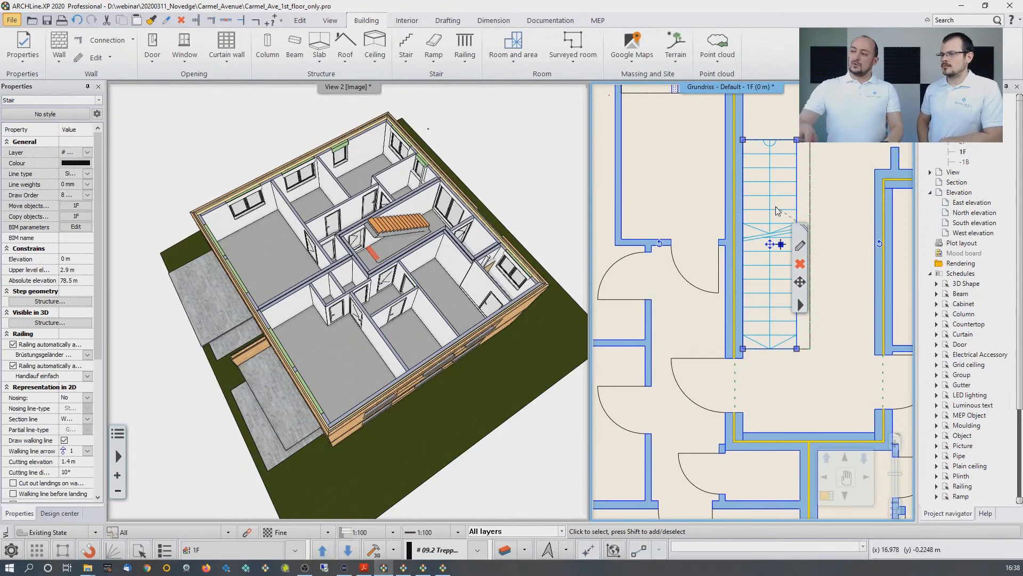
{"action": "right_click", "coordinate": [804, 306]}
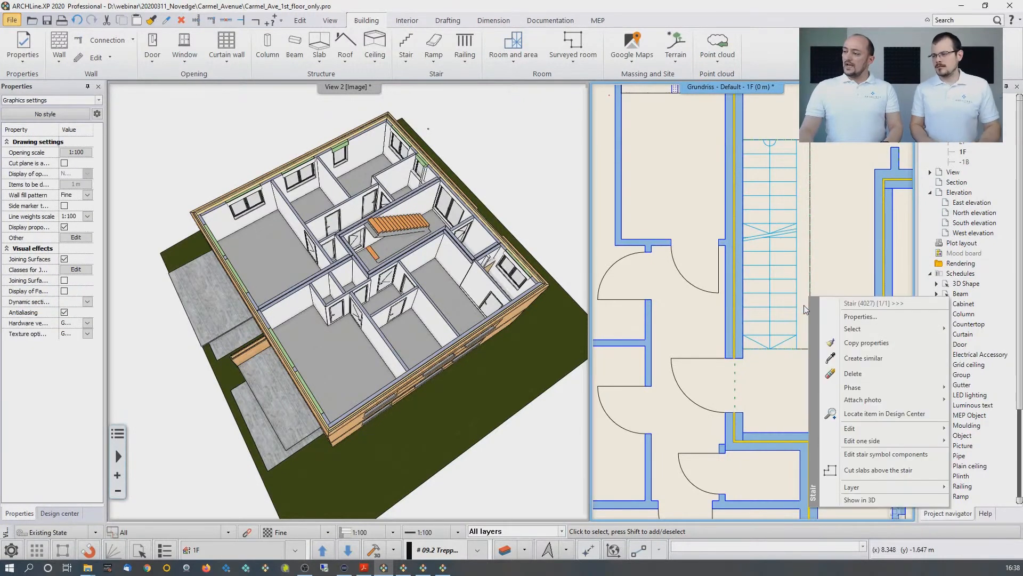
{"action": "left_click", "coordinate": [889, 470]}
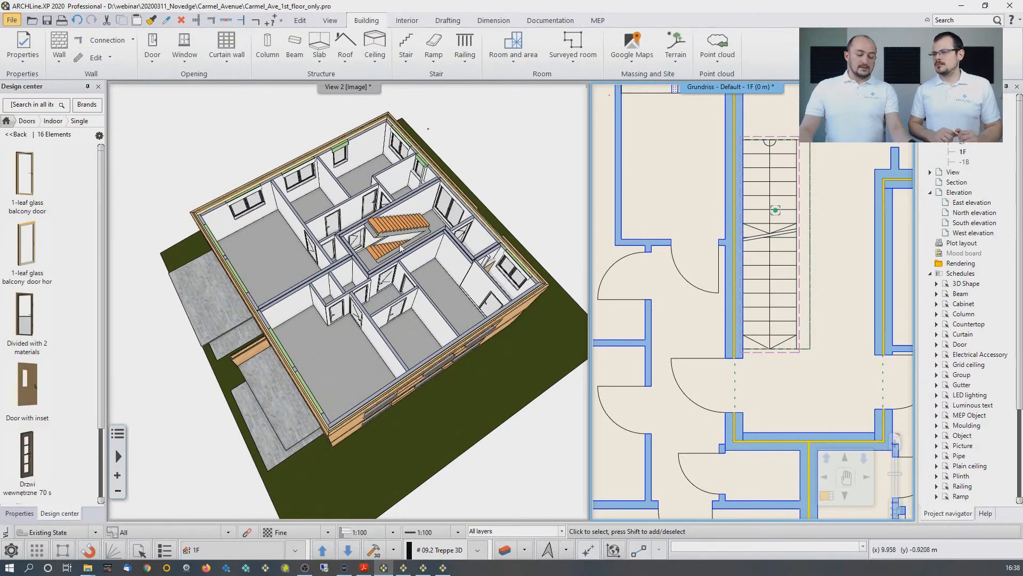
{"action": "middle_click_drag", "start_coordinate": [401, 246], "coordinate": [431, 265]}
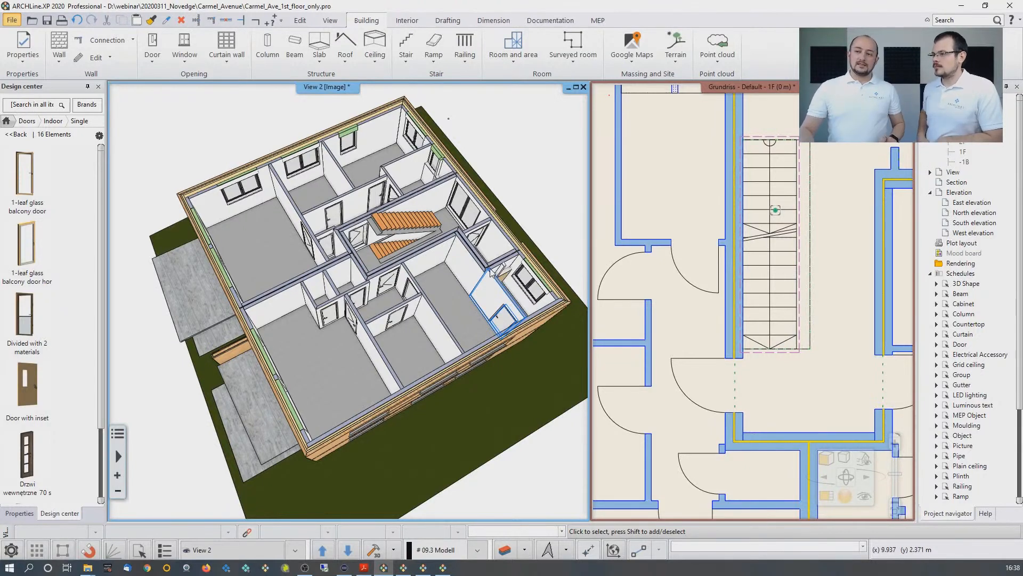
Review the graphics and the units and angles options, and close them without changes
{"action": "left_click", "coordinate": [11, 550]}
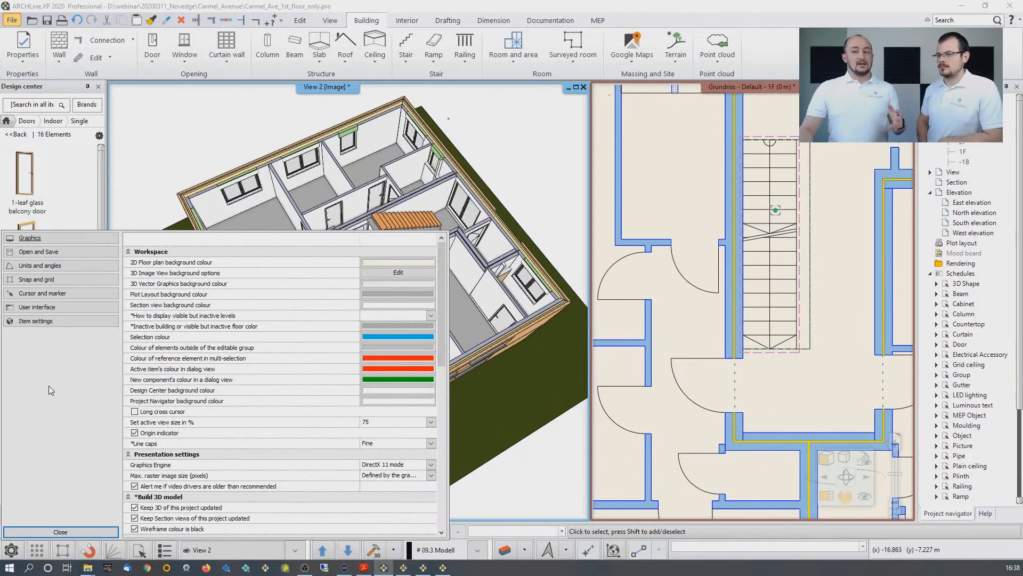
{"action": "left_click", "coordinate": [39, 265]}
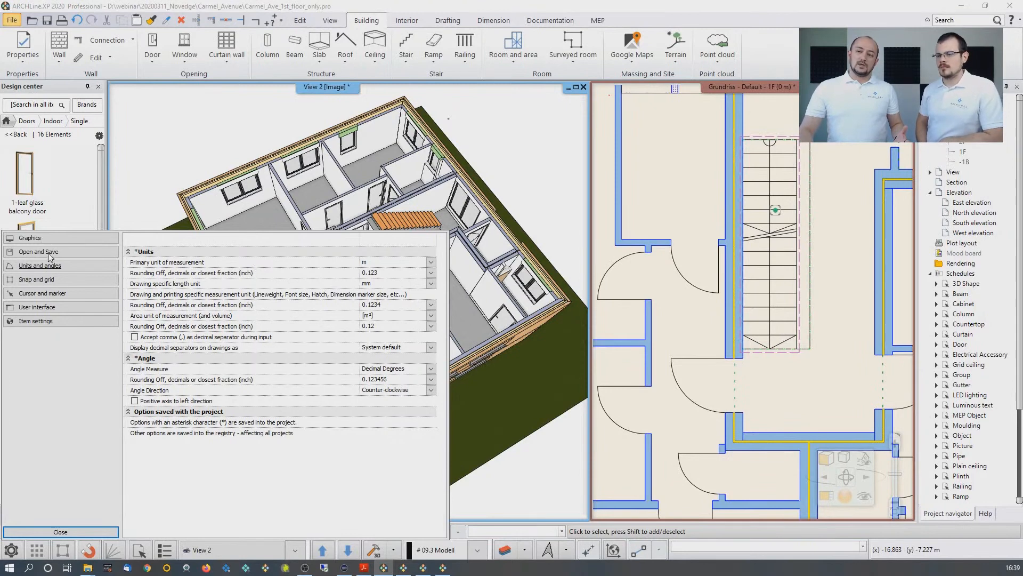
{"action": "left_click", "coordinate": [52, 237]}
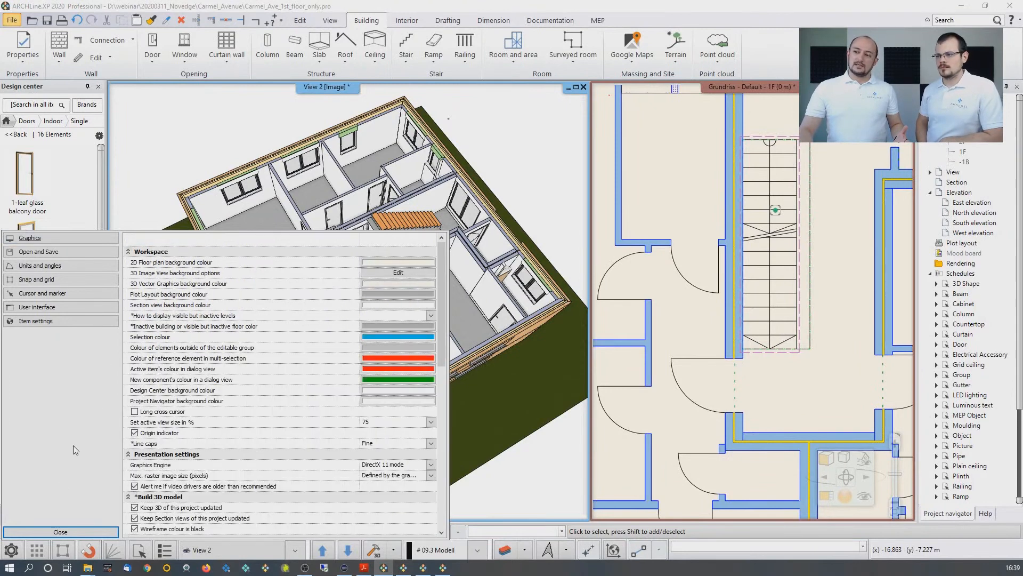
{"action": "left_click", "coordinate": [73, 532]}
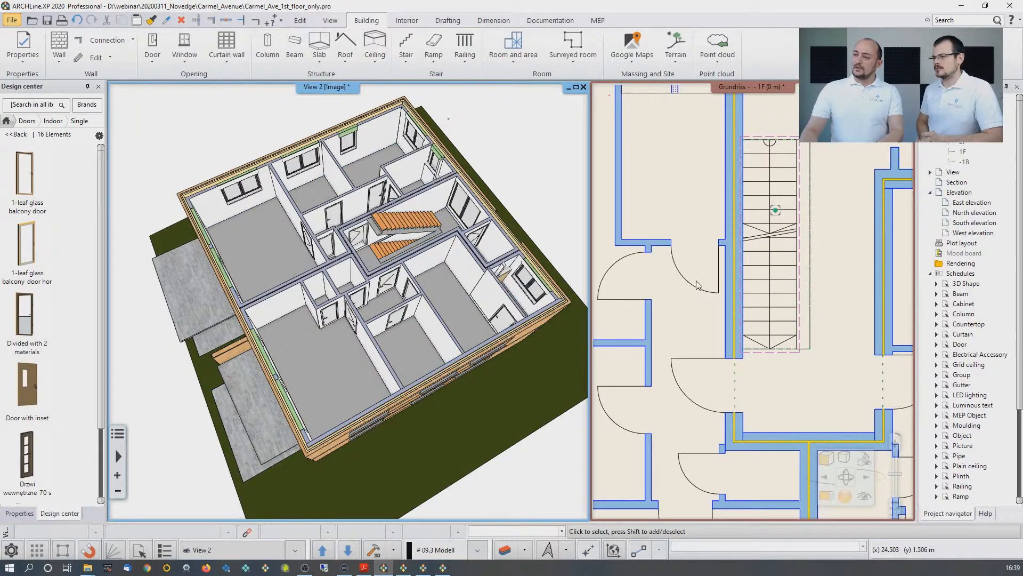
Magnify the floor plan view so it fills the main area, and switch it to floor 2F
{"action": "left_click", "coordinate": [758, 399]}
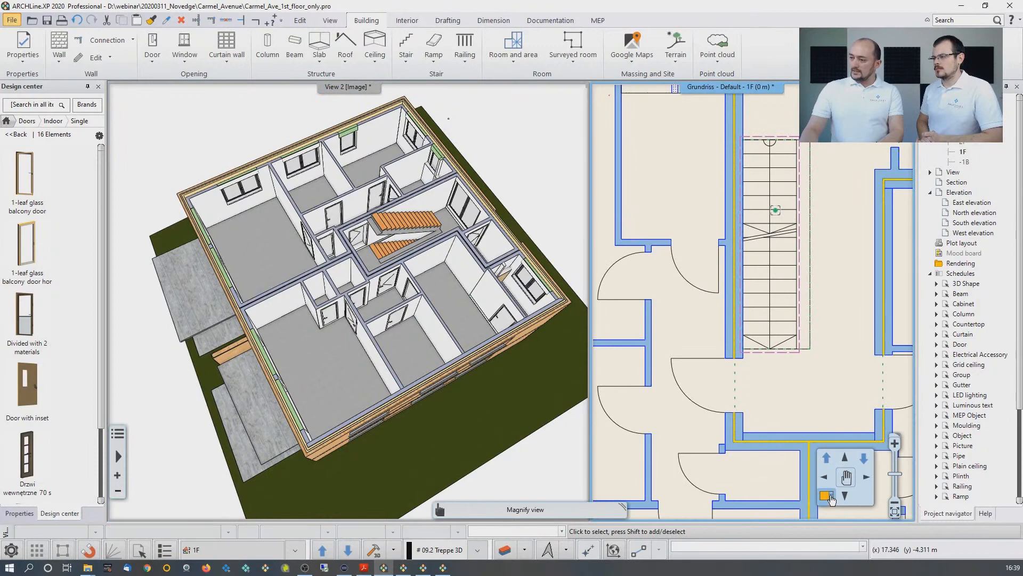
{"action": "left_click", "coordinate": [826, 495]}
{"action": "scroll", "coordinate": [501, 388], "scroll_direction": "down", "scroll_amount": 2}
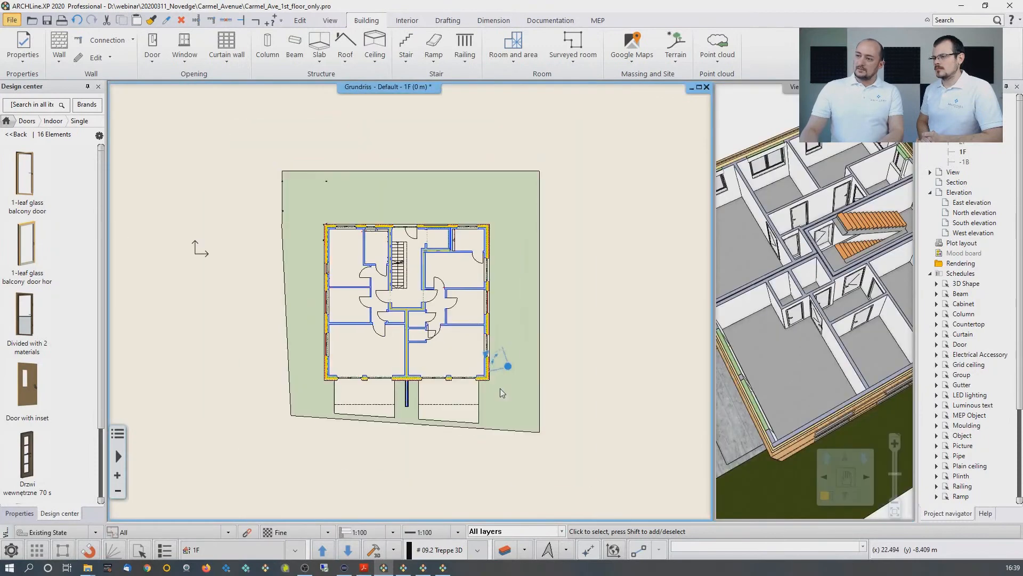
{"action": "left_click", "coordinate": [323, 550]}
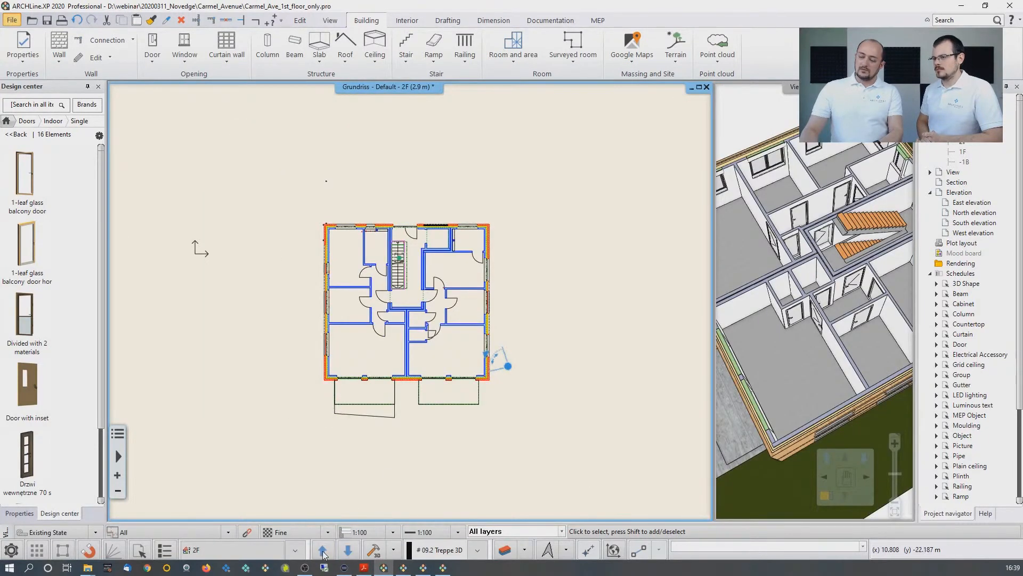
Switch the plan to floor 1F, close the project without saving, and open Carmel_Ave_no_roof.pro
{"action": "left_click", "coordinate": [348, 550]}
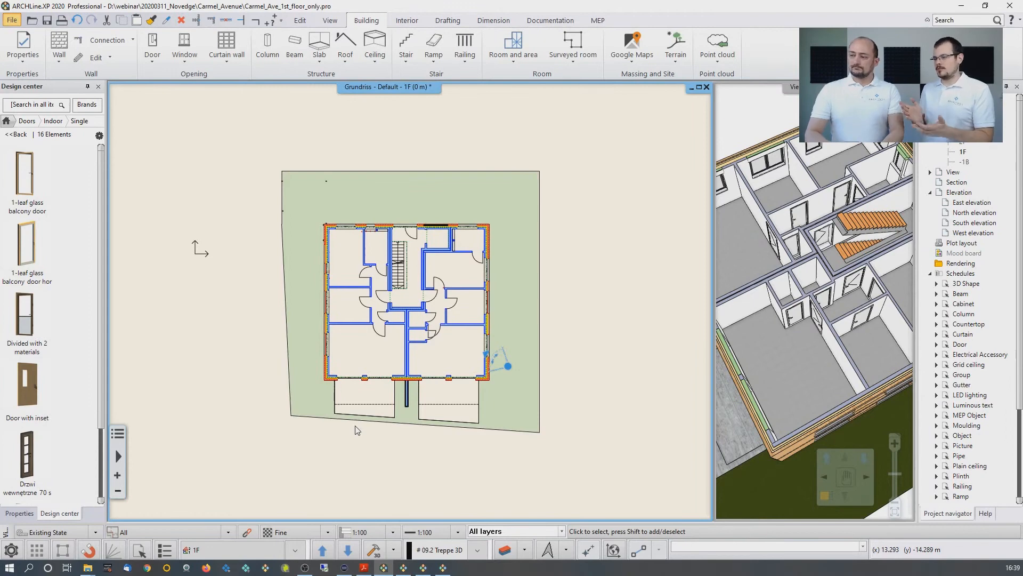
{"action": "middle_click_drag", "start_coordinate": [794, 223], "coordinate": [842, 274]}
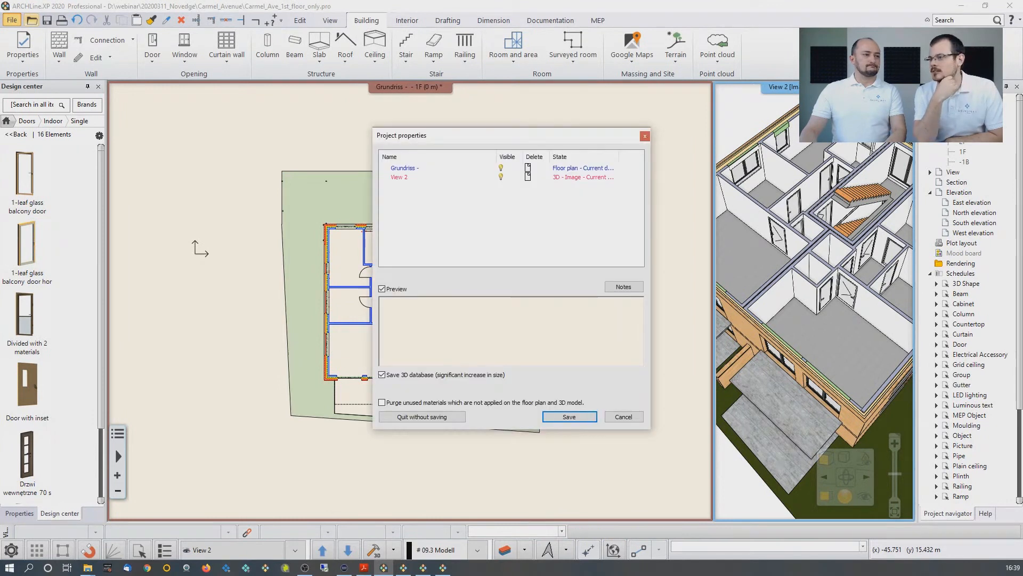
{"action": "left_click", "coordinate": [443, 417]}
{"action": "left_click", "coordinate": [533, 308]}
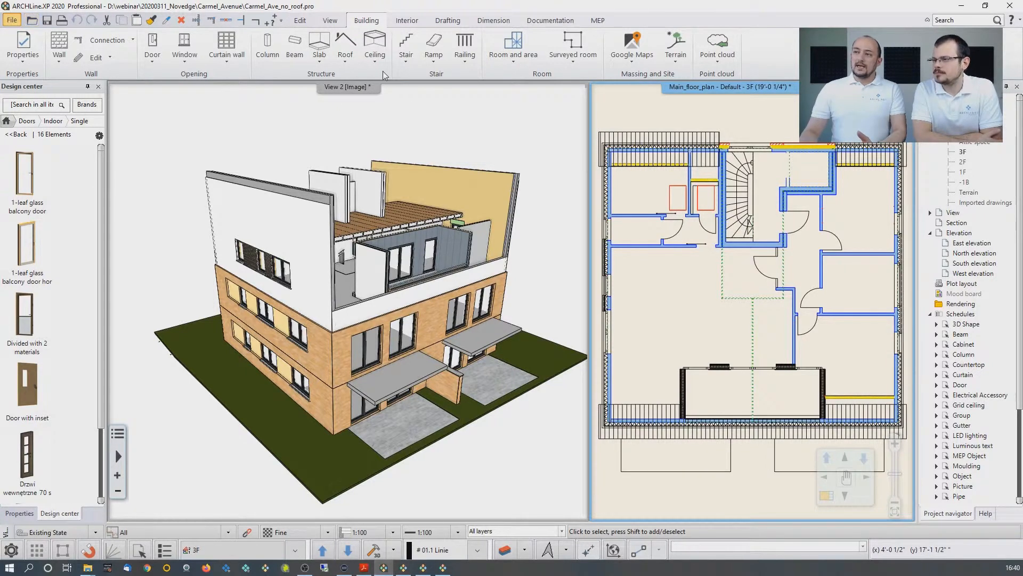
{"action": "left_click", "coordinate": [346, 63]}
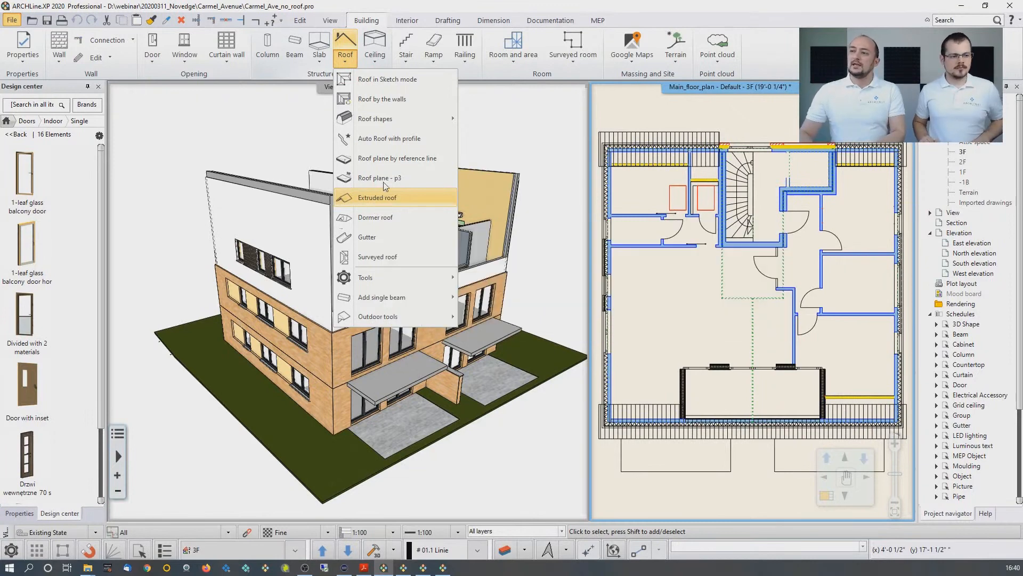
{"action": "mouse_move", "coordinate": [391, 117]}
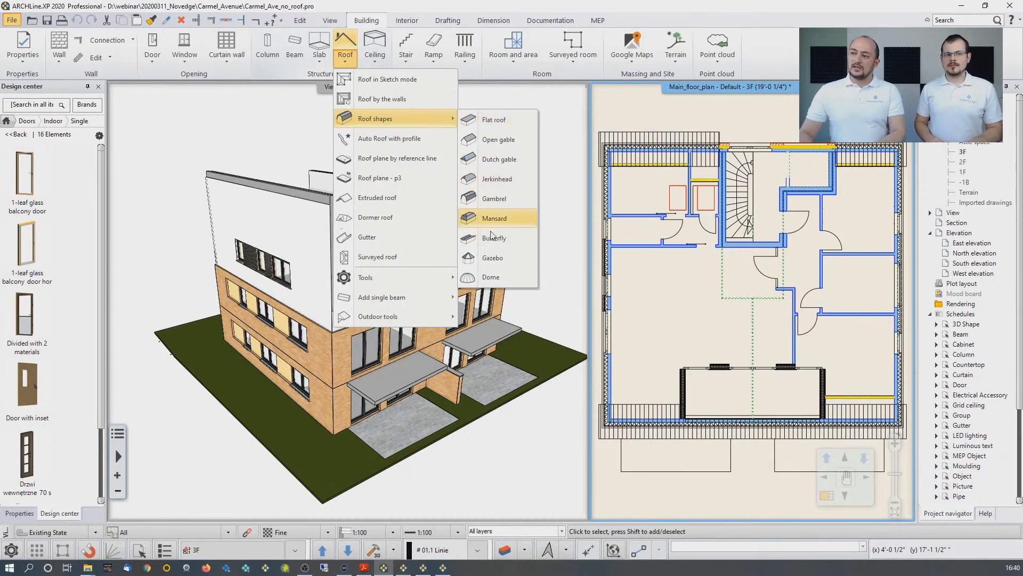
{"action": "left_click", "coordinate": [500, 140]}
{"action": "scroll", "coordinate": [661, 213], "scroll_direction": "up", "scroll_amount": 4}
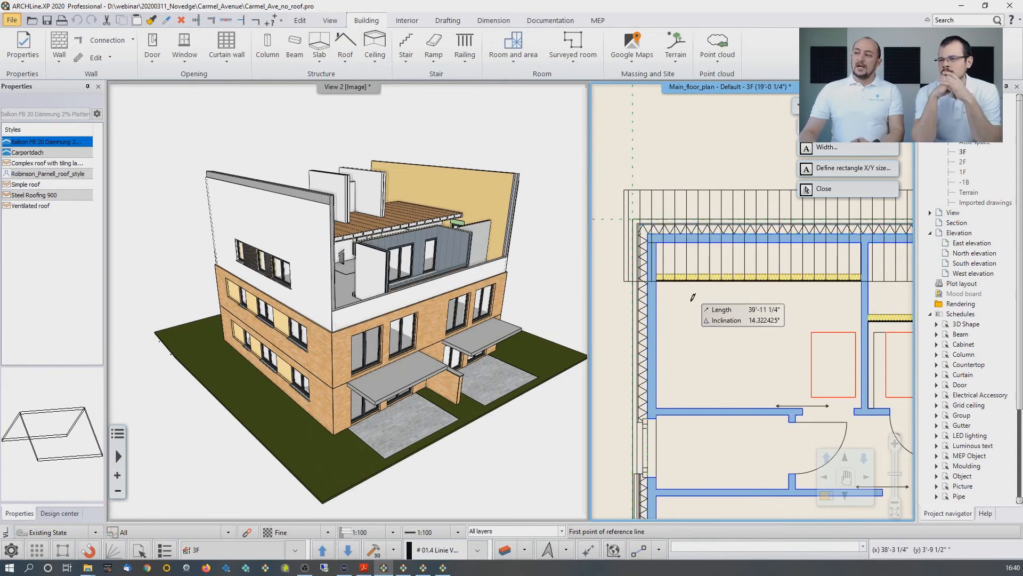
{"action": "left_click", "coordinate": [806, 189]}
{"action": "scroll", "coordinate": [742, 335], "scroll_direction": "down", "scroll_amount": 2}
{"action": "scroll", "coordinate": [810, 396], "scroll_direction": "down", "scroll_amount": 2}
{"action": "middle_click_drag", "start_coordinate": [810, 396], "coordinate": [720, 256]}
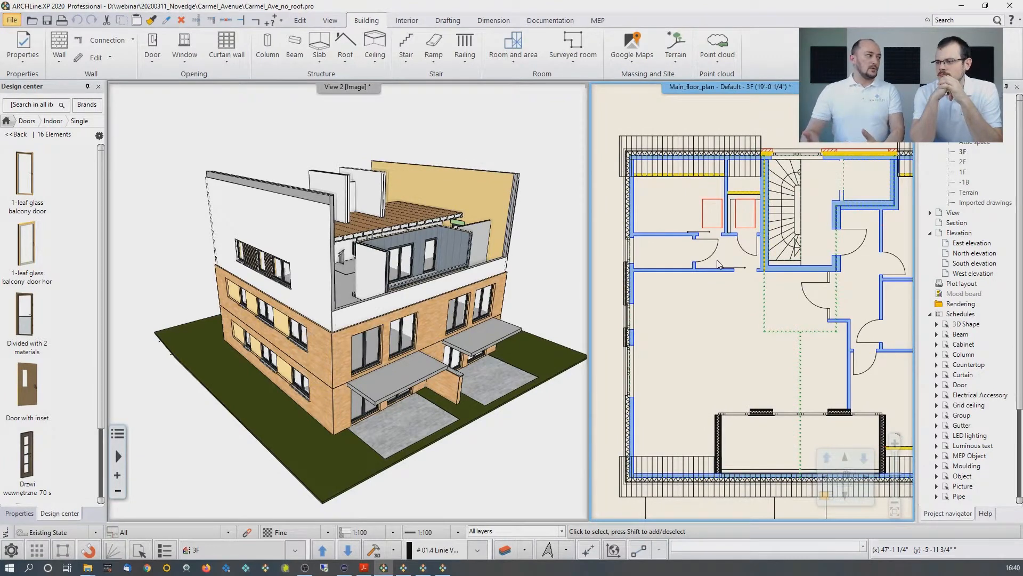
{"action": "scroll", "coordinate": [718, 264], "scroll_direction": "down", "scroll_amount": 3}
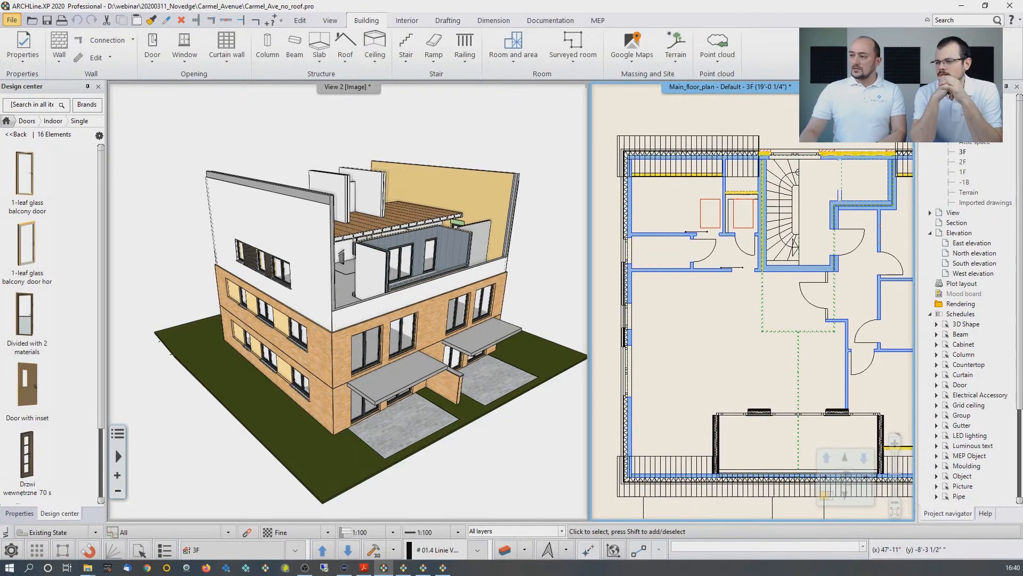
Review the list of building levels, switch the plan to the Roof level and display floor 3F beneath it as reference
{"action": "left_click", "coordinate": [266, 552]}
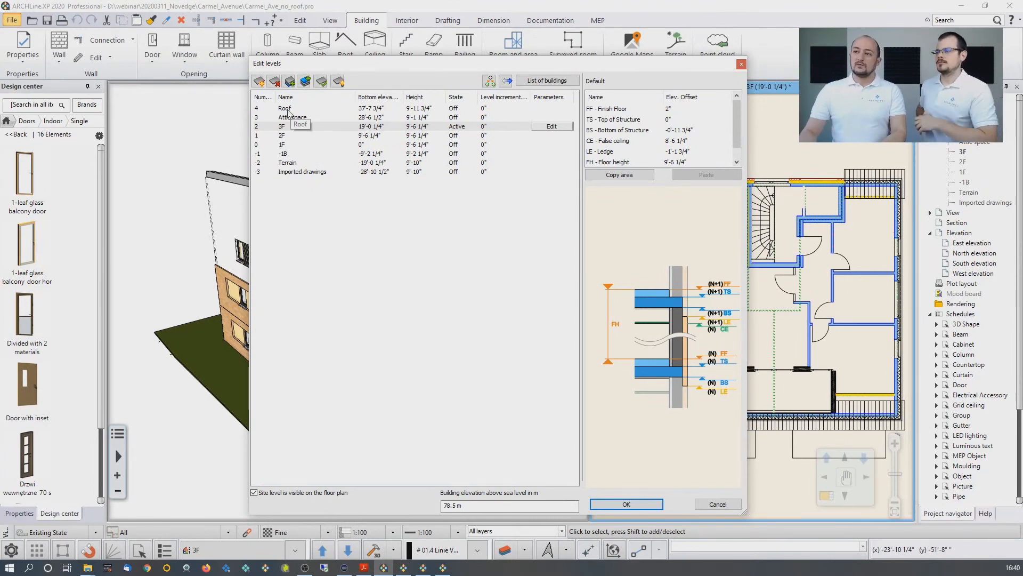
{"action": "key", "text": "Return"}
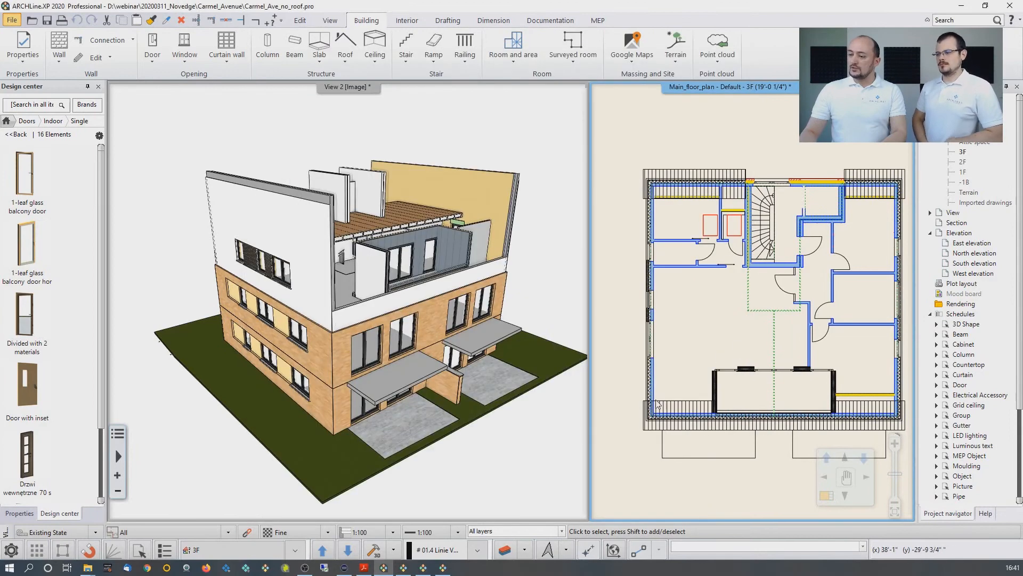
{"action": "left_click", "coordinate": [322, 551]}
{"action": "left_click", "coordinate": [321, 551]}
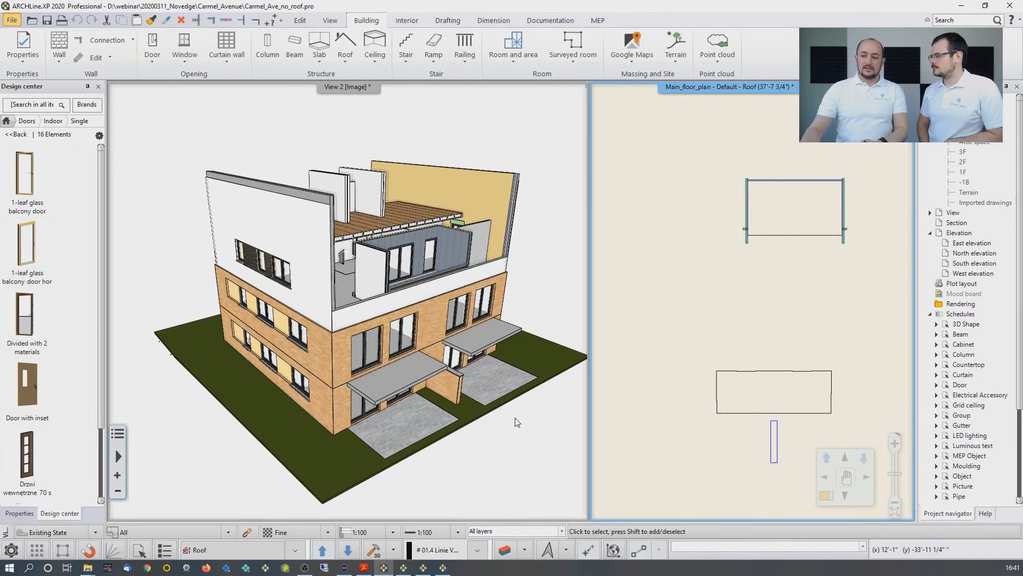
{"action": "left_click", "coordinate": [295, 550]}
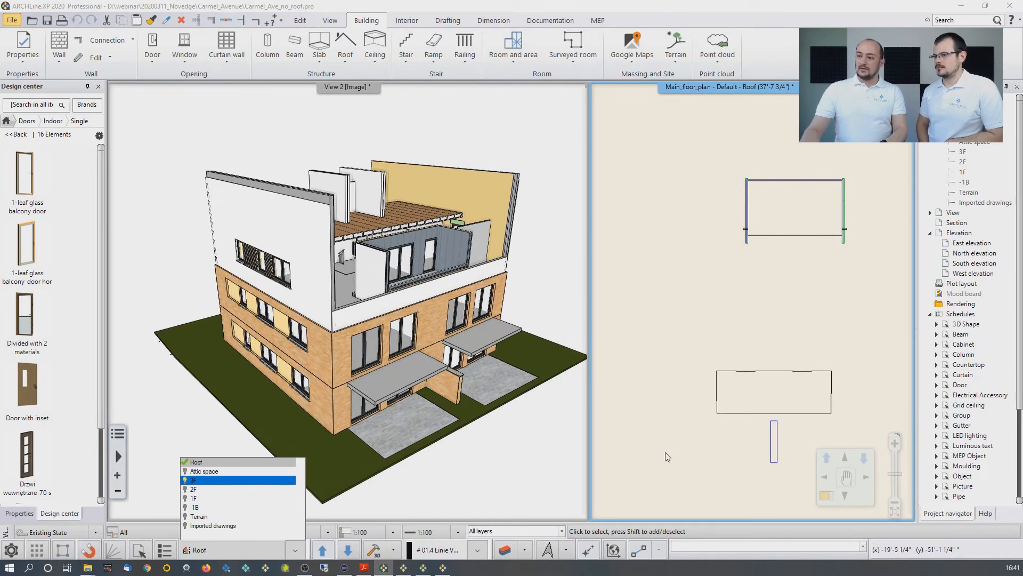
{"action": "left_click", "coordinate": [735, 326]}
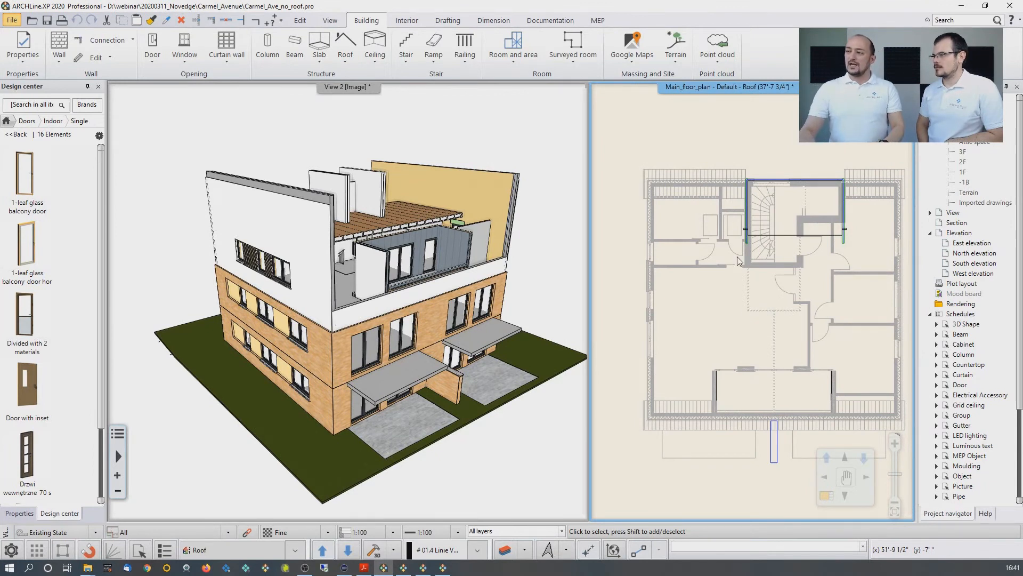
Start an open gable roof with its reference line along the stair-side outer wall face, from one building corner to the other
{"action": "left_click", "coordinate": [345, 50]}
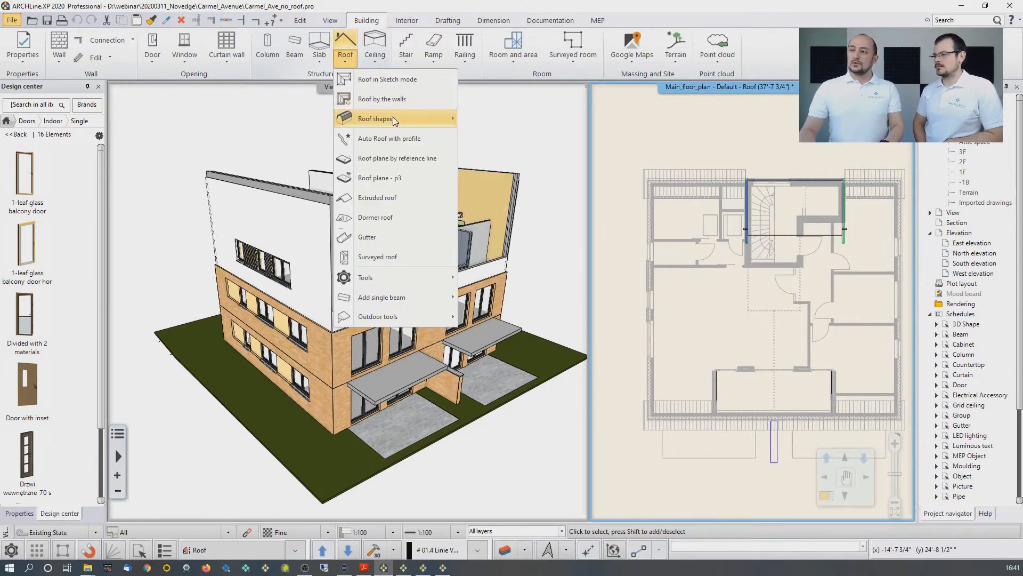
{"action": "mouse_move", "coordinate": [394, 117]}
{"action": "left_click", "coordinate": [500, 140]}
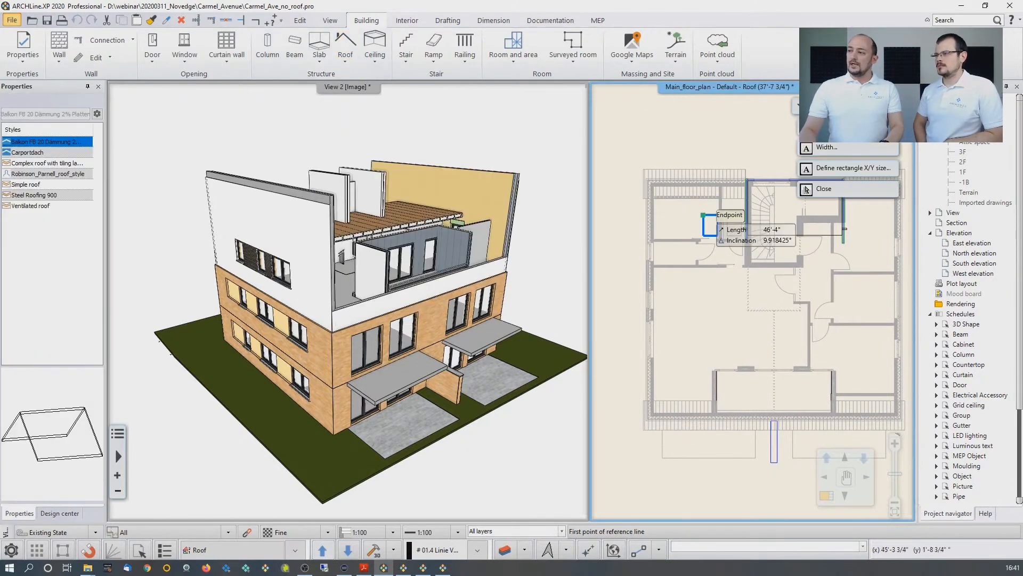
{"action": "scroll", "coordinate": [656, 187], "scroll_direction": "up", "scroll_amount": 5}
{"action": "left_click", "coordinate": [680, 252]}
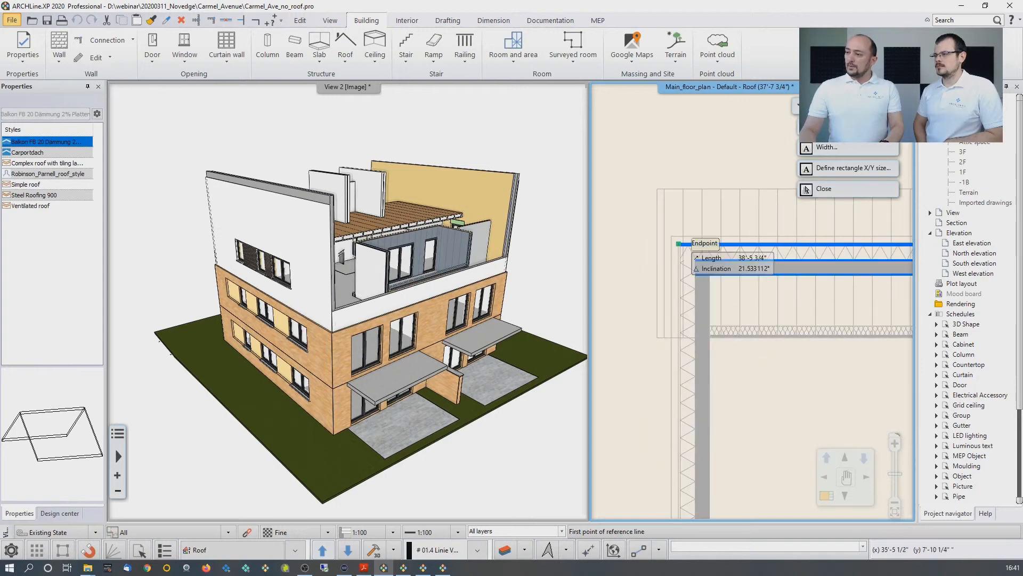
{"action": "scroll", "coordinate": [763, 275], "scroll_direction": "down", "scroll_amount": 2}
{"action": "scroll", "coordinate": [714, 255], "scroll_direction": "up", "scroll_amount": 5}
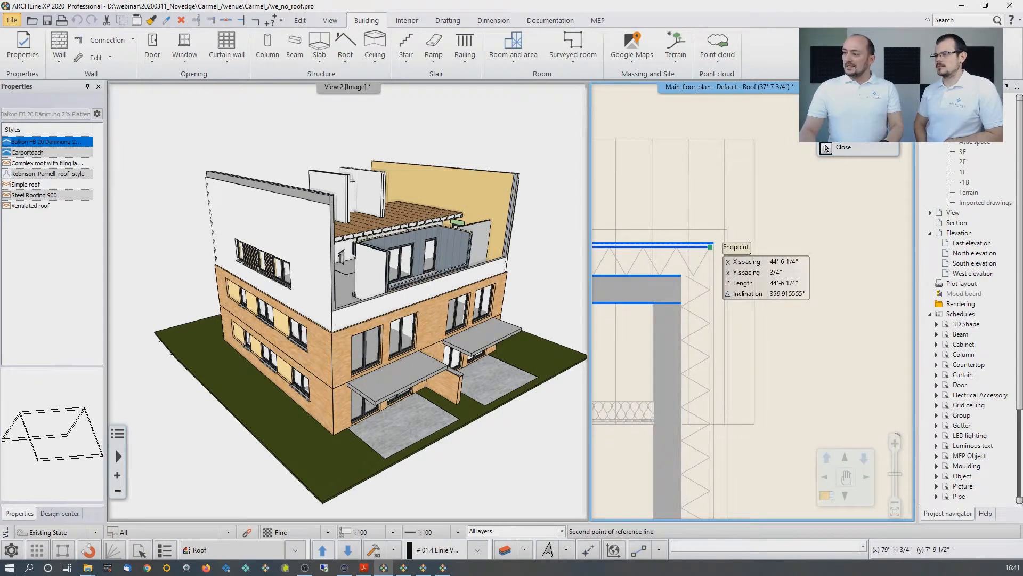
{"action": "left_click", "coordinate": [712, 245]}
Complete the open gable roof at the outer wall corner on the terrace side and regenerate the 3D model
{"action": "scroll", "coordinate": [736, 277], "scroll_direction": "down", "scroll_amount": 4}
{"action": "scroll", "coordinate": [730, 328], "scroll_direction": "down", "scroll_amount": 3}
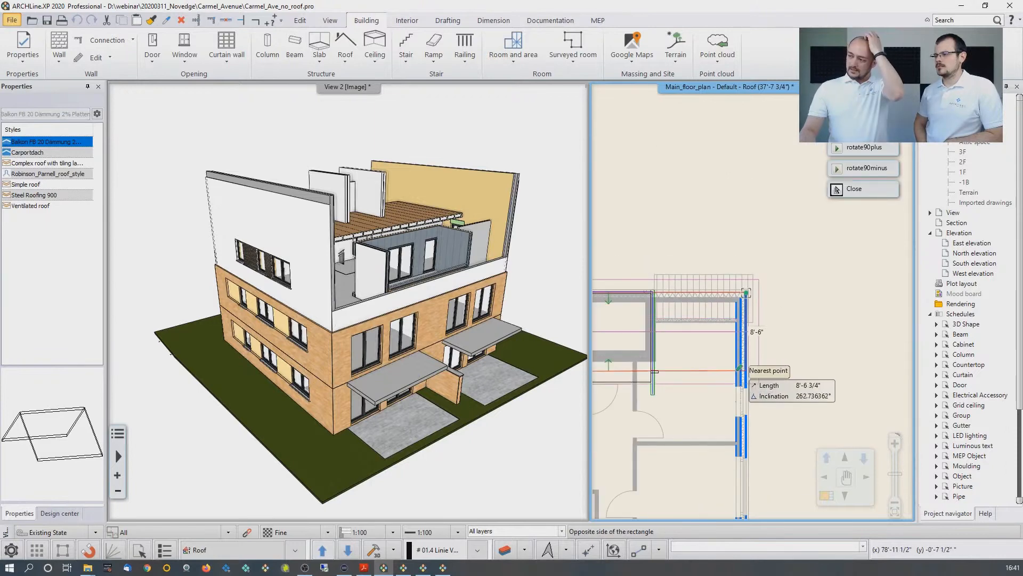
{"action": "scroll", "coordinate": [751, 326], "scroll_direction": "up", "scroll_amount": 4}
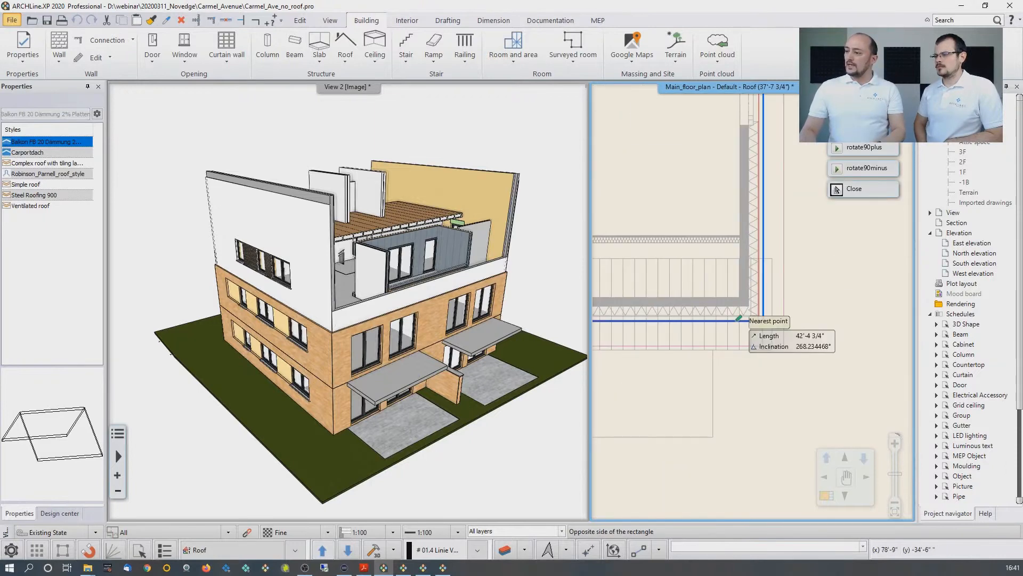
{"action": "scroll", "coordinate": [771, 312], "scroll_direction": "up", "scroll_amount": 3}
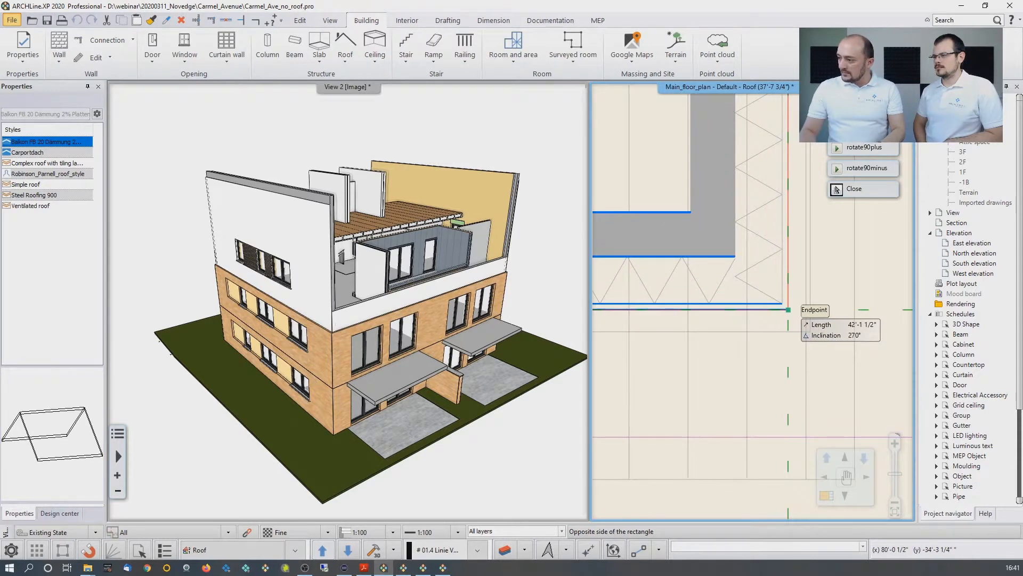
{"action": "left_click", "coordinate": [789, 309]}
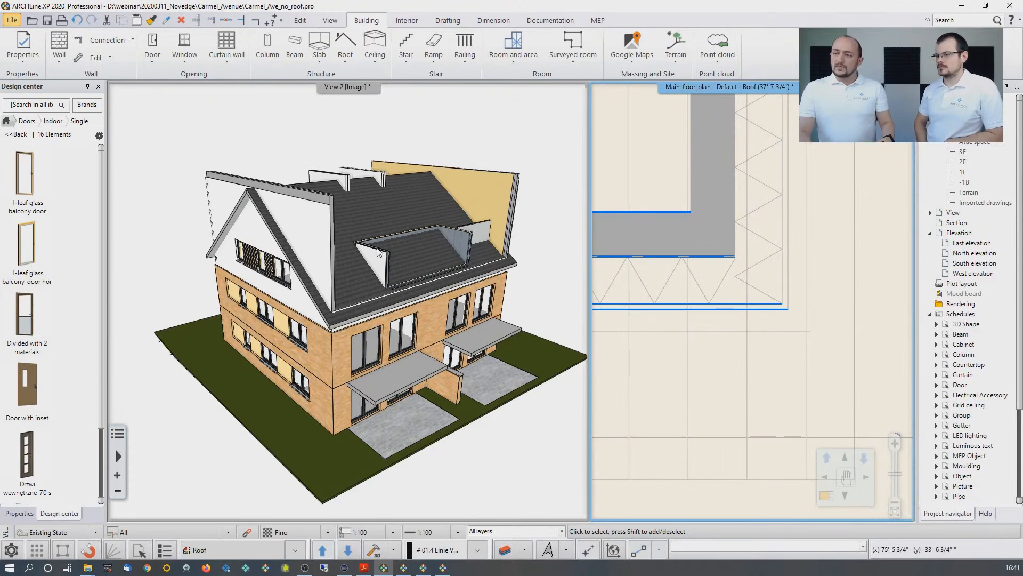
{"action": "middle_click", "coordinate": [712, 160]}
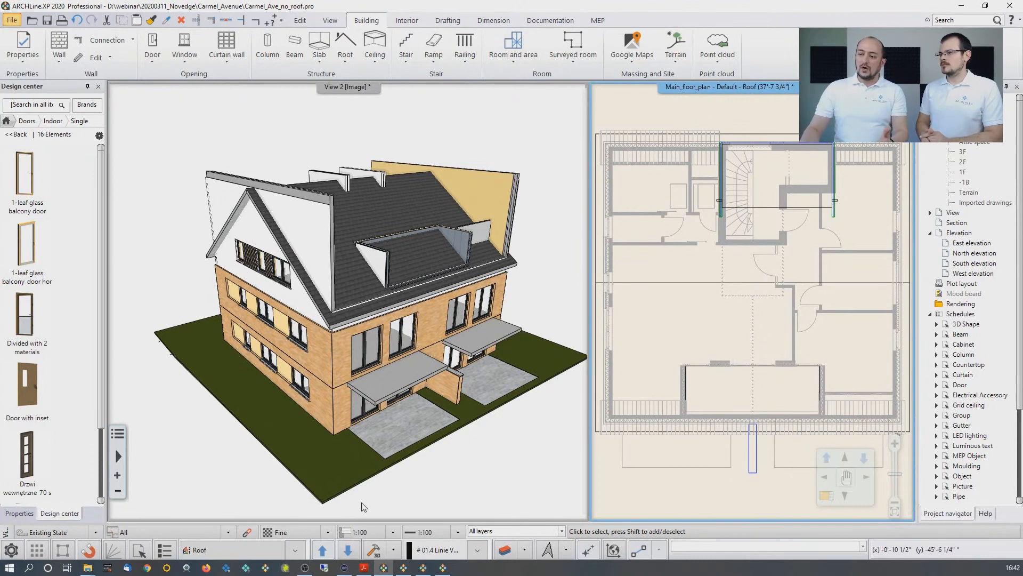
{"action": "left_click", "coordinate": [375, 553]}
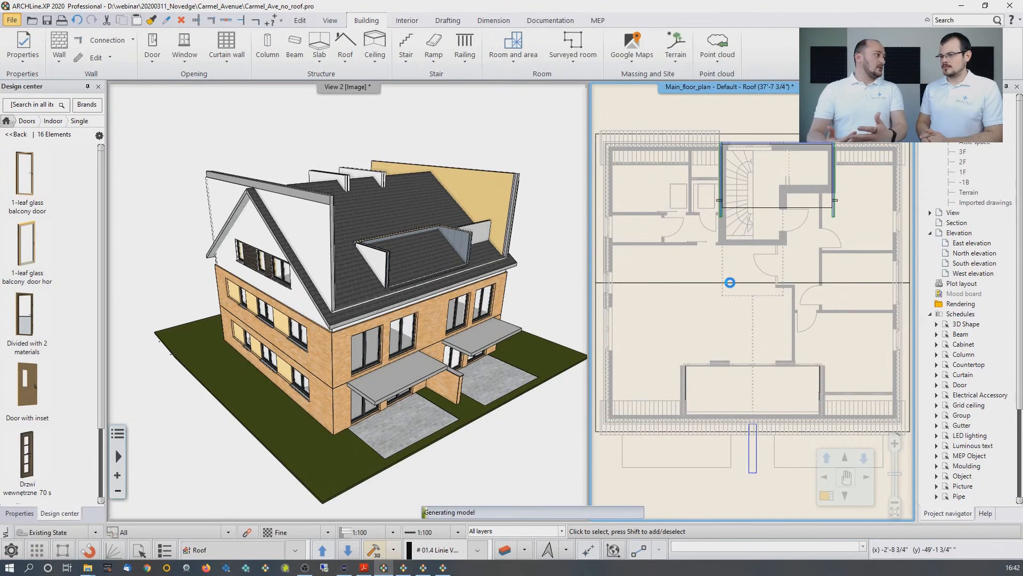
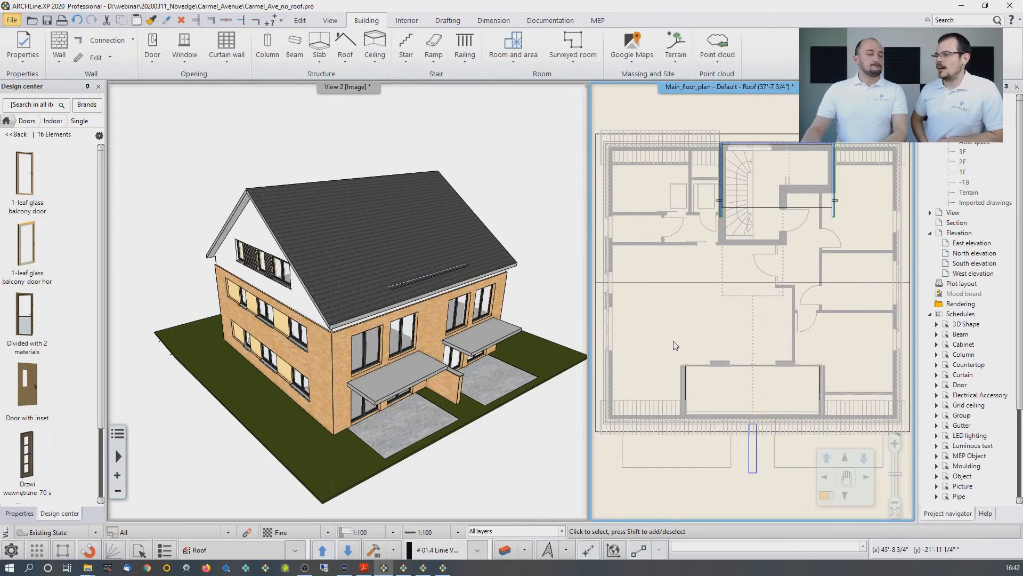
Examine the roof's general properties, pitch and shape, projection and cut settings and available styles, and close them without changes
{"action": "left_click", "coordinate": [673, 289]}
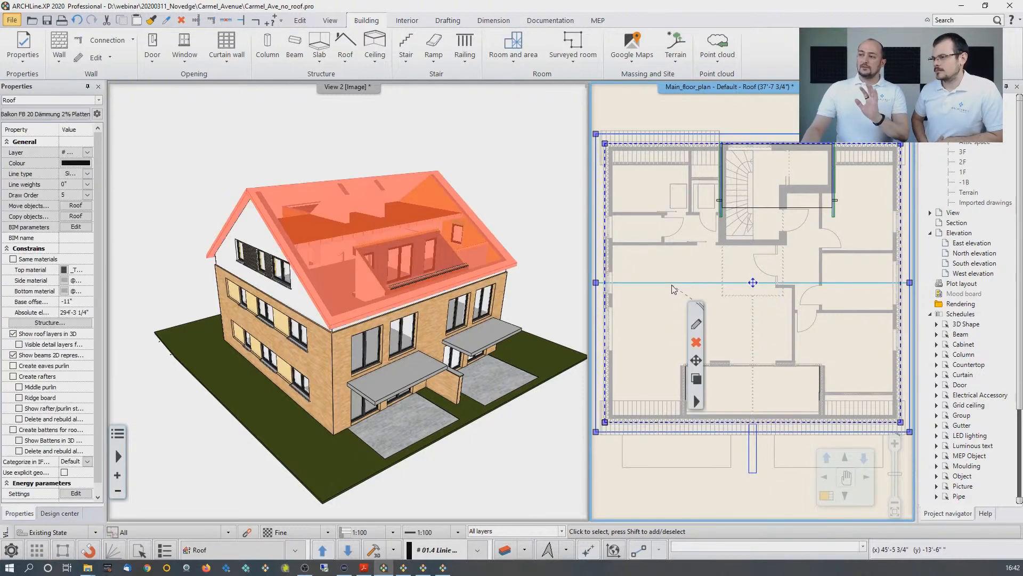
{"action": "left_click", "coordinate": [698, 327]}
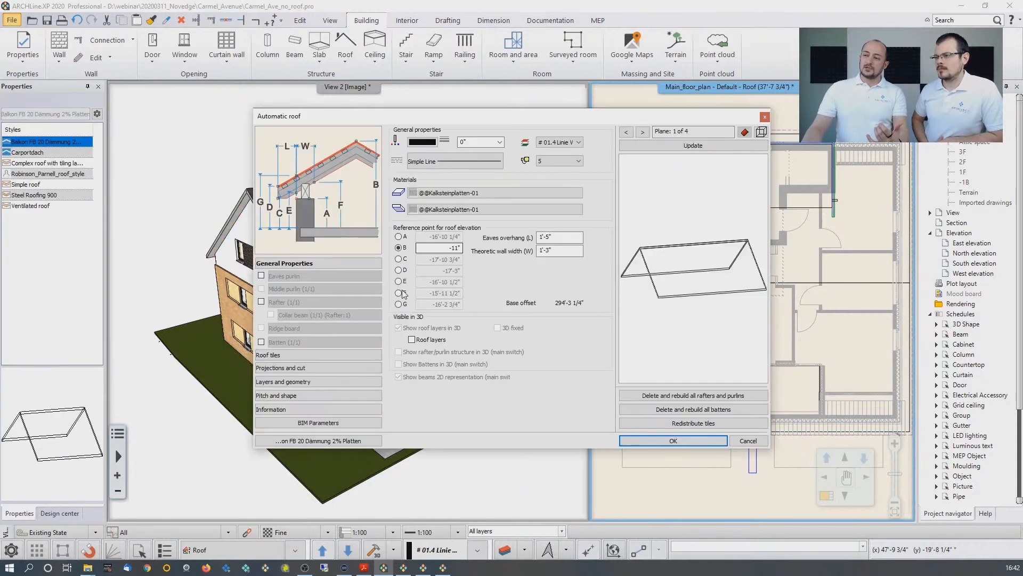
{"action": "left_click", "coordinate": [291, 395]}
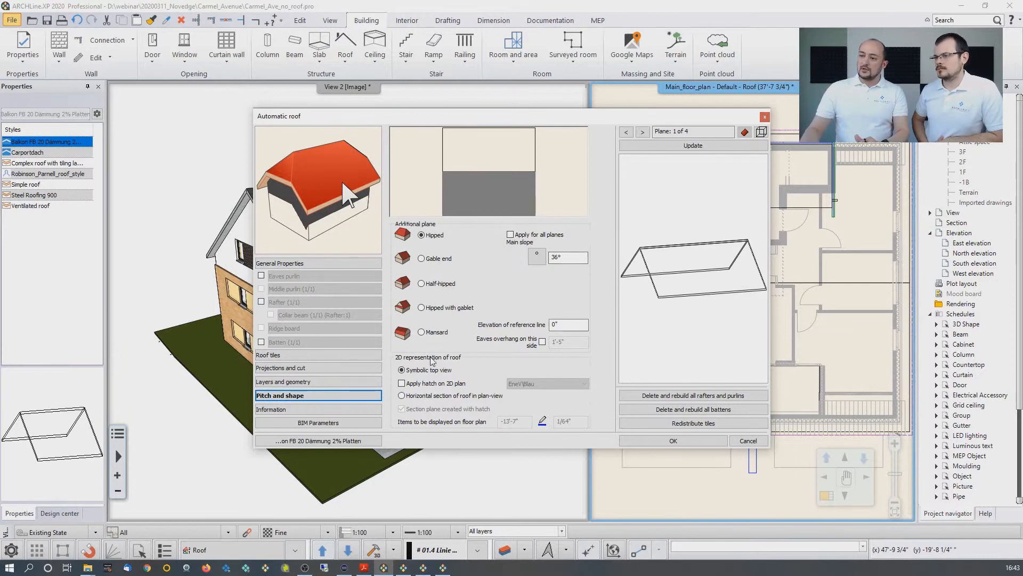
{"action": "left_click", "coordinate": [331, 368]}
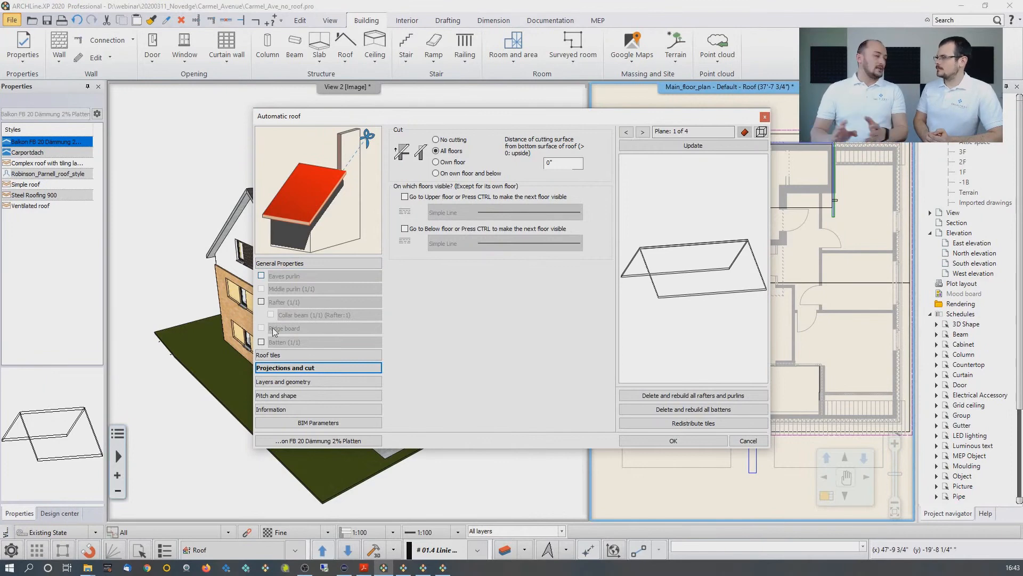
{"action": "left_click", "coordinate": [323, 441]}
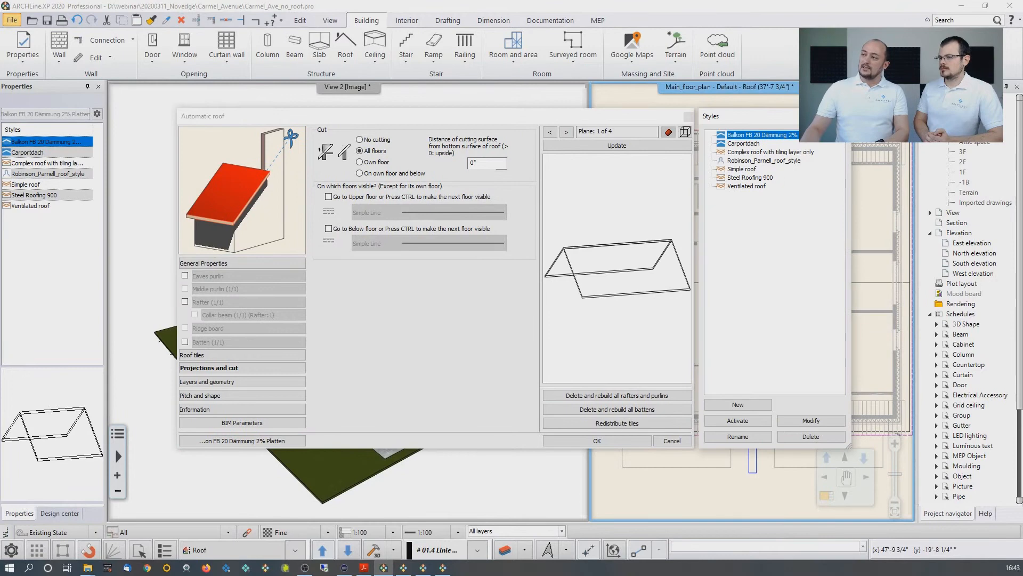
{"action": "left_click", "coordinate": [843, 116]}
{"action": "left_click", "coordinate": [688, 116]}
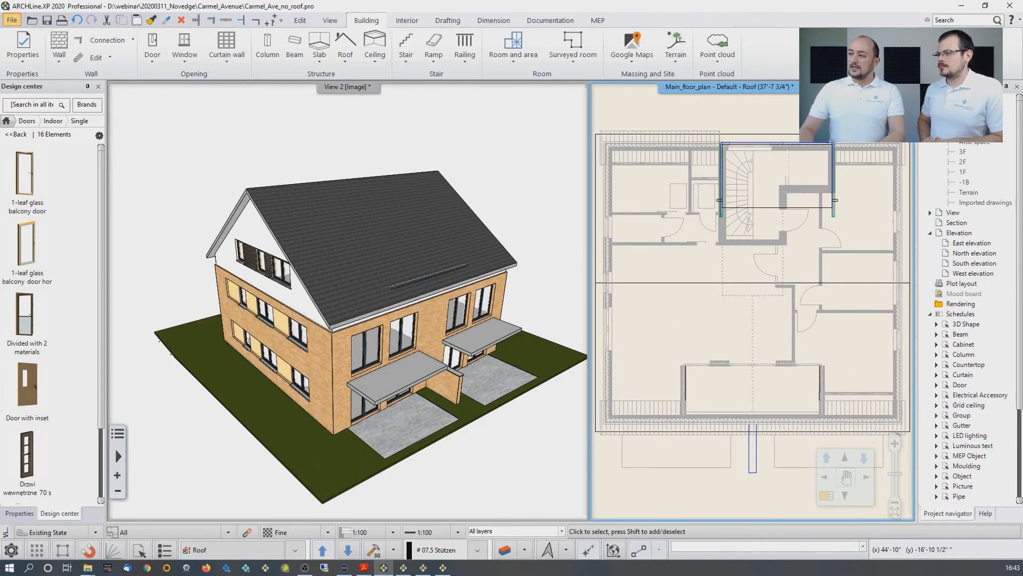
Start a hole in the gable roof with its first edge along the terrace's facade wall, from one side wall's inner face to the other
{"action": "left_click", "coordinate": [660, 289]}
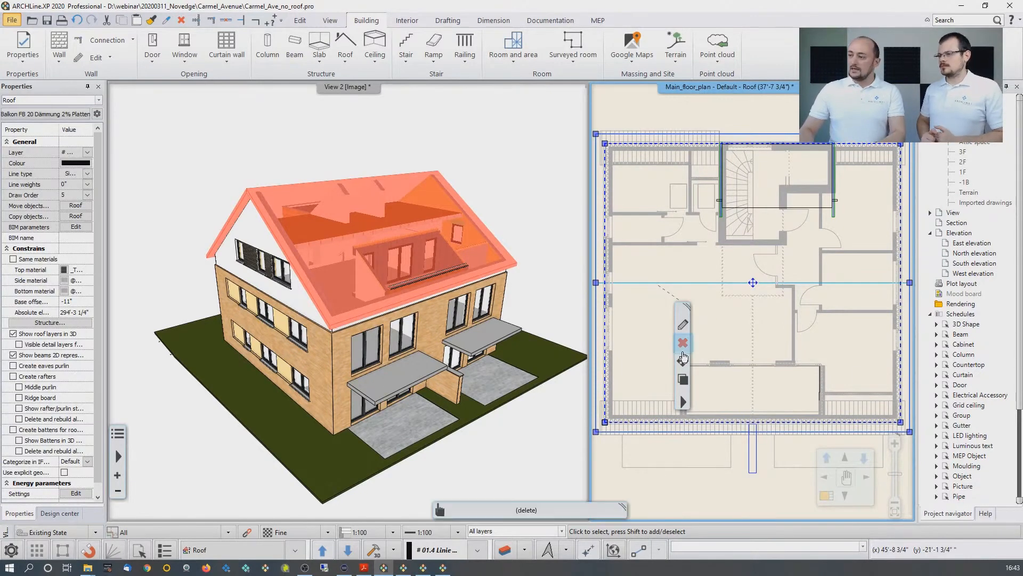
{"action": "left_click", "coordinate": [683, 404]}
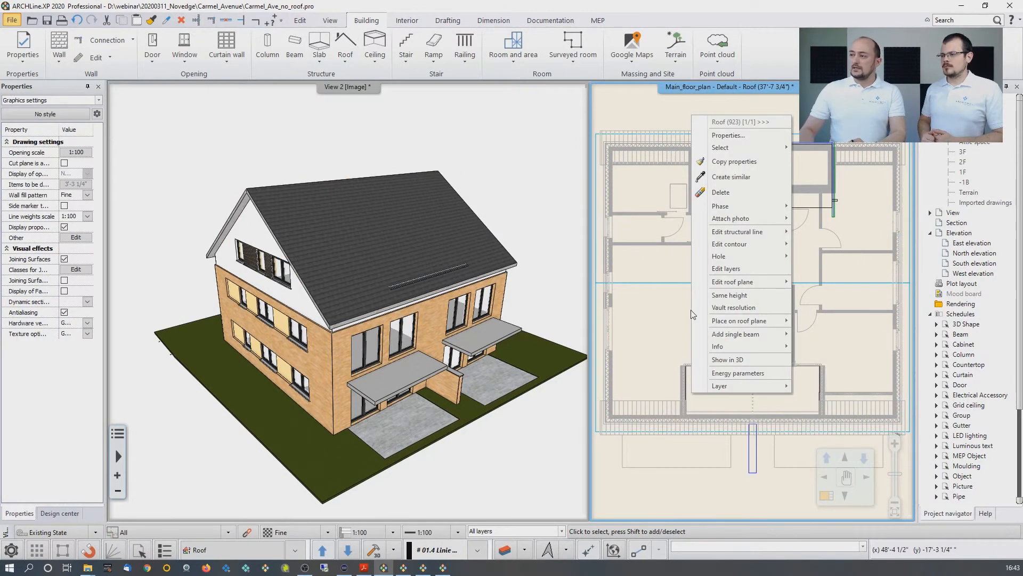
{"action": "mouse_move", "coordinate": [772, 261]}
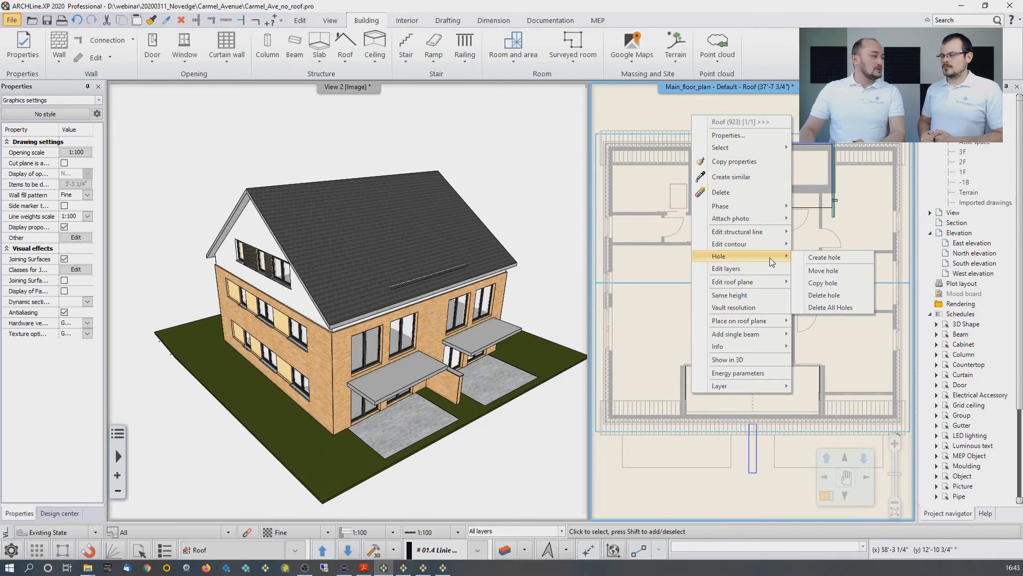
{"action": "left_click", "coordinate": [811, 258]}
{"action": "scroll", "coordinate": [714, 341], "scroll_direction": "up", "scroll_amount": 5}
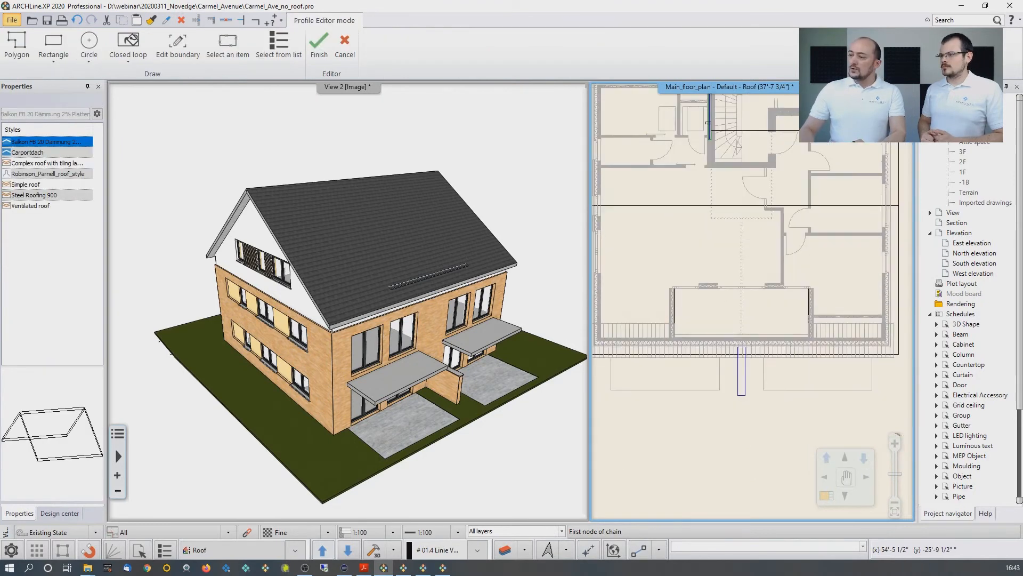
{"action": "scroll", "coordinate": [701, 303], "scroll_direction": "up", "scroll_amount": 2}
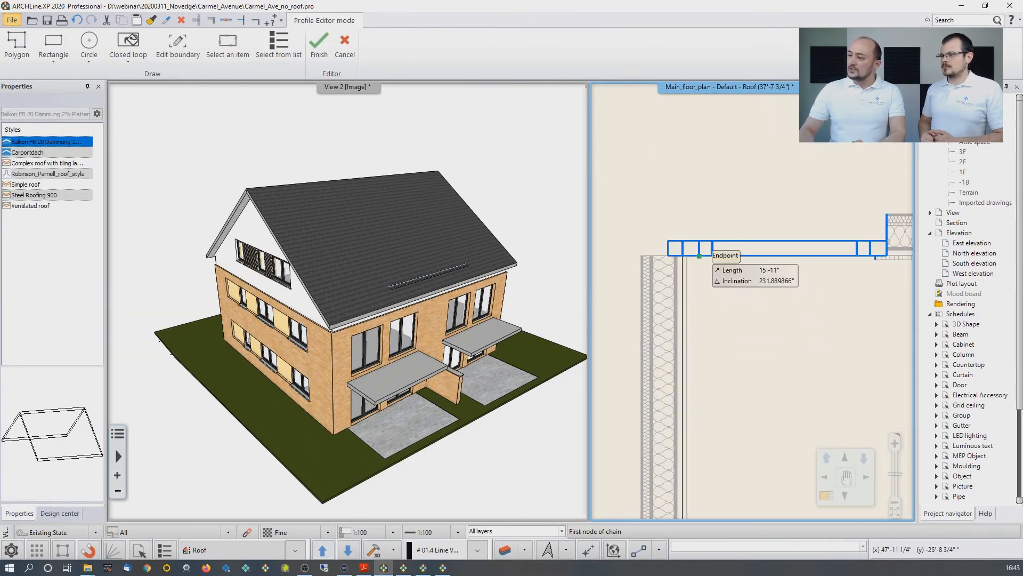
{"action": "left_click", "coordinate": [687, 256]}
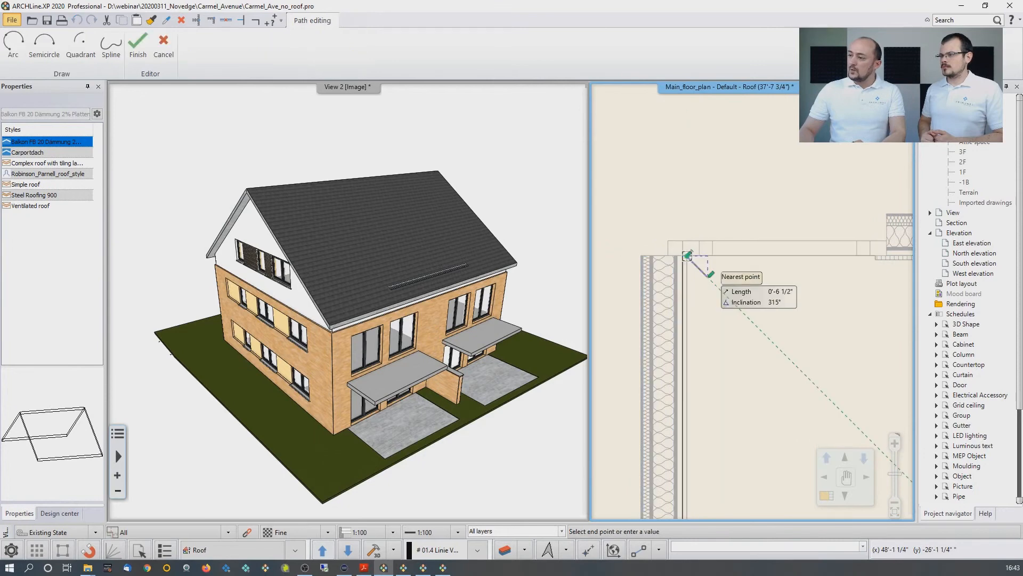
{"action": "scroll", "coordinate": [771, 277], "scroll_direction": "down", "scroll_amount": 3}
{"action": "scroll", "coordinate": [757, 272], "scroll_direction": "up", "scroll_amount": 5}
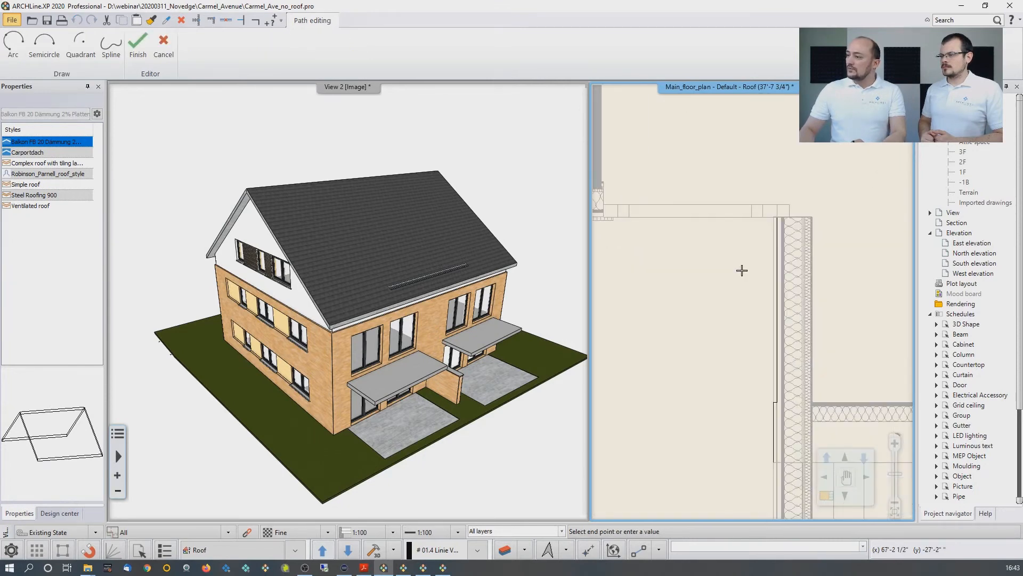
{"action": "left_click", "coordinate": [799, 204]}
Complete the roof hole's outline with two corners on the terrace's outer edge, cutting a rectangular opening over the terrace, and leave the command
{"action": "middle_click_drag", "start_coordinate": [758, 326], "coordinate": [768, 107]}
{"action": "middle_click_drag", "start_coordinate": [751, 299], "coordinate": [765, 146]}
{"action": "left_click", "coordinate": [814, 227]}
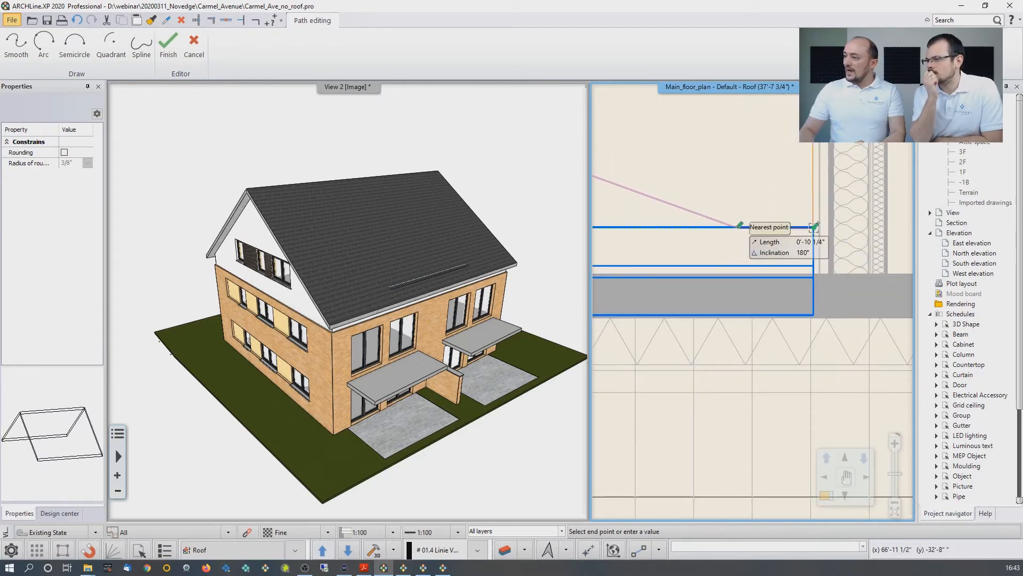
{"action": "scroll", "coordinate": [749, 306], "scroll_direction": "down", "scroll_amount": 5}
{"action": "middle_click_drag", "start_coordinate": [608, 260], "coordinate": [782, 283]}
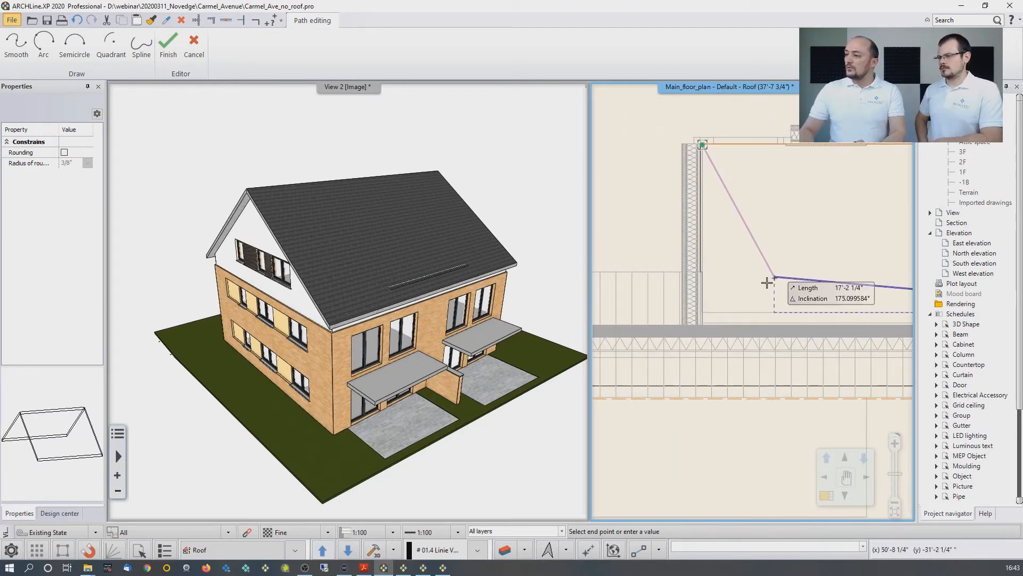
{"action": "scroll", "coordinate": [743, 301], "scroll_direction": "up", "scroll_amount": 4}
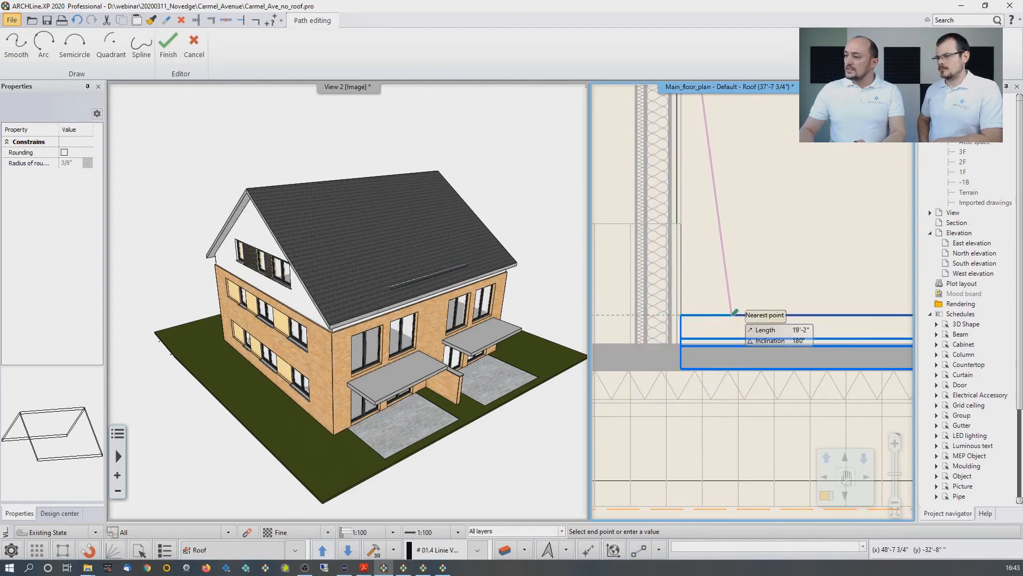
{"action": "left_click", "coordinate": [681, 315]}
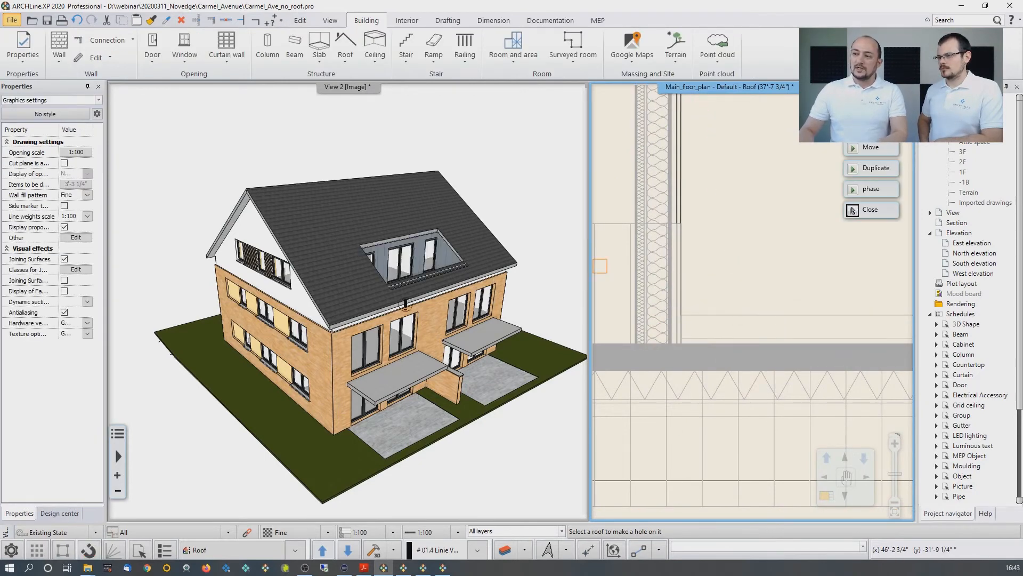
{"action": "key", "text": "Escape"}
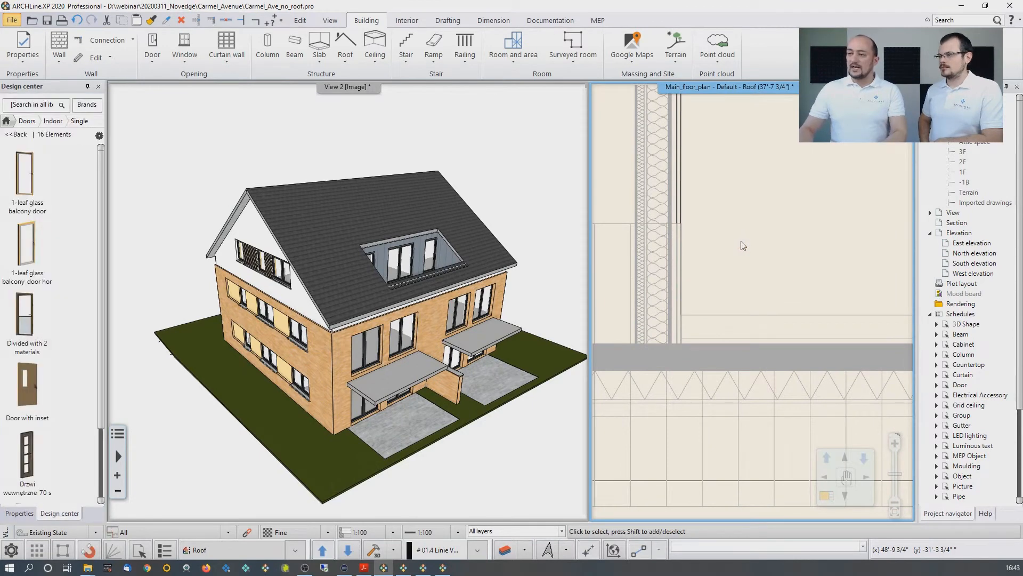
Try to insert a node in the roof's stair-side eave edge, placing it at the stairwell wall corner inside the building
{"action": "scroll", "coordinate": [744, 246], "scroll_direction": "down", "scroll_amount": 3}
{"action": "middle_click_drag", "start_coordinate": [745, 196], "coordinate": [746, 313]}
{"action": "middle_click_drag", "start_coordinate": [348, 266], "coordinate": [369, 276]}
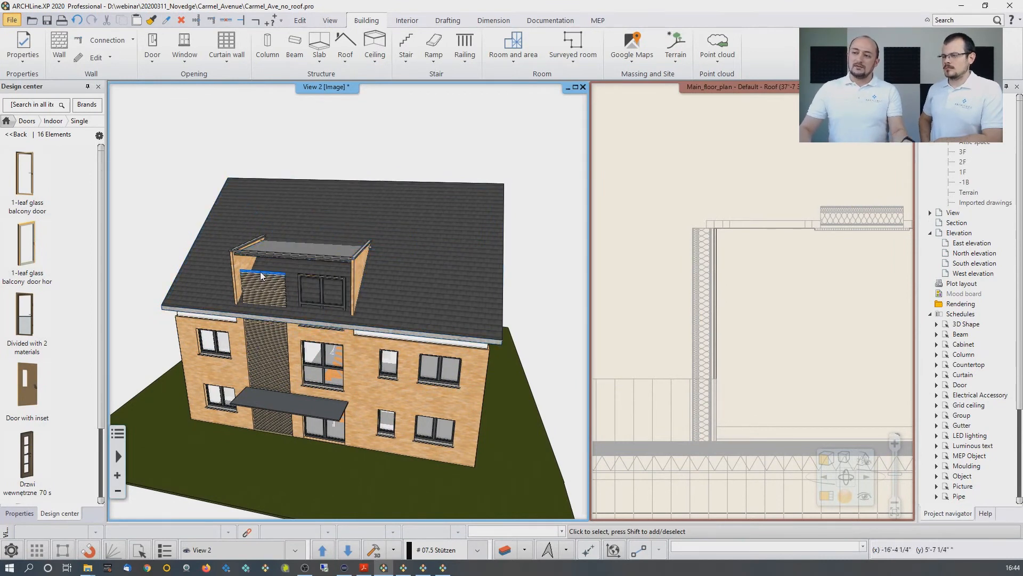
{"action": "middle_click_drag", "start_coordinate": [261, 275], "coordinate": [395, 252]}
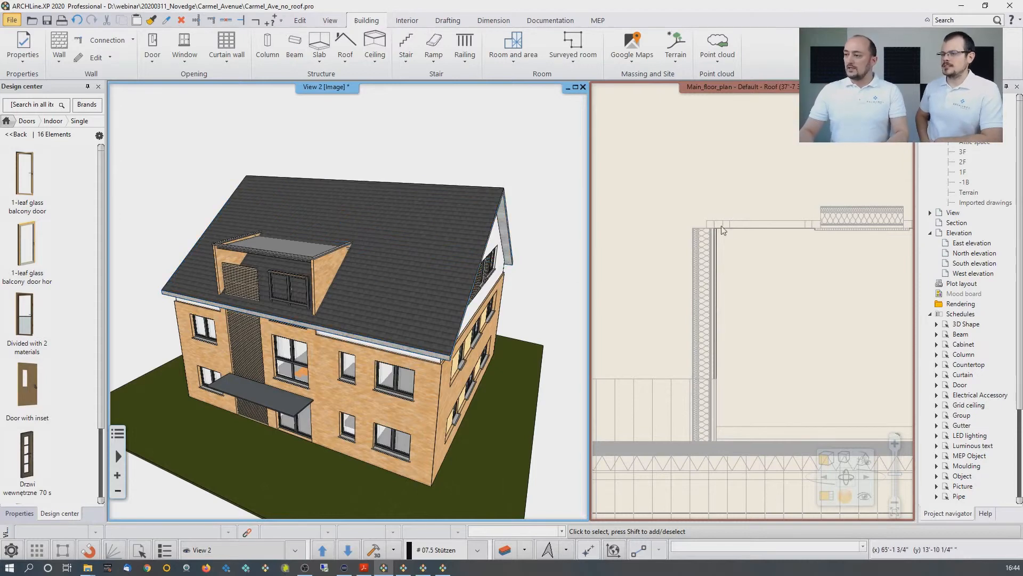
{"action": "left_click", "coordinate": [739, 228]}
{"action": "scroll", "coordinate": [740, 228], "scroll_direction": "down", "scroll_amount": 5}
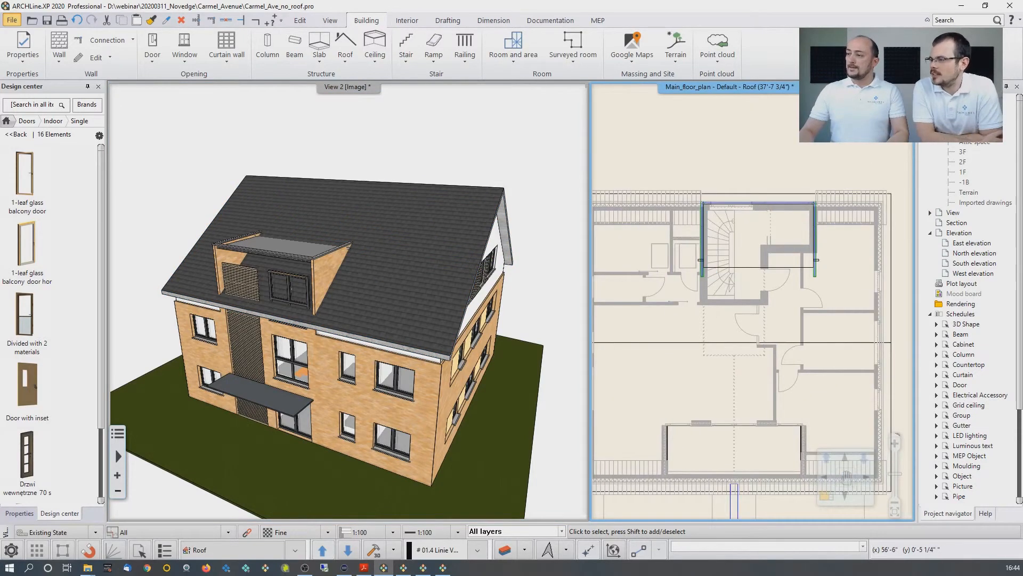
{"action": "scroll", "coordinate": [710, 265], "scroll_direction": "up", "scroll_amount": 2}
{"action": "left_click", "coordinate": [712, 244]}
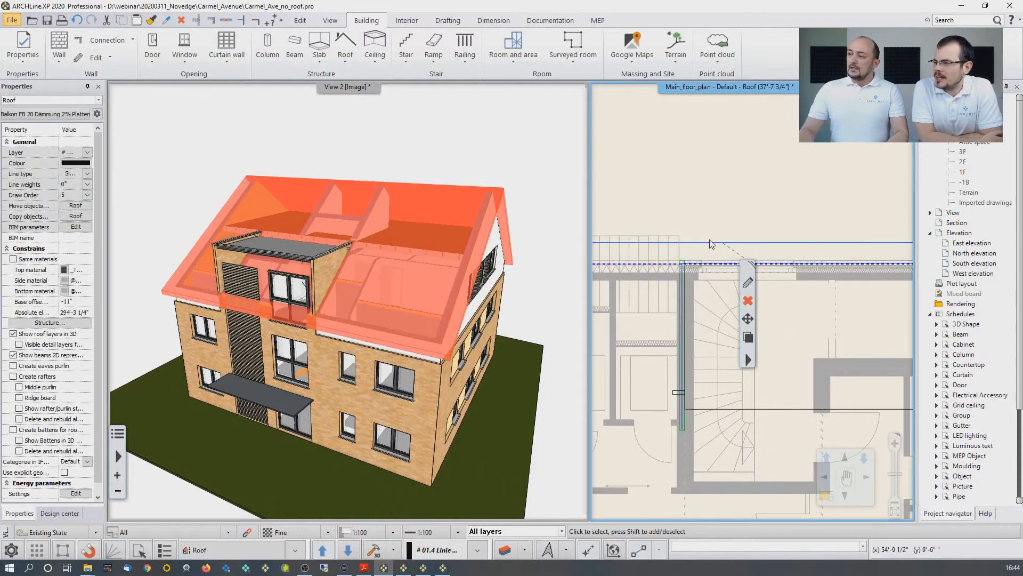
{"action": "mouse_move", "coordinate": [712, 246]}
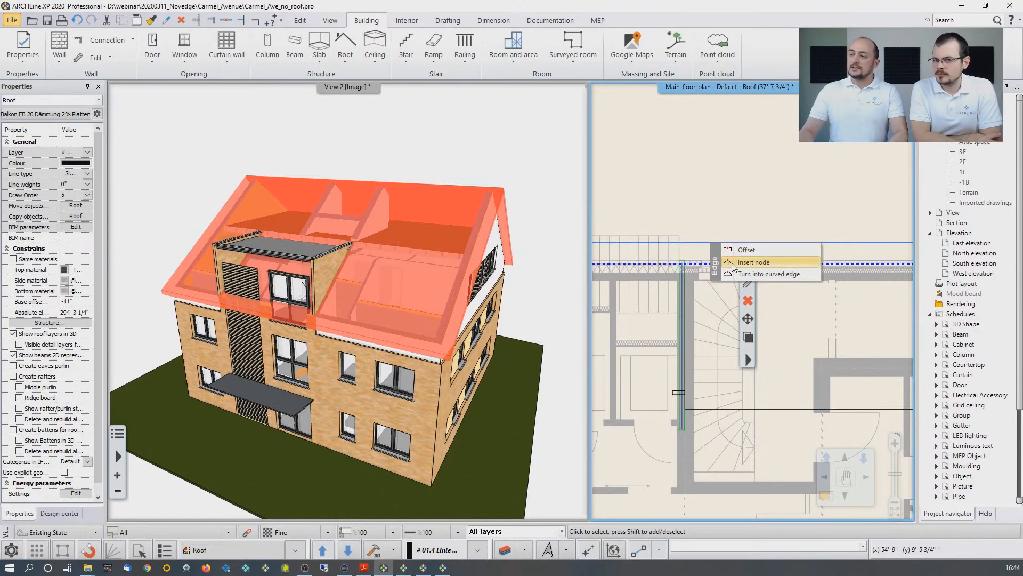
{"action": "left_click", "coordinate": [751, 262]}
{"action": "scroll", "coordinate": [732, 304], "scroll_direction": "up", "scroll_amount": 2}
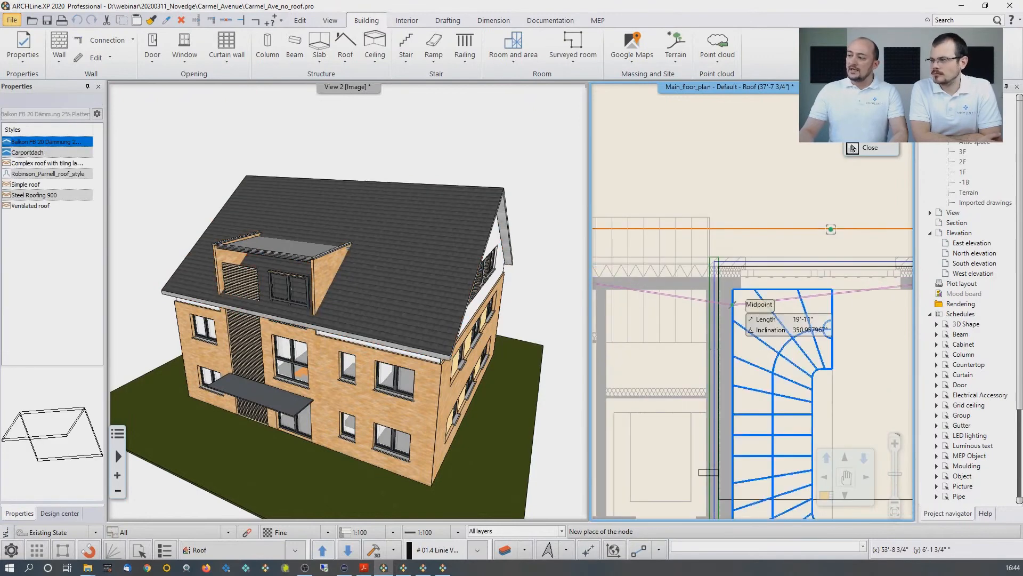
{"action": "scroll", "coordinate": [732, 305], "scroll_direction": "up", "scroll_amount": 2}
{"action": "left_click", "coordinate": [694, 270]}
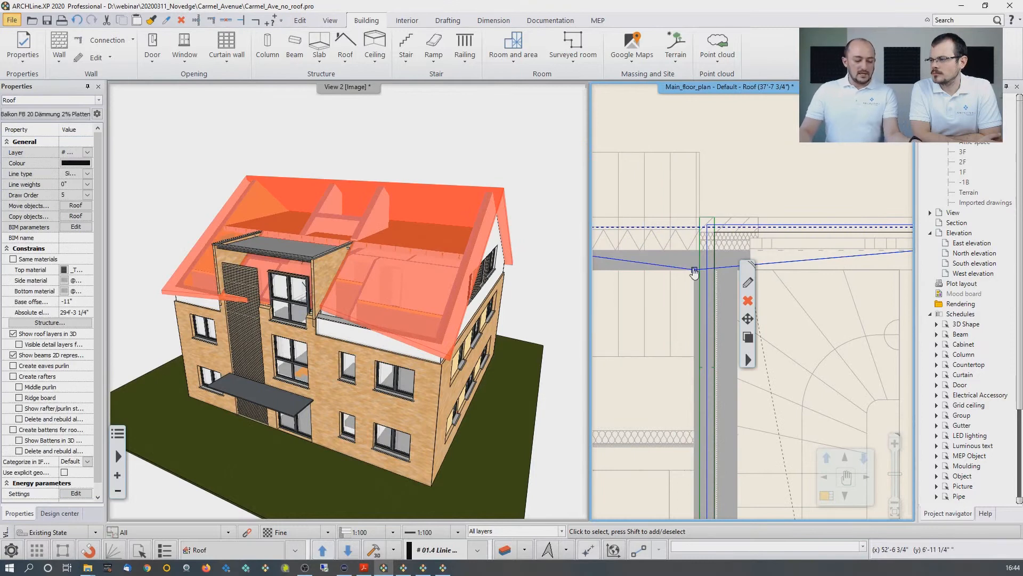
{"action": "key", "text": "ctrl+z"}
Insert a node on the roof's stair-side eave edge, in line with the outer face of the stairwell's side wall next to the stairs
{"action": "left_click", "coordinate": [754, 173]}
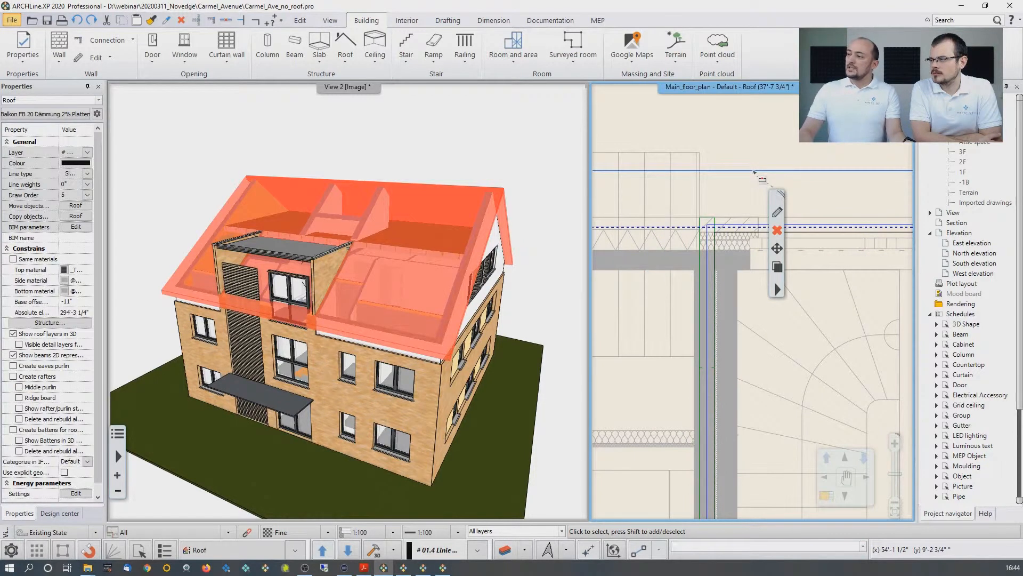
{"action": "mouse_move", "coordinate": [754, 173]}
{"action": "left_click", "coordinate": [781, 196]}
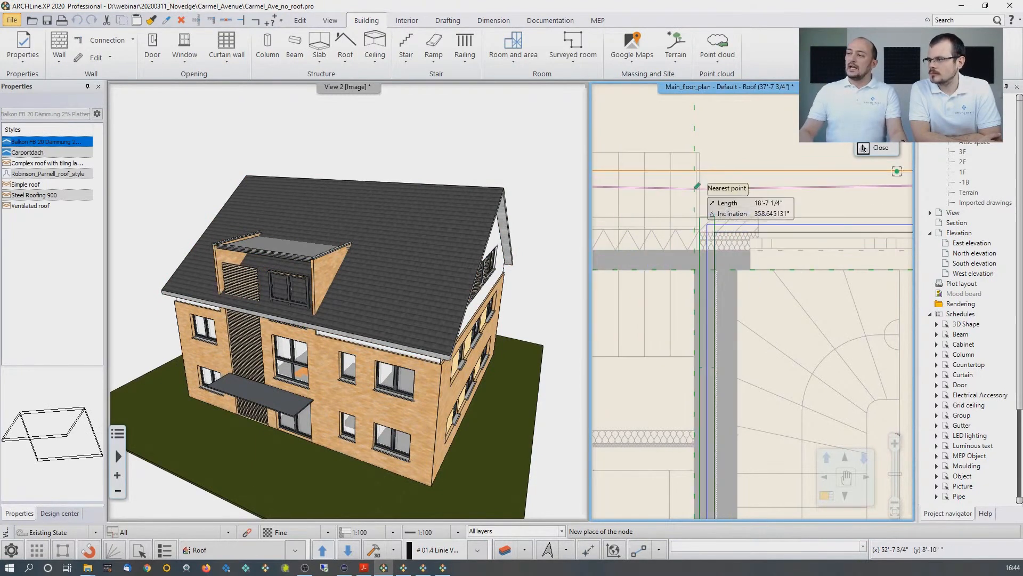
{"action": "left_click", "coordinate": [694, 170]}
{"action": "scroll", "coordinate": [793, 185], "scroll_direction": "down", "scroll_amount": 2}
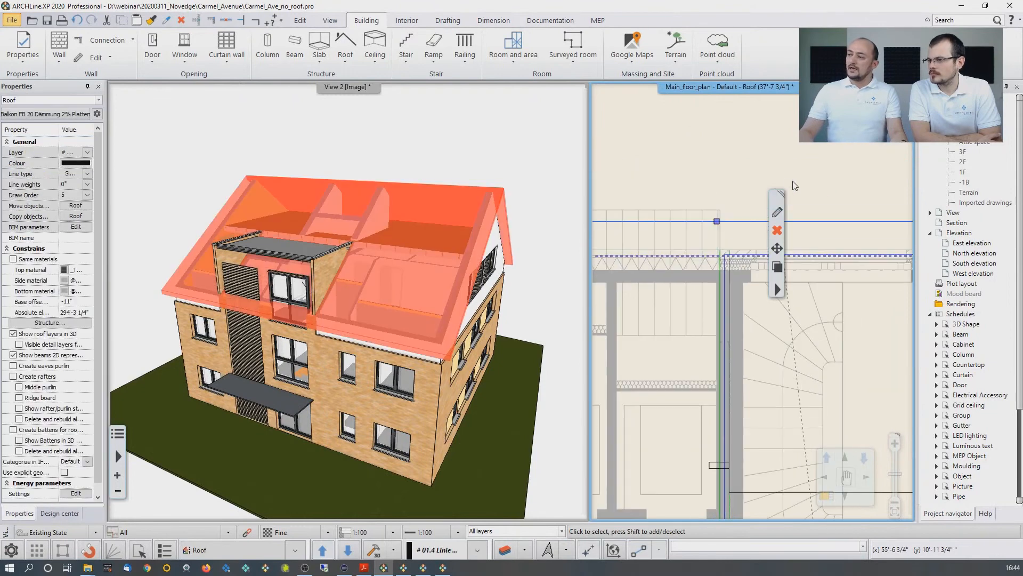
Insert a second node on the same eave edge, aligned with the outer face of the stairwell's opposite side wall
{"action": "middle_click_drag", "start_coordinate": [906, 180], "coordinate": [709, 154]}
{"action": "middle_click_drag", "start_coordinate": [807, 178], "coordinate": [707, 178]}
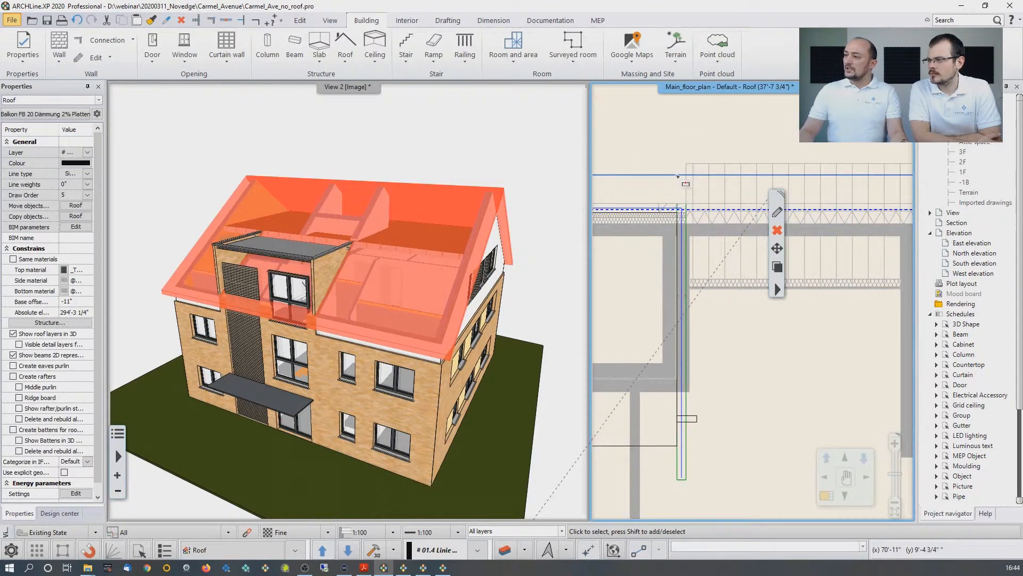
{"action": "left_click", "coordinate": [677, 174]}
{"action": "left_click", "coordinate": [711, 194]}
{"action": "scroll", "coordinate": [724, 266], "scroll_direction": "up", "scroll_amount": 2}
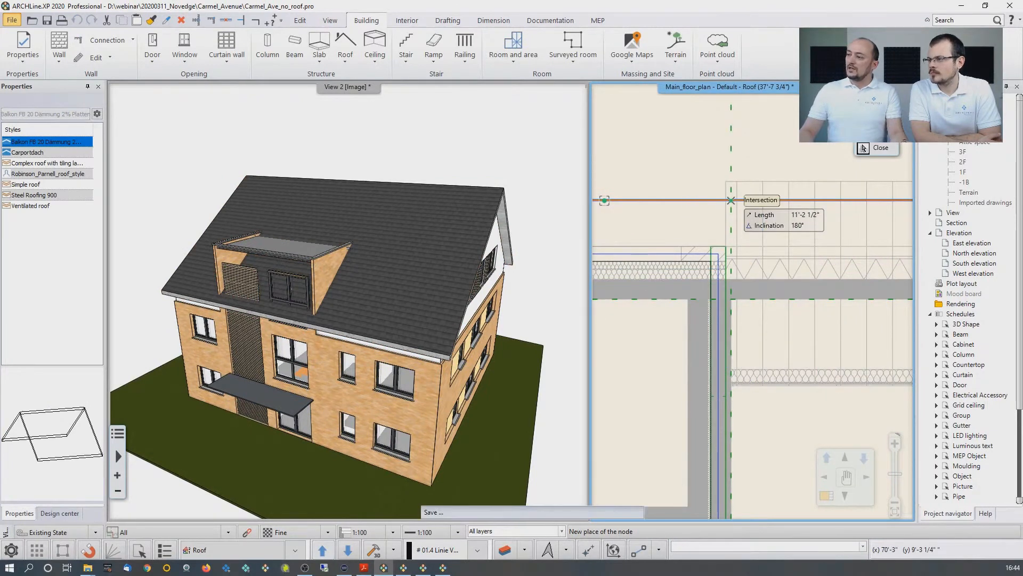
{"action": "left_click", "coordinate": [730, 200]}
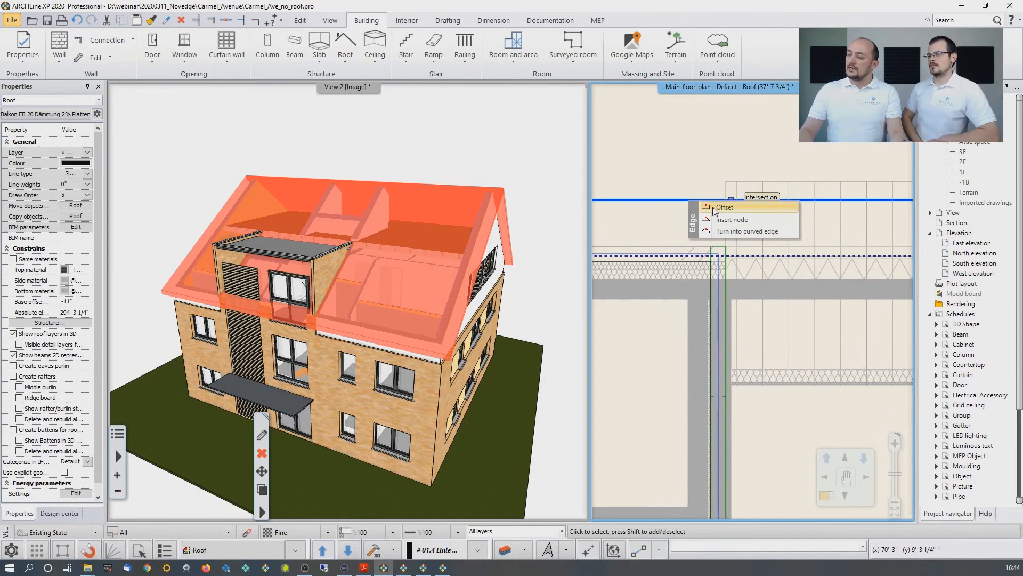
Offset the eave edge between the two nodes inward to the stairwell's interior wall face, recessing the roof around the stairwell, and deselect the roof
{"action": "left_click", "coordinate": [712, 207]}
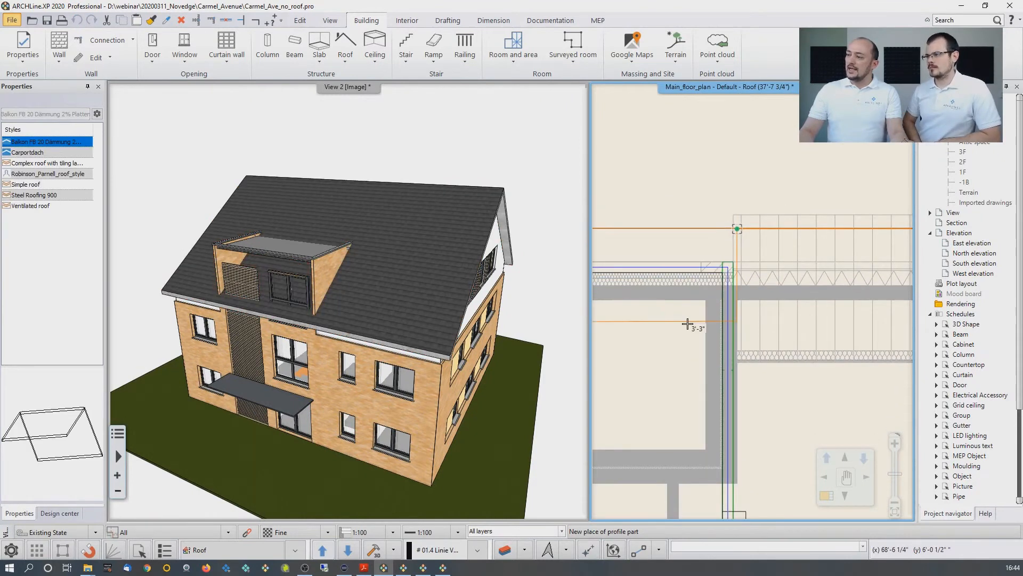
{"action": "middle_click_drag", "start_coordinate": [695, 326], "coordinate": [715, 199]}
{"action": "left_click", "coordinate": [727, 356]}
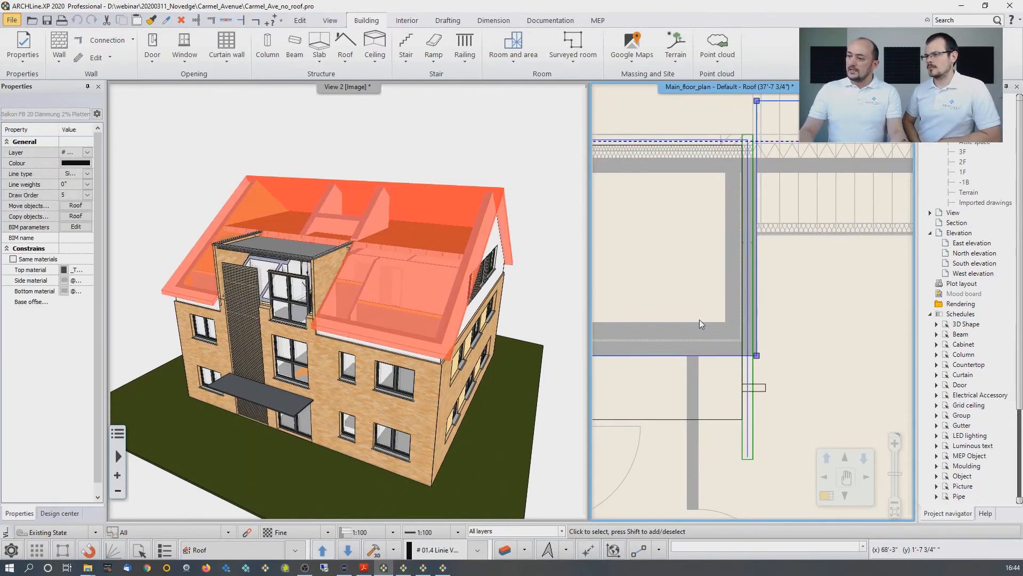
{"action": "left_click", "coordinate": [695, 275]}
{"action": "left_click", "coordinate": [677, 285]}
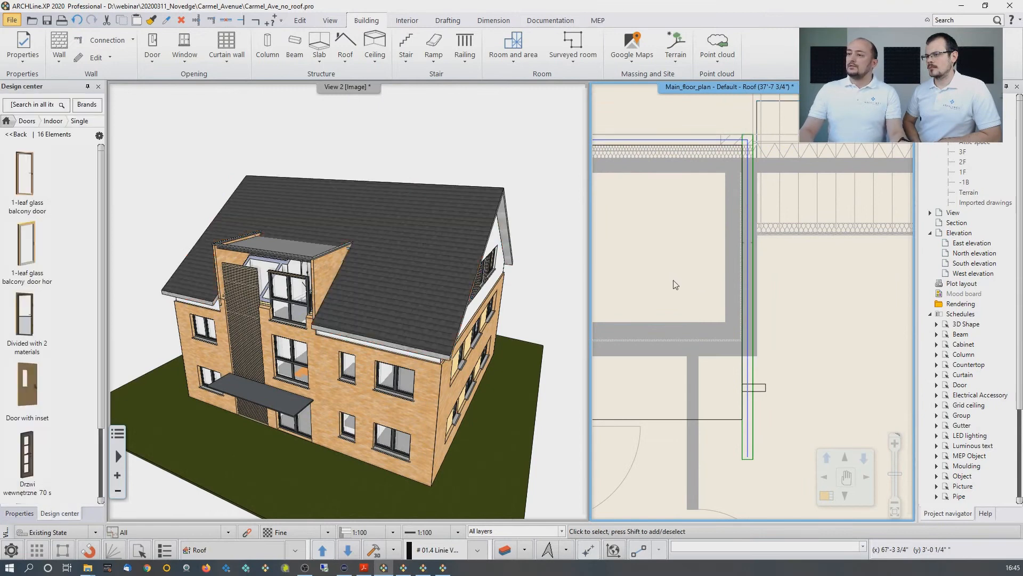
Regenerate the 3D model with the whole floor plan in view
{"action": "middle_click_drag", "start_coordinate": [344, 286], "coordinate": [380, 290]}
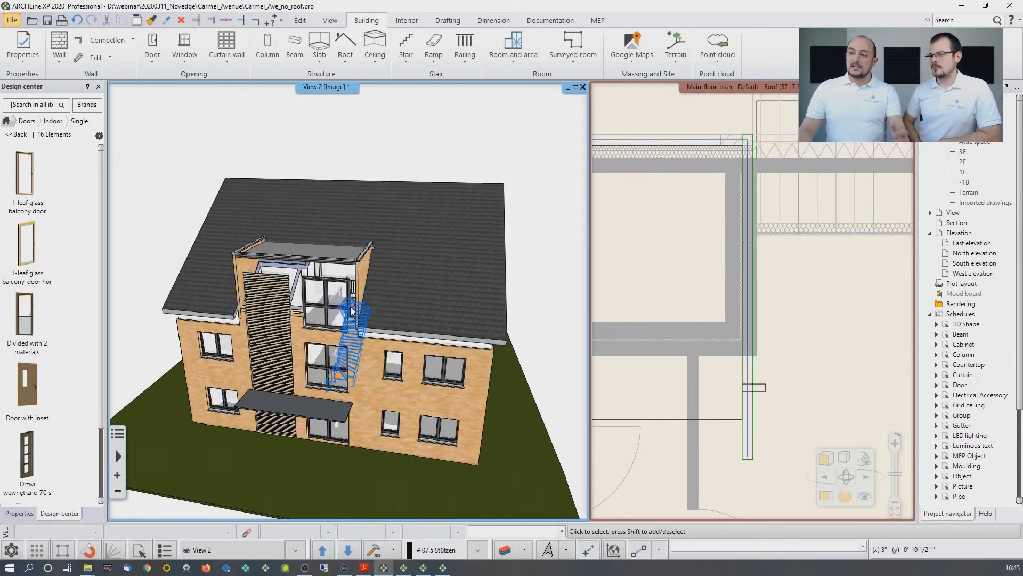
{"action": "left_click", "coordinate": [702, 339]}
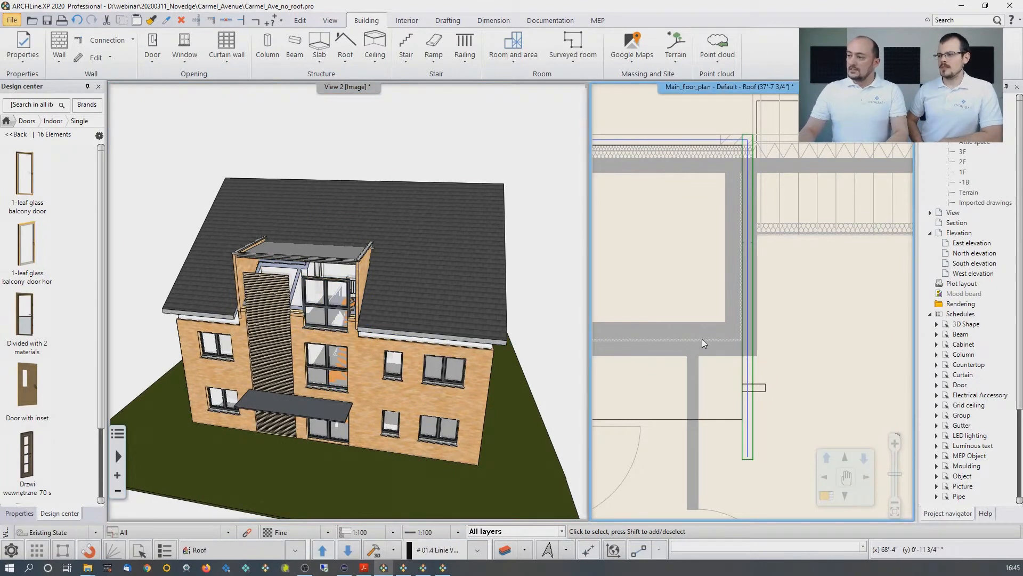
{"action": "middle_click", "coordinate": [702, 339]}
{"action": "middle_click", "coordinate": [702, 339]}
{"action": "left_click", "coordinate": [379, 554]}
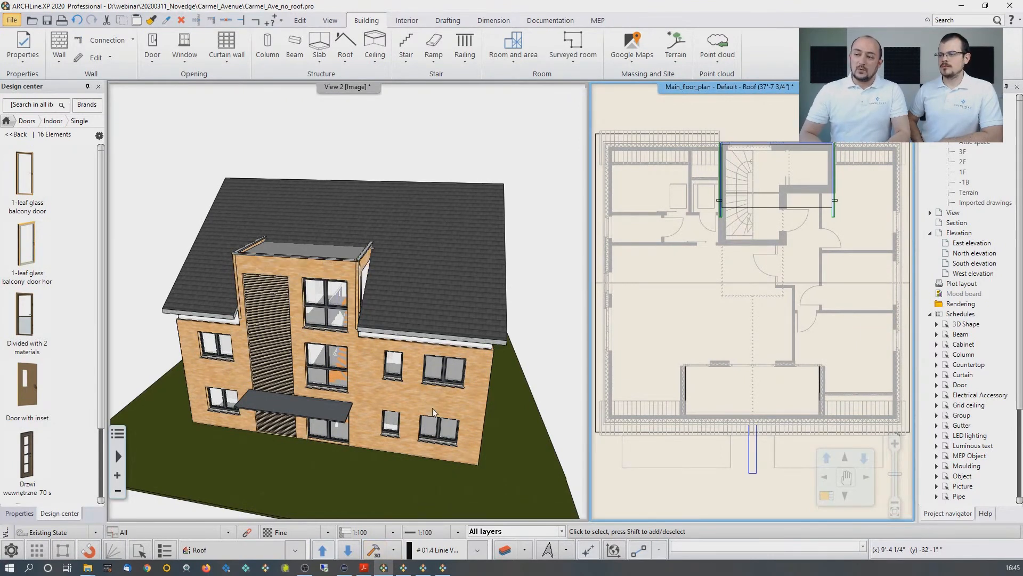
Start a roof window on the stair-side roof plane that is recessed around the stairwell
{"action": "middle_click_drag", "start_coordinate": [299, 316], "coordinate": [320, 290]}
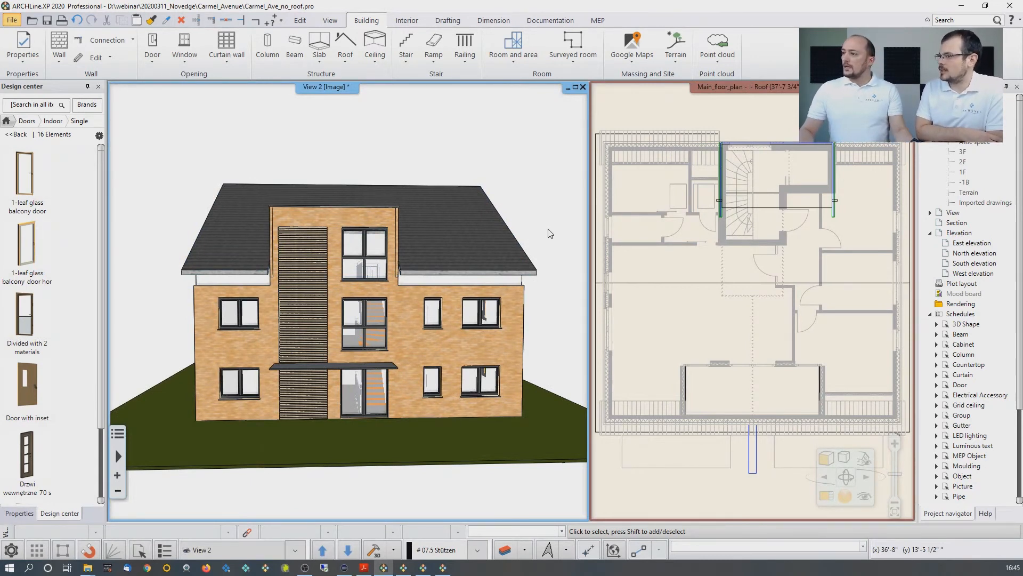
{"action": "left_click", "coordinate": [681, 228]}
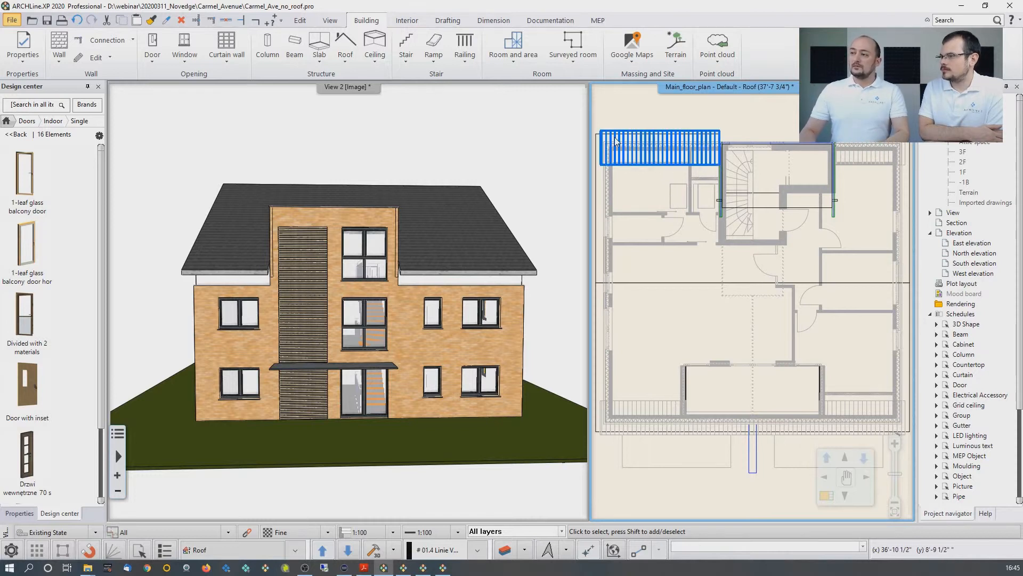
{"action": "left_click", "coordinate": [181, 57]}
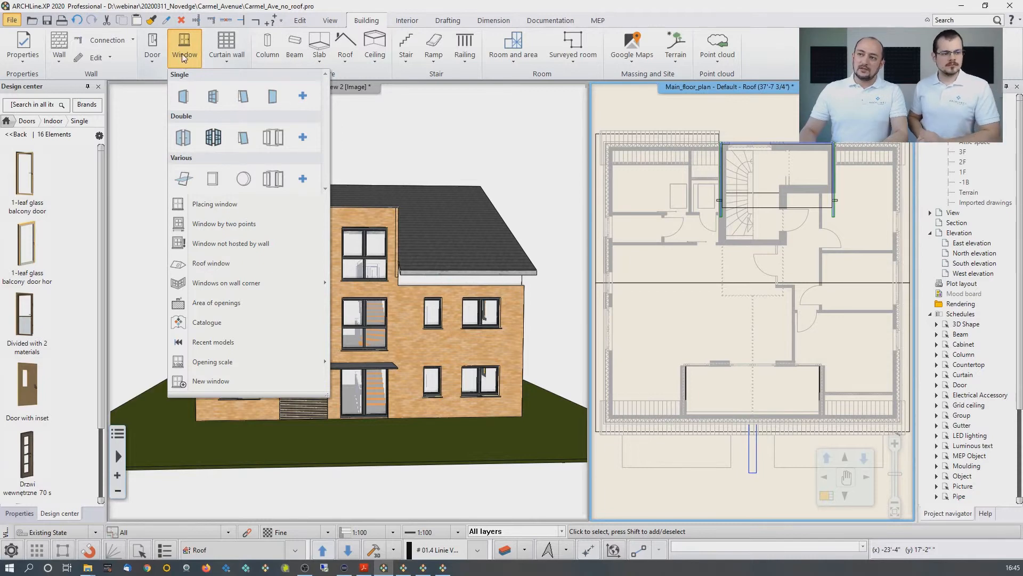
{"action": "left_click", "coordinate": [219, 268]}
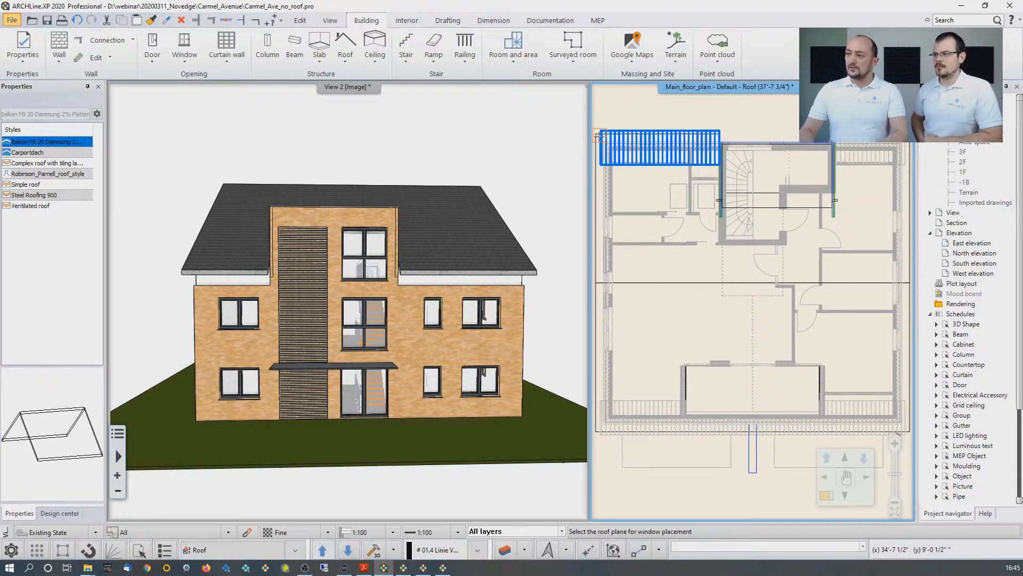
{"action": "left_click", "coordinate": [718, 161]}
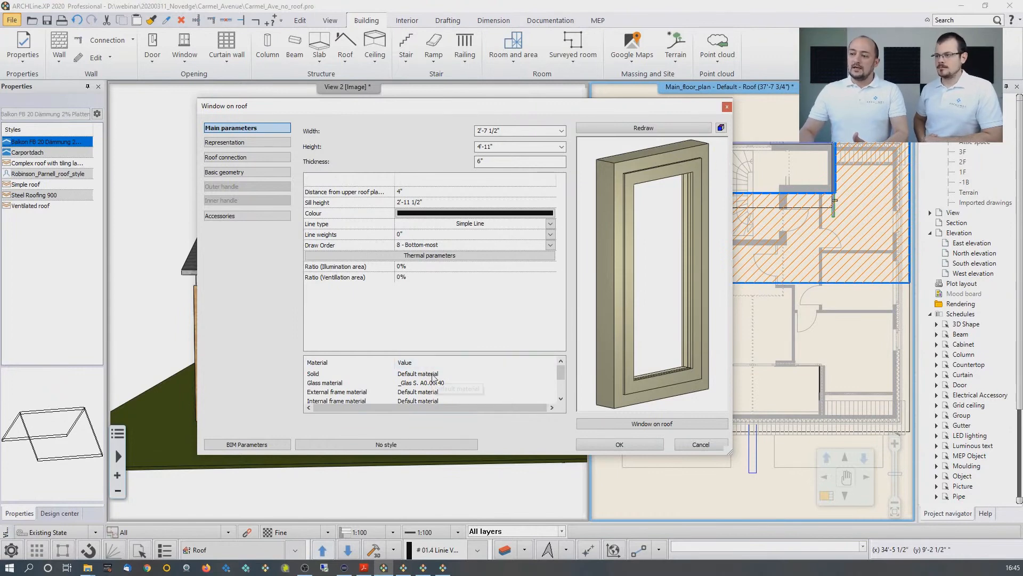
Search the whole material library for wood and assign Wood-padauk as the roof window's solid material
{"action": "double_click", "coordinate": [430, 374]}
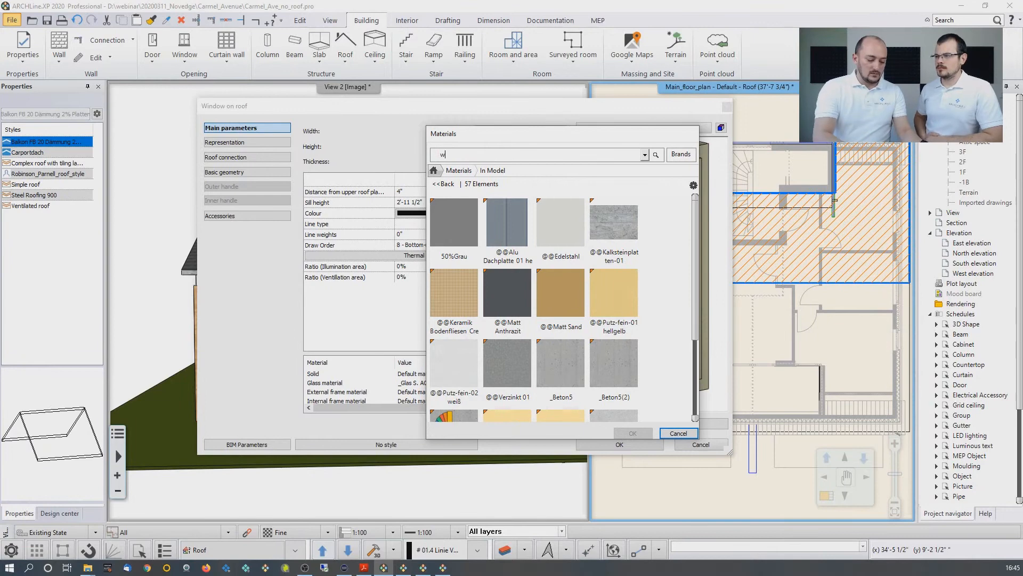
{"action": "type", "text": "wood"}
{"action": "key", "text": "Return"}
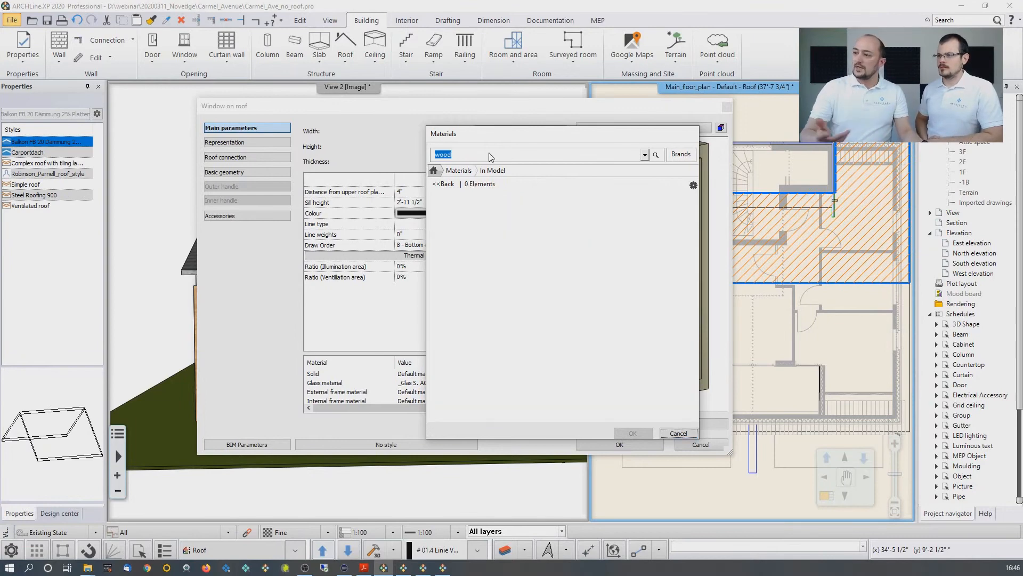
{"action": "left_click", "coordinate": [446, 184]}
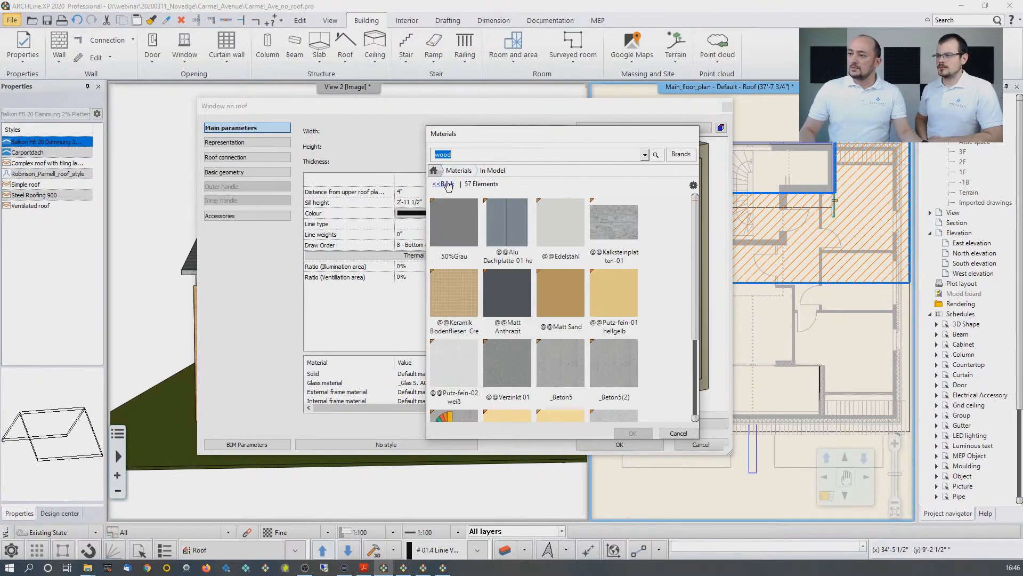
{"action": "left_click", "coordinate": [447, 184]}
{"action": "left_click", "coordinate": [467, 157]}
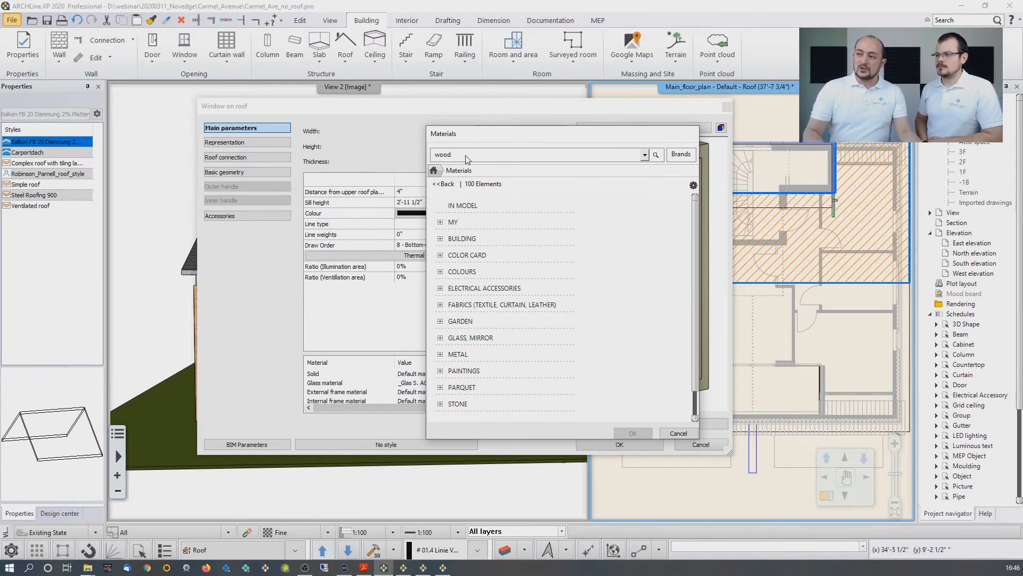
{"action": "key", "text": "Return"}
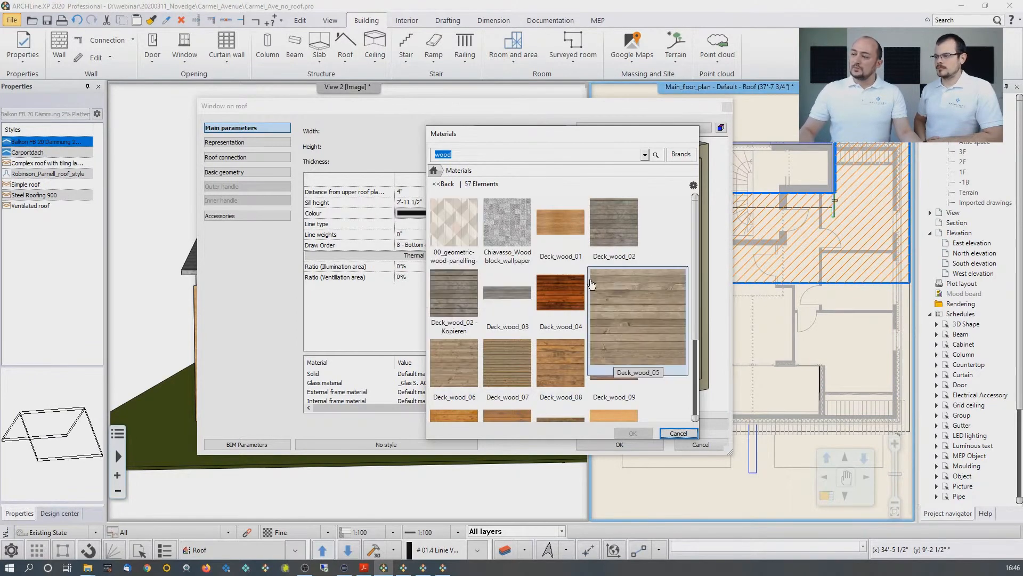
{"action": "scroll", "coordinate": [590, 285], "scroll_direction": "down", "scroll_amount": 5}
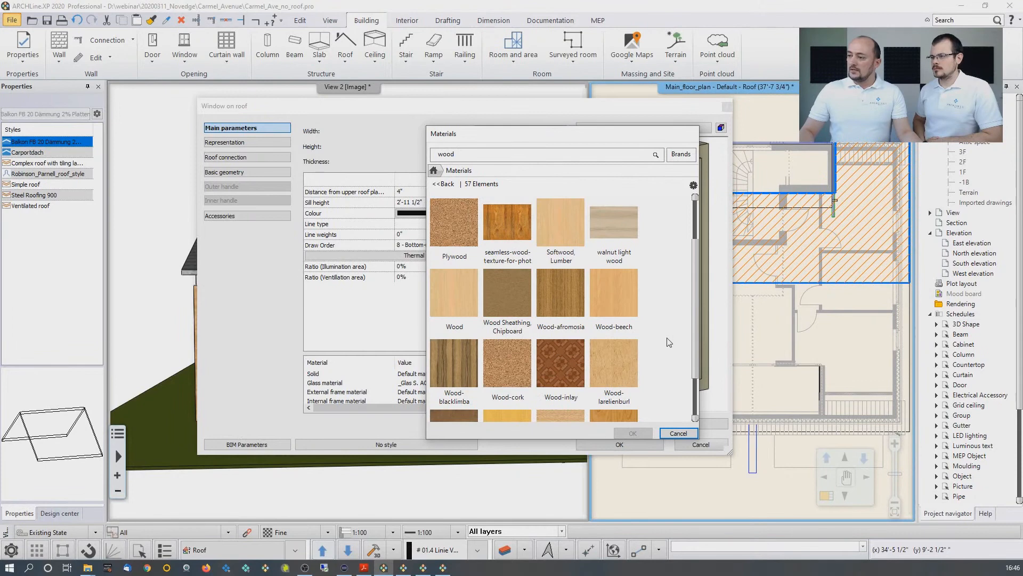
{"action": "scroll", "coordinate": [669, 342], "scroll_direction": "down", "scroll_amount": 5}
{"action": "scroll", "coordinate": [670, 342], "scroll_direction": "up", "scroll_amount": 3}
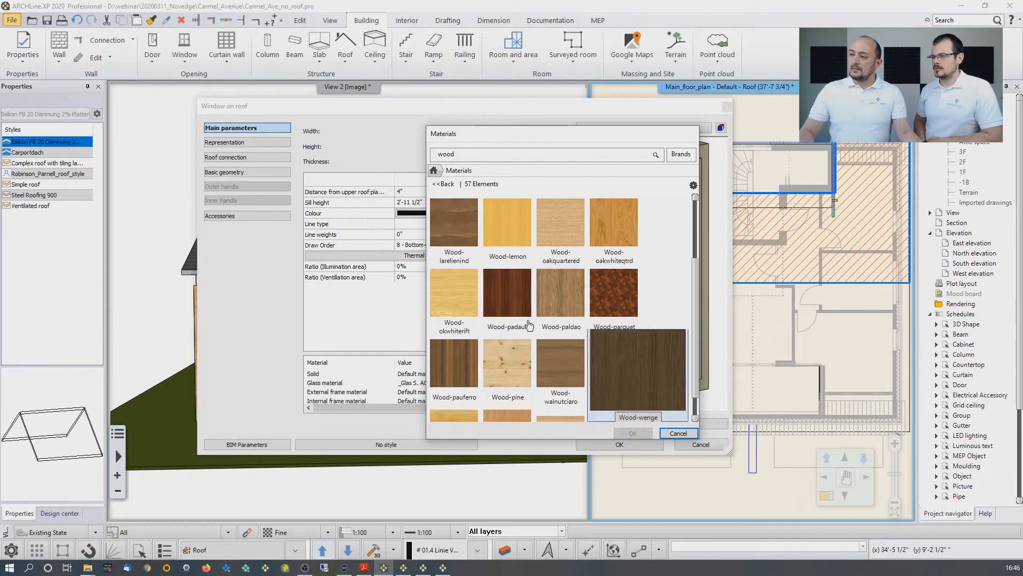
{"action": "left_click", "coordinate": [508, 292]}
{"action": "left_click", "coordinate": [622, 434]}
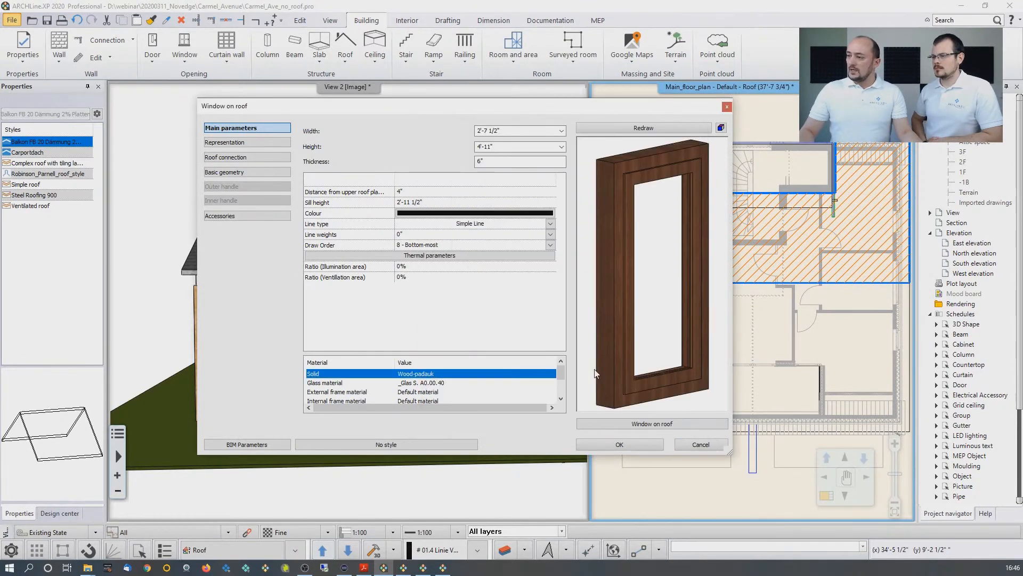
Set the roof window's width to 2'-6" and height to 4'-7", and accept the 2'-11 1/2" sill height
{"action": "left_click", "coordinate": [516, 131]}
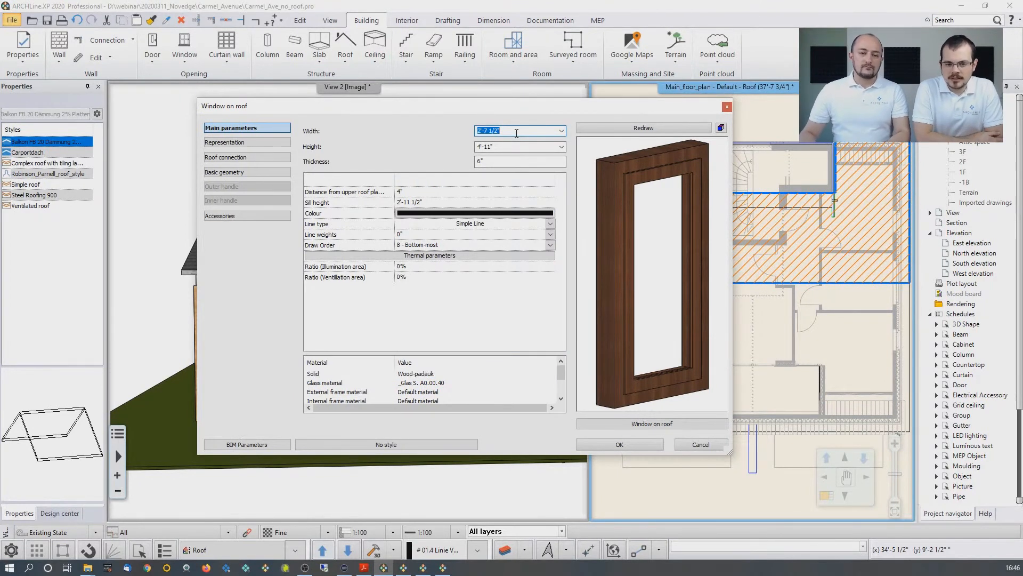
{"action": "type", "text": "30"}
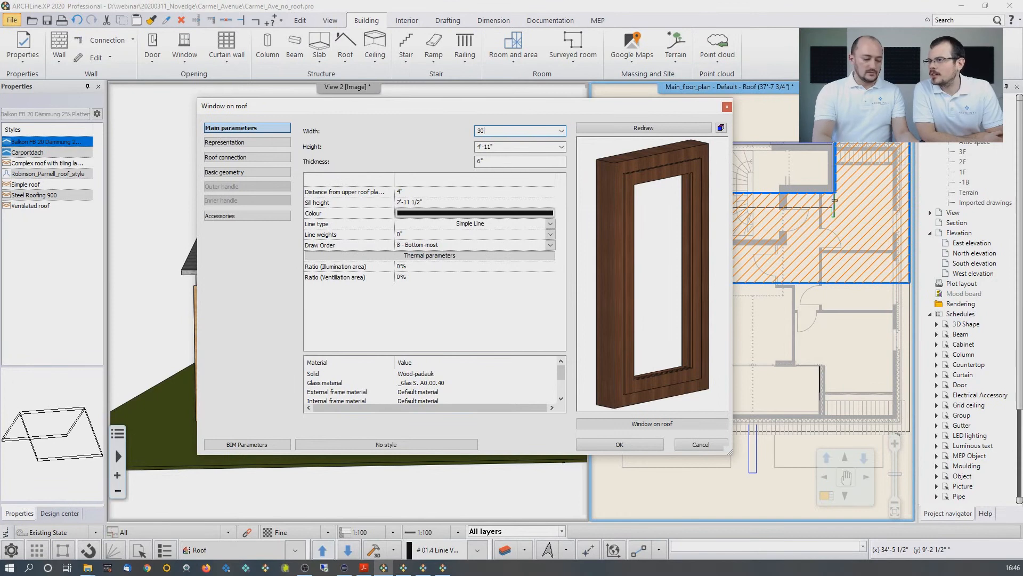
{"action": "key", "text": "Tab"}
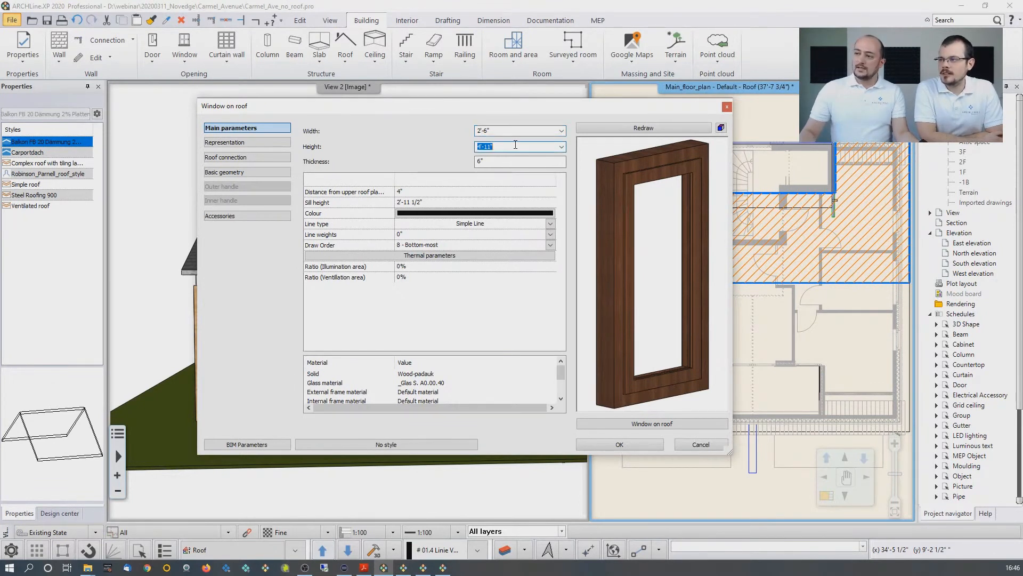
{"action": "type", "text": "55"}
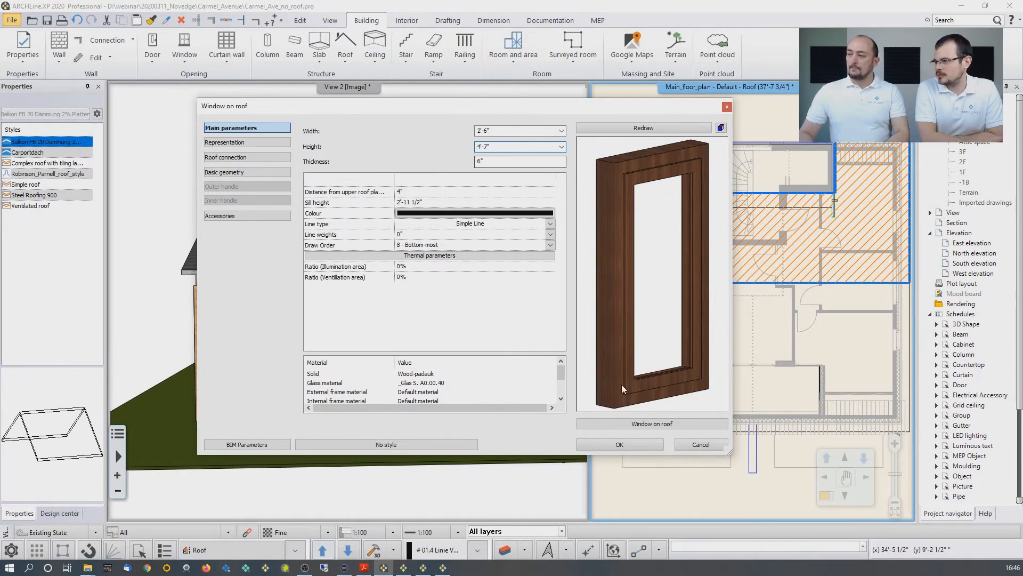
{"action": "left_click", "coordinate": [620, 445]}
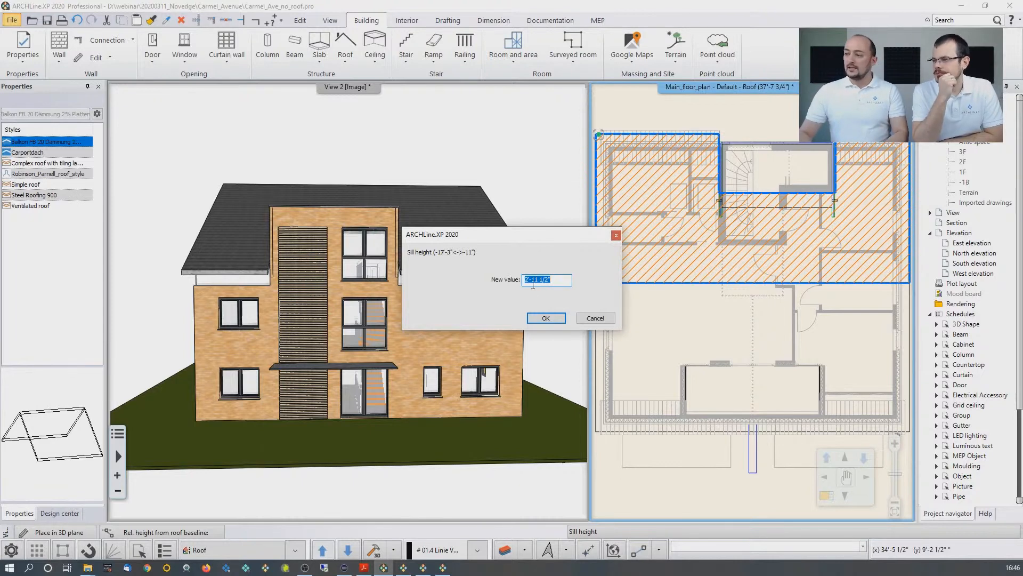
{"action": "left_click", "coordinate": [545, 318]}
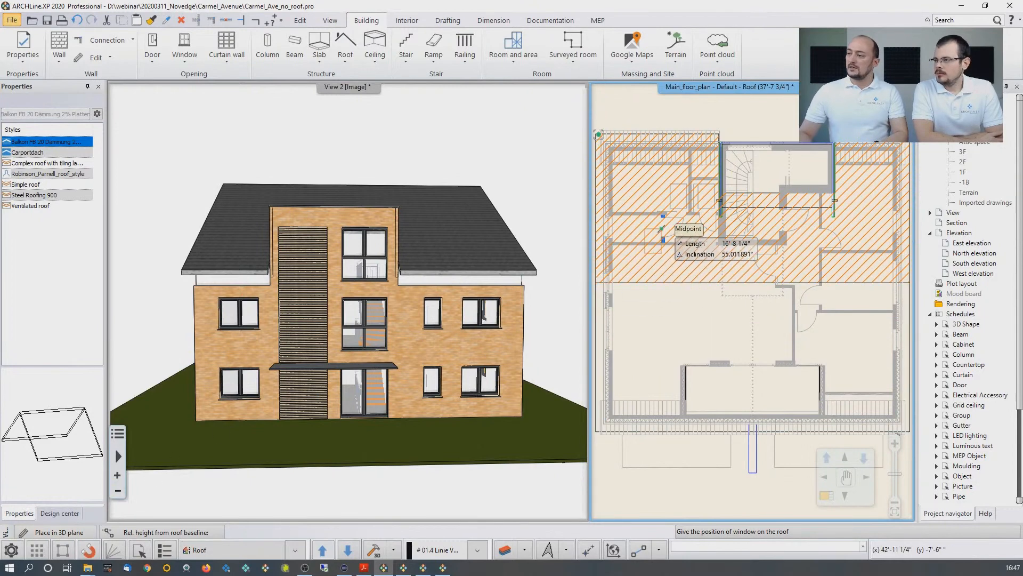
Place two roof windows, one in the small room beside the stairwell wall and one in the adjacent room across the partition, and finish placing
{"action": "scroll", "coordinate": [646, 129], "scroll_direction": "up", "scroll_amount": 3}
{"action": "scroll", "coordinate": [695, 185], "scroll_direction": "up", "scroll_amount": 2}
{"action": "left_click", "coordinate": [782, 232]}
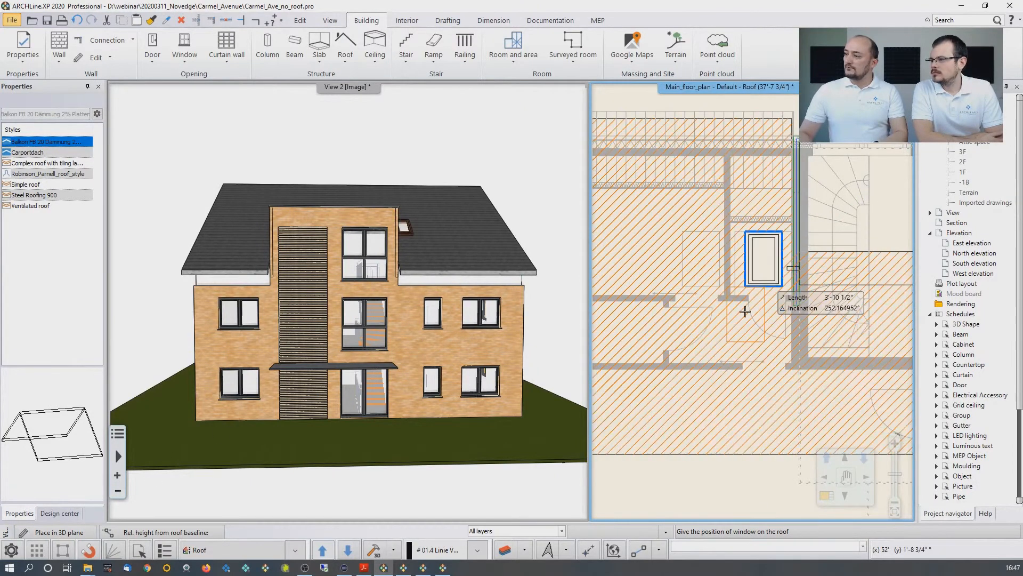
{"action": "left_click", "coordinate": [722, 241]}
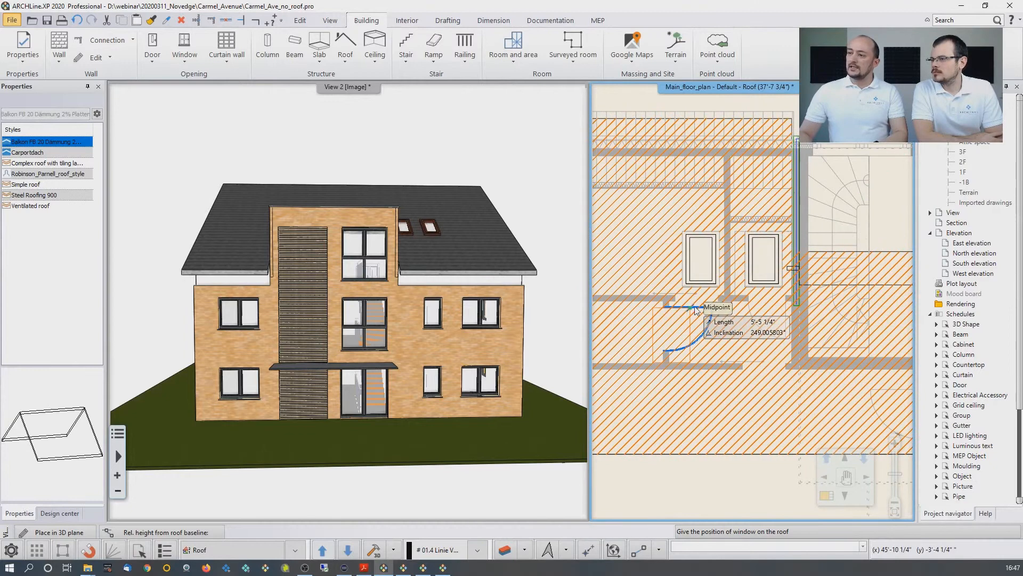
{"action": "key", "text": "Escape"}
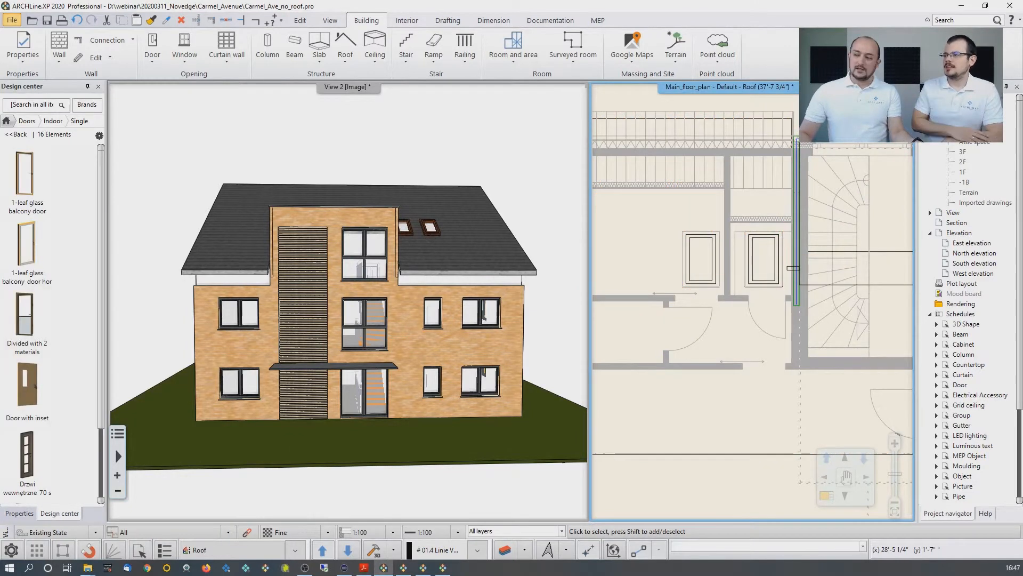
Start a gutter along the short stair-side eave segment, on the side of the stairwell without roof windows
{"action": "middle_click_drag", "start_coordinate": [431, 233], "coordinate": [391, 248]}
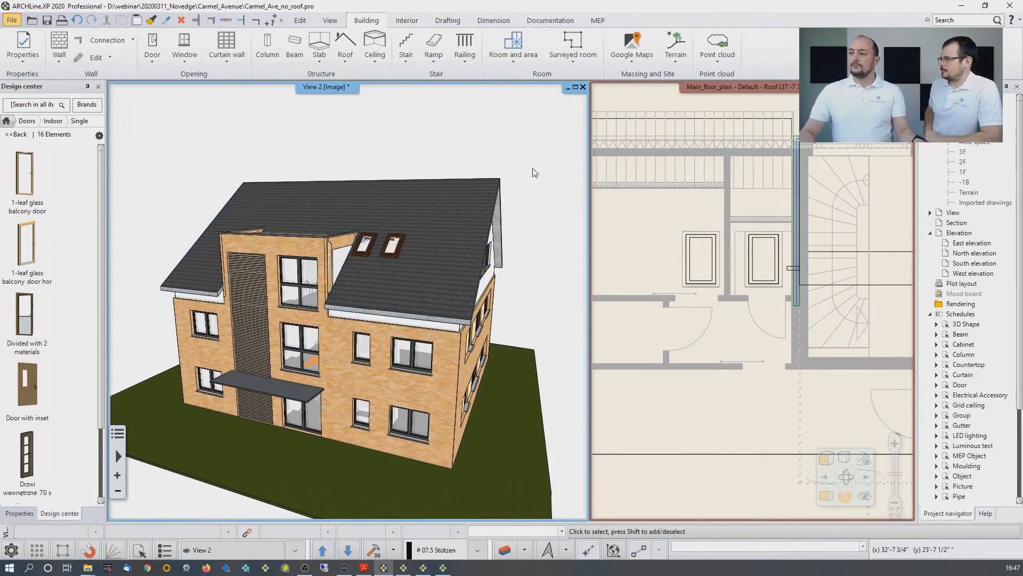
{"action": "middle_click_drag", "start_coordinate": [373, 247], "coordinate": [575, 238]}
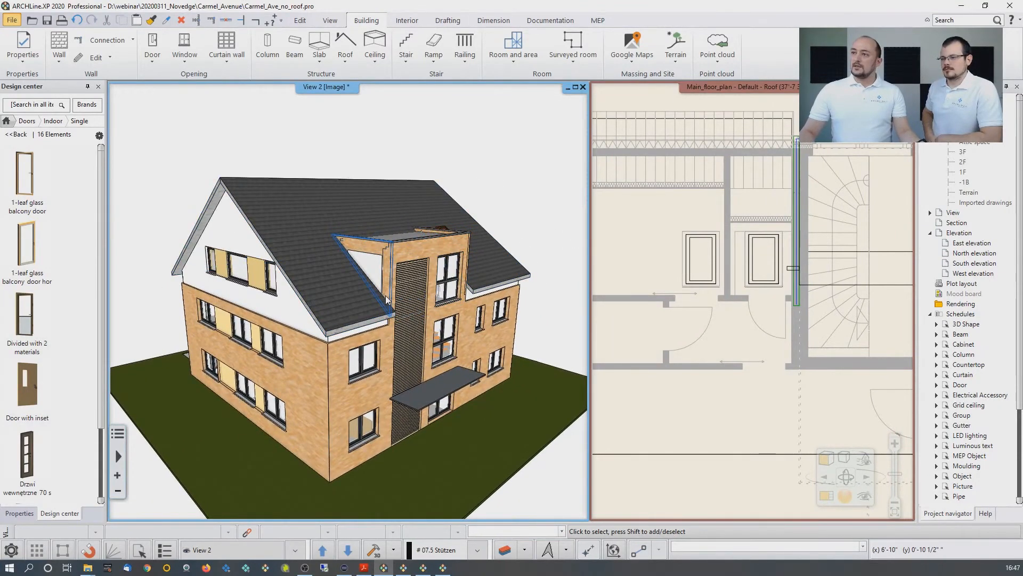
{"action": "left_click", "coordinate": [340, 61]}
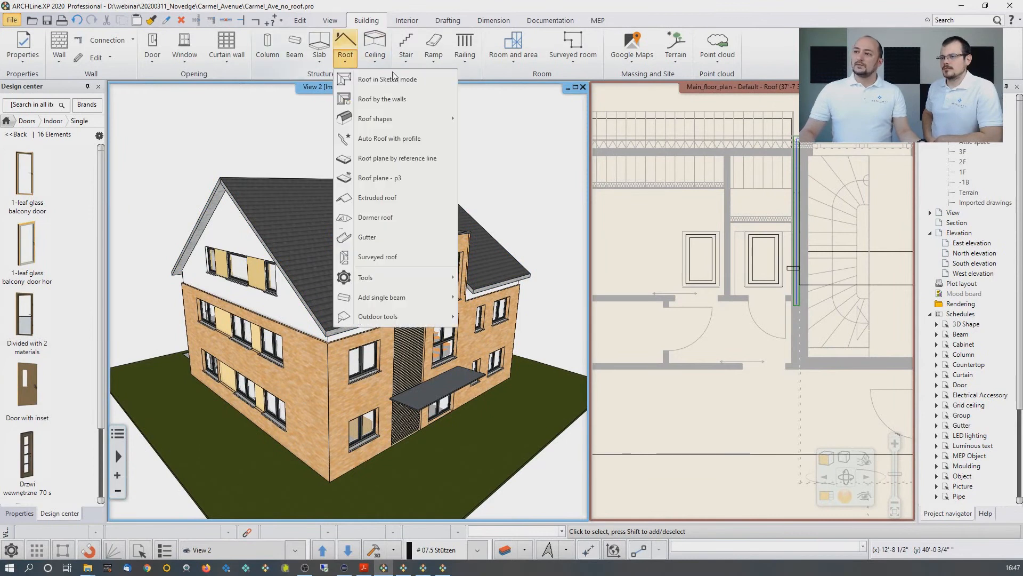
{"action": "left_click", "coordinate": [391, 240]}
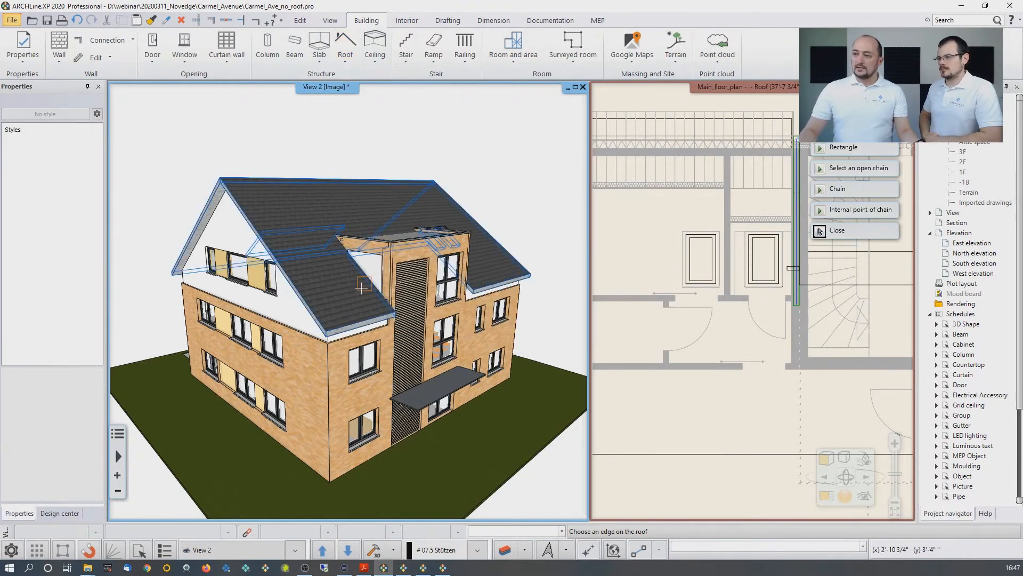
{"action": "left_click", "coordinate": [819, 231]}
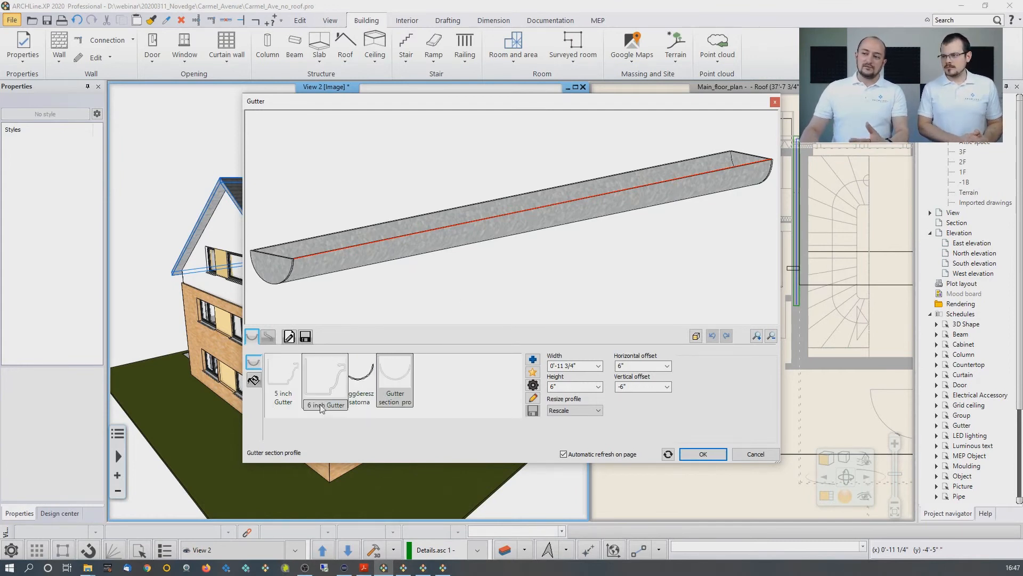
Add a downspout to the gutter using Downspout path 2, positioned 2" from the gutter's end
{"action": "left_click", "coordinate": [267, 336]}
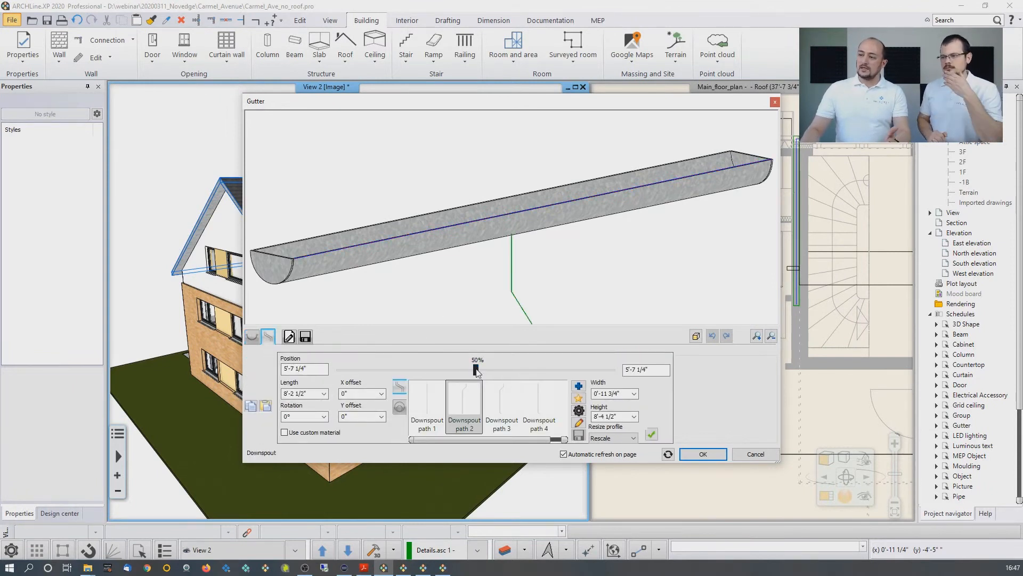
{"action": "left_click_drag", "start_coordinate": [476, 370], "coordinate": [394, 369]}
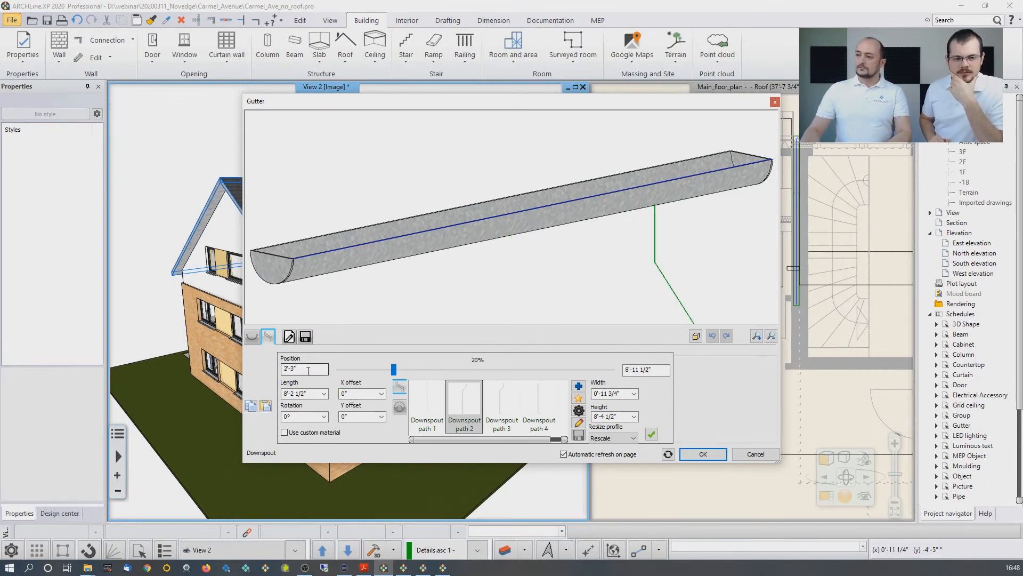
{"action": "left_click_drag", "start_coordinate": [306, 369], "coordinate": [240, 365]}
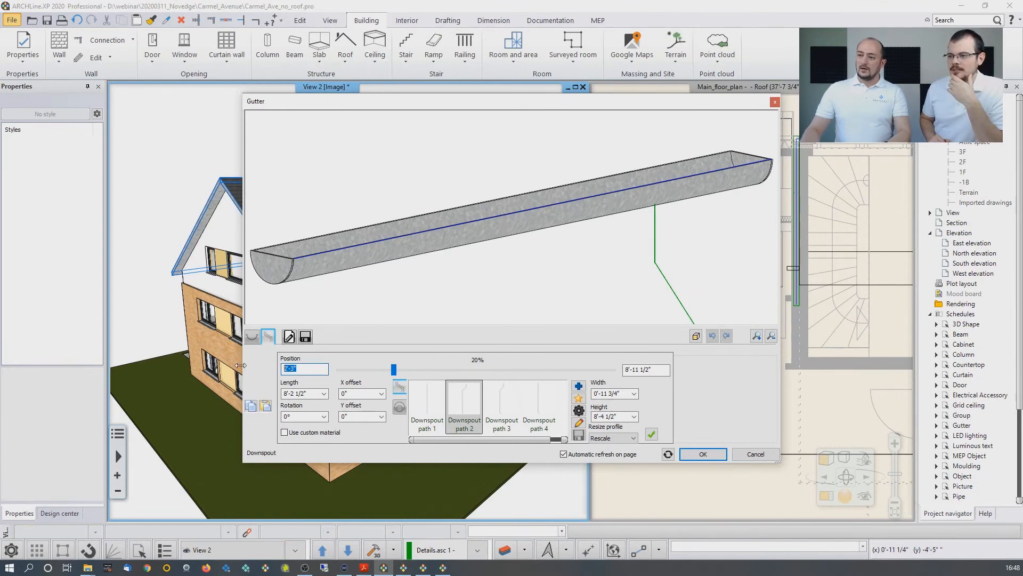
{"action": "type", "text": "2"}
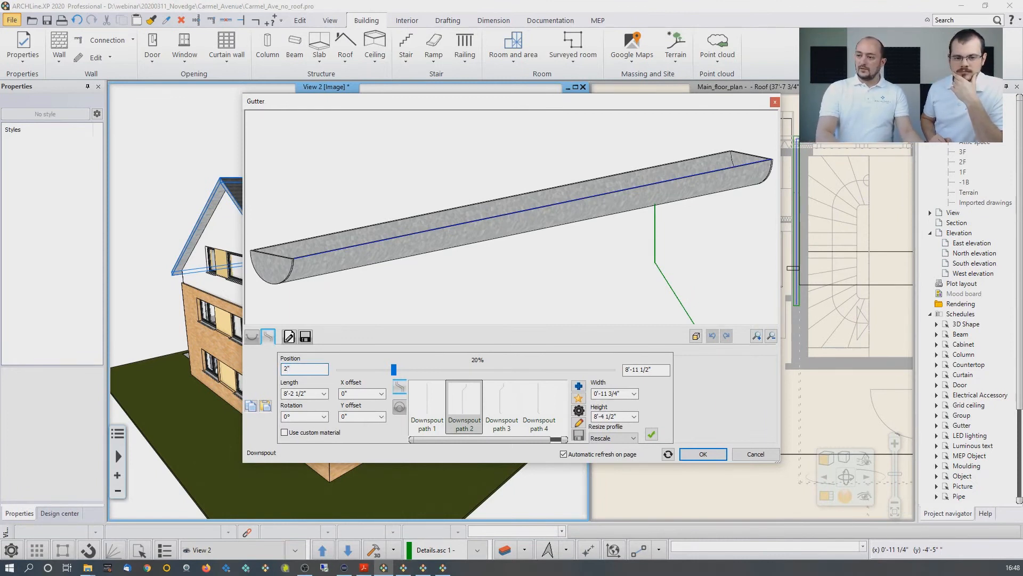
{"action": "key", "text": "Return"}
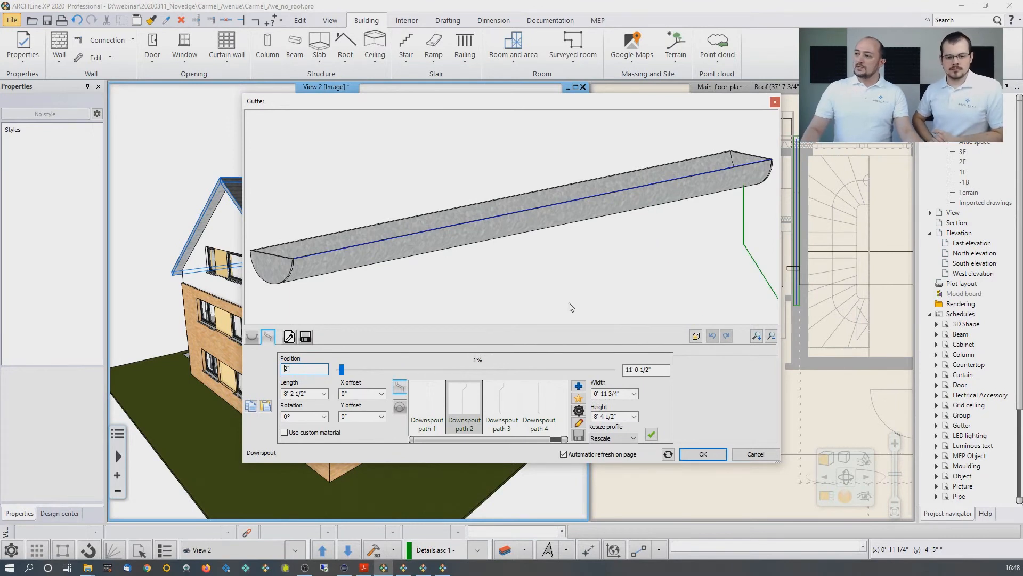
{"action": "left_click", "coordinate": [651, 436]}
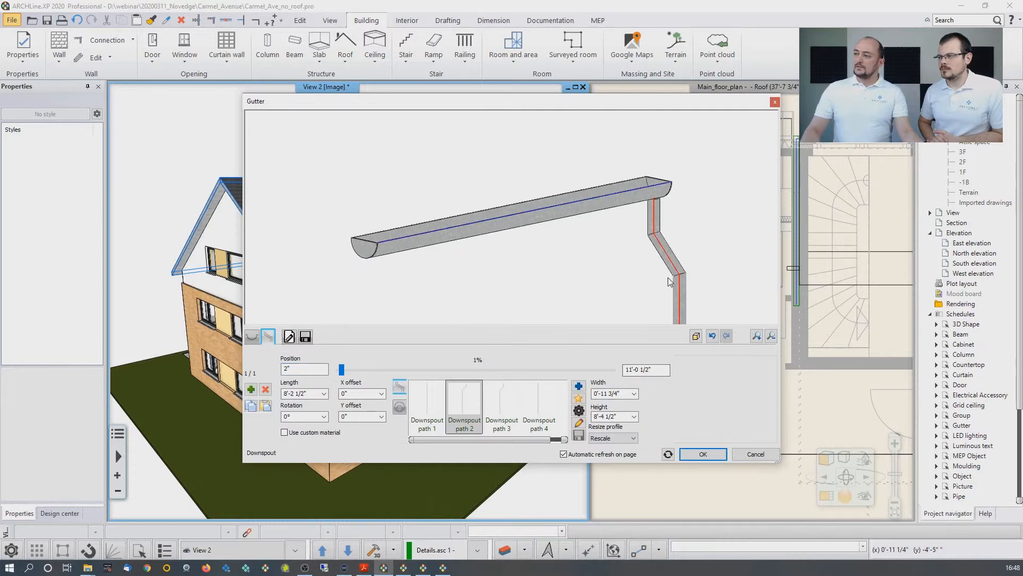
Set the downspout's length to 20' and accept the gutter with its downspout at the stair-side eave
{"action": "scroll", "coordinate": [595, 283], "scroll_direction": "down", "scroll_amount": 3}
{"action": "scroll", "coordinate": [567, 305], "scroll_direction": "down", "scroll_amount": 2}
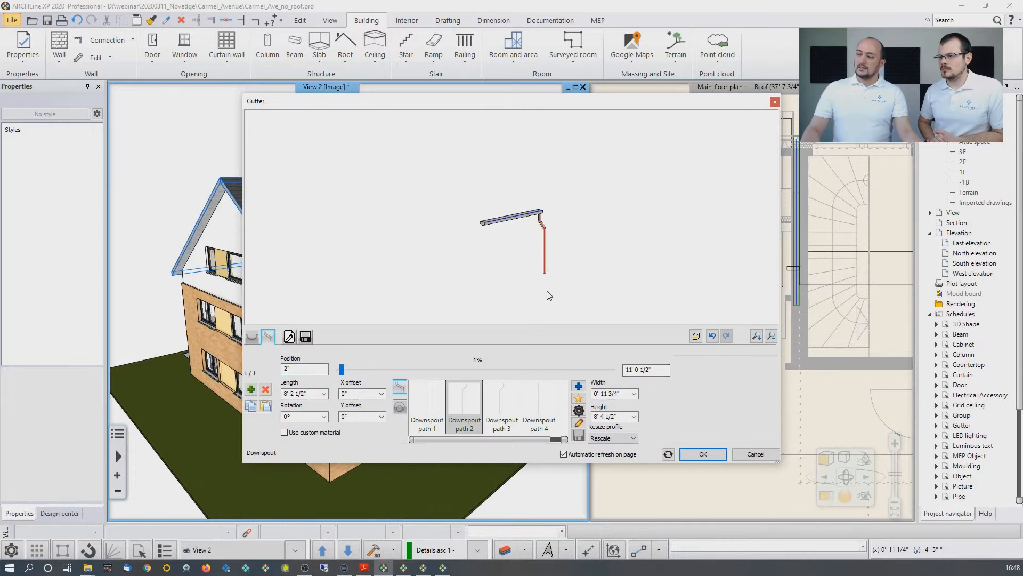
{"action": "double_click", "coordinate": [313, 394]}
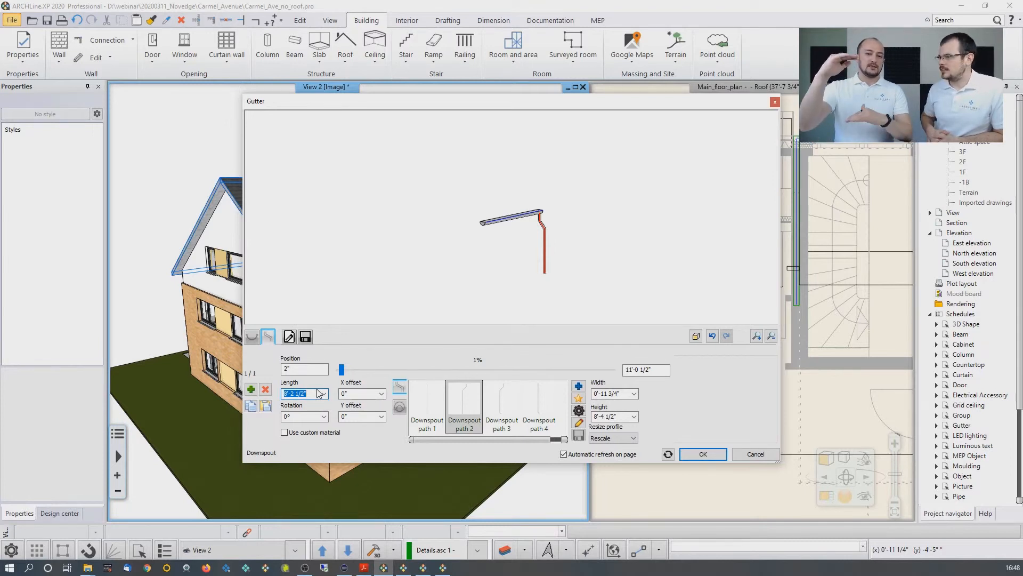
{"action": "type", "text": "20"}
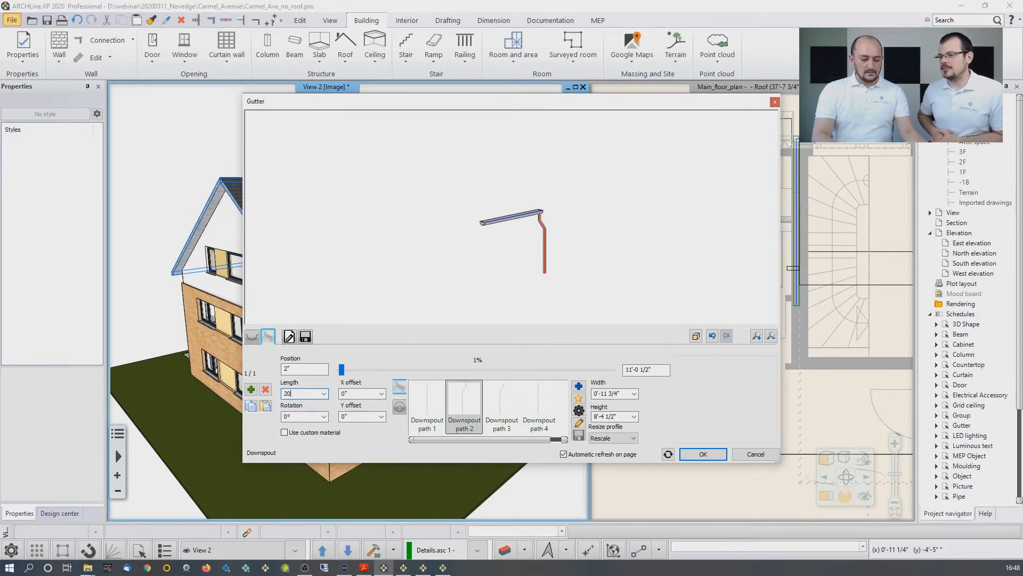
{"action": "key", "text": "Return"}
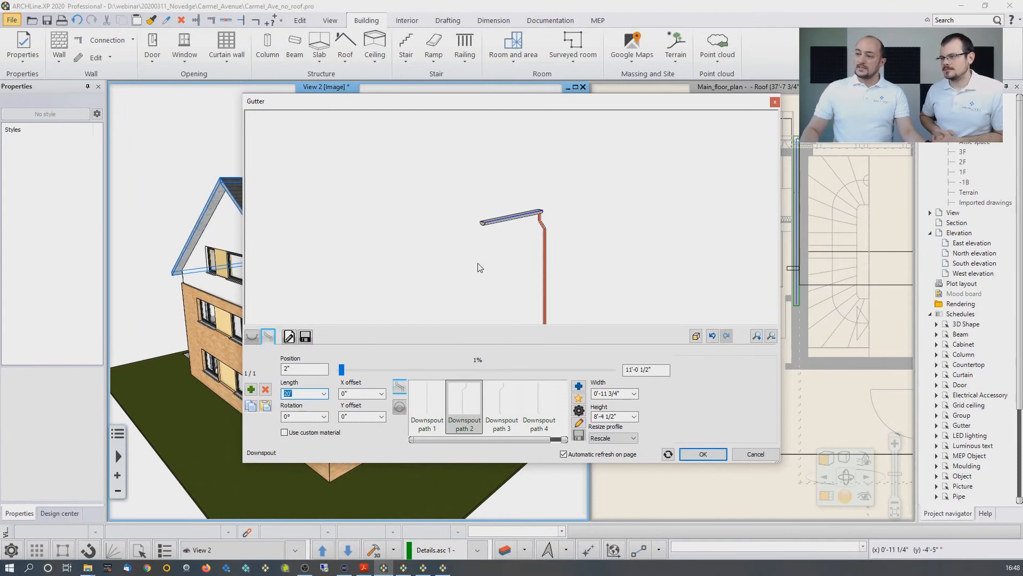
{"action": "left_click", "coordinate": [693, 454]}
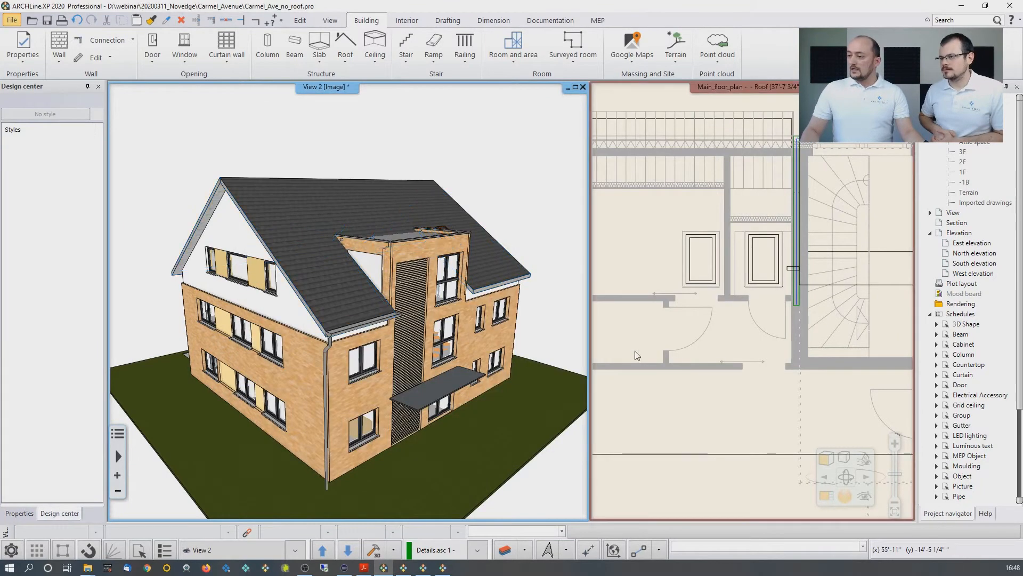
{"action": "right_click", "coordinate": [360, 388]}
{"action": "key", "text": "Escape"}
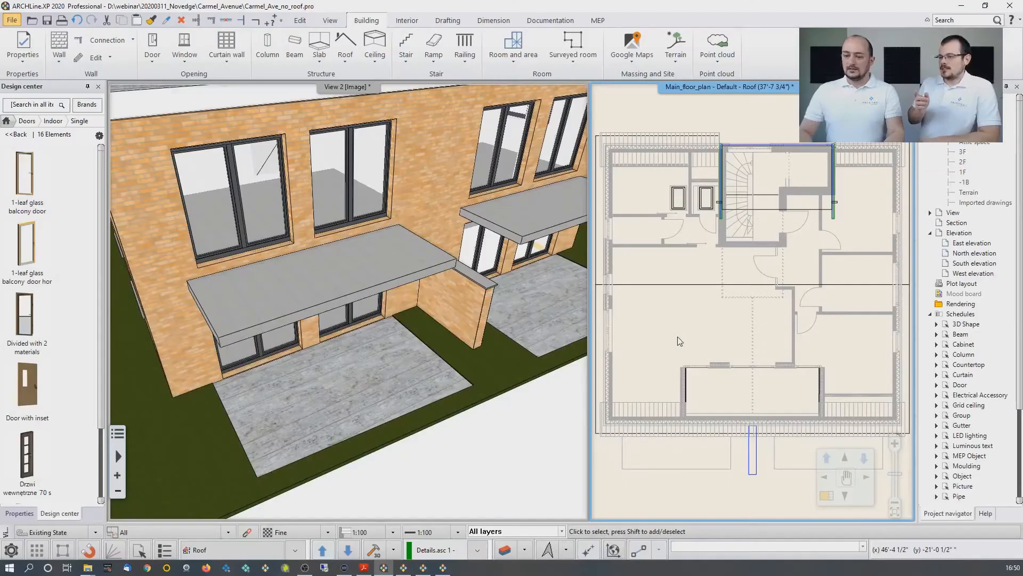
On floor 2F, draw a Metal railing with rods 2 - right along the three open edges of the left balcony in plan
{"action": "key", "text": "Page_Down"}
{"action": "key", "text": "Page_Down"}
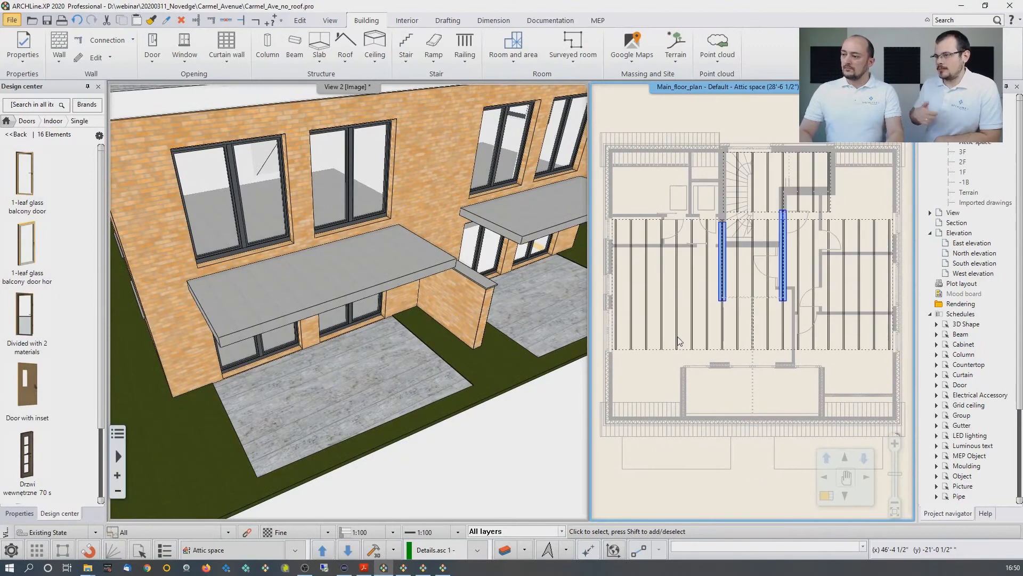
{"action": "key", "text": "Page_Down"}
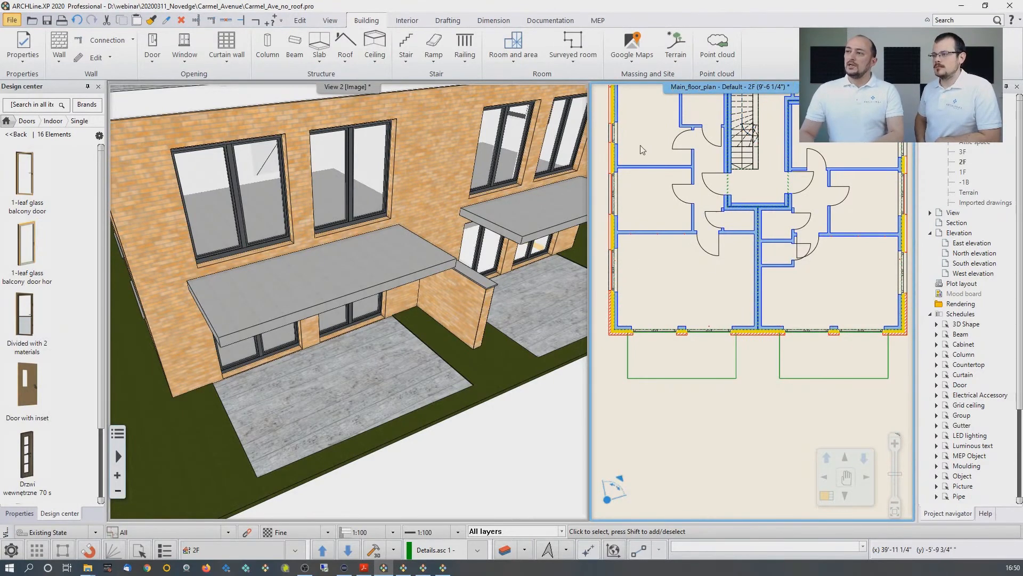
{"action": "left_click", "coordinate": [467, 60]}
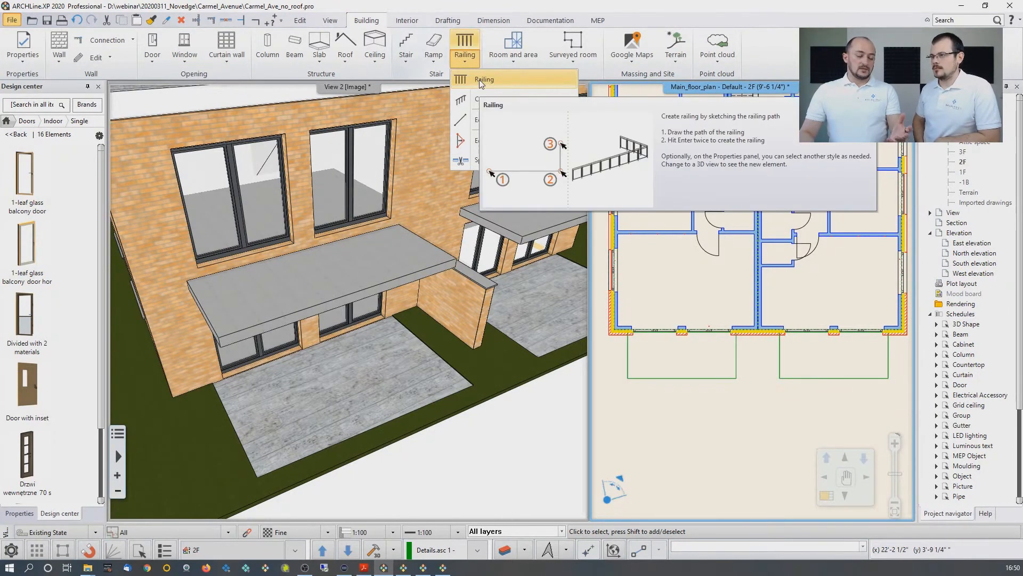
{"action": "left_click", "coordinate": [495, 83]}
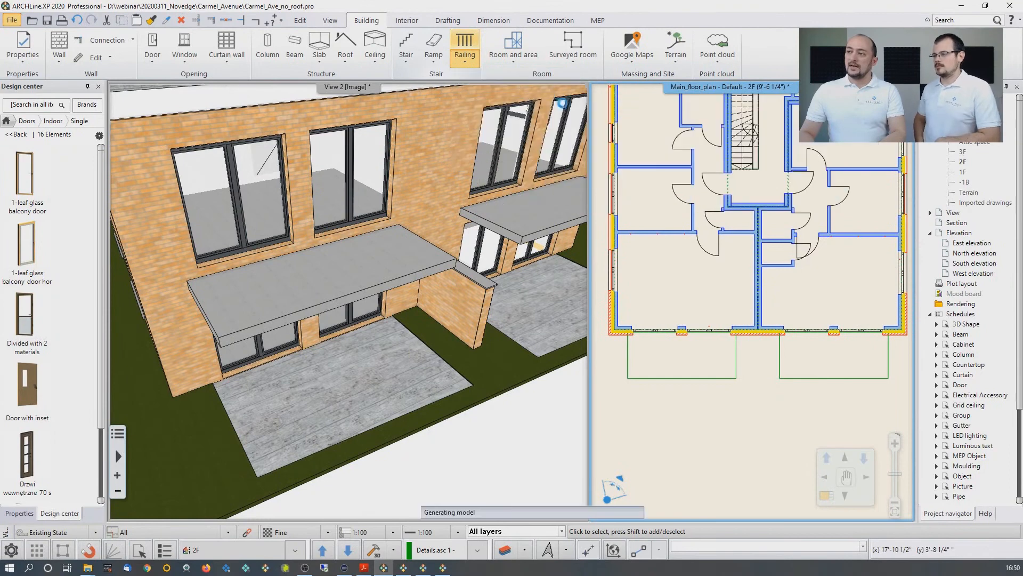
{"action": "scroll", "coordinate": [692, 333], "scroll_direction": "up", "scroll_amount": 3}
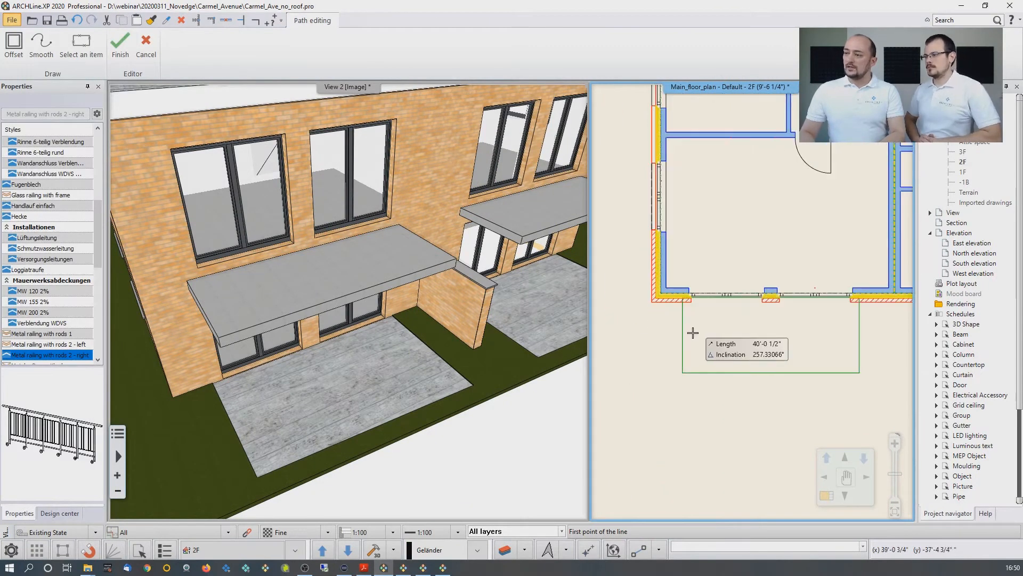
{"action": "scroll", "coordinate": [692, 332], "scroll_direction": "up", "scroll_amount": 2}
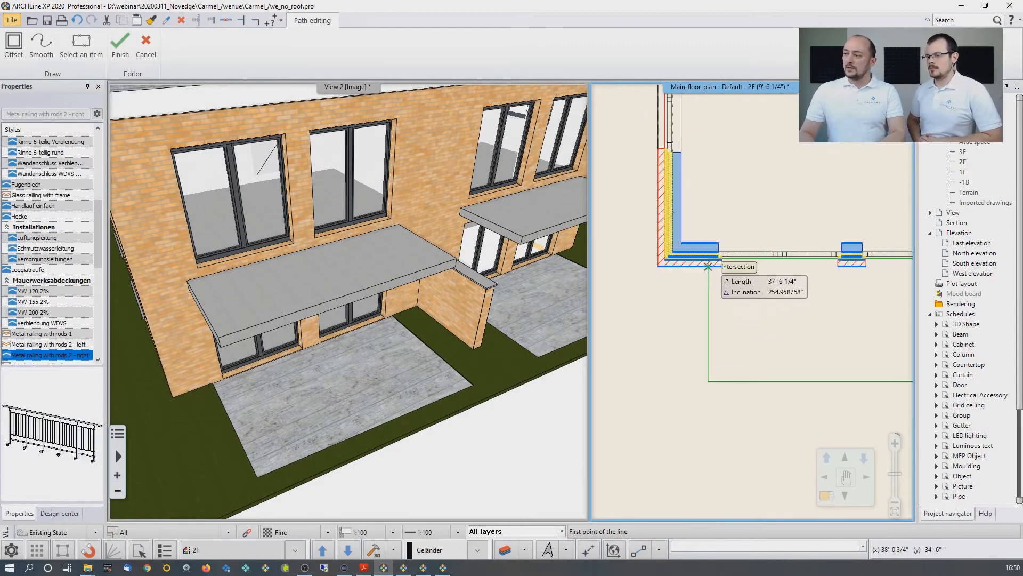
{"action": "left_click", "coordinate": [707, 379]}
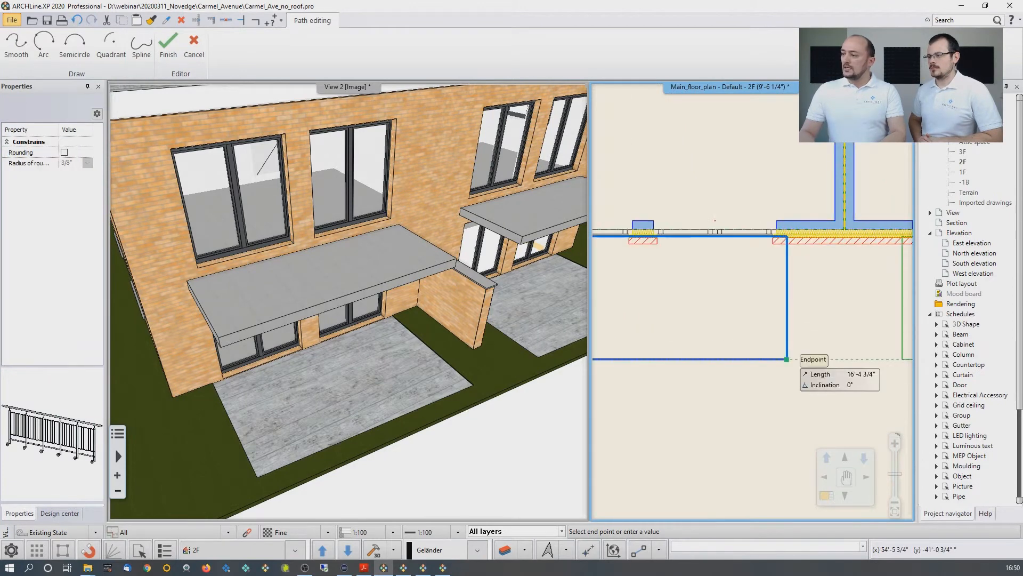
{"action": "left_click", "coordinate": [787, 359]}
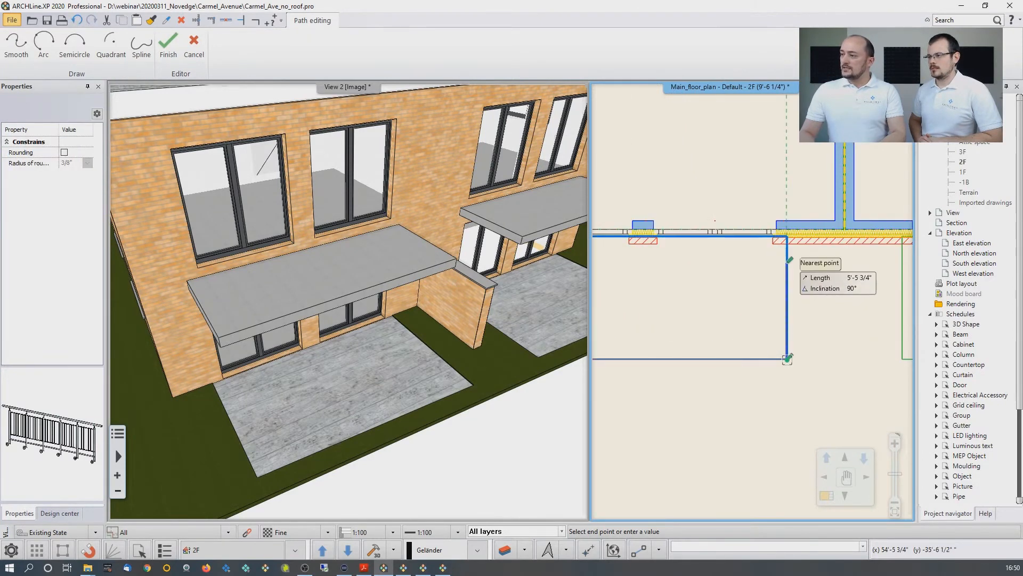
{"action": "left_click", "coordinate": [787, 244]}
{"action": "right_click", "coordinate": [710, 283]}
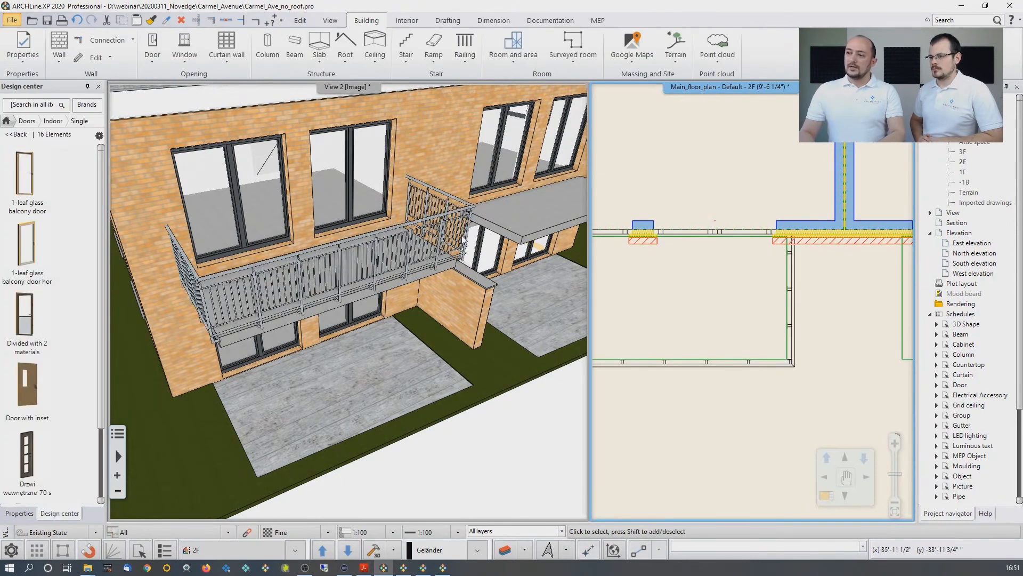
Move the new balcony railing vertically down by 3" in the 3D view
{"action": "left_click", "coordinate": [413, 226]}
{"action": "left_click", "coordinate": [413, 227]}
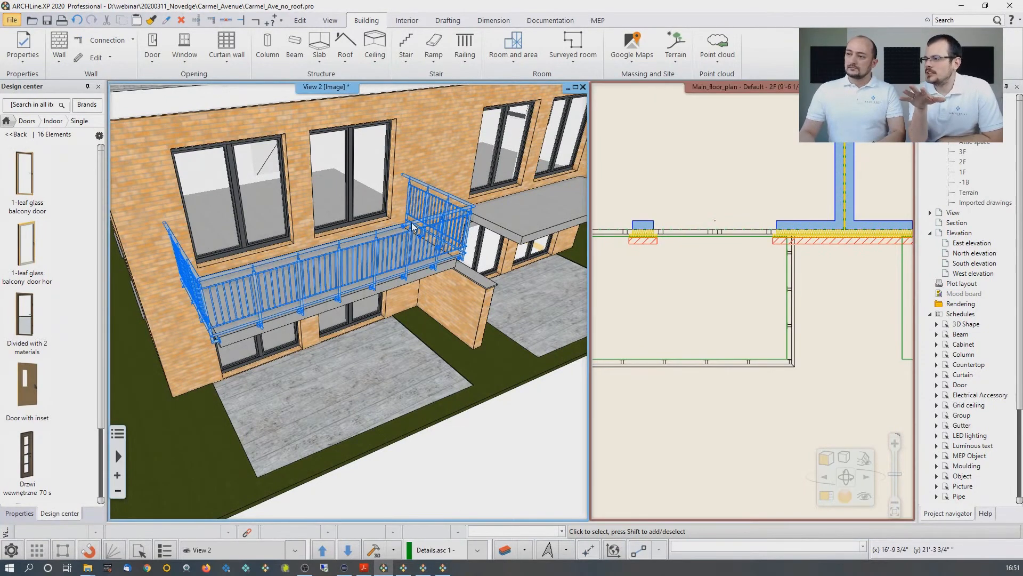
{"action": "left_click", "coordinate": [413, 227]}
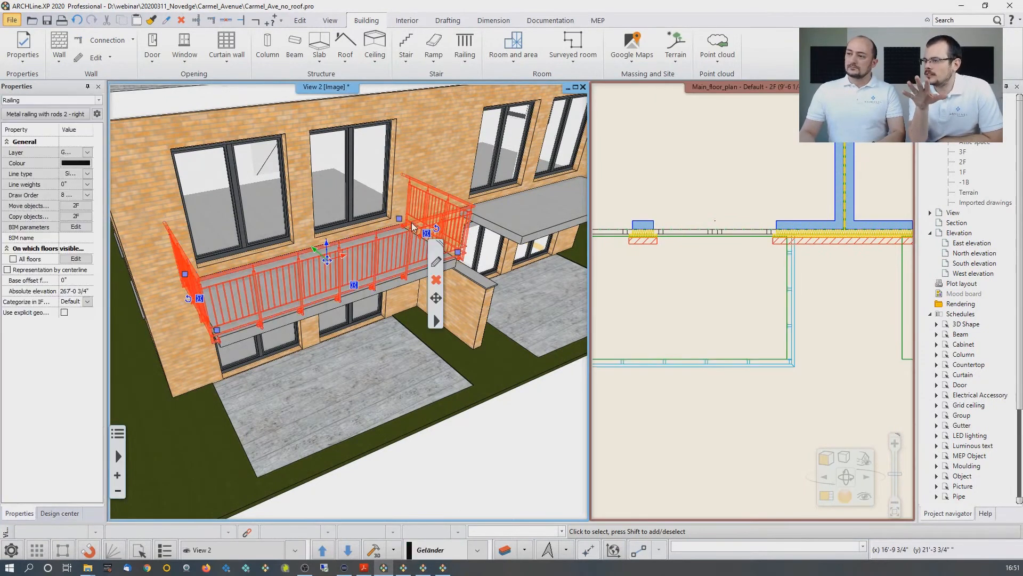
{"action": "left_click", "coordinate": [327, 249]}
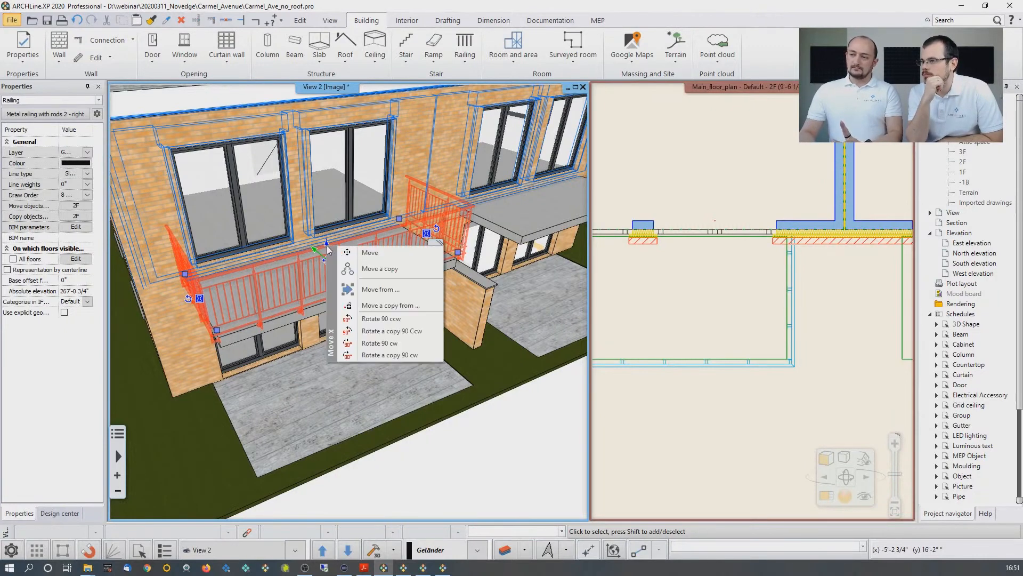
{"action": "left_click", "coordinate": [373, 257]}
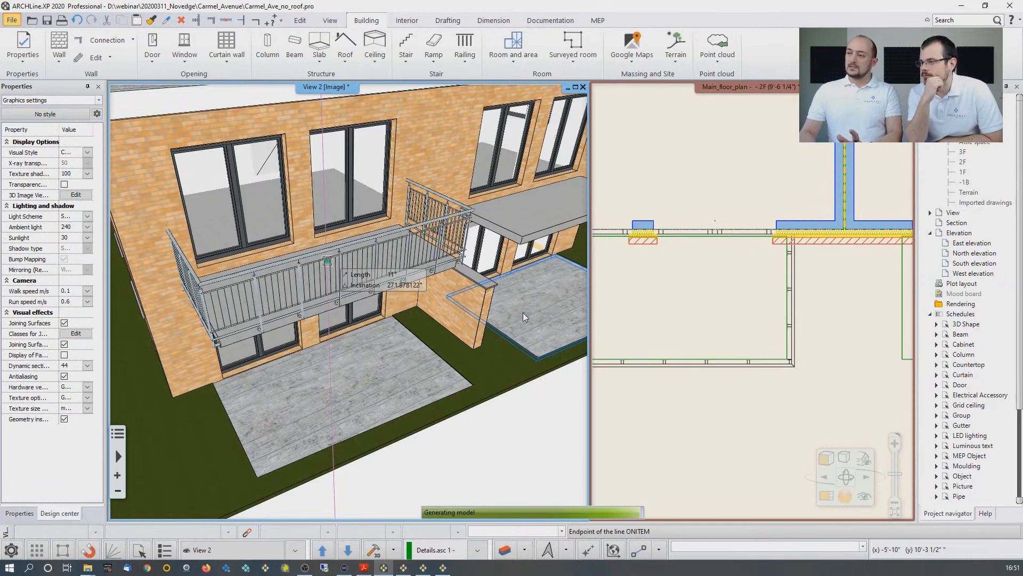
{"action": "left_click", "coordinate": [522, 312]}
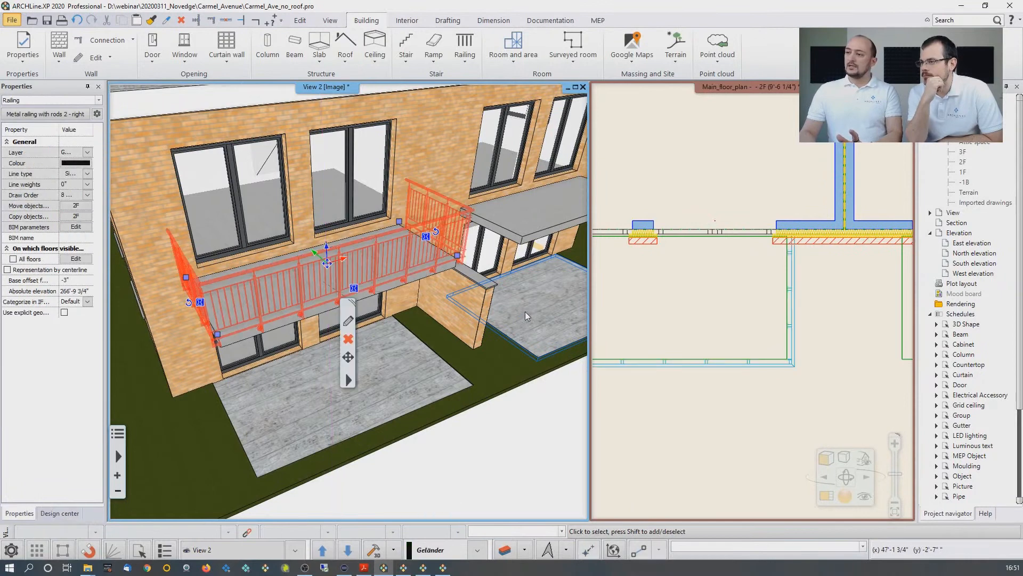
Copy the balcony railing with the wall pier's midpoint as reference and paste it onto the neighbouring balcony on floor 2F
{"action": "left_click", "coordinate": [795, 311]}
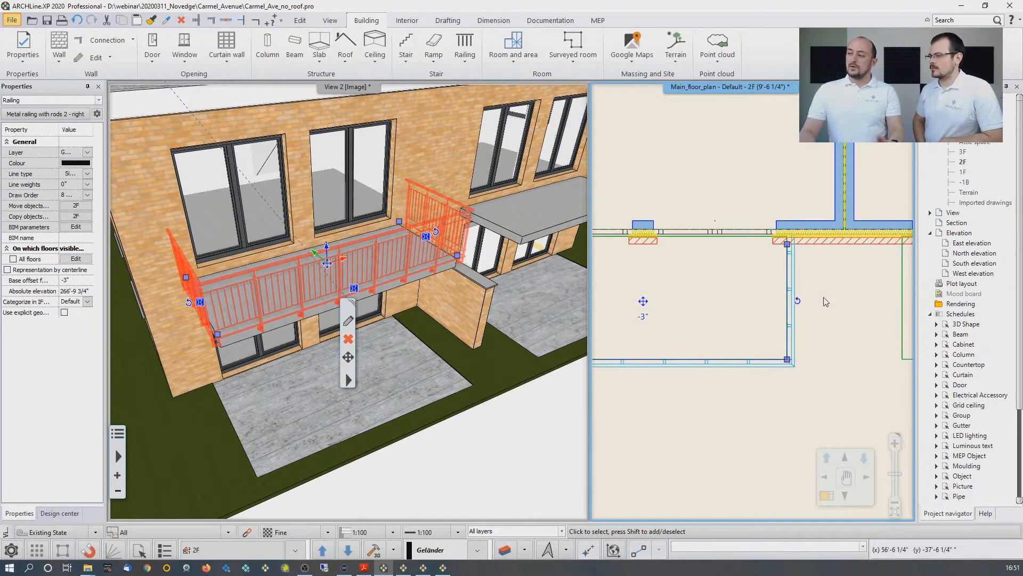
{"action": "scroll", "coordinate": [825, 303], "scroll_direction": "down", "scroll_amount": 3}
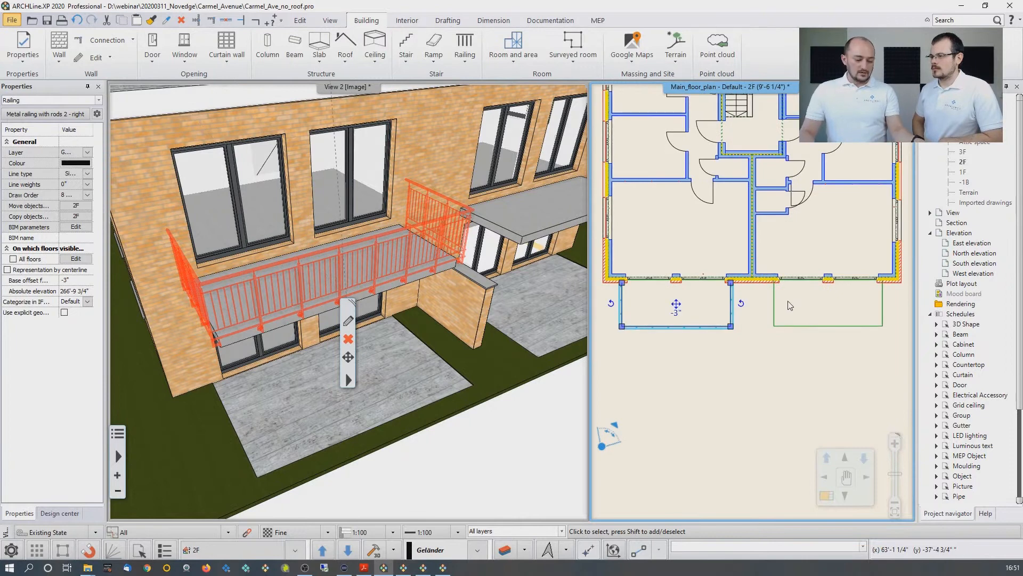
{"action": "key", "text": "ctrl+c"}
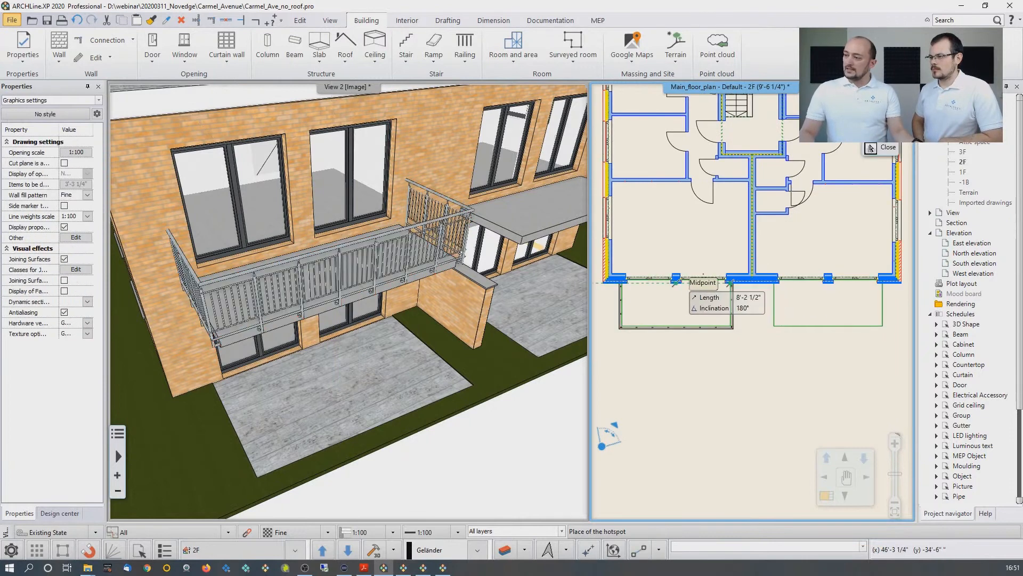
{"action": "left_click", "coordinate": [675, 282]}
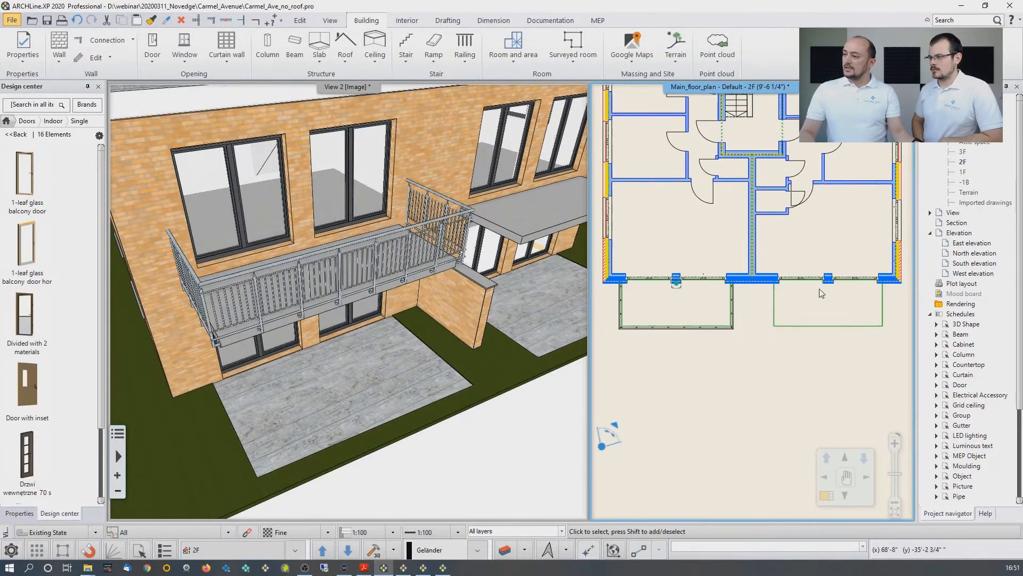
{"action": "key", "text": "ctrl+v"}
{"action": "scroll", "coordinate": [778, 298], "scroll_direction": "up", "scroll_amount": 4}
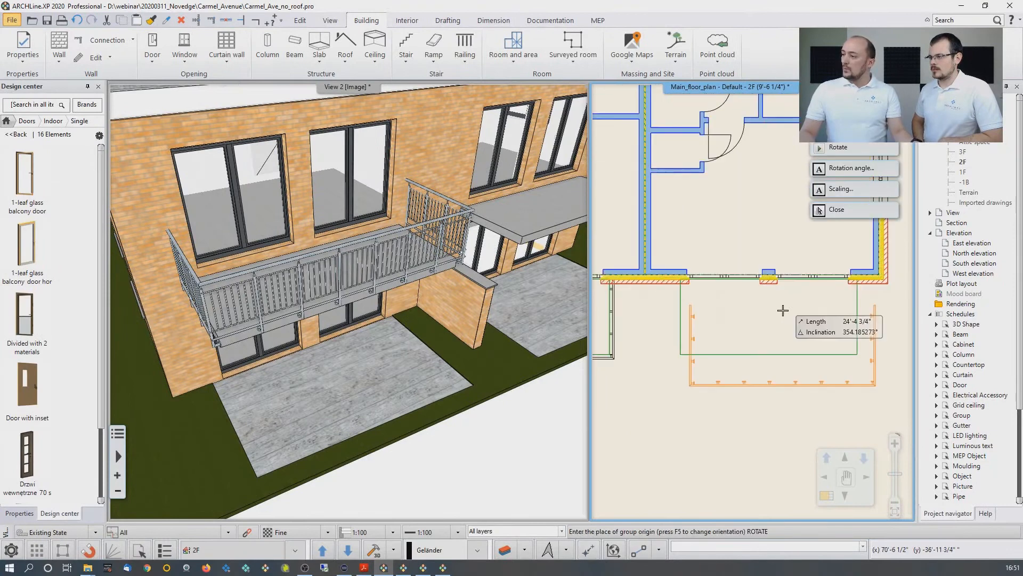
{"action": "left_click", "coordinate": [695, 320]}
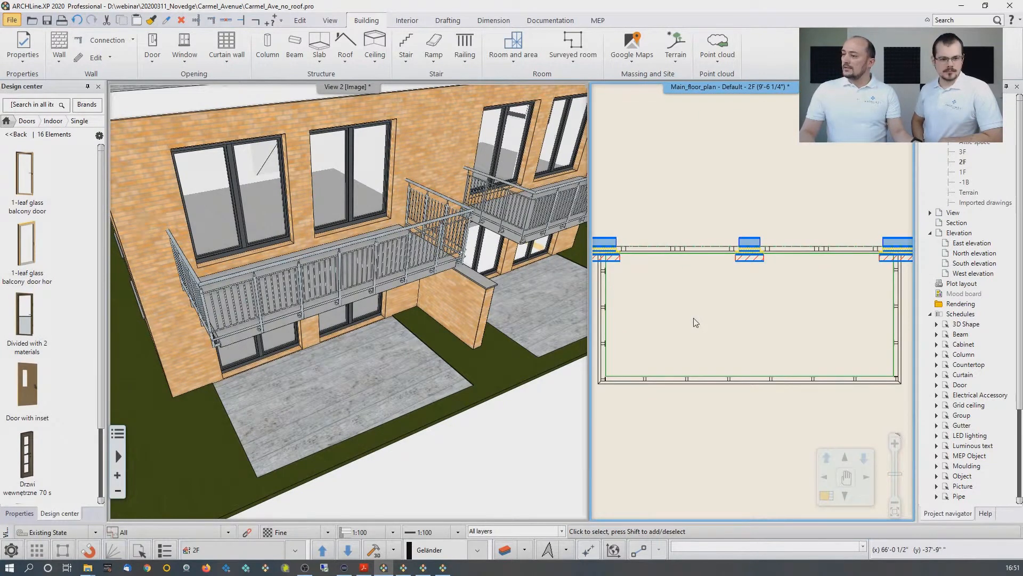
{"action": "left_click", "coordinate": [507, 250]}
{"action": "left_click", "coordinate": [503, 248]}
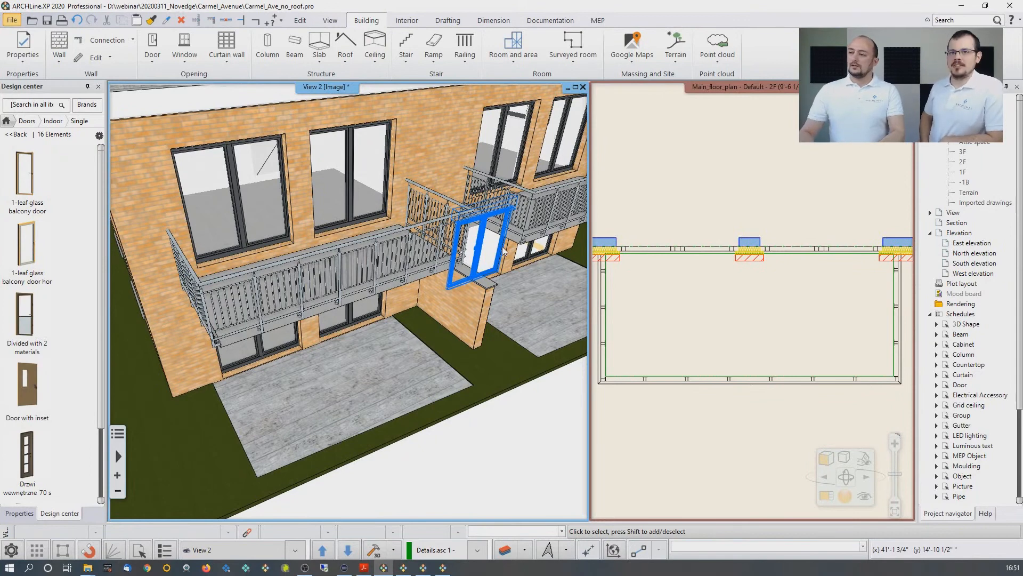
{"action": "key", "text": "Delete"}
{"action": "left_click", "coordinate": [734, 189]}
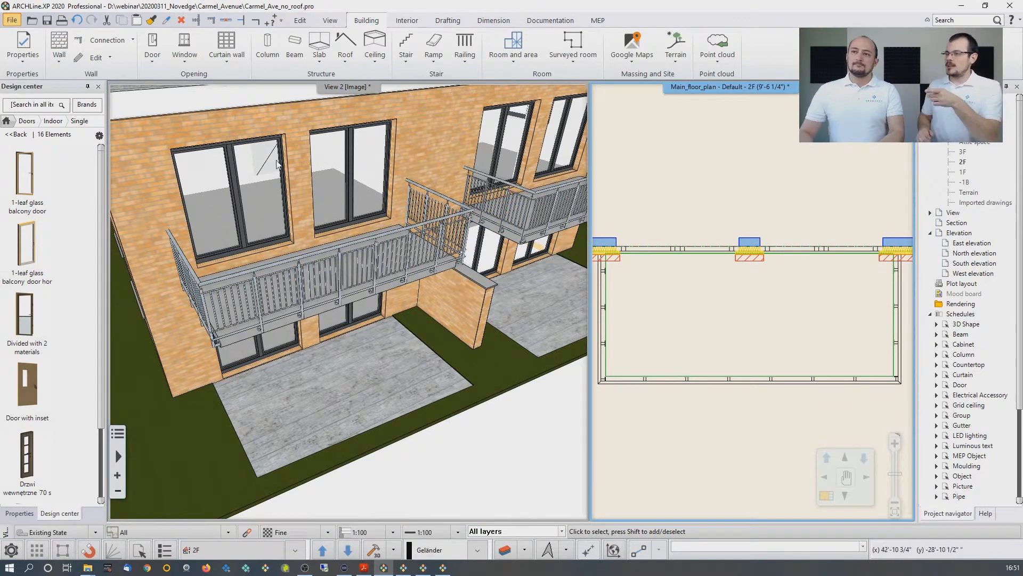
Close the current project without saving and open Carmel_Ave_1_Building.pro
{"action": "left_click", "coordinate": [31, 22]}
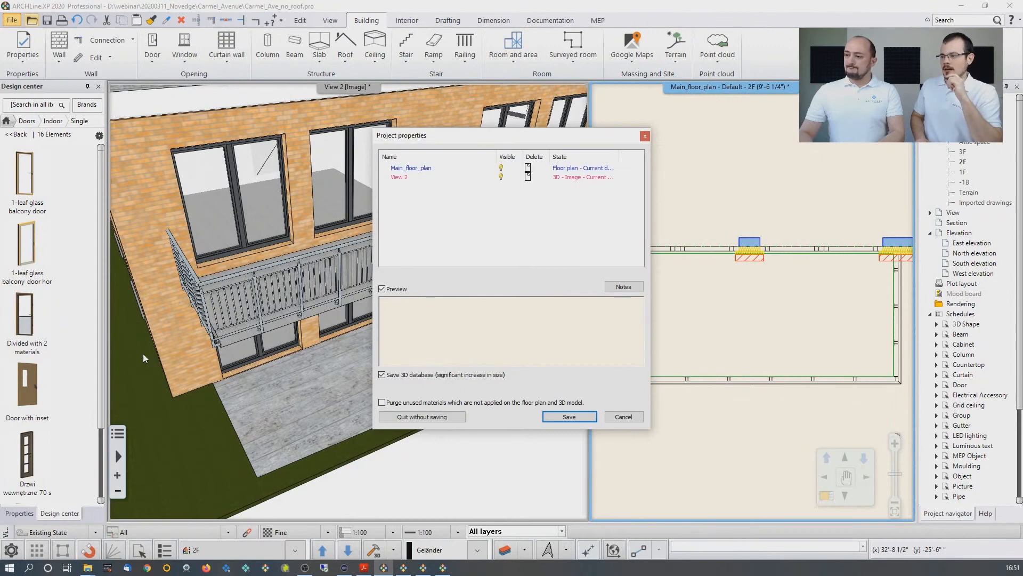
{"action": "left_click", "coordinate": [405, 417]}
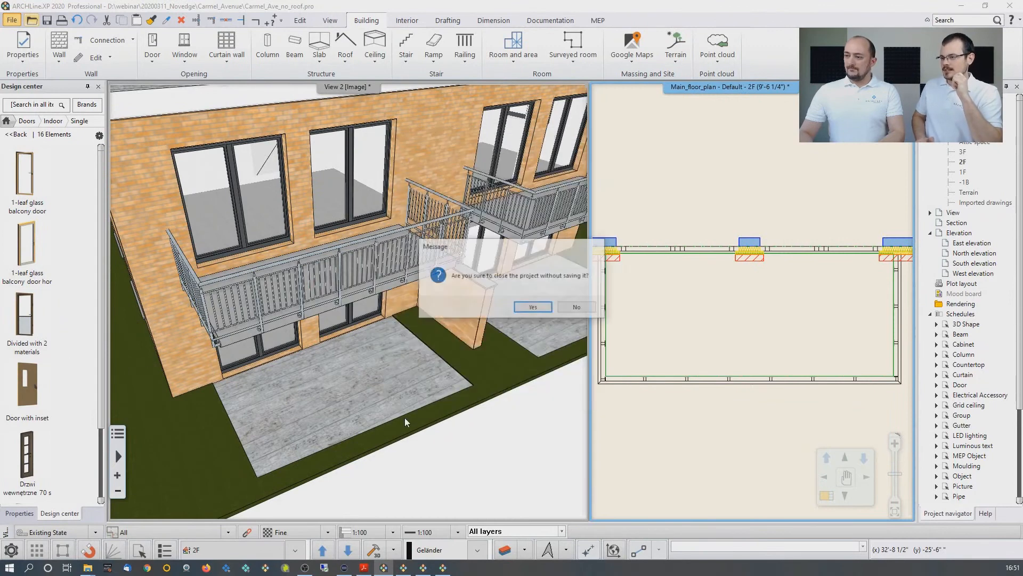
{"action": "left_click", "coordinate": [528, 308]}
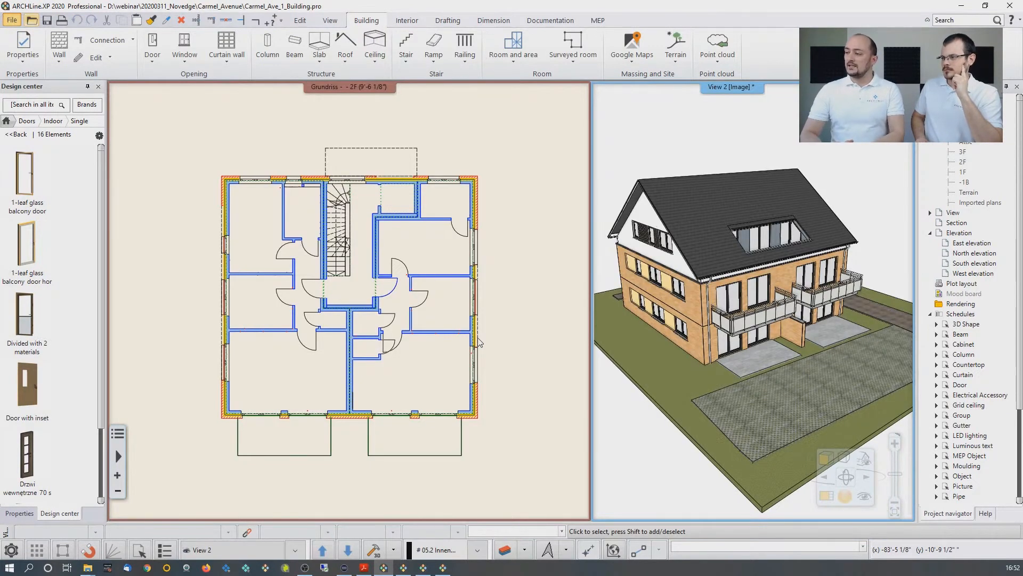
Activate the Grundriss floor plan and return the Design center to its start page
{"action": "left_click", "coordinate": [397, 342]}
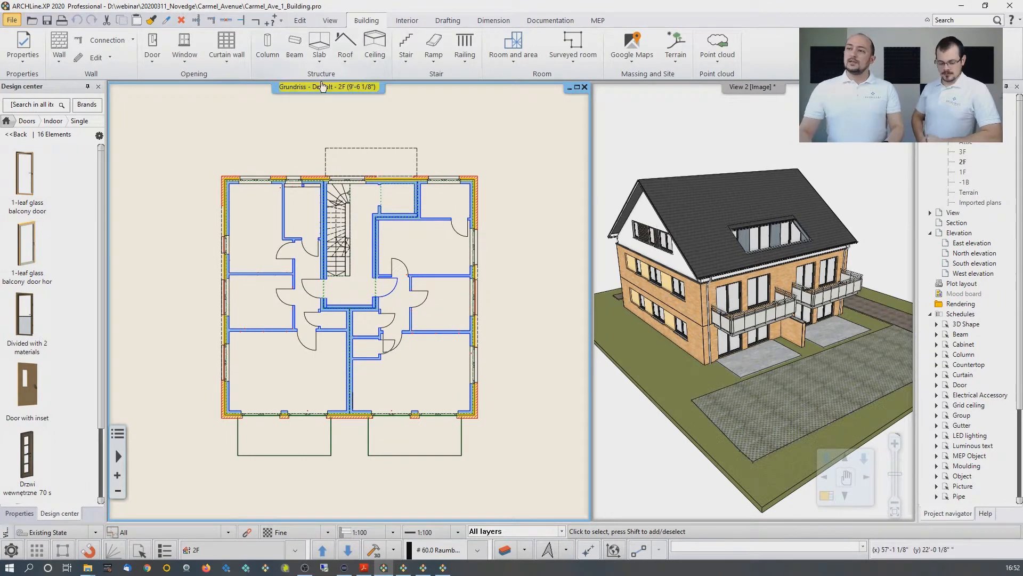
{"action": "mouse_move", "coordinate": [26, 367]}
{"action": "left_click", "coordinate": [19, 512]}
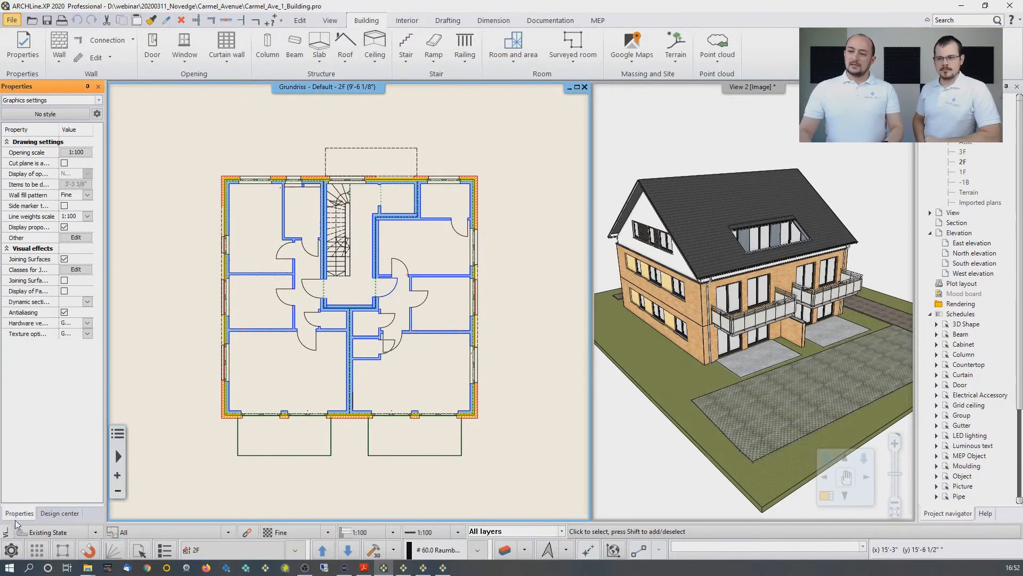
{"action": "left_click", "coordinate": [59, 513]}
{"action": "mouse_move", "coordinate": [25, 444]}
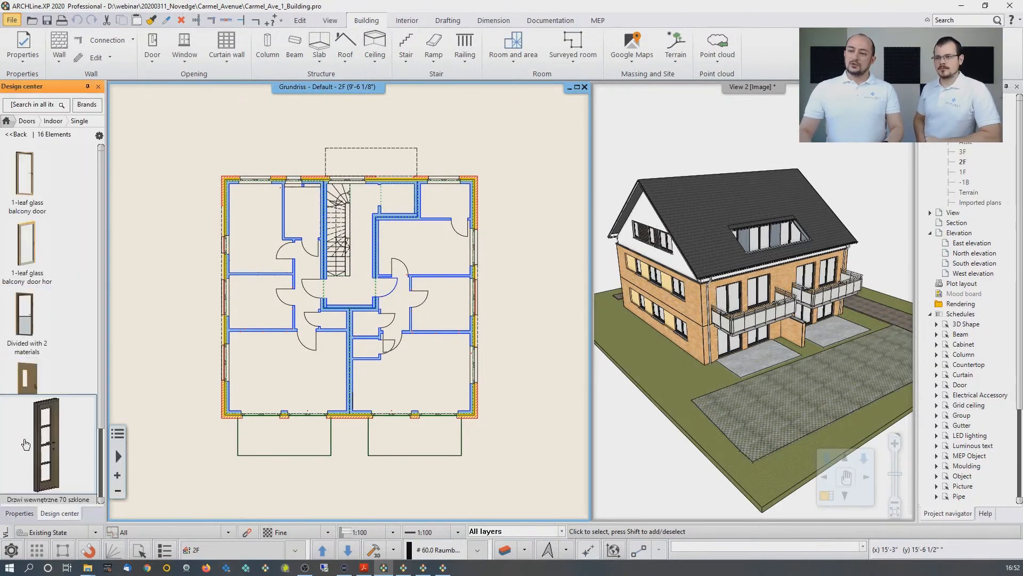
{"action": "left_click", "coordinate": [6, 121]}
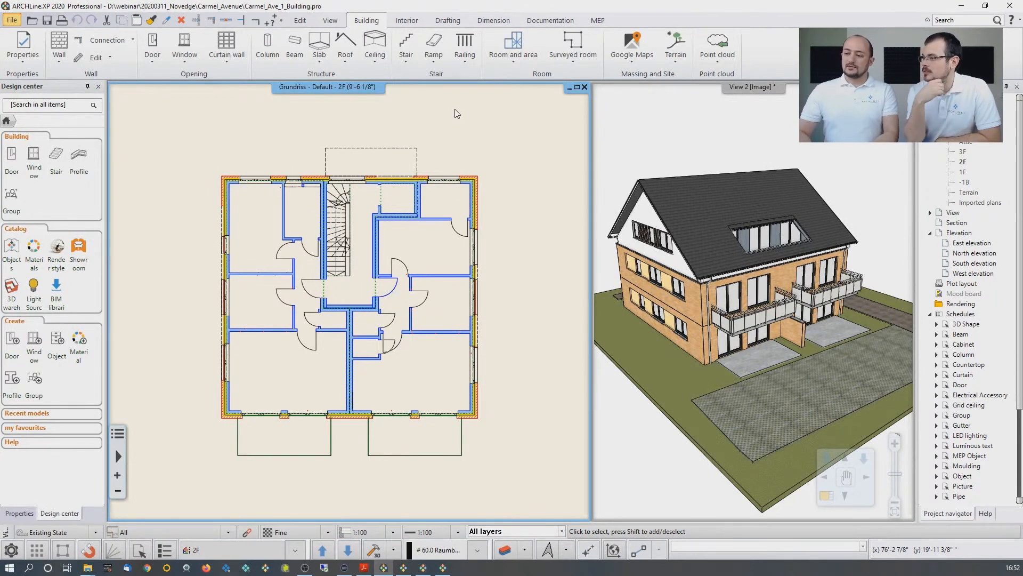
Look at the project's north direction setting and dismiss it
{"action": "left_click", "coordinate": [548, 550]}
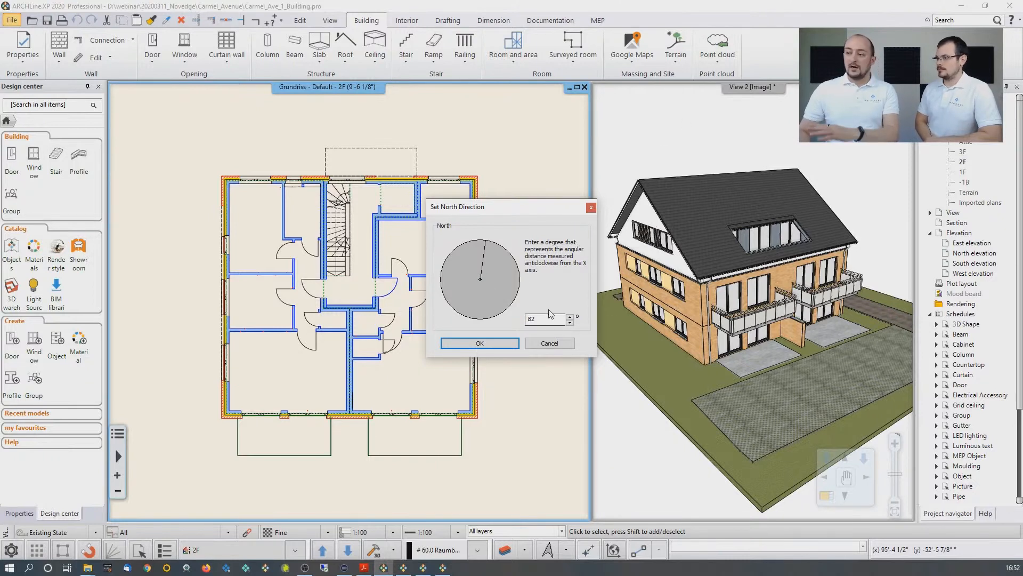
{"action": "left_click", "coordinate": [556, 345]}
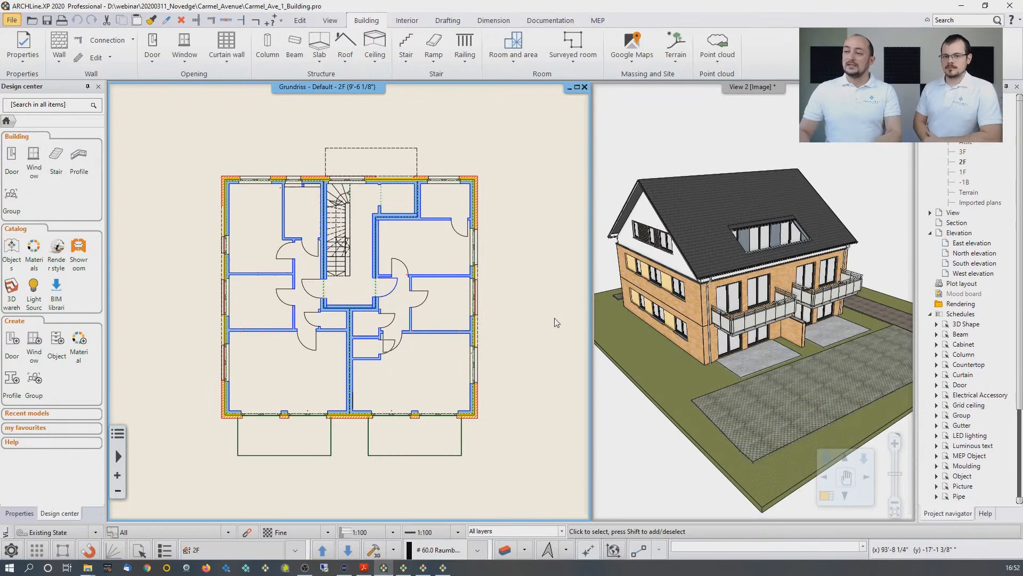
Specify the project location by Google Maps and search for "Carmel avenue el cerrito"
{"action": "left_click", "coordinate": [634, 47]}
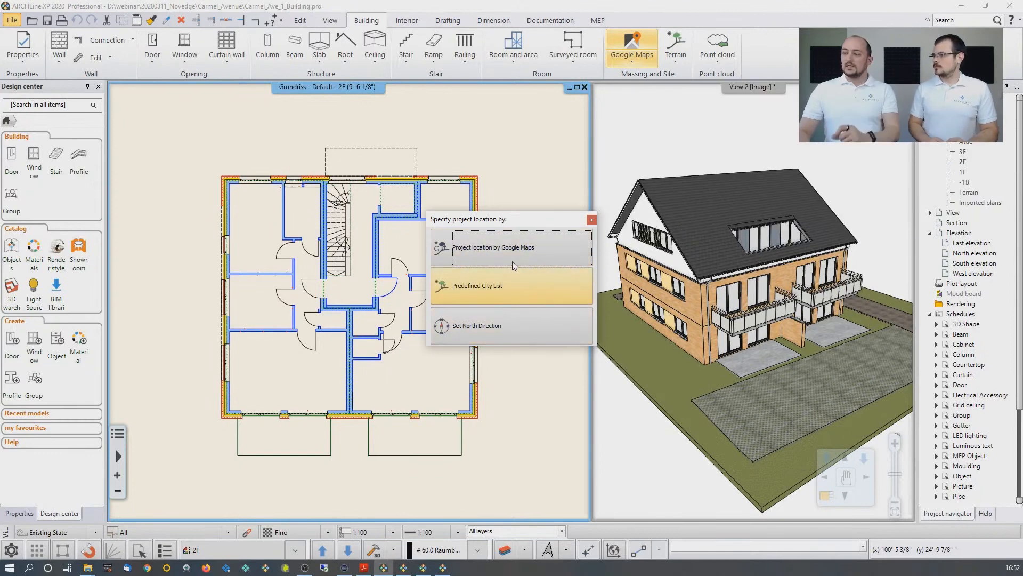
{"action": "left_click", "coordinate": [514, 248]}
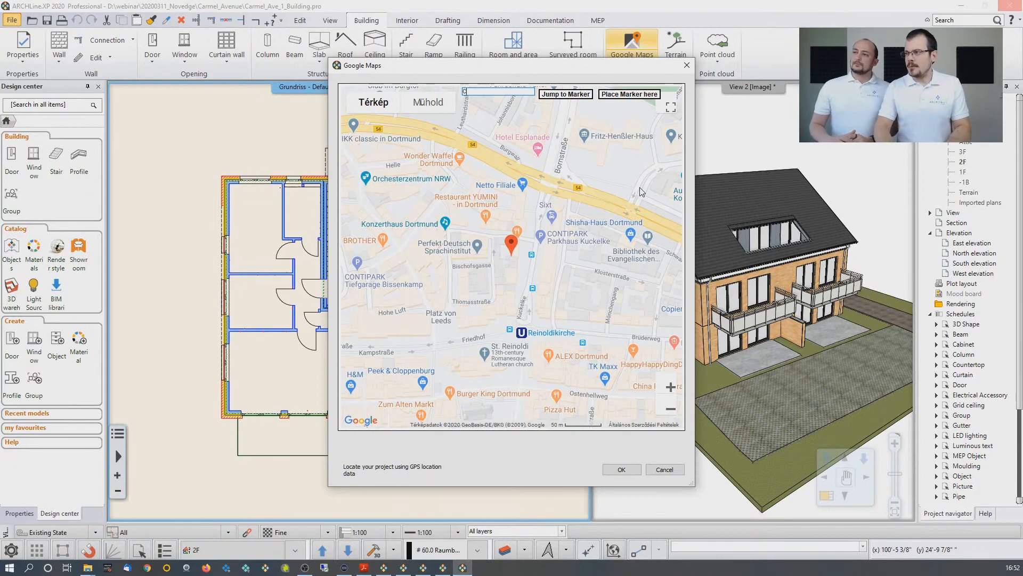
{"action": "type", "text": "armel ave"}
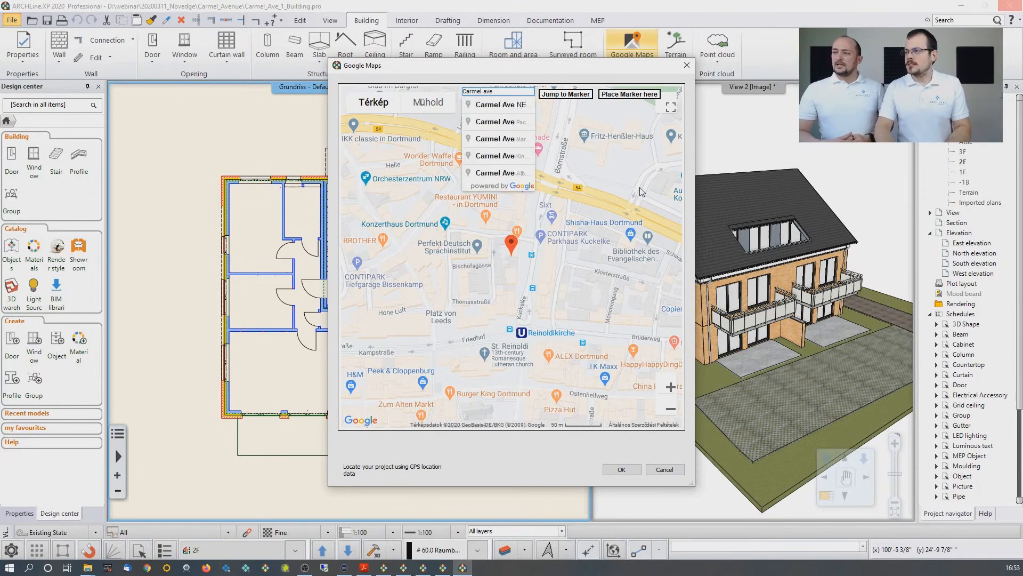
{"action": "type", "text": "nue el cerrito"}
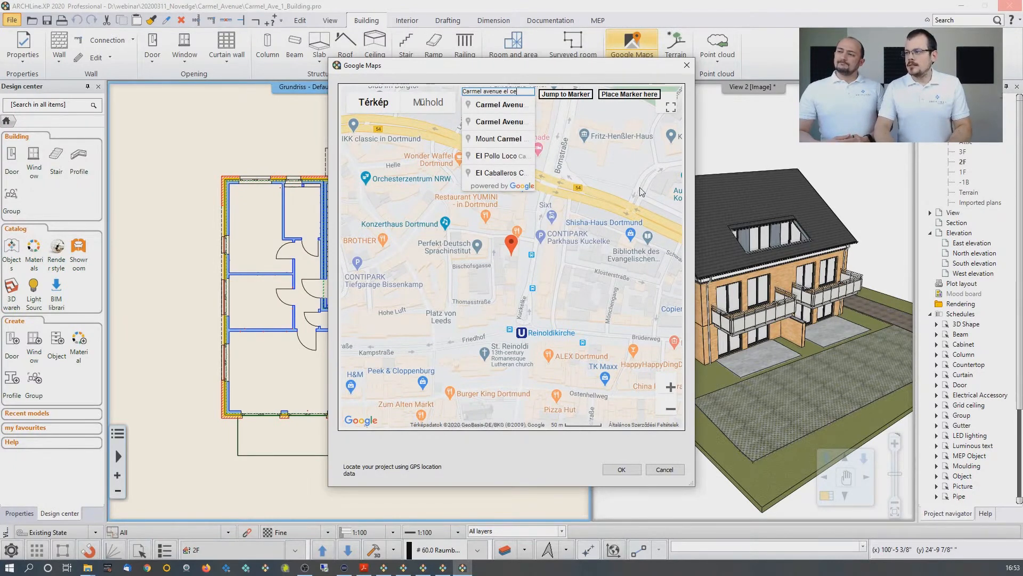
{"action": "key", "text": "Return"}
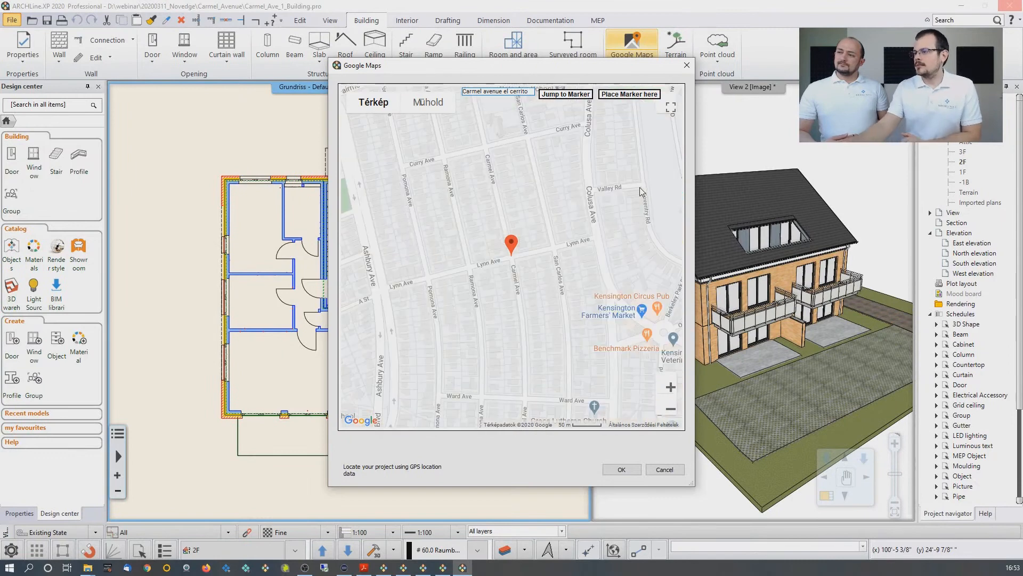
Place the location marker on the open field beside Carmel Ave using the satellite map, and accept it as the project location
{"action": "mouse_move", "coordinate": [539, 216]}
{"action": "left_mouse_down"}
{"action": "mouse_move", "coordinate": [552, 315]}
{"action": "mouse_move", "coordinate": [501, 176]}
{"action": "left_mouse_up"}
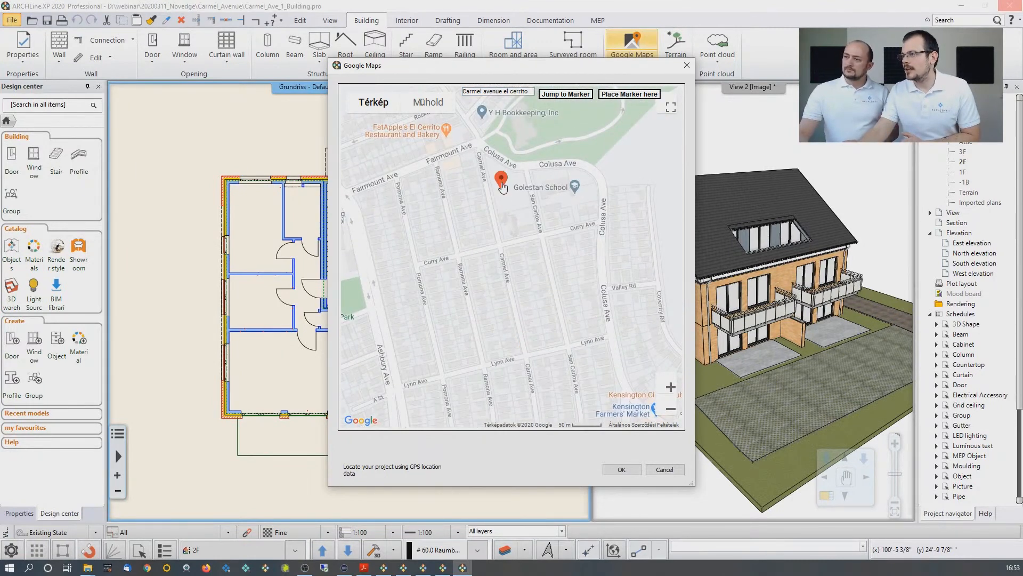
{"action": "left_click", "coordinate": [428, 101]}
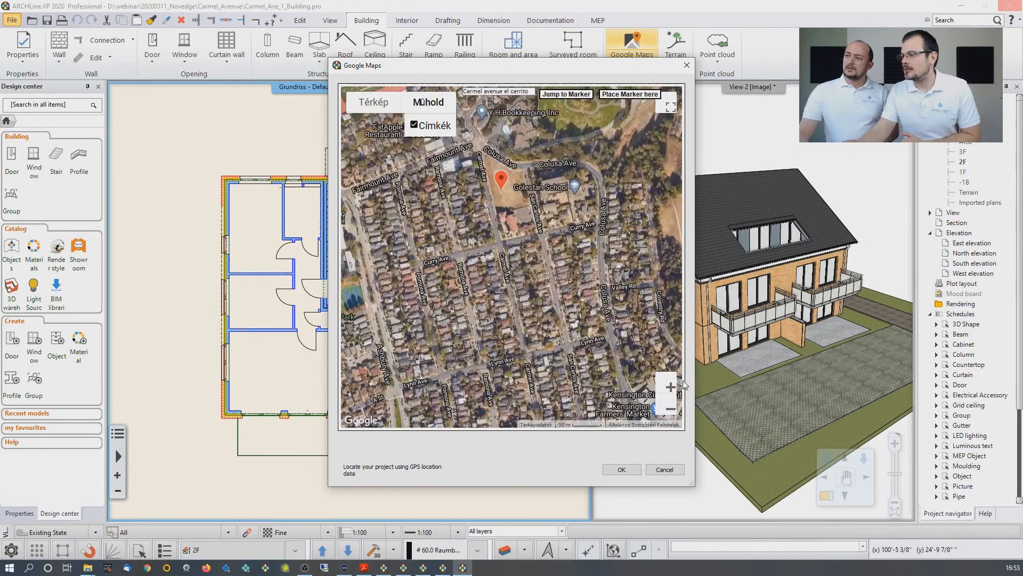
{"action": "scroll", "coordinate": [553, 235], "scroll_direction": "up", "scroll_amount": 4}
{"action": "left_click_drag", "start_coordinate": [488, 222], "coordinate": [497, 319]}
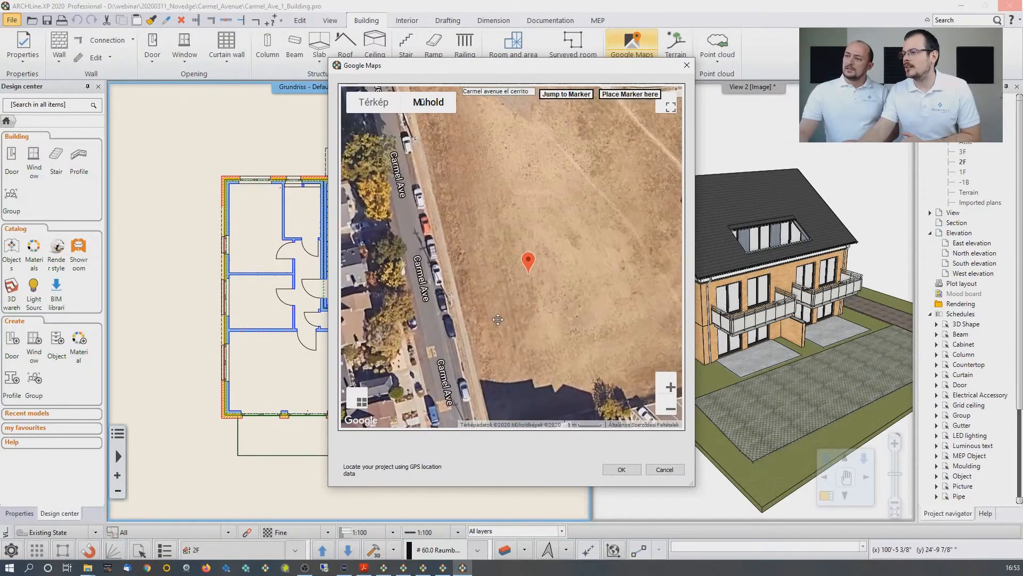
{"action": "left_click_drag", "start_coordinate": [530, 261], "coordinate": [475, 258]}
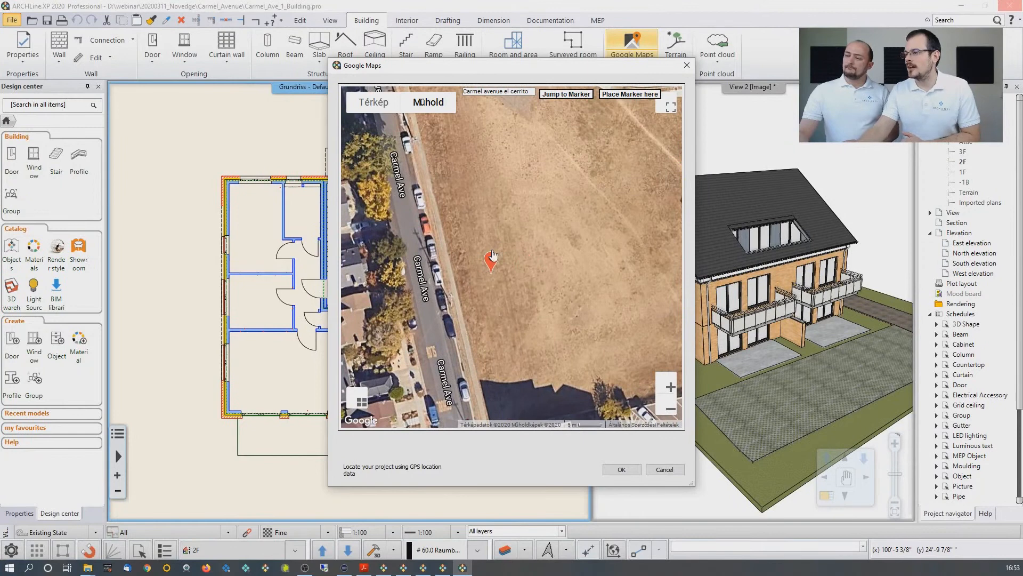
{"action": "left_click", "coordinate": [621, 469]}
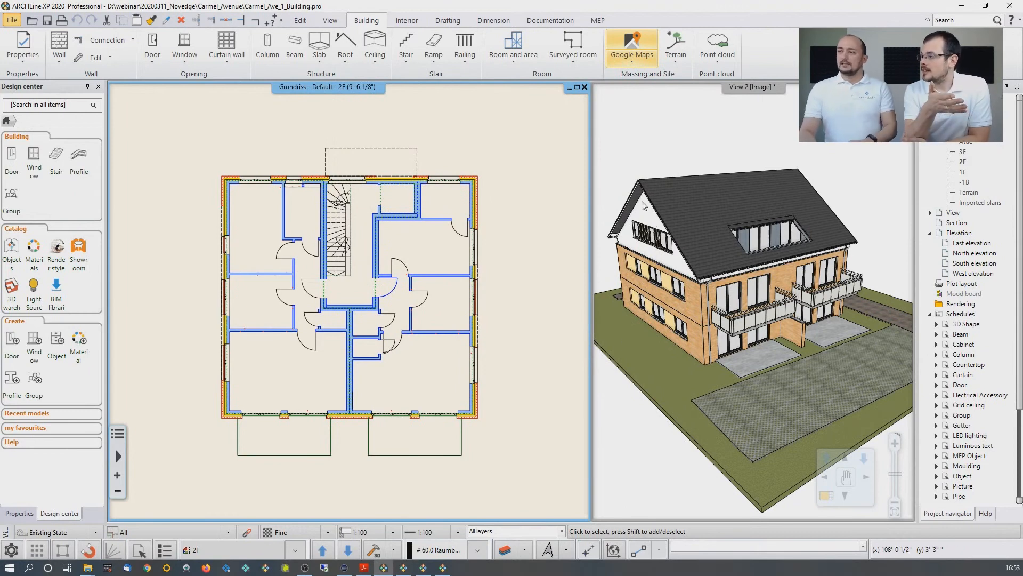
Turn on shadows in the 3D view of the building
{"action": "left_click", "coordinate": [692, 167]}
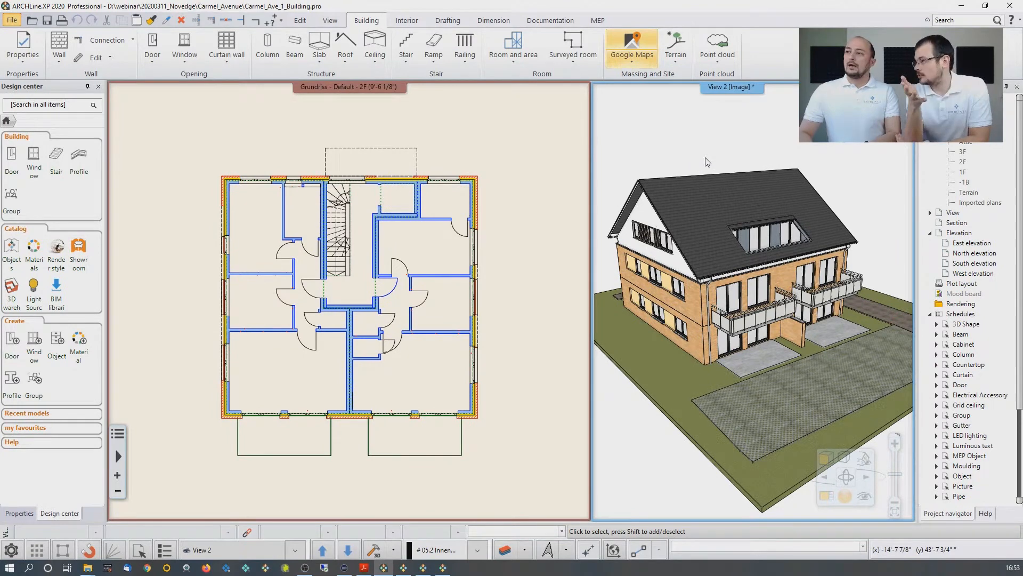
{"action": "left_click", "coordinate": [566, 550]}
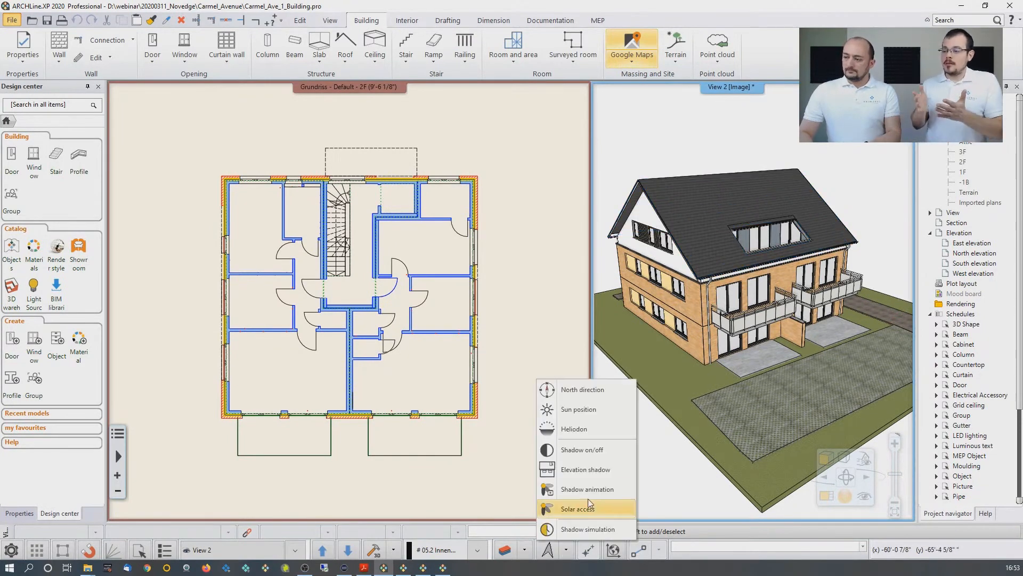
{"action": "left_click", "coordinate": [598, 450]}
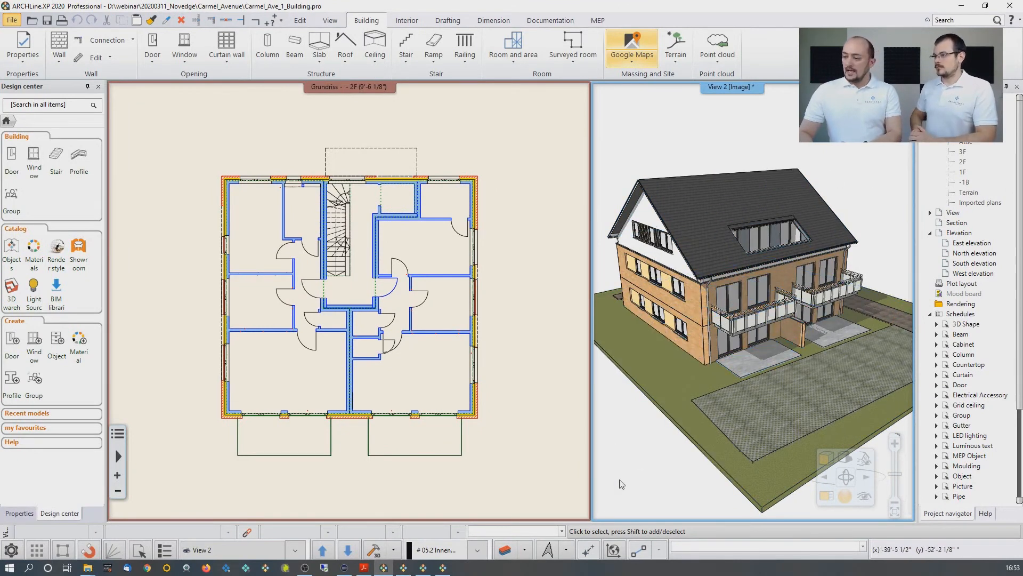
{"action": "left_click", "coordinate": [566, 550]}
{"action": "left_click", "coordinate": [581, 409]}
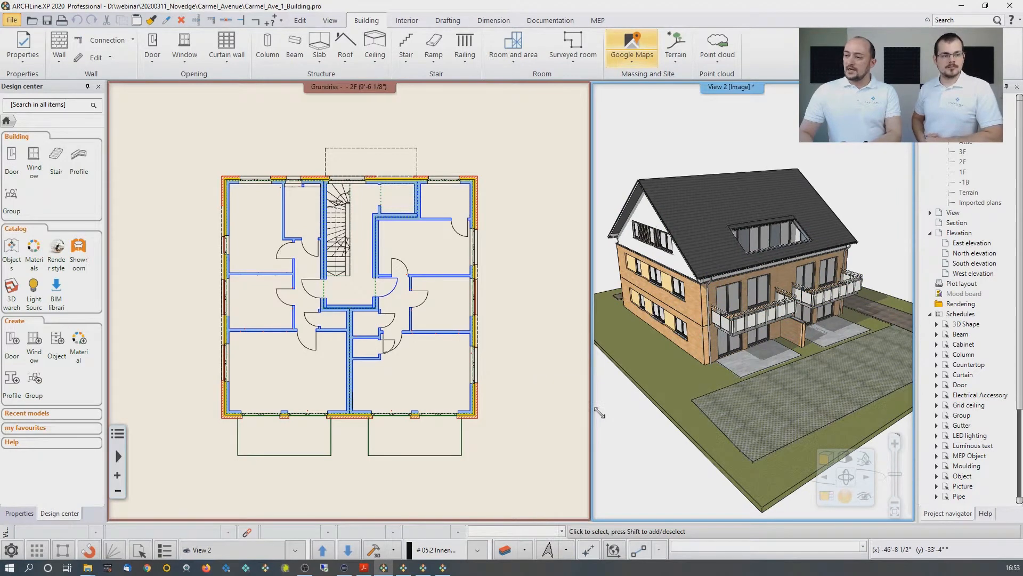
{"action": "left_click", "coordinate": [644, 364]}
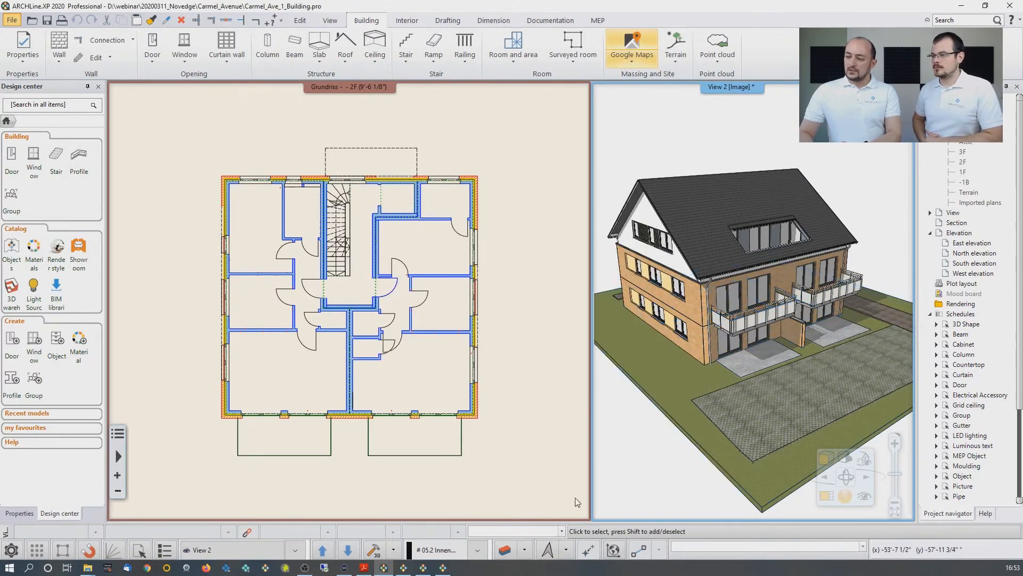
Examine the sun path, time and date settings of the shadow simulation and dismiss it
{"action": "left_click", "coordinate": [567, 550]}
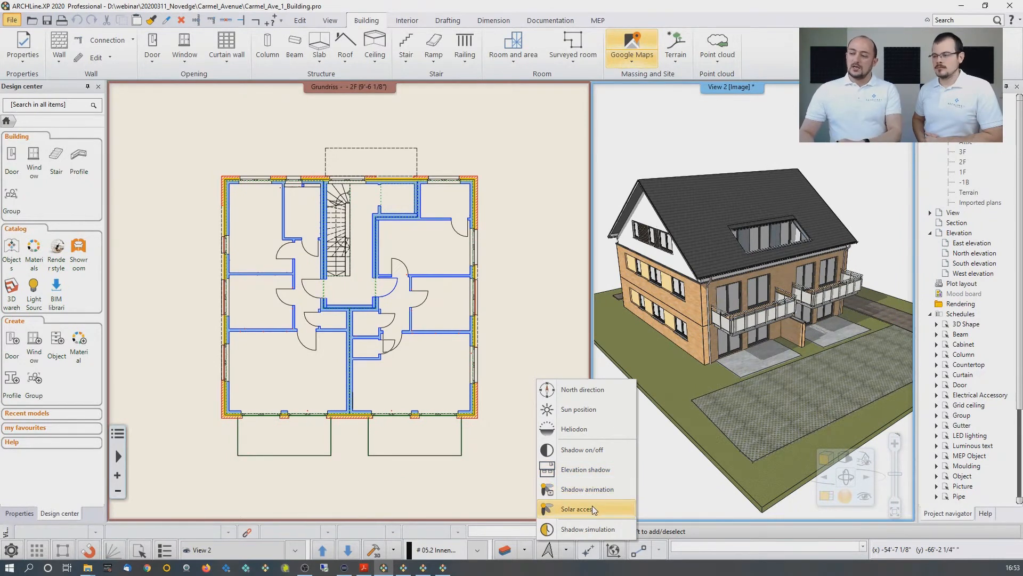
{"action": "left_click", "coordinate": [592, 529]}
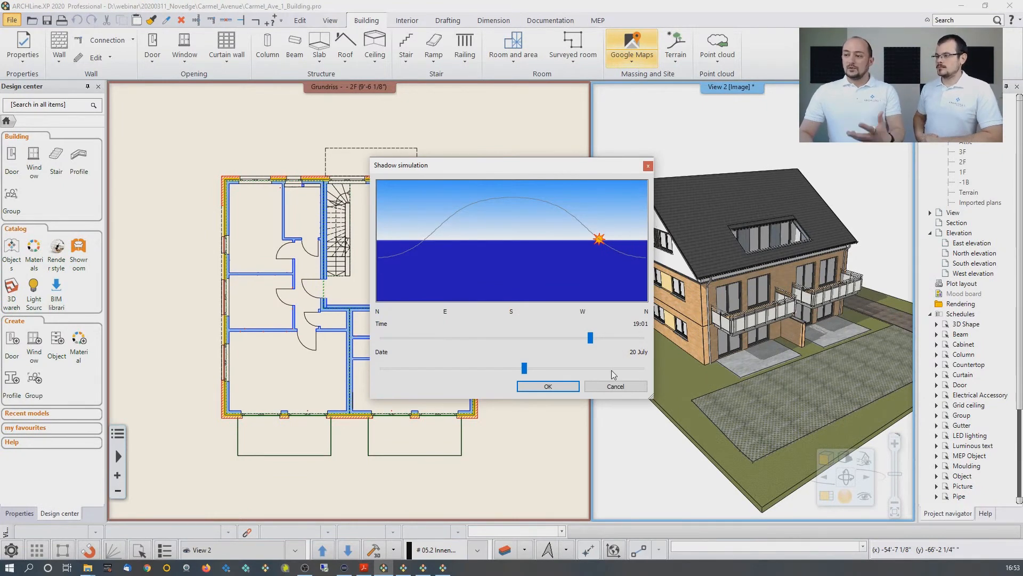
{"action": "left_click", "coordinate": [624, 385]}
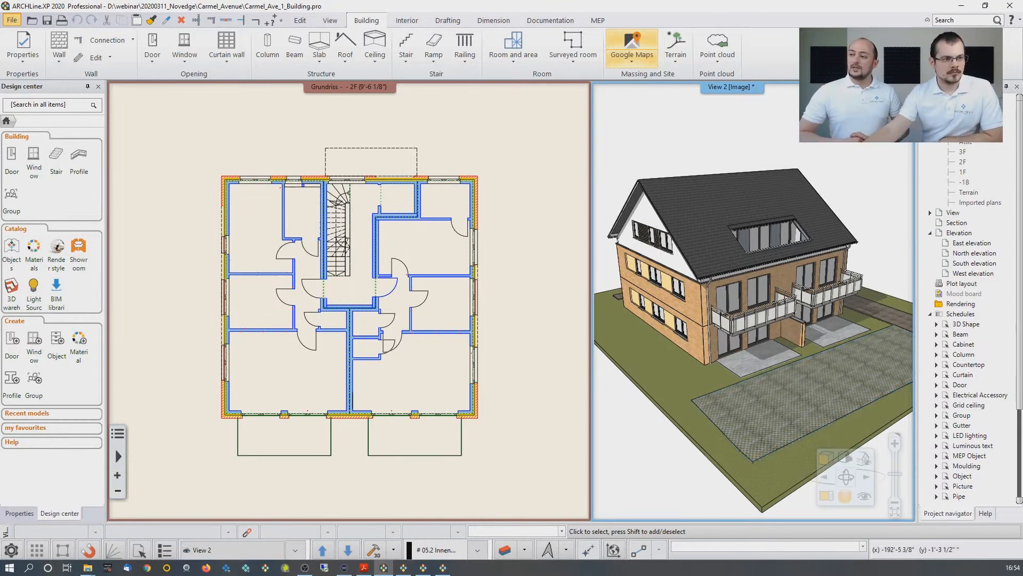
Switch to Photos and examine the rendered exterior images of the buildings from 4.png to 7.png, then return to the project
{"action": "key", "text": "alt+Tab"}
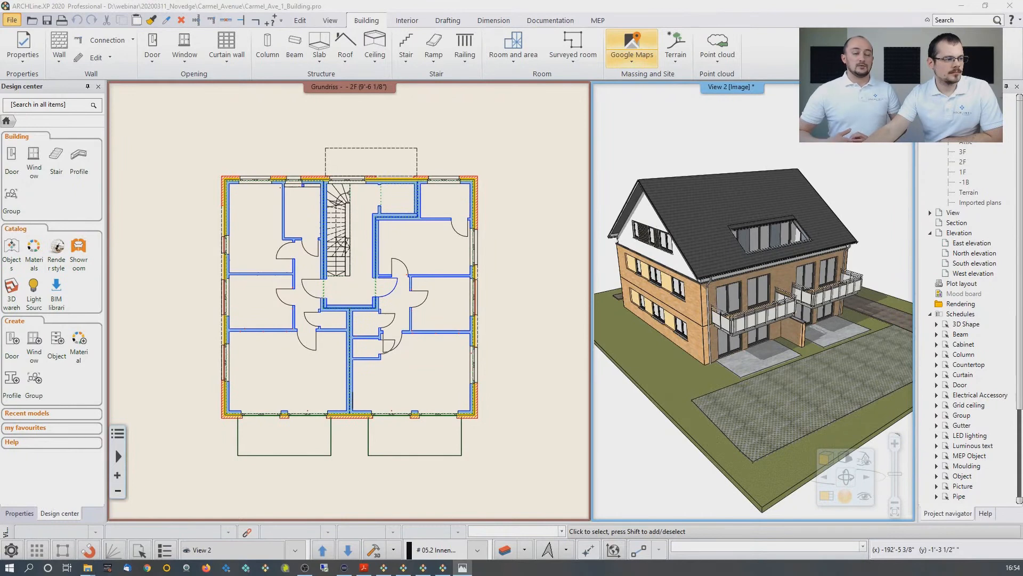
{"action": "left_click_drag", "start_coordinate": [0, 89], "coordinate": [472, 71]}
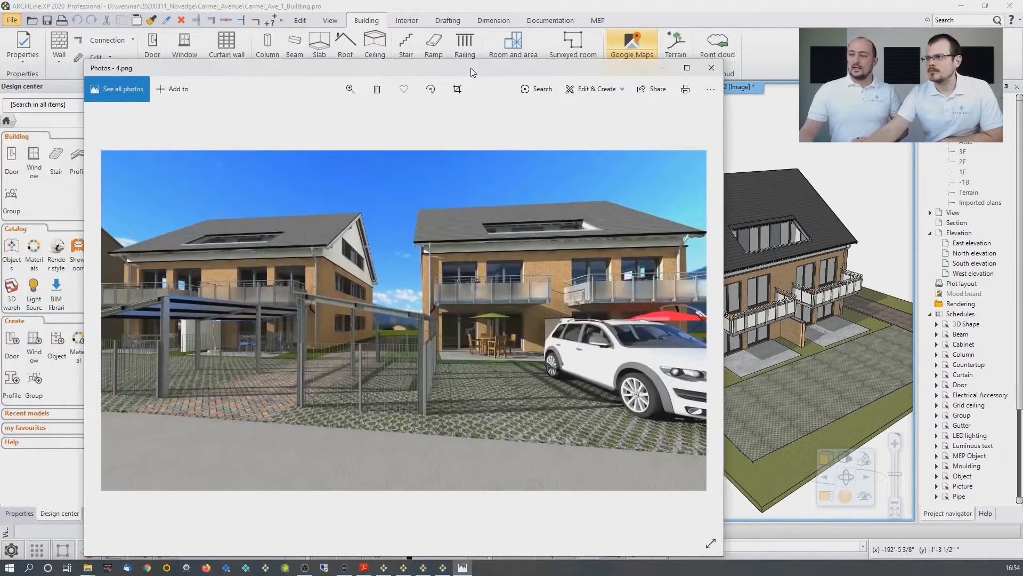
{"action": "double_click", "coordinate": [473, 68]}
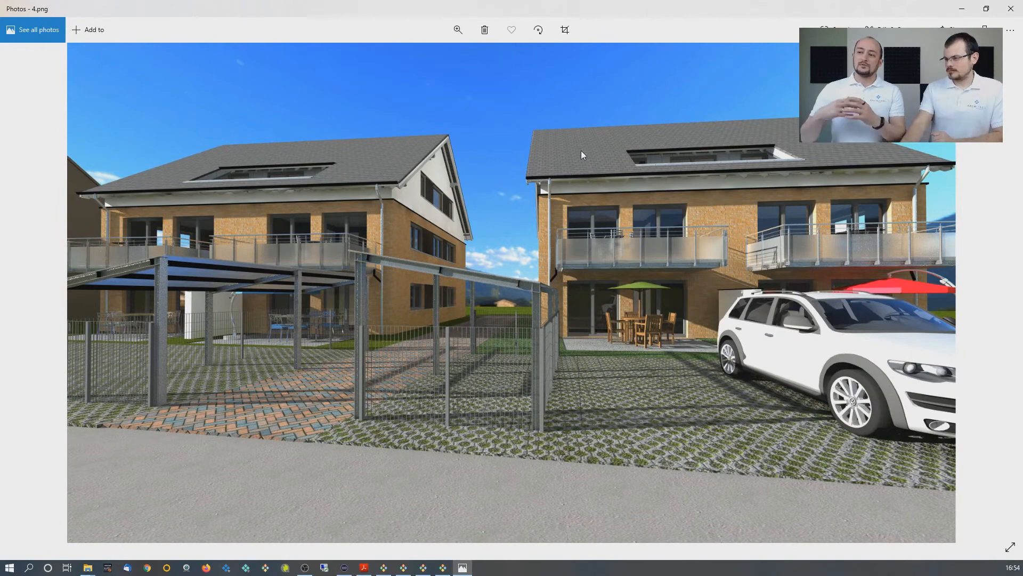
{"action": "key", "text": "Right"}
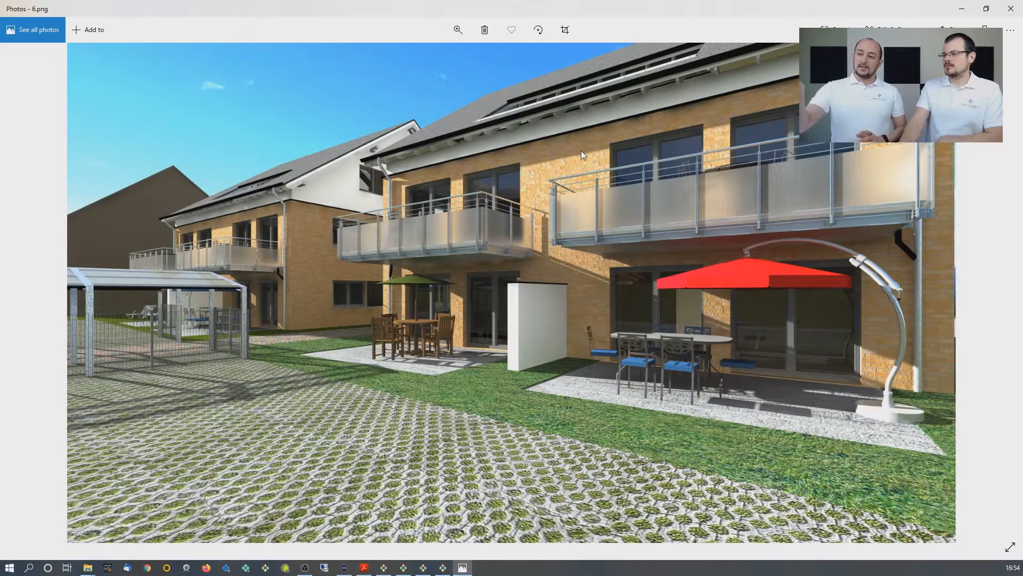
{"action": "key", "text": "Right"}
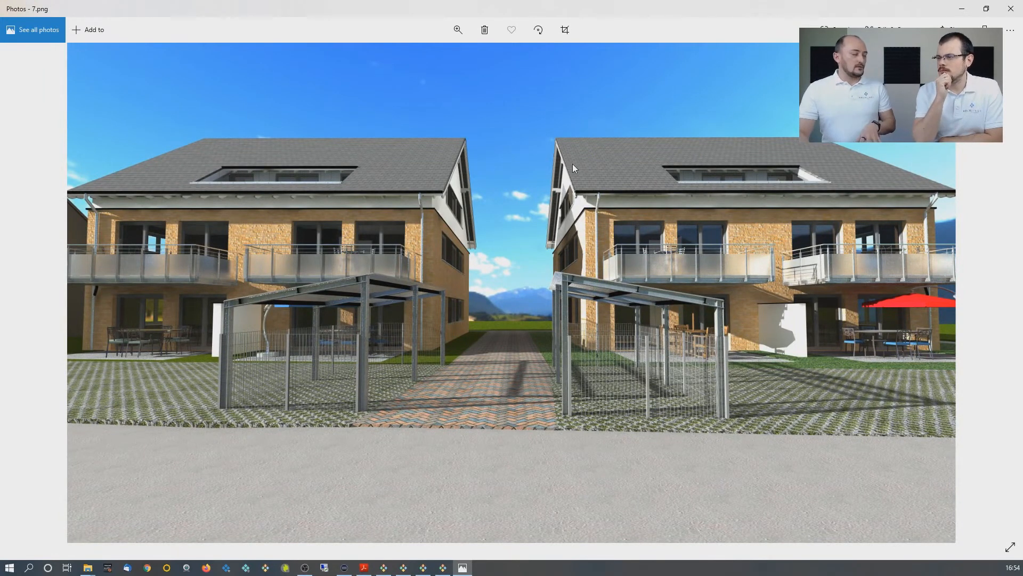
{"action": "left_click", "coordinate": [962, 11]}
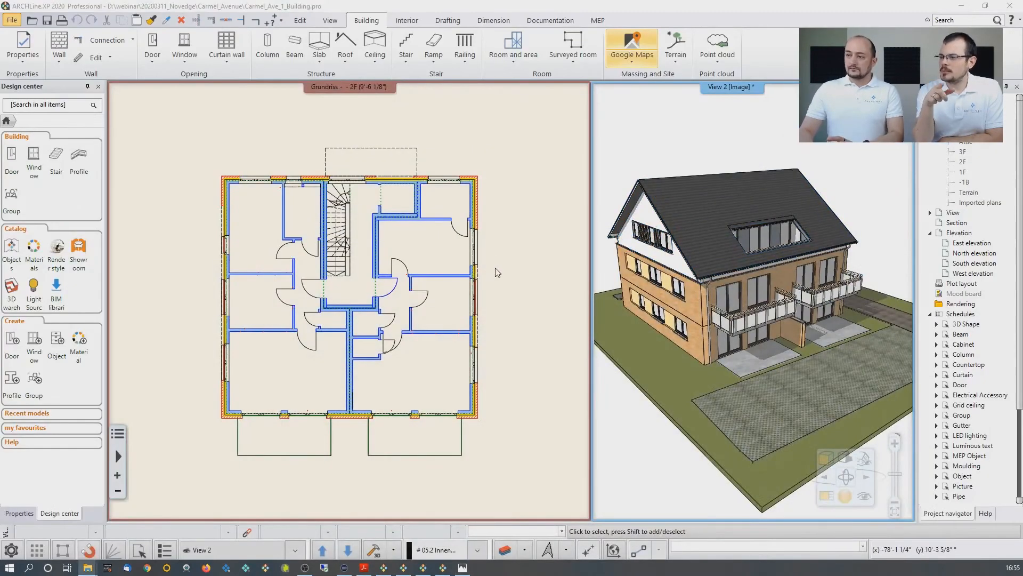
Dimension all outer walls of the 2F floor plan with wall endpoint, door/window frame and door/window axis chains placed outside the building
{"action": "left_click", "coordinate": [512, 279]}
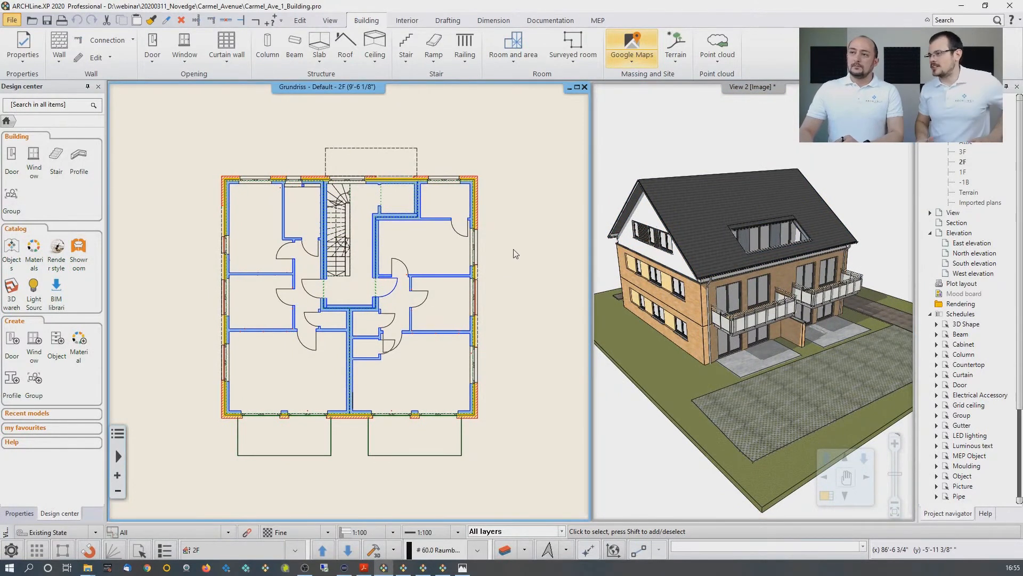
{"action": "left_click", "coordinate": [411, 20]}
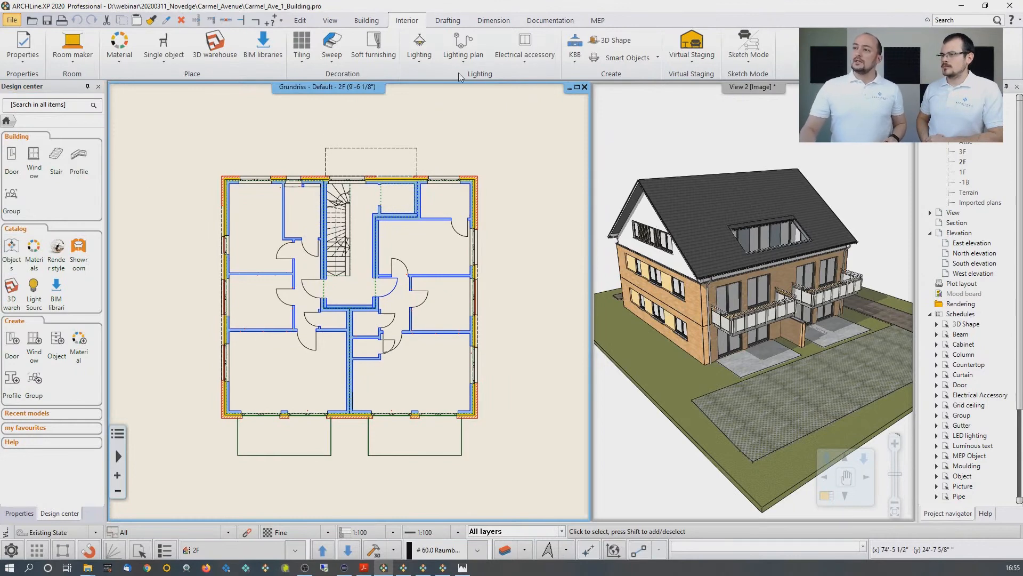
{"action": "left_click", "coordinate": [493, 21]}
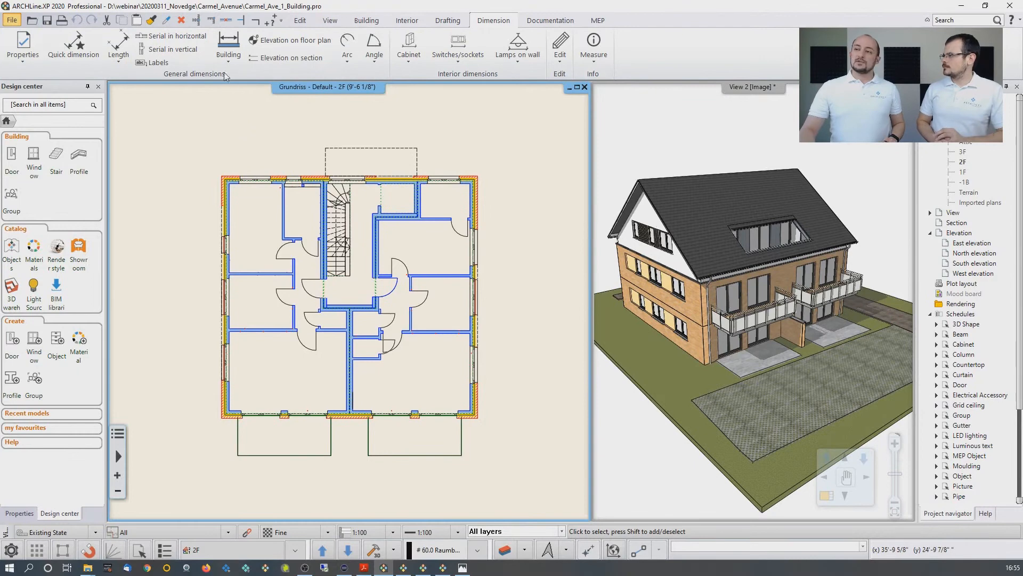
{"action": "left_click", "coordinate": [229, 59]}
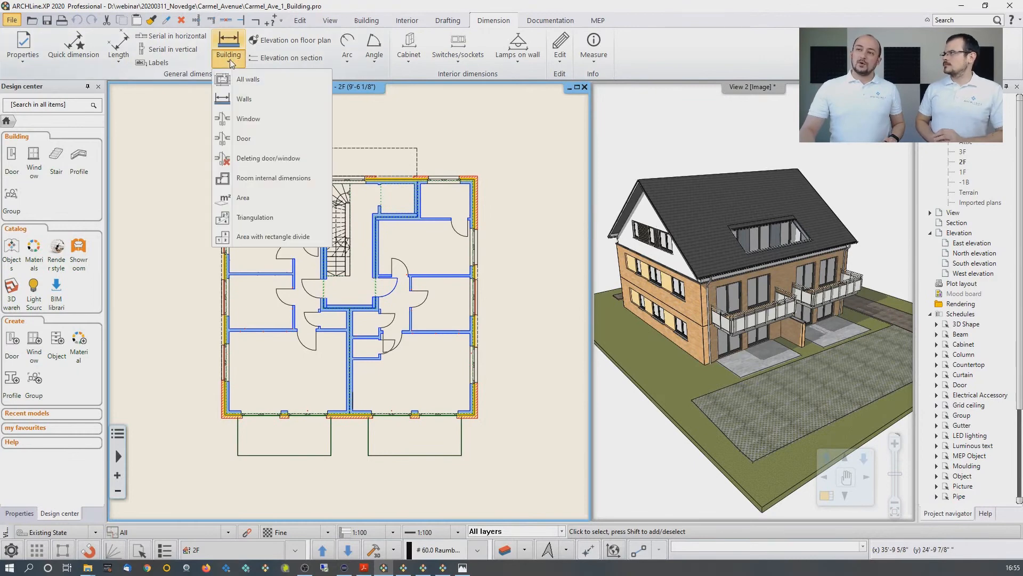
{"action": "left_click", "coordinate": [260, 82]}
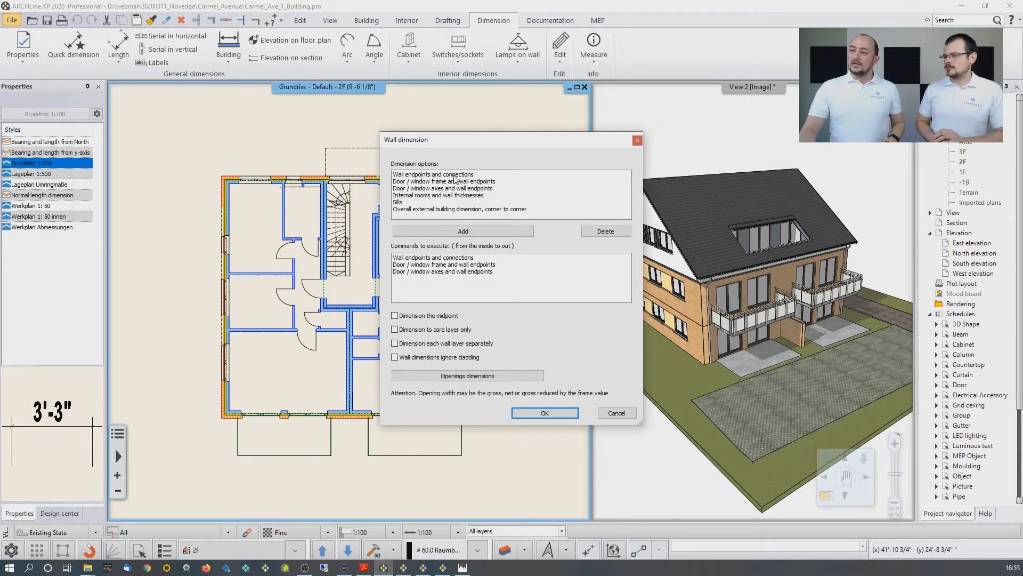
{"action": "left_click", "coordinate": [434, 264]}
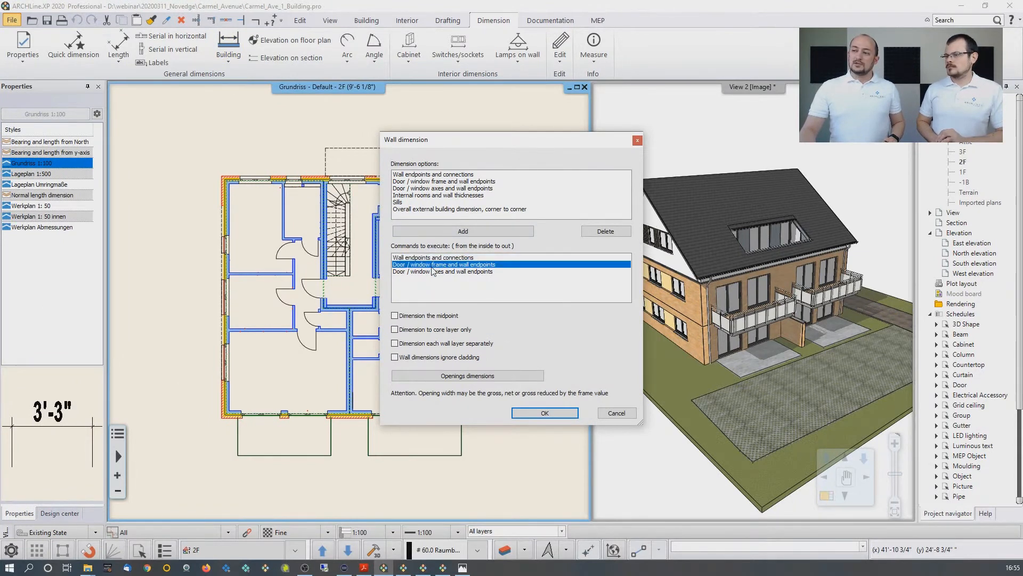
{"action": "left_click", "coordinate": [426, 189]}
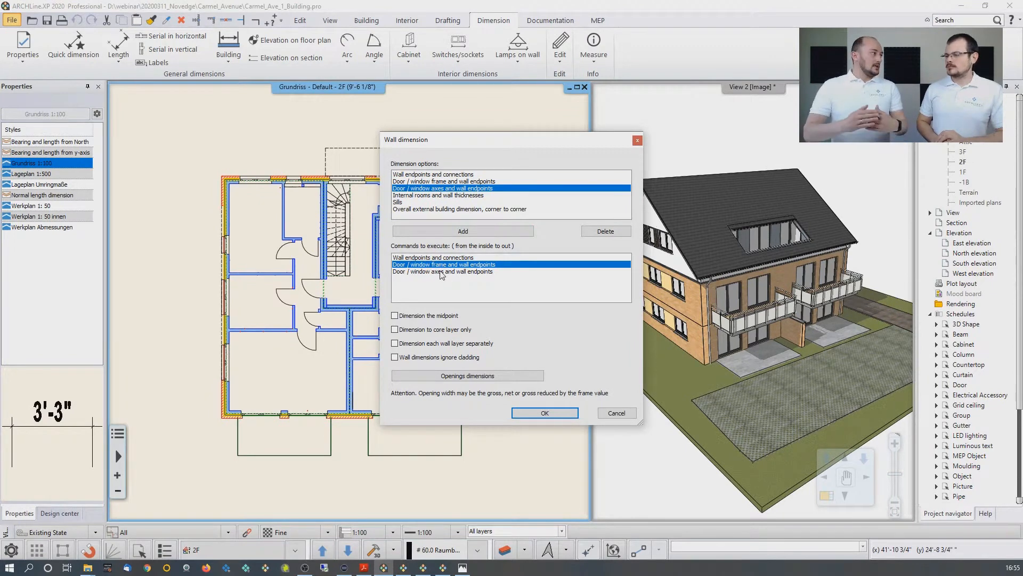
{"action": "left_click", "coordinate": [531, 412]}
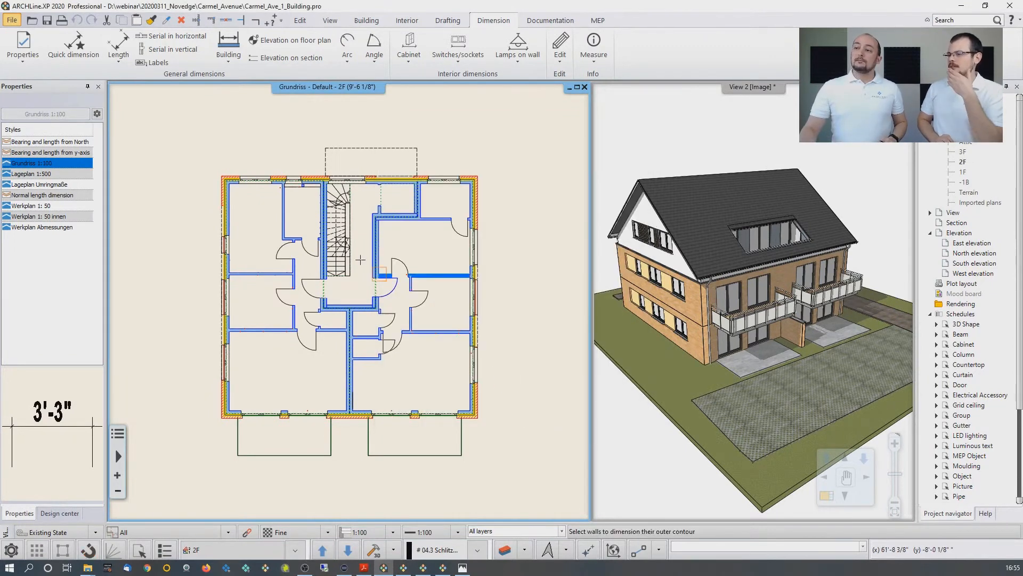
{"action": "left_click_drag", "start_coordinate": [195, 155], "coordinate": [531, 435]}
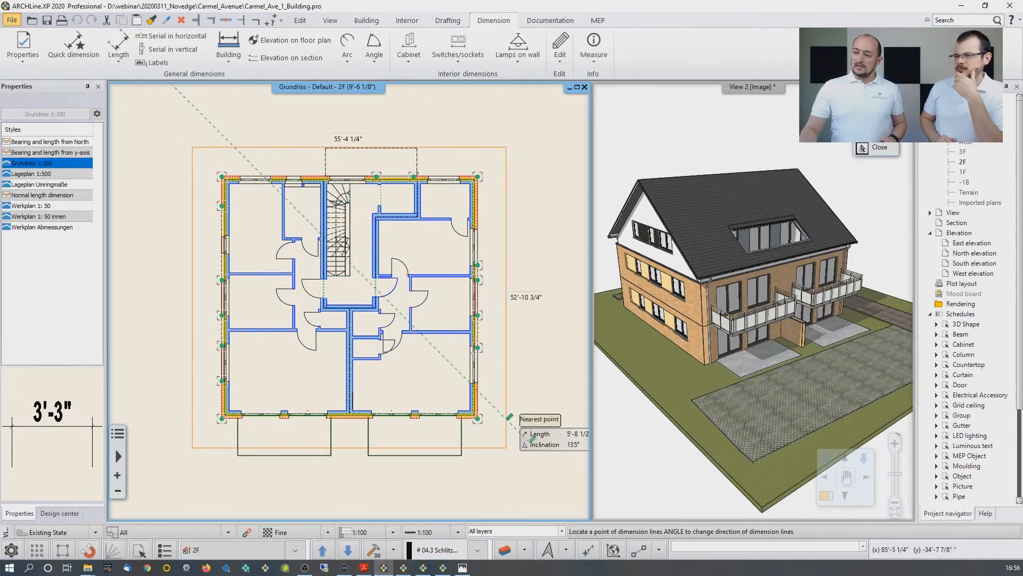
{"action": "left_click", "coordinate": [530, 433]}
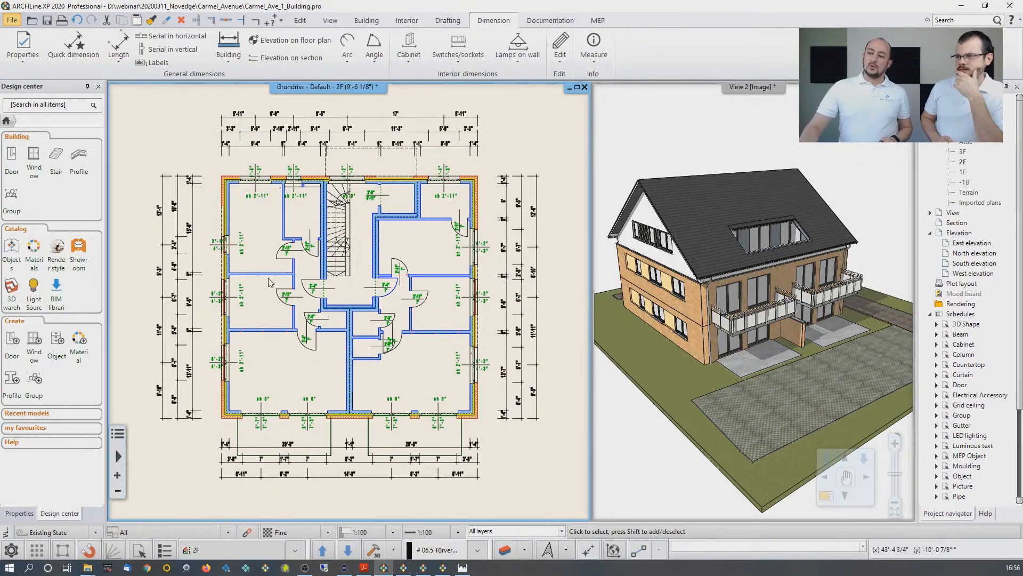
Add a length dimension between the inner wall faces of the small upper room beside the central dividing wall, below the stairwell
{"action": "scroll", "coordinate": [198, 256], "scroll_direction": "up", "scroll_amount": 3}
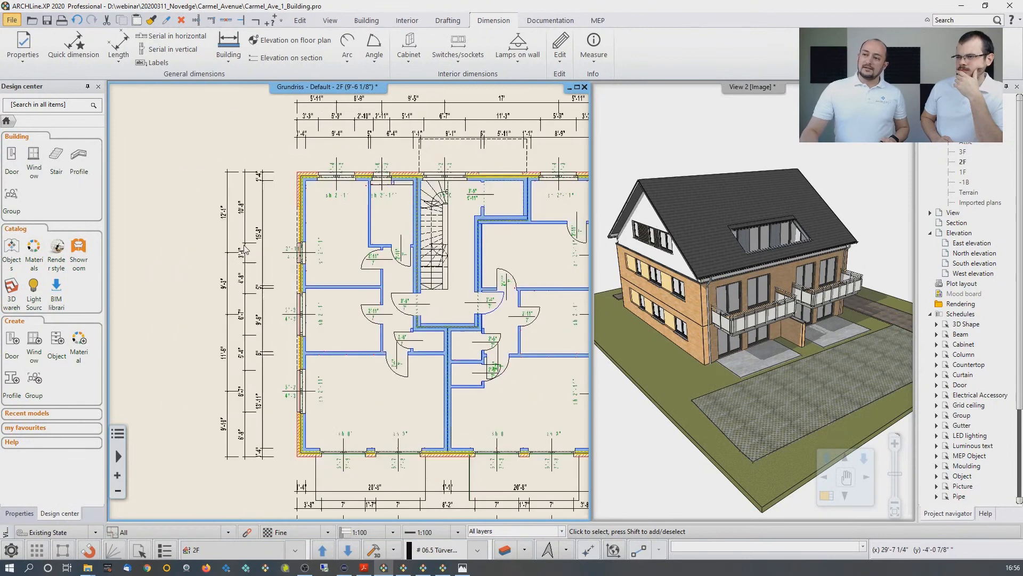
{"action": "middle_click_drag", "start_coordinate": [330, 306], "coordinate": [298, 283]}
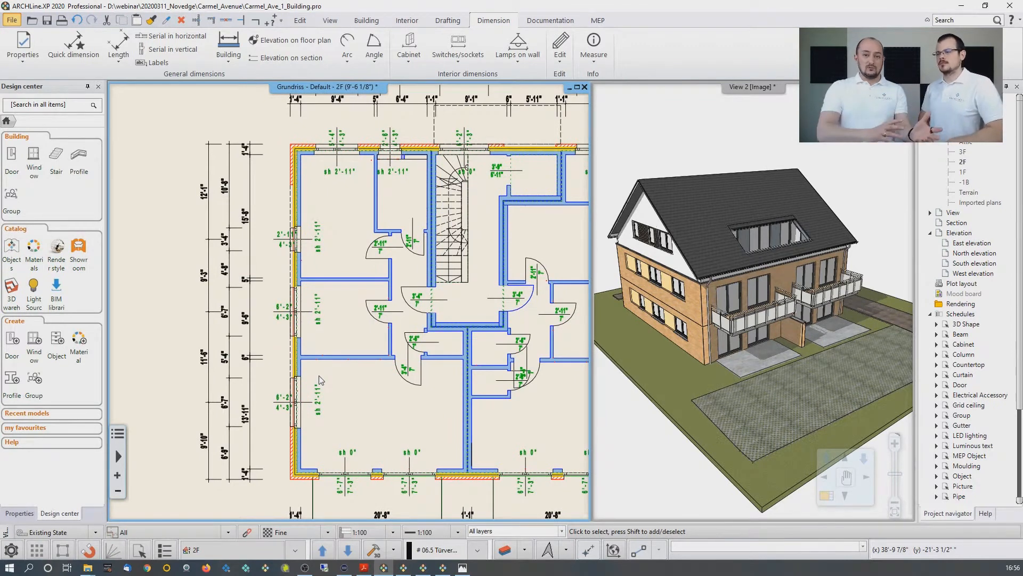
{"action": "scroll", "coordinate": [373, 346], "scroll_direction": "down", "scroll_amount": 2}
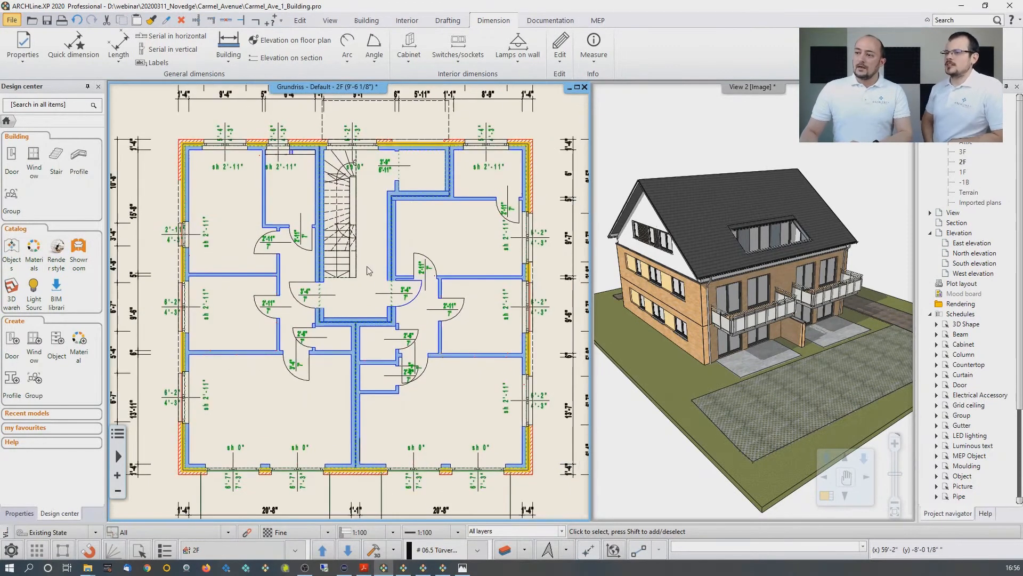
{"action": "scroll", "coordinate": [407, 328], "scroll_direction": "up", "scroll_amount": 4}
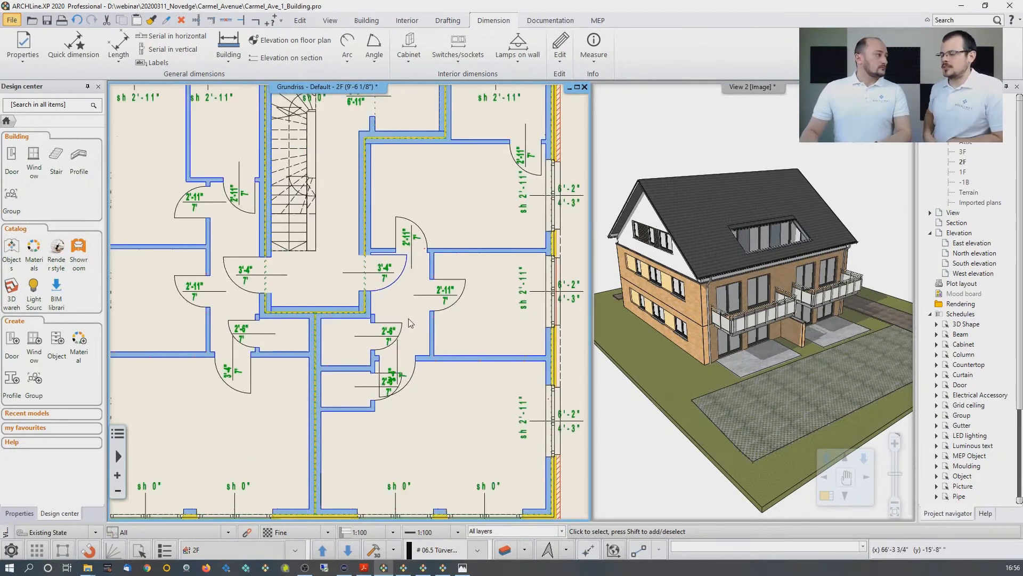
{"action": "middle_click_drag", "start_coordinate": [382, 182], "coordinate": [408, 169]}
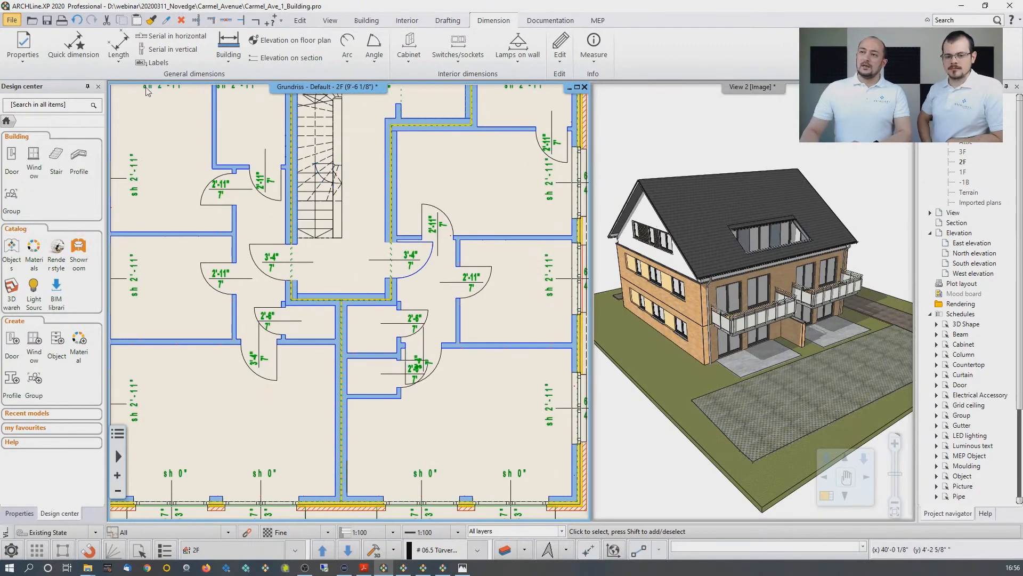
{"action": "left_click", "coordinate": [119, 57]}
{"action": "left_click", "coordinate": [130, 80]}
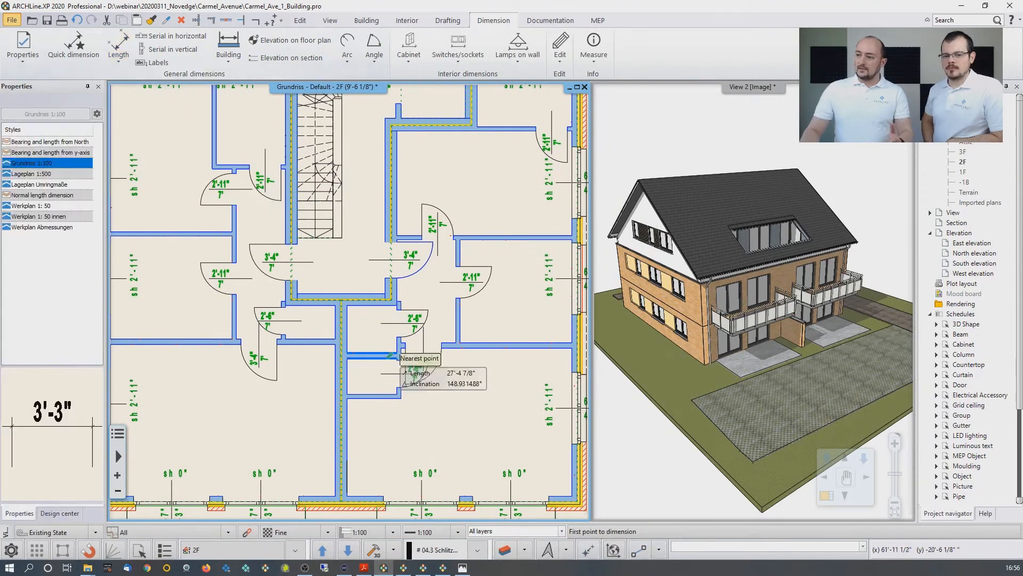
{"action": "scroll", "coordinate": [410, 395], "scroll_direction": "up", "scroll_amount": 3}
{"action": "left_click", "coordinate": [278, 196]}
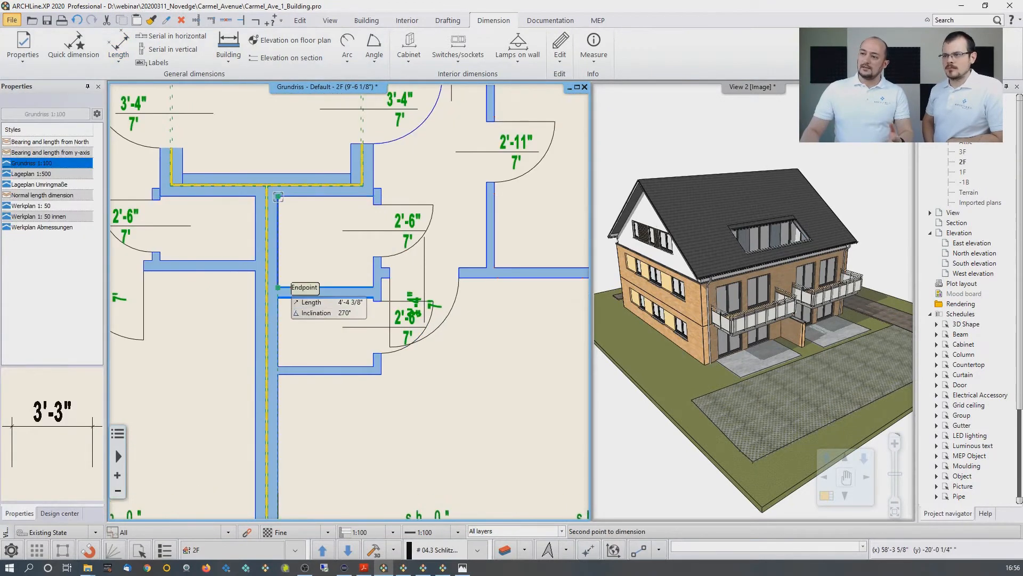
{"action": "left_click", "coordinate": [278, 287]}
{"action": "left_click", "coordinate": [315, 294]}
{"action": "key", "text": "Escape"}
{"action": "scroll", "coordinate": [340, 341], "scroll_direction": "down", "scroll_amount": 3}
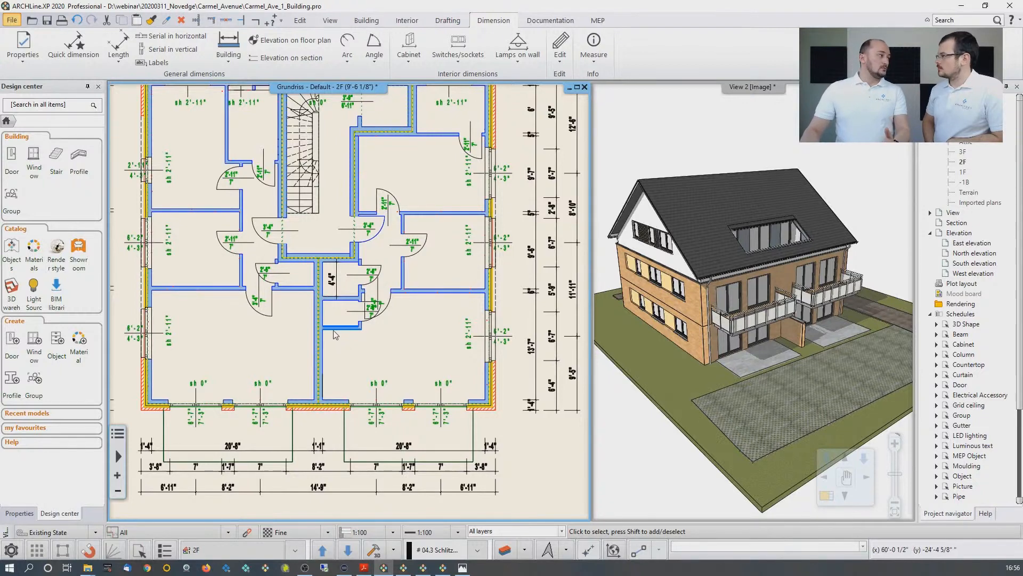
Create wall-bounded rooms with area labels in the two large lower rooms and the smaller room above the right-hand one
{"action": "left_click", "coordinate": [373, 21]}
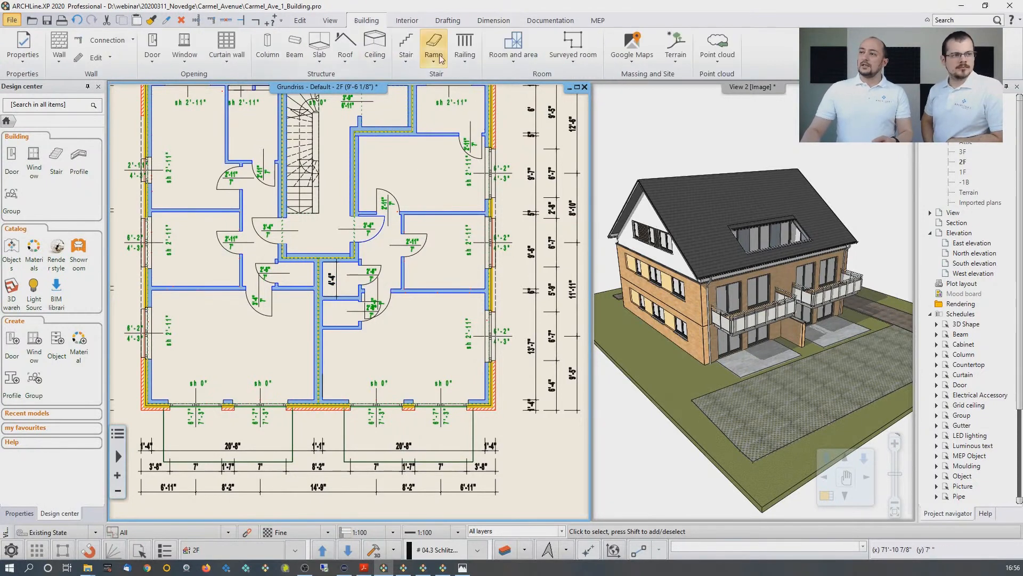
{"action": "left_click", "coordinate": [513, 48]}
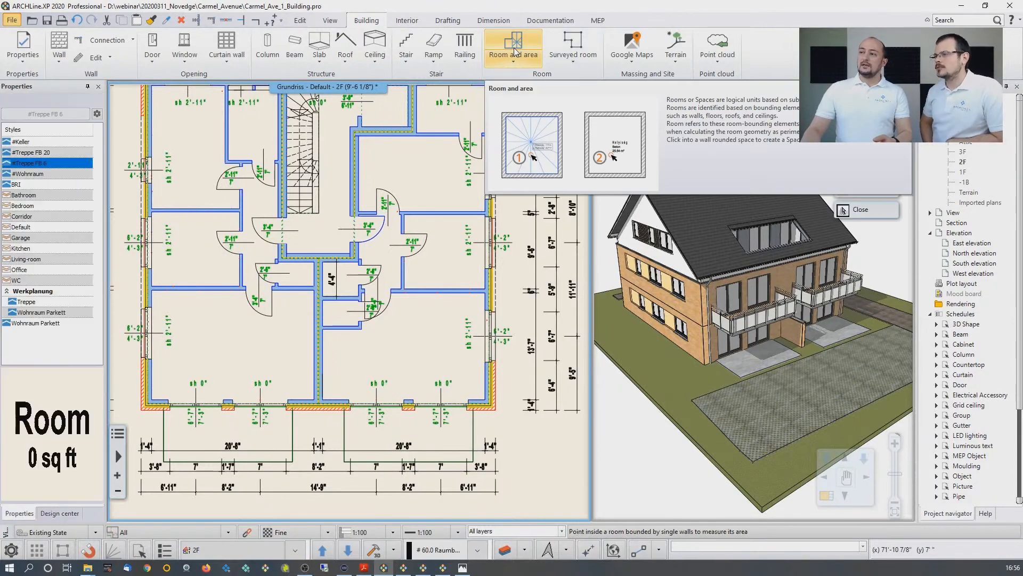
{"action": "left_click", "coordinate": [218, 355]}
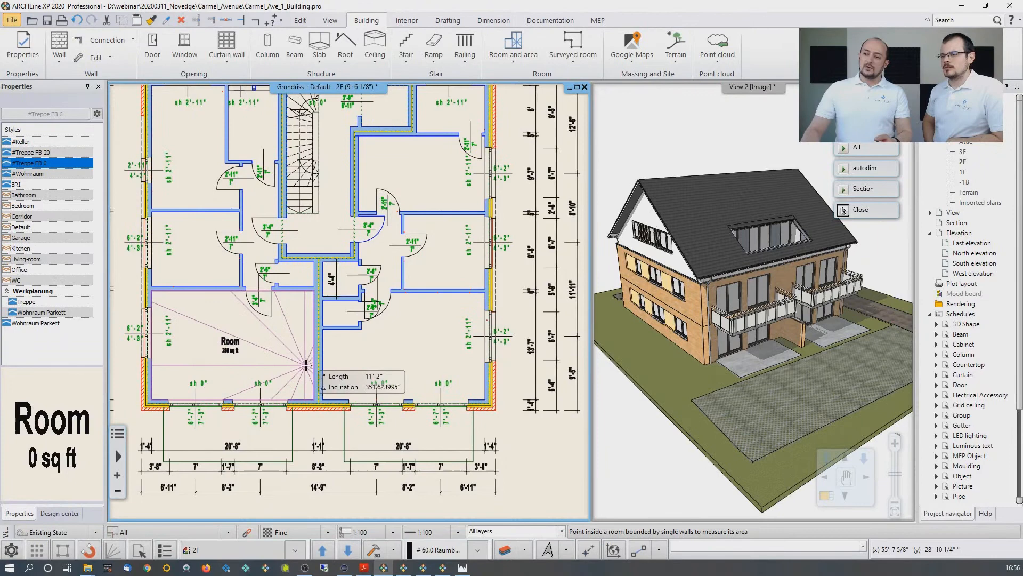
{"action": "left_click", "coordinate": [379, 347]}
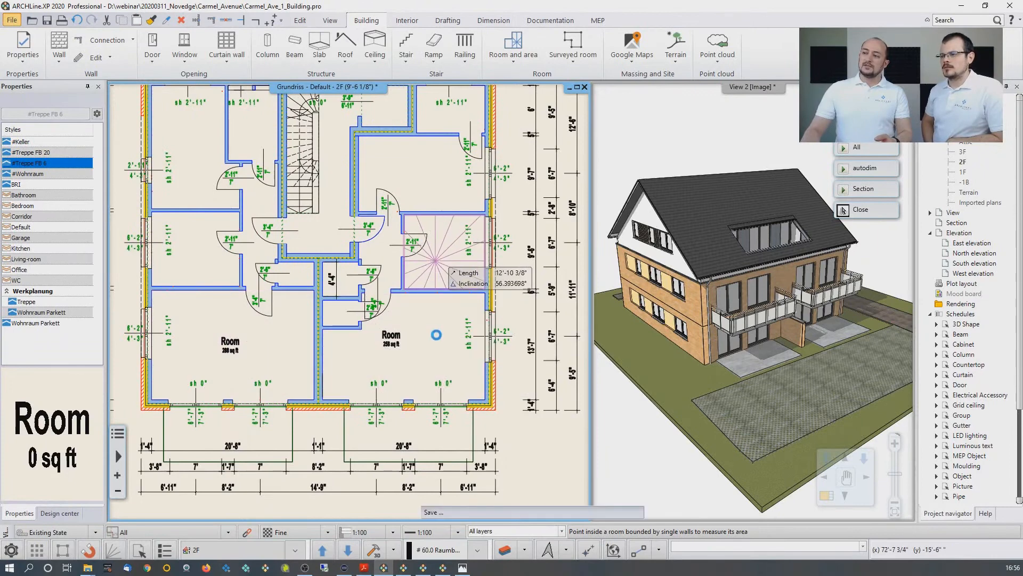
{"action": "key", "text": "Escape"}
Create a polygon-bounded room with an area label over the balcony outside the lower right-hand room, accepting the default height of 2'-11 1/2"
{"action": "scroll", "coordinate": [516, 312], "scroll_direction": "up", "scroll_amount": 2}
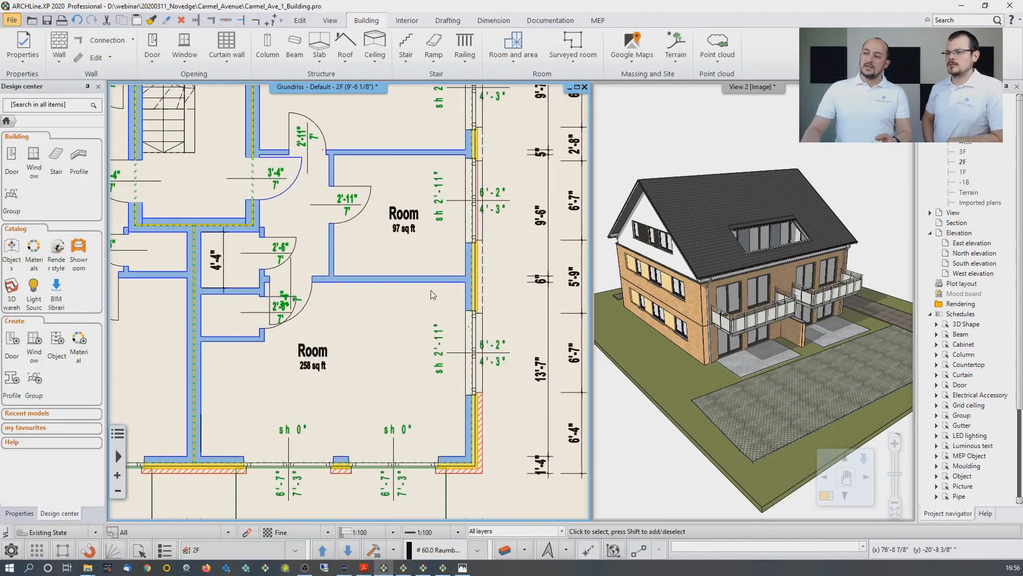
{"action": "middle_click_drag", "start_coordinate": [319, 353], "coordinate": [443, 335]}
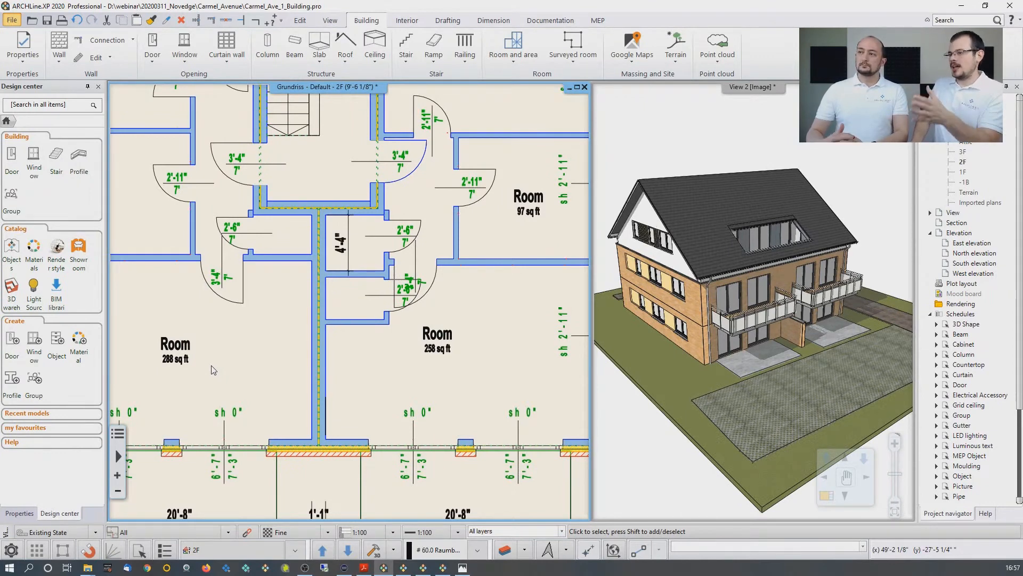
{"action": "middle_click_drag", "start_coordinate": [288, 436], "coordinate": [301, 299]}
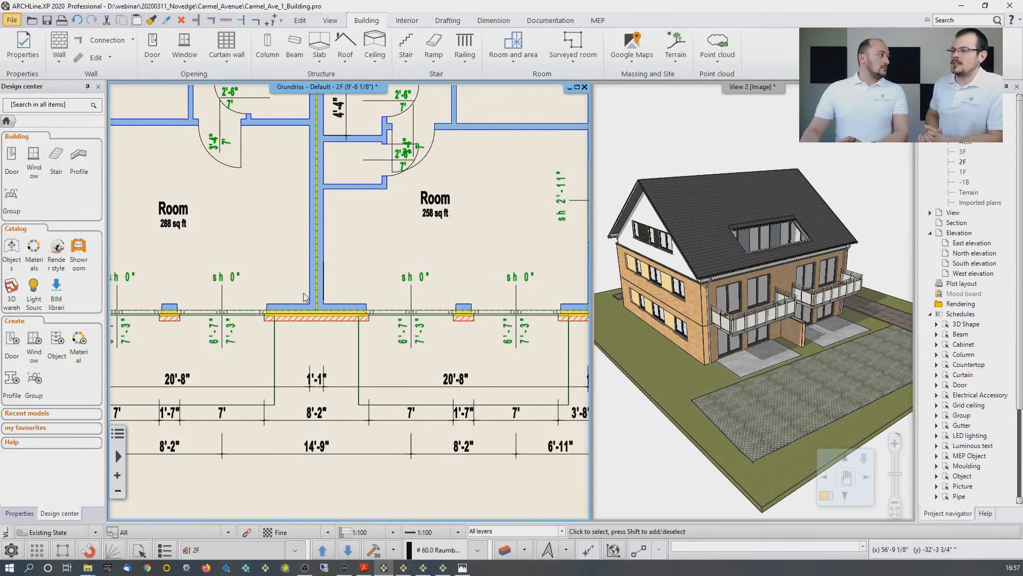
{"action": "left_click", "coordinate": [515, 61]}
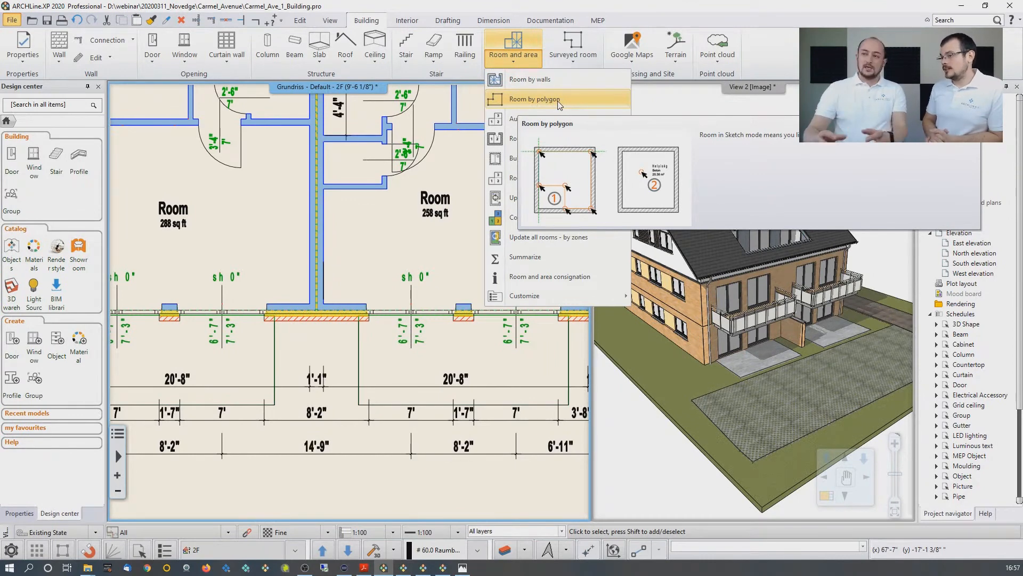
{"action": "left_click", "coordinate": [542, 98]}
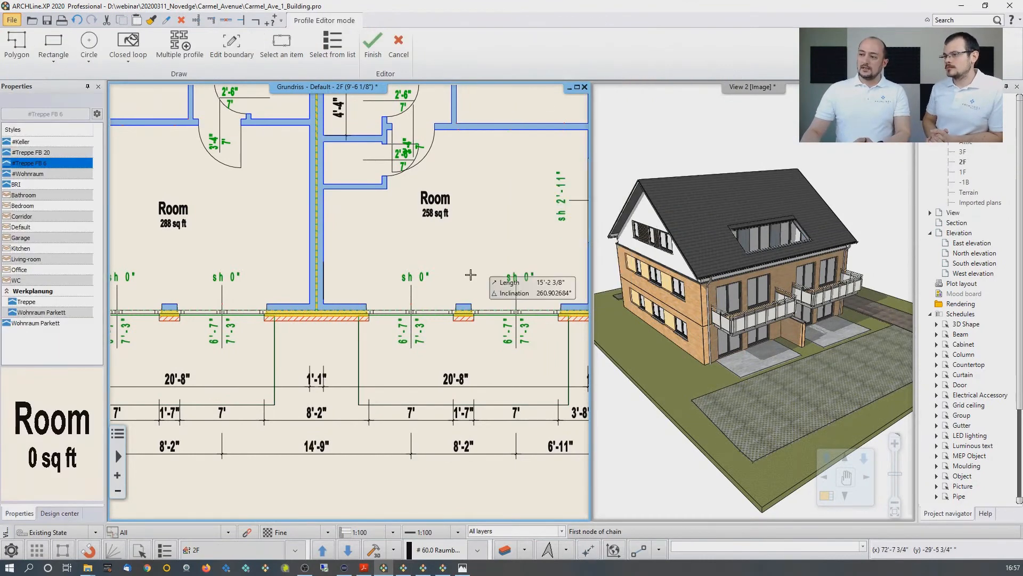
{"action": "left_click", "coordinate": [359, 321]}
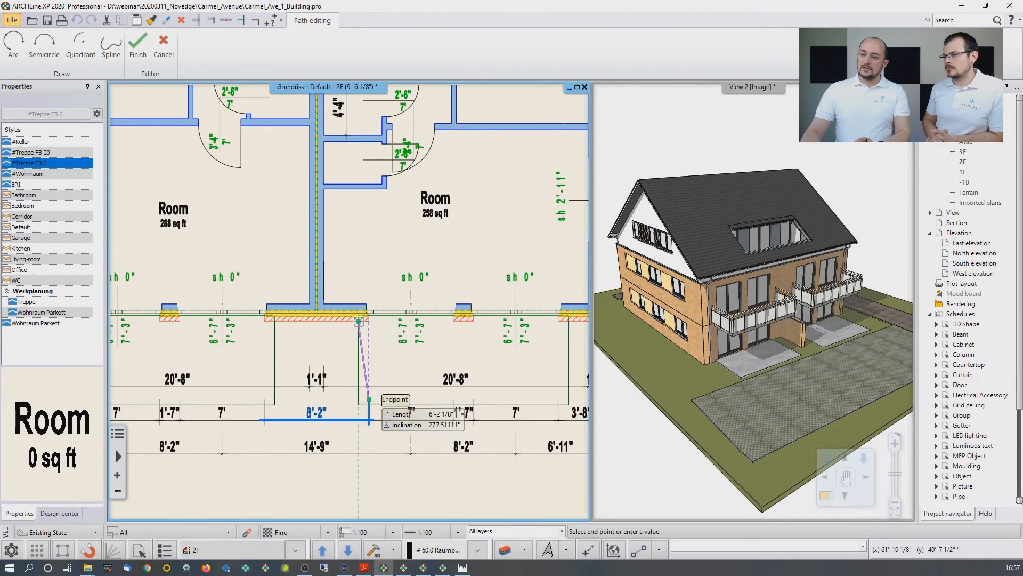
{"action": "left_click", "coordinate": [359, 405]}
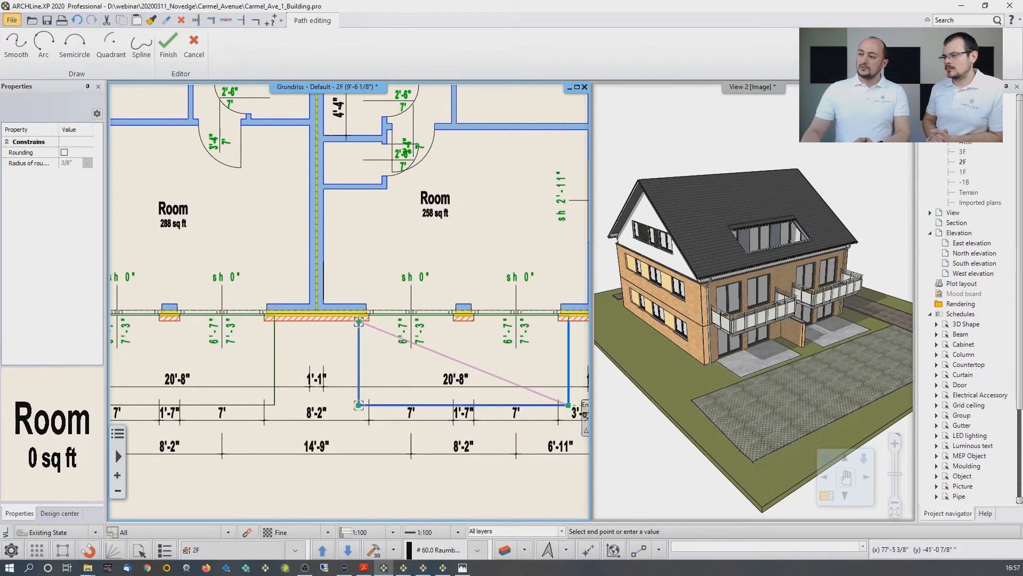
{"action": "left_click", "coordinate": [568, 405]}
{"action": "left_click", "coordinate": [568, 321]}
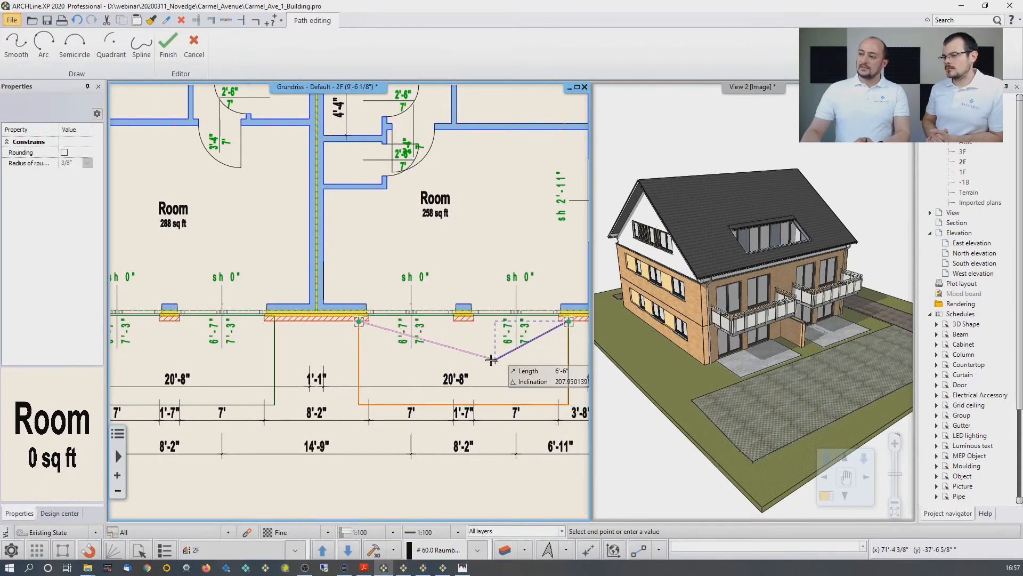
{"action": "right_click", "coordinate": [469, 356]}
{"action": "scroll", "coordinate": [453, 349], "scroll_direction": "up", "scroll_amount": 2}
{"action": "middle_click_drag", "start_coordinate": [452, 349], "coordinate": [403, 308]}
{"action": "right_click", "coordinate": [403, 308]}
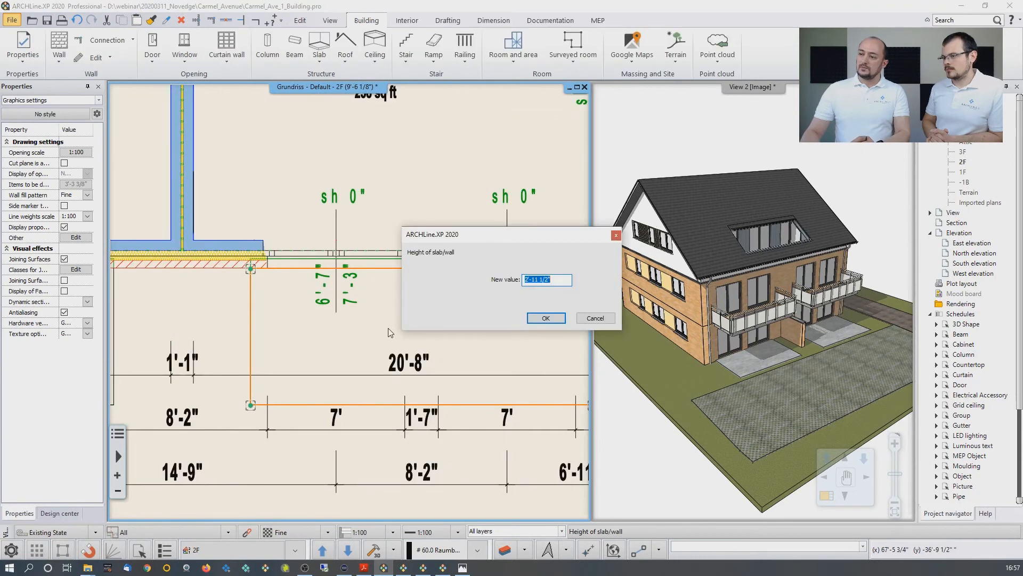
{"action": "left_click", "coordinate": [544, 319]}
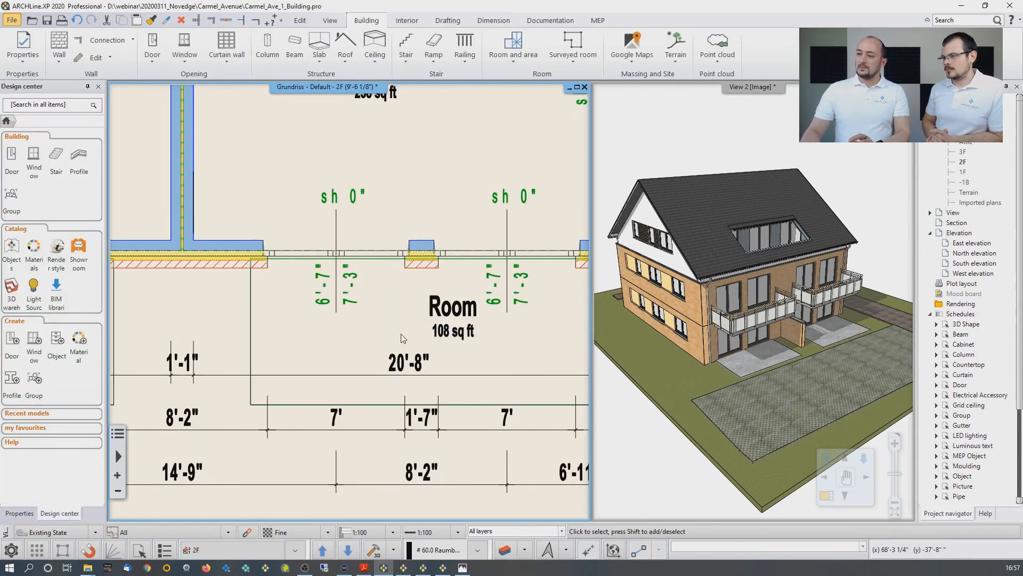
Rename the balcony's room label as Terrace and deselect it
{"action": "left_click", "coordinate": [452, 315]}
{"action": "double_click", "coordinate": [424, 302]}
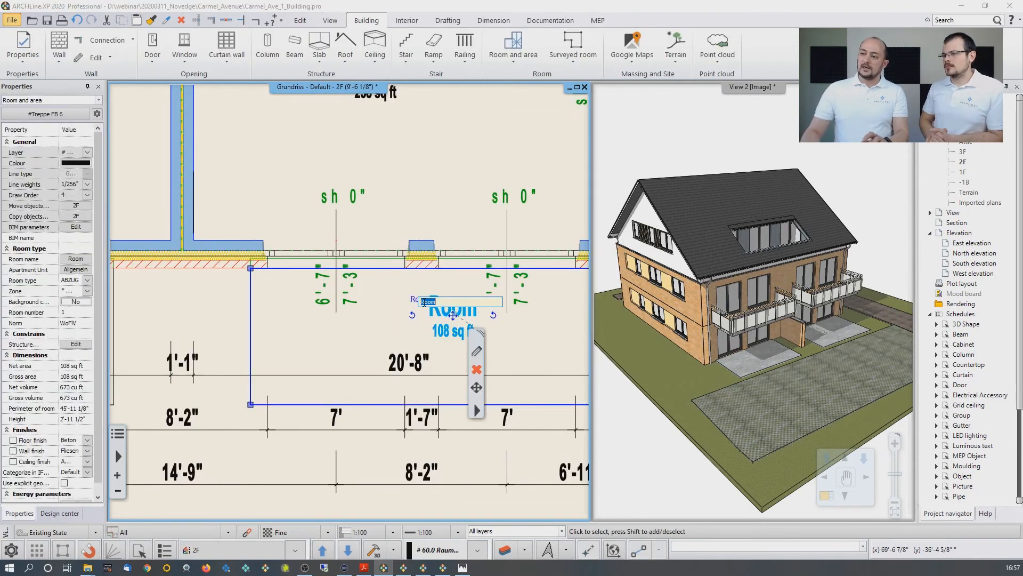
{"action": "type", "text": "Terrace"}
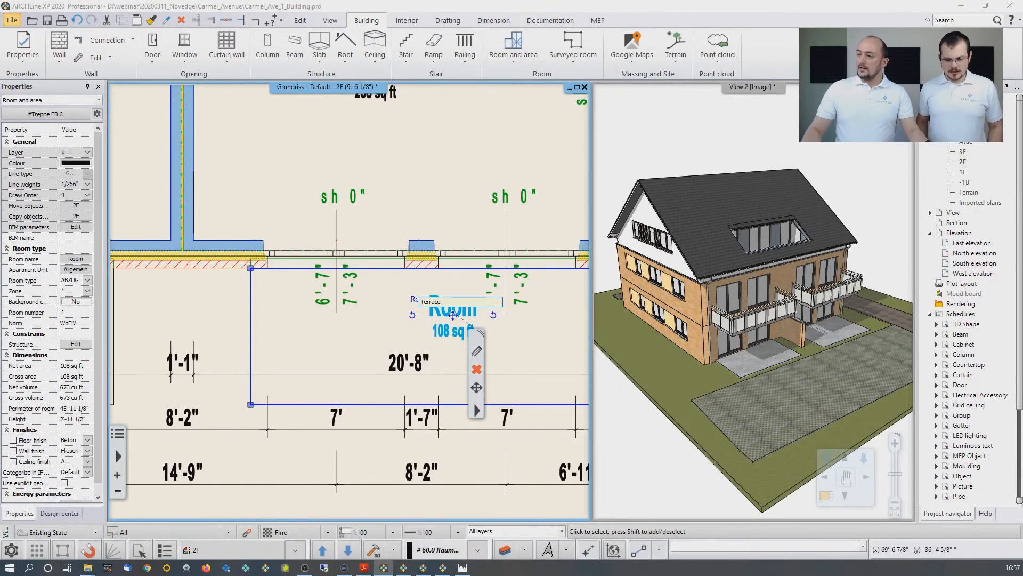
{"action": "key", "text": "Return"}
{"action": "middle_click_drag", "start_coordinate": [411, 134], "coordinate": [460, 245]}
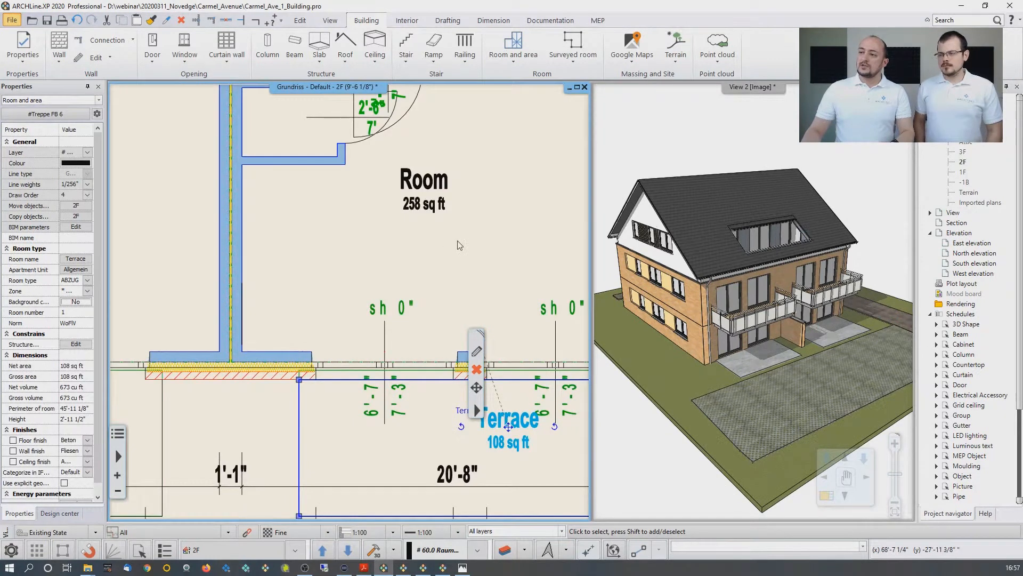
{"action": "scroll", "coordinate": [458, 241], "scroll_direction": "down", "scroll_amount": 2}
{"action": "middle_click_drag", "start_coordinate": [455, 208], "coordinate": [474, 217]}
{"action": "left_click", "coordinate": [222, 261]}
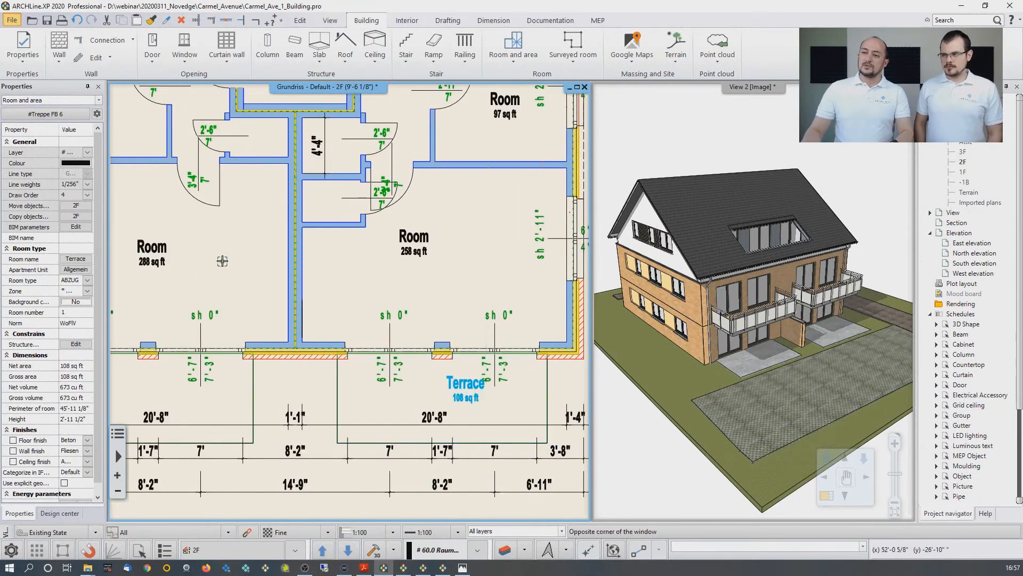
Start defining a new section with the Hide all the objects option enabled in its properties
{"action": "scroll", "coordinate": [297, 278], "scroll_direction": "down", "scroll_amount": 2}
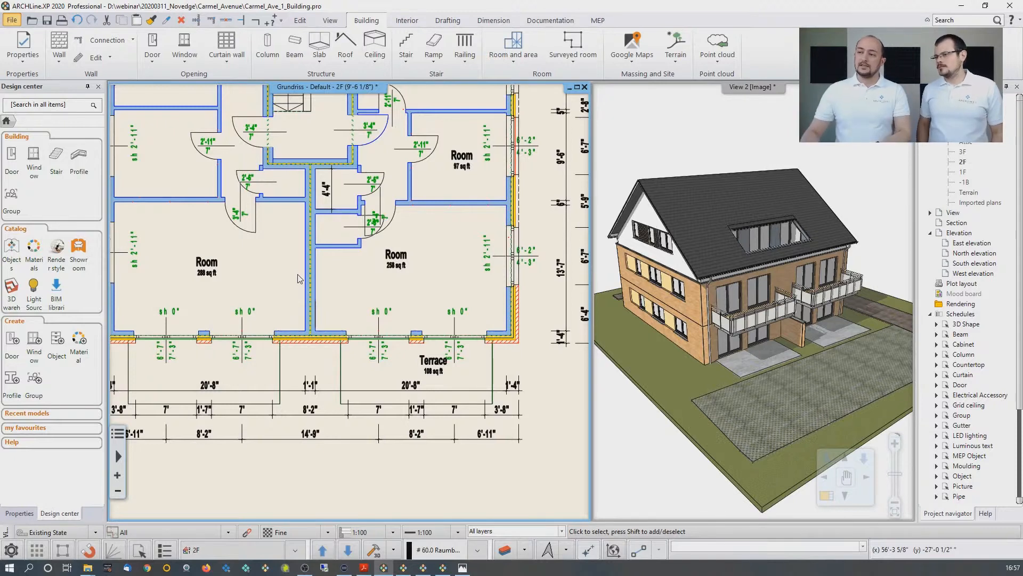
{"action": "scroll", "coordinate": [299, 278], "scroll_direction": "down", "scroll_amount": 4}
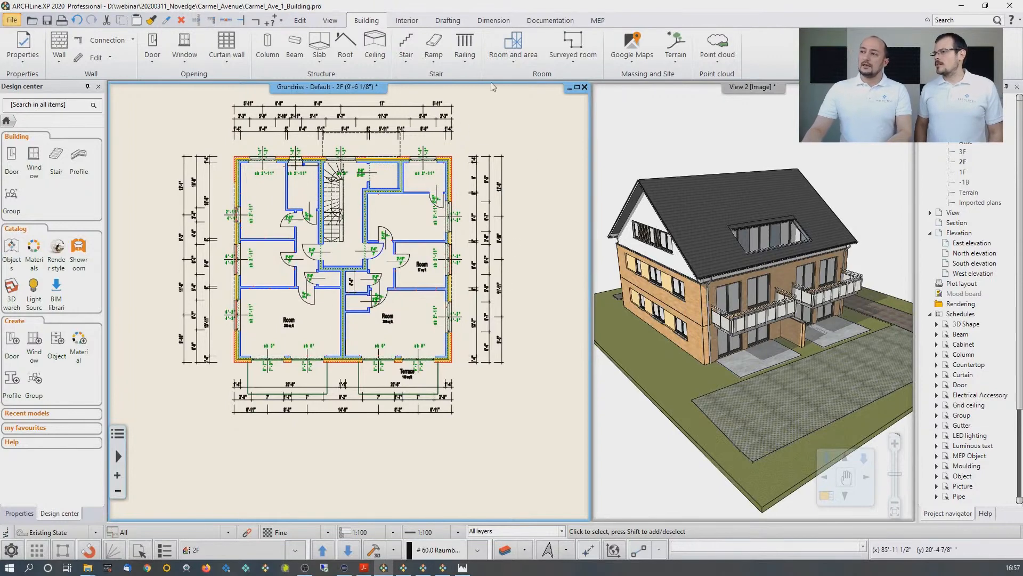
{"action": "left_click", "coordinate": [548, 22]}
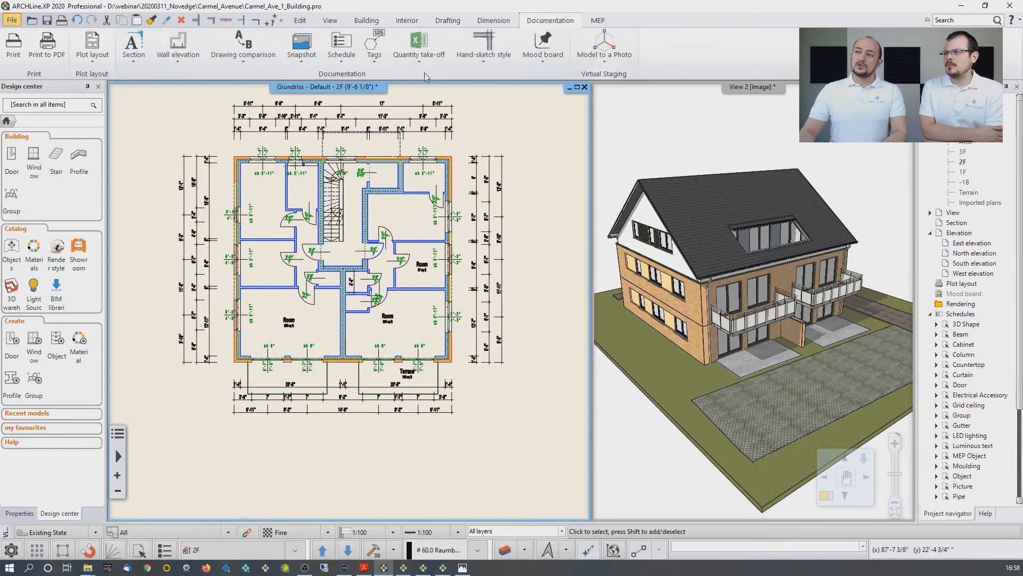
{"action": "left_click", "coordinate": [133, 63]}
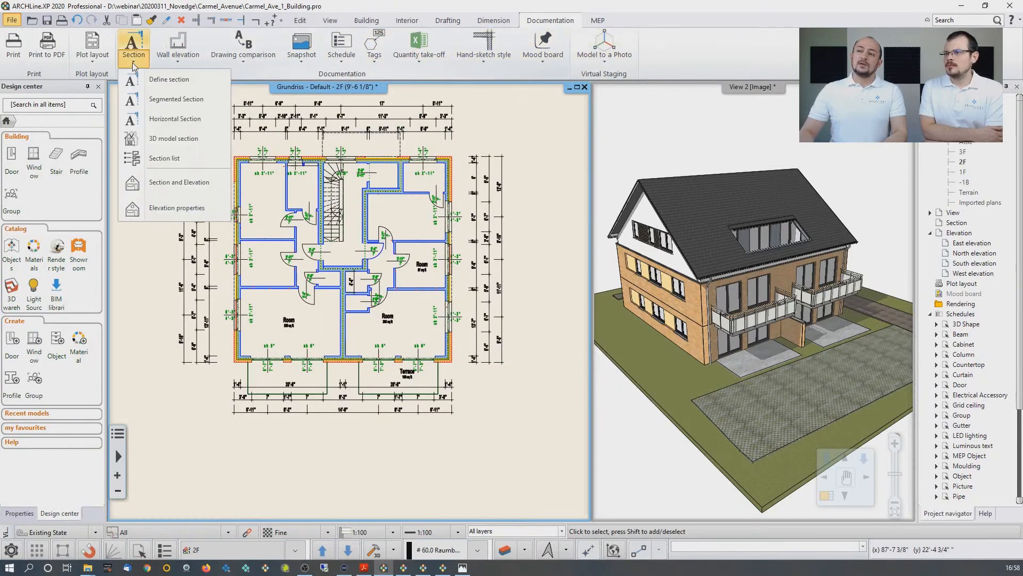
{"action": "left_click", "coordinate": [181, 81]}
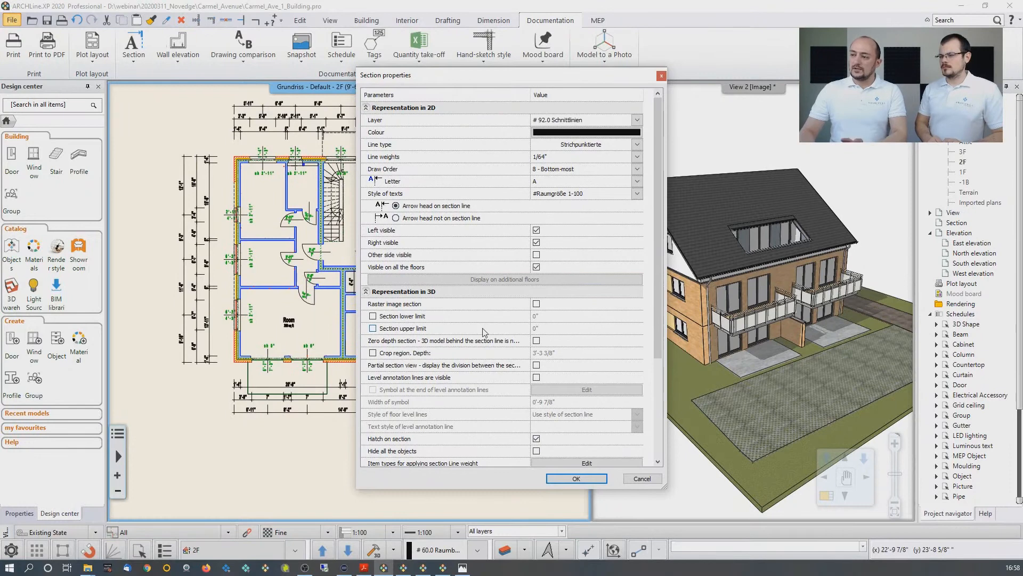
{"action": "scroll", "coordinate": [488, 358], "scroll_direction": "down", "scroll_amount": 2}
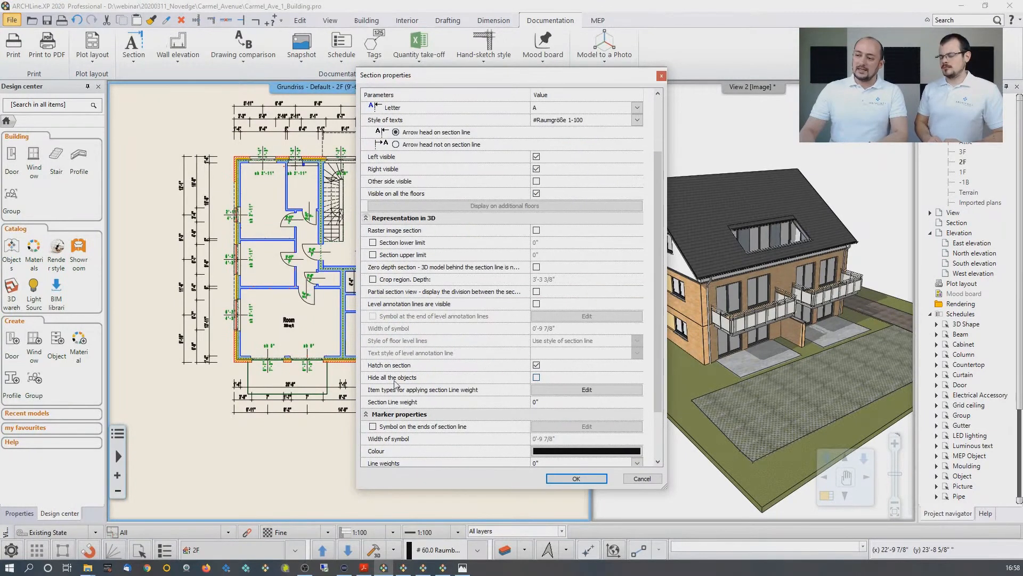
{"action": "left_click", "coordinate": [536, 377]}
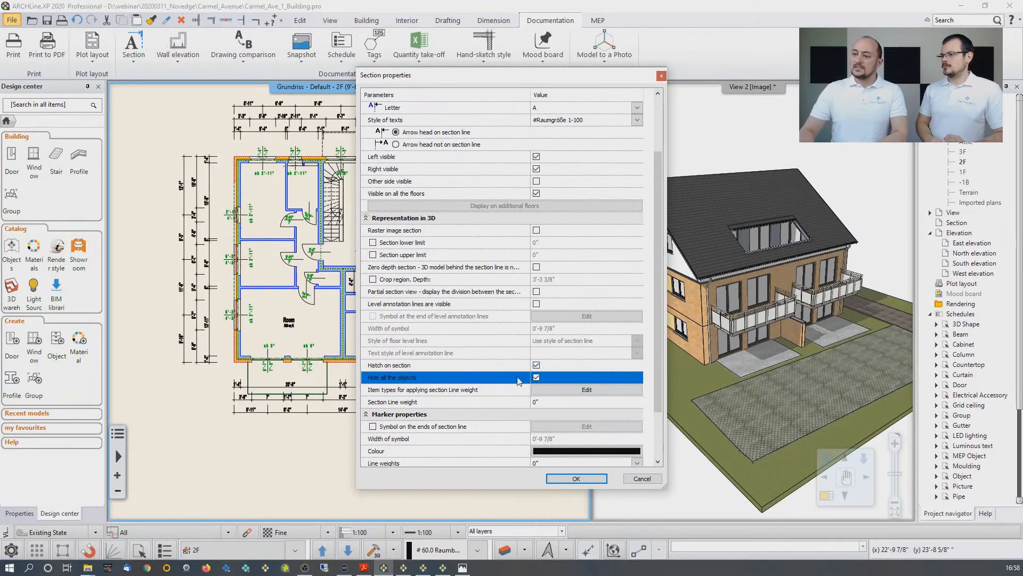
{"action": "left_click", "coordinate": [576, 478]}
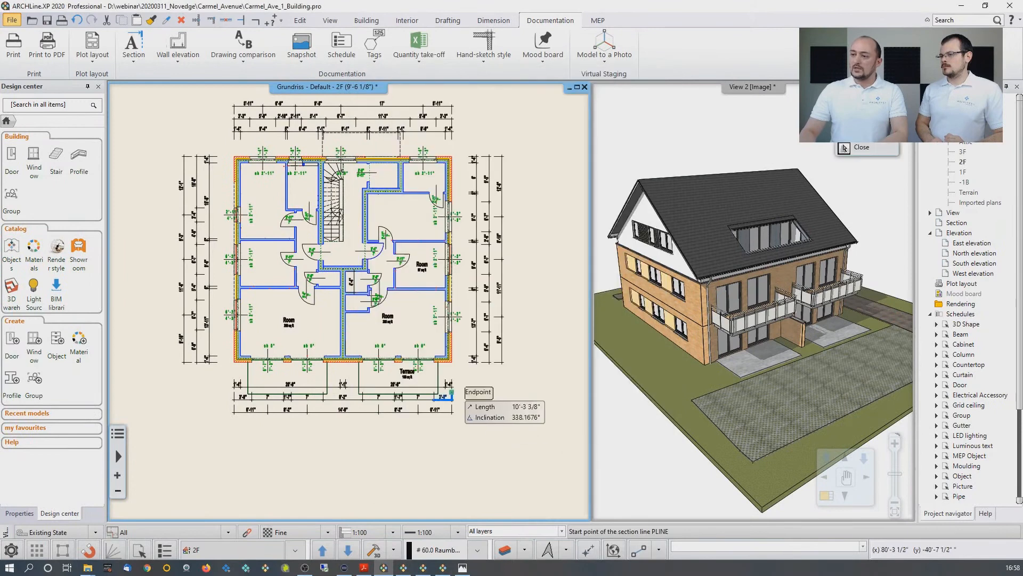
Place a horizontal section line across the full building through the two large lower rooms, facing the stairwell, and generate its section view
{"action": "scroll", "coordinate": [372, 302], "scroll_direction": "up", "scroll_amount": 3}
{"action": "middle_click_drag", "start_coordinate": [372, 303], "coordinate": [470, 314]}
{"action": "scroll", "coordinate": [471, 314], "scroll_direction": "up", "scroll_amount": 1}
{"action": "scroll", "coordinate": [357, 297], "scroll_direction": "down", "scroll_amount": 2}
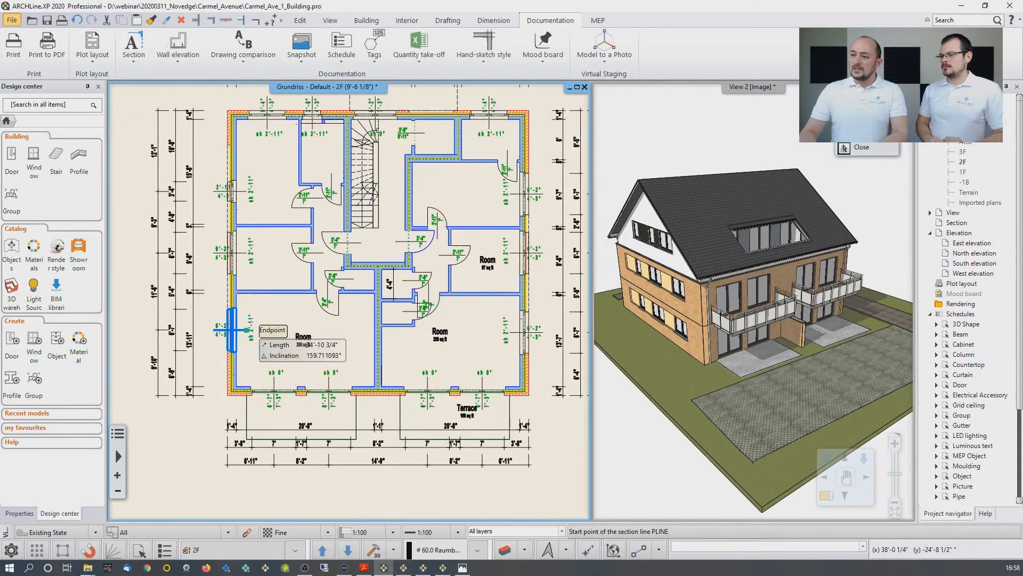
{"action": "scroll", "coordinate": [235, 314], "scroll_direction": "up", "scroll_amount": 2}
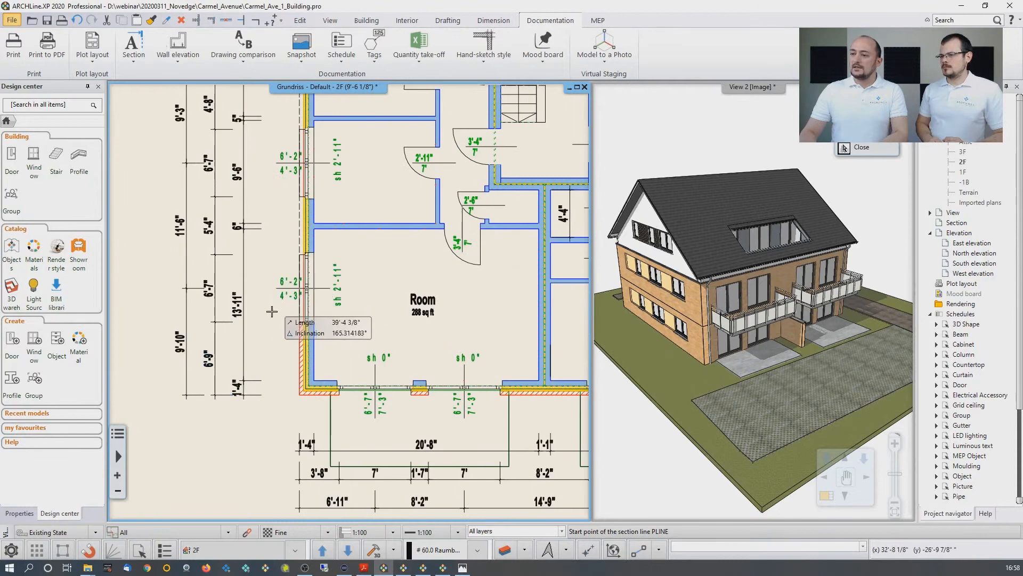
{"action": "left_click", "coordinate": [271, 314]}
{"action": "scroll", "coordinate": [424, 322], "scroll_direction": "down", "scroll_amount": 2}
{"action": "middle_click_drag", "start_coordinate": [466, 322], "coordinate": [430, 315]}
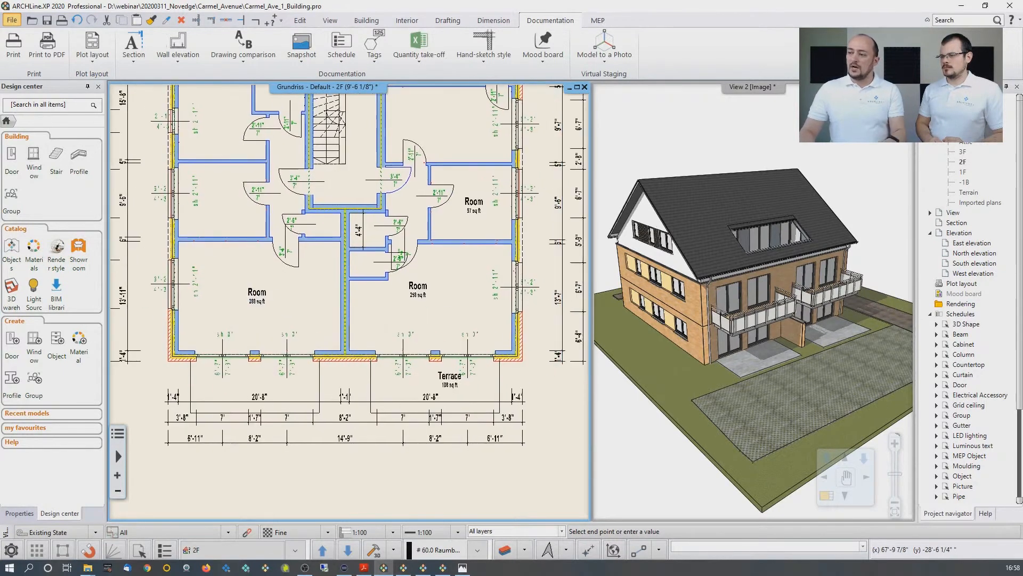
{"action": "left_click", "coordinate": [536, 301]}
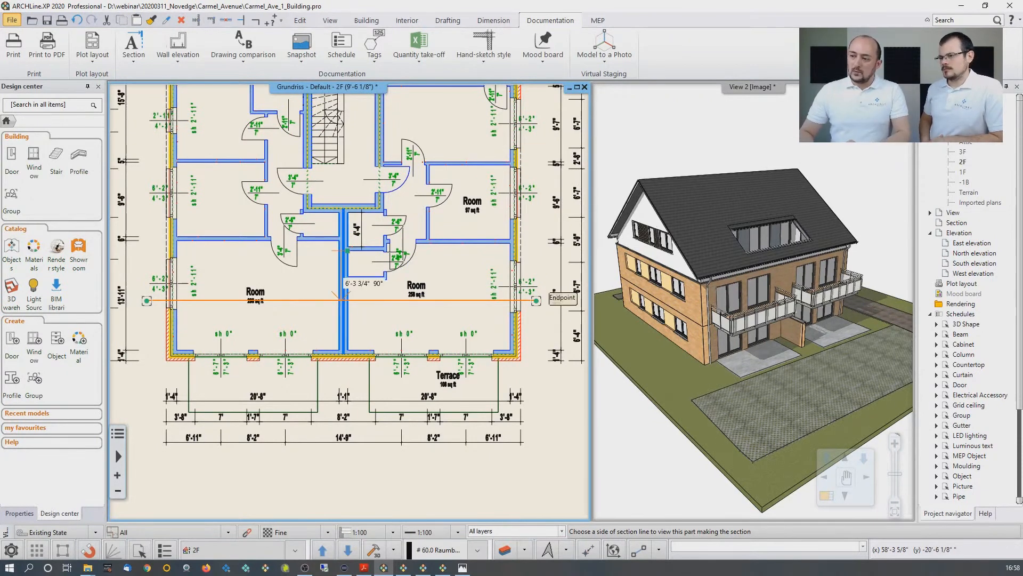
{"action": "left_click", "coordinate": [308, 328]}
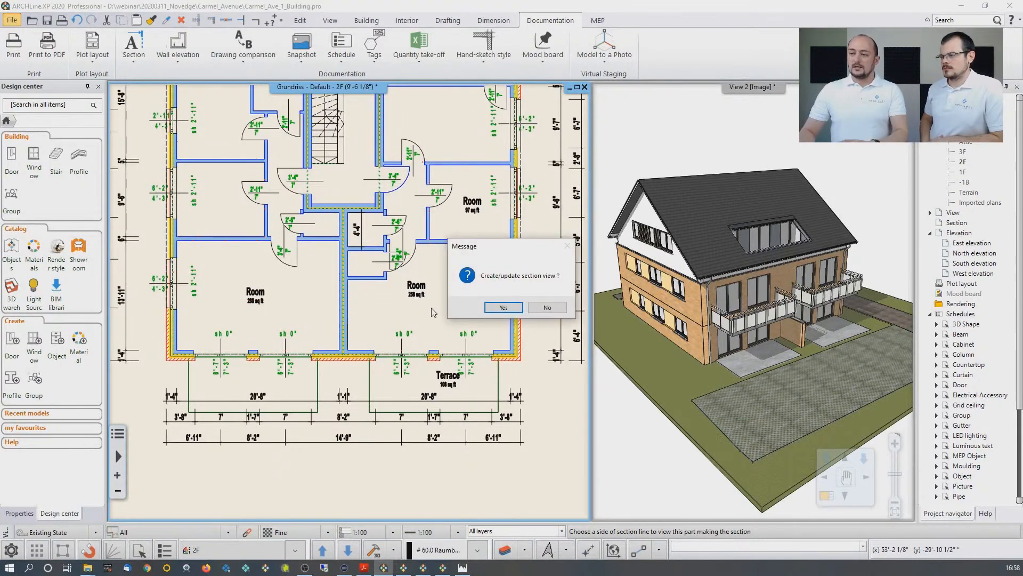
{"action": "left_click", "coordinate": [500, 309]}
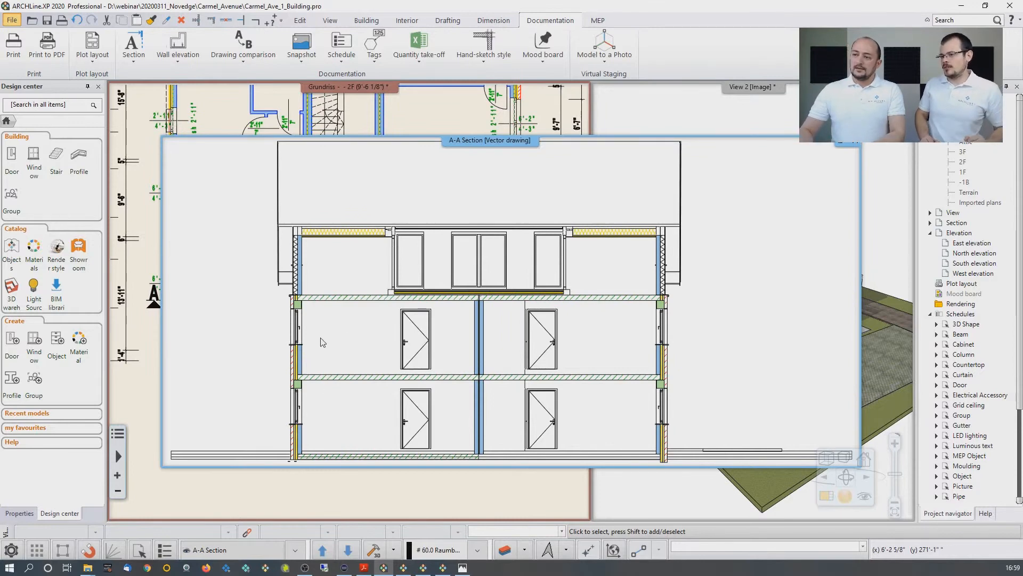
Examine the A-A section drawing, including the wall layers and slab joint at the outer wall, and return to the 2F floor plan
{"action": "scroll", "coordinate": [469, 320], "scroll_direction": "up", "scroll_amount": 5}
{"action": "scroll", "coordinate": [477, 331], "scroll_direction": "up", "scroll_amount": 3}
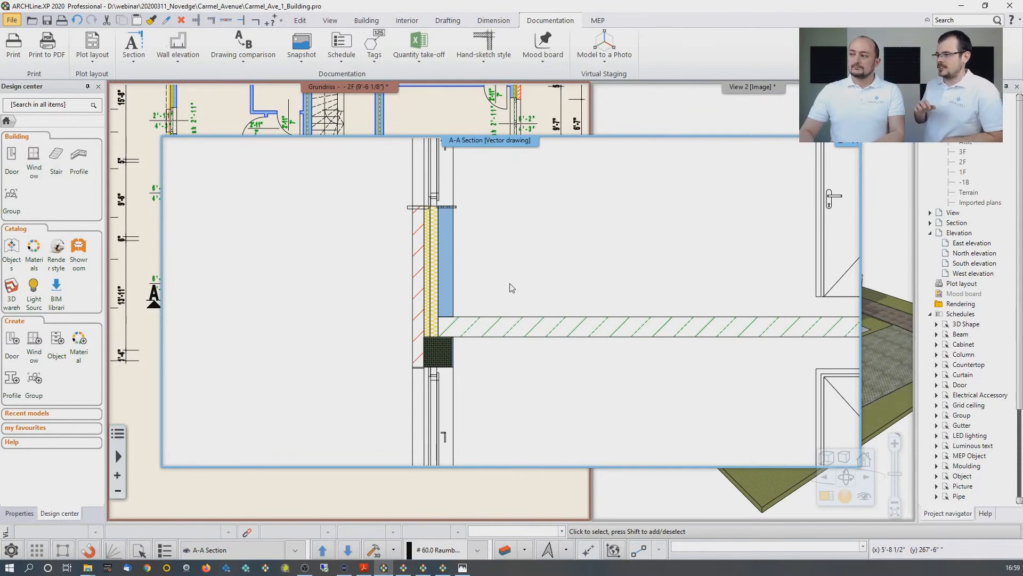
{"action": "scroll", "coordinate": [511, 287], "scroll_direction": "down", "scroll_amount": 8}
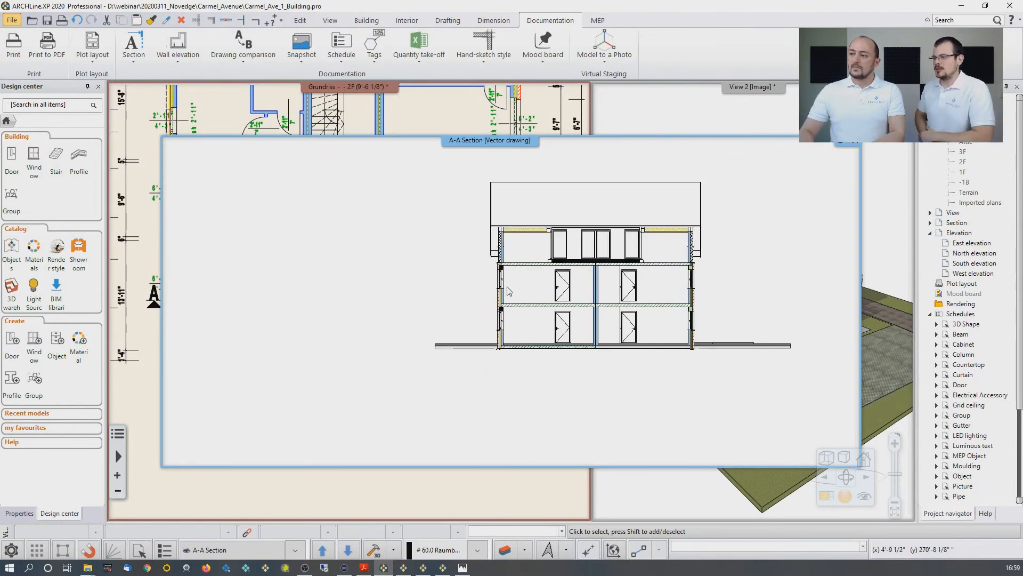
{"action": "scroll", "coordinate": [426, 320], "scroll_direction": "up", "scroll_amount": 2}
{"action": "scroll", "coordinate": [427, 325], "scroll_direction": "up", "scroll_amount": 3}
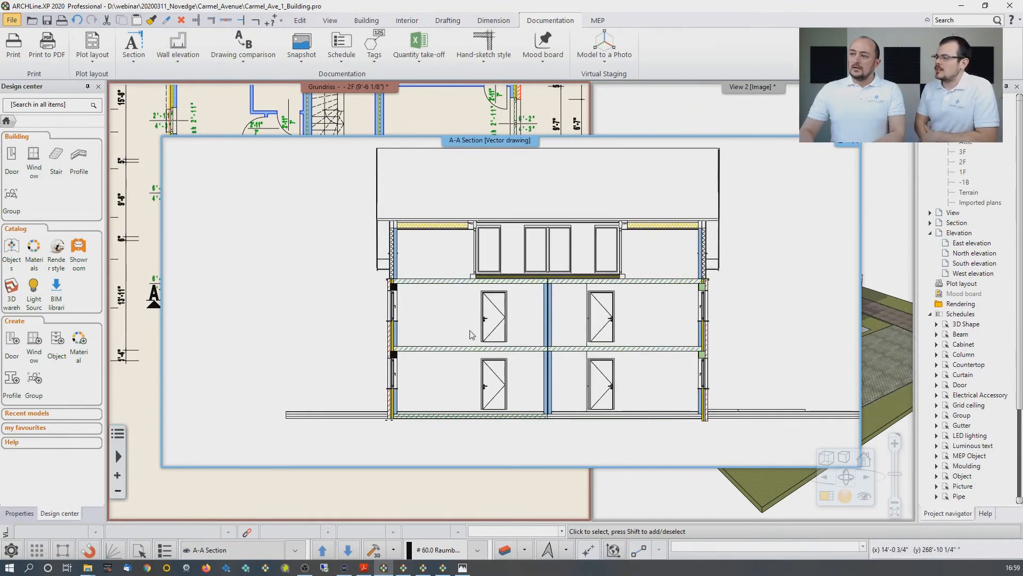
{"action": "left_click", "coordinate": [380, 119]}
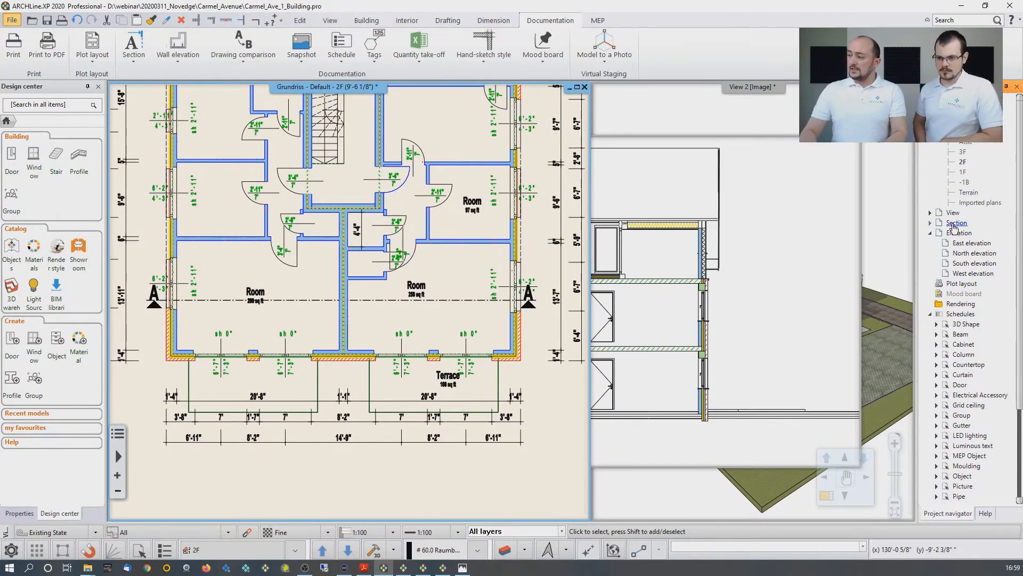
Open the South elevation to inspect the facade, then return to the 2F floor plan and show it in full
{"action": "double_click", "coordinate": [966, 267]}
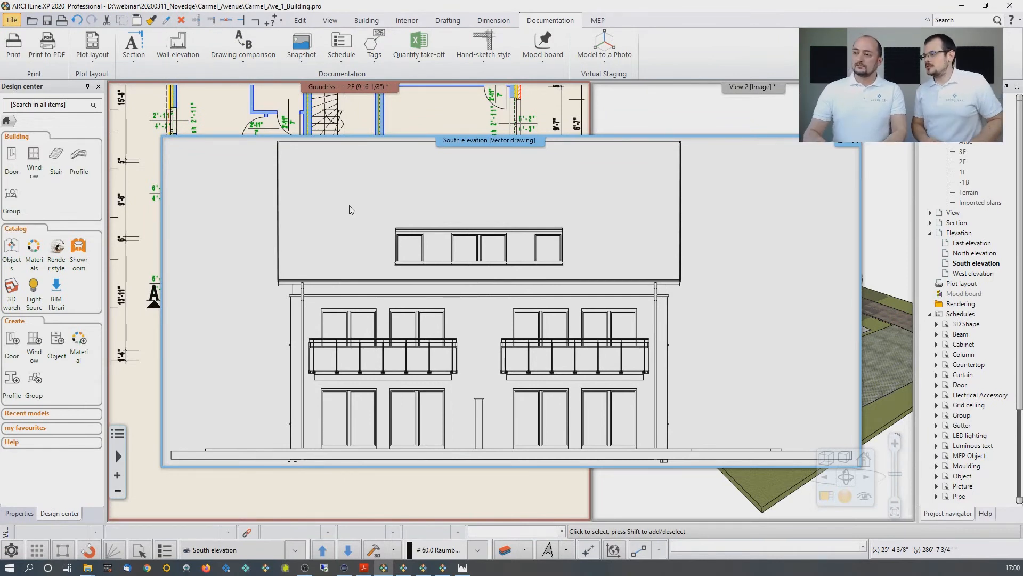
{"action": "left_click", "coordinate": [319, 119]}
{"action": "scroll", "coordinate": [330, 159], "scroll_direction": "down", "scroll_amount": 3}
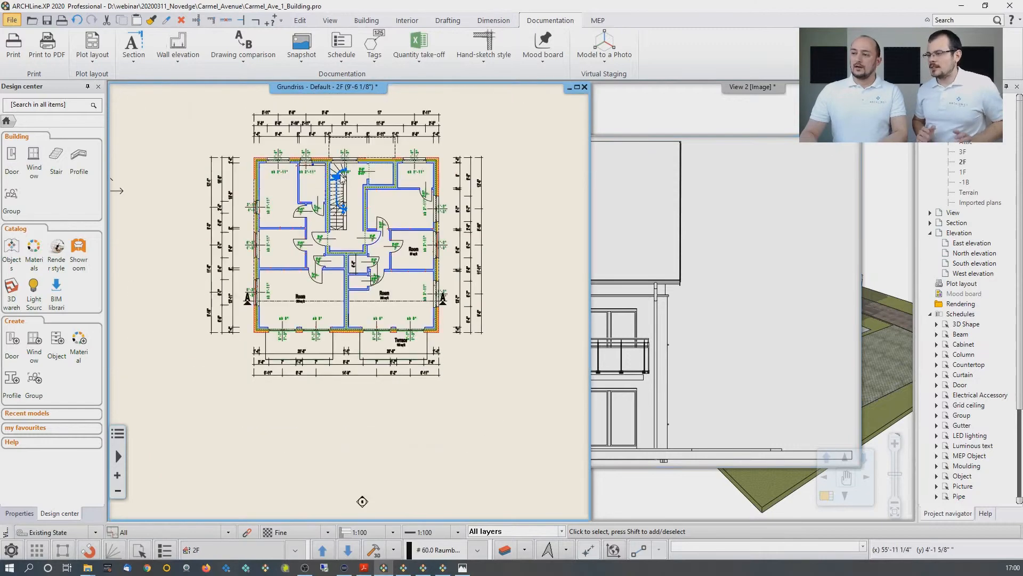
{"action": "scroll", "coordinate": [341, 177], "scroll_direction": "down", "scroll_amount": 2}
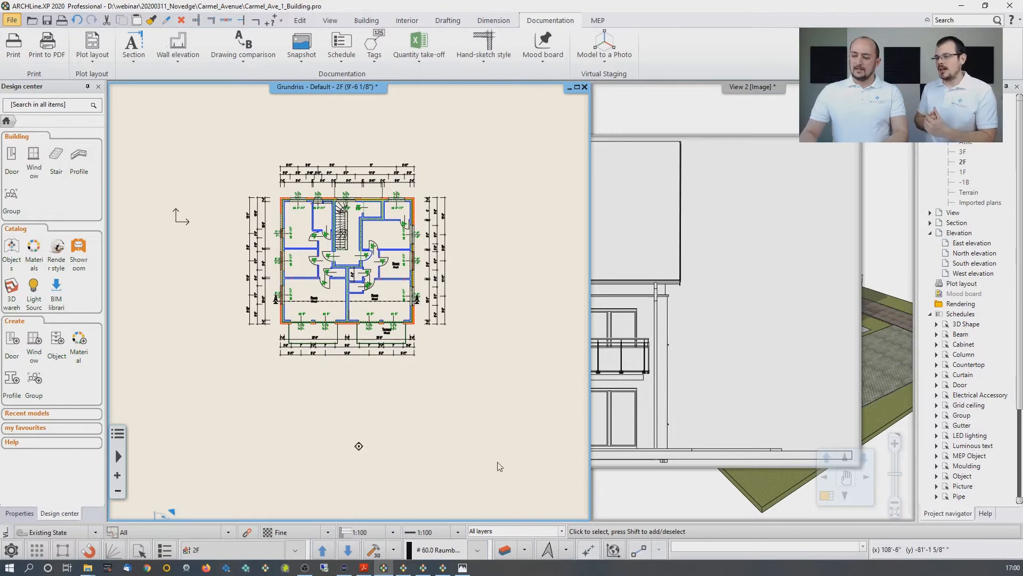
Prepare a new plot layout using ISO A2 420x594 mm paper in landscape orientation
{"action": "scroll", "coordinate": [360, 326], "scroll_direction": "up", "scroll_amount": 5}
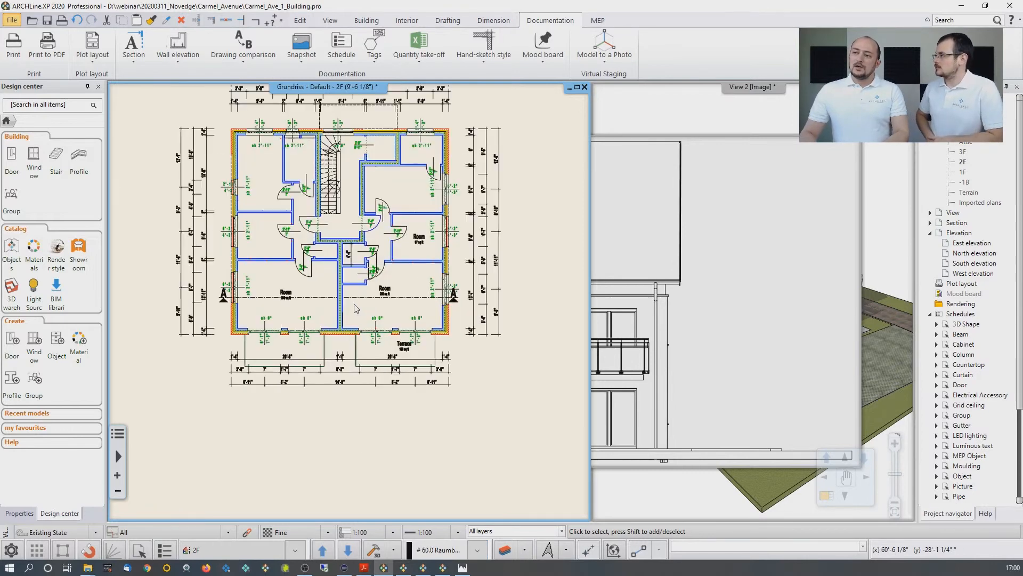
{"action": "scroll", "coordinate": [360, 326], "scroll_direction": "down", "scroll_amount": 2}
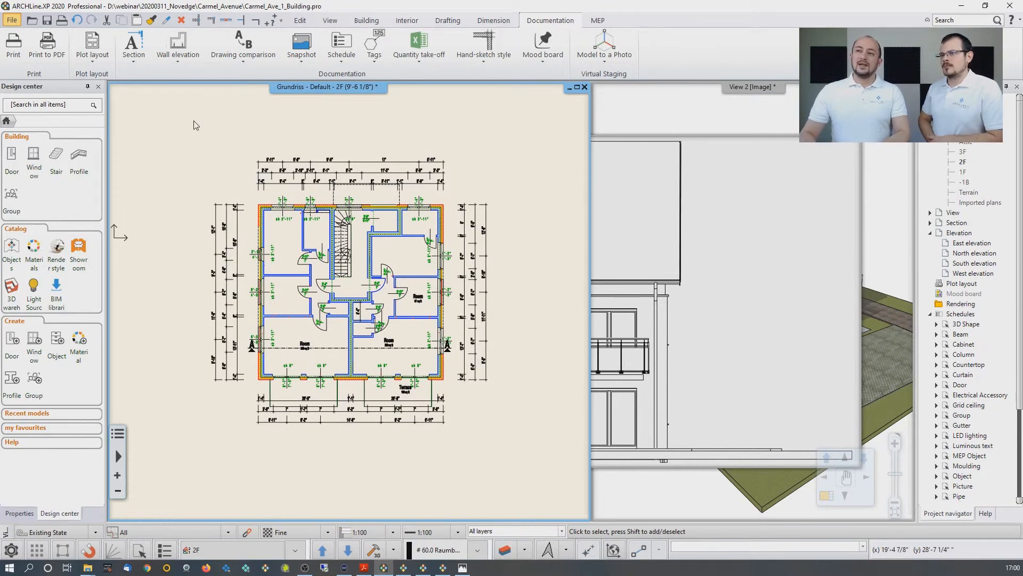
{"action": "left_click", "coordinate": [91, 59]}
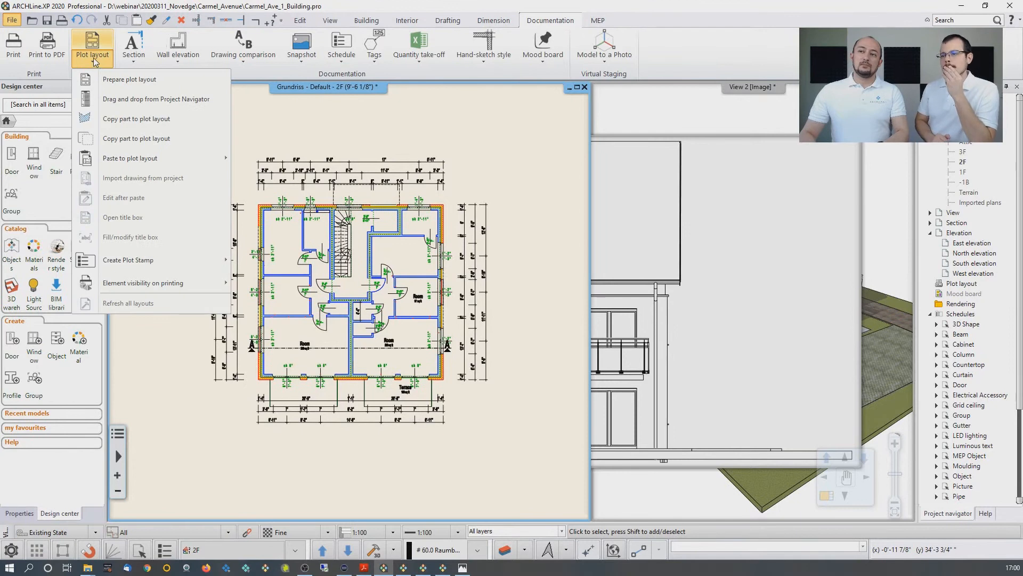
{"action": "left_click", "coordinate": [124, 80]}
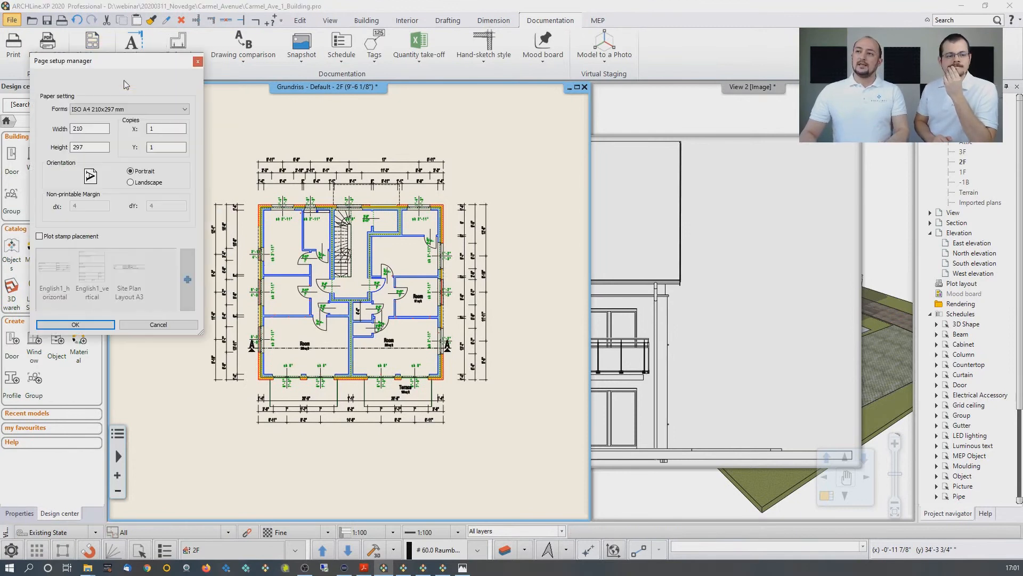
{"action": "left_click", "coordinate": [118, 111]}
{"action": "left_click", "coordinate": [103, 143]}
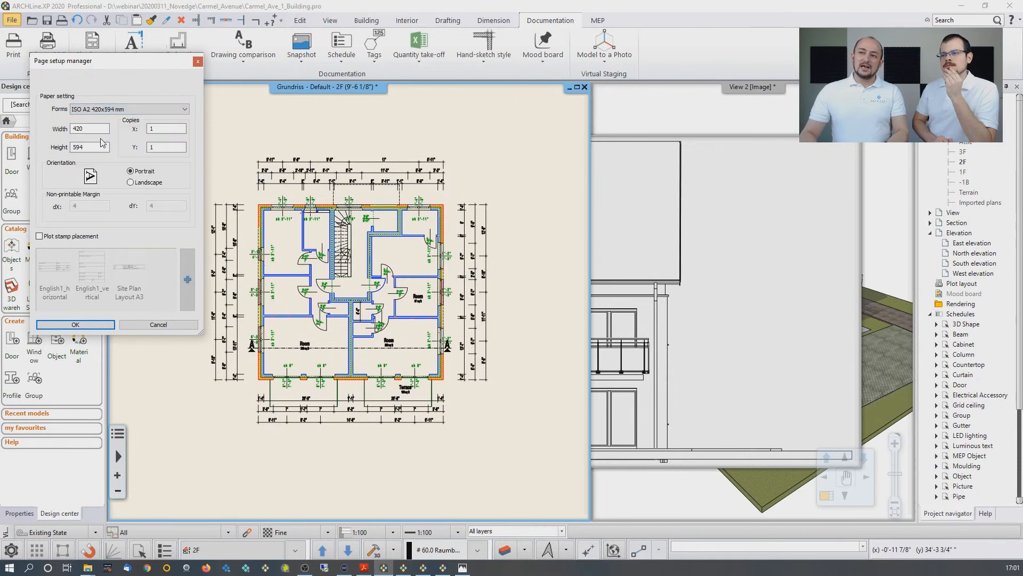
{"action": "left_click", "coordinate": [109, 109]}
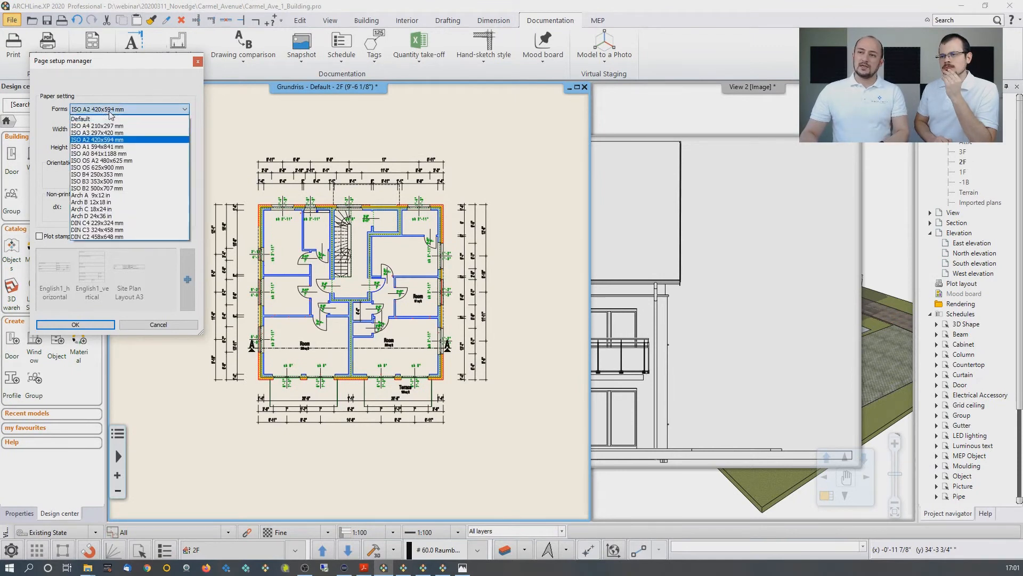
{"action": "left_click", "coordinate": [132, 95]}
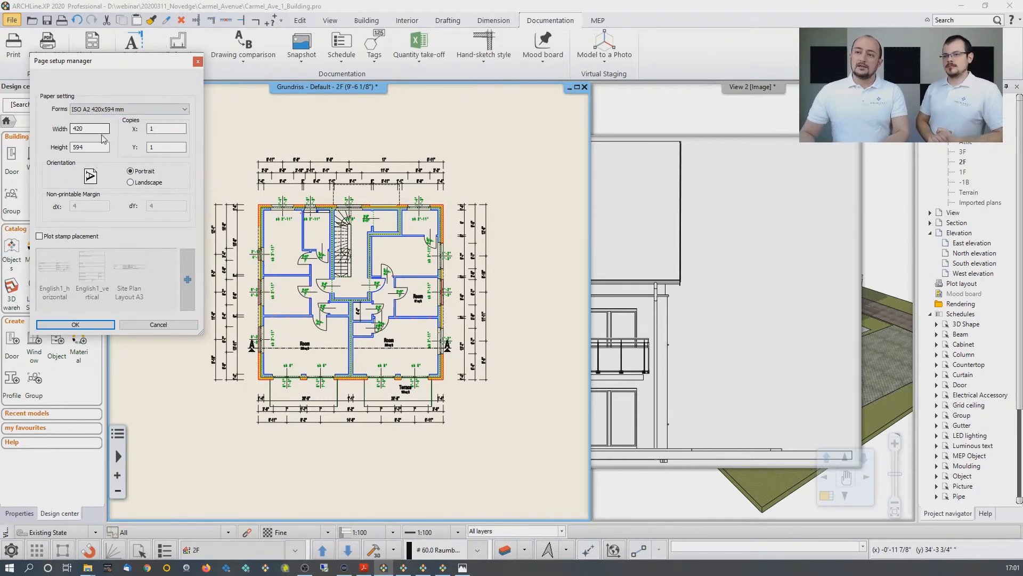
{"action": "left_click", "coordinate": [131, 182]}
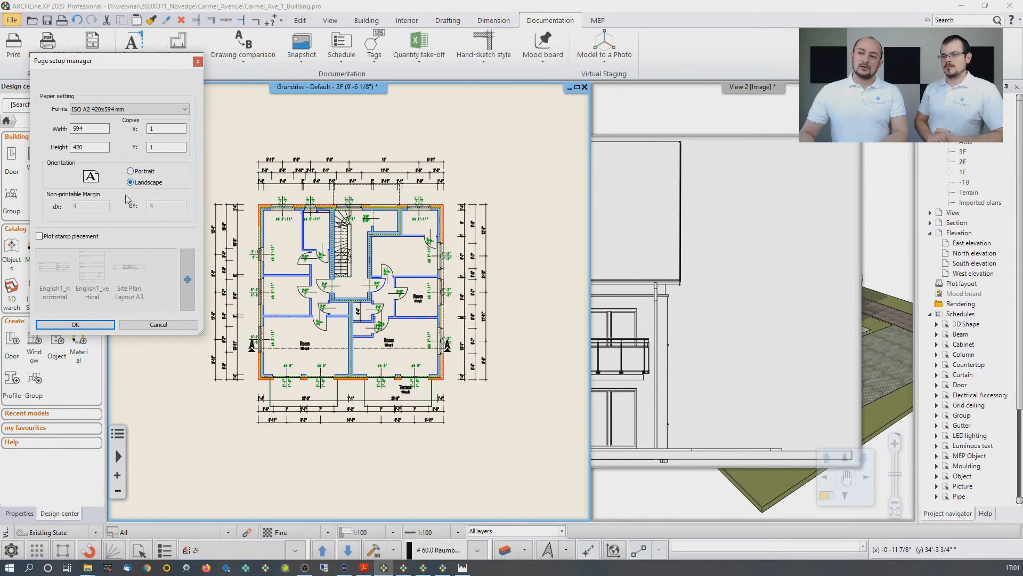
Enable plot stamp placement with the English1_horizontal stamp and create the sheet, dismissing the messages
{"action": "left_click", "coordinate": [53, 236]}
{"action": "left_click", "coordinate": [65, 238]}
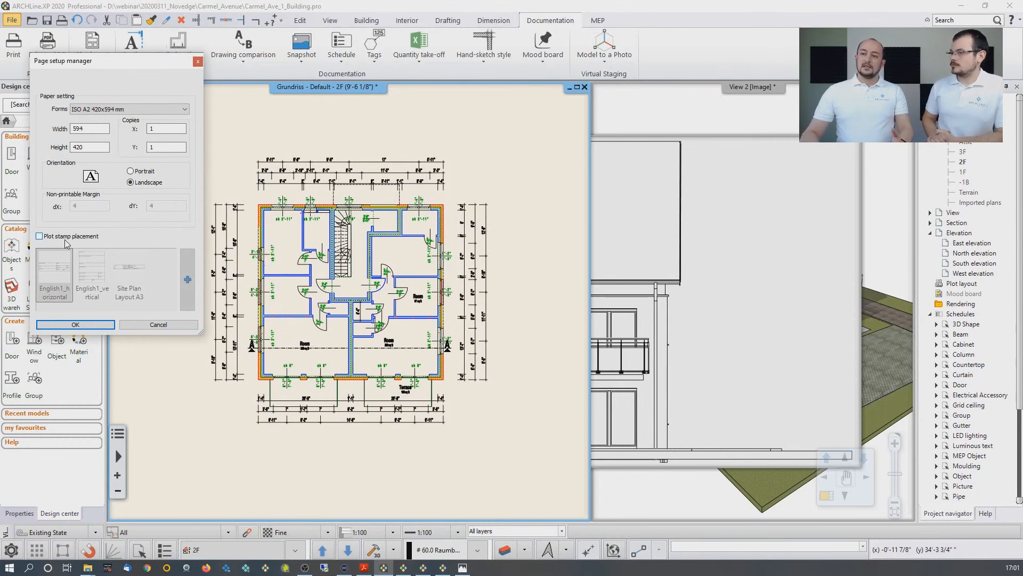
{"action": "left_click", "coordinate": [65, 238]}
{"action": "left_click", "coordinate": [56, 275]}
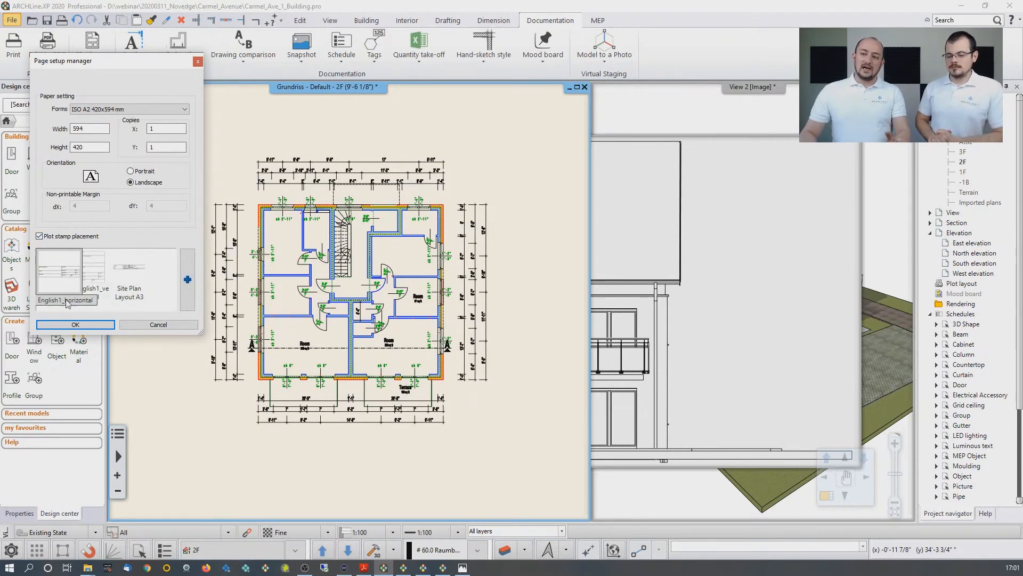
{"action": "left_click", "coordinate": [75, 325]}
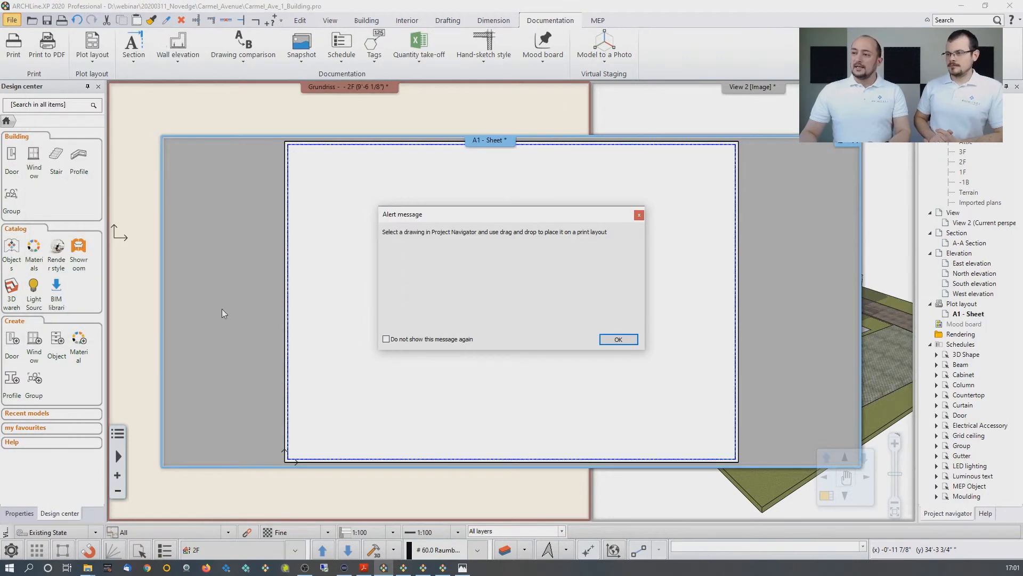
{"action": "left_click", "coordinate": [617, 342]}
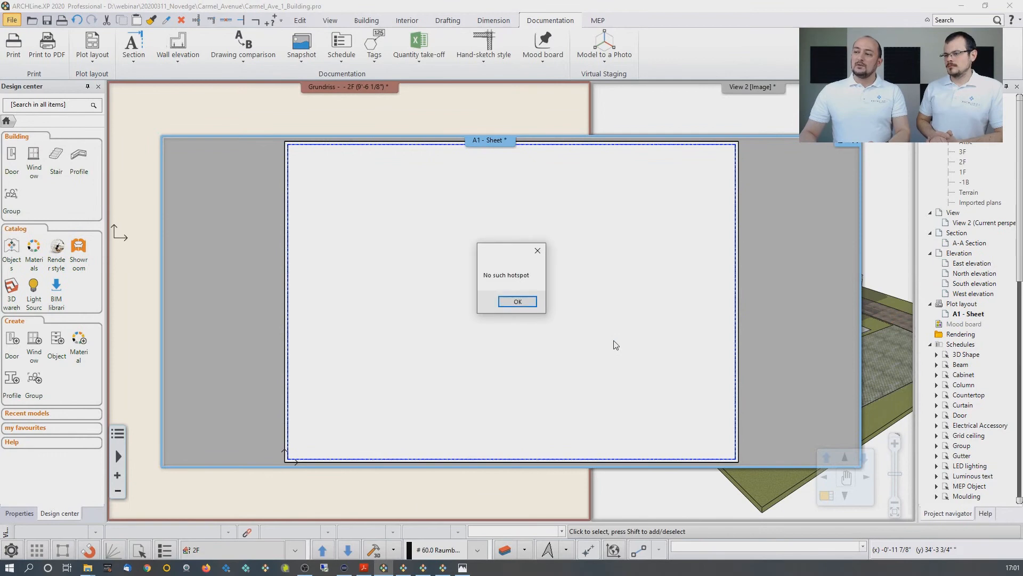
{"action": "left_click", "coordinate": [529, 304]}
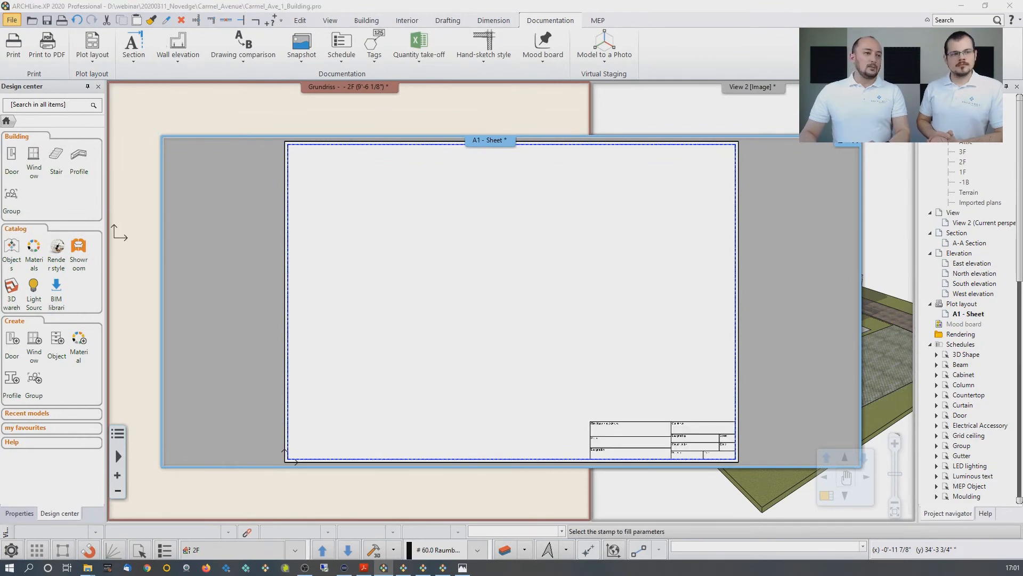
Fill in the stamp's designer name and set the company name to CADLine, then bring the whole sheet back into view
{"action": "left_click_drag", "start_coordinate": [0, 158], "coordinate": [477, 157]}
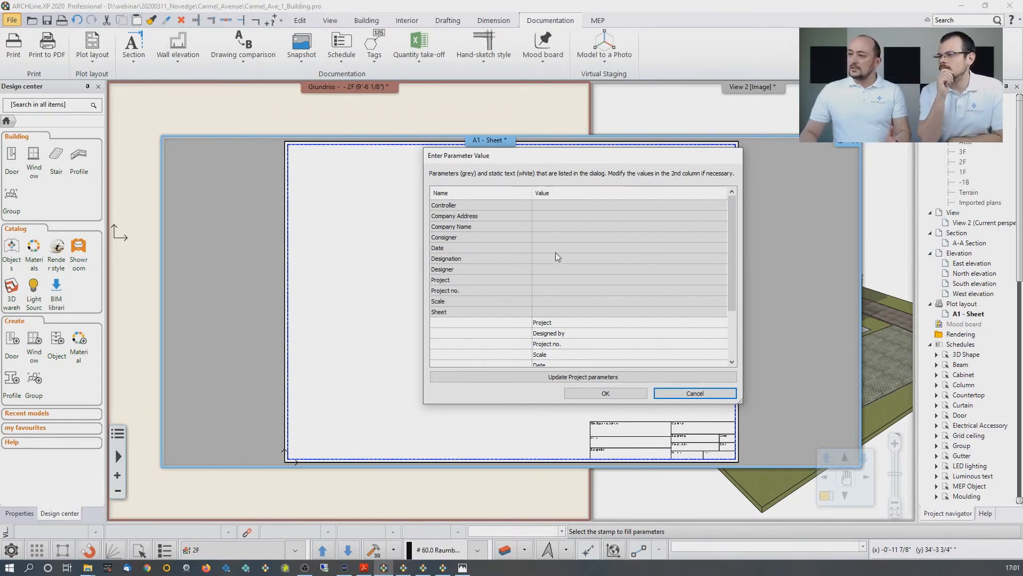
{"action": "left_click", "coordinate": [553, 268]}
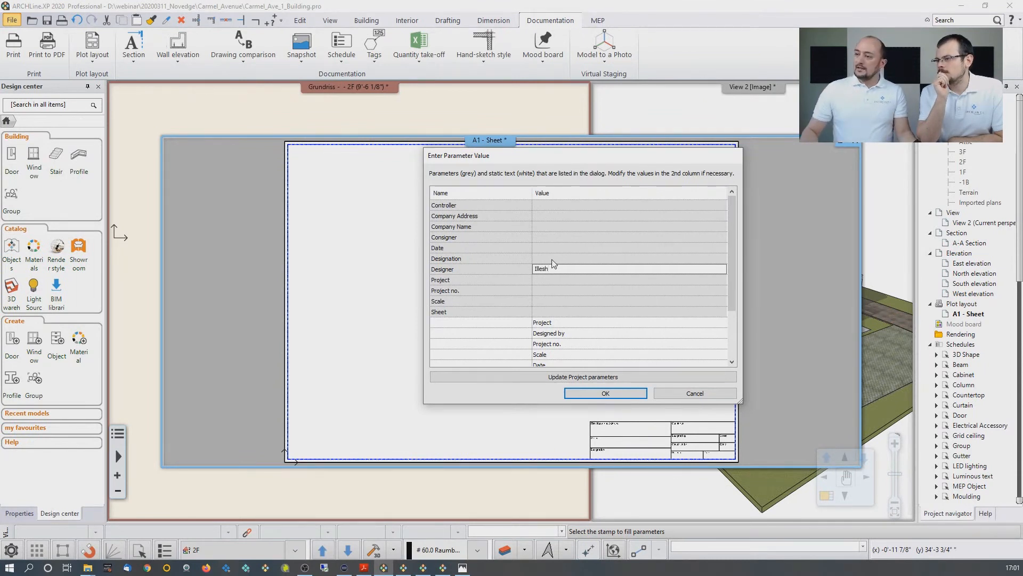
{"action": "left_click", "coordinate": [542, 227]}
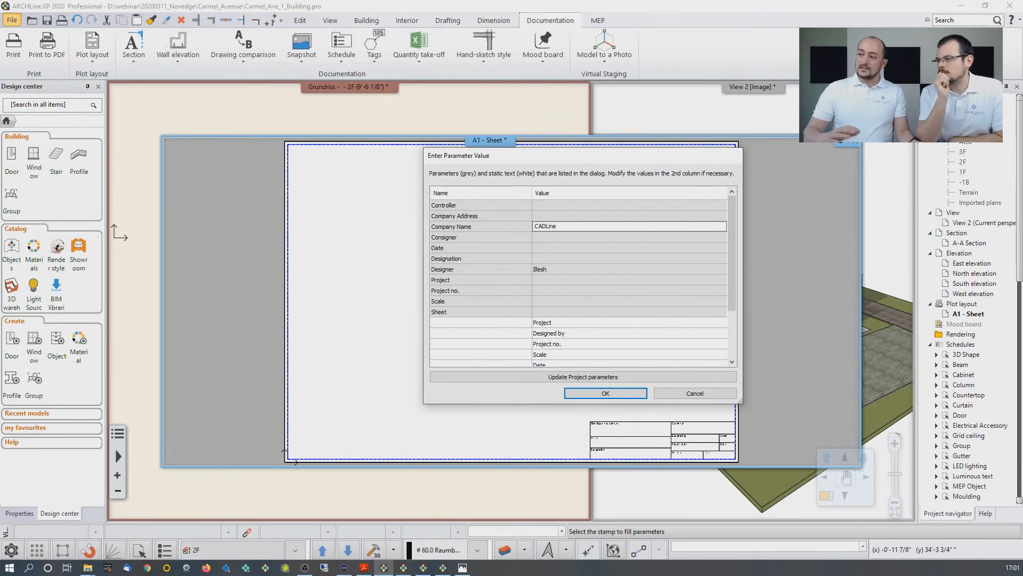
{"action": "left_click", "coordinate": [605, 393]}
{"action": "scroll", "coordinate": [541, 347], "scroll_direction": "up", "scroll_amount": 2}
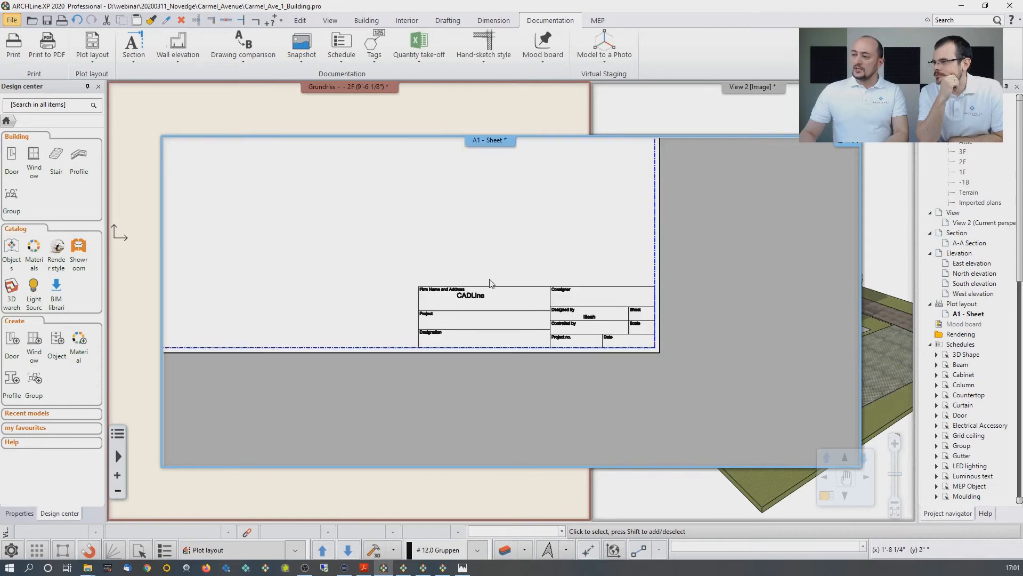
{"action": "middle_click_drag", "start_coordinate": [442, 245], "coordinate": [505, 282]}
{"action": "scroll", "coordinate": [555, 299], "scroll_direction": "down", "scroll_amount": 3}
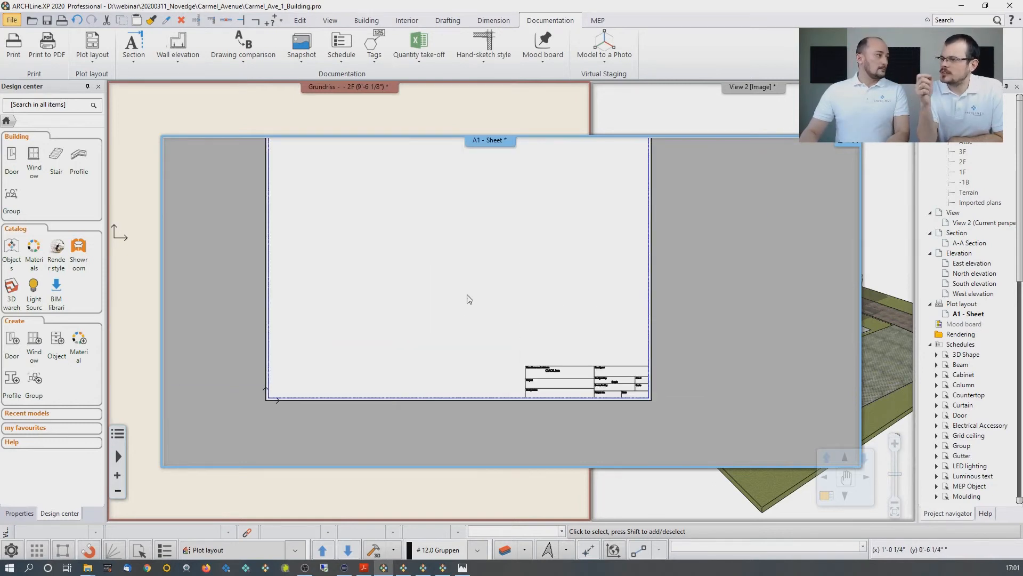
{"action": "middle_click_drag", "start_coordinate": [462, 265], "coordinate": [459, 288]}
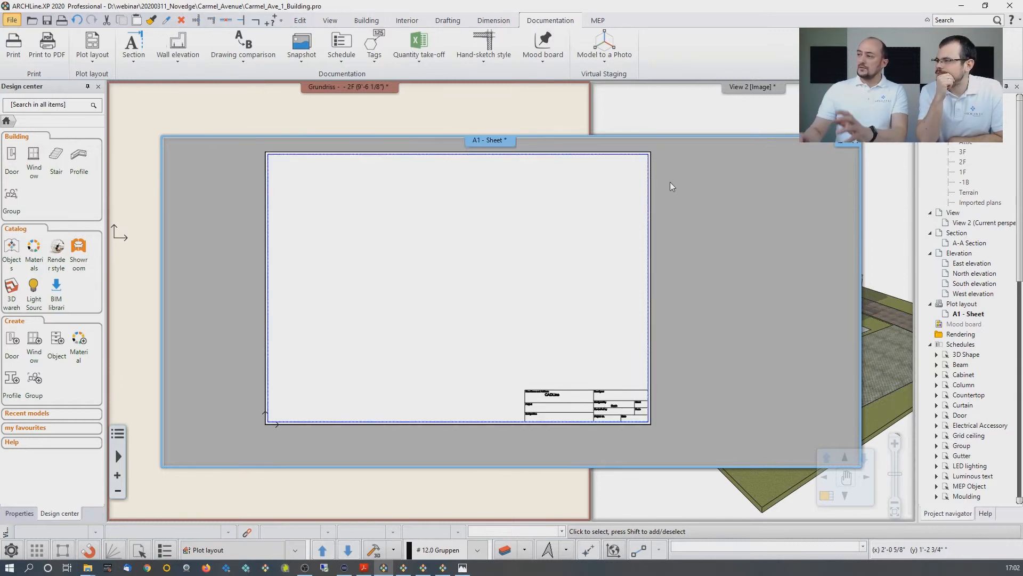
Place the 2F floor plan on the left half of the A1 sheet at a scale of 1:100
{"action": "left_click", "coordinate": [963, 162]}
{"action": "left_click_drag", "start_coordinate": [965, 165], "coordinate": [438, 292]}
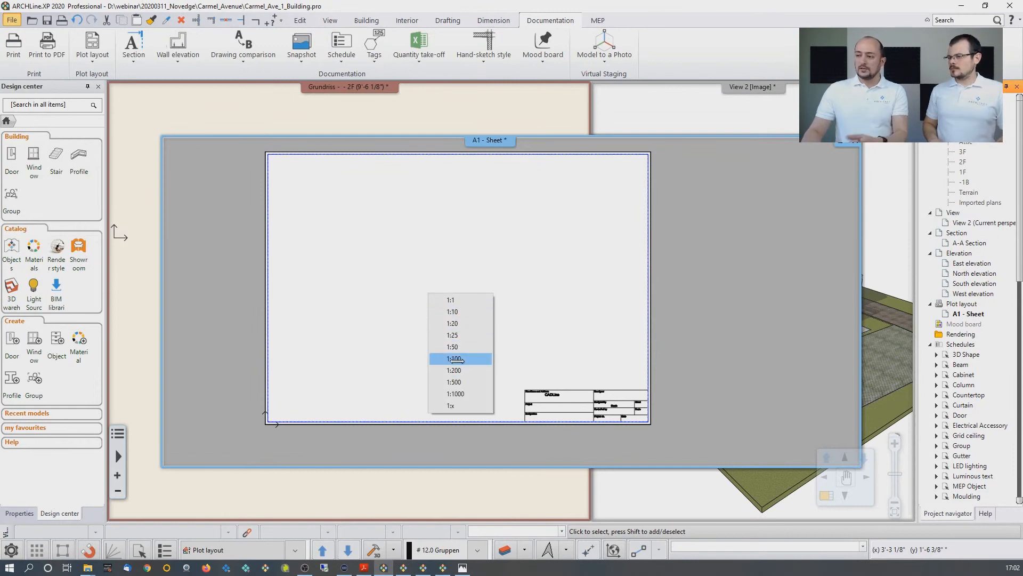
{"action": "left_click", "coordinate": [457, 360]}
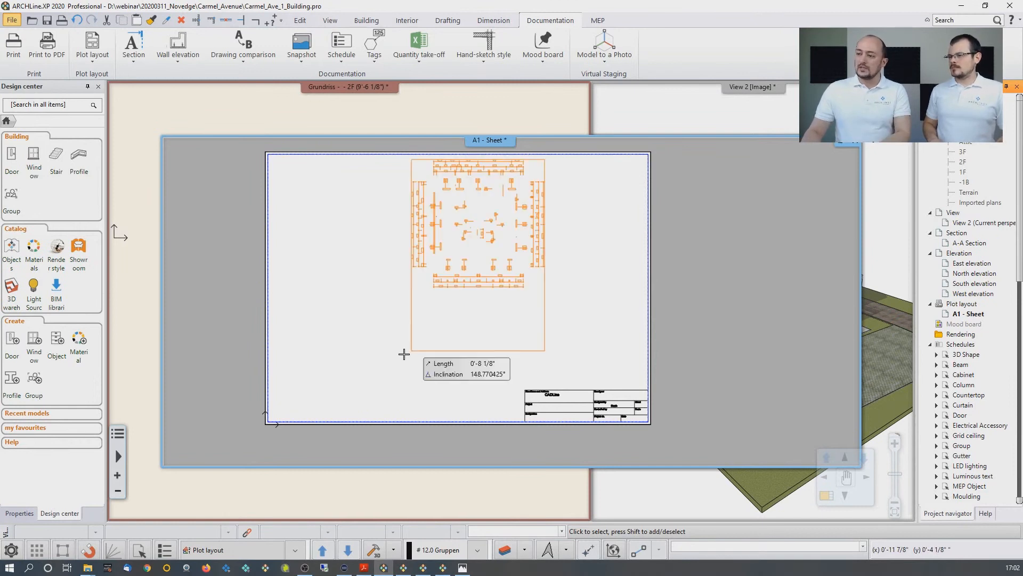
{"action": "left_click", "coordinate": [321, 390]}
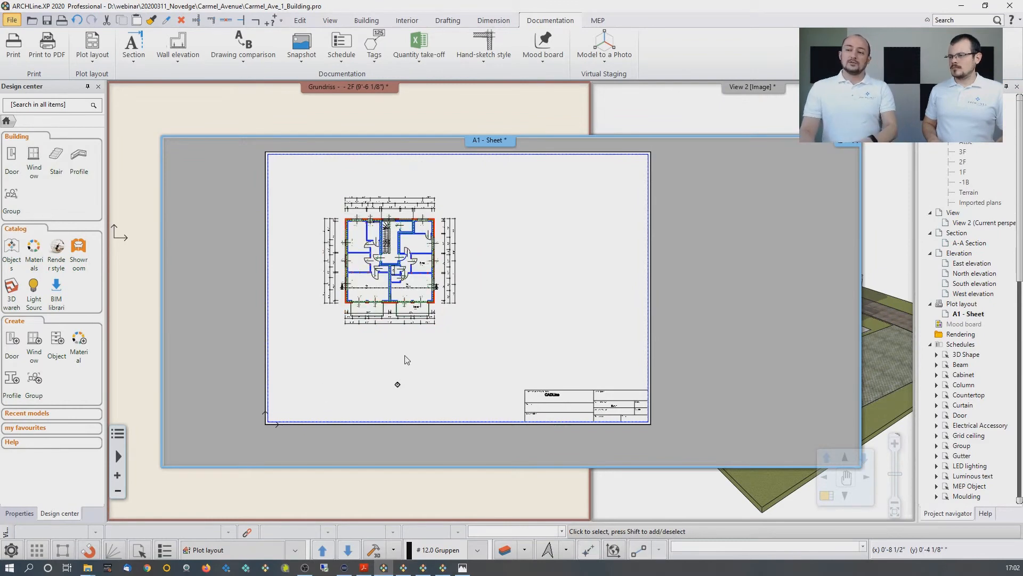
Crop the placed floor plan's frame by raising its lower edge to just below the bottom dimension lines
{"action": "left_click", "coordinate": [418, 308]}
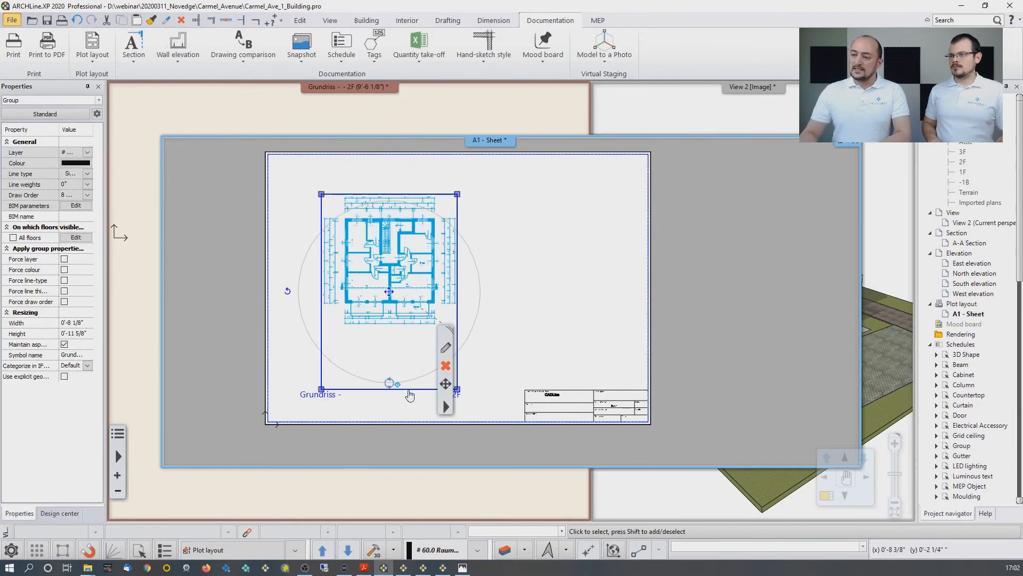
{"action": "right_click", "coordinate": [405, 391]}
{"action": "left_click", "coordinate": [437, 400]}
{"action": "left_click", "coordinate": [382, 354]}
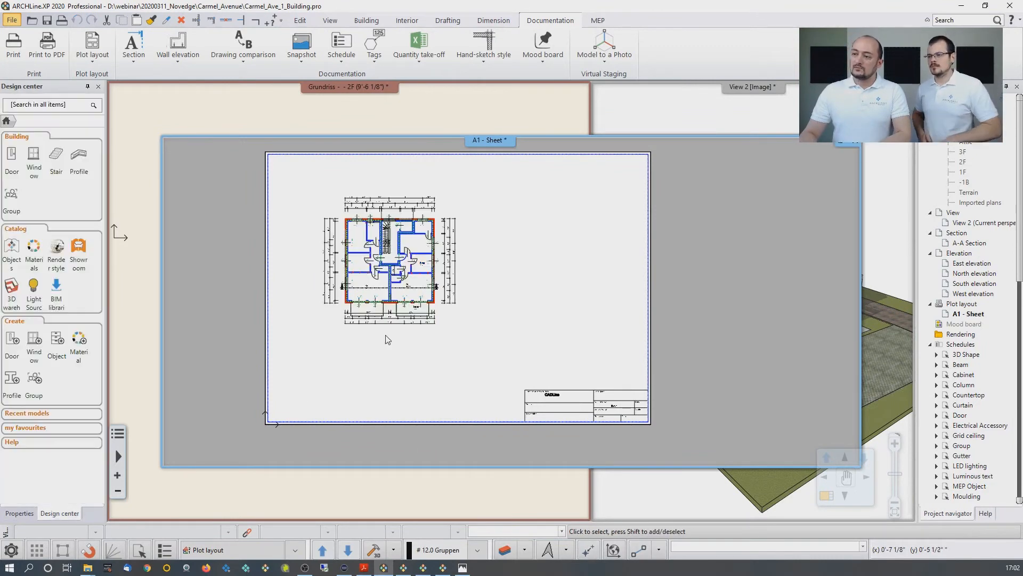
{"action": "scroll", "coordinate": [383, 338], "scroll_direction": "up", "scroll_amount": 3}
{"action": "scroll", "coordinate": [476, 298], "scroll_direction": "down", "scroll_amount": 3}
Crop the floor plan's frame by moving its right edge in to the middle of the building
{"action": "left_click", "coordinate": [600, 277]}
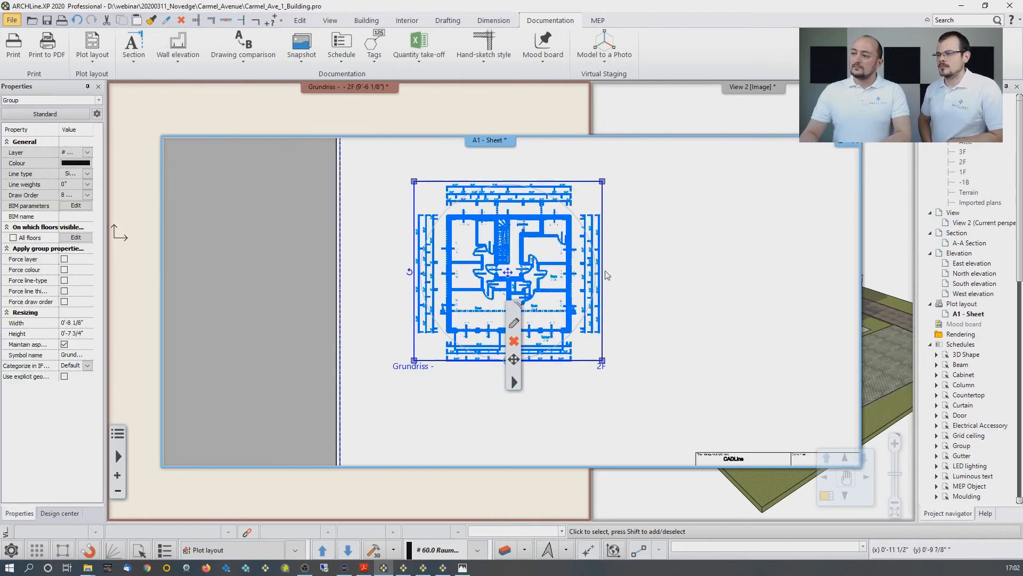
{"action": "right_click", "coordinate": [603, 277]}
{"action": "left_click", "coordinate": [633, 286]}
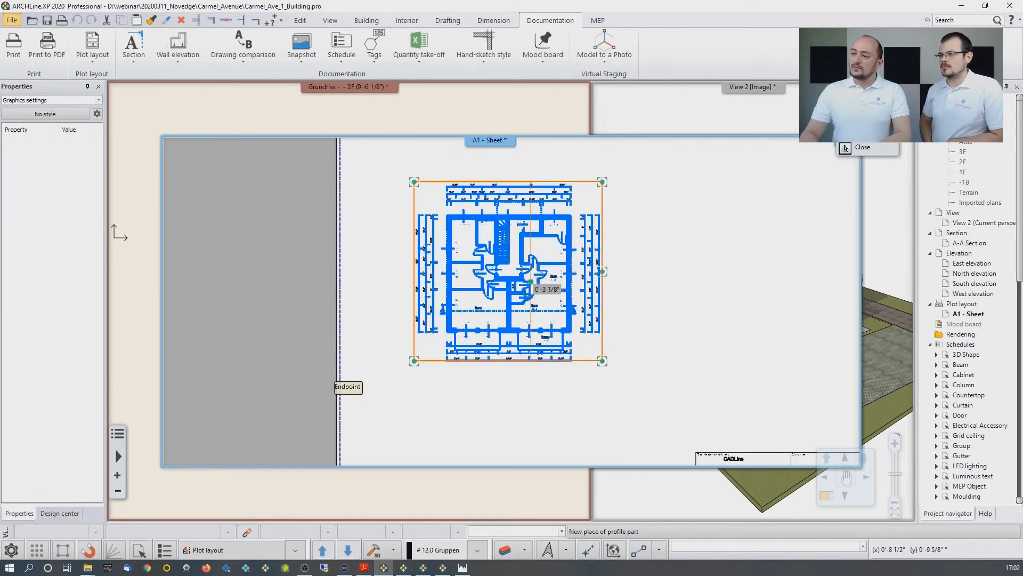
{"action": "left_click", "coordinate": [513, 326]}
{"action": "left_click", "coordinate": [516, 277]}
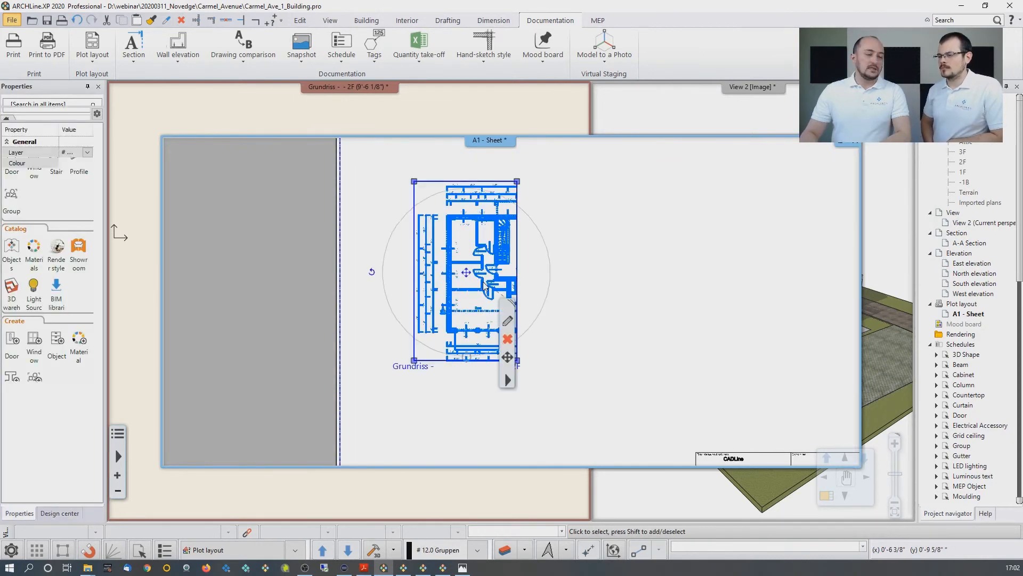
Extend the cropped frame's right edge outward to include the building's full width and the adjacent dimension lines
{"action": "right_click", "coordinate": [517, 277]}
{"action": "left_click", "coordinate": [537, 284]}
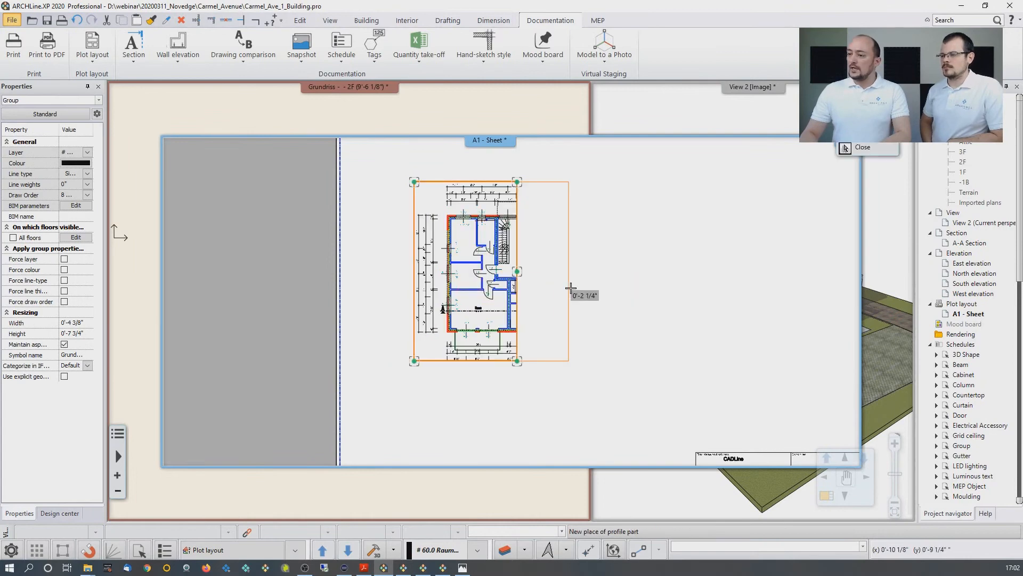
{"action": "left_click", "coordinate": [585, 319]}
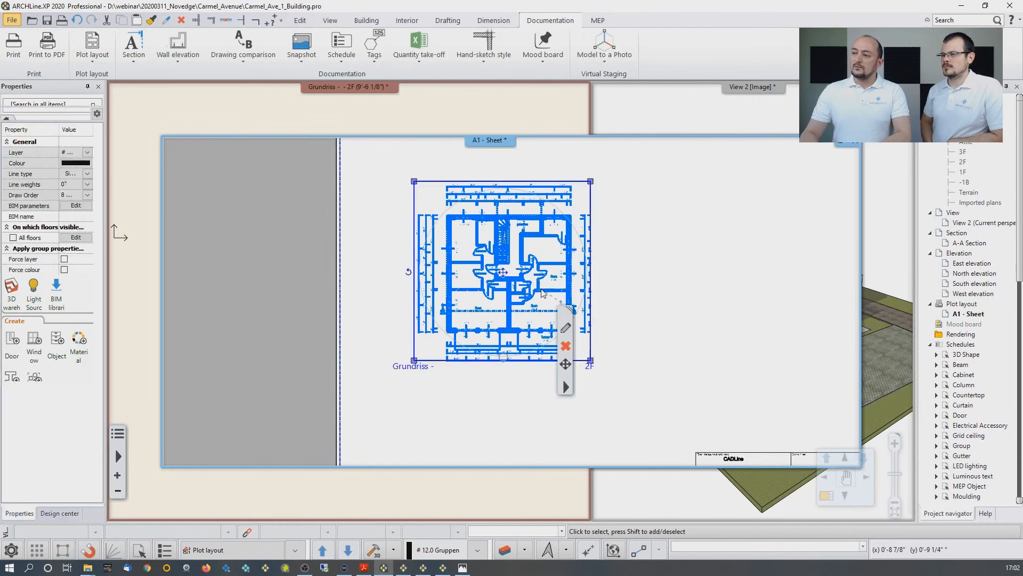
Set the placed floor plan's drawing scale to 1:50 in its plot layout settings
{"action": "left_click", "coordinate": [544, 293]}
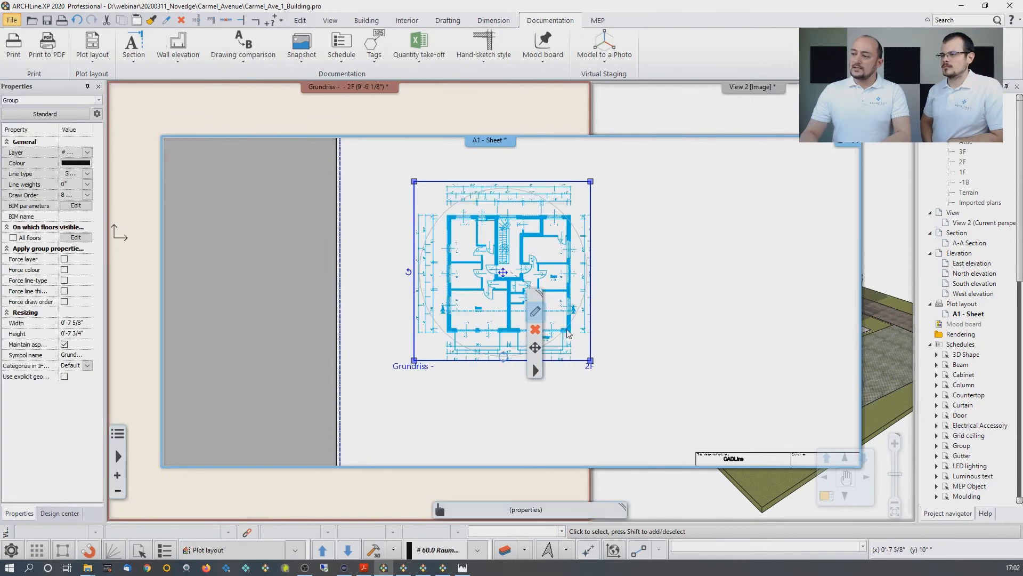
{"action": "left_click", "coordinate": [535, 311]}
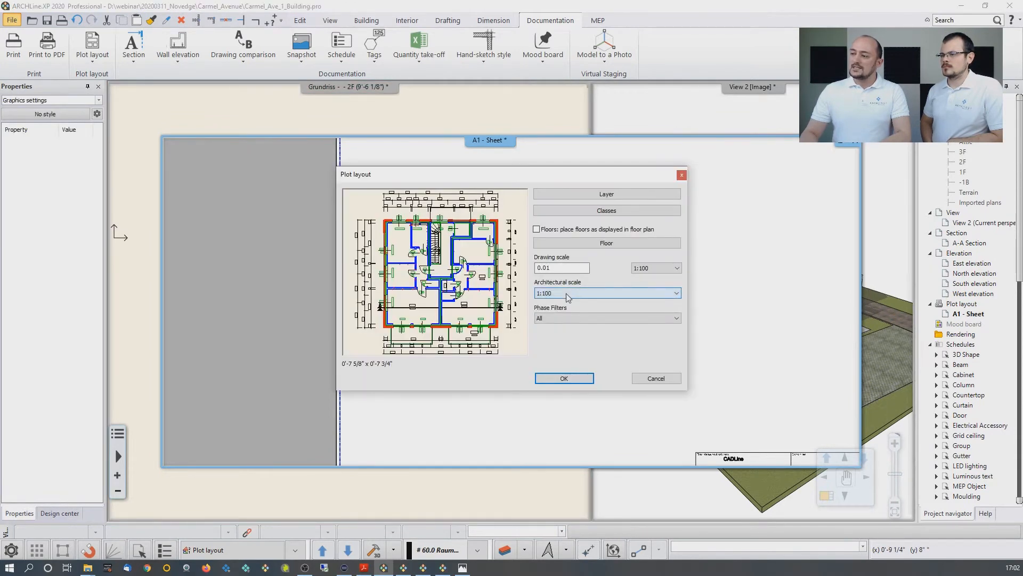
{"action": "left_click", "coordinate": [648, 270]}
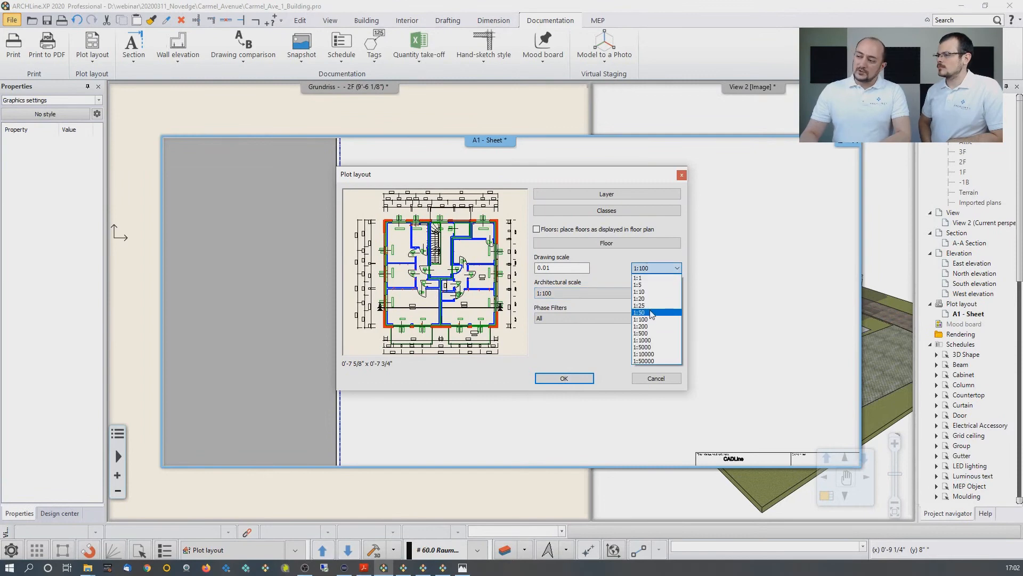
{"action": "left_click", "coordinate": [652, 312]}
{"action": "left_click", "coordinate": [565, 378]}
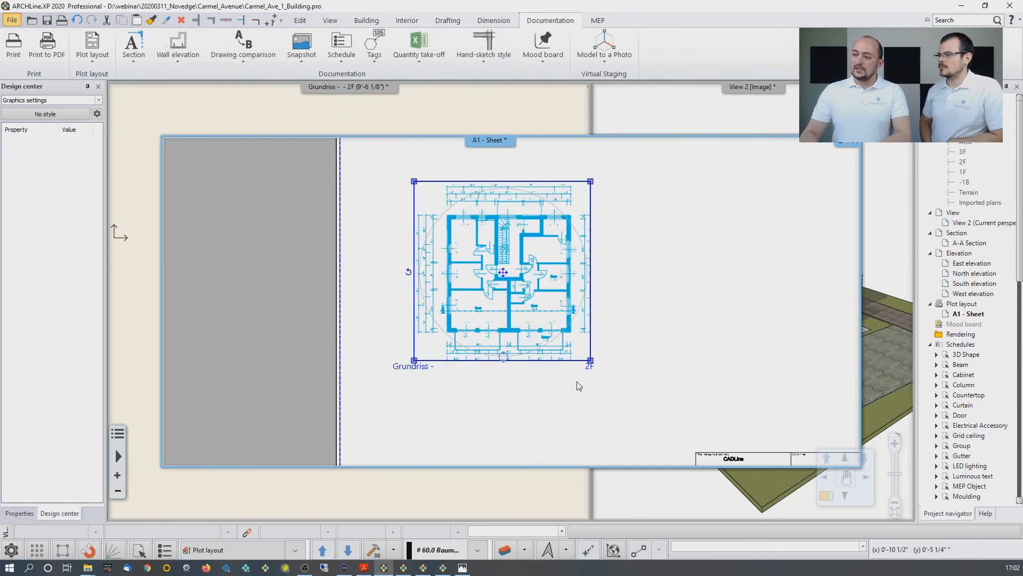
Move the placed 2F floor plan down onto the A1 sheet so it sits inside the border beside the stamp
{"action": "left_click", "coordinate": [575, 282]}
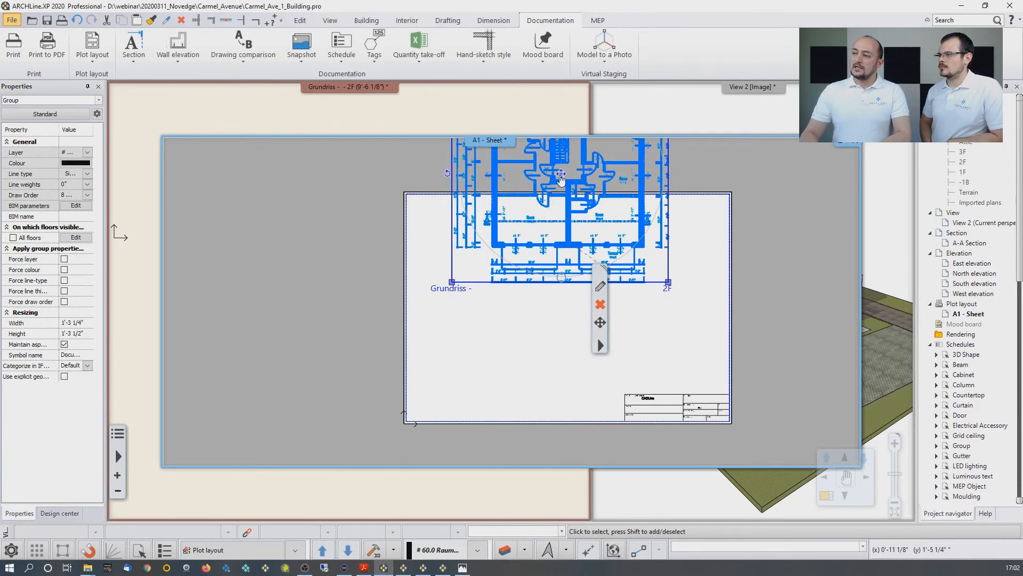
{"action": "mouse_move", "coordinate": [560, 173]}
{"action": "left_click", "coordinate": [588, 186]}
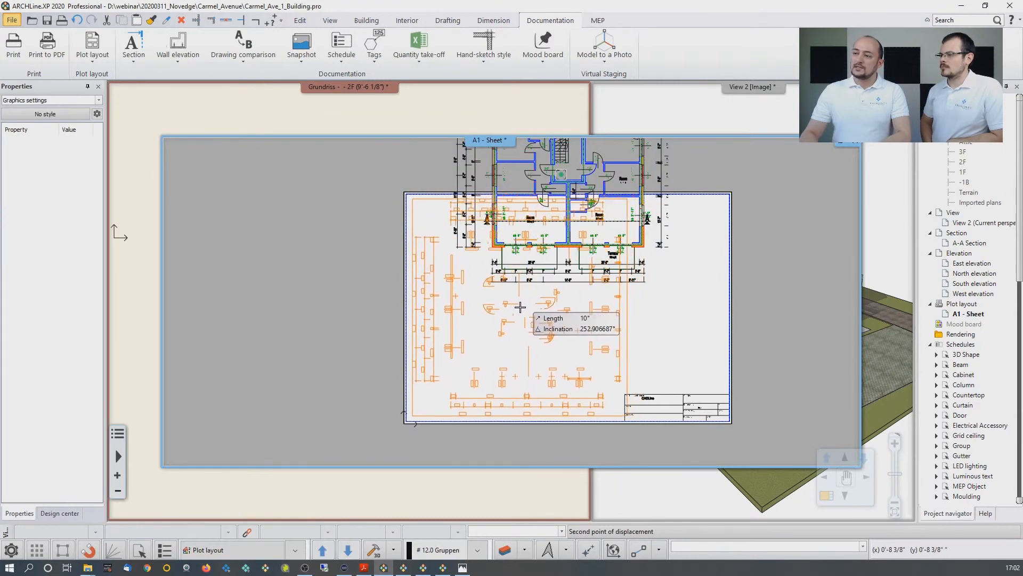
{"action": "left_click", "coordinate": [522, 307]}
{"action": "left_click", "coordinate": [344, 311]}
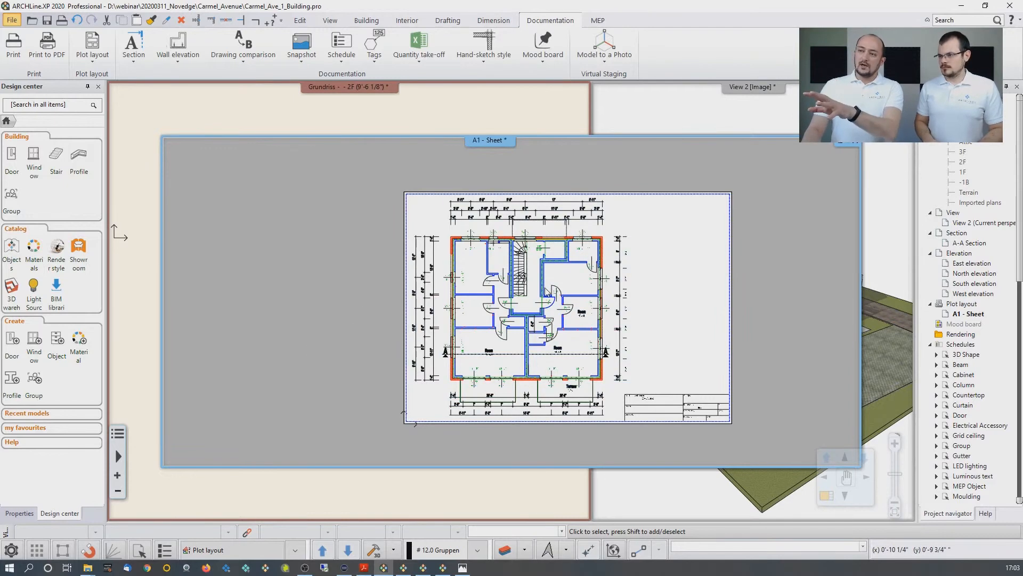
{"action": "left_click", "coordinate": [542, 293]}
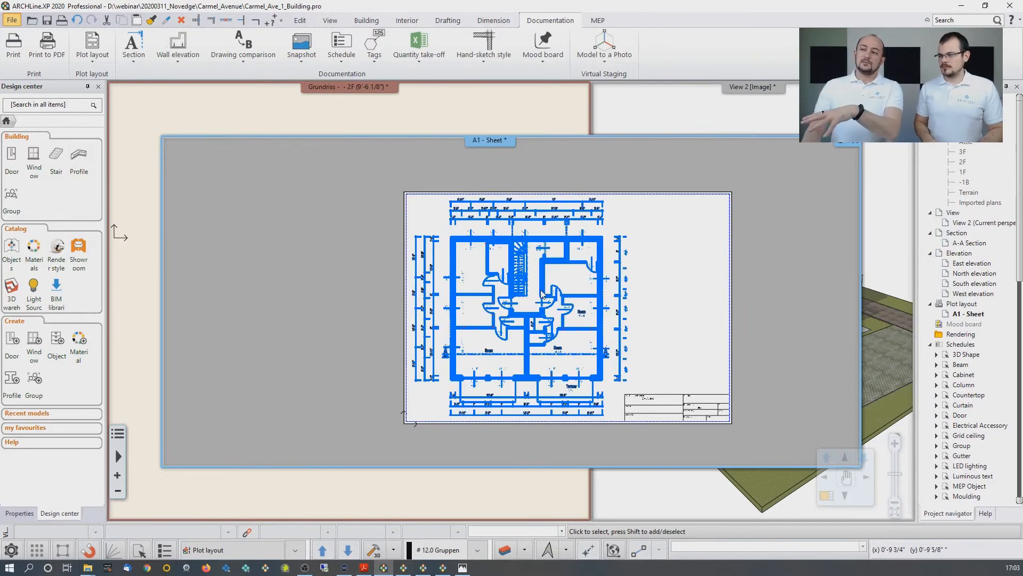
Set up a PDF print of the entire drawing on ISO A2 420x594 mm paper at scale 1:1
{"action": "left_click", "coordinate": [49, 52]}
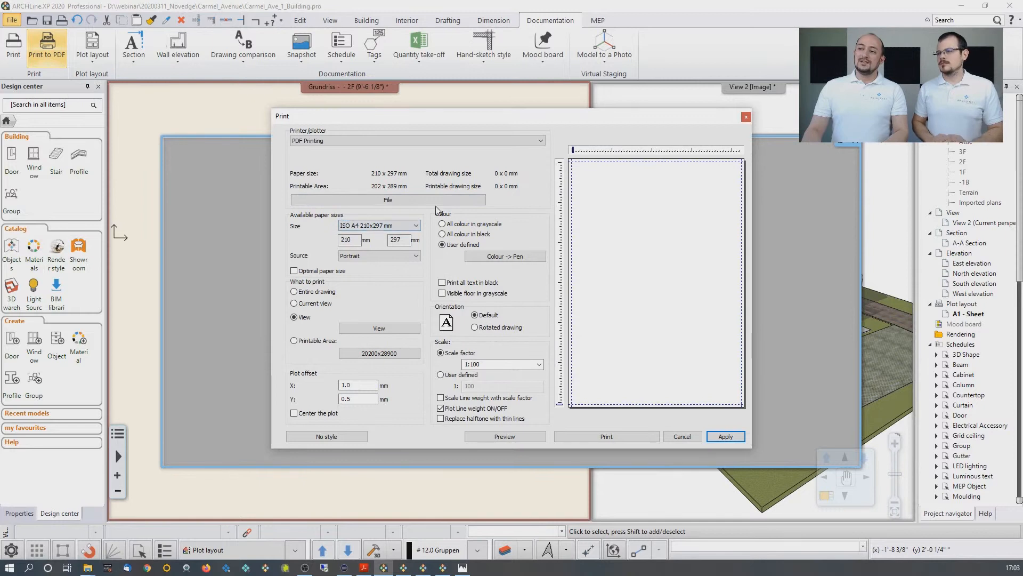
{"action": "left_click", "coordinate": [380, 227]}
{"action": "left_click", "coordinate": [366, 256]}
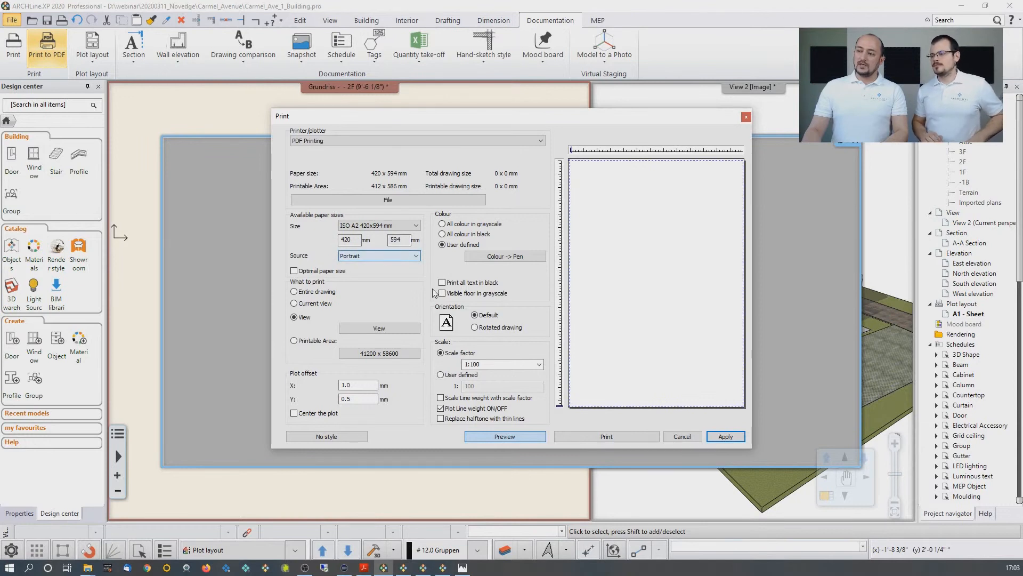
{"action": "left_click", "coordinate": [539, 364]}
{"action": "left_click", "coordinate": [499, 385]}
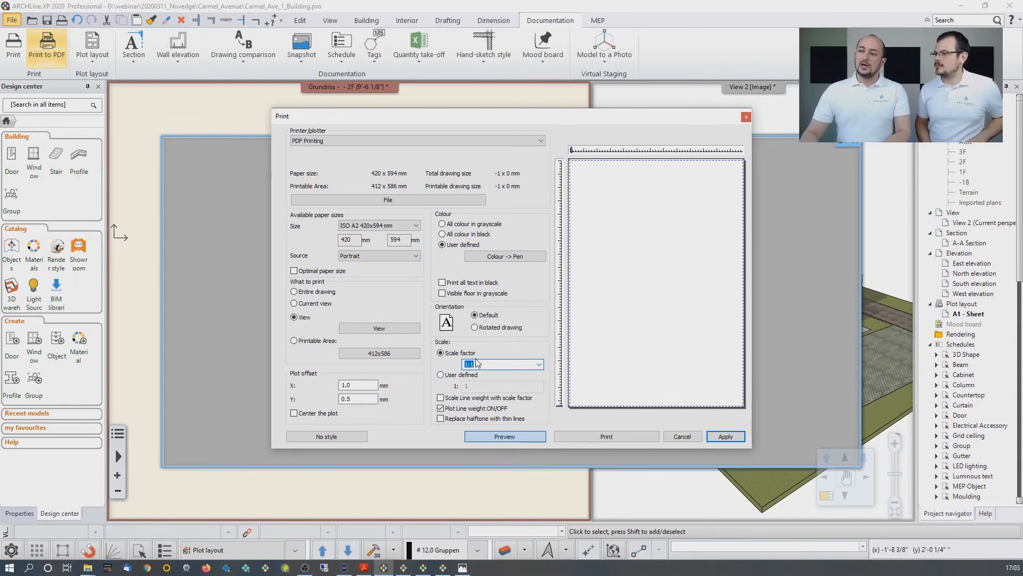
{"action": "left_click", "coordinate": [295, 292]}
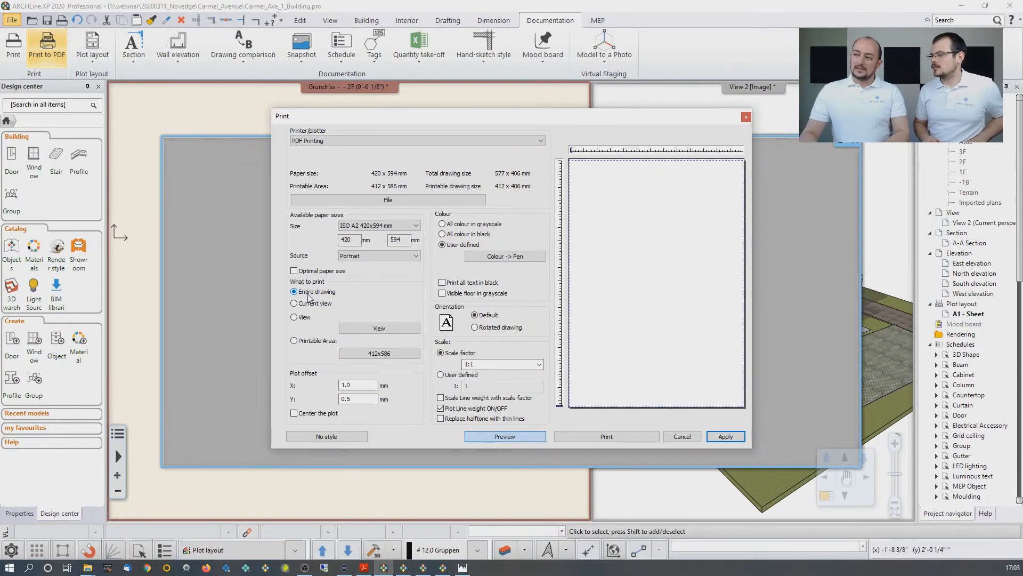
Preview the print, set the paper to landscape with the plot centred, and keep PDF Printing as the output
{"action": "left_click_drag", "start_coordinate": [355, 124], "coordinate": [301, 102]}
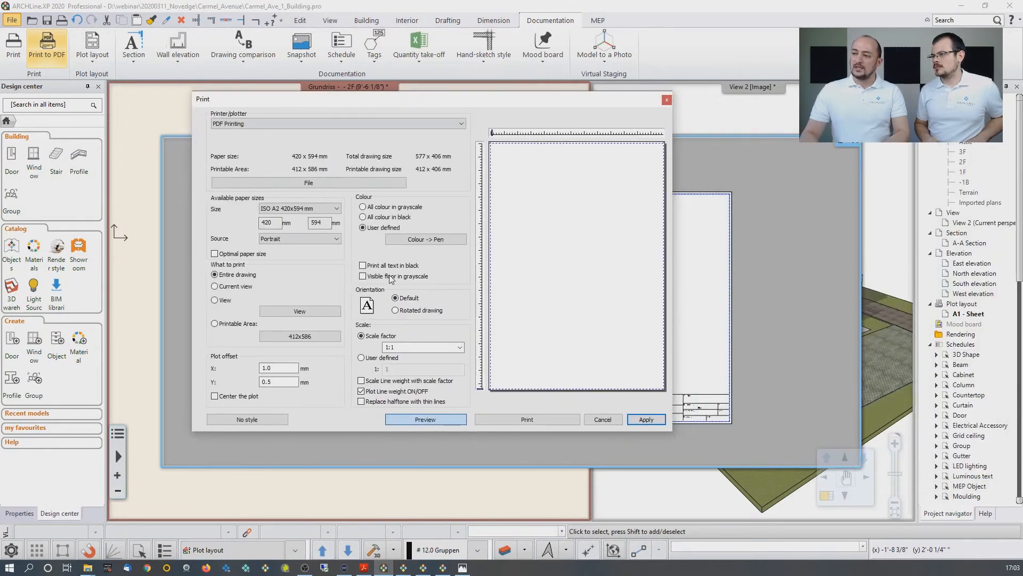
{"action": "left_click", "coordinate": [434, 418]}
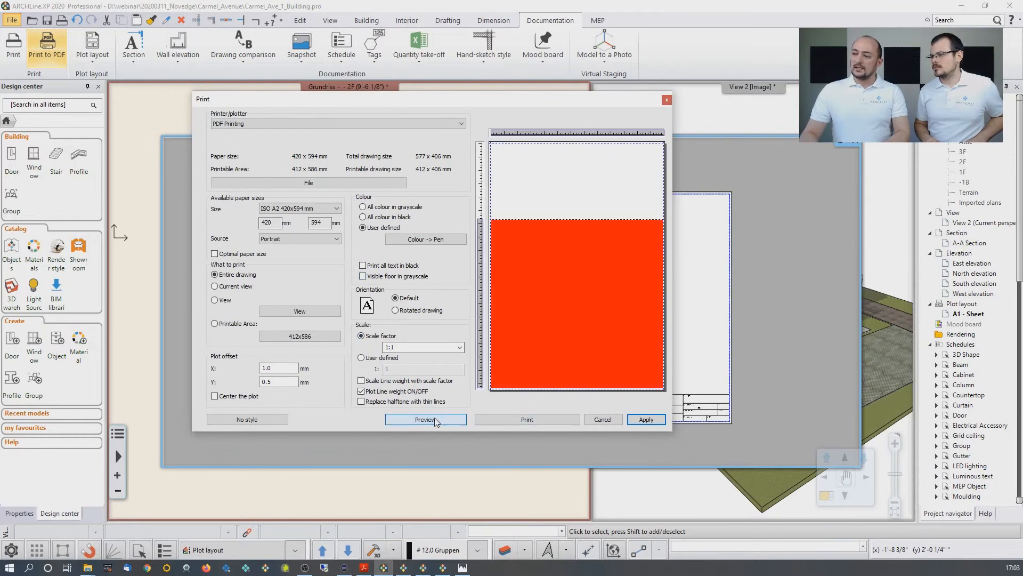
{"action": "left_click", "coordinate": [238, 397]}
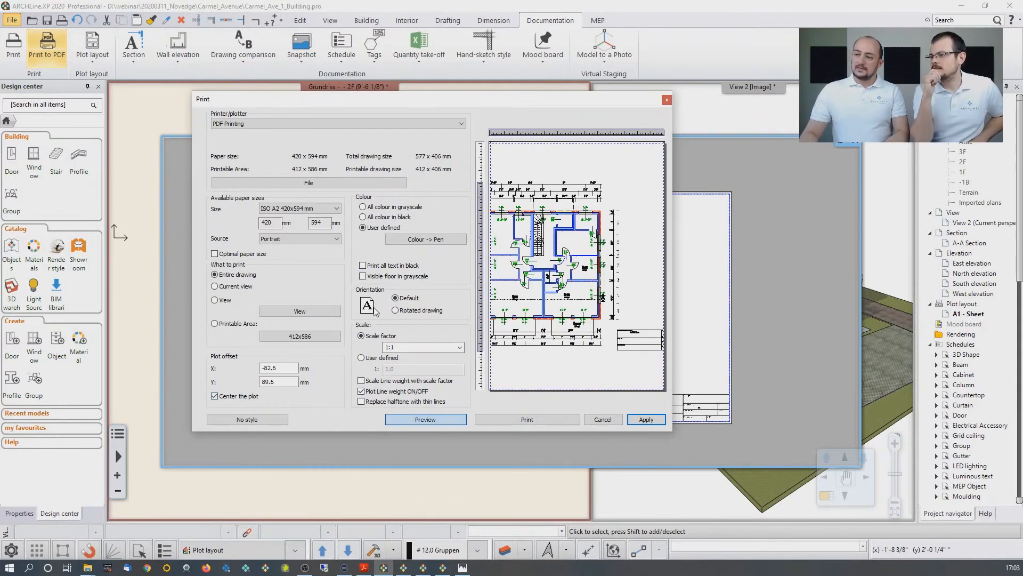
{"action": "left_click", "coordinate": [293, 238]}
{"action": "left_click", "coordinate": [281, 255]}
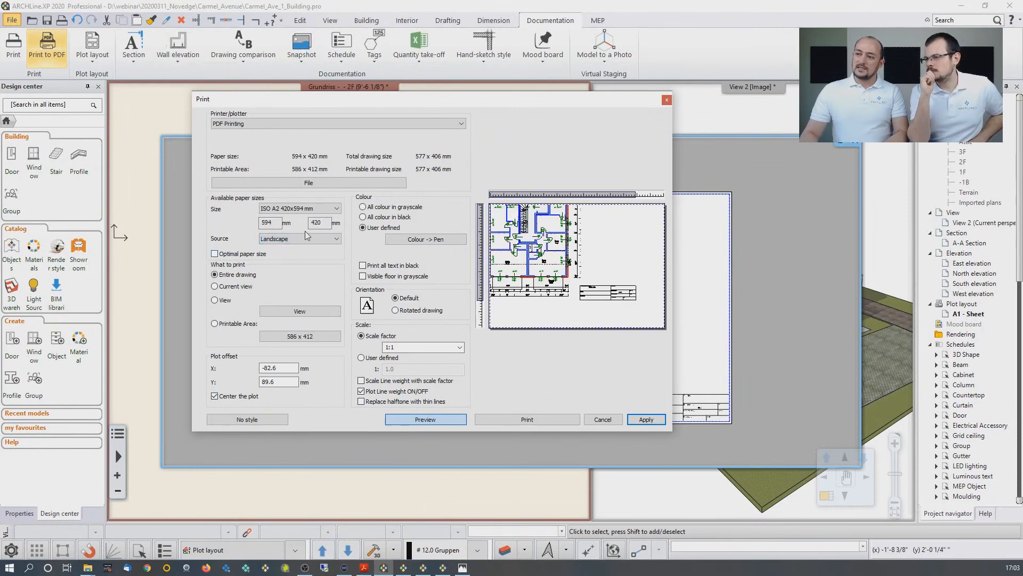
{"action": "left_click", "coordinate": [237, 398]}
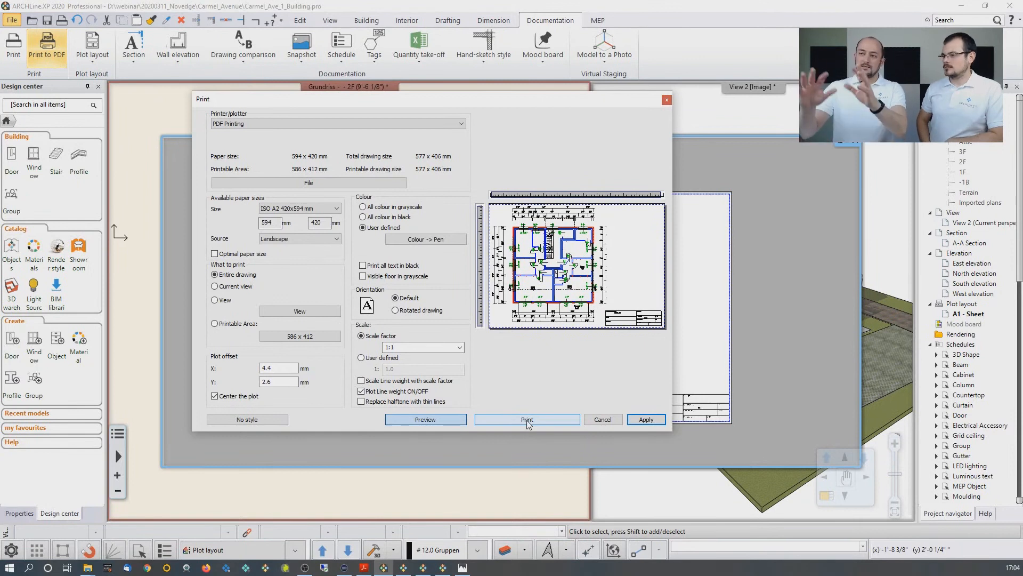
{"action": "left_click", "coordinate": [400, 121]}
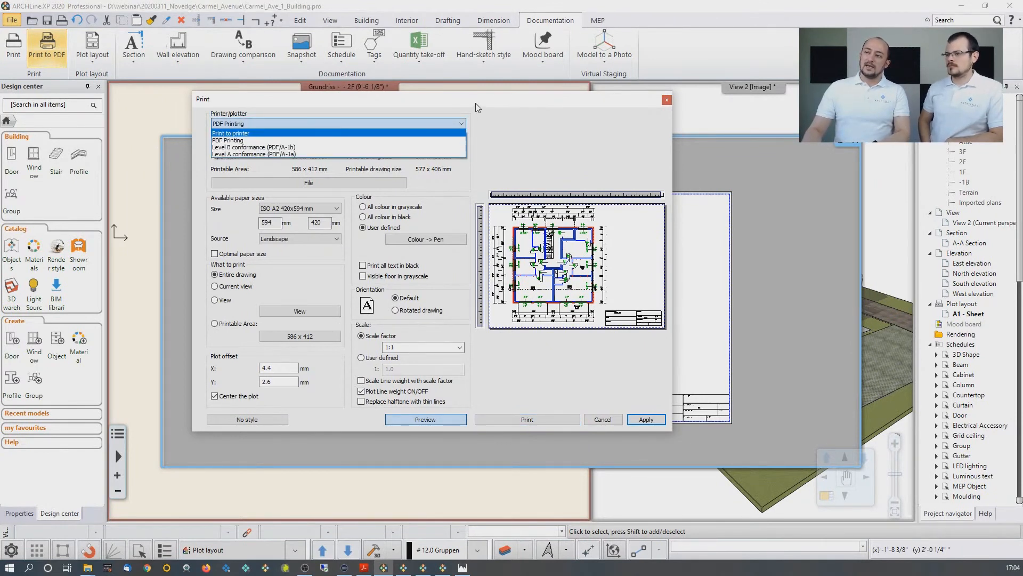
{"action": "left_click", "coordinate": [295, 140]}
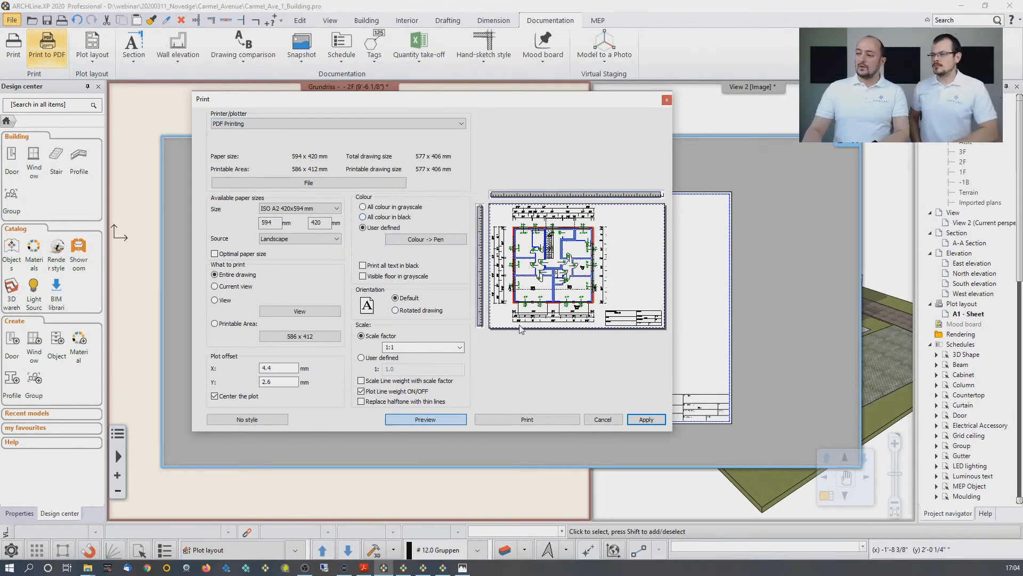
Switch to Acrobat Reader and look over the First Floor plot layout in Plot_layout.pdf
{"action": "left_click", "coordinate": [364, 567]}
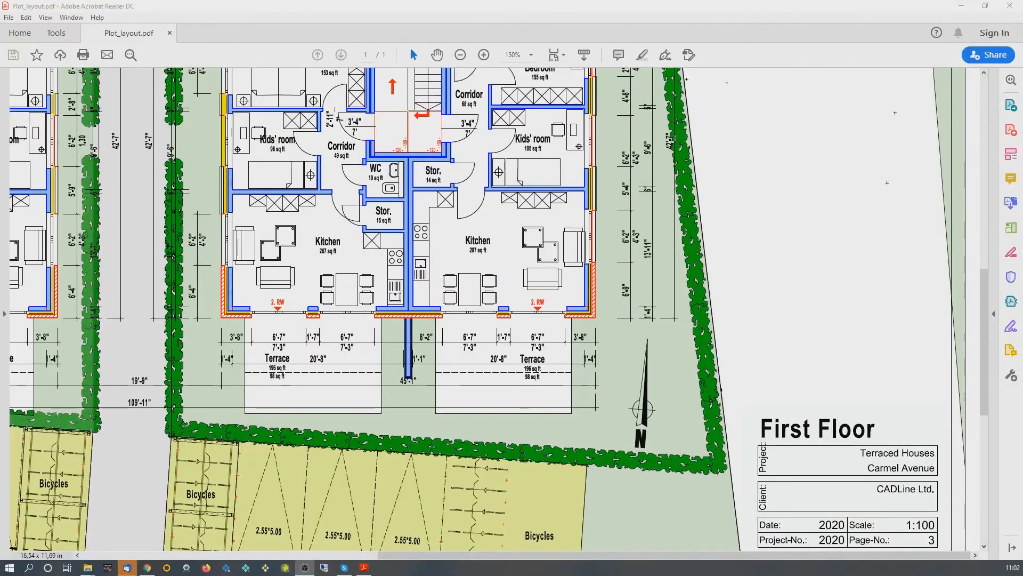
{"action": "scroll", "coordinate": [549, 263], "scroll_direction": "up", "scroll_amount": 3}
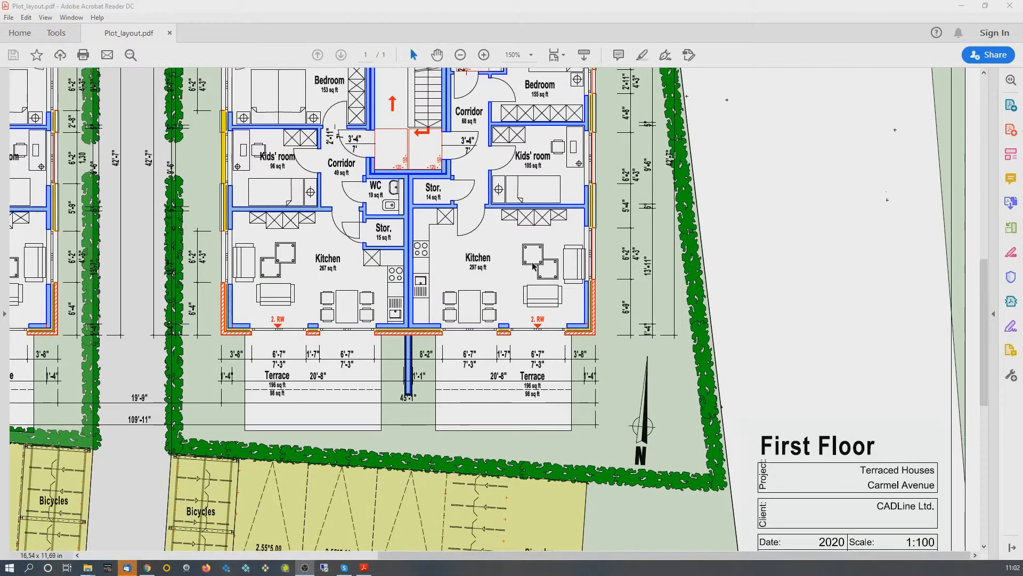
{"action": "left_click_drag", "start_coordinate": [984, 256], "coordinate": [968, 368]}
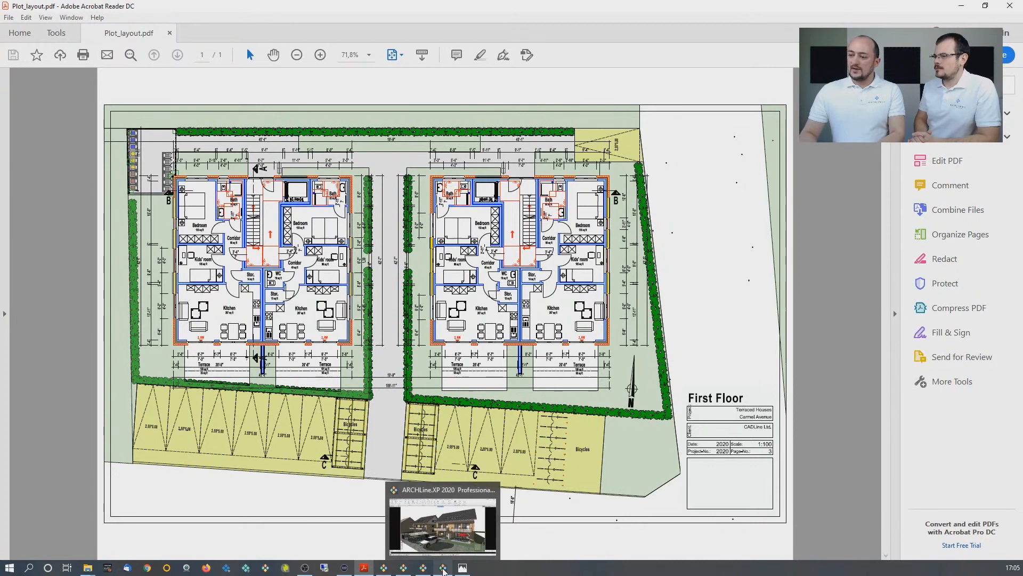
Switch to the Carmel_Ave_Final project in ARCHLine.XP and make the 1F floor plan the main view
{"action": "left_click", "coordinate": [444, 569]}
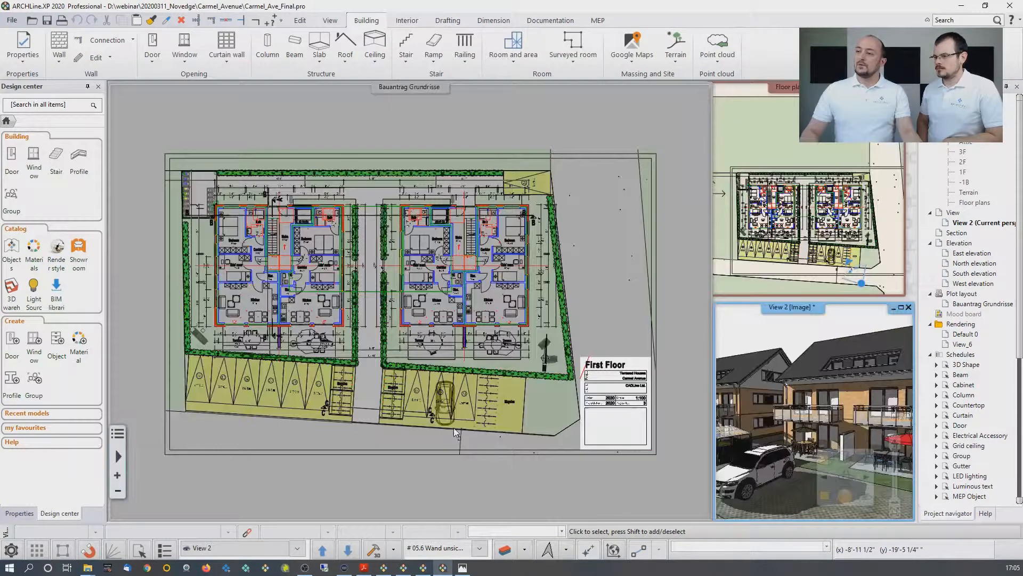
{"action": "left_click", "coordinate": [765, 239]}
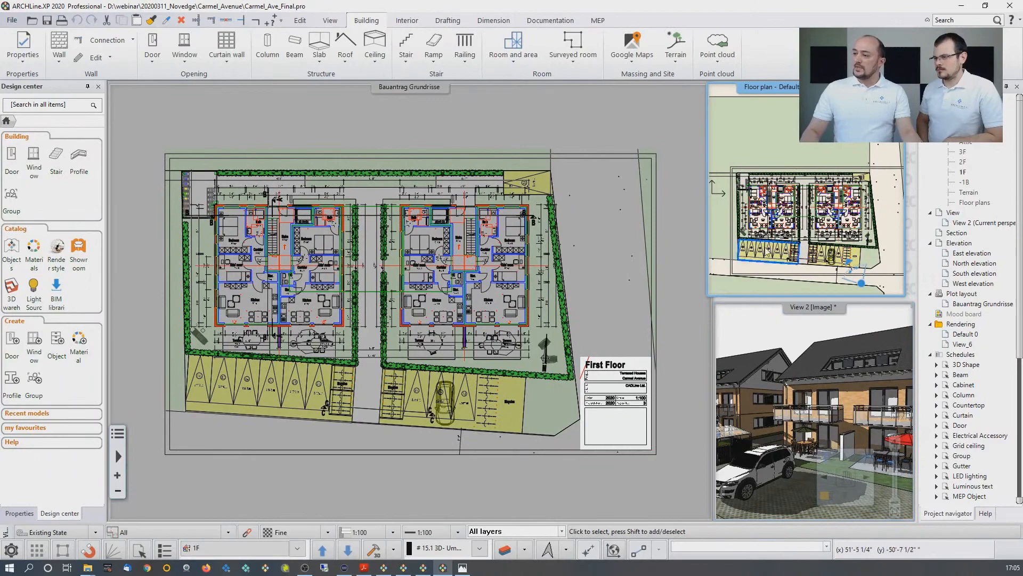
{"action": "left_click", "coordinate": [827, 496]}
{"action": "scroll", "coordinate": [425, 332], "scroll_direction": "up", "scroll_amount": 6}
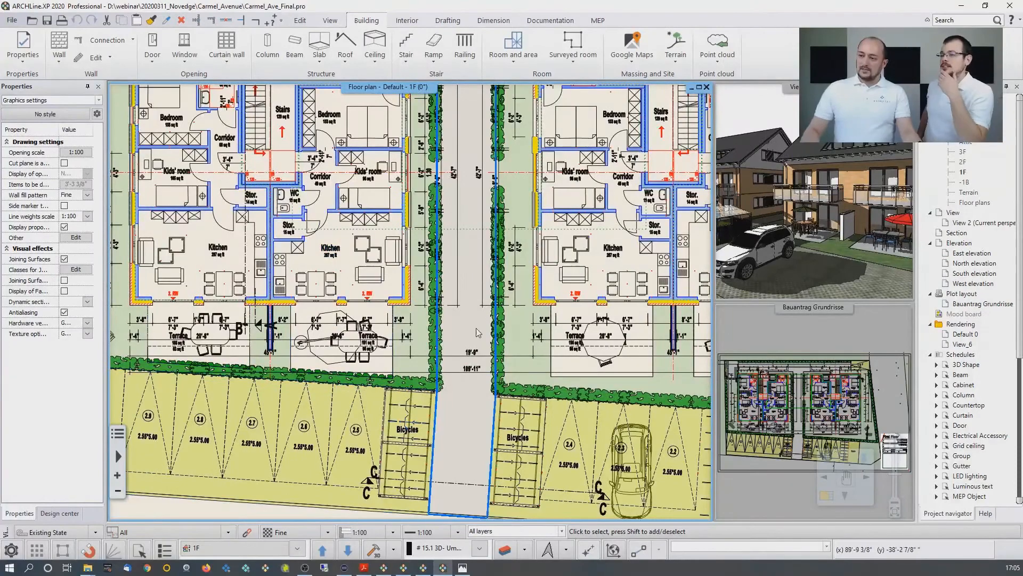
{"action": "scroll", "coordinate": [447, 352], "scroll_direction": "down", "scroll_amount": 4}
{"action": "scroll", "coordinate": [448, 351], "scroll_direction": "down", "scroll_amount": 2}
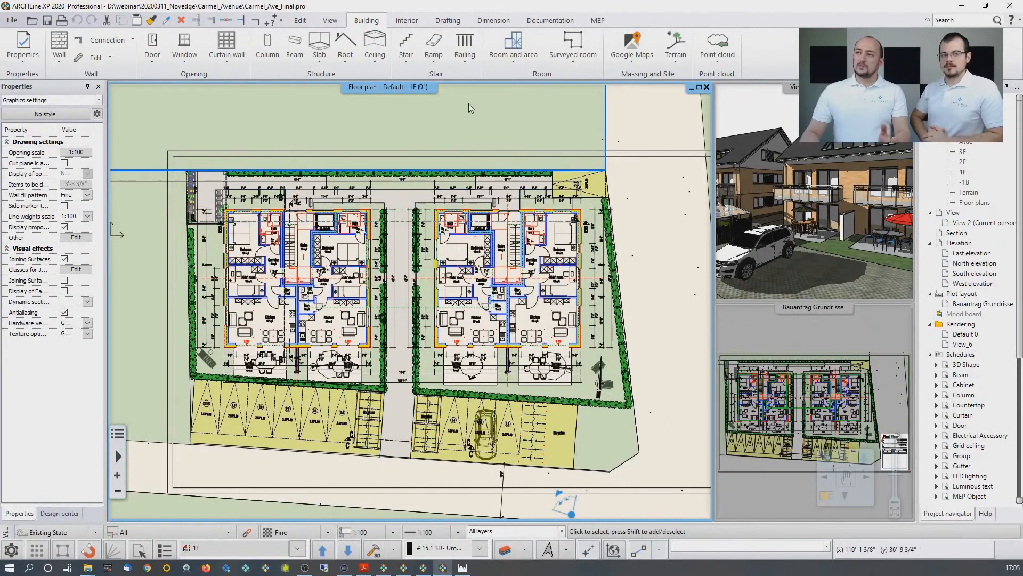
Start placing a schedule and choose the Room and area type from the architectural elements
{"action": "left_click", "coordinate": [550, 20]}
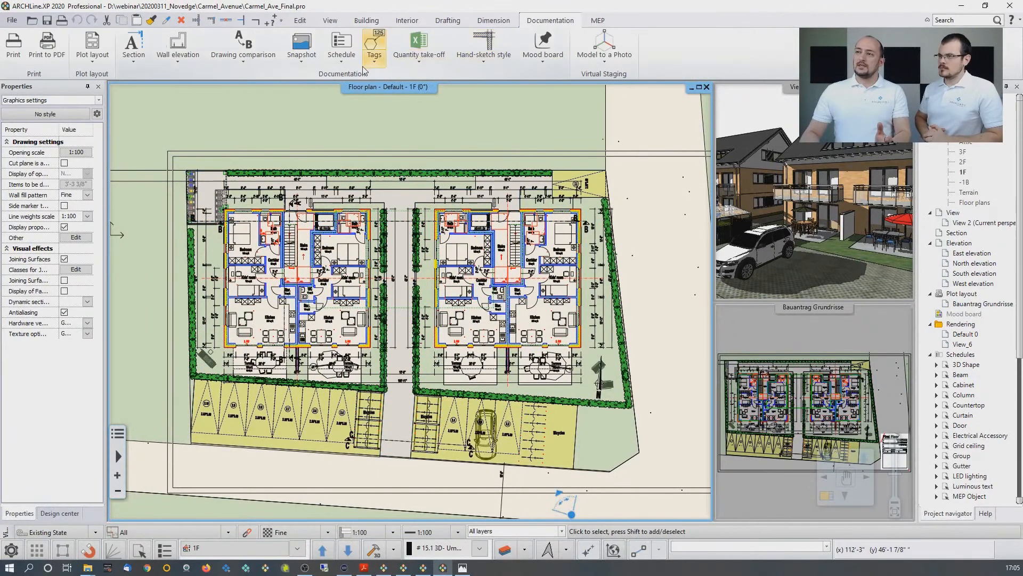
{"action": "left_click", "coordinate": [343, 61]}
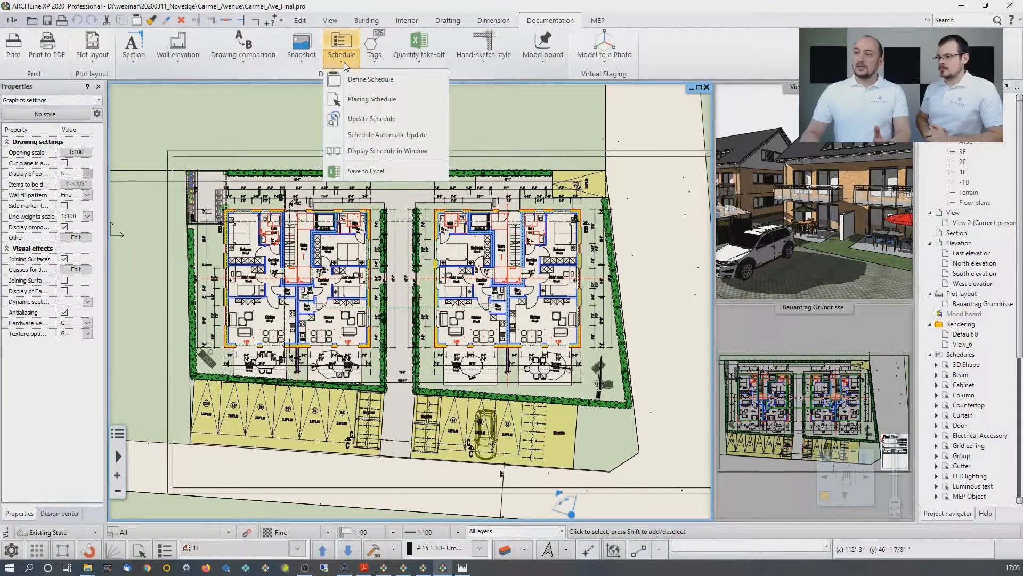
{"action": "left_click", "coordinate": [372, 99]}
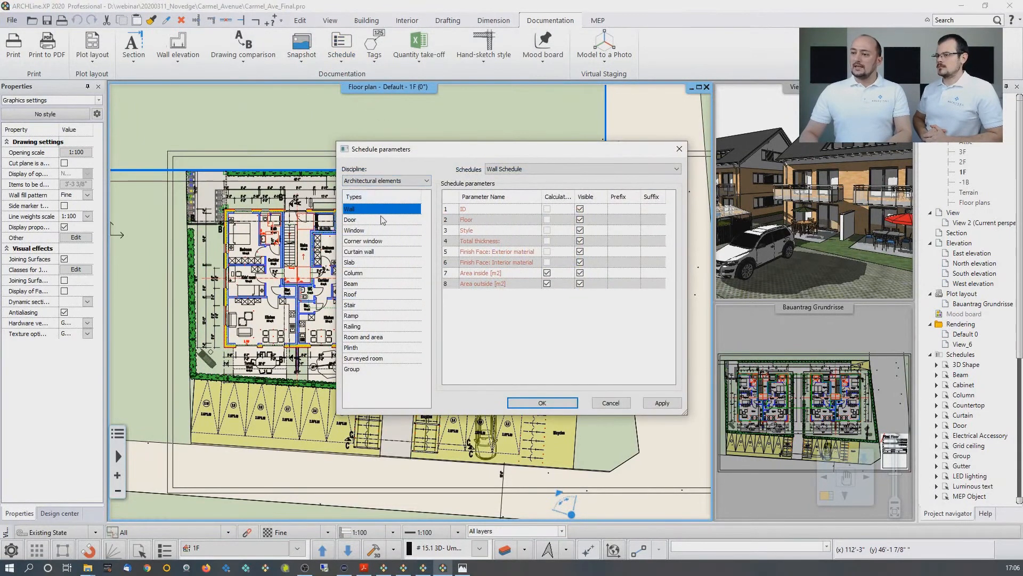
{"action": "left_click", "coordinate": [367, 336]}
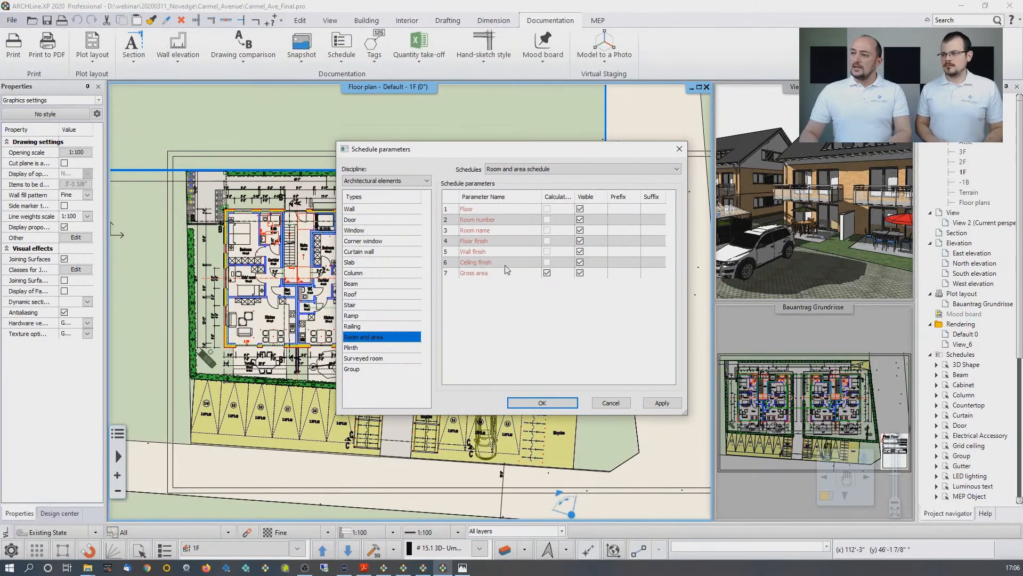
Hide floor, room number, floor finish, wall finish and ceiling finish in the schedule, keeping room name and gross area
{"action": "left_click", "coordinate": [580, 209]}
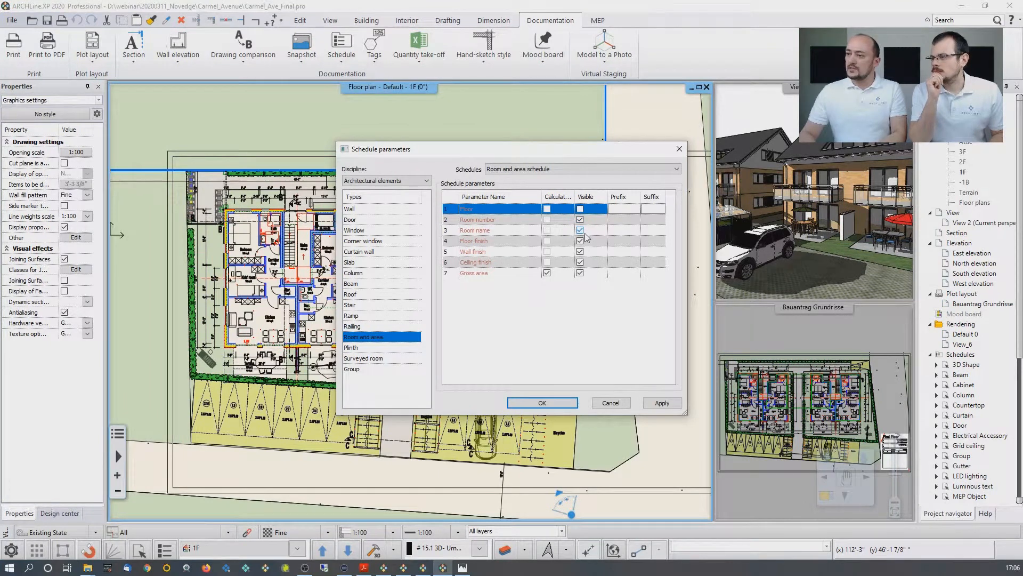
{"action": "left_click", "coordinate": [580, 219]}
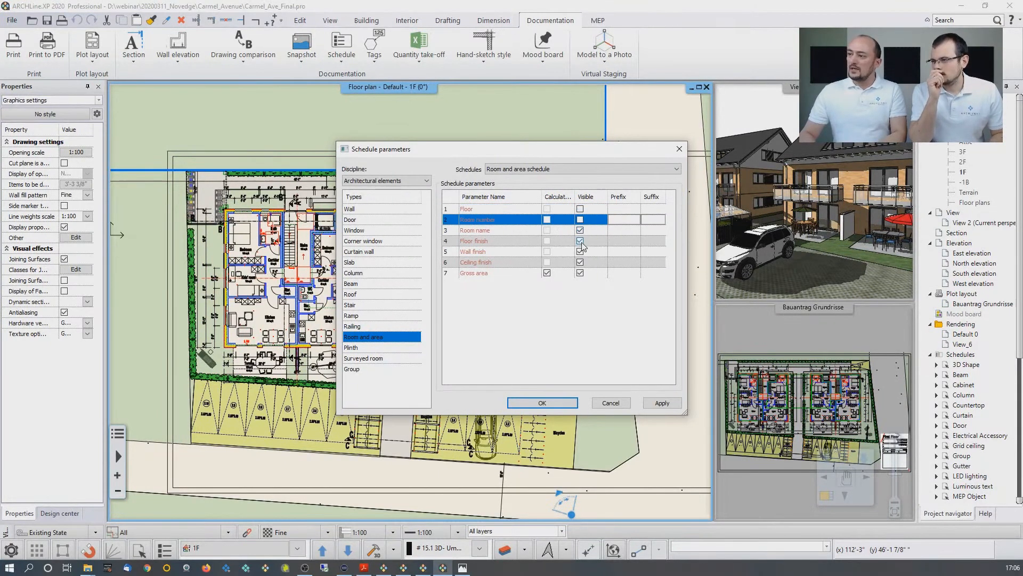
{"action": "left_click", "coordinate": [580, 240]}
{"action": "left_click", "coordinate": [580, 251]}
{"action": "left_click", "coordinate": [580, 262]}
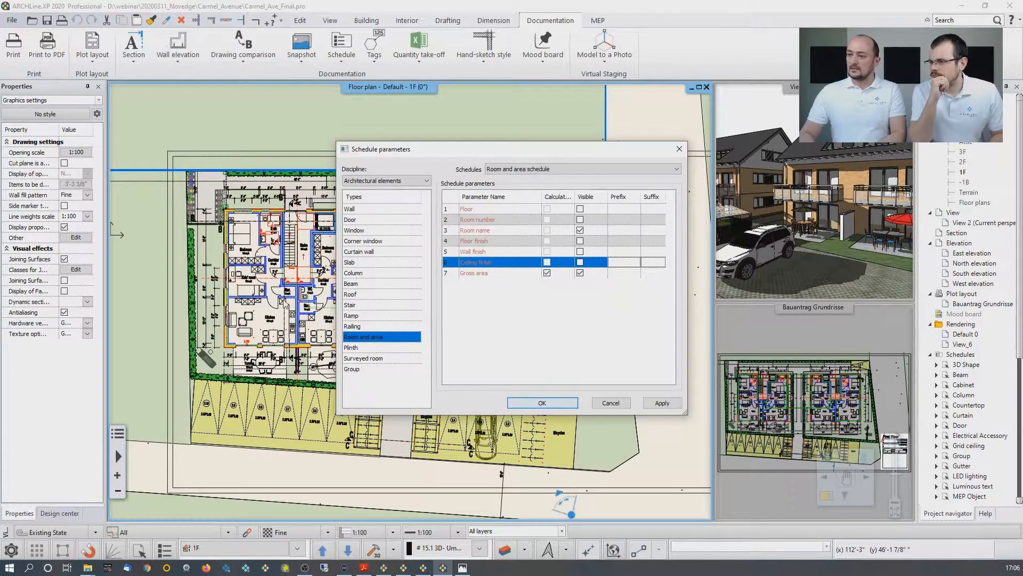
{"action": "left_click", "coordinate": [542, 403]}
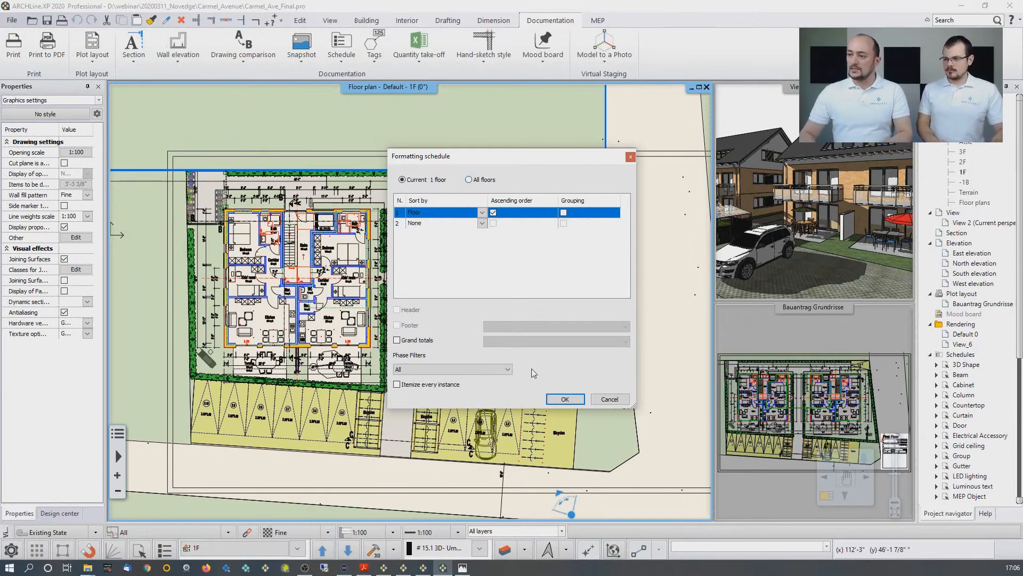
Accept the formatting for the current floor and place the room and area schedule beside the right-hand building, outside the hedge
{"action": "left_click", "coordinate": [564, 399]}
{"action": "scroll", "coordinate": [537, 300], "scroll_direction": "up", "scroll_amount": 3}
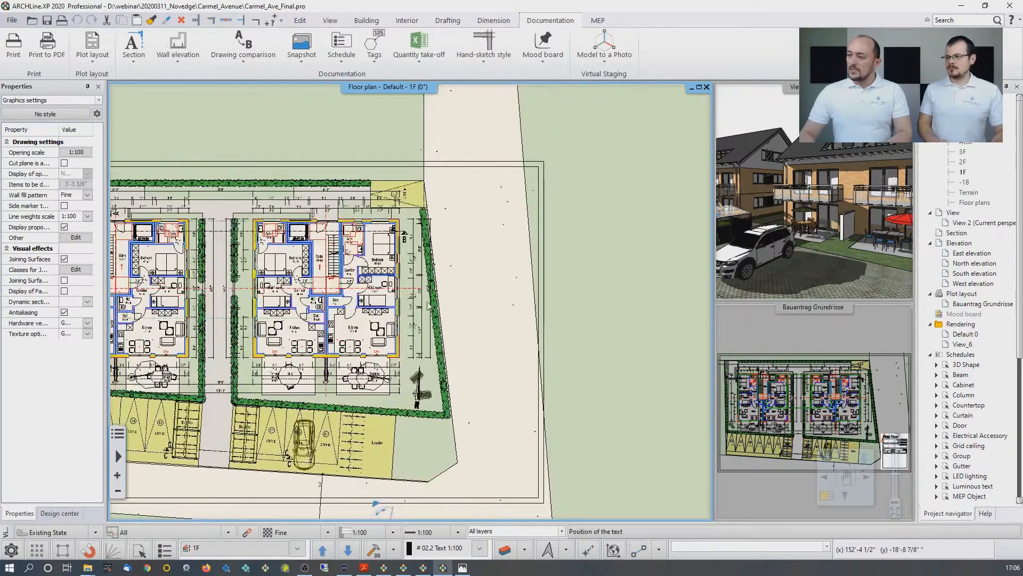
{"action": "left_click", "coordinate": [534, 298]}
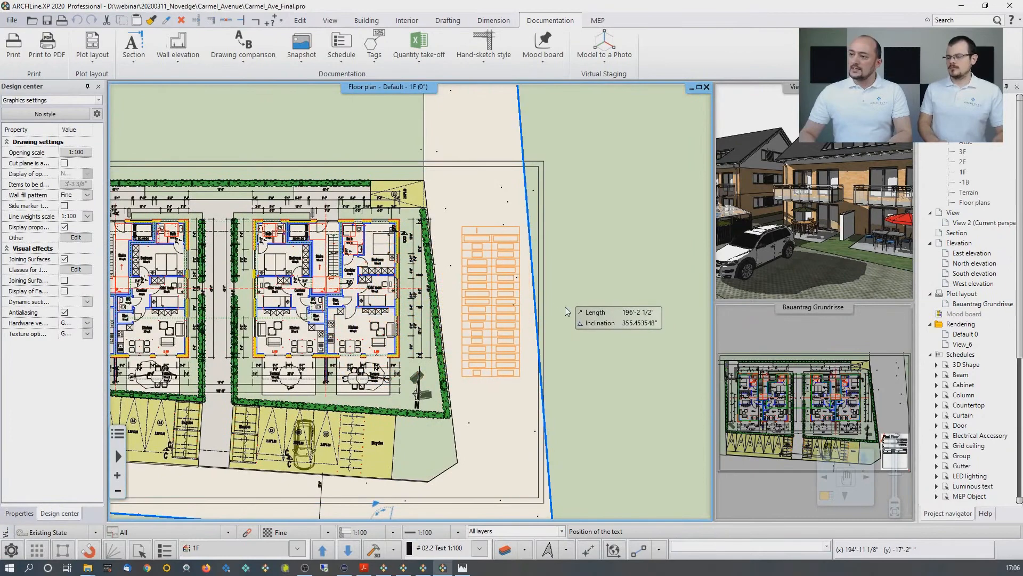
{"action": "scroll", "coordinate": [546, 320], "scroll_direction": "up", "scroll_amount": 2}
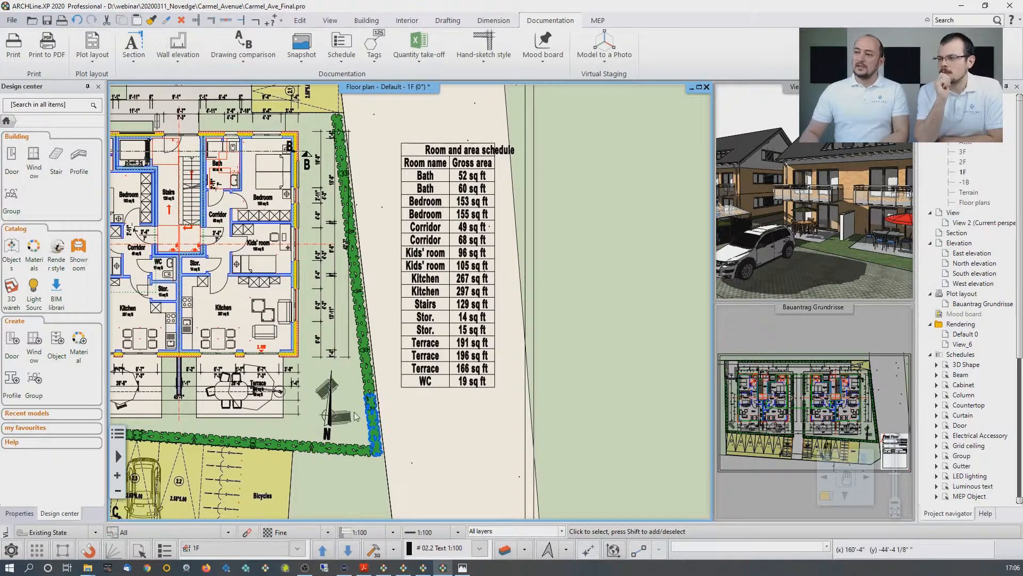
{"action": "middle_click_drag", "start_coordinate": [373, 410], "coordinate": [642, 376]}
{"action": "scroll", "coordinate": [455, 198], "scroll_direction": "down", "scroll_amount": 1}
{"action": "scroll", "coordinate": [306, 336], "scroll_direction": "down", "scroll_amount": 1}
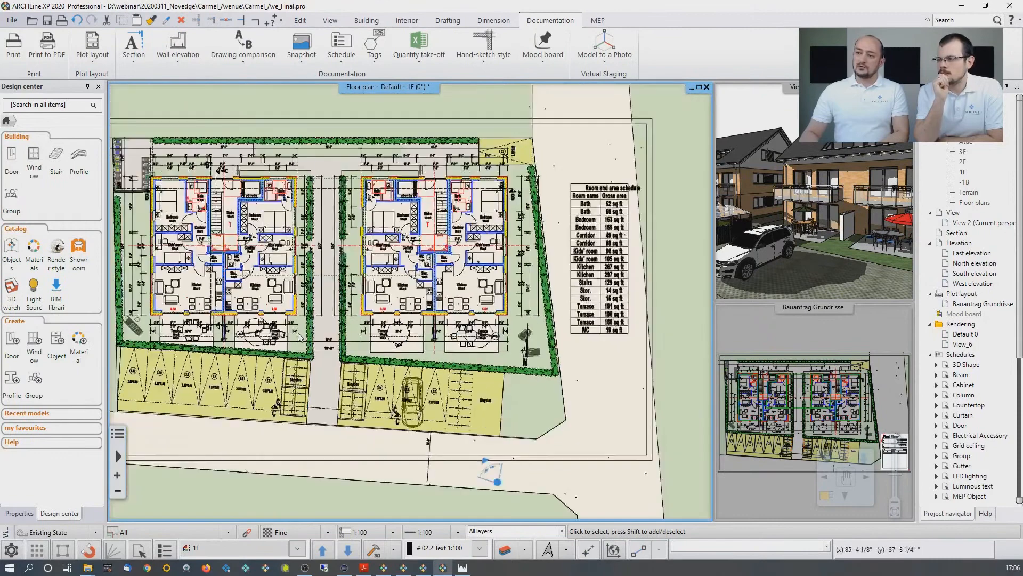
{"action": "scroll", "coordinate": [341, 344], "scroll_direction": "up", "scroll_amount": 1}
{"action": "scroll", "coordinate": [352, 347], "scroll_direction": "down", "scroll_amount": 1}
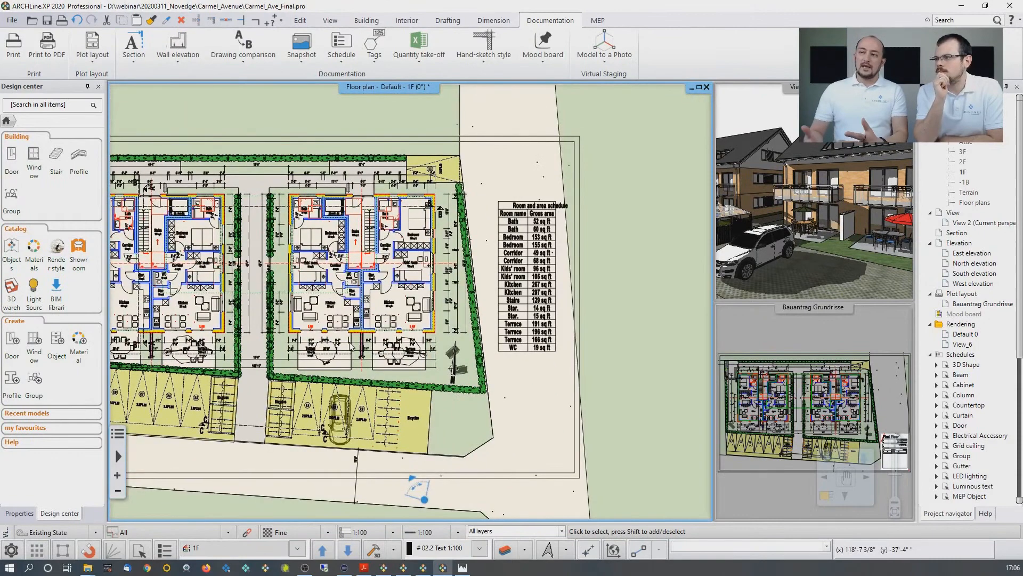
Review the architectural element types offered for placing a schedule, then leave without placing one
{"action": "left_click", "coordinate": [341, 51]}
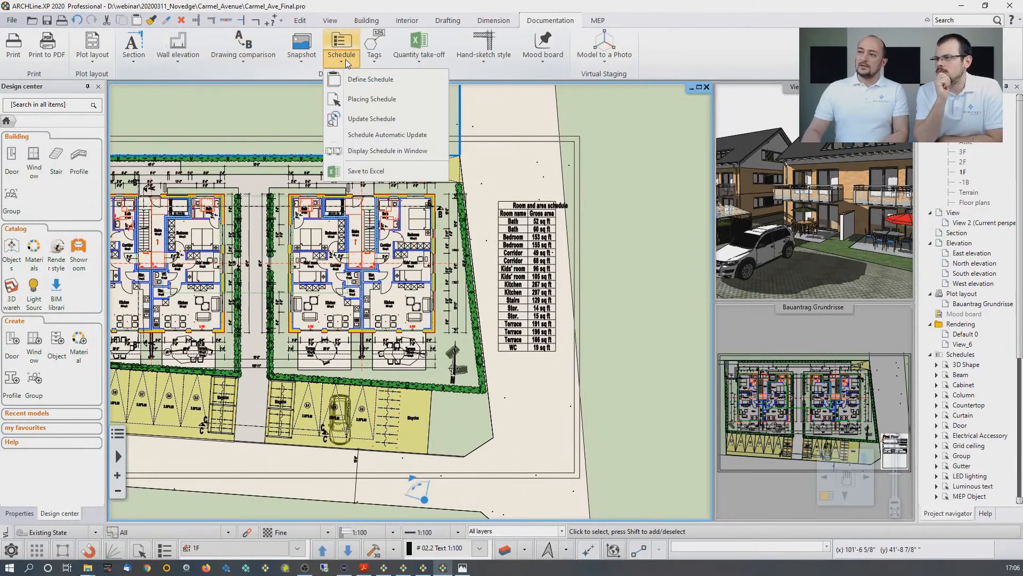
{"action": "left_click", "coordinate": [365, 99]}
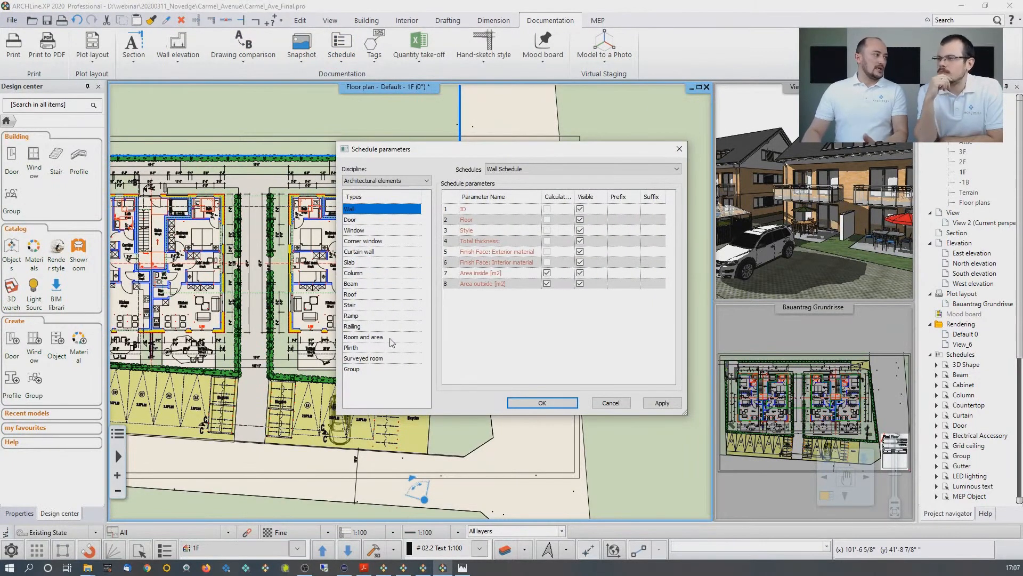
{"action": "left_click", "coordinate": [611, 402]}
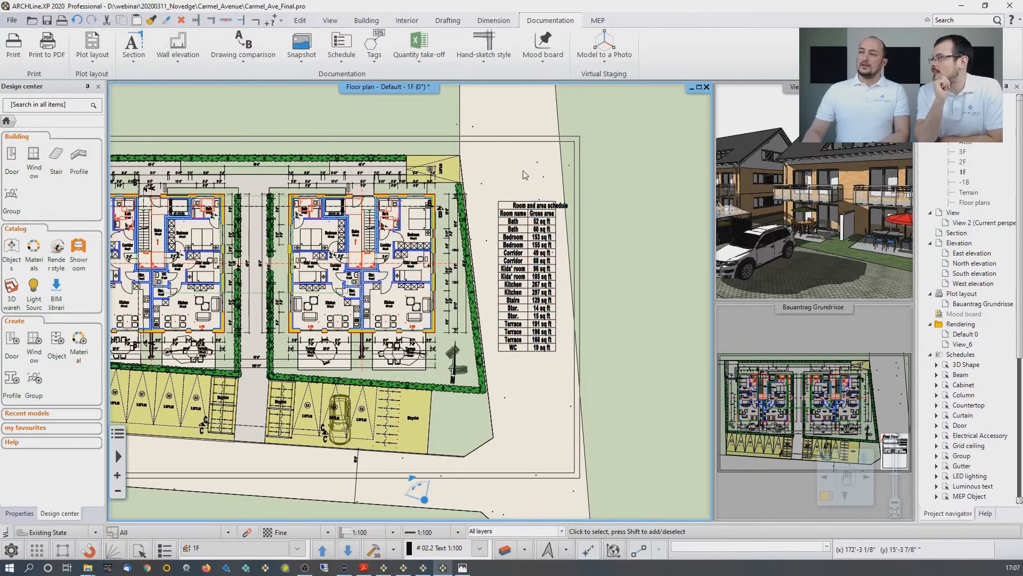
Examine the Excel quantity take-off reports and the element classes of the building calculation, then leave without exporting
{"action": "left_click", "coordinate": [421, 63]}
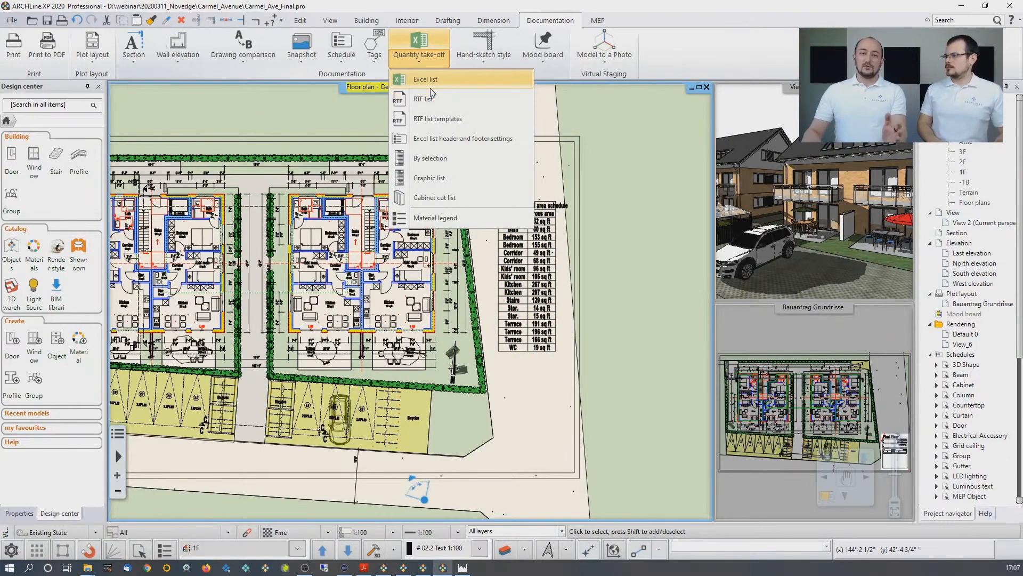
{"action": "left_click", "coordinate": [428, 83]}
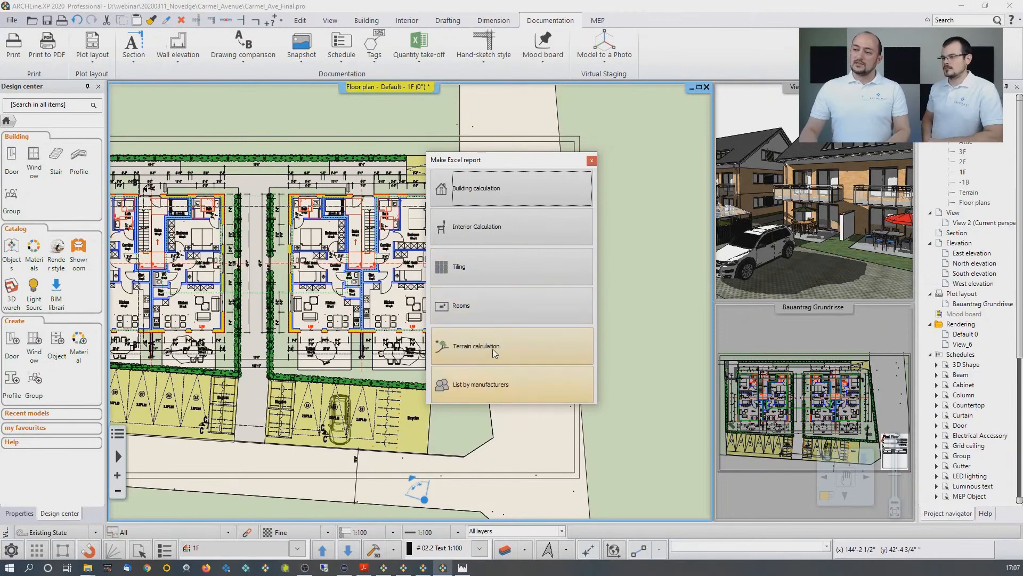
{"action": "left_click", "coordinate": [478, 199]}
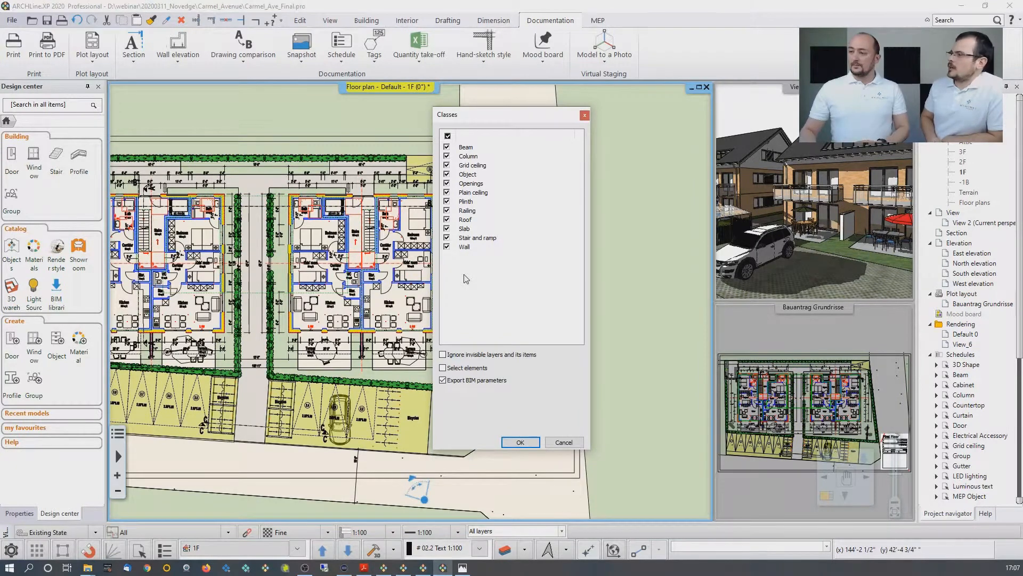
{"action": "left_click", "coordinate": [575, 443]}
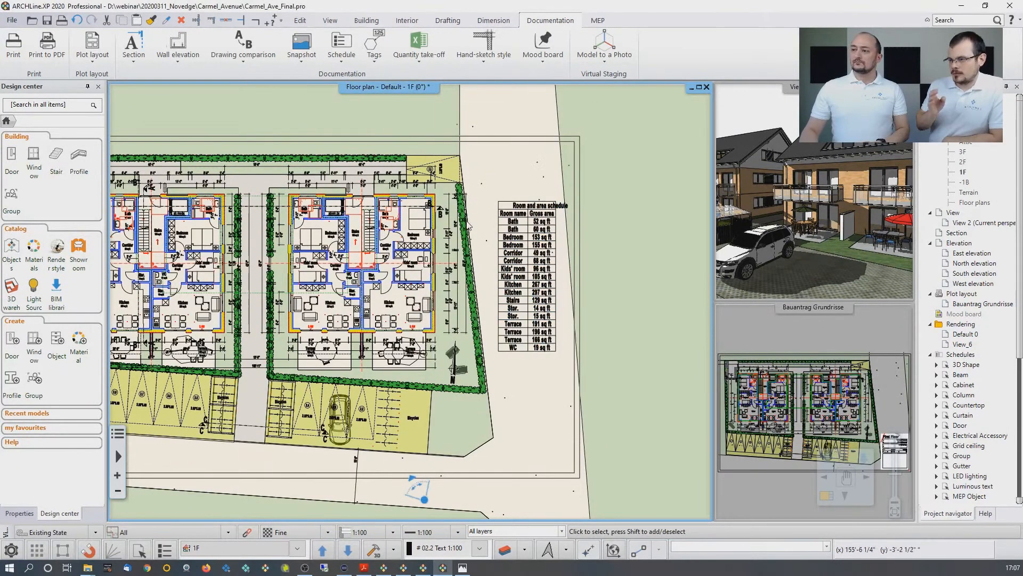
Activate the 3D perspective View 2 of the project
{"action": "scroll", "coordinate": [497, 301], "scroll_direction": "down", "scroll_amount": 2}
{"action": "middle_click_drag", "start_coordinate": [463, 219], "coordinate": [531, 207]}
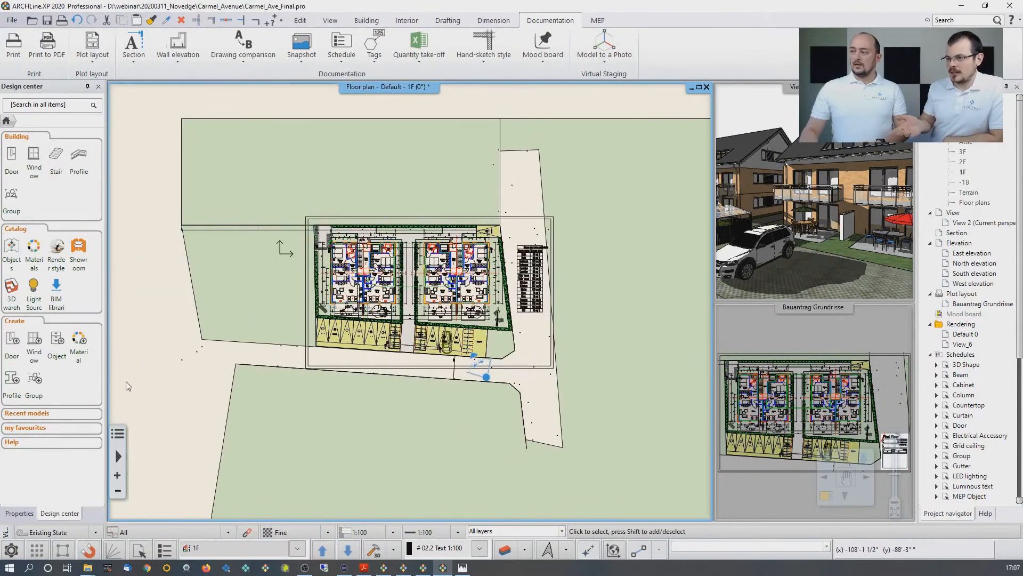
{"action": "double_click", "coordinate": [983, 222]}
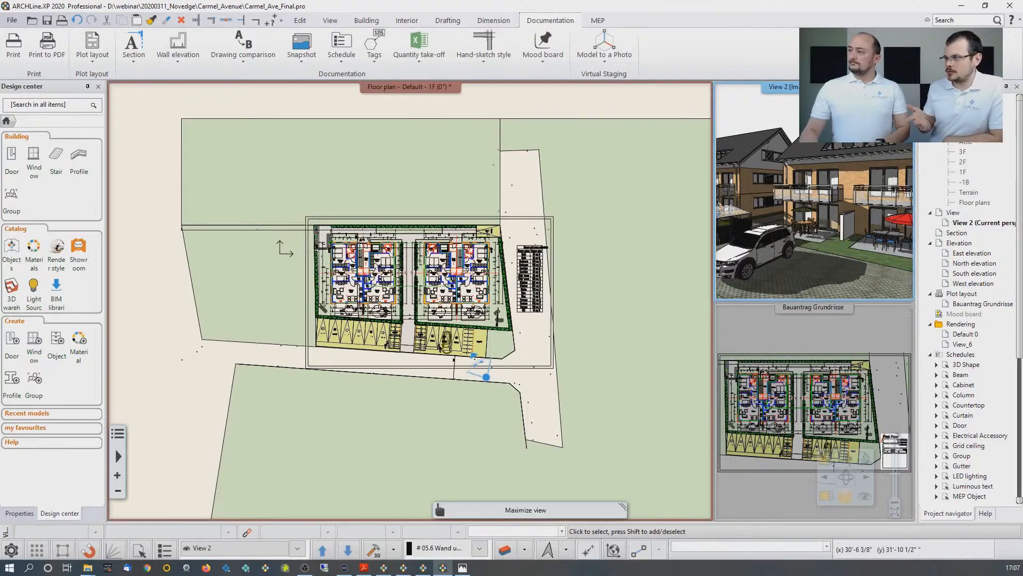
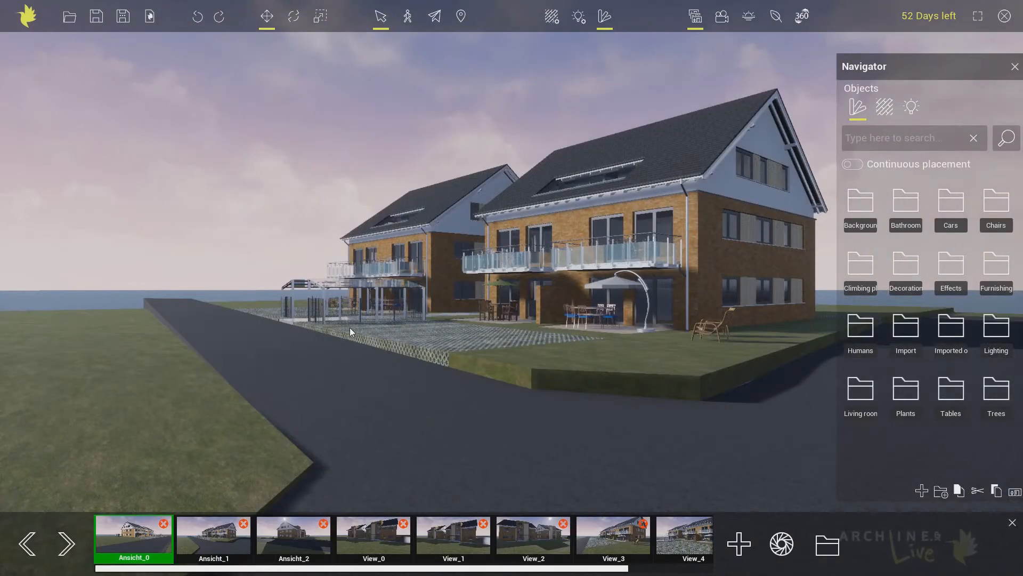
In ARCHLine.XP Live, set the sun to 10:11 on May 27 for the two-building scene
{"action": "mouse_move", "coordinate": [441, 263]}
{"action": "middle_mouse_down"}
{"action": "mouse_move", "coordinate": [497, 264]}
{"action": "mouse_move", "coordinate": [452, 268]}
{"action": "middle_mouse_up"}
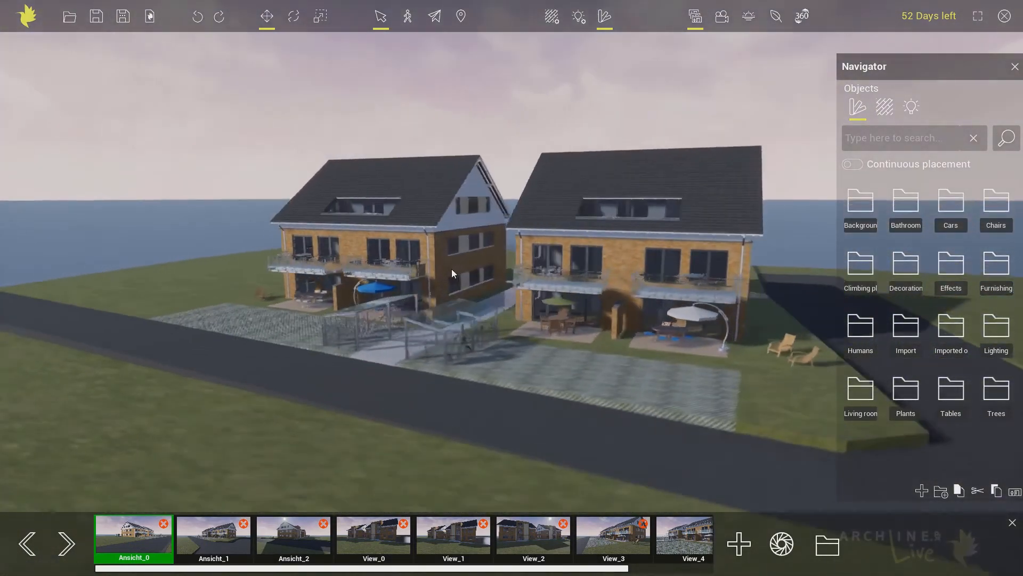
{"action": "left_click", "coordinate": [749, 16]}
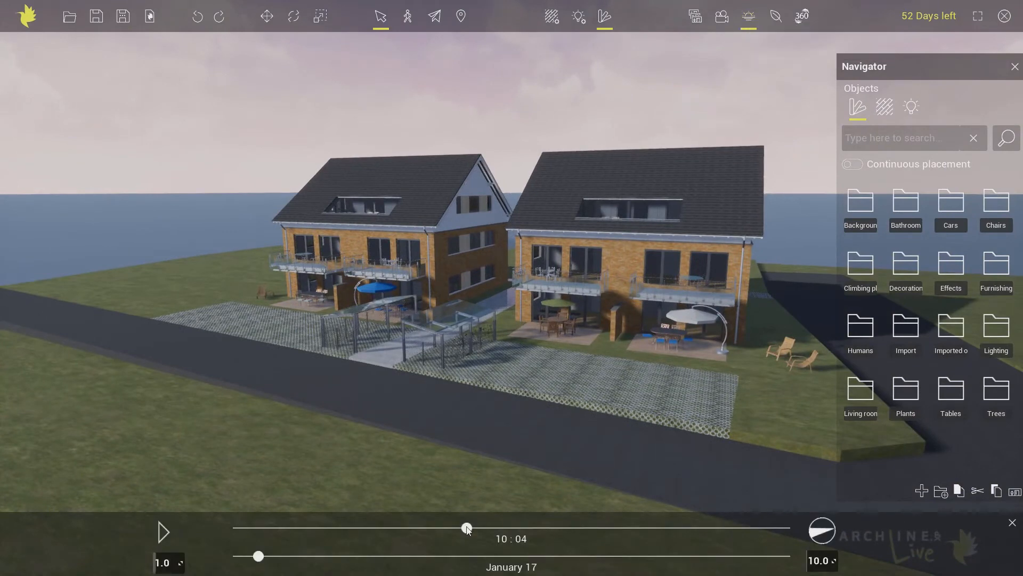
{"action": "mouse_move", "coordinate": [467, 527]}
{"action": "left_mouse_down"}
{"action": "mouse_move", "coordinate": [537, 527]}
{"action": "mouse_move", "coordinate": [432, 519]}
{"action": "mouse_move", "coordinate": [622, 504]}
{"action": "mouse_move", "coordinate": [457, 520]}
{"action": "left_mouse_up"}
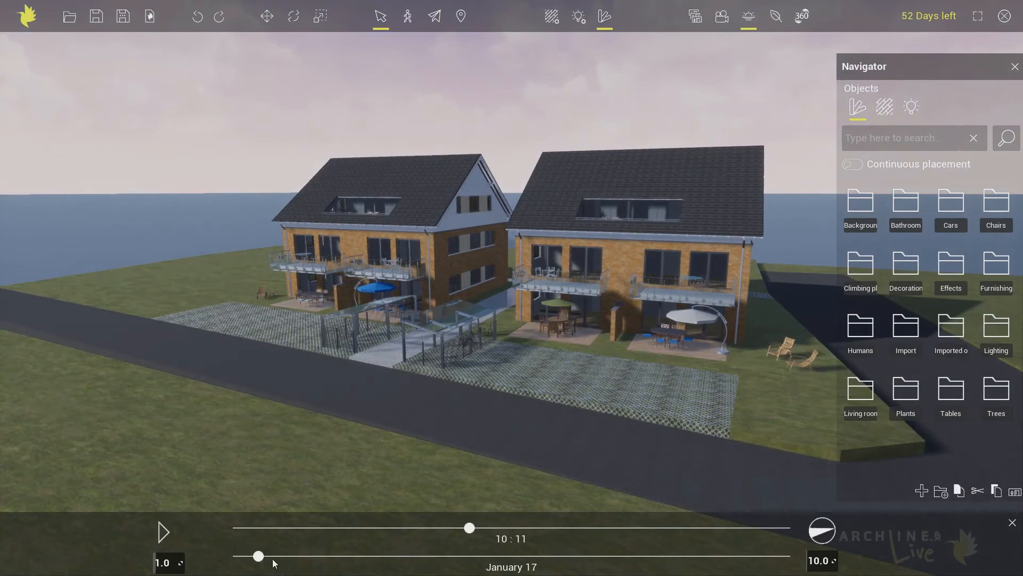
{"action": "left_click_drag", "start_coordinate": [260, 557], "coordinate": [459, 557]}
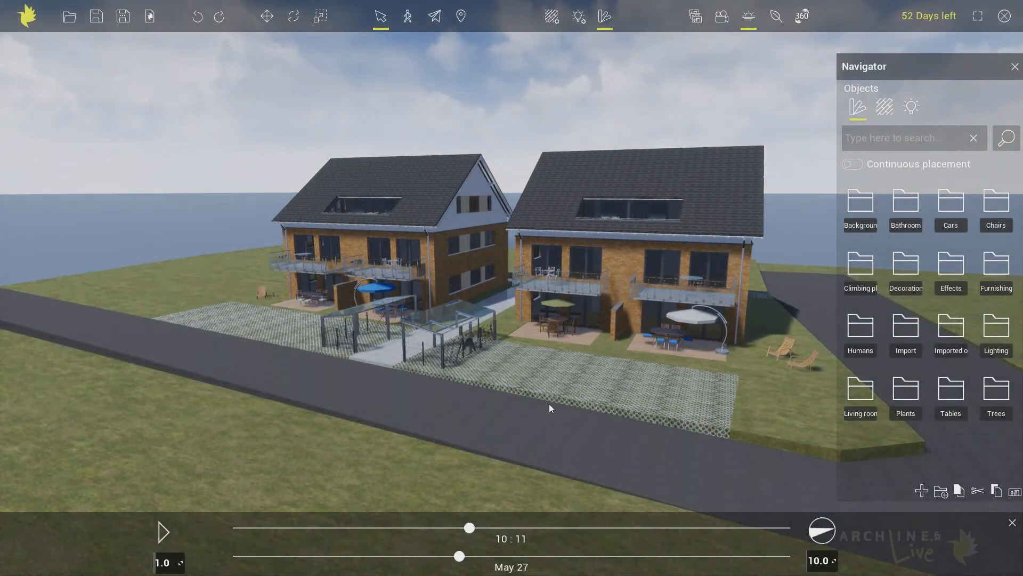
Look over the sunlit buildings up close, show the saved views and recall Ansicht_1
{"action": "middle_click_drag", "start_coordinate": [546, 402], "coordinate": [496, 414]}
{"action": "scroll", "coordinate": [529, 409], "scroll_direction": "up", "scroll_amount": 3}
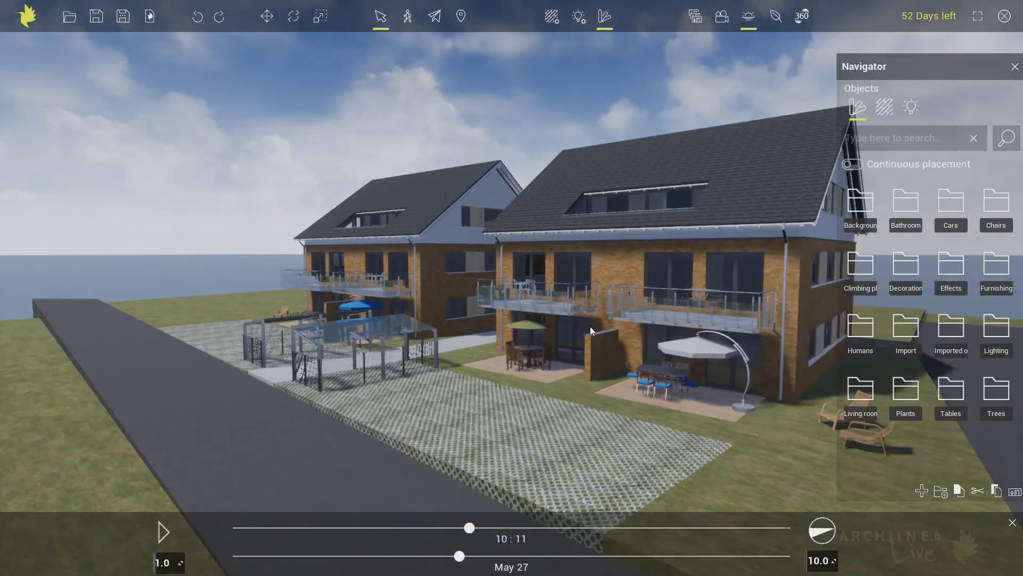
{"action": "left_click", "coordinate": [694, 18]}
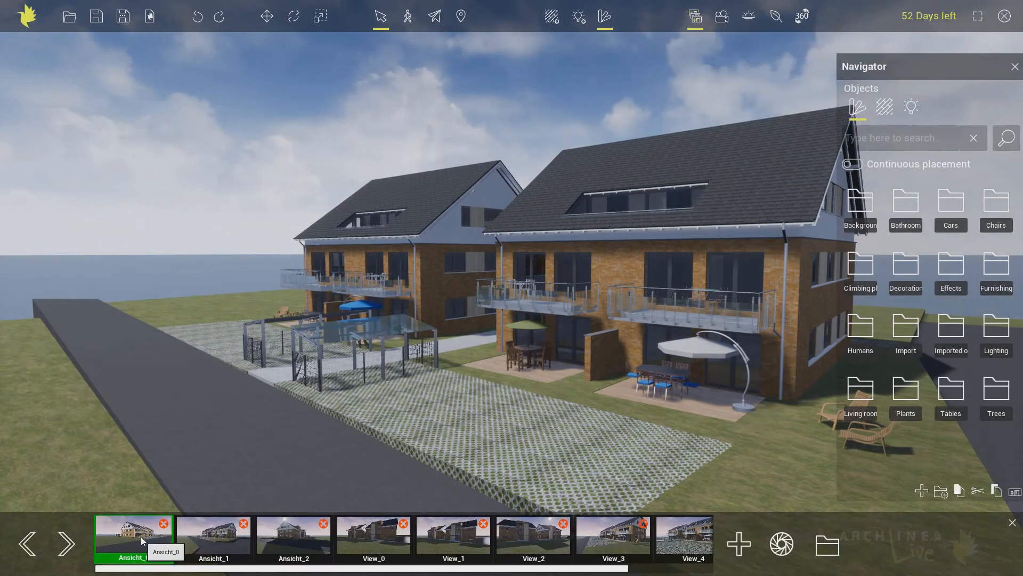
{"action": "left_click", "coordinate": [226, 538]}
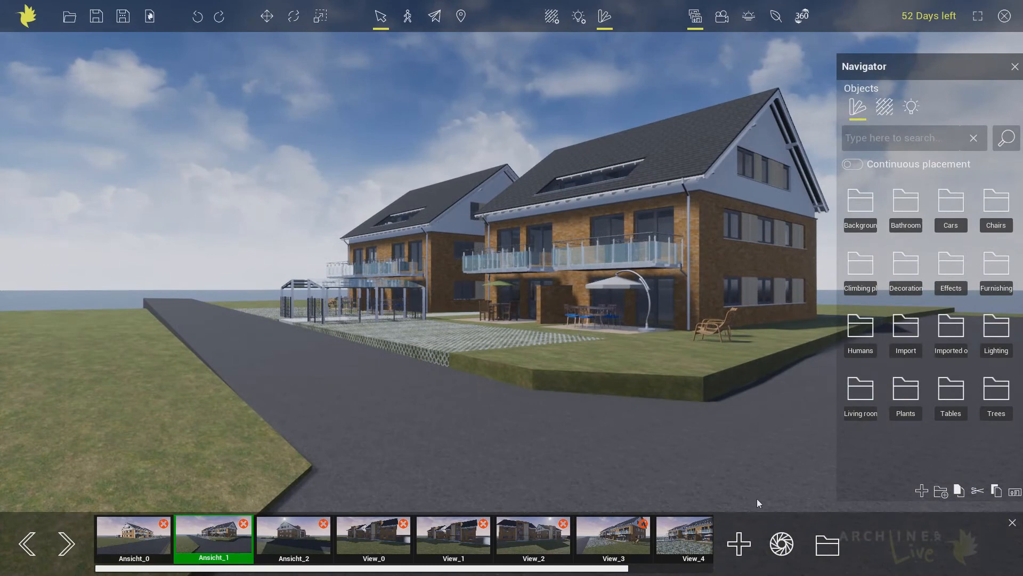
Open the folder of saved renderings, view Ansicht_1.png, and return to the Live scene
{"action": "left_click", "coordinate": [828, 546]}
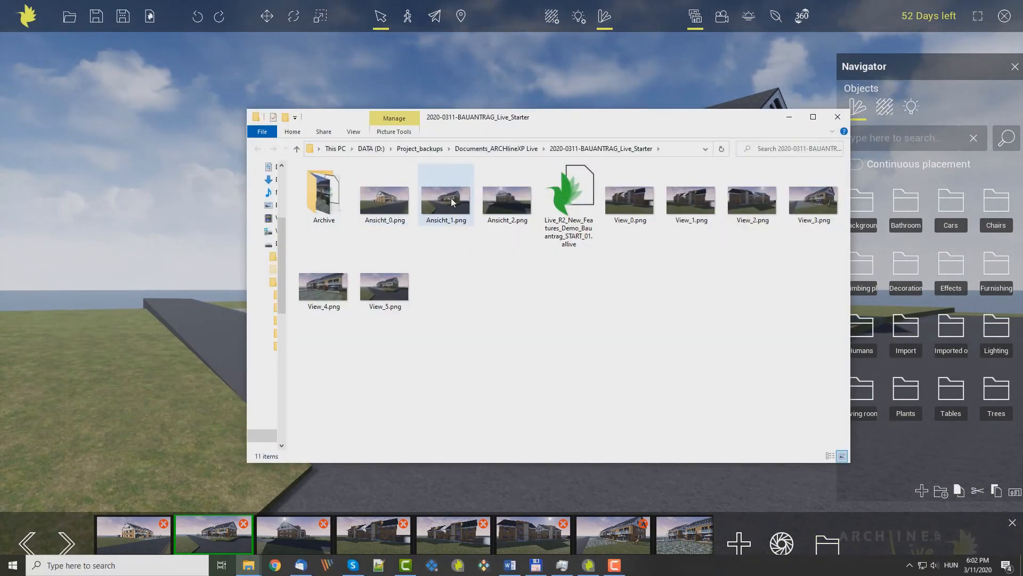
{"action": "double_click", "coordinate": [452, 202]}
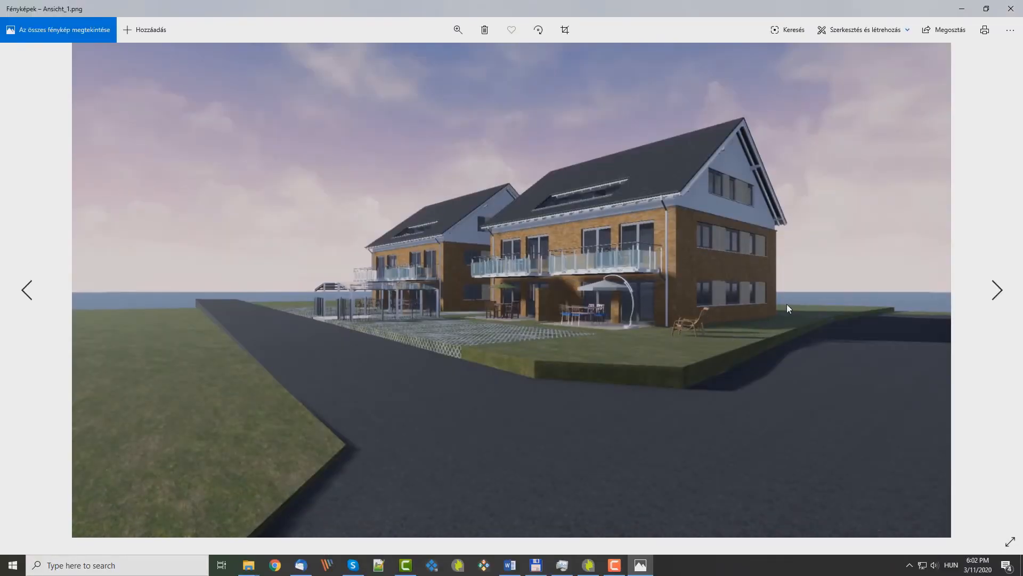
{"action": "left_click", "coordinate": [1010, 8]}
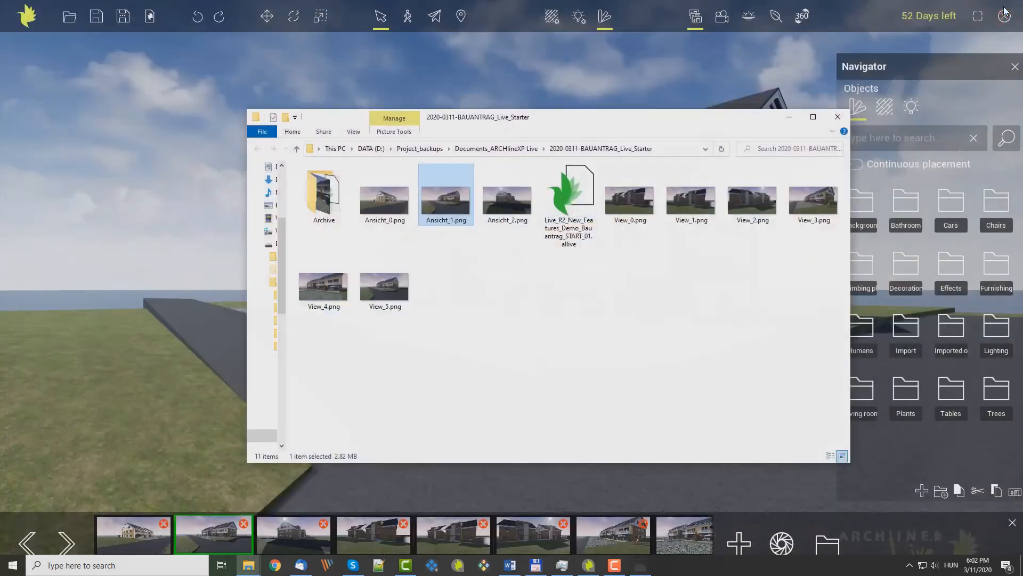
{"action": "left_click", "coordinate": [838, 117]}
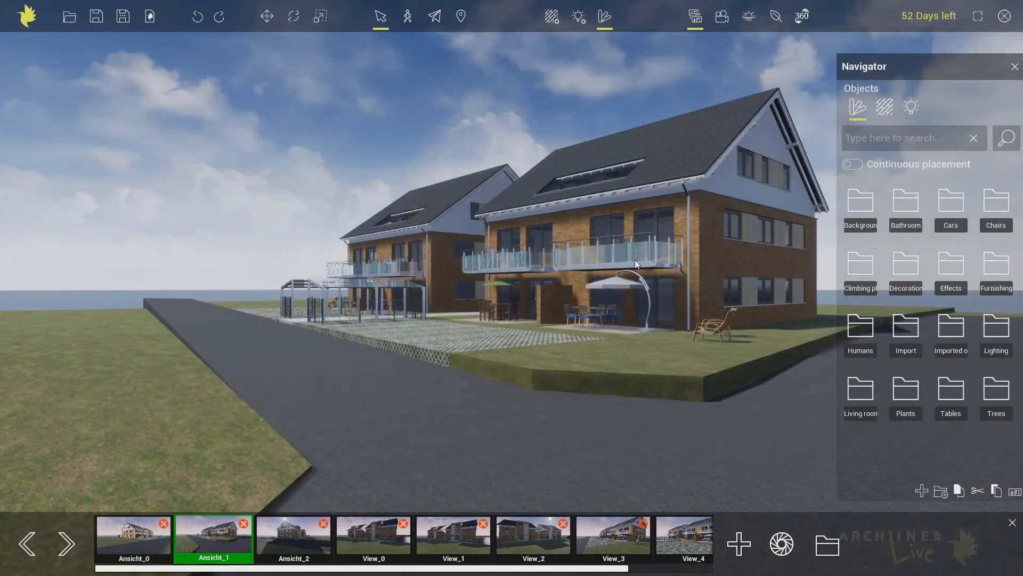
Raise the brightness of the Klinker-hellgelb-02 brick wall material to 0.867, keeping the Wall material type
{"action": "middle_click_drag", "start_coordinate": [529, 314], "coordinate": [571, 263]}
{"action": "scroll", "coordinate": [577, 254], "scroll_direction": "up", "scroll_amount": 3}
{"action": "scroll", "coordinate": [556, 281], "scroll_direction": "up", "scroll_amount": 3}
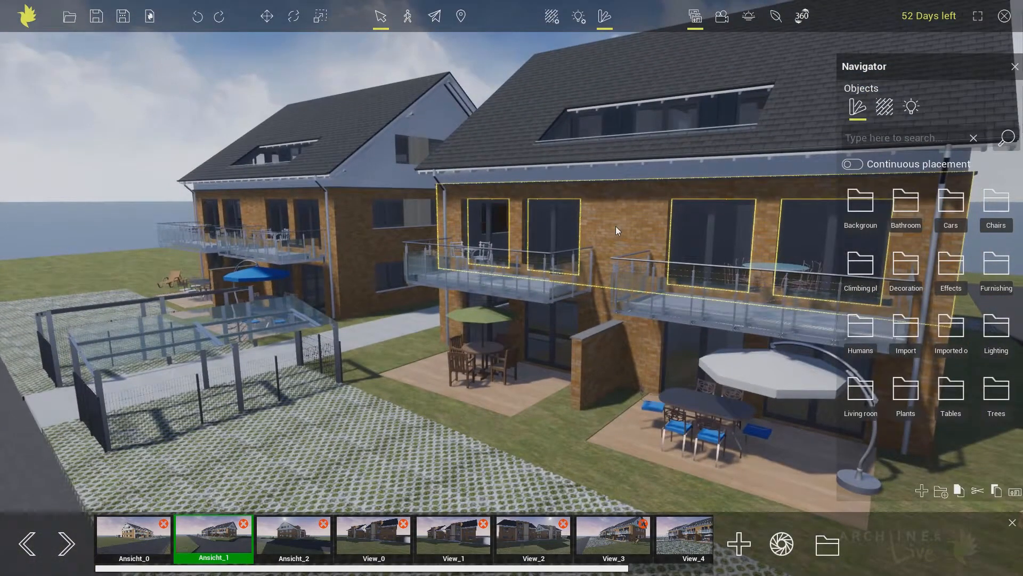
{"action": "left_click", "coordinate": [554, 22]}
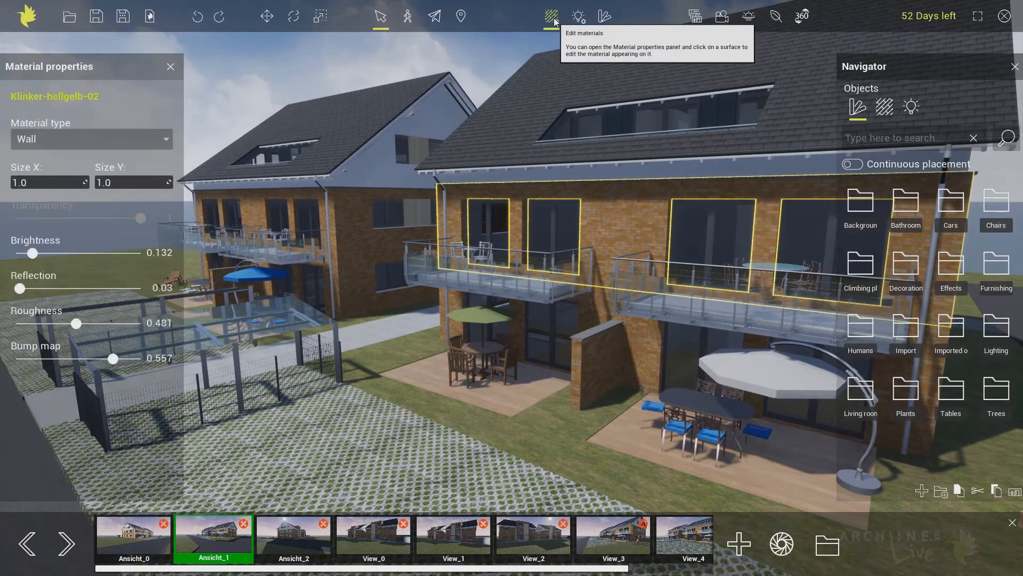
{"action": "left_click", "coordinate": [152, 140]}
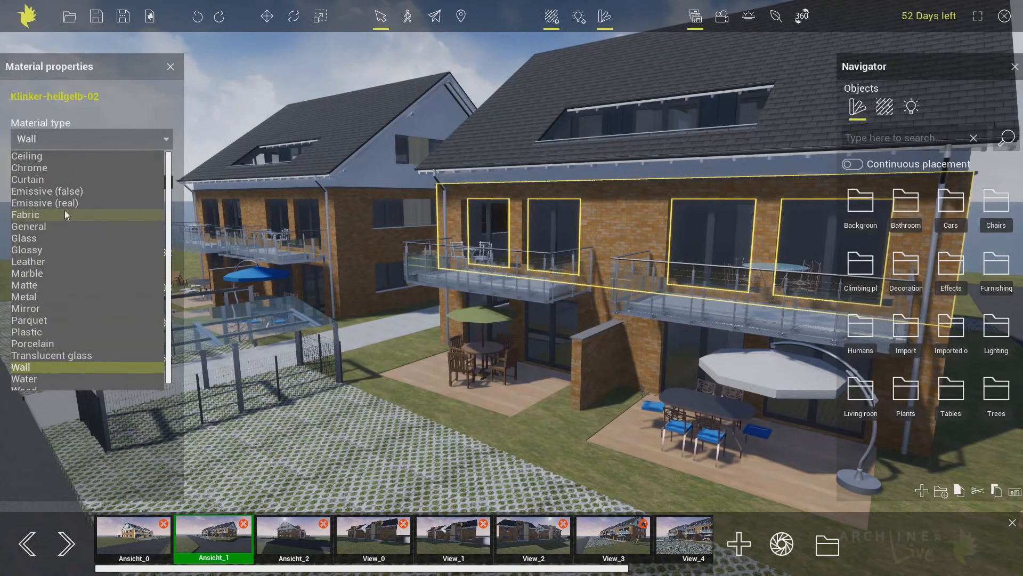
{"action": "left_click", "coordinate": [135, 110]}
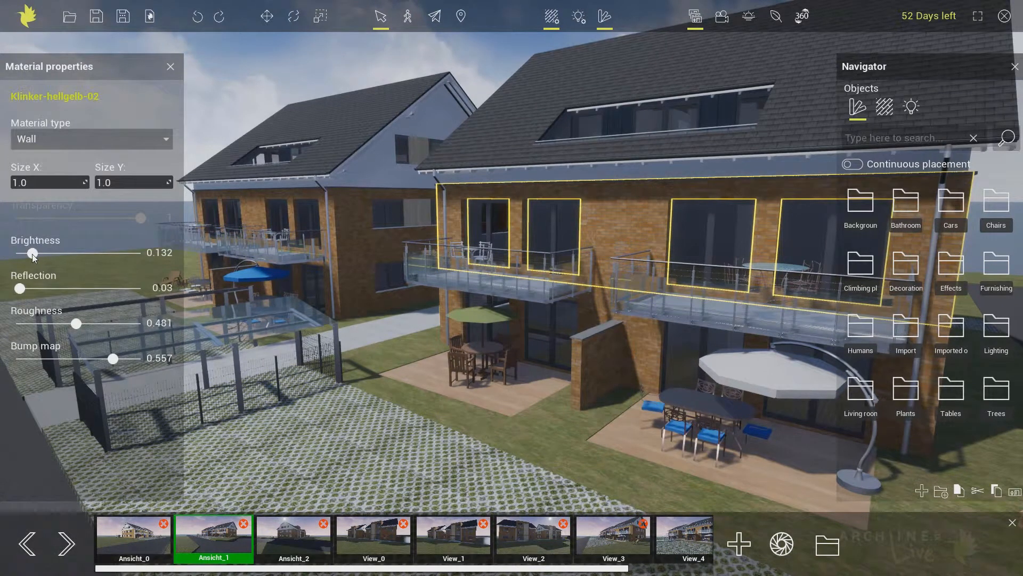
{"action": "left_click_drag", "start_coordinate": [32, 254], "coordinate": [124, 259]}
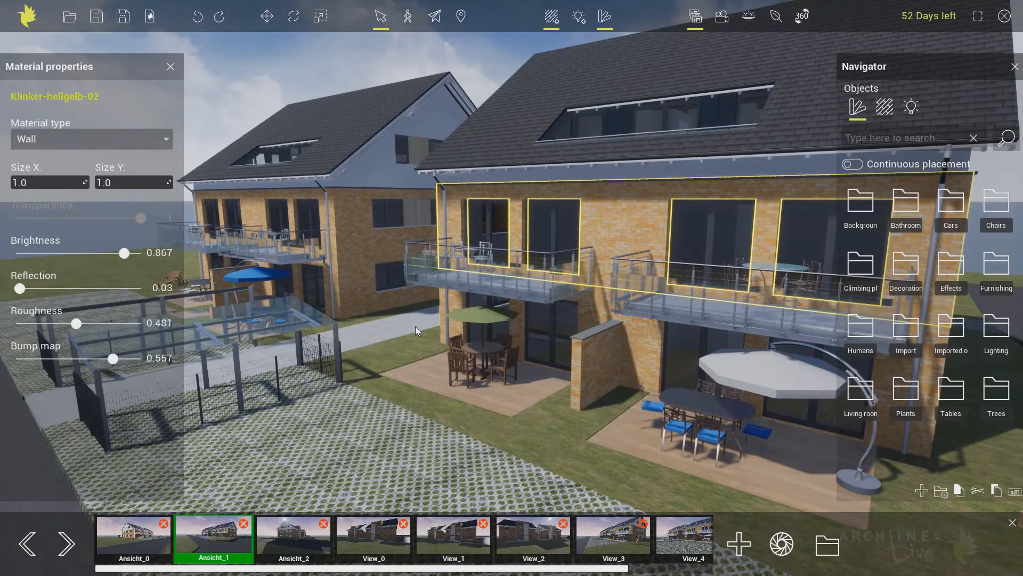
{"action": "left_click", "coordinate": [171, 67]}
Frame the terrace facade and open the Glass folder of the material library
{"action": "middle_click_drag", "start_coordinate": [455, 315], "coordinate": [418, 285]}
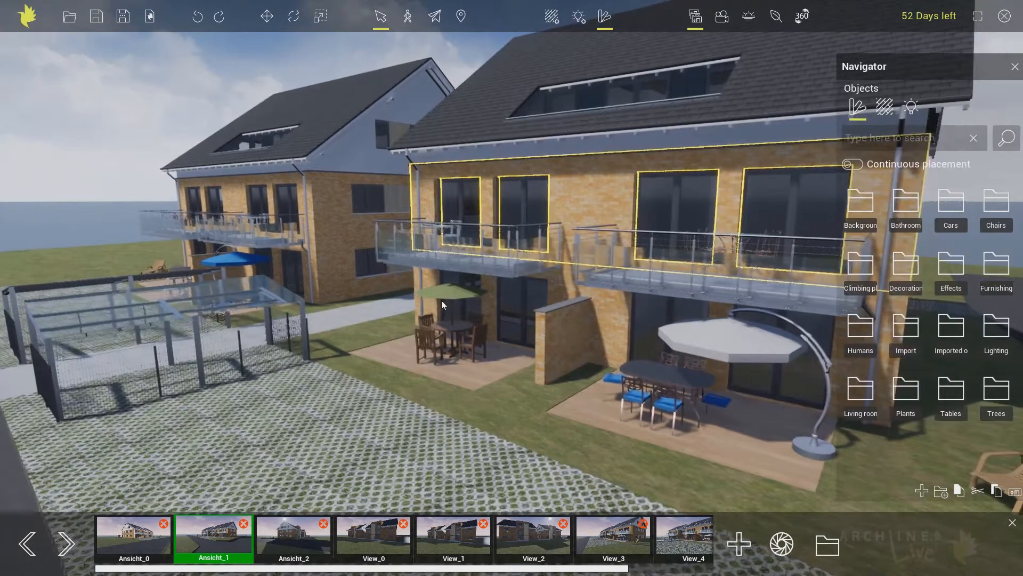
{"action": "right_click_drag", "start_coordinate": [441, 299], "coordinate": [449, 289]}
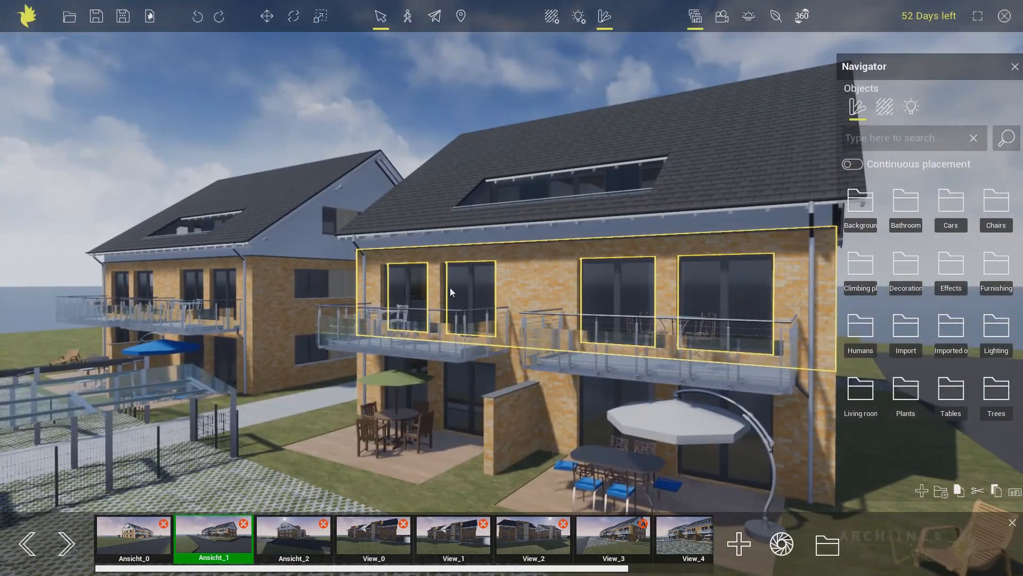
{"action": "left_click", "coordinate": [884, 108]}
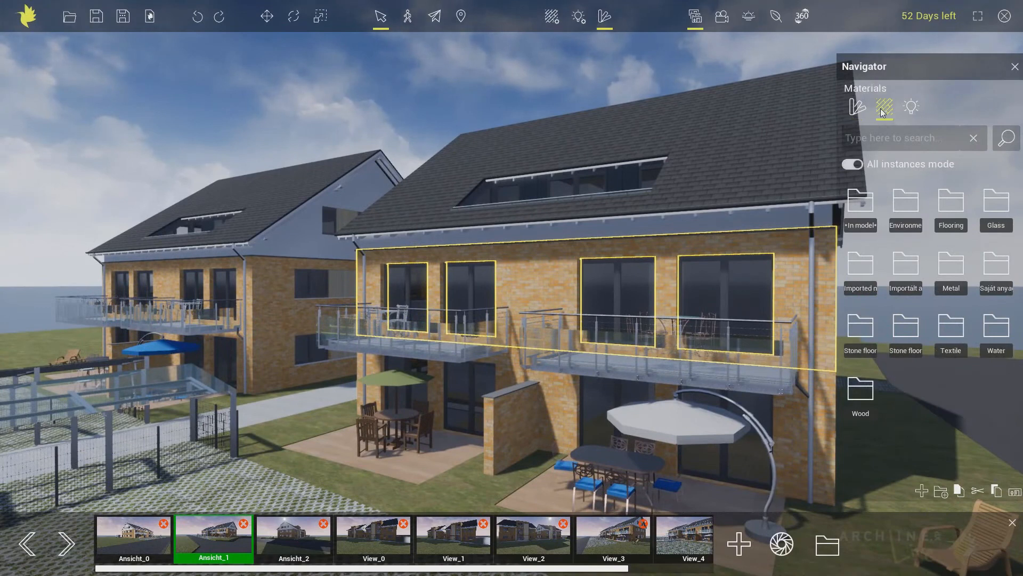
{"action": "double_click", "coordinate": [1000, 206]}
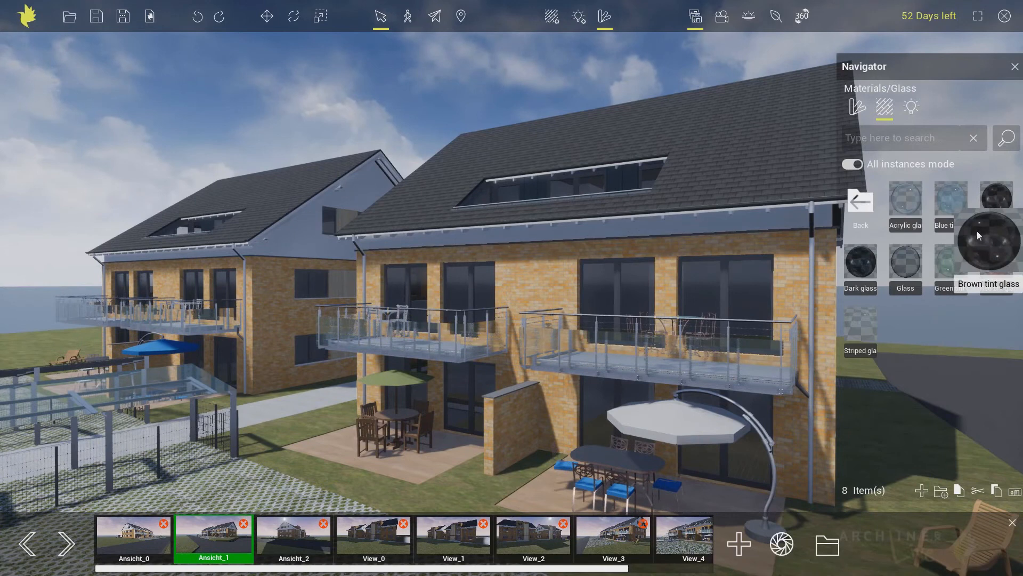
Try Acrylic glass and Blue tint glass on the facade windows
{"action": "mouse_move", "coordinate": [946, 257]}
{"action": "mouse_move", "coordinate": [909, 204]}
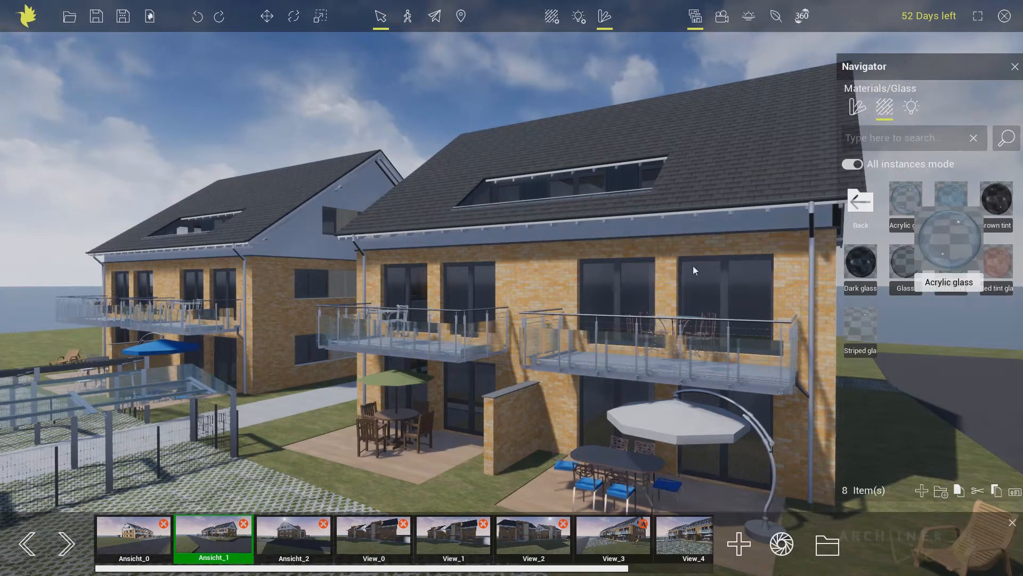
{"action": "left_click_drag", "start_coordinate": [693, 266], "coordinate": [603, 290]}
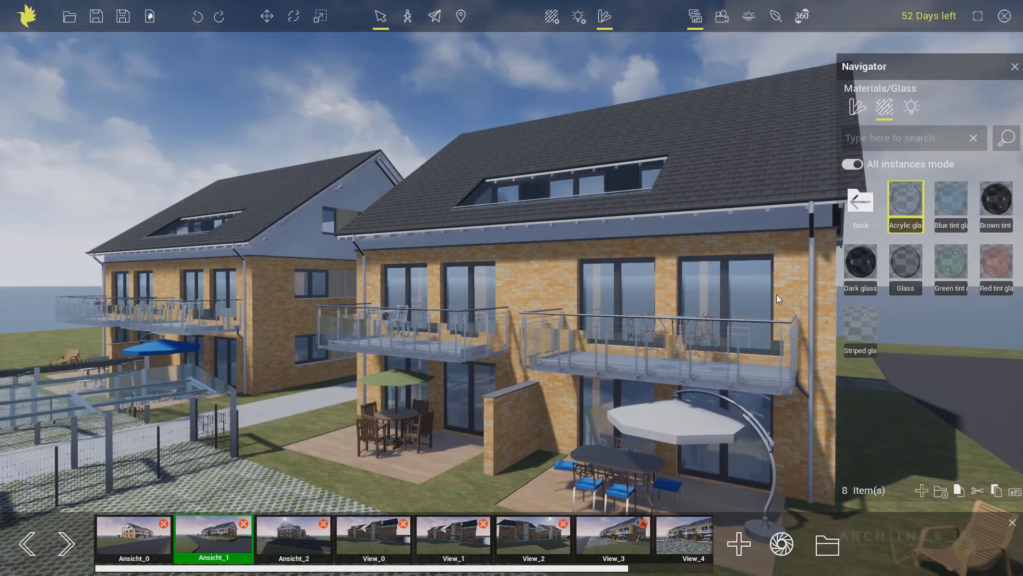
{"action": "left_click_drag", "start_coordinate": [951, 201], "coordinate": [757, 288]}
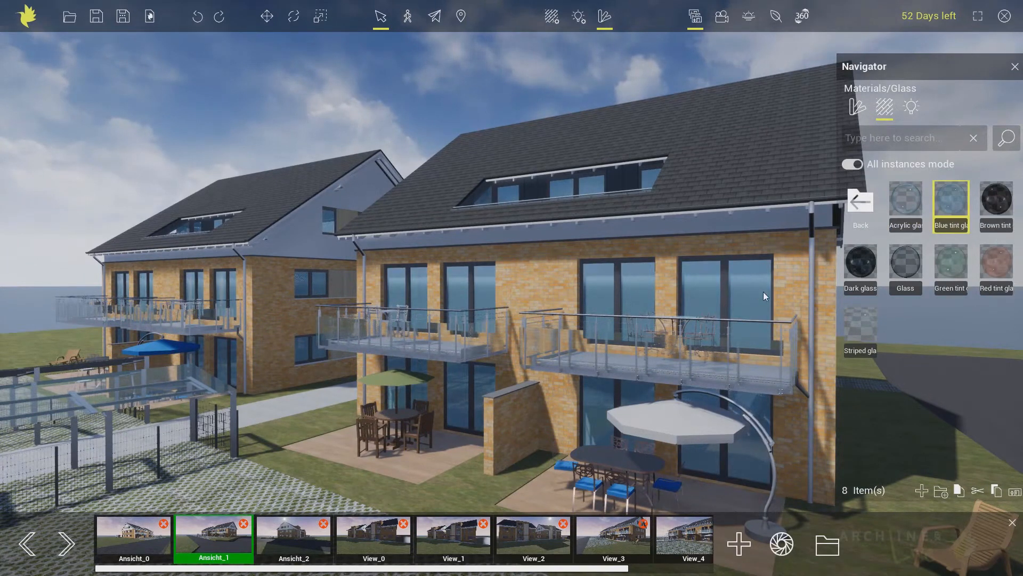
Apply the Glass material to the windows and Dark glass to the balcony railing panels
{"action": "left_click_drag", "start_coordinate": [902, 271], "coordinate": [811, 284]}
{"action": "left_click_drag", "start_coordinate": [715, 287], "coordinate": [712, 287]}
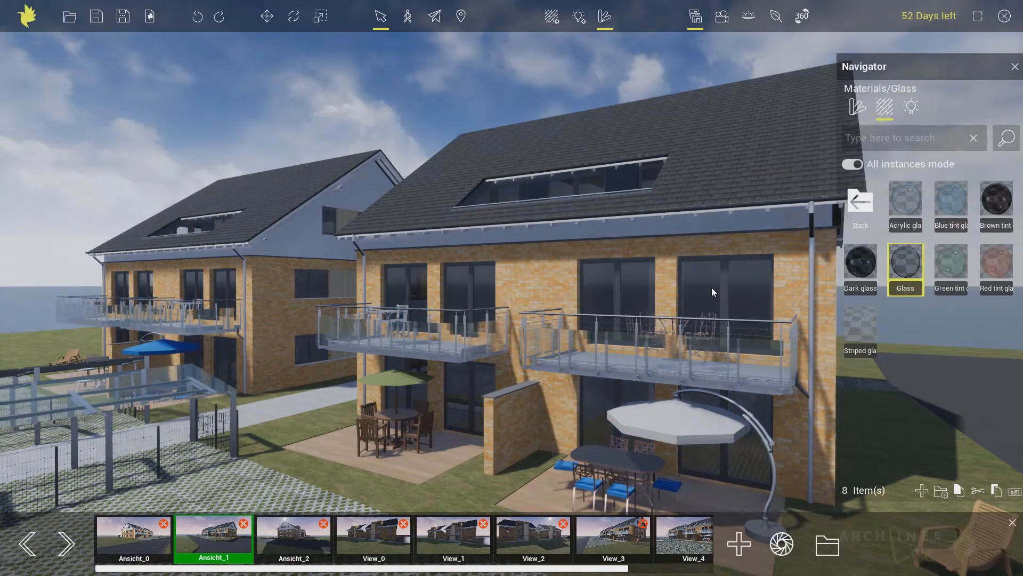
{"action": "middle_click_drag", "start_coordinate": [693, 331], "coordinate": [697, 276]}
{"action": "left_click_drag", "start_coordinate": [859, 262], "coordinate": [622, 294]}
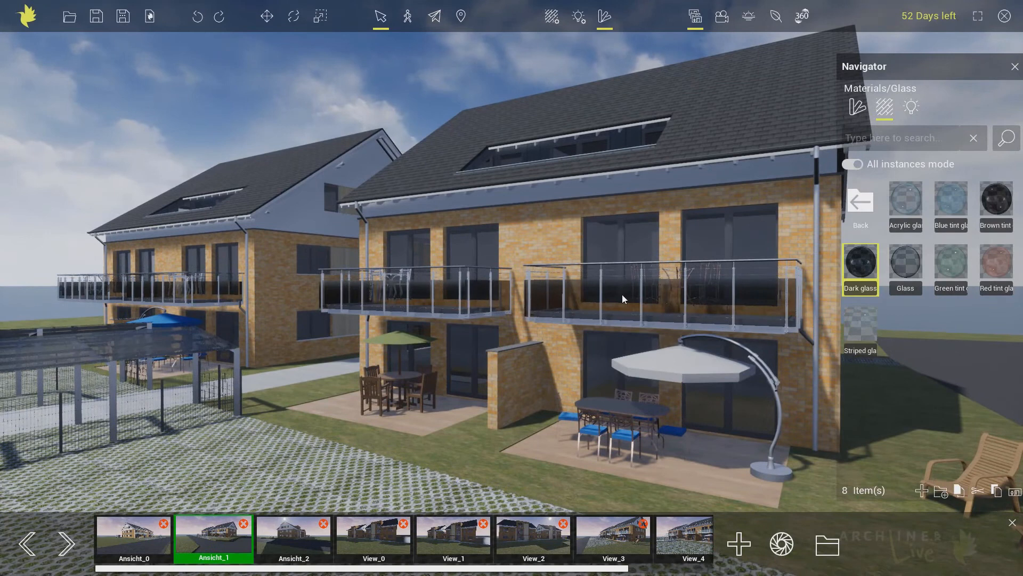
Apply the Striped glass material to all instances of the balcony railing glass and check the railings and carport roofs
{"action": "mouse_move", "coordinate": [904, 262]}
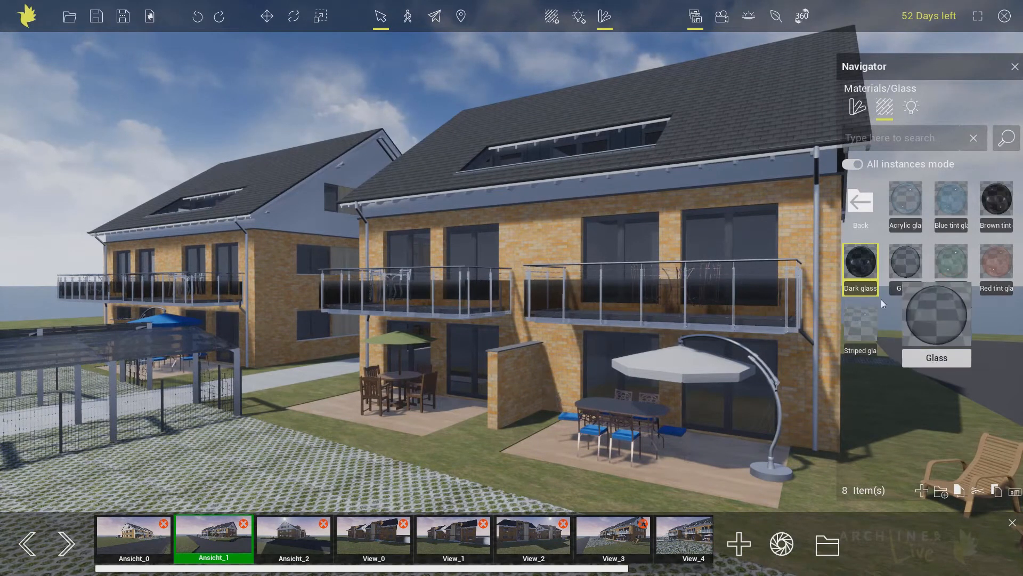
{"action": "left_click_drag", "start_coordinate": [866, 324], "coordinate": [761, 308]}
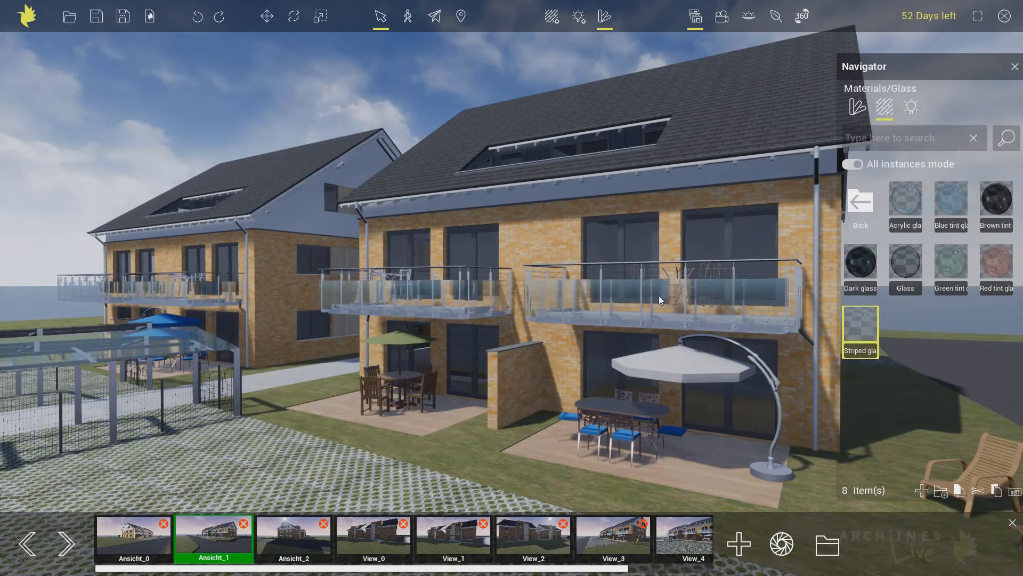
{"action": "scroll", "coordinate": [625, 290], "scroll_direction": "up", "scroll_amount": 4}
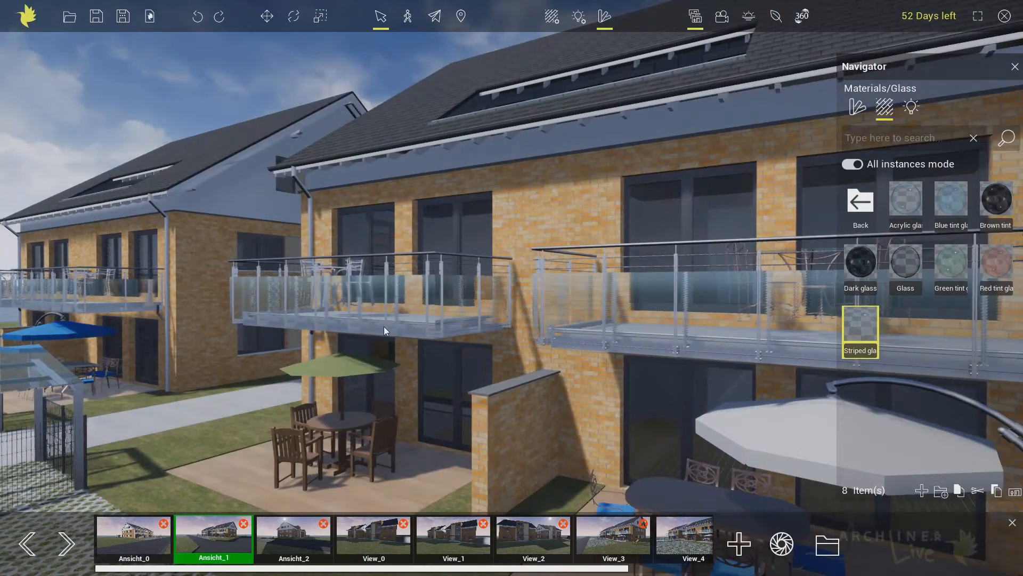
{"action": "left_click_drag", "start_coordinate": [383, 326], "coordinate": [581, 346]}
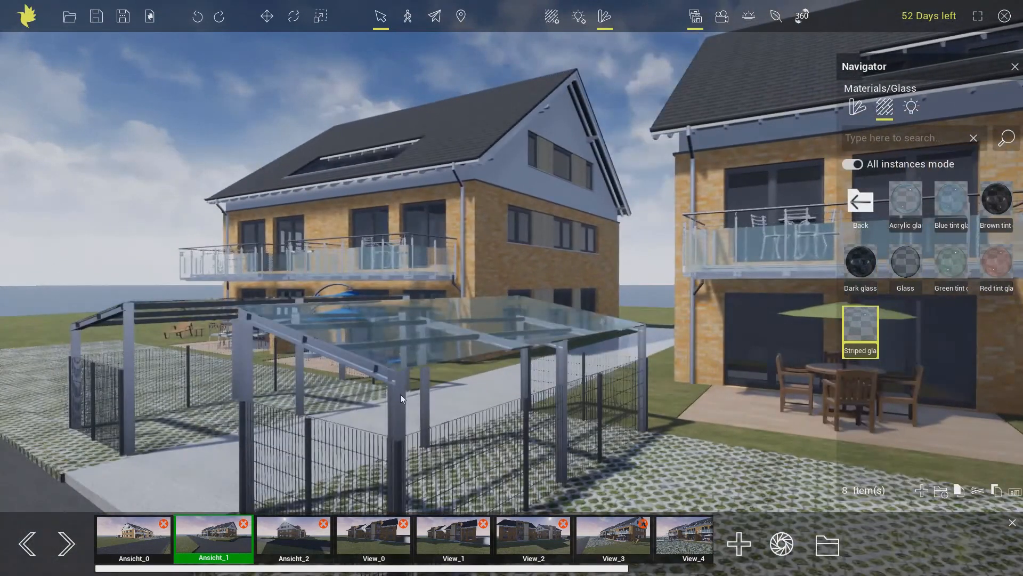
{"action": "left_click_drag", "start_coordinate": [401, 394], "coordinate": [590, 350]}
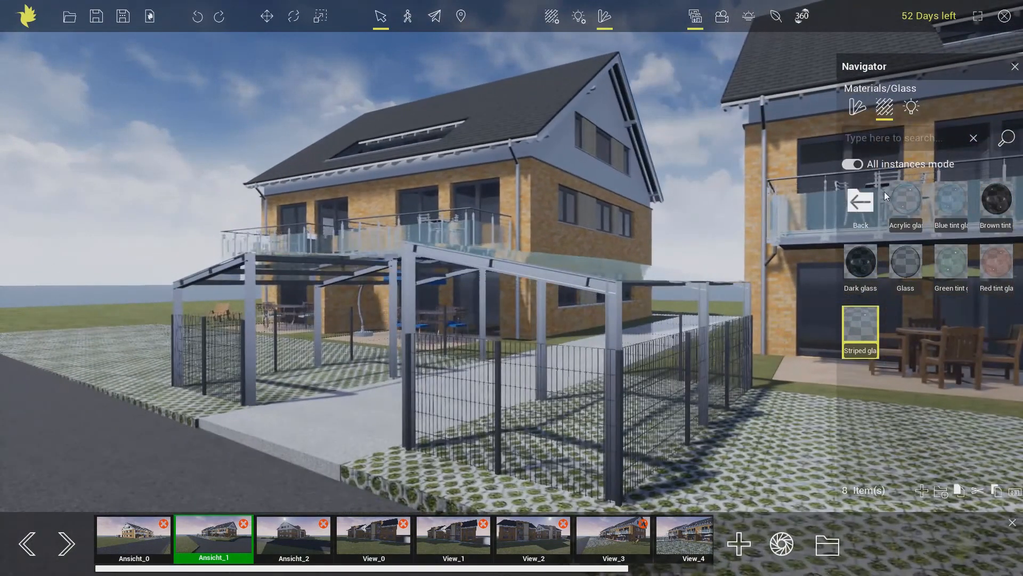
Compare Asphalt 02 and Asphalt 01 from the Environment materials on the road, leaving Asphalt 02 applied
{"action": "left_click", "coordinate": [865, 205]}
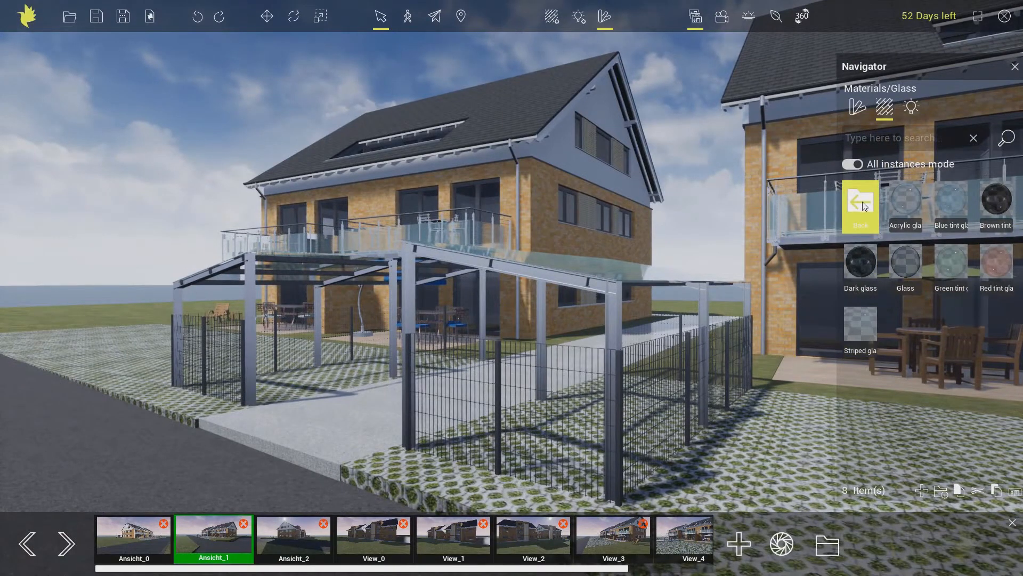
{"action": "left_click", "coordinate": [865, 205]}
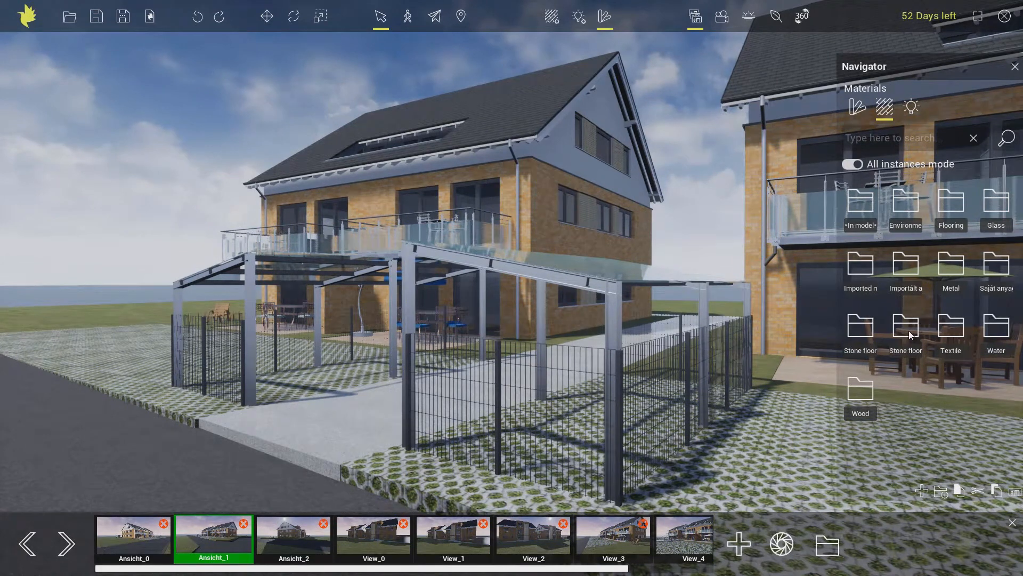
{"action": "left_click", "coordinate": [909, 211]}
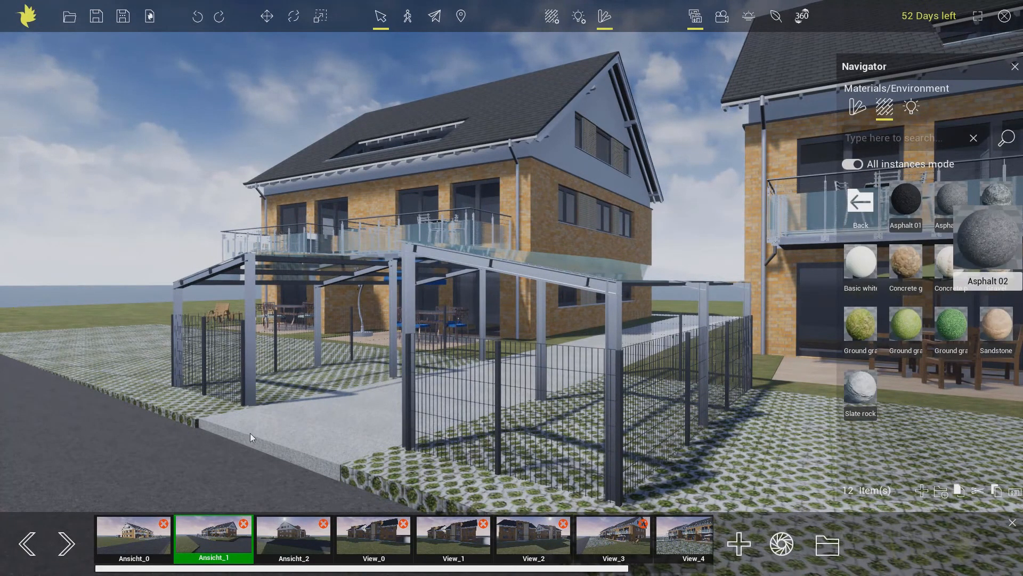
{"action": "left_click_drag", "start_coordinate": [250, 433], "coordinate": [228, 463]}
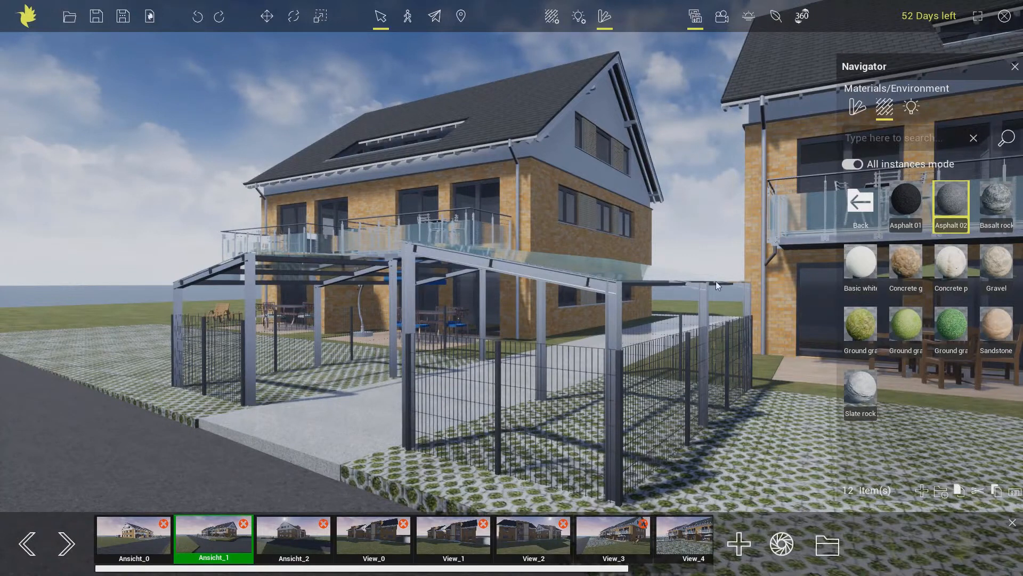
{"action": "left_click_drag", "start_coordinate": [178, 483], "coordinate": [178, 483]}
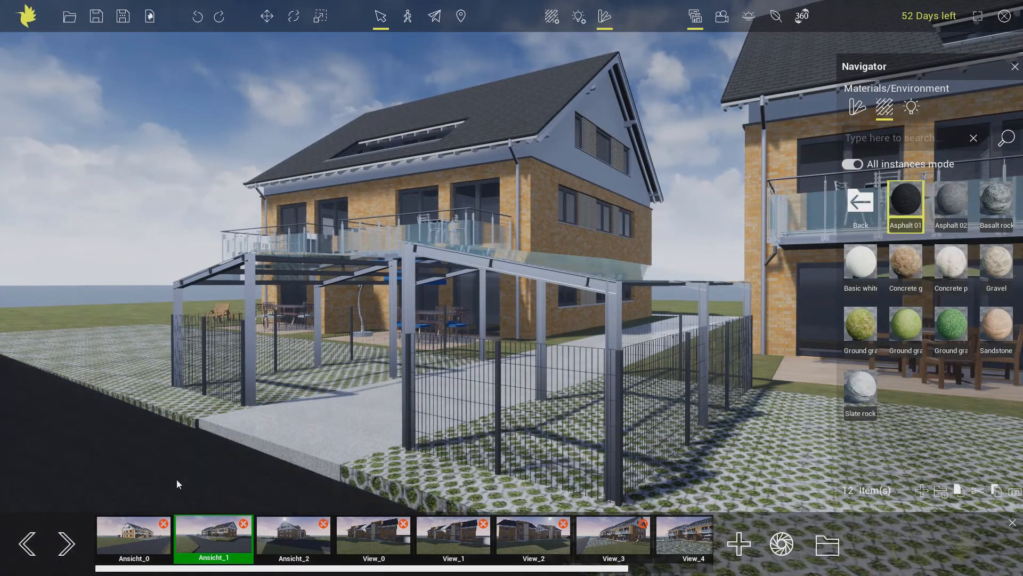
{"action": "mouse_move", "coordinate": [945, 209]}
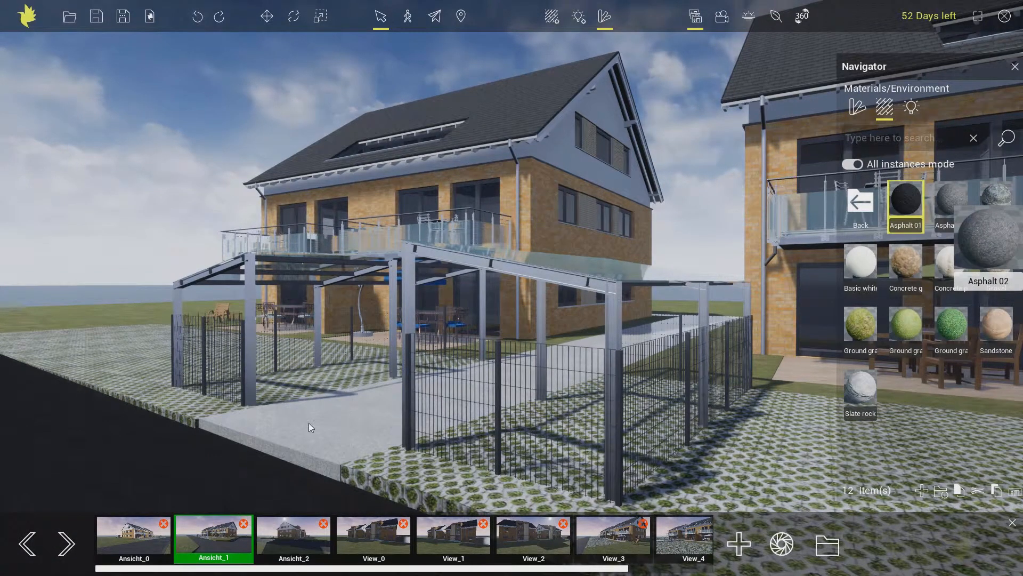
{"action": "left_click_drag", "start_coordinate": [196, 471], "coordinate": [197, 470]}
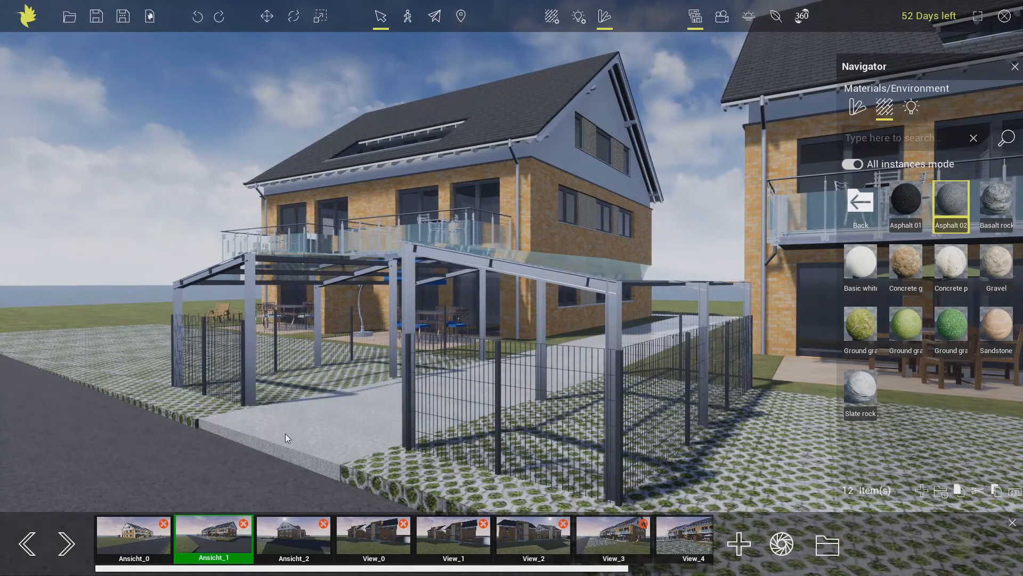
Face the walkway between the carports and look through the Flooring, Metal and Stone flooring material folders
{"action": "middle_click_drag", "start_coordinate": [286, 434], "coordinate": [305, 437]}
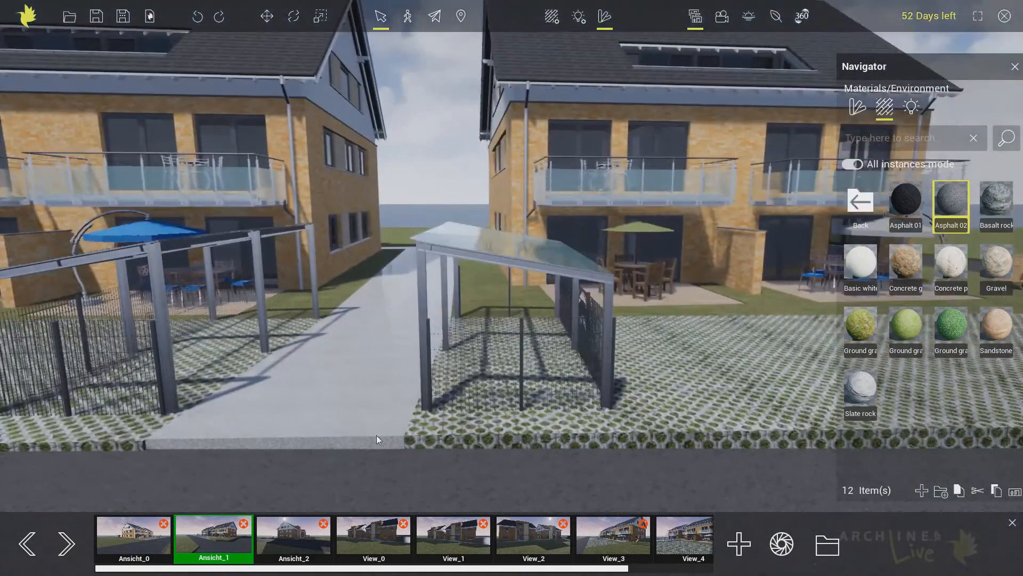
{"action": "middle_click_drag", "start_coordinate": [377, 435], "coordinate": [412, 431]}
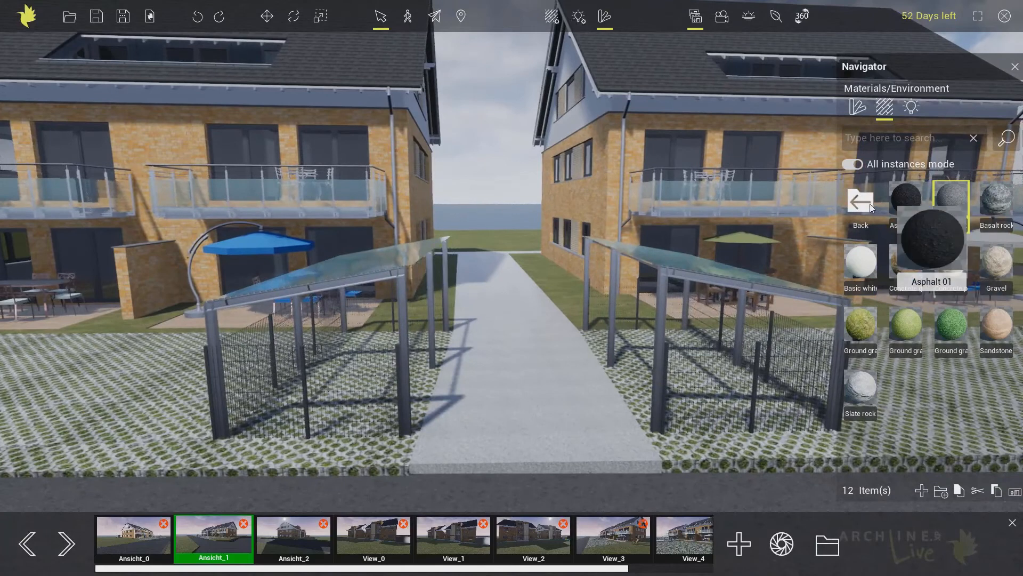
{"action": "left_click", "coordinate": [866, 203]}
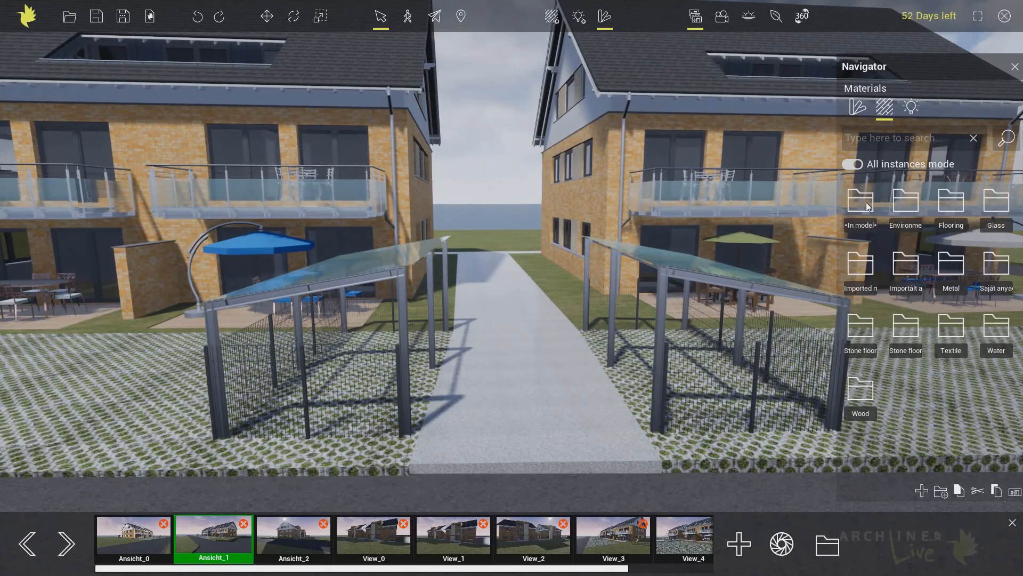
{"action": "left_click", "coordinate": [949, 200]}
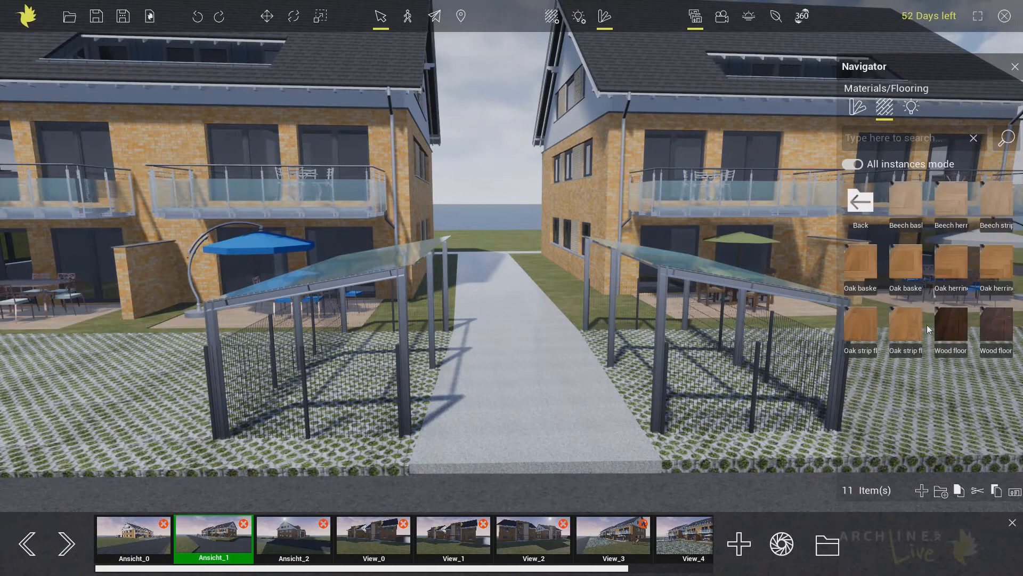
{"action": "left_click", "coordinate": [865, 205]}
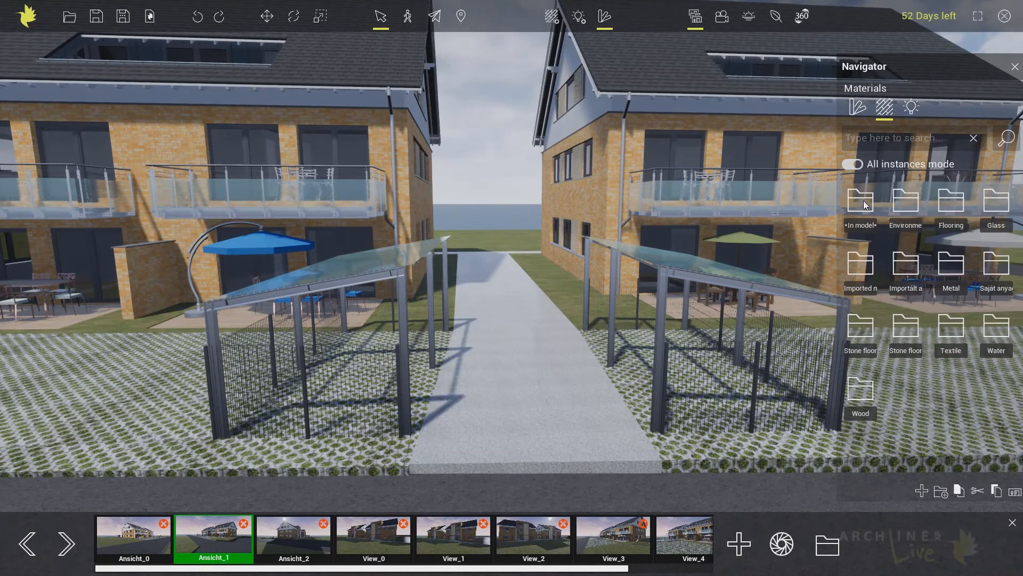
{"action": "left_click", "coordinate": [944, 265]}
{"action": "mouse_move", "coordinate": [939, 217]}
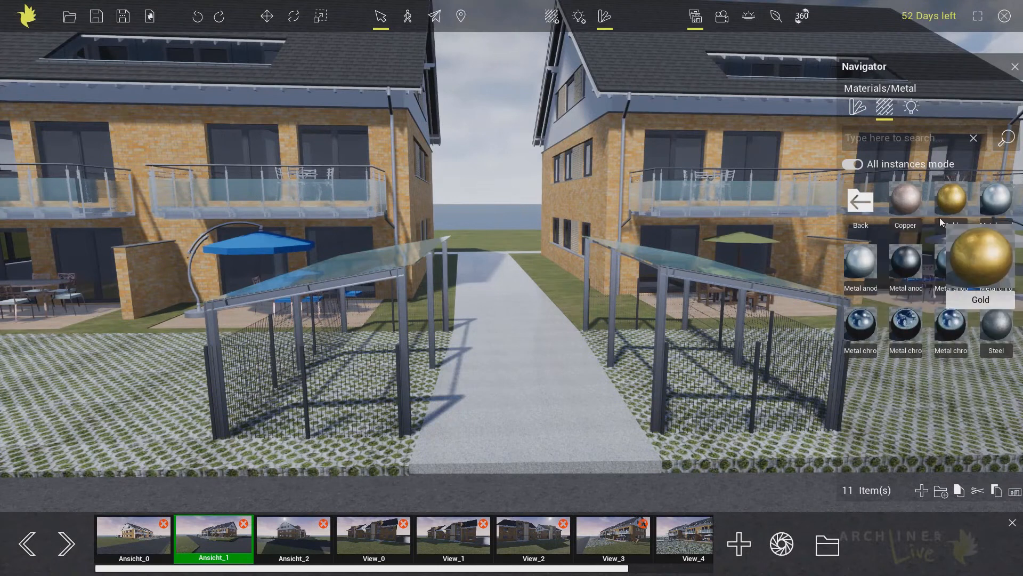
{"action": "left_click", "coordinate": [867, 206]}
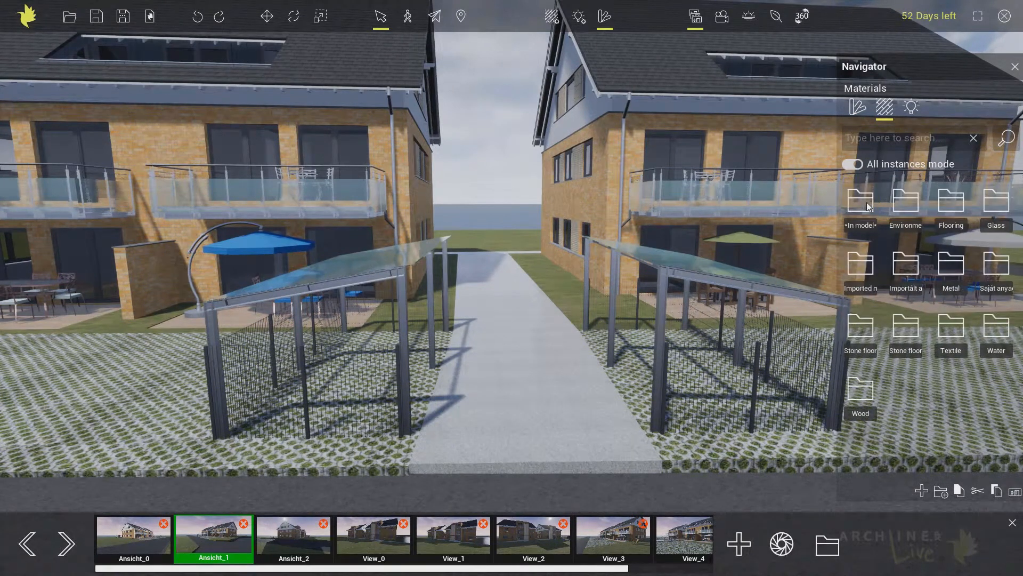
{"action": "left_click", "coordinate": [909, 331]}
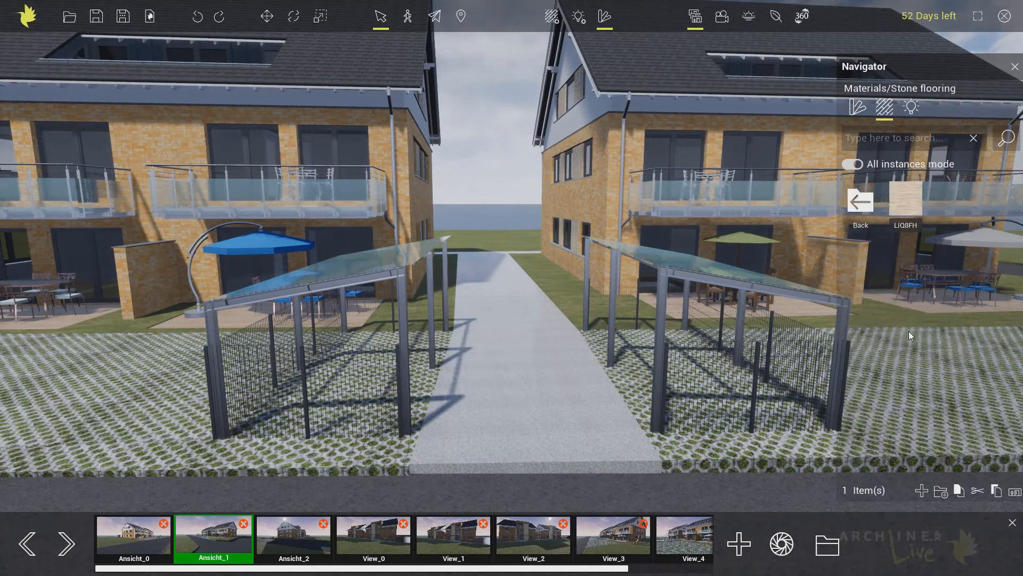
{"action": "left_click", "coordinate": [860, 204]}
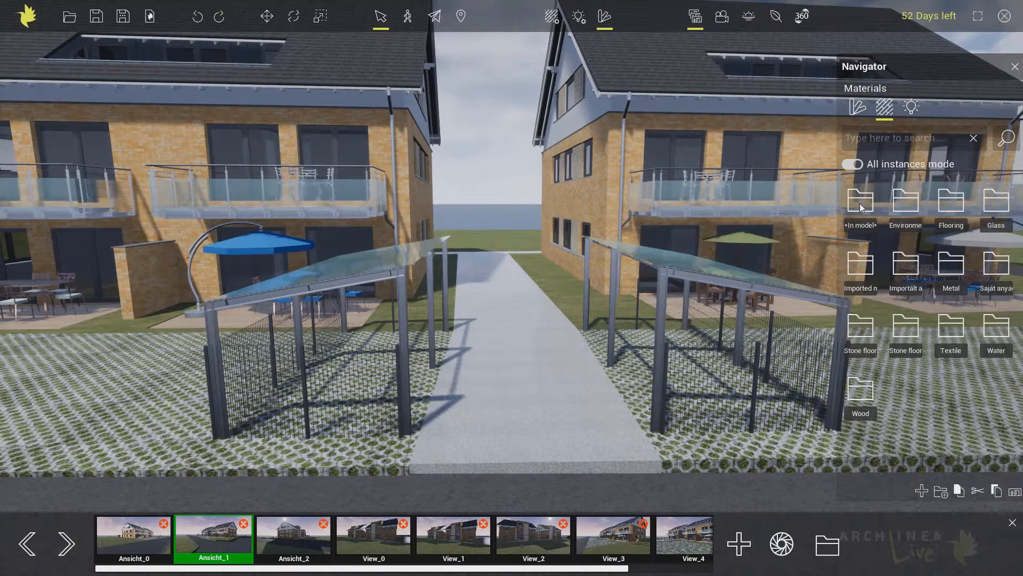
{"action": "left_click", "coordinate": [863, 333]}
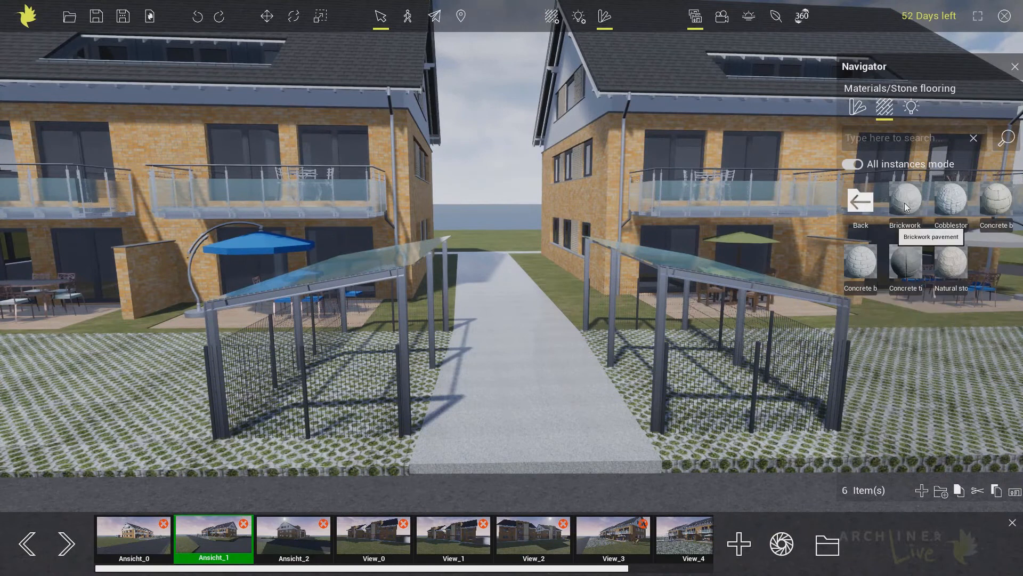
Try the Cobblestone material on the walkway between the carports and inspect the paving up close
{"action": "left_click_drag", "start_coordinate": [531, 392], "coordinate": [540, 390]}
{"action": "scroll", "coordinate": [536, 392], "scroll_direction": "up", "scroll_amount": 3}
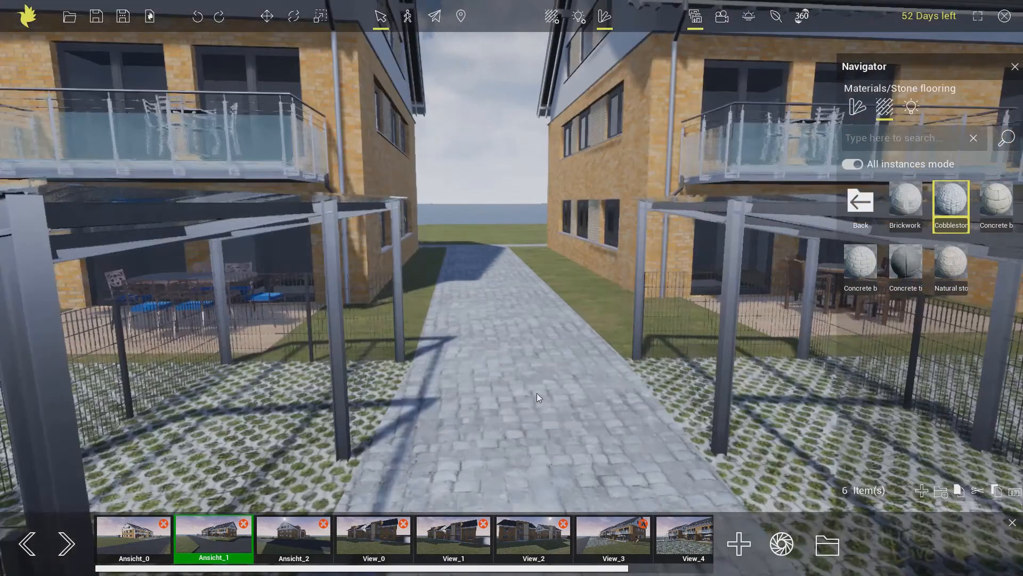
{"action": "scroll", "coordinate": [533, 382], "scroll_direction": "up", "scroll_amount": 5}
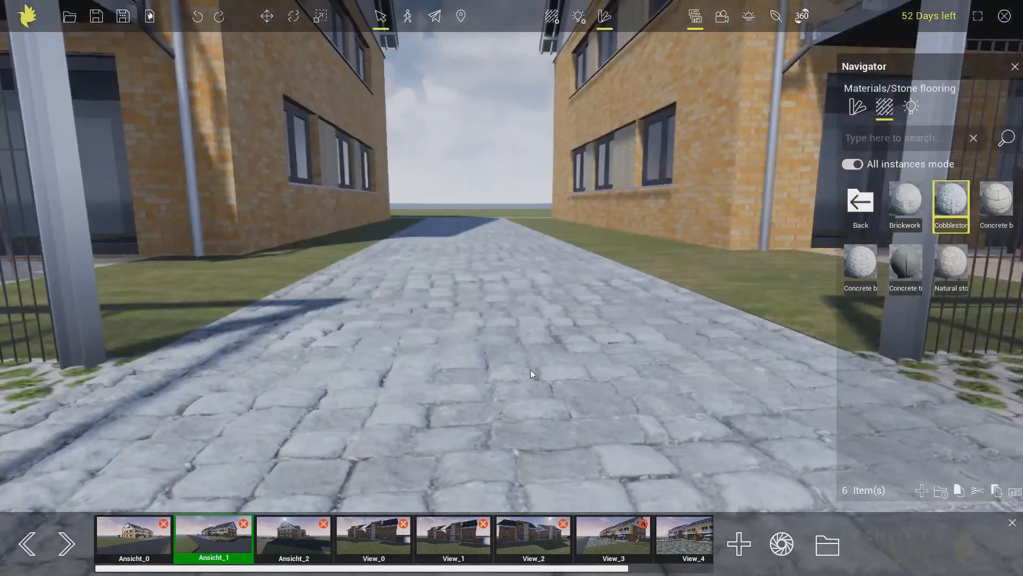
{"action": "scroll", "coordinate": [530, 368], "scroll_direction": "up", "scroll_amount": 4}
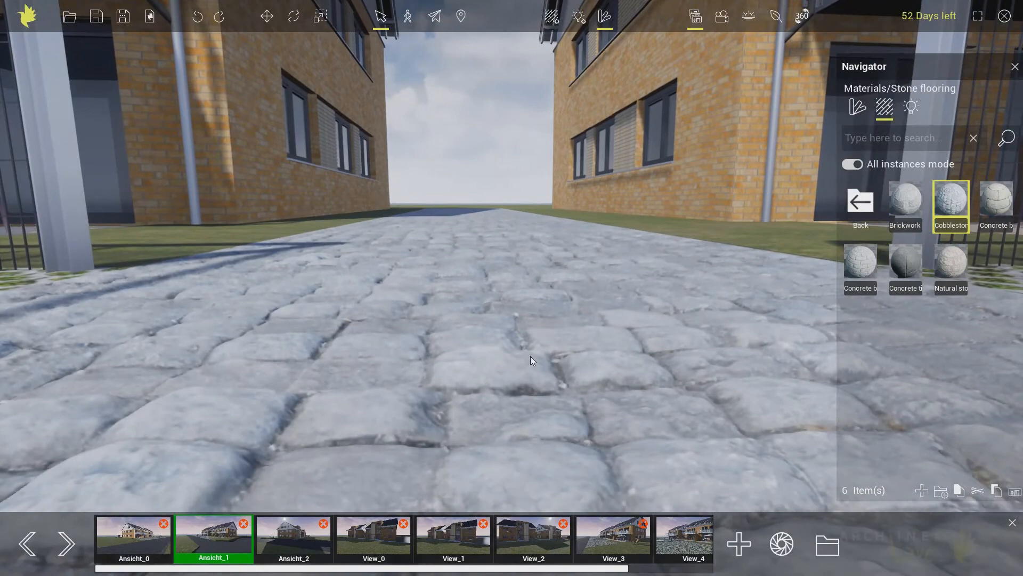
{"action": "scroll", "coordinate": [530, 359], "scroll_direction": "down", "scroll_amount": 6}
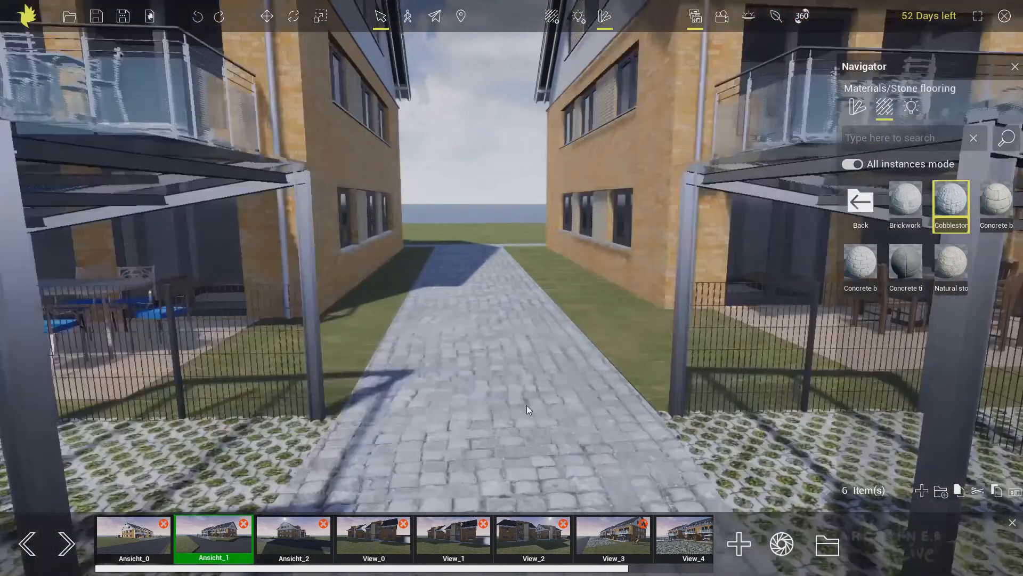
{"action": "scroll", "coordinate": [527, 406], "scroll_direction": "down", "scroll_amount": 3}
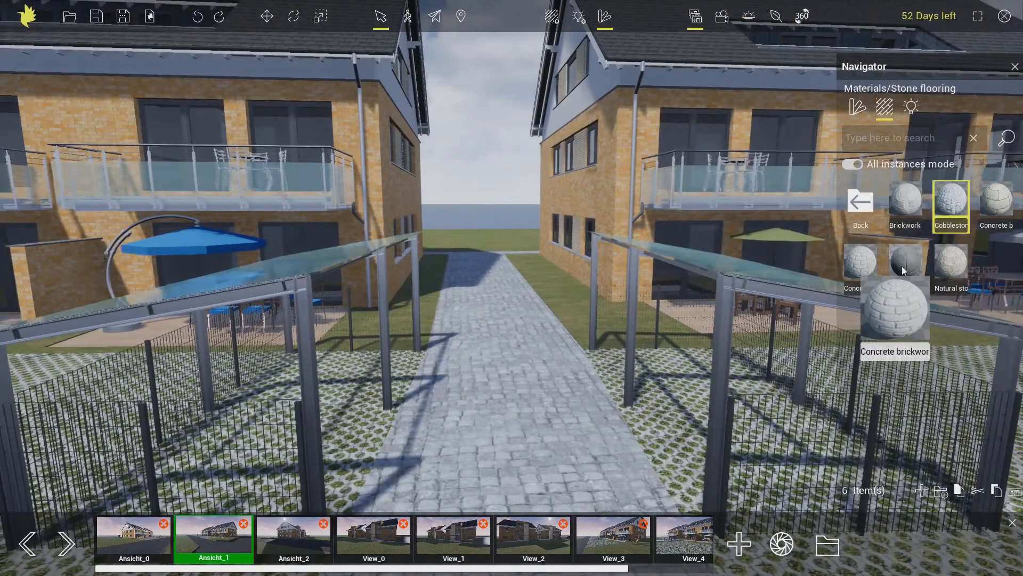
Apply the large-slab concrete paving material from Stone flooring to the walkway and frame the right building's terraces
{"action": "mouse_move", "coordinate": [950, 266]}
{"action": "left_click_drag", "start_coordinate": [491, 422], "coordinate": [507, 405]}
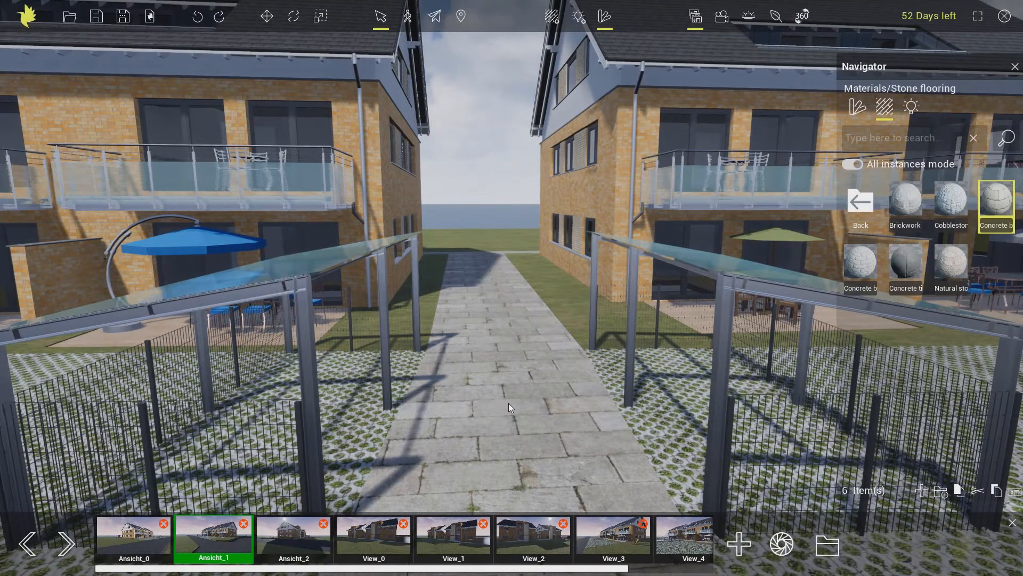
{"action": "scroll", "coordinate": [509, 404], "scroll_direction": "down", "scroll_amount": 4}
{"action": "middle_click_drag", "start_coordinate": [513, 362], "coordinate": [286, 391]}
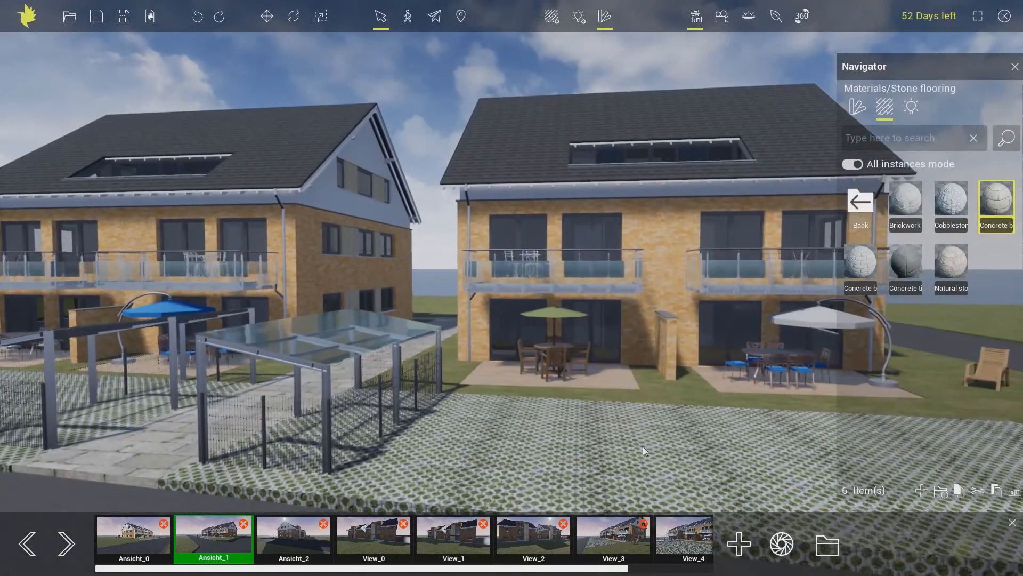
Place the Car - hatchback object from the Cars library on the grass paving beside the carport
{"action": "left_click", "coordinate": [855, 205]}
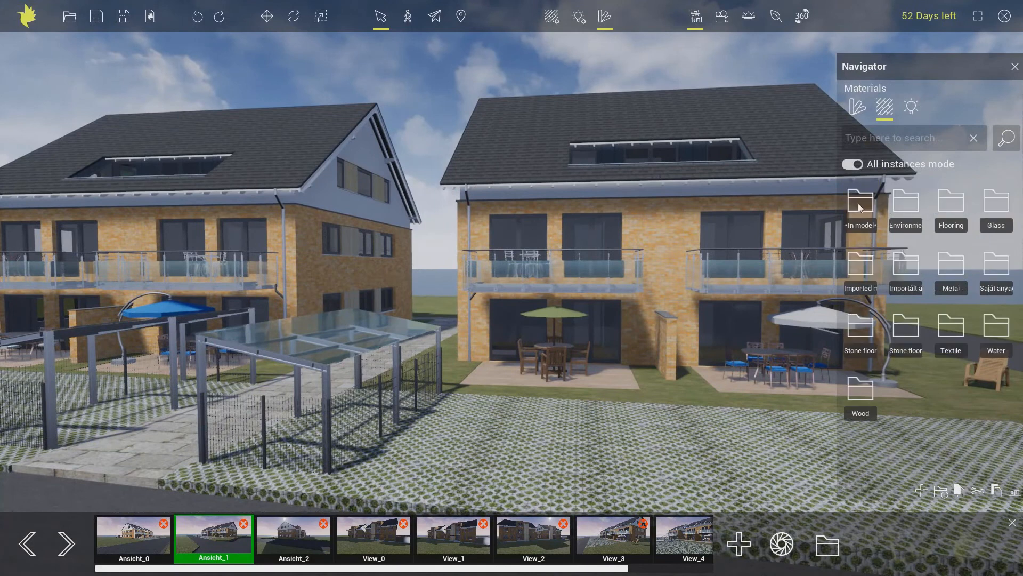
{"action": "left_click", "coordinate": [857, 108]}
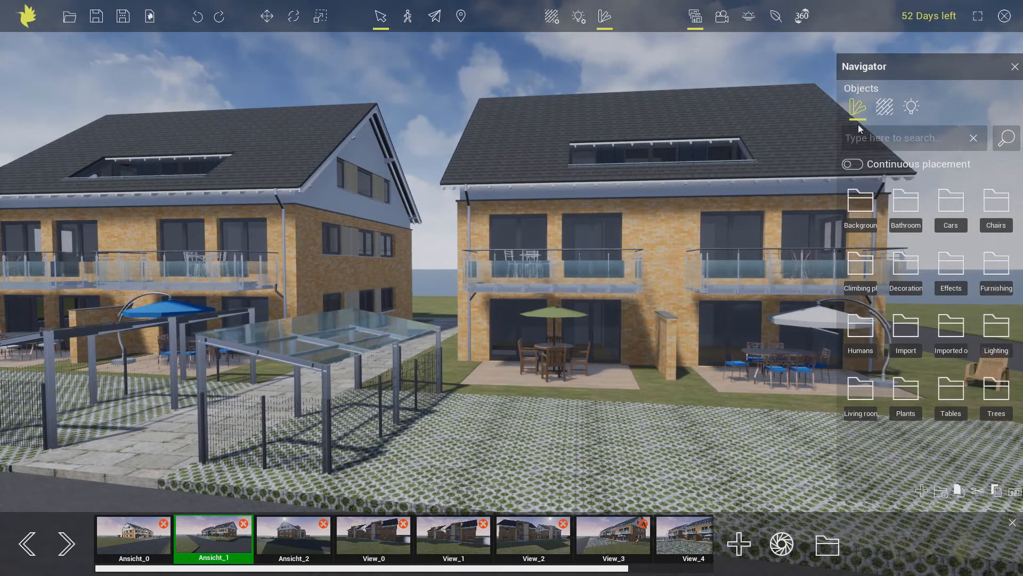
{"action": "left_click", "coordinate": [951, 205]}
{"action": "mouse_move", "coordinate": [958, 208]}
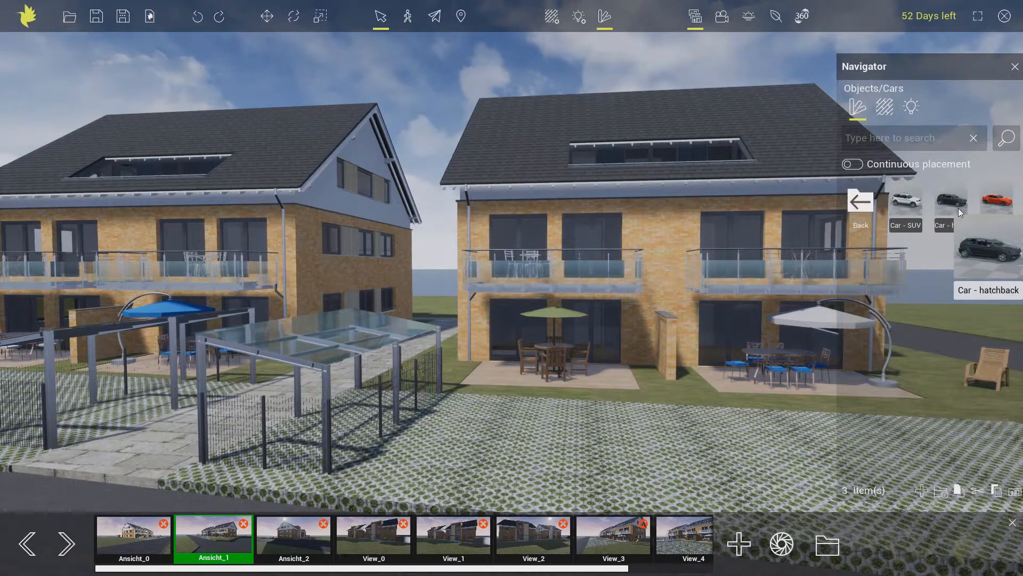
{"action": "left_click_drag", "start_coordinate": [491, 452], "coordinate": [479, 450]}
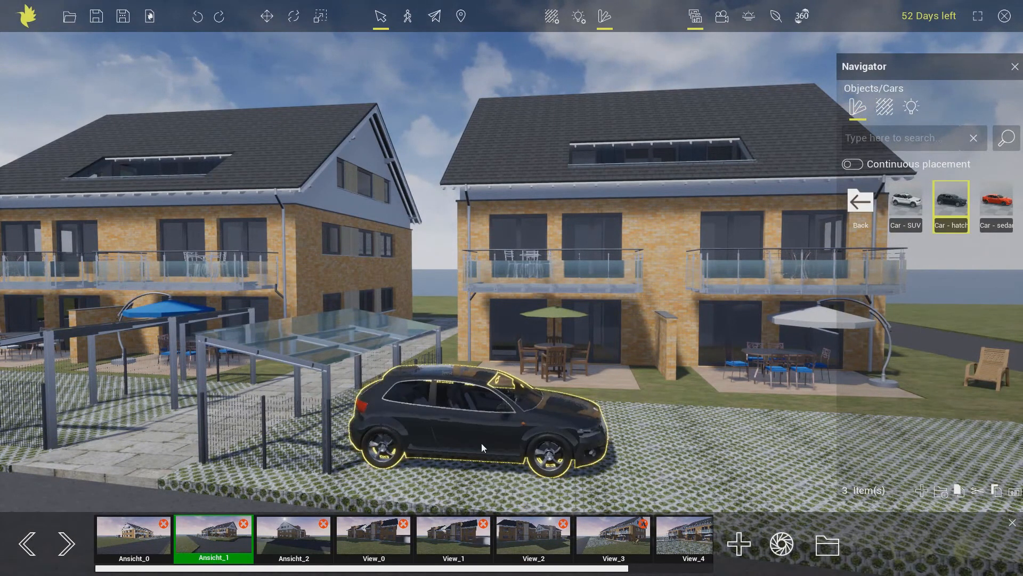
Rotate the hatchback so its rear faces the street and shift it into position beside the carport
{"action": "left_click", "coordinate": [267, 17]}
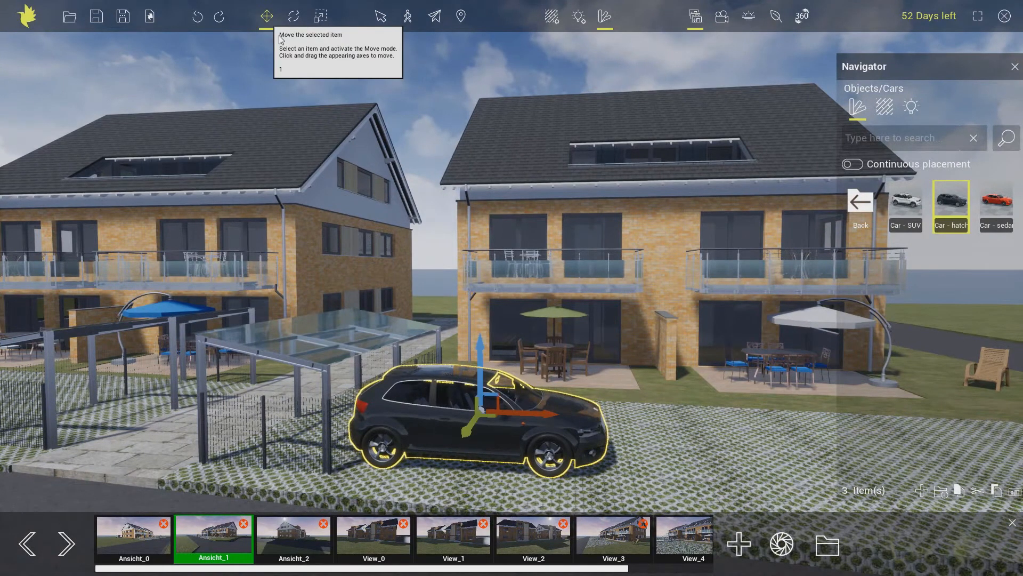
{"action": "left_click", "coordinate": [292, 21]}
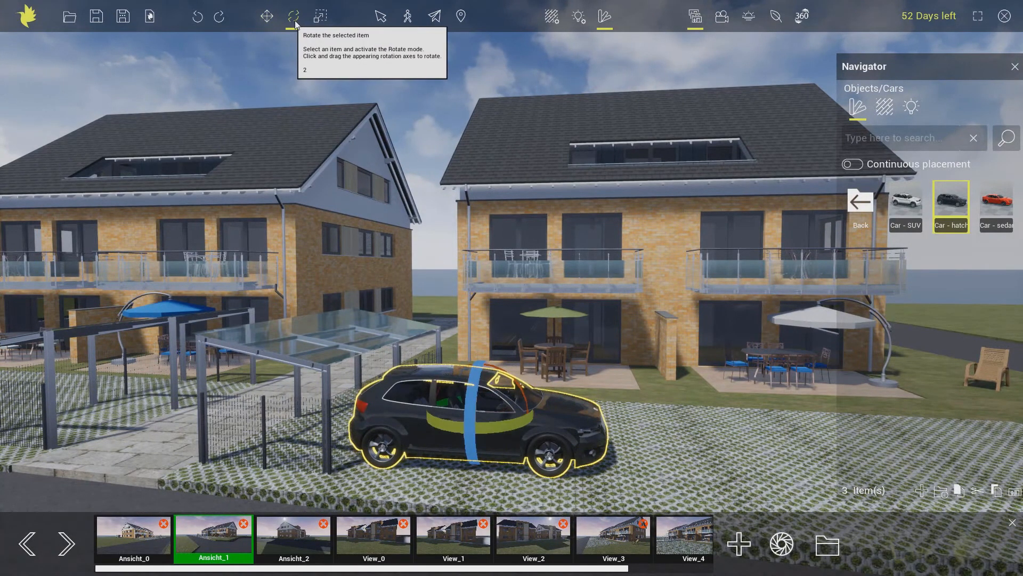
{"action": "left_click", "coordinate": [318, 23]}
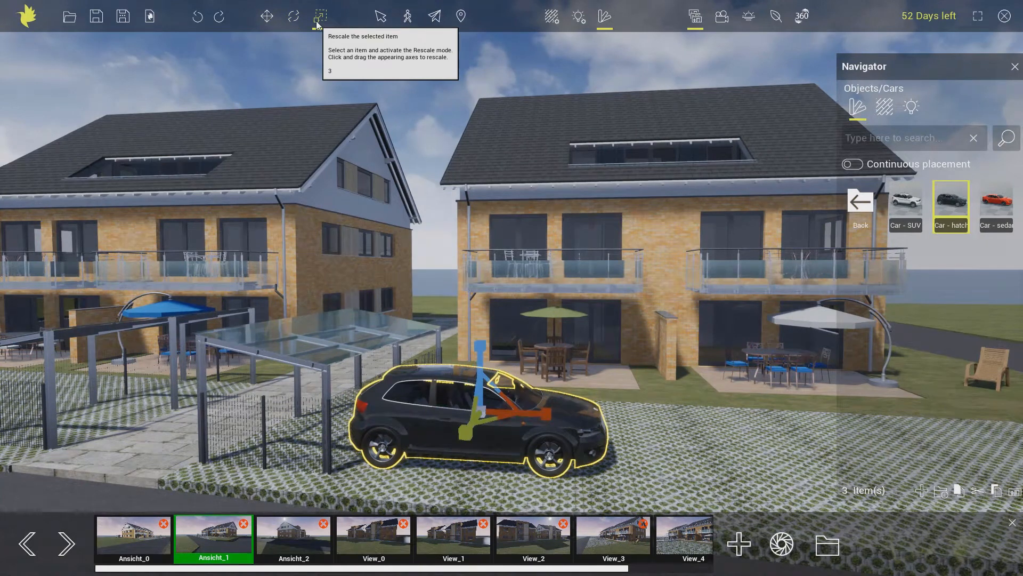
{"action": "left_click", "coordinate": [293, 19]}
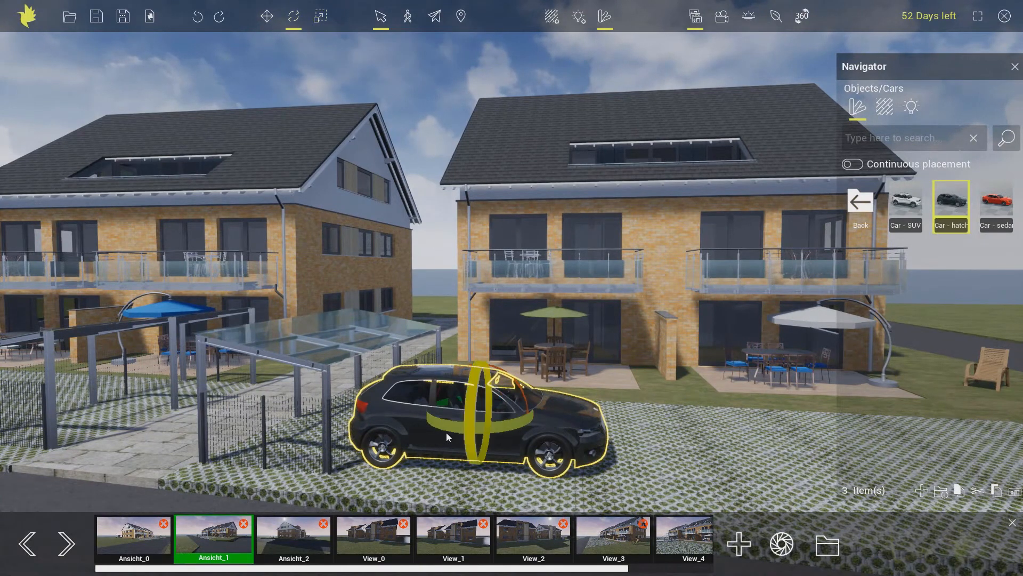
{"action": "left_click_drag", "start_coordinate": [448, 425], "coordinate": [484, 427]}
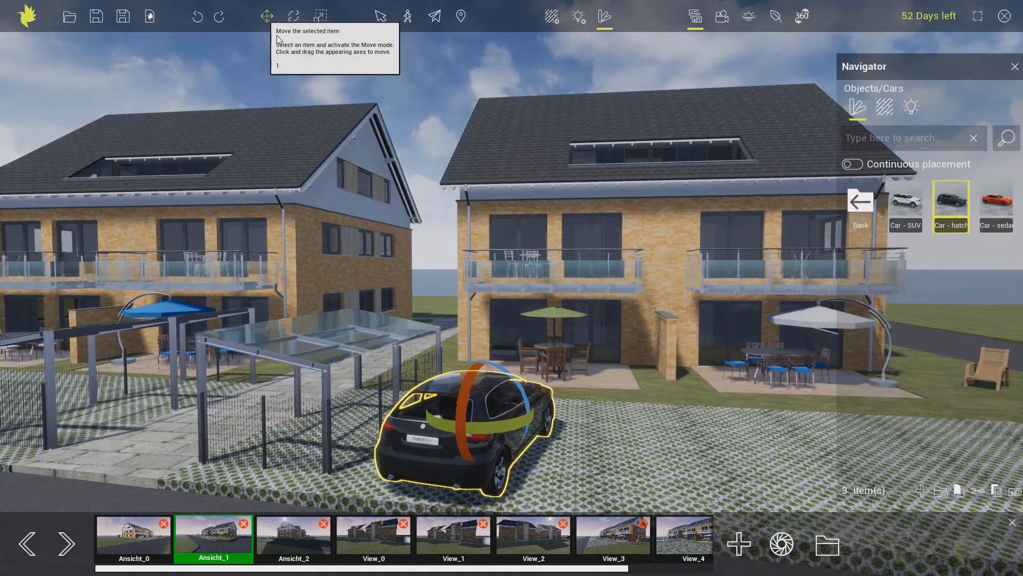
{"action": "left_click", "coordinate": [266, 16]}
{"action": "left_click_drag", "start_coordinate": [500, 407], "coordinate": [492, 399]}
Place the walking man in a suit from the Humans library in front of the green-umbrella terrace
{"action": "middle_click_drag", "start_coordinate": [588, 418], "coordinate": [414, 418]}
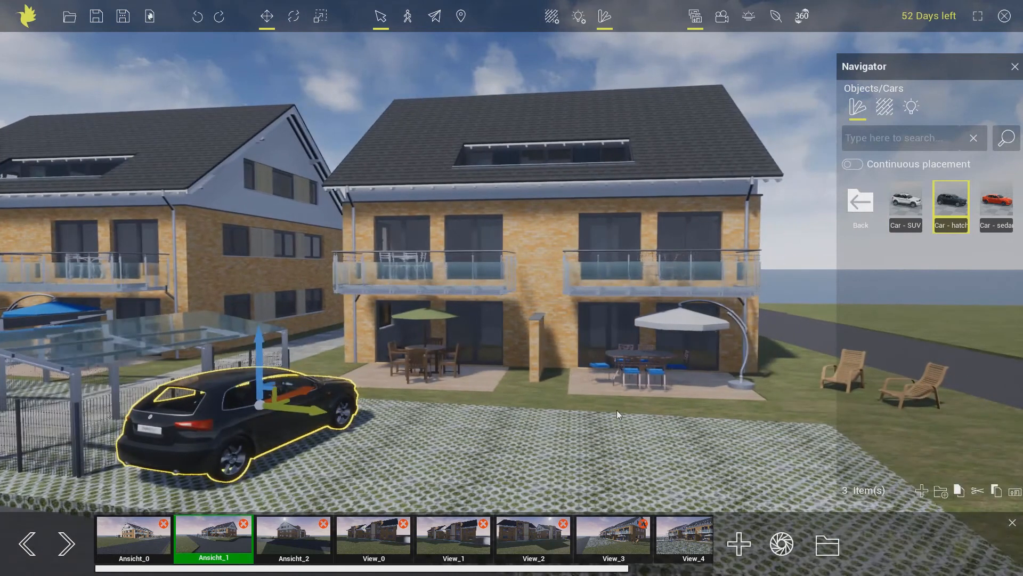
{"action": "left_click", "coordinate": [858, 205]}
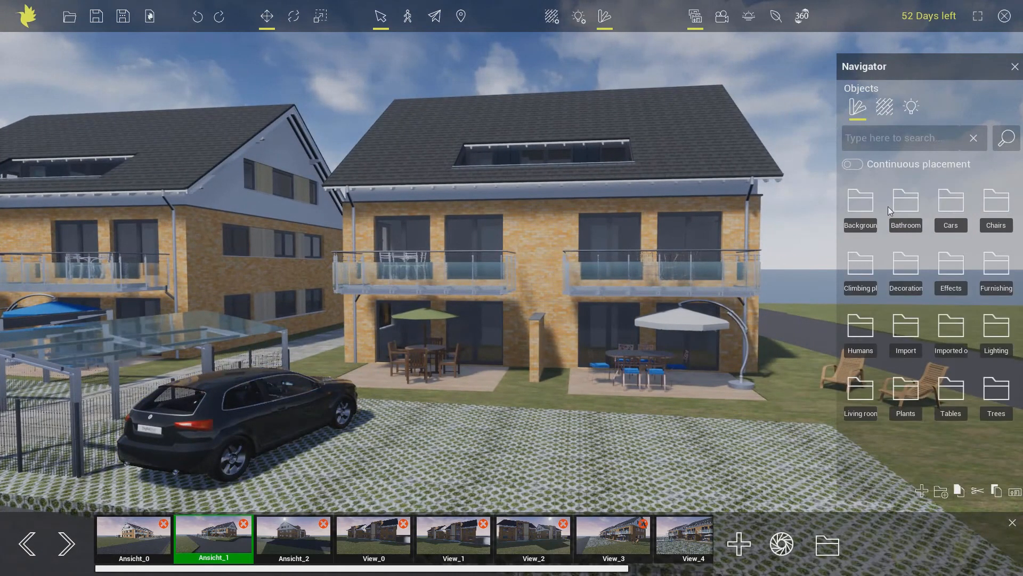
{"action": "left_click", "coordinate": [861, 328]}
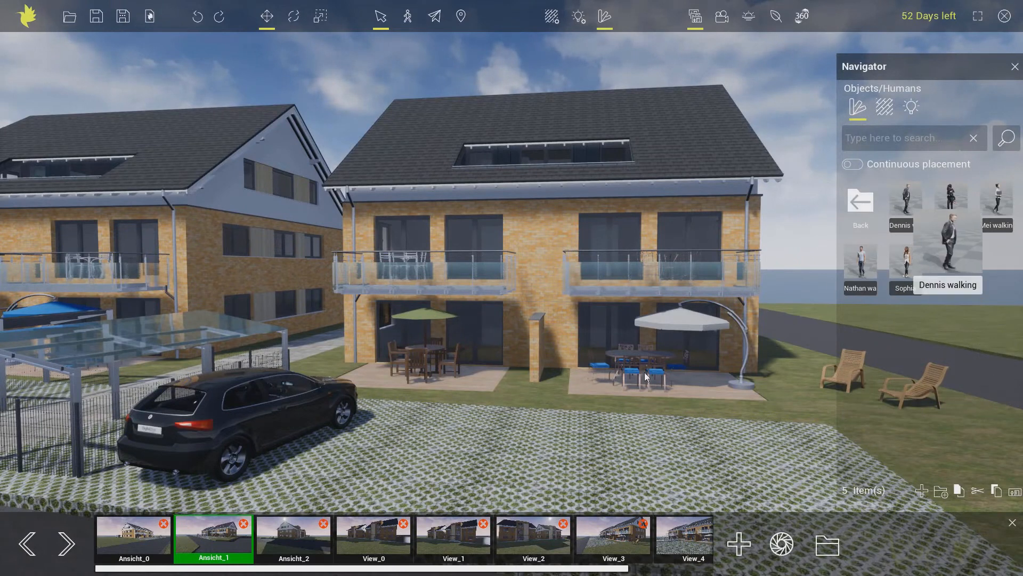
{"action": "left_click_drag", "start_coordinate": [451, 407], "coordinate": [449, 408]}
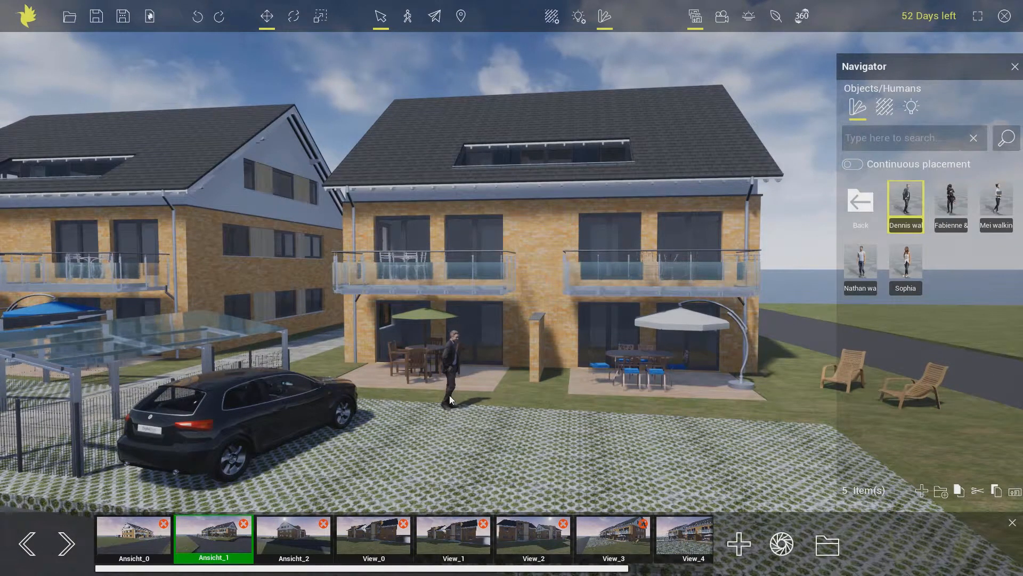
Rotate the walking man so that he faces the street
{"action": "left_click", "coordinate": [449, 395]}
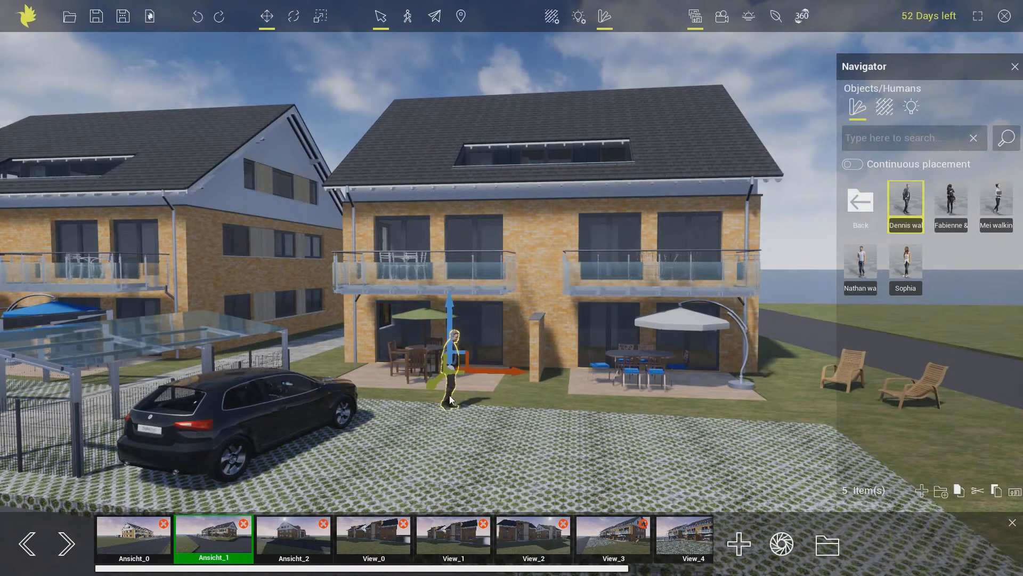
{"action": "left_click", "coordinate": [294, 16]}
{"action": "mouse_move", "coordinate": [469, 382]}
{"action": "left_mouse_down"}
{"action": "mouse_move", "coordinate": [460, 384]}
{"action": "mouse_move", "coordinate": [472, 386]}
{"action": "left_mouse_up"}
Place a Euonymus shrub from the Plants library on the grass between the two terraces, near the brick partition wall
{"action": "scroll", "coordinate": [472, 385], "scroll_direction": "up", "scroll_amount": 3}
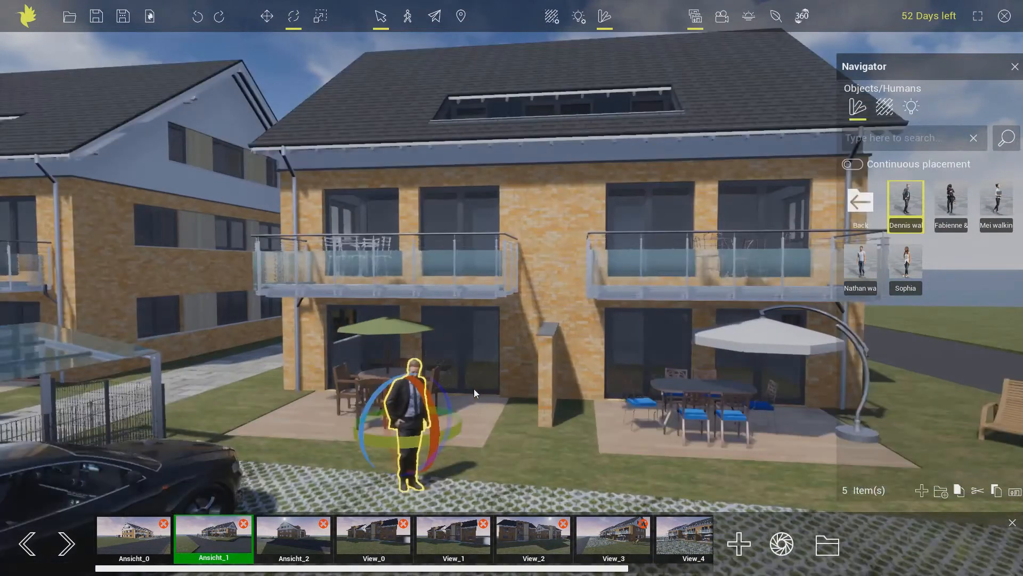
{"action": "right_click_drag", "start_coordinate": [474, 389], "coordinate": [472, 401]}
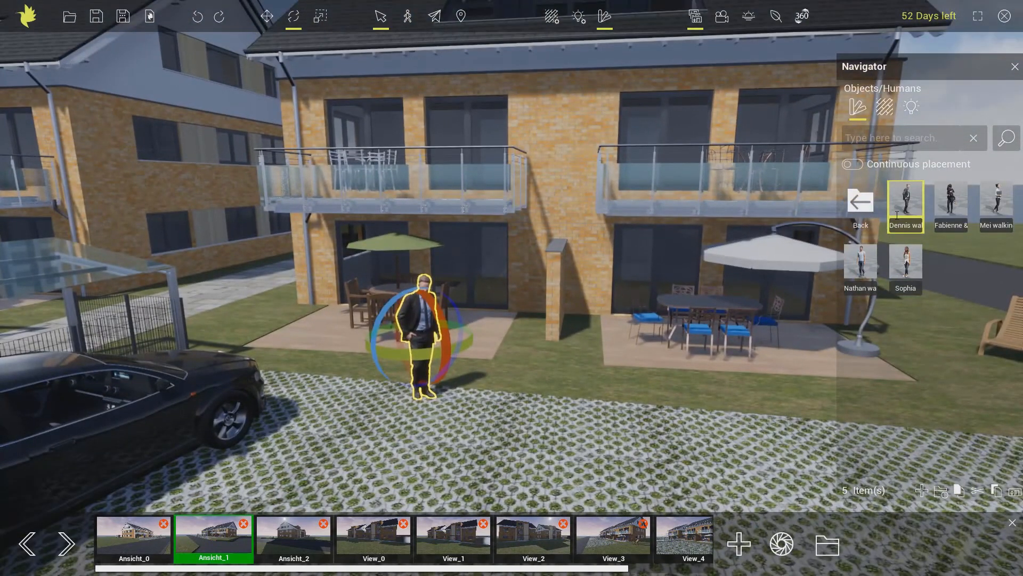
{"action": "left_click", "coordinate": [863, 204]}
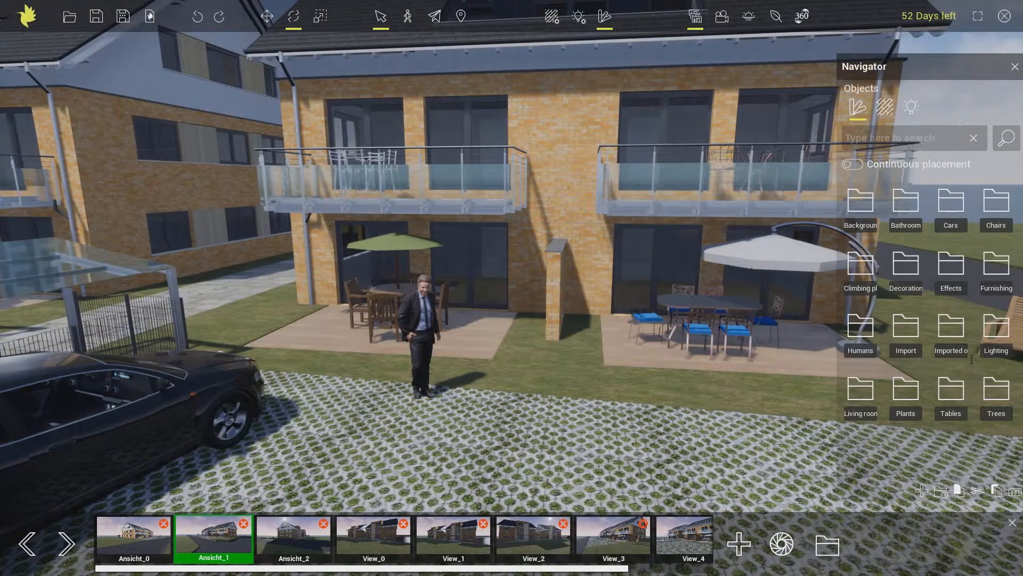
{"action": "left_click", "coordinate": [906, 391]}
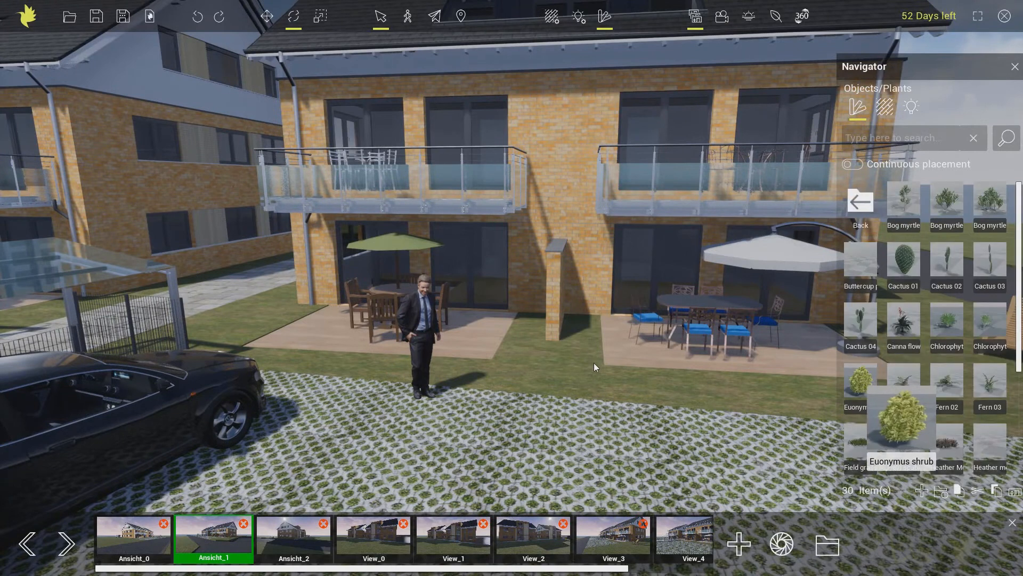
{"action": "left_click_drag", "start_coordinate": [860, 381], "coordinate": [551, 360]}
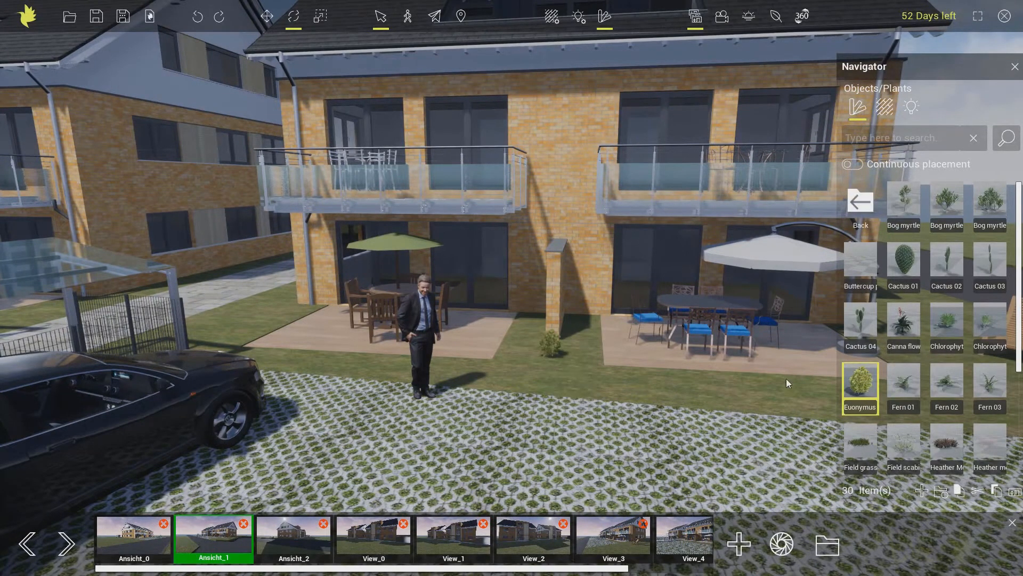
Place a Hedges object on the grass strip before the white-umbrella terrace, turn it parallel to the paving and adjust its position
{"action": "scroll", "coordinate": [945, 355], "scroll_direction": "down", "scroll_amount": 3}
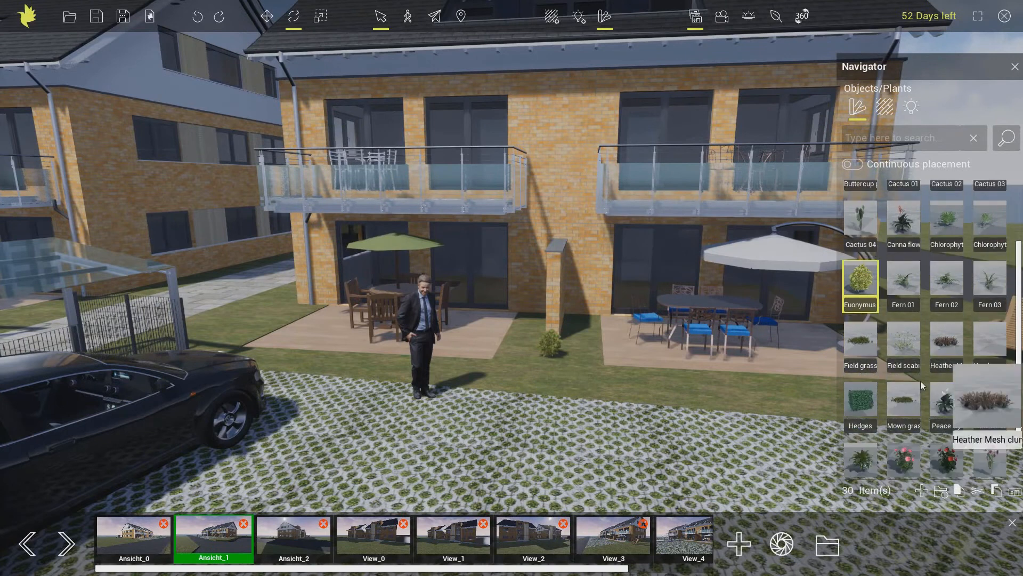
{"action": "left_click_drag", "start_coordinate": [850, 401], "coordinate": [599, 392]}
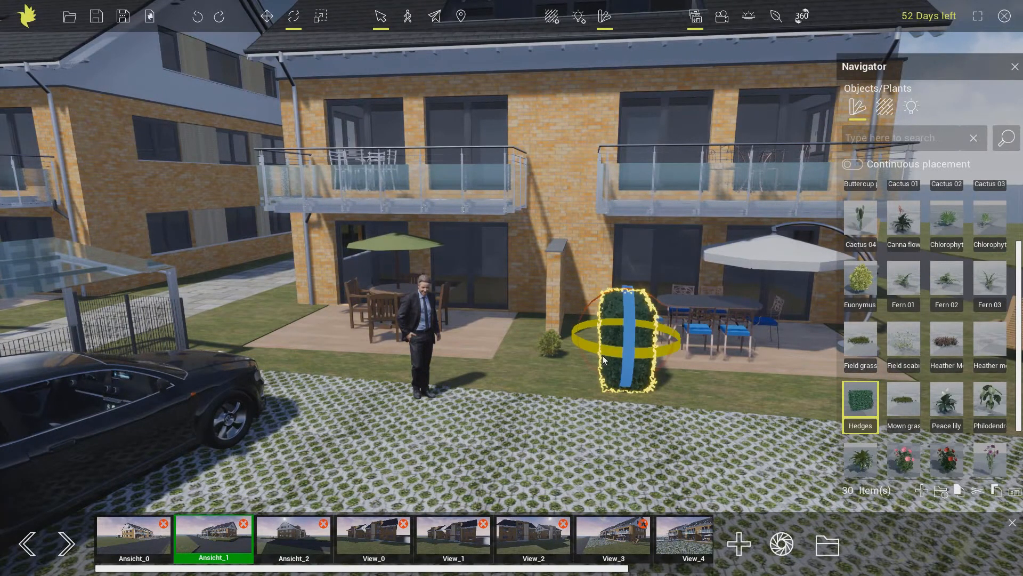
{"action": "mouse_move", "coordinate": [584, 350]}
{"action": "left_mouse_down"}
{"action": "mouse_move", "coordinate": [574, 340]}
{"action": "mouse_move", "coordinate": [624, 351]}
{"action": "mouse_move", "coordinate": [595, 352]}
{"action": "left_mouse_up"}
{"action": "left_click", "coordinate": [267, 16]}
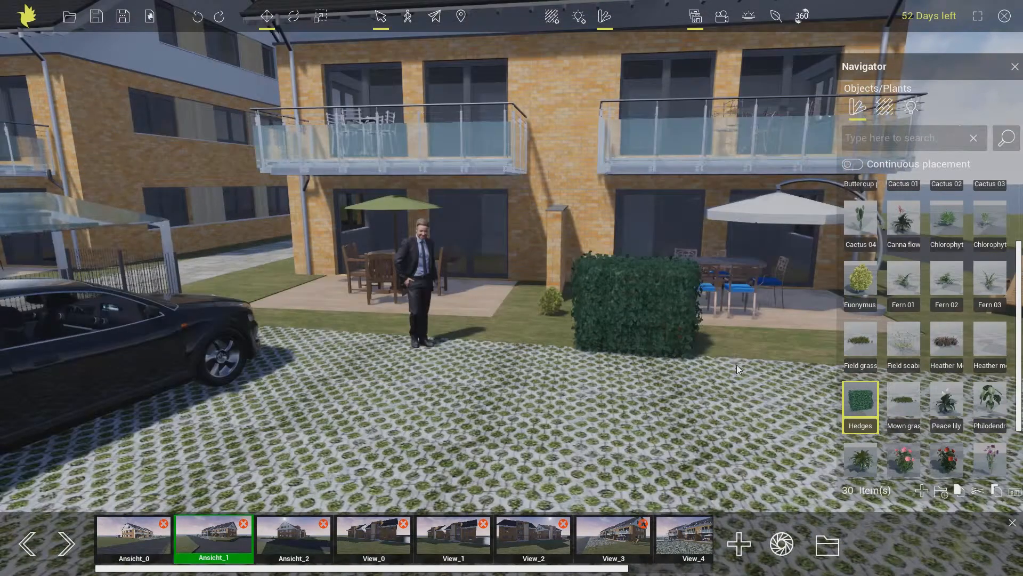
Extend the hedge row along the white-umbrella terrace with two more hedge pieces
{"action": "middle_click_drag", "start_coordinate": [736, 365], "coordinate": [590, 398]}
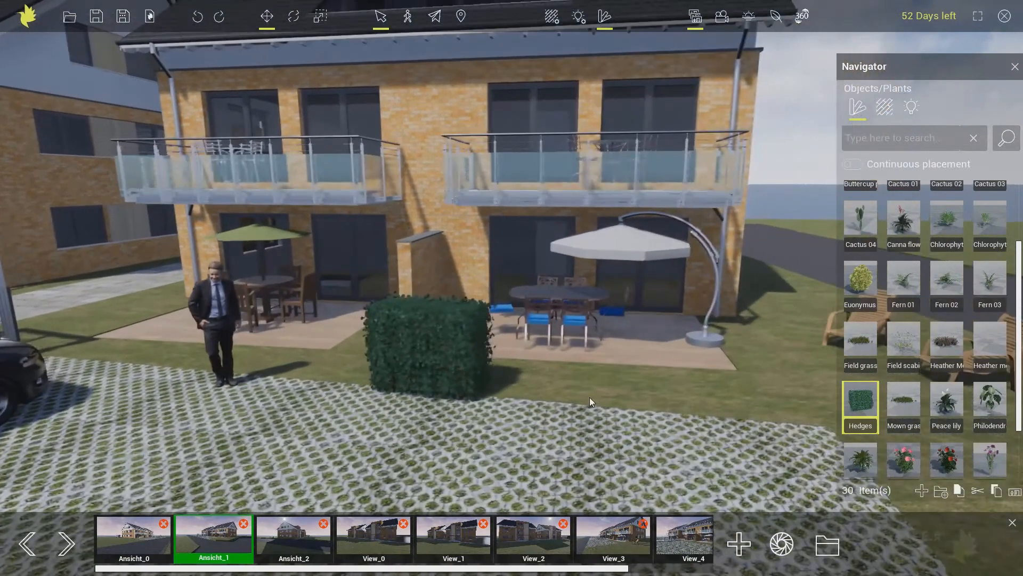
{"action": "left_click", "coordinate": [543, 396]}
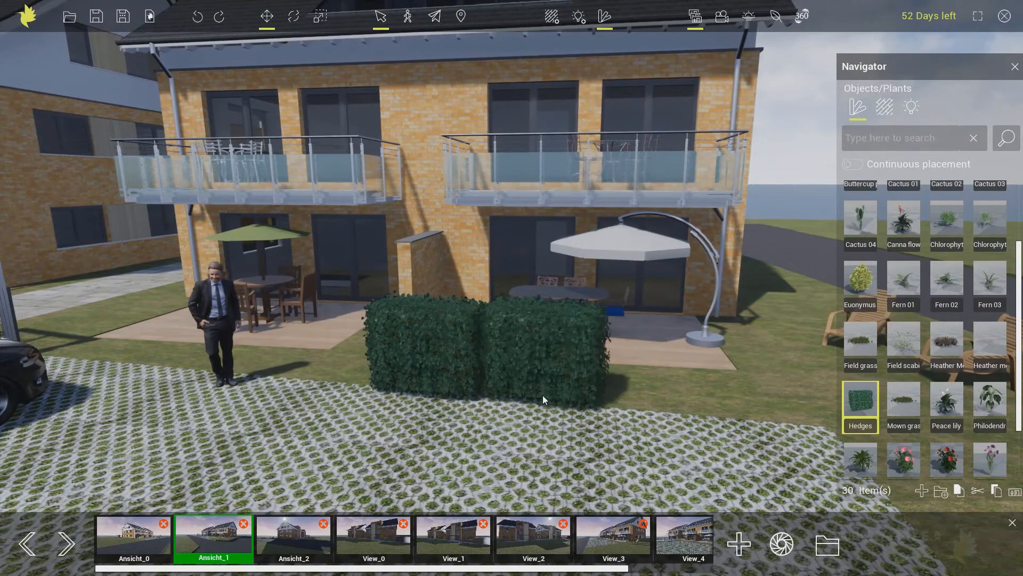
{"action": "left_click", "coordinate": [659, 406]}
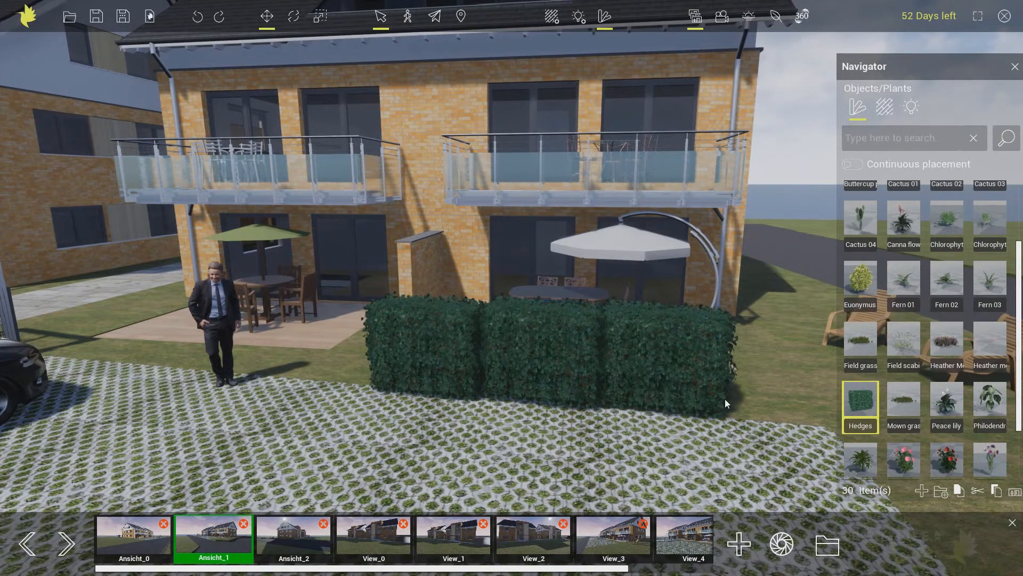
Search the object library for "fireplace" and place the Modern fireplace on the lawn next to the wooden loungers
{"action": "middle_click_drag", "start_coordinate": [725, 399], "coordinate": [593, 402]}
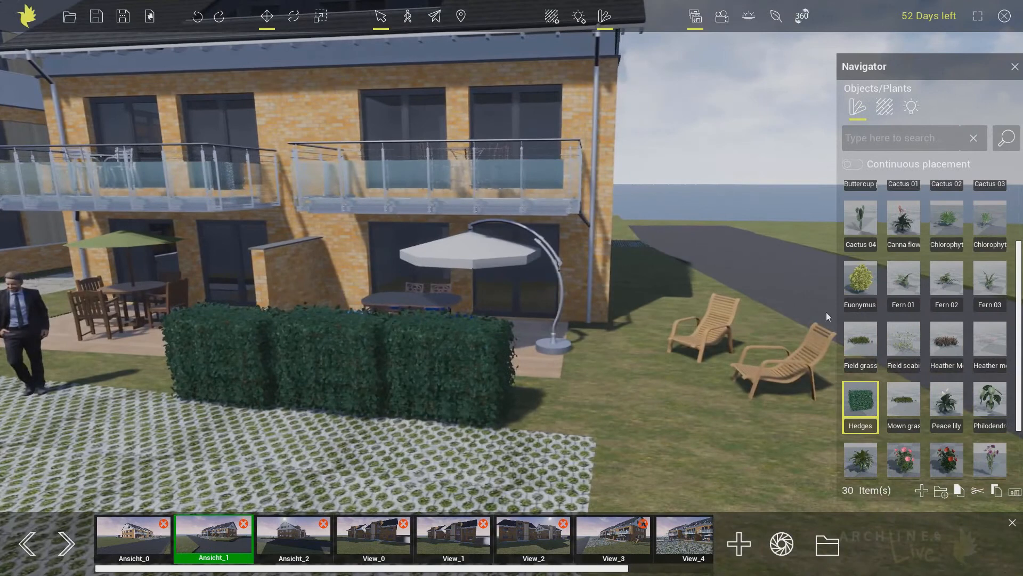
{"action": "left_click", "coordinate": [855, 114]}
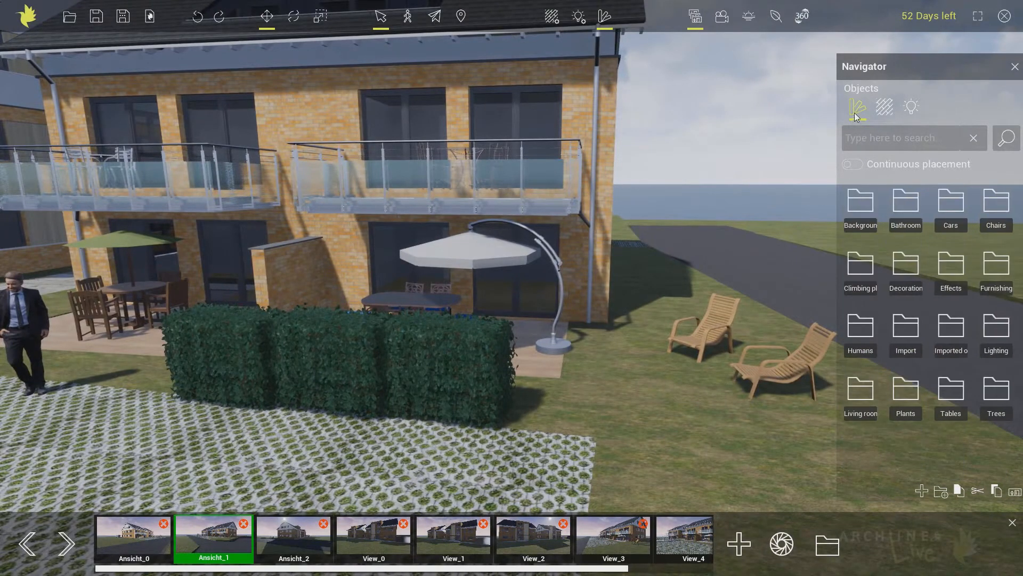
{"action": "left_click", "coordinate": [880, 139]}
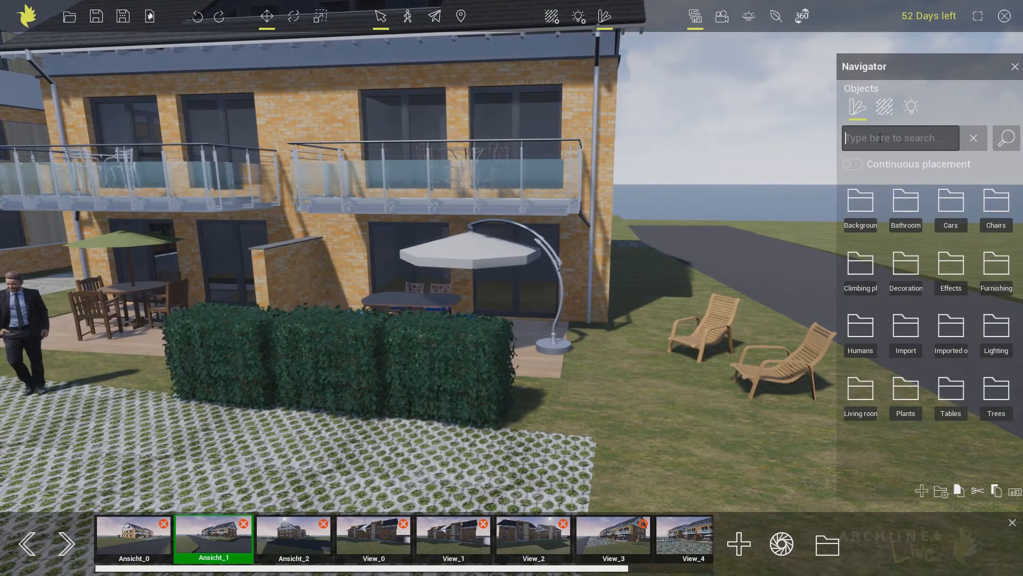
{"action": "type", "text": "fireplace"}
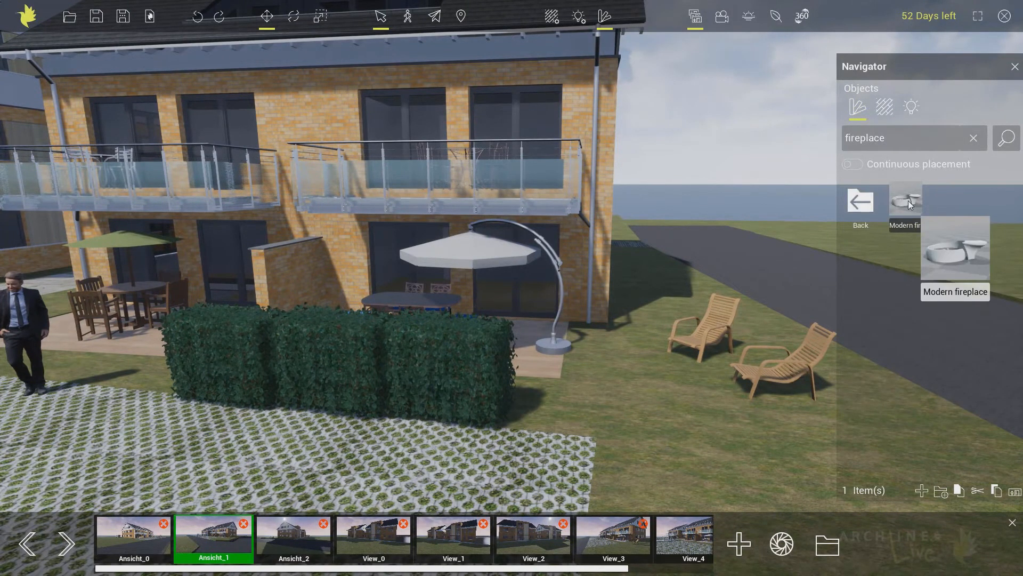
{"action": "left_click_drag", "start_coordinate": [635, 391], "coordinate": [630, 396]}
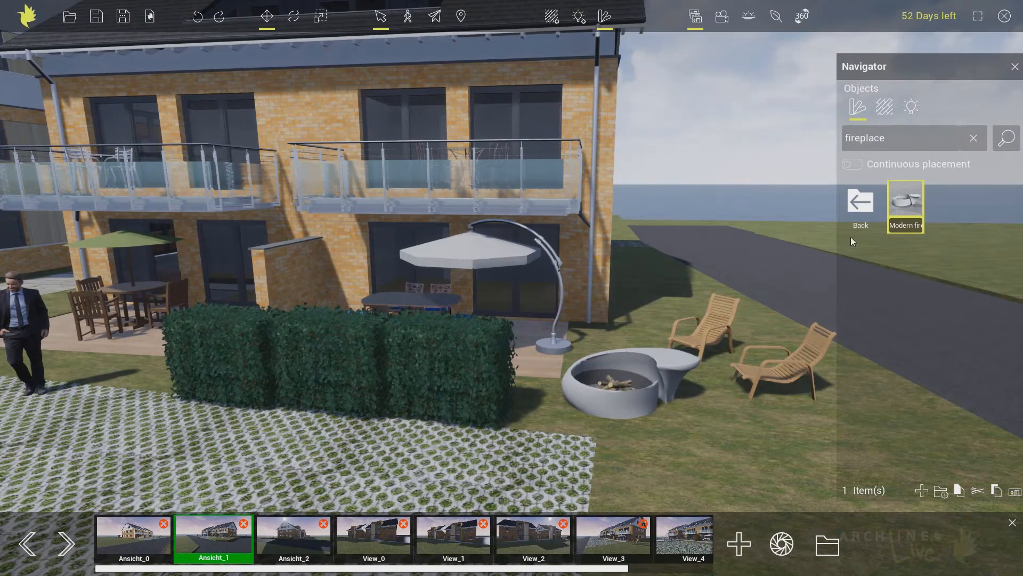
Search the objects for "fire" and place the Fire M effect on the logs in the fireplace bowl
{"action": "left_click", "coordinate": [862, 203]}
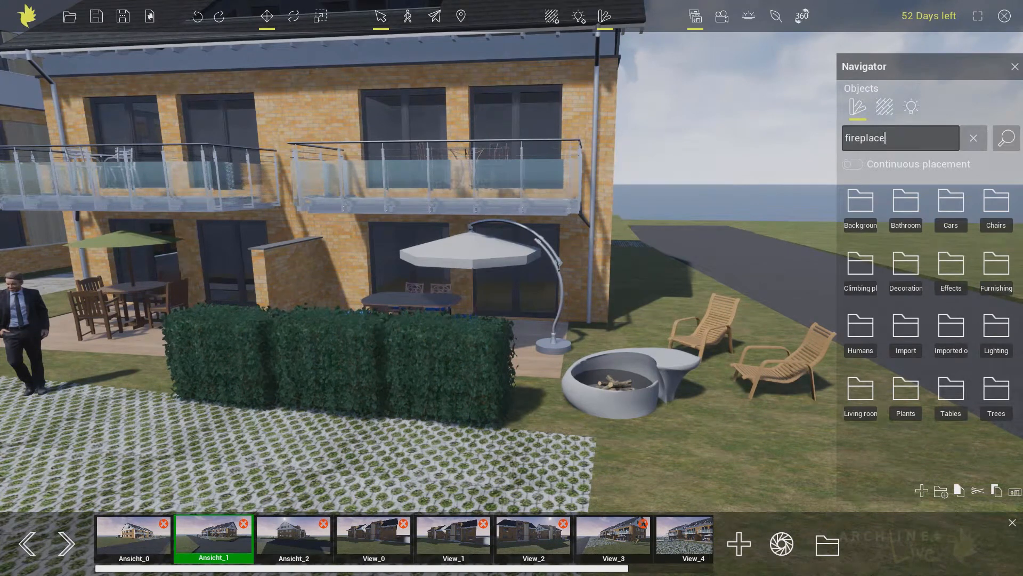
{"action": "left_click_drag", "start_coordinate": [889, 136], "coordinate": [819, 137]}
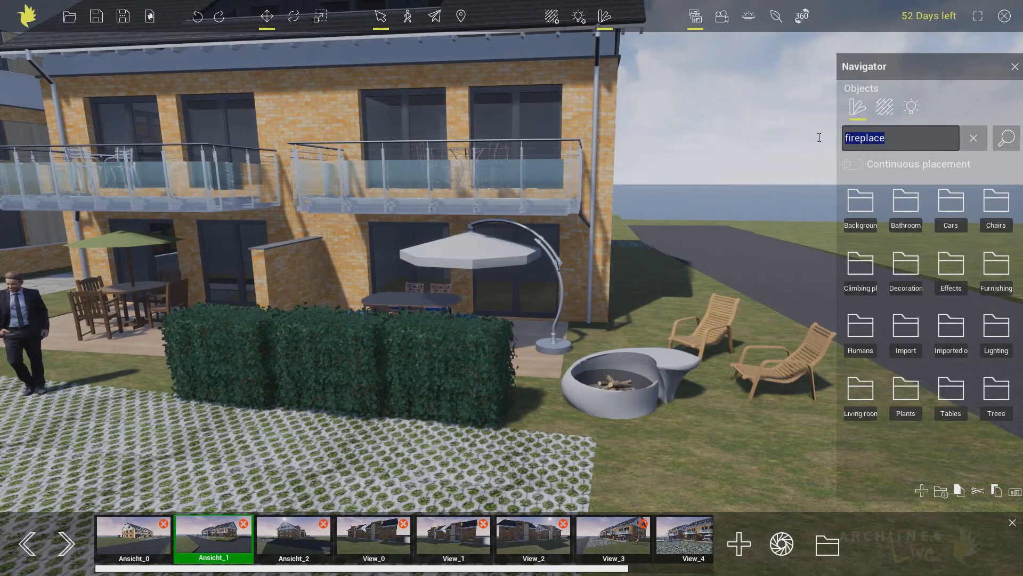
{"action": "type", "text": "fire"}
{"action": "key", "text": "Return"}
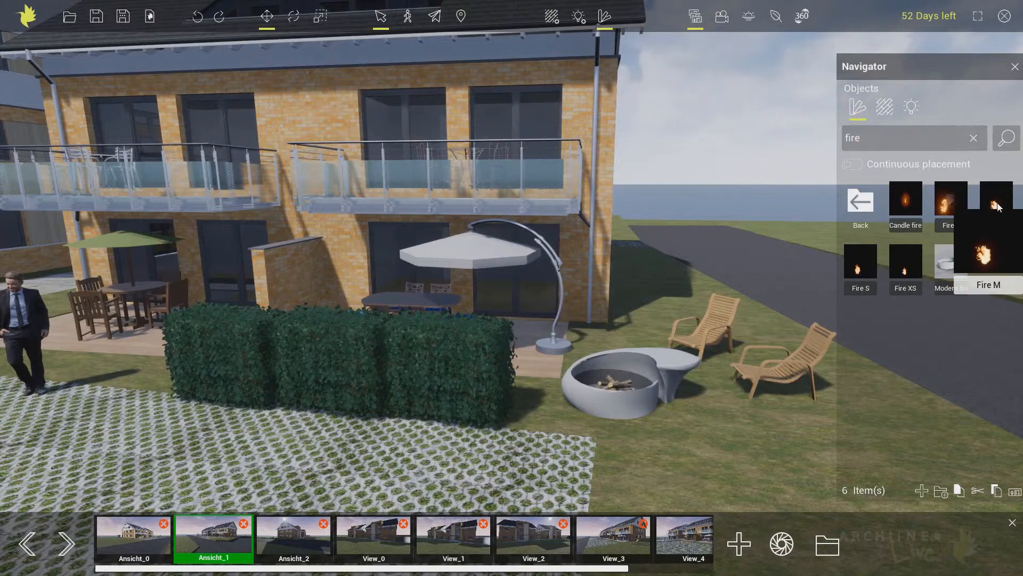
{"action": "left_click_drag", "start_coordinate": [616, 379], "coordinate": [615, 383]}
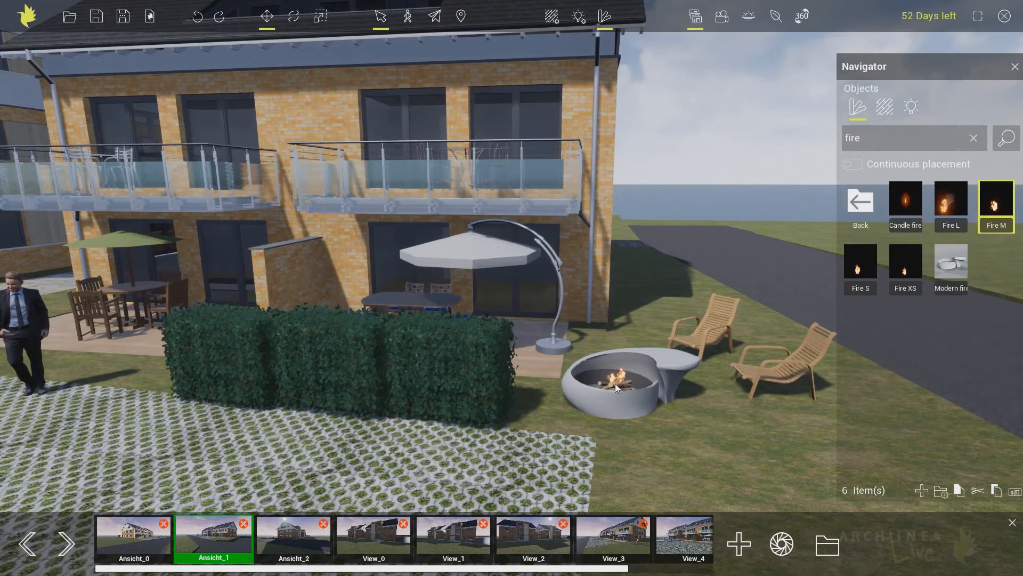
Place a Phoenix palm S from the Trees category on the lawn at the roadside corner of the grid paving
{"action": "scroll", "coordinate": [620, 386], "scroll_direction": "up", "scroll_amount": 2}
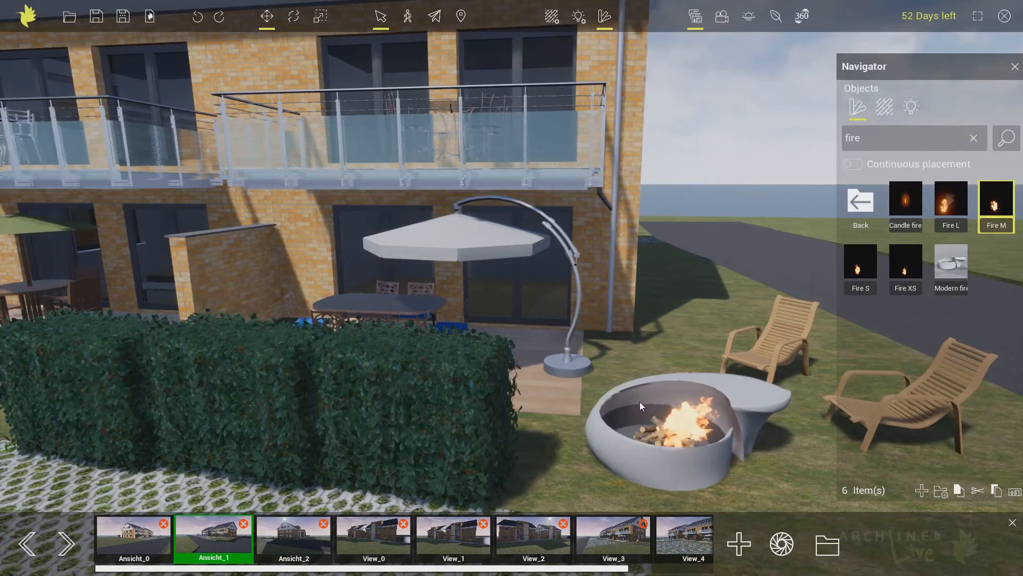
{"action": "middle_click_drag", "start_coordinate": [640, 402], "coordinate": [619, 404]}
{"action": "scroll", "coordinate": [620, 404], "scroll_direction": "down", "scroll_amount": 3}
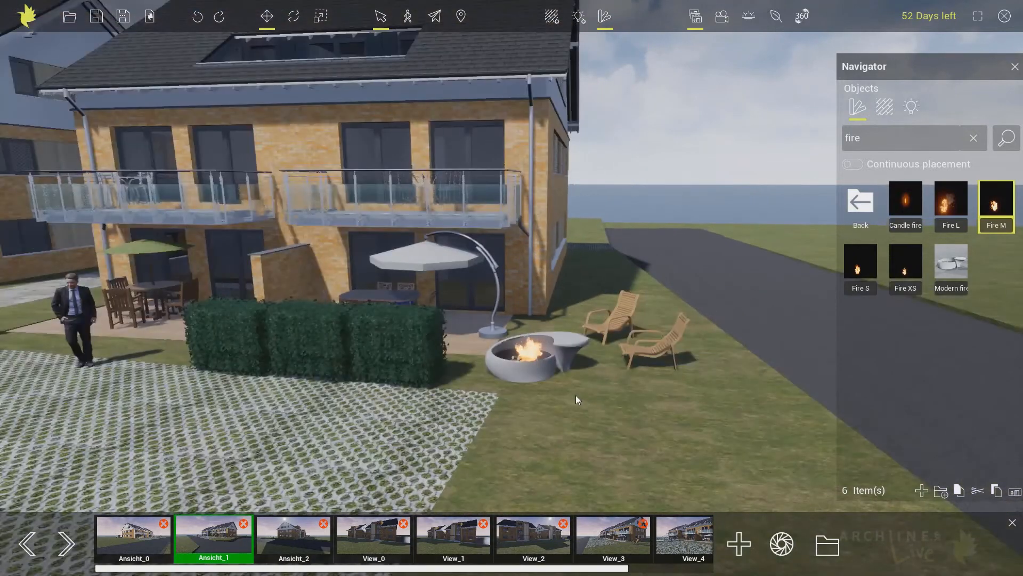
{"action": "middle_click_drag", "start_coordinate": [570, 397], "coordinate": [551, 401]}
{"action": "scroll", "coordinate": [551, 400], "scroll_direction": "down", "scroll_amount": 2}
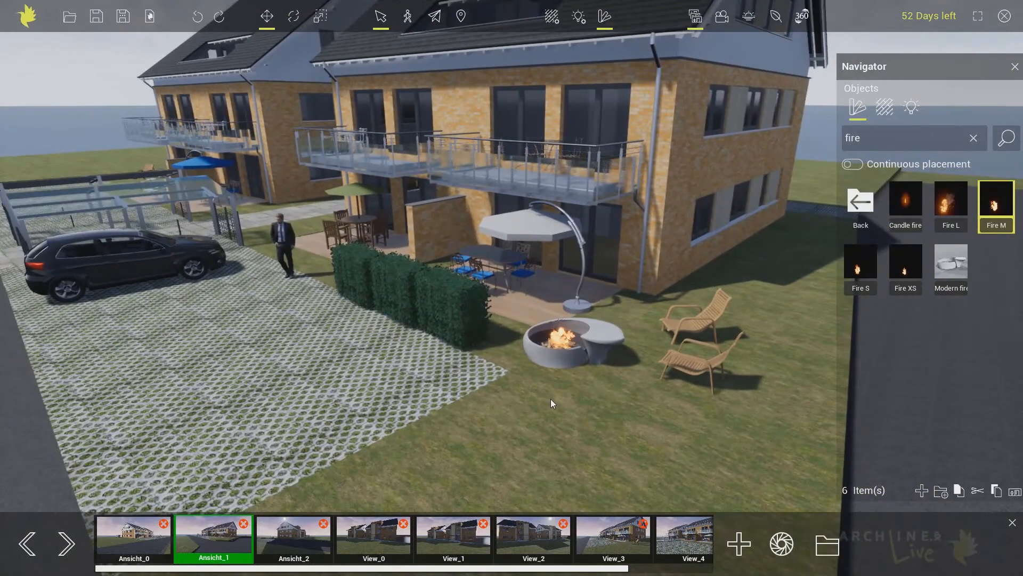
{"action": "scroll", "coordinate": [551, 399], "scroll_direction": "down", "scroll_amount": 2}
{"action": "left_click", "coordinate": [858, 212]}
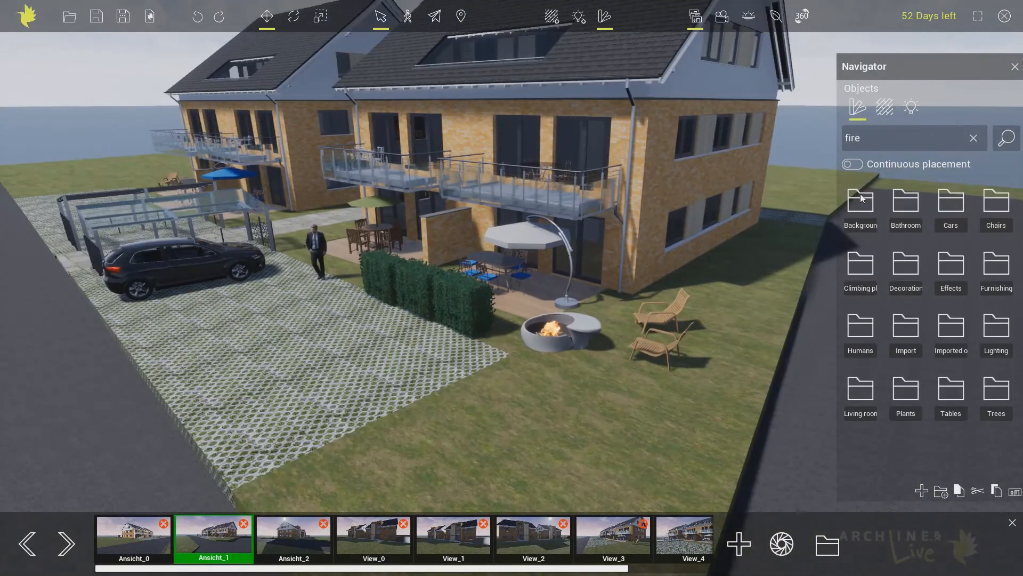
{"action": "left_click", "coordinate": [994, 392]}
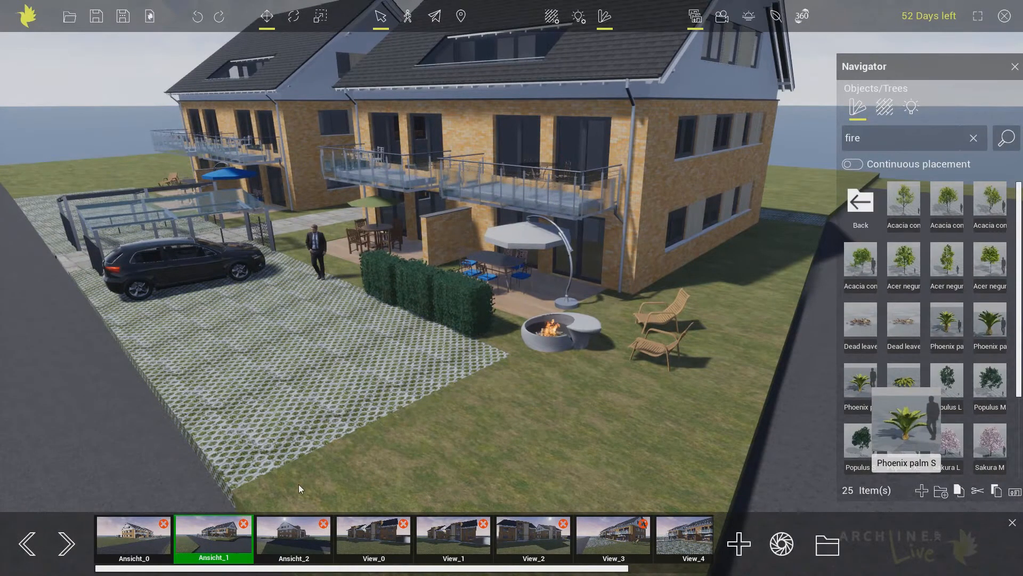
{"action": "left_click_drag", "start_coordinate": [299, 484], "coordinate": [299, 483]}
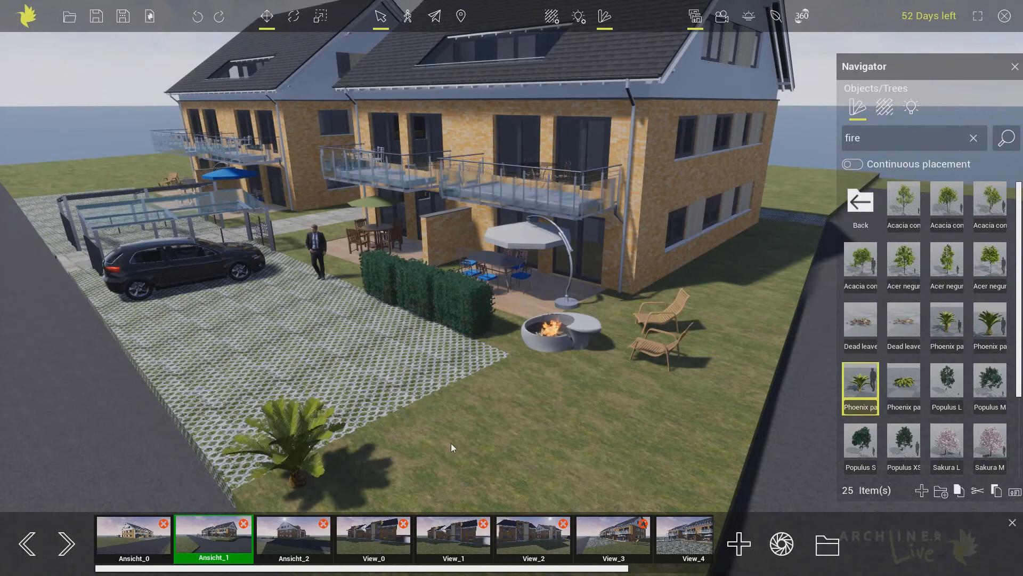
Plant a Sakura M tree on the lawn behind the wooden loungers and an Acacia confusa S at the lawn's street corner
{"action": "middle_click_drag", "start_coordinate": [451, 444], "coordinate": [469, 409]}
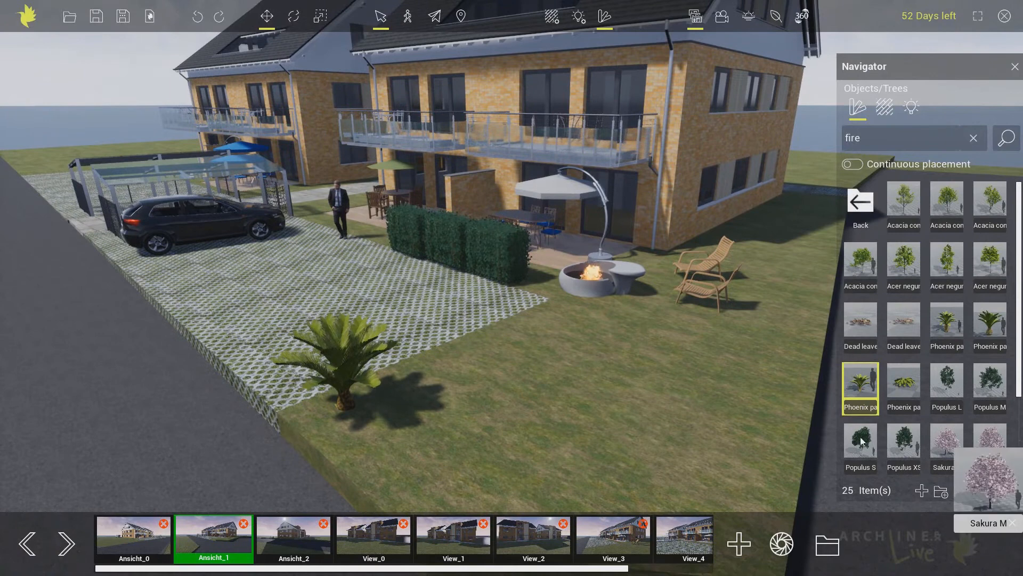
{"action": "left_click", "coordinate": [806, 282]}
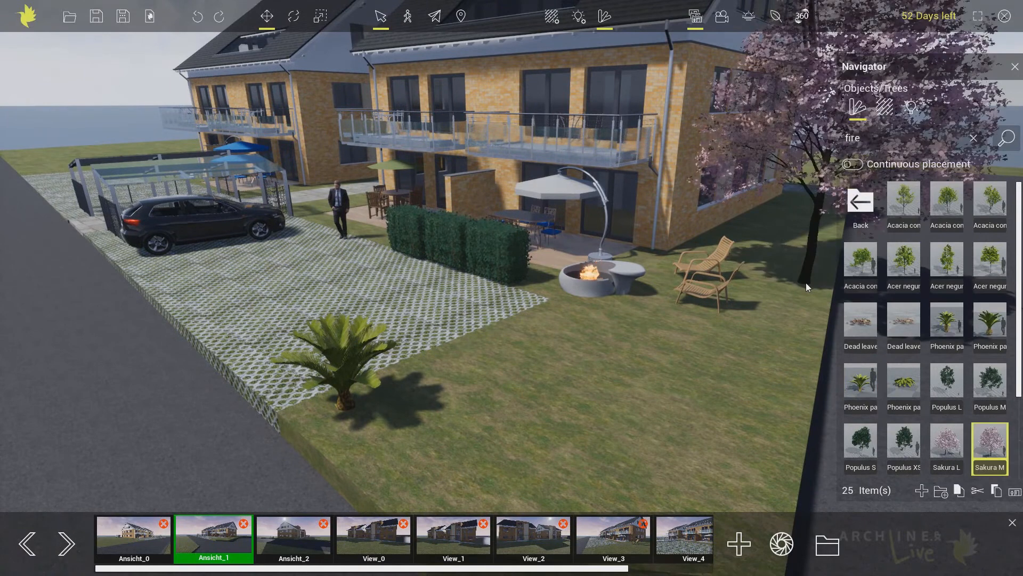
{"action": "scroll", "coordinate": [786, 287], "scroll_direction": "down", "scroll_amount": 3}
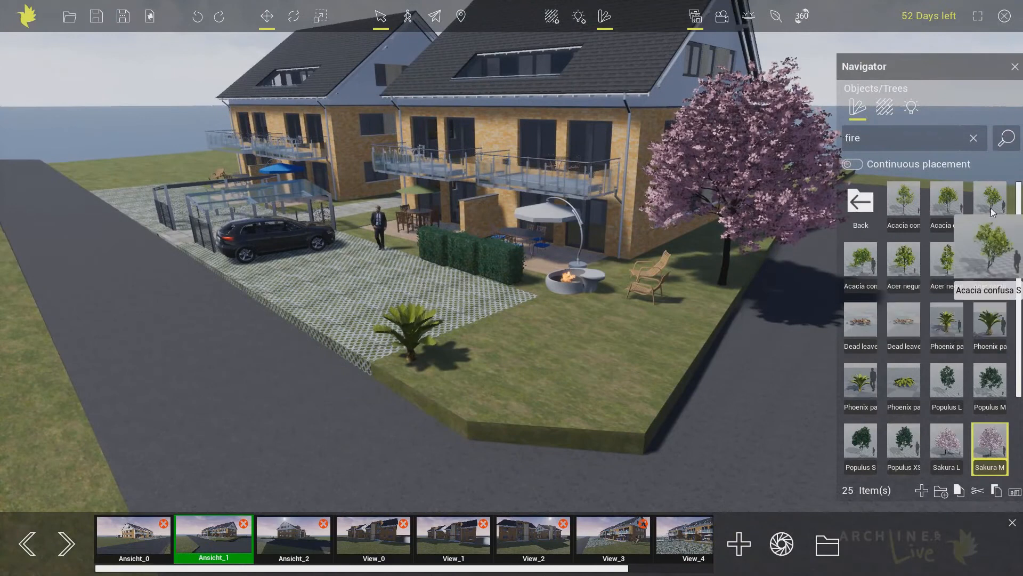
{"action": "left_click_drag", "start_coordinate": [561, 393], "coordinate": [594, 404]}
Plant an Acer tree and a Populus M tree on the grass beside the far house, beyond the end of the grid paving
{"action": "scroll", "coordinate": [612, 346], "scroll_direction": "up", "scroll_amount": 5}
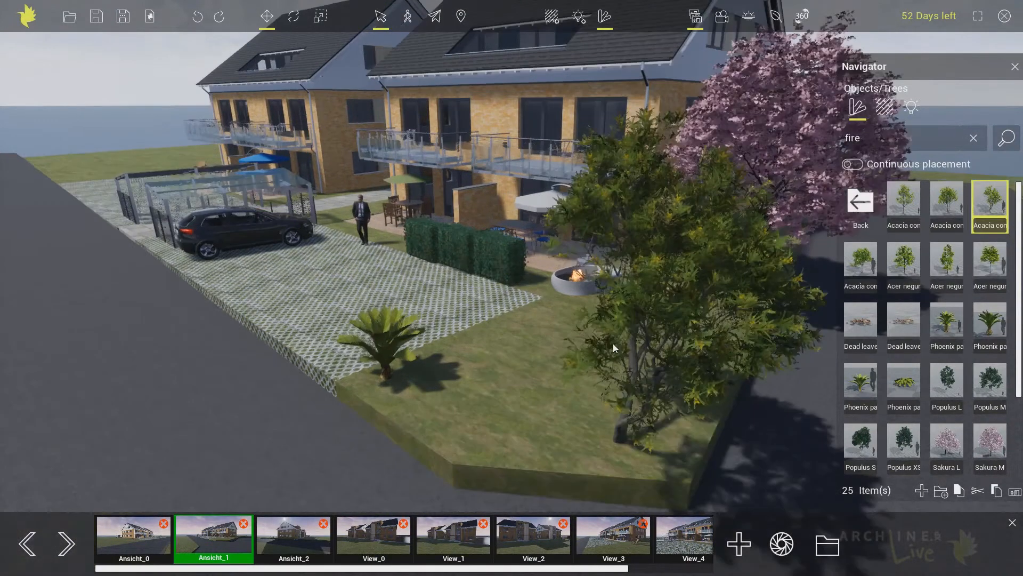
{"action": "right_click_drag", "start_coordinate": [624, 314], "coordinate": [631, 330]}
{"action": "right_click_drag", "start_coordinate": [564, 344], "coordinate": [689, 327]}
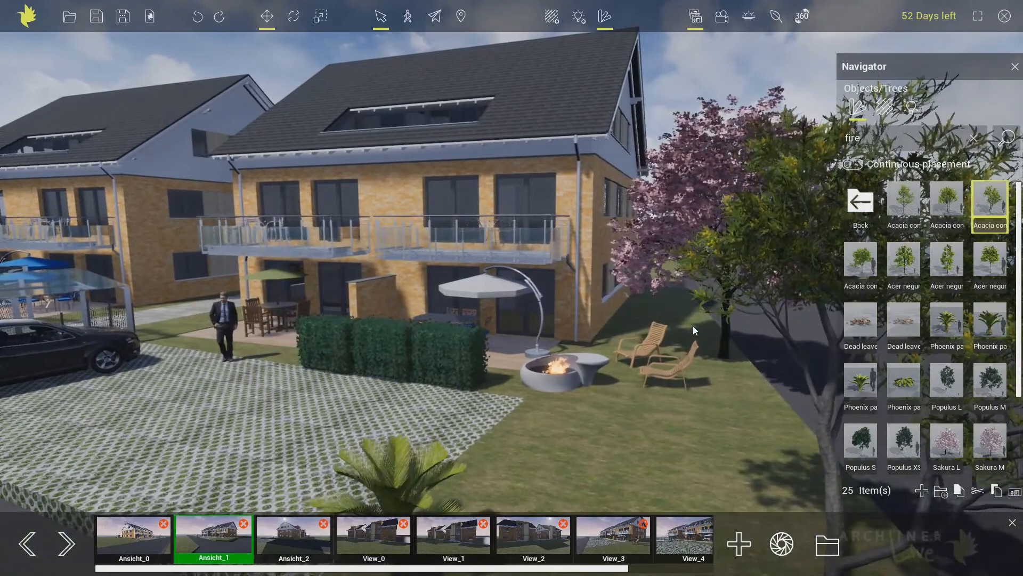
{"action": "right_click_drag", "start_coordinate": [456, 350], "coordinate": [663, 362]}
{"action": "right_click_drag", "start_coordinate": [459, 356], "coordinate": [491, 365]}
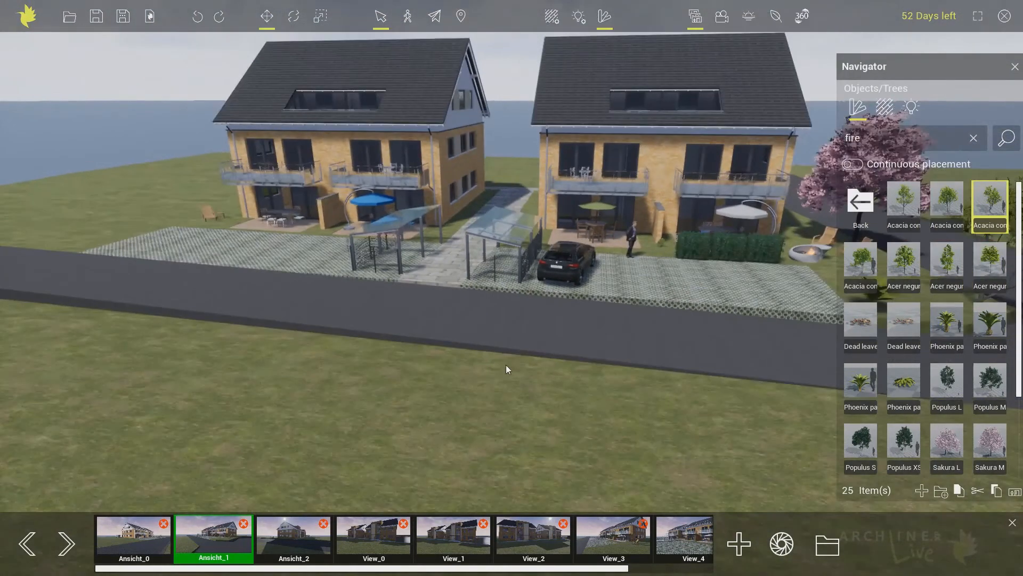
{"action": "mouse_move", "coordinate": [936, 206]}
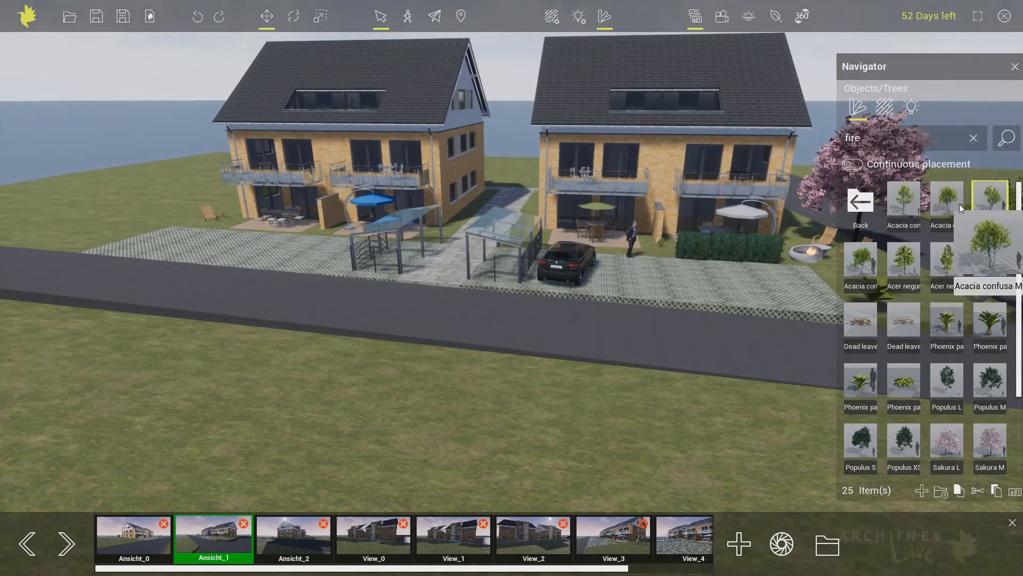
{"action": "mouse_move", "coordinate": [945, 265]}
{"action": "left_click_drag", "start_coordinate": [941, 269], "coordinate": [149, 223]}
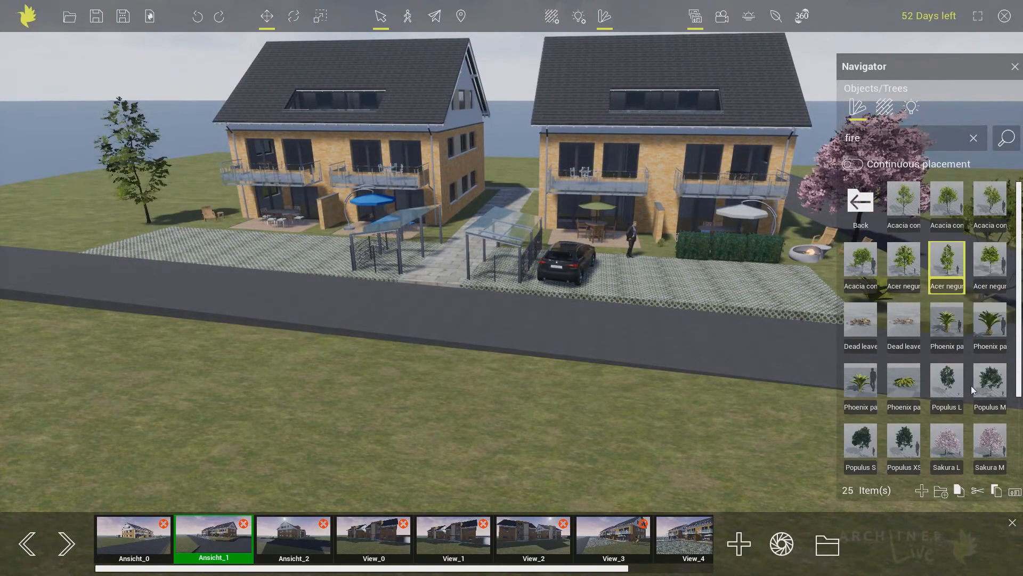
{"action": "mouse_move", "coordinate": [987, 386]}
{"action": "left_click_drag", "start_coordinate": [102, 238], "coordinate": [62, 228]}
{"action": "middle_click_drag", "start_coordinate": [133, 236], "coordinate": [150, 242]}
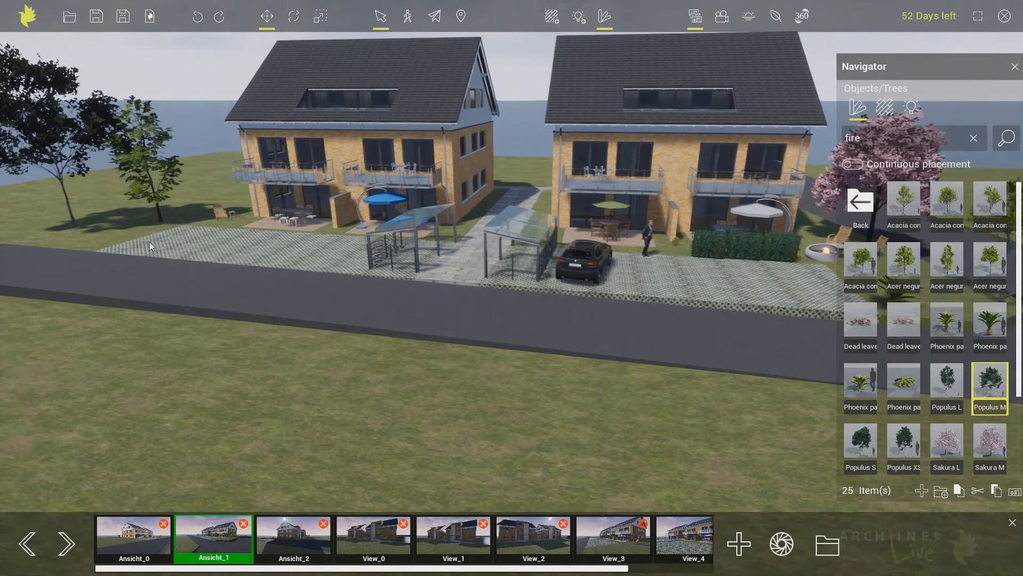
Choose the Trees vegetation brush and paint a row of trees on the grass across the road from the houses
{"action": "scroll", "coordinate": [931, 364], "scroll_direction": "down", "scroll_amount": 1}
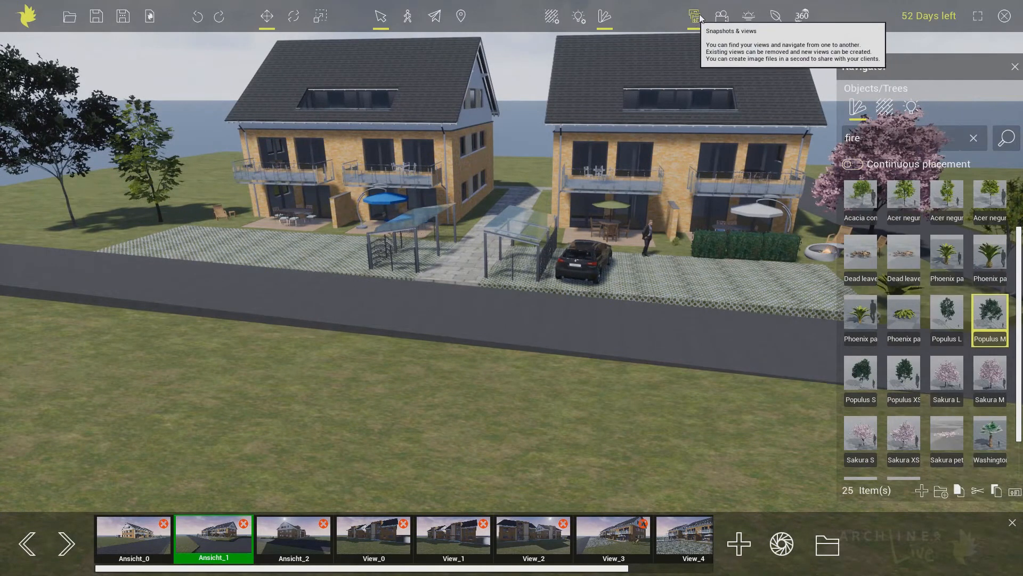
{"action": "left_click", "coordinate": [775, 18]}
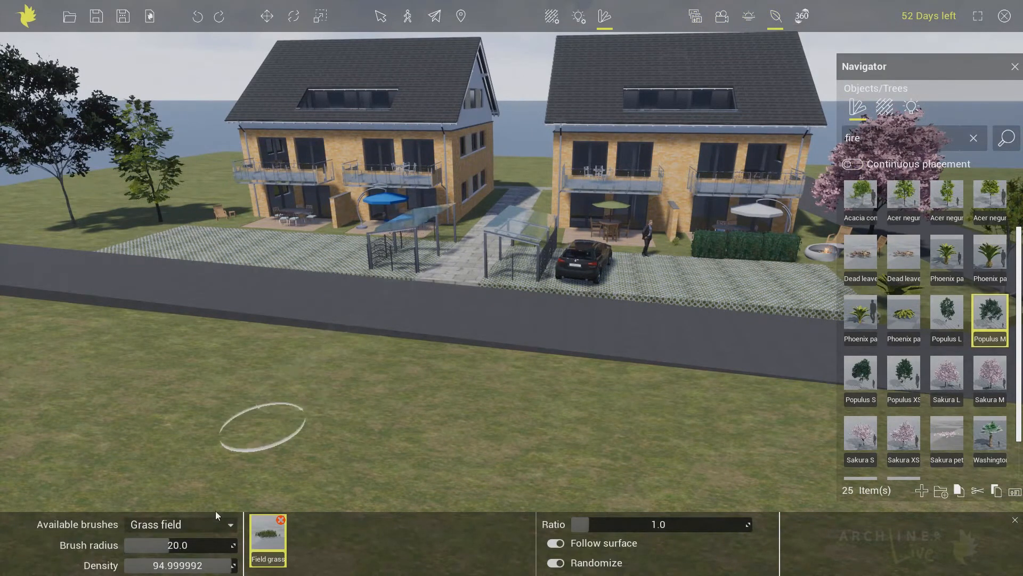
{"action": "left_click", "coordinate": [220, 523]}
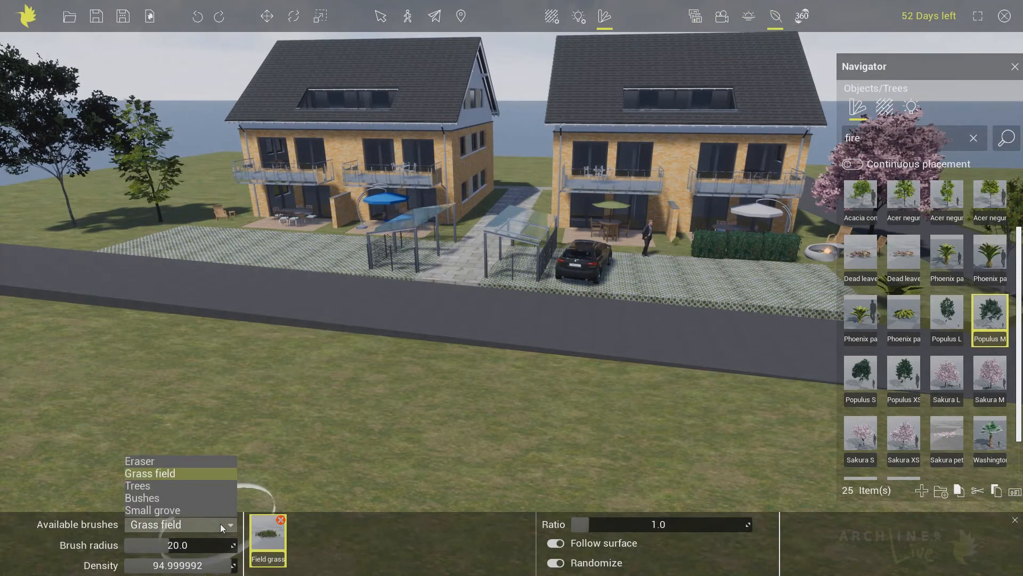
{"action": "left_click", "coordinate": [151, 488]}
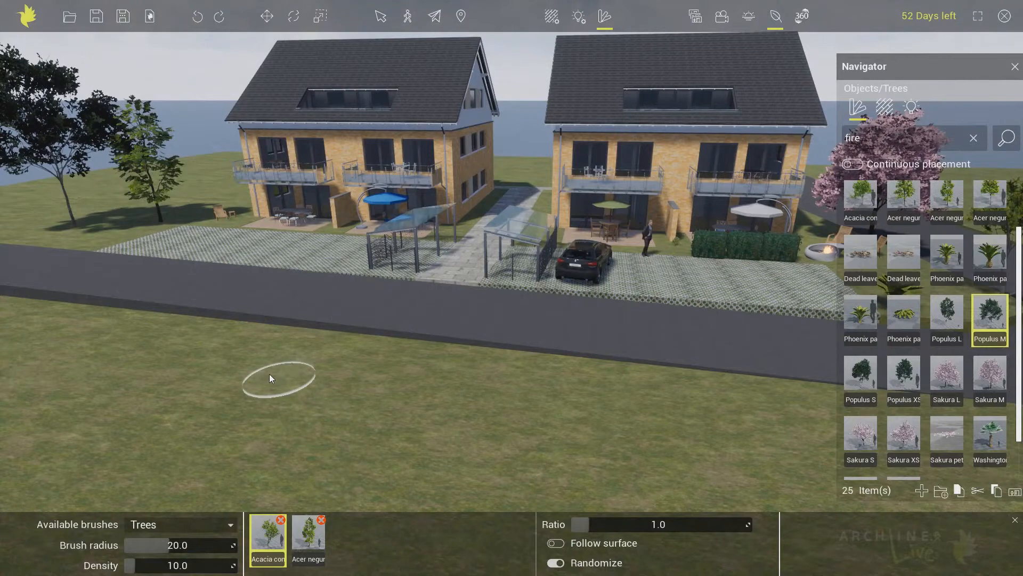
{"action": "right_click_drag", "start_coordinate": [269, 373], "coordinate": [239, 359]}
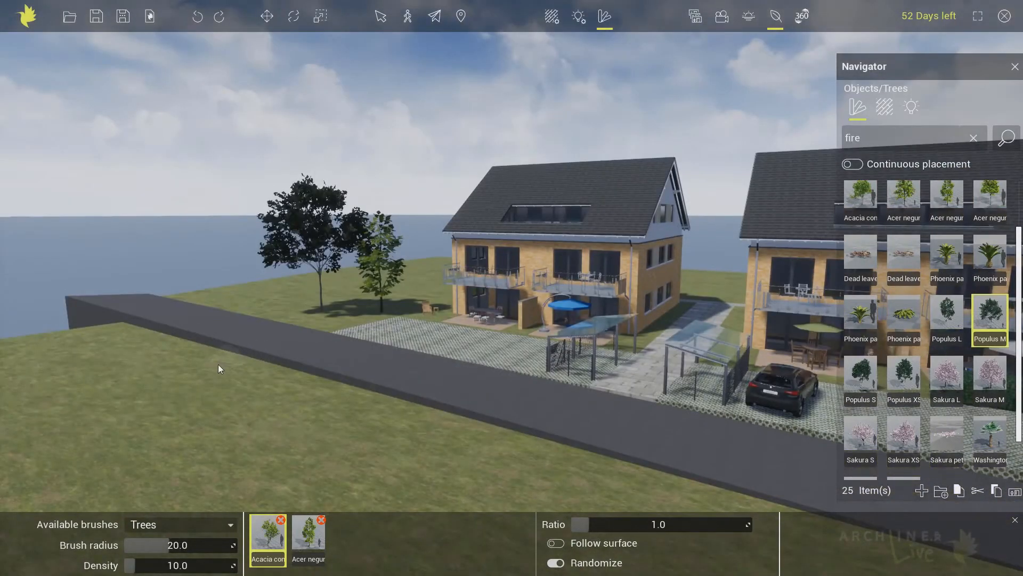
{"action": "mouse_move", "coordinate": [209, 370]}
{"action": "left_mouse_down"}
{"action": "mouse_move", "coordinate": [280, 410]}
{"action": "mouse_move", "coordinate": [493, 481]}
{"action": "left_mouse_up"}
Paint more trees on the field beyond the side road and on the grass corner opposite the junction, and close the vegetation brush
{"action": "right_click_drag", "start_coordinate": [530, 478], "coordinate": [587, 479]}
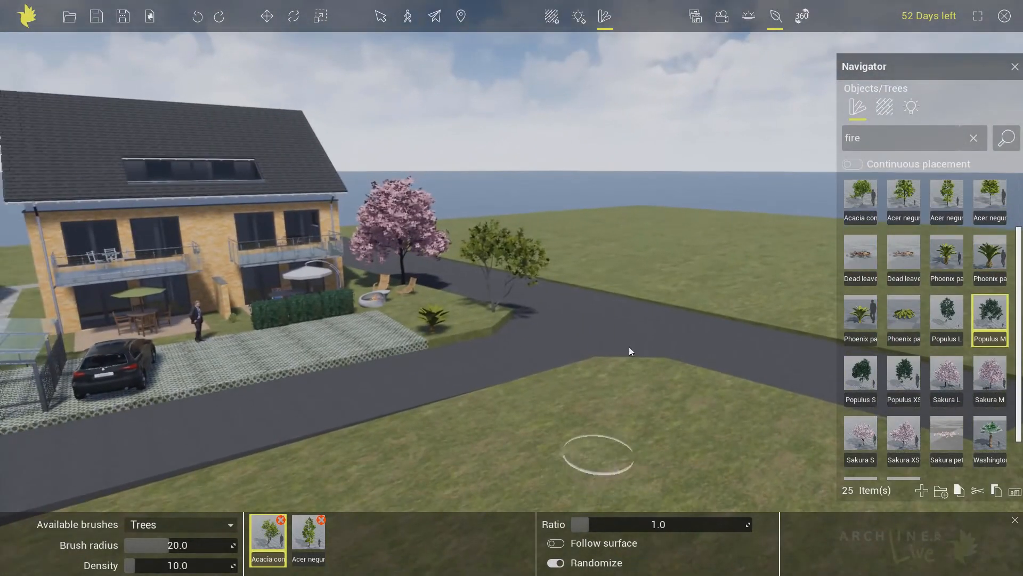
{"action": "mouse_move", "coordinate": [554, 241]}
{"action": "left_mouse_down"}
{"action": "mouse_move", "coordinate": [625, 229]}
{"action": "mouse_move", "coordinate": [702, 245]}
{"action": "left_mouse_up"}
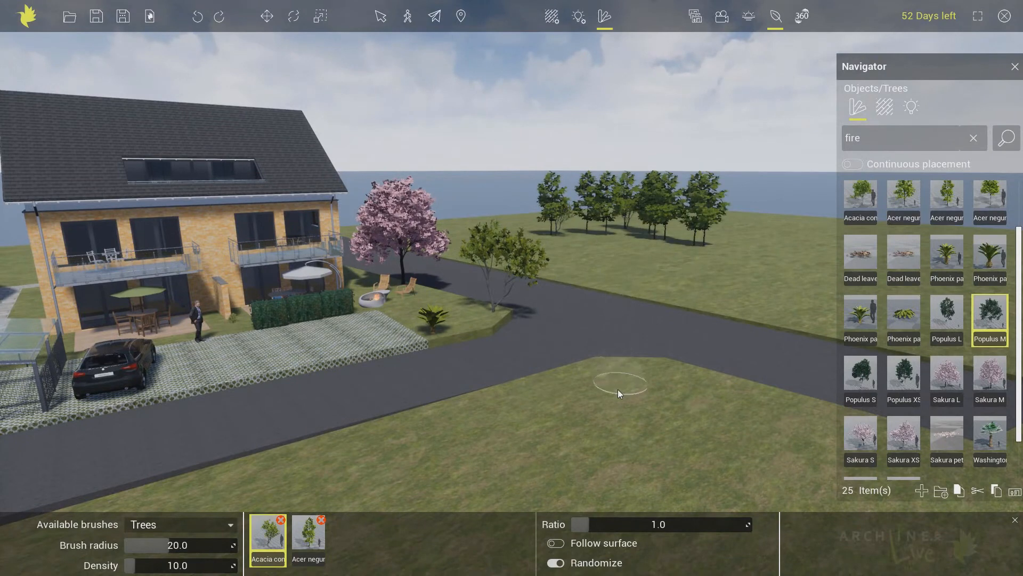
{"action": "left_click_drag", "start_coordinate": [618, 393], "coordinate": [438, 471]}
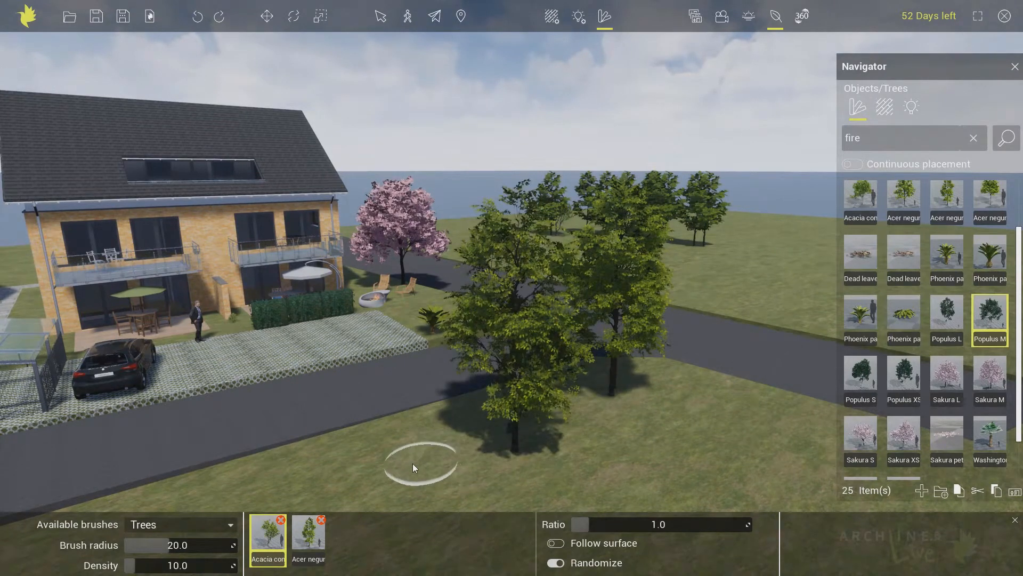
{"action": "right_click_drag", "start_coordinate": [412, 464], "coordinate": [386, 464]}
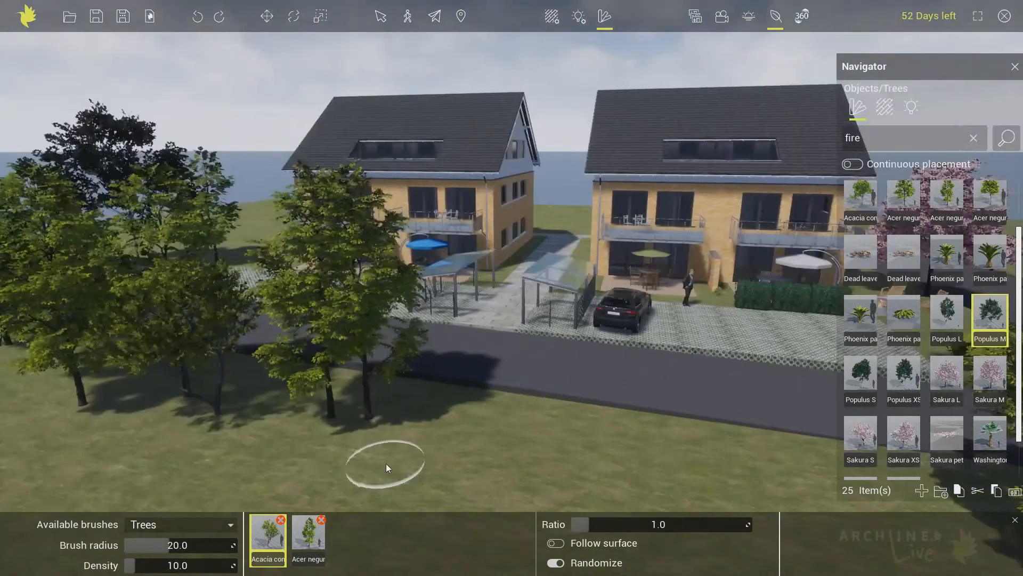
{"action": "left_click", "coordinate": [775, 26]}
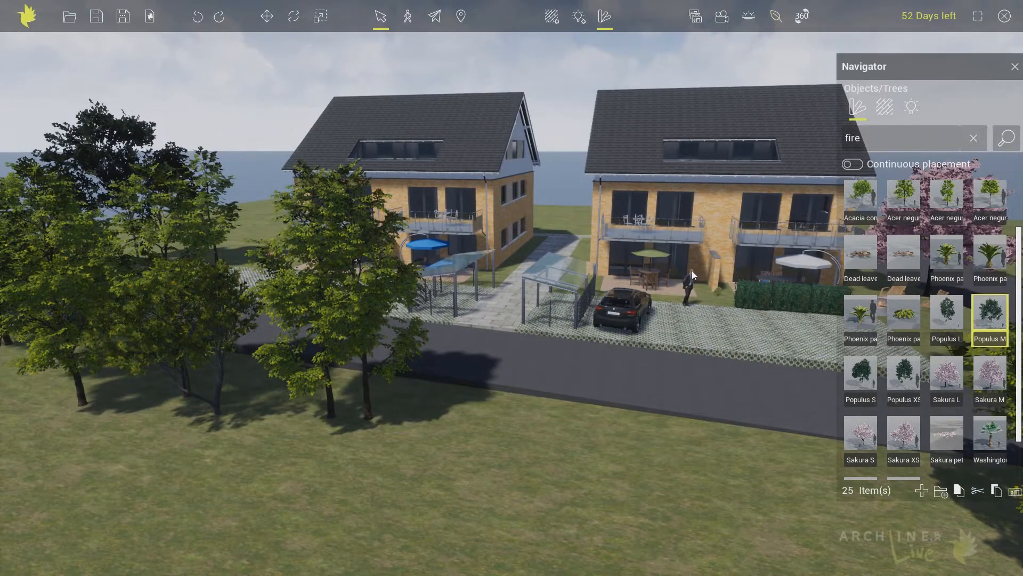
Show the planted site in the Ansicht_1 view, move closer to the paved forecourt and open the Import category of the objects
{"action": "scroll", "coordinate": [692, 273], "scroll_direction": "up", "scroll_amount": 3}
{"action": "middle_click_drag", "start_coordinate": [682, 276], "coordinate": [480, 283]}
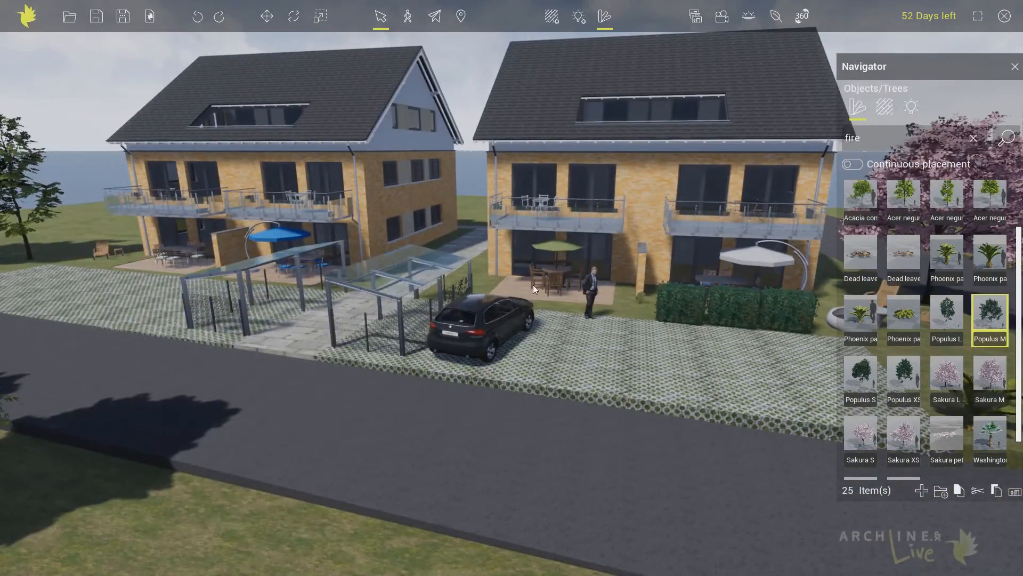
{"action": "right_click_drag", "start_coordinate": [533, 285], "coordinate": [497, 277]}
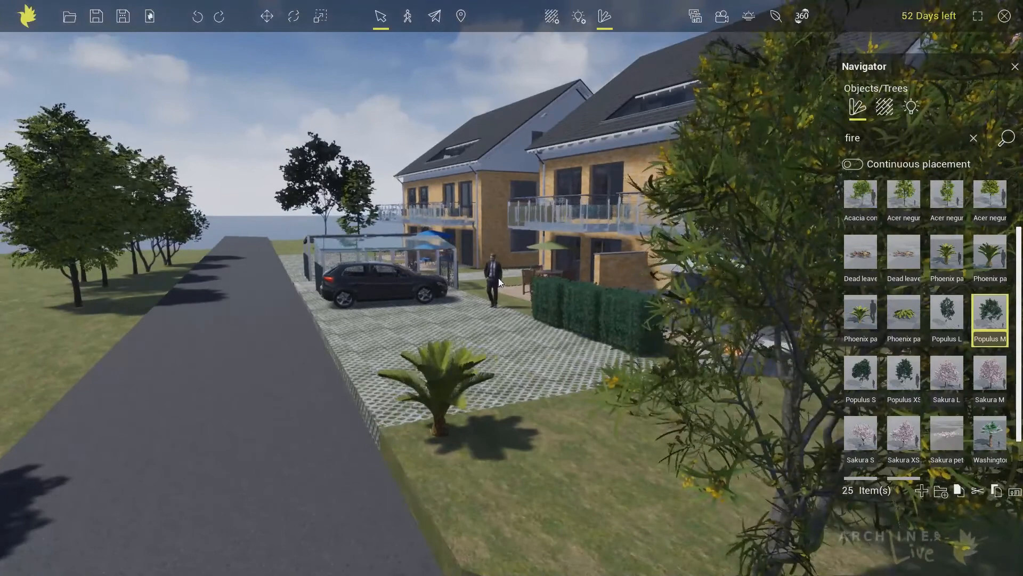
{"action": "left_click", "coordinate": [861, 112]}
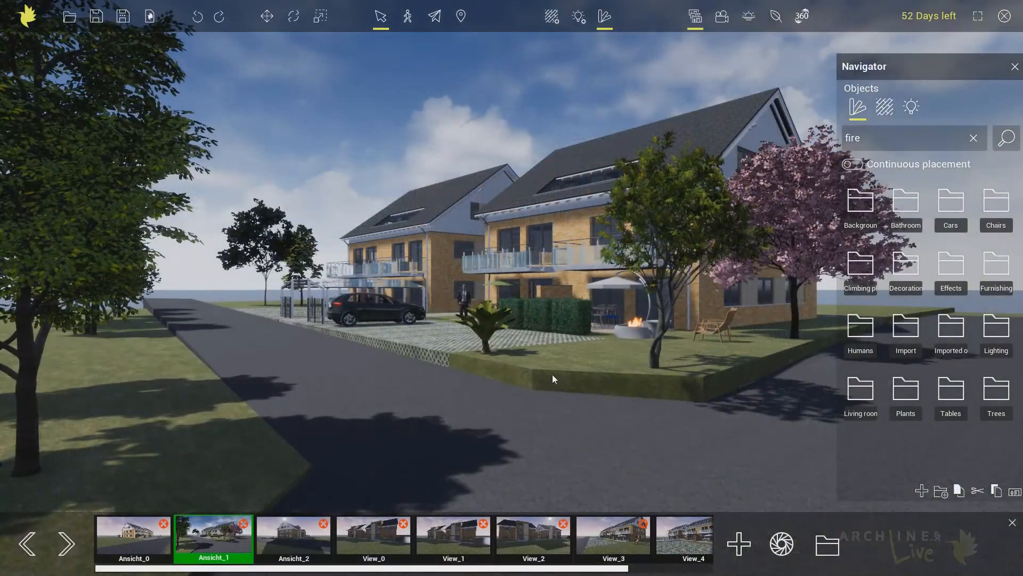
{"action": "scroll", "coordinate": [531, 347], "scroll_direction": "up", "scroll_amount": 2}
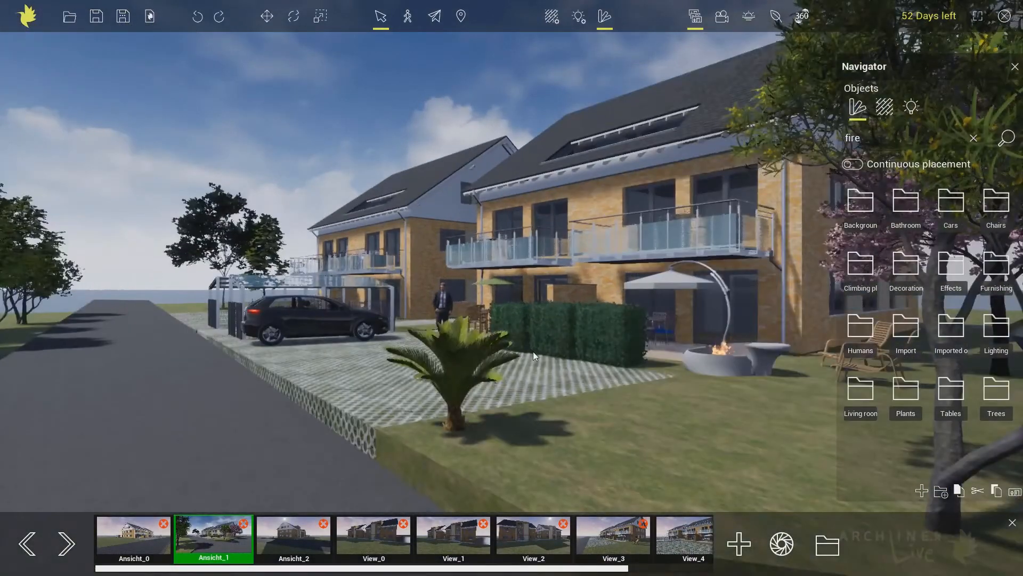
{"action": "scroll", "coordinate": [533, 350], "scroll_direction": "up", "scroll_amount": 3}
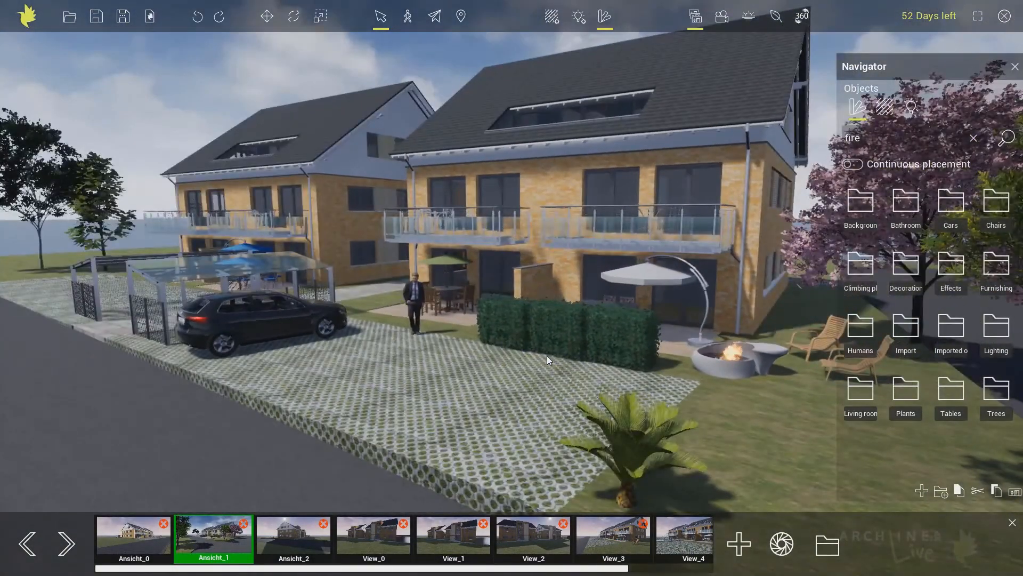
{"action": "left_click", "coordinate": [897, 330]}
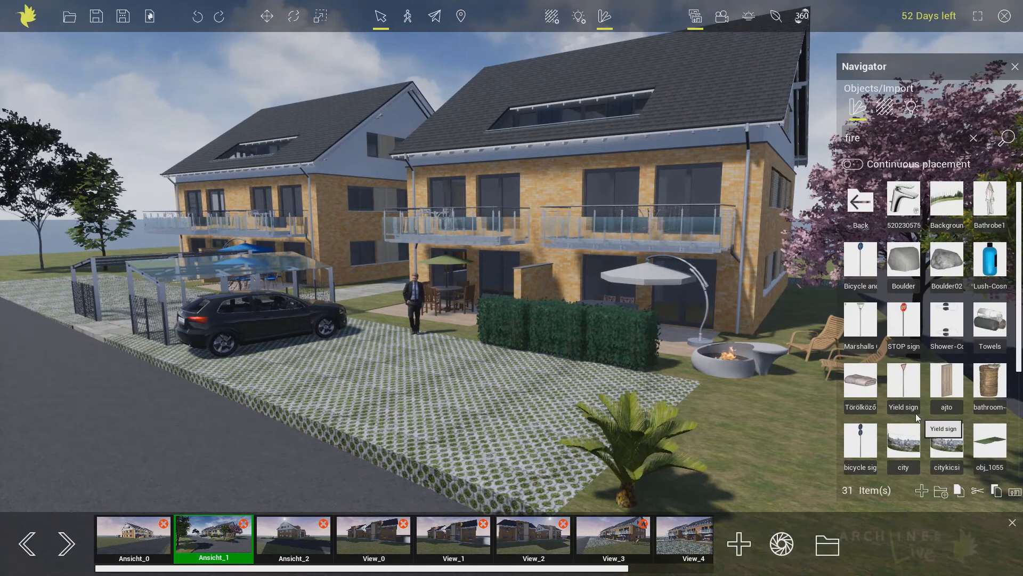
Place the Marshalls Geo lamp post from the imported objects on the lawn next to the palm
{"action": "left_click", "coordinate": [26, 16]}
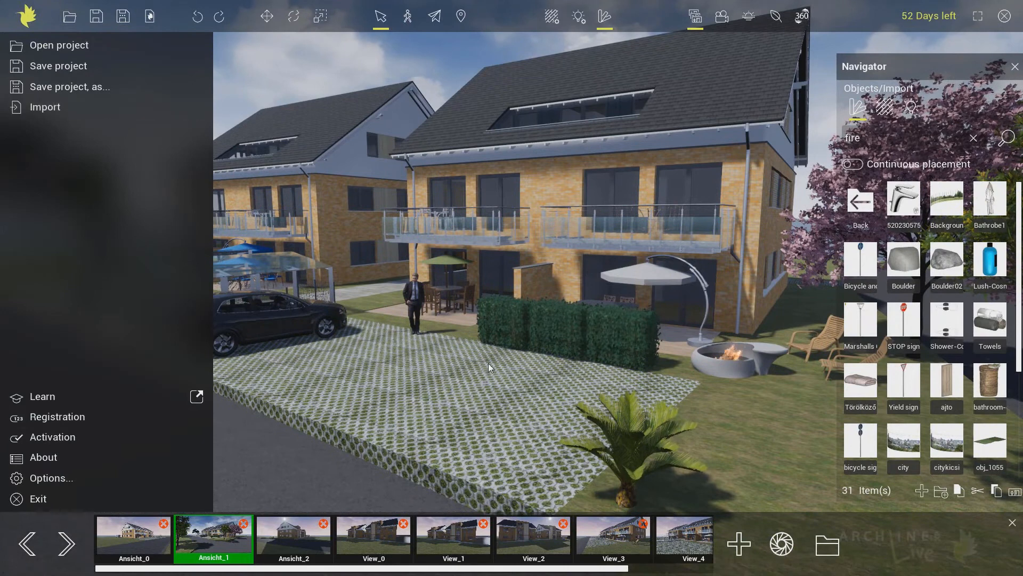
{"action": "left_click", "coordinate": [27, 16]}
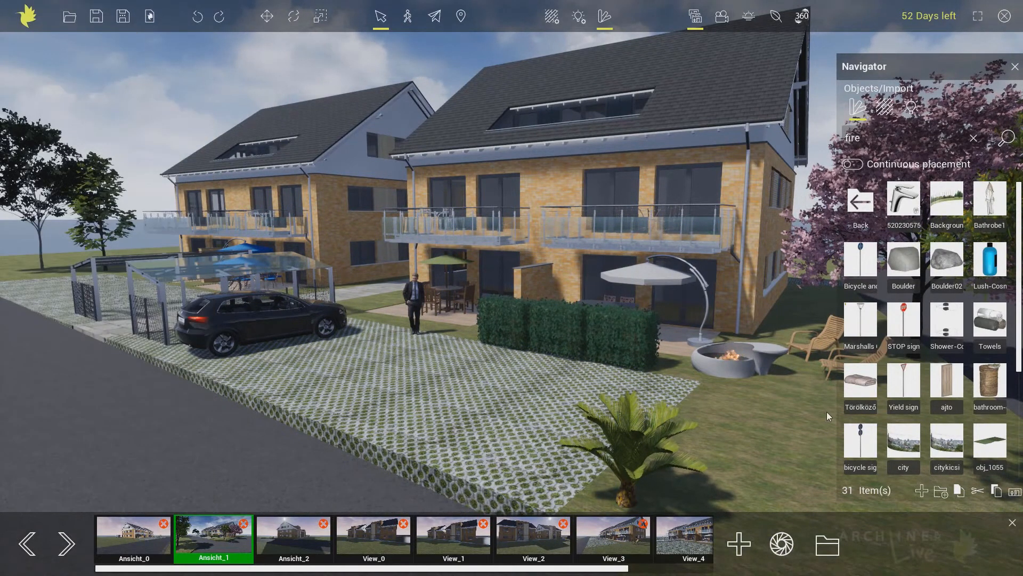
{"action": "mouse_move", "coordinate": [861, 321]}
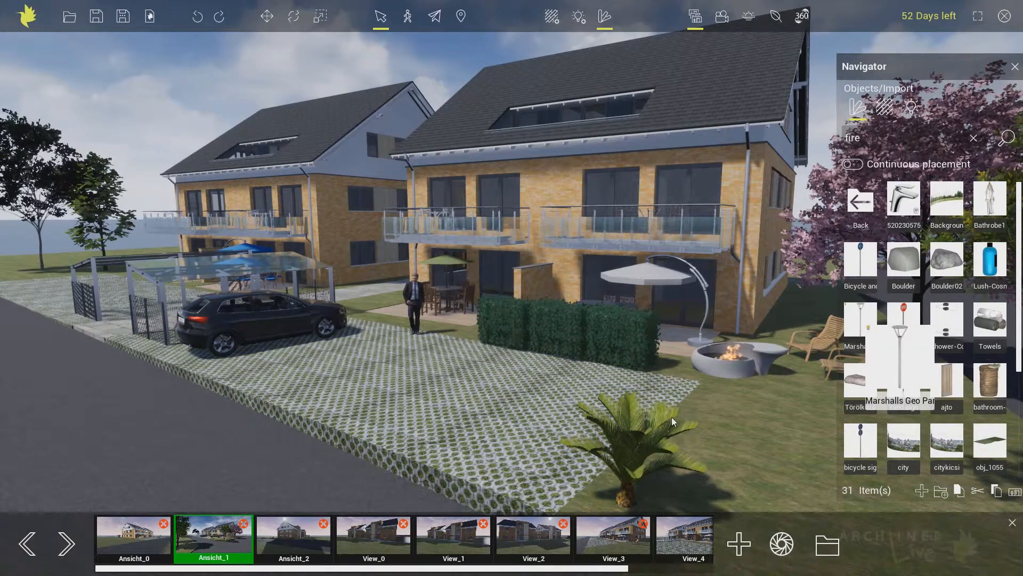
{"action": "left_click_drag", "start_coordinate": [600, 500], "coordinate": [709, 501]}
{"action": "middle_click_drag", "start_coordinate": [695, 430], "coordinate": [681, 433]}
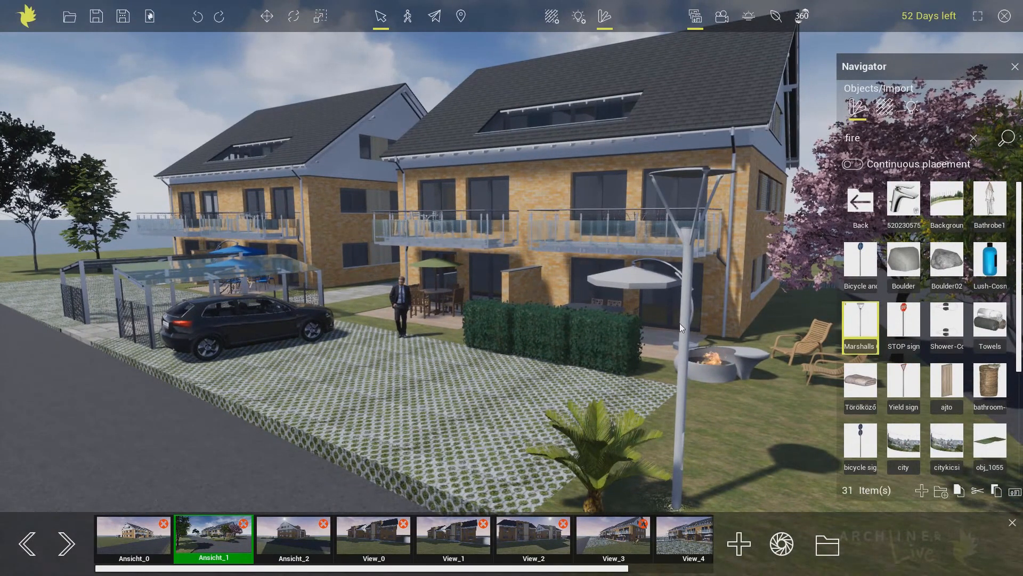
Open the folder of rendered images, view View_3.png, and close both the picture and the folder
{"action": "mouse_move", "coordinate": [952, 201]}
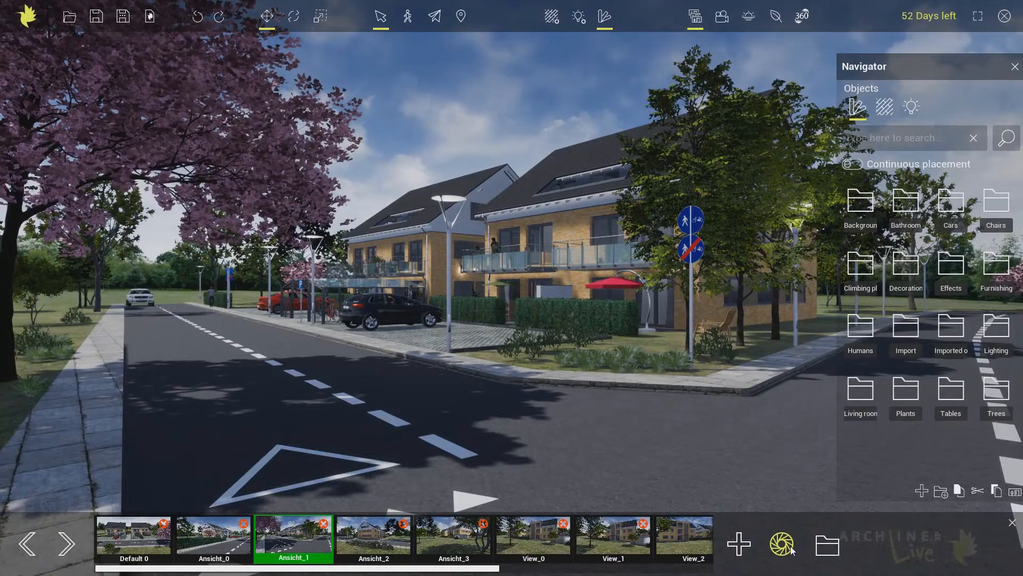
{"action": "left_click", "coordinate": [827, 544]}
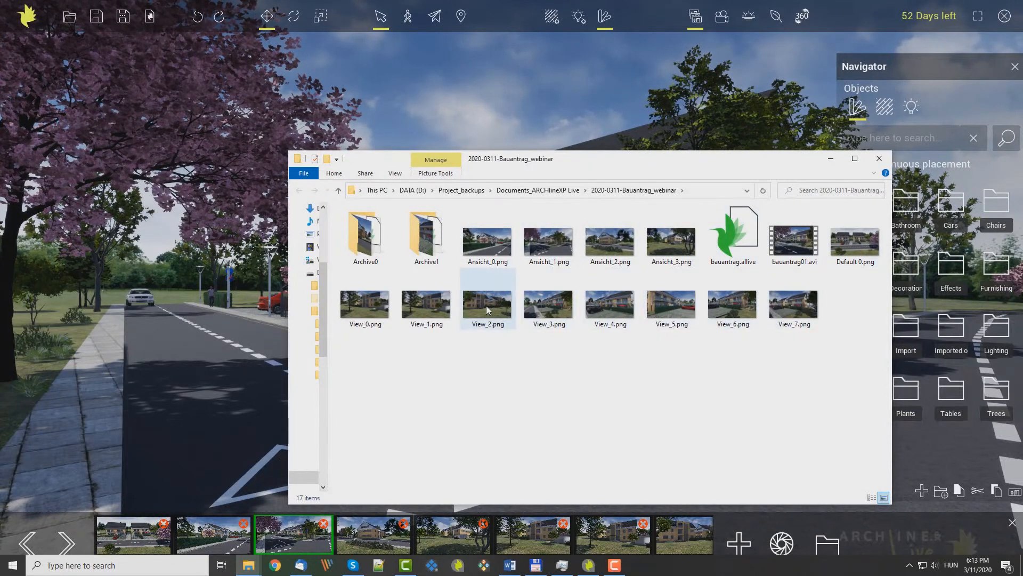
{"action": "double_click", "coordinate": [543, 308]}
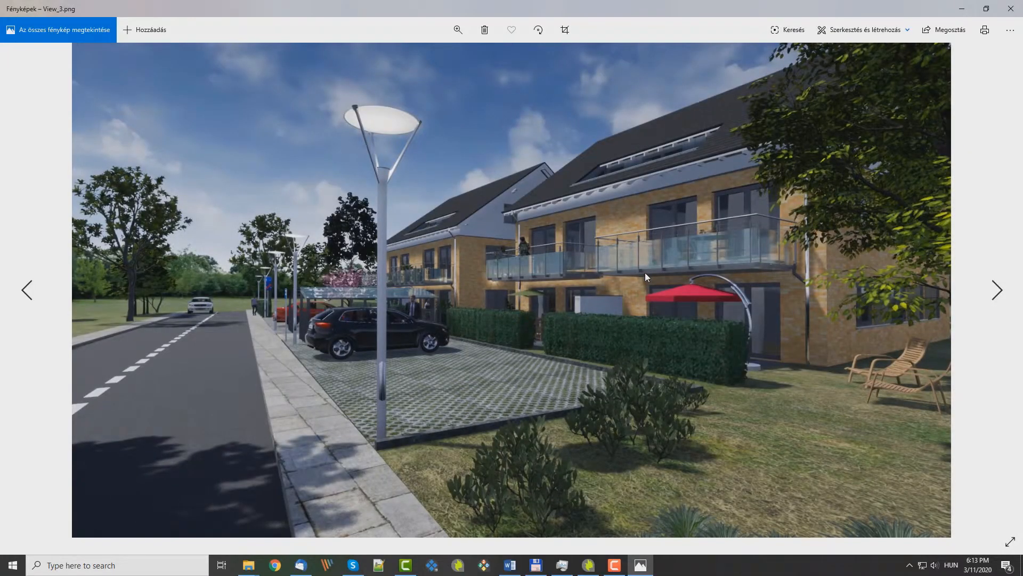
{"action": "left_click", "coordinate": [1011, 9]}
{"action": "left_click", "coordinate": [878, 159]}
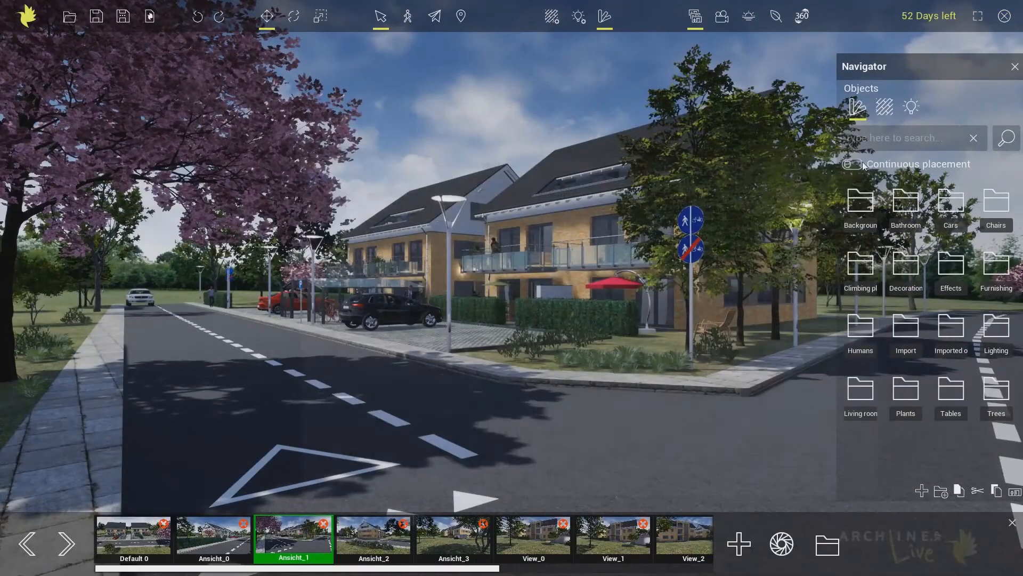
Show the light source properties and check the light sources of the street lamp by the paved forecourt and the balcony behind it
{"action": "scroll", "coordinate": [440, 236], "scroll_direction": "up", "scroll_amount": 3}
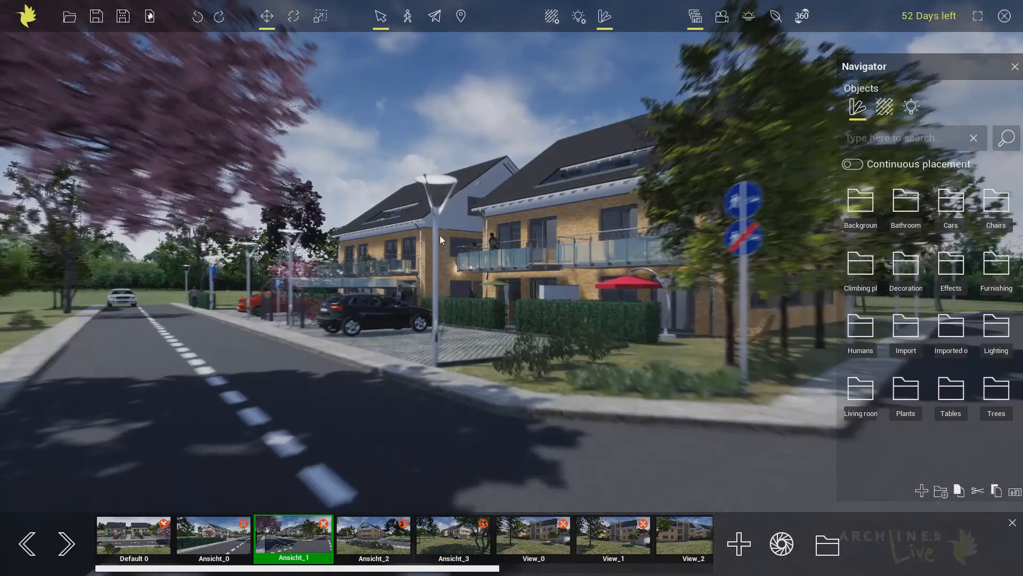
{"action": "middle_click_drag", "start_coordinate": [424, 212], "coordinate": [460, 234]}
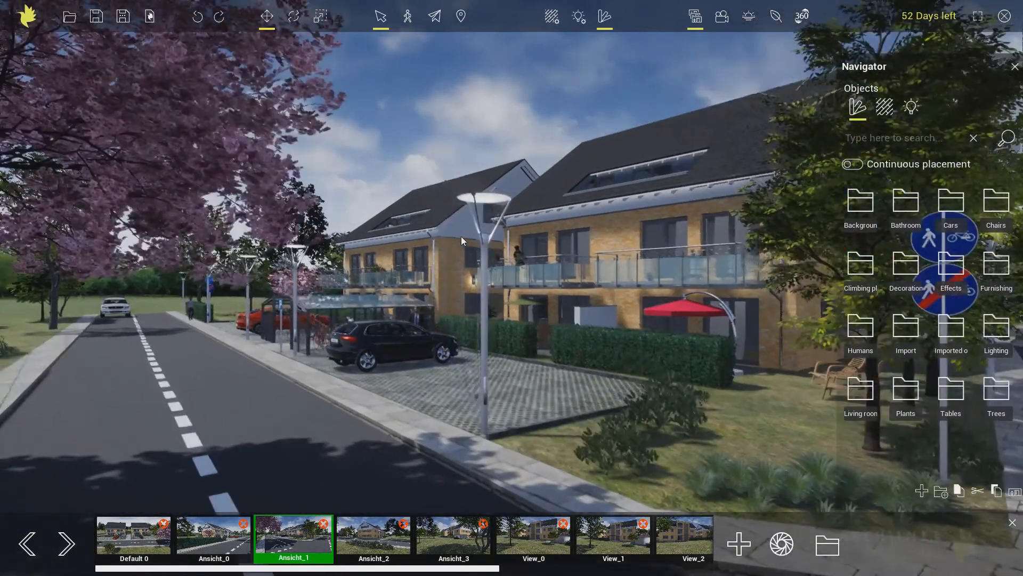
{"action": "scroll", "coordinate": [456, 224], "scroll_direction": "up", "scroll_amount": 3}
{"action": "left_click", "coordinate": [455, 224]}
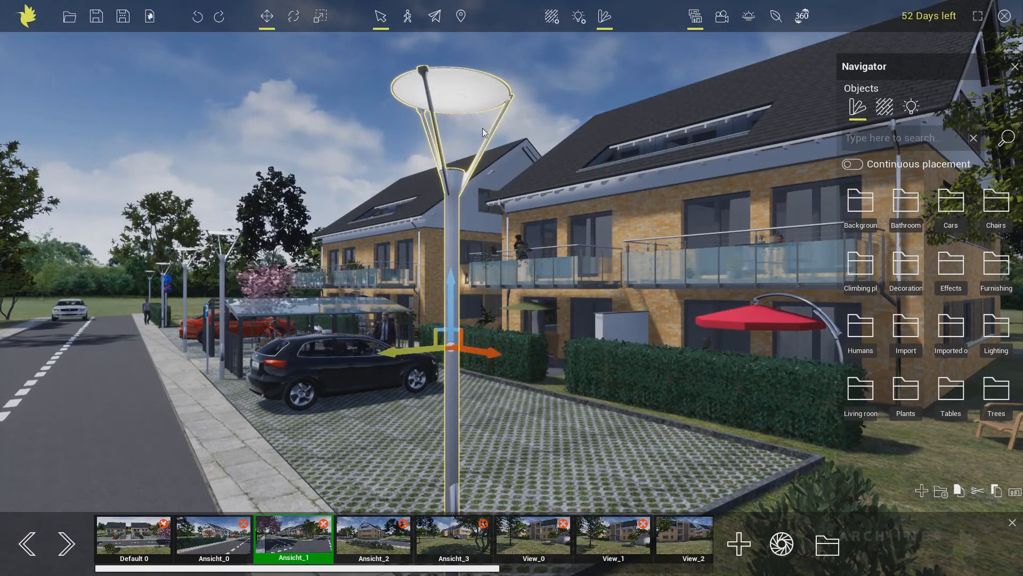
{"action": "left_click", "coordinate": [580, 18]}
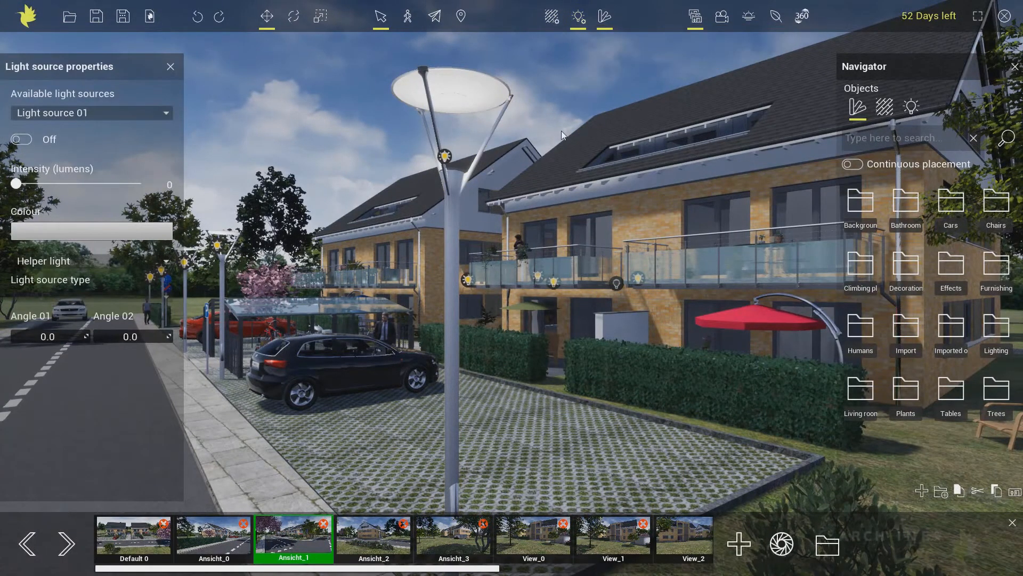
{"action": "left_click", "coordinate": [499, 238]}
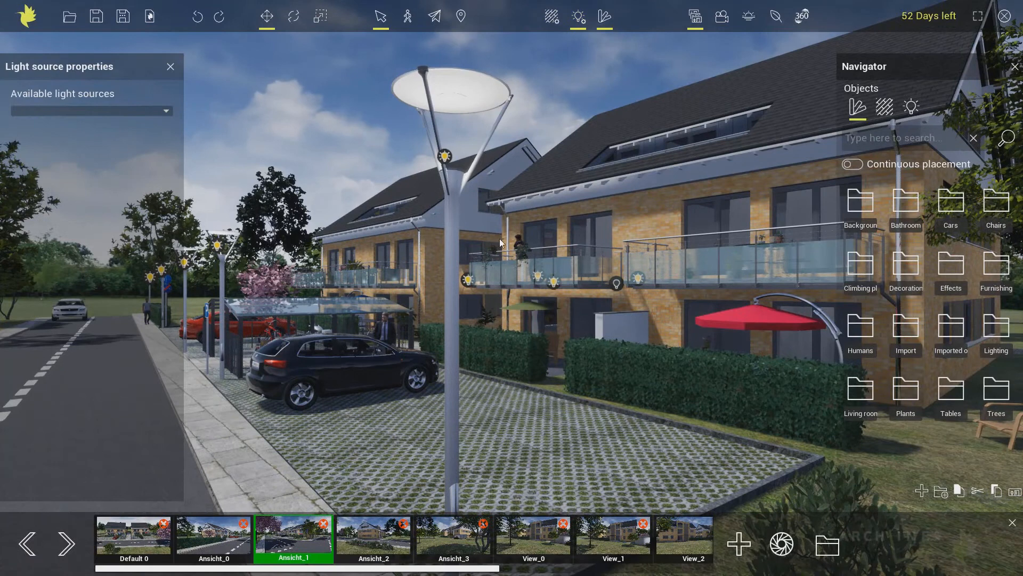
{"action": "left_click", "coordinate": [553, 282]}
{"action": "left_click", "coordinate": [616, 285]}
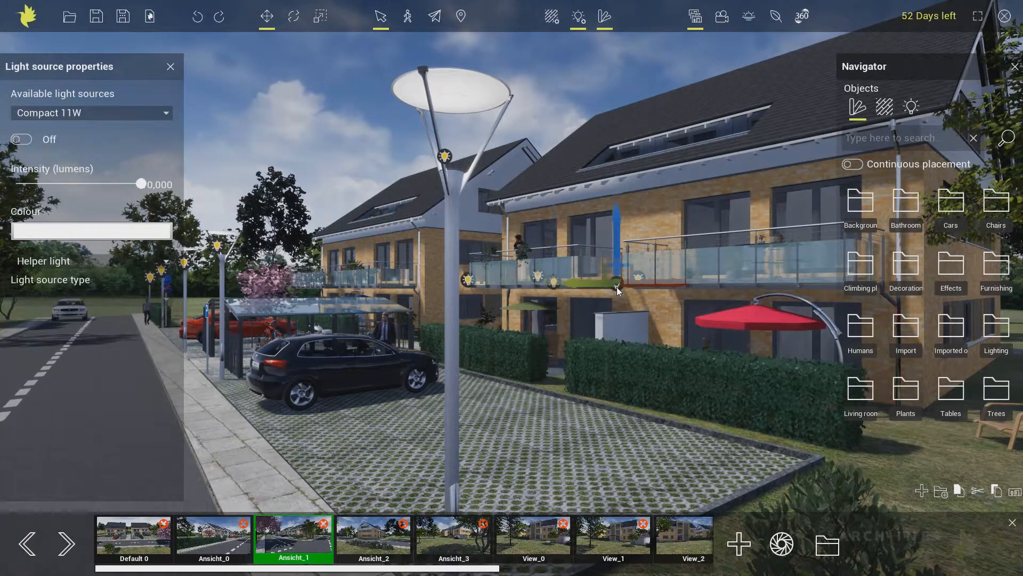
{"action": "left_click", "coordinate": [449, 154]}
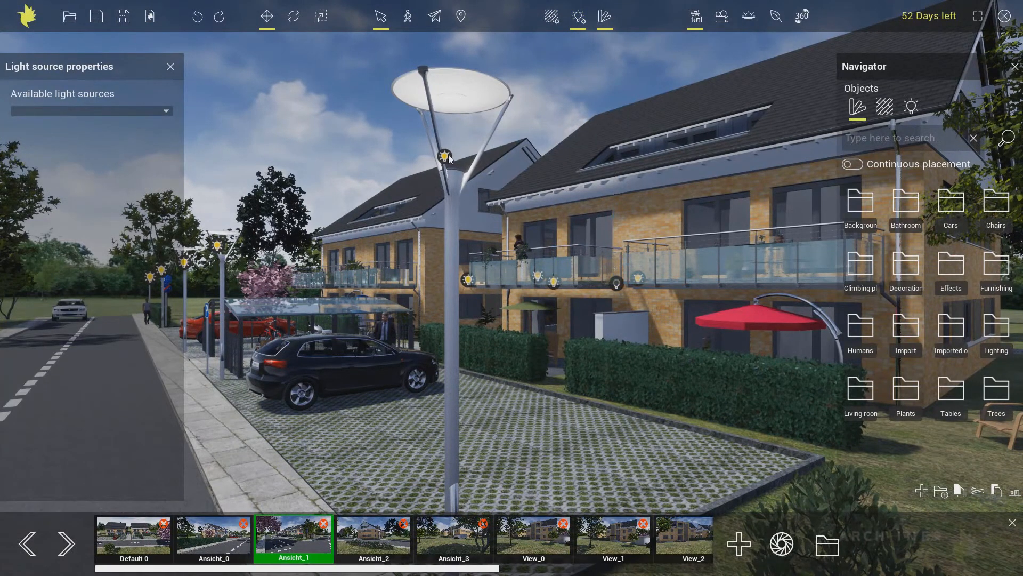
Select the Compact 11W wall lamp on the brick side wall facing the path between the houses and set its intensity to 1,659 lumens
{"action": "middle_click_drag", "start_coordinate": [448, 156], "coordinate": [477, 174]}
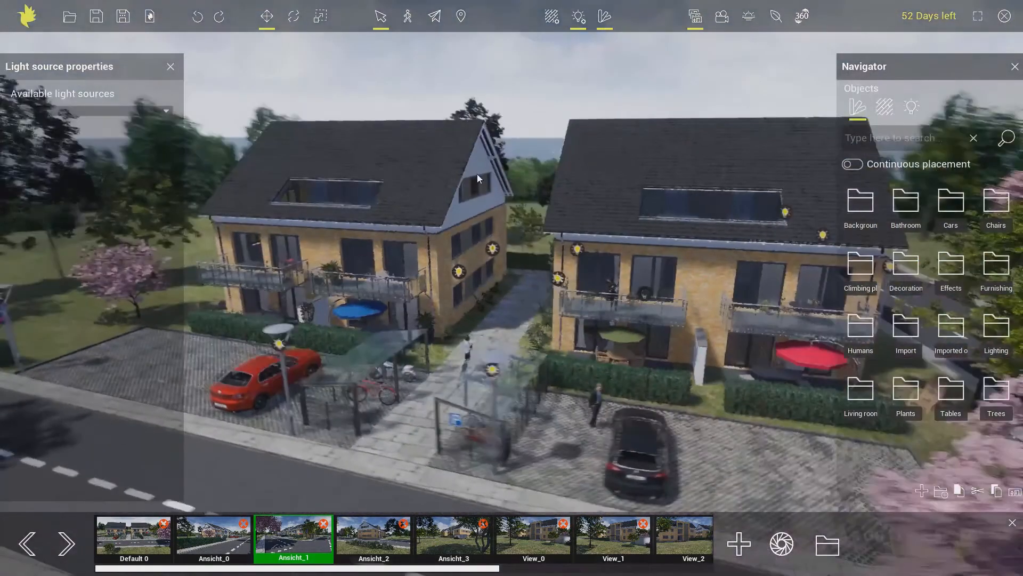
{"action": "scroll", "coordinate": [464, 244], "scroll_direction": "up", "scroll_amount": 5}
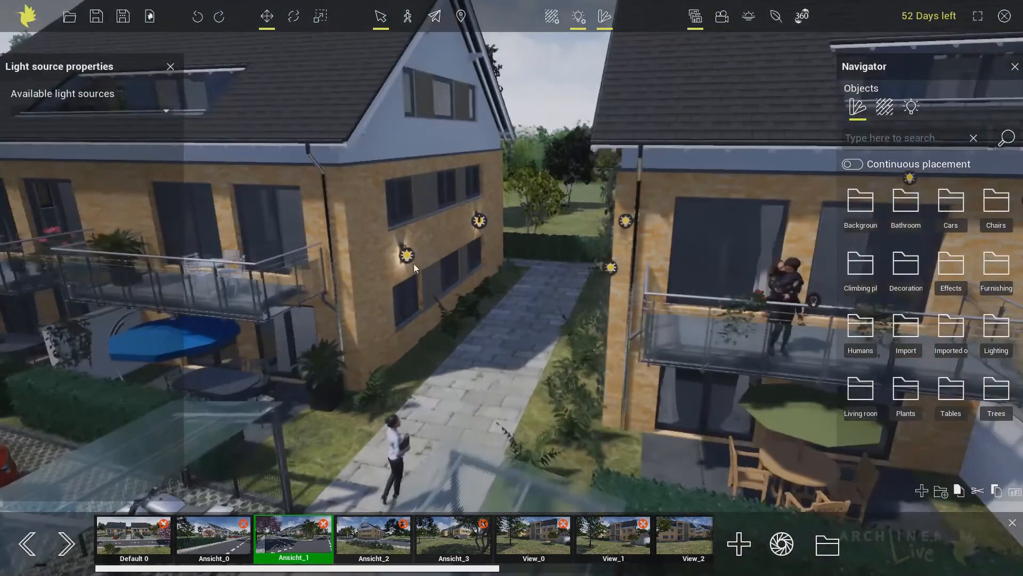
{"action": "left_click", "coordinate": [407, 256]}
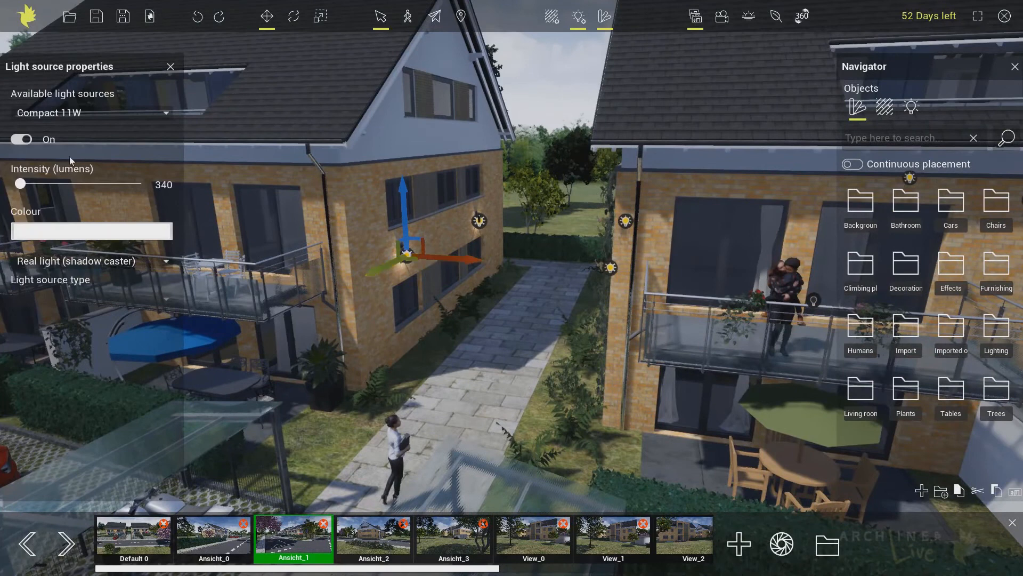
{"action": "left_click", "coordinate": [21, 139]}
{"action": "left_click", "coordinate": [21, 140]}
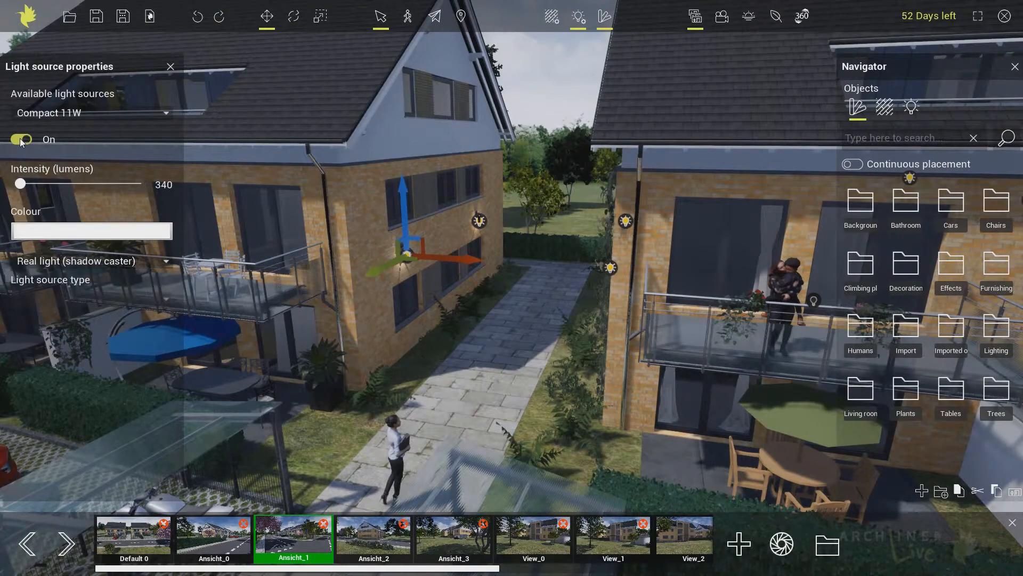
{"action": "mouse_move", "coordinate": [50, 184]}
{"action": "left_mouse_down"}
{"action": "mouse_move", "coordinate": [63, 183]}
{"action": "mouse_move", "coordinate": [36, 187]}
{"action": "left_mouse_up"}
Browse the RAL colour table for the wall lamp's light and leave it without choosing a colour
{"action": "left_click", "coordinate": [59, 231]}
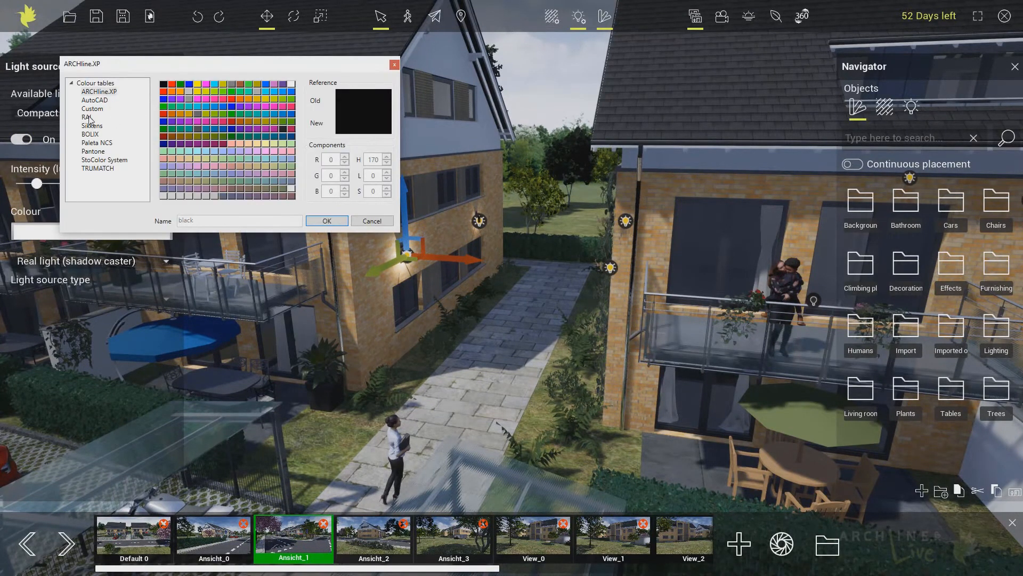
{"action": "left_click", "coordinate": [86, 117]}
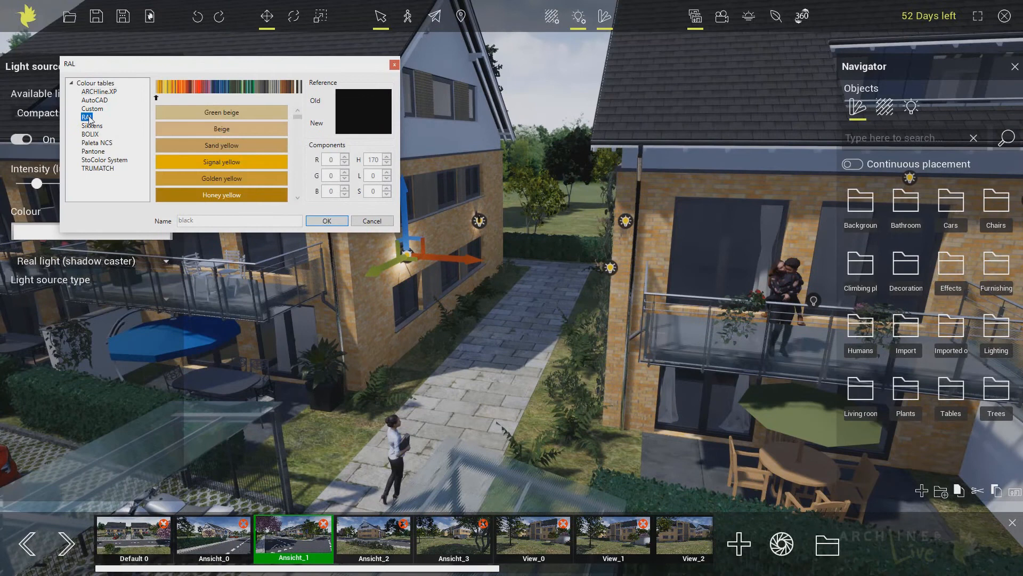
{"action": "left_click", "coordinate": [161, 97]}
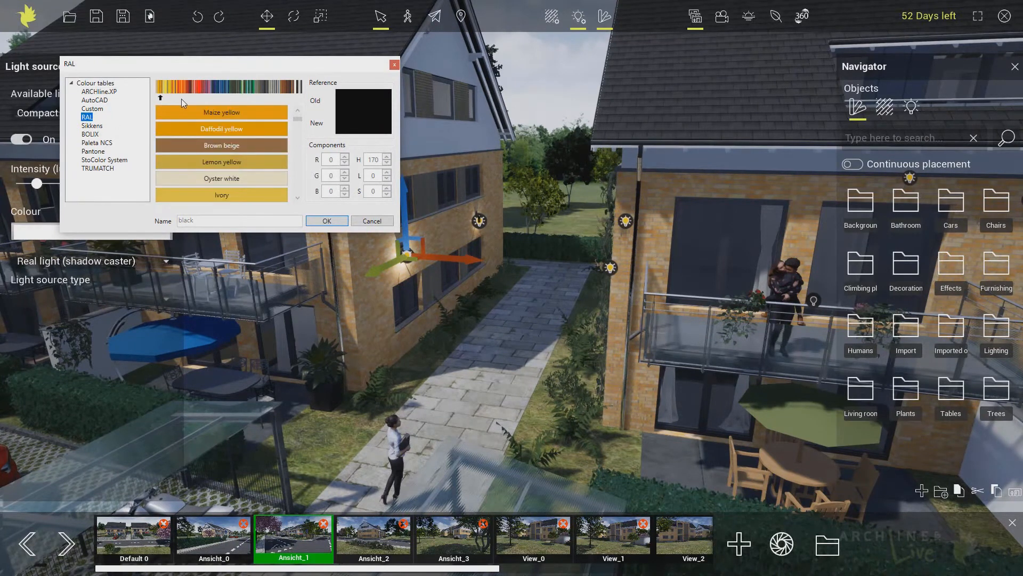
{"action": "left_click", "coordinate": [374, 220]}
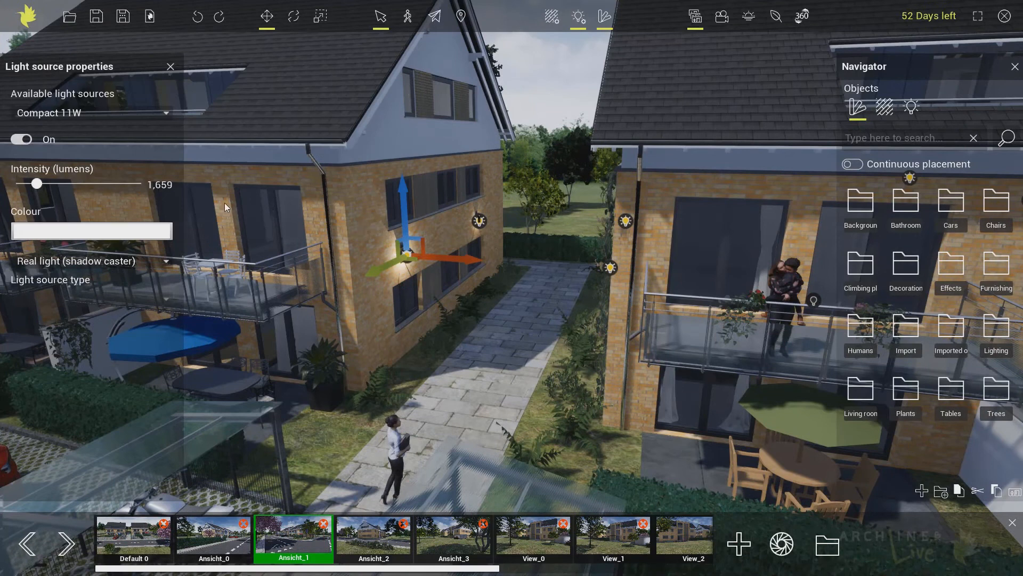
Switch the wall lamp's light to Helper light and back to Real light (shadow caster)
{"action": "left_click", "coordinate": [148, 263]}
{"action": "left_click", "coordinate": [86, 275]}
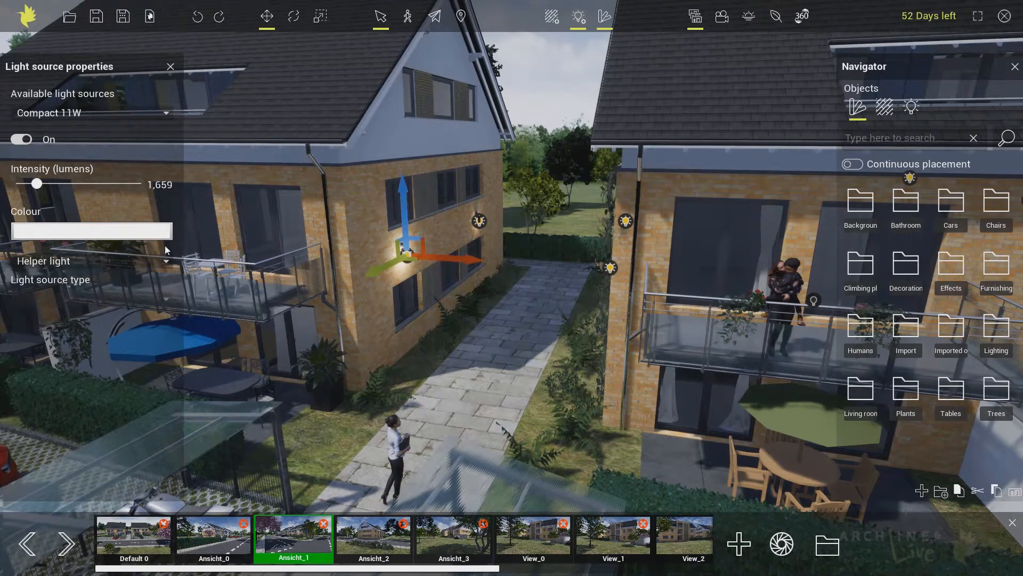
{"action": "left_click", "coordinate": [158, 261]}
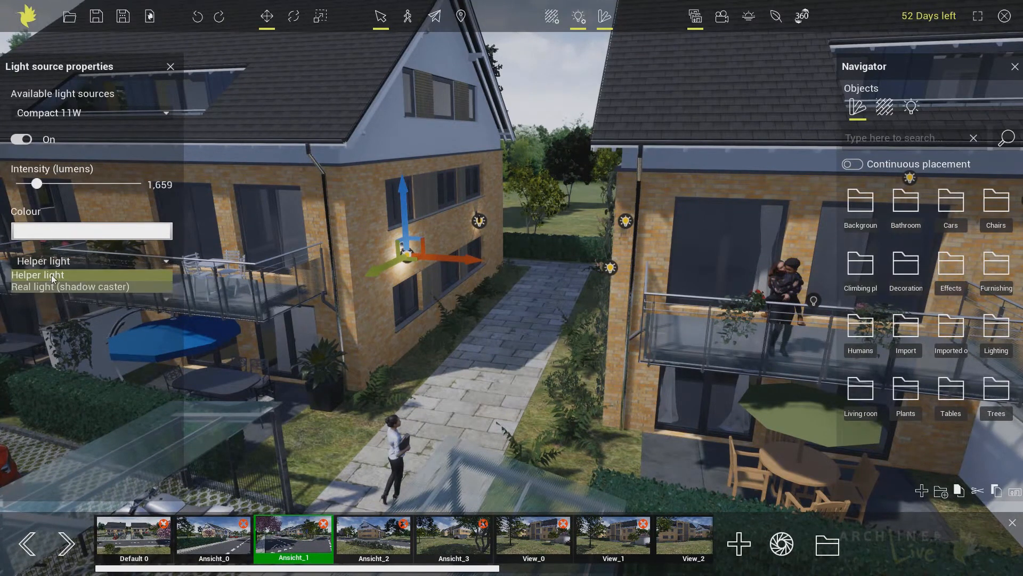
{"action": "left_click", "coordinate": [50, 286]}
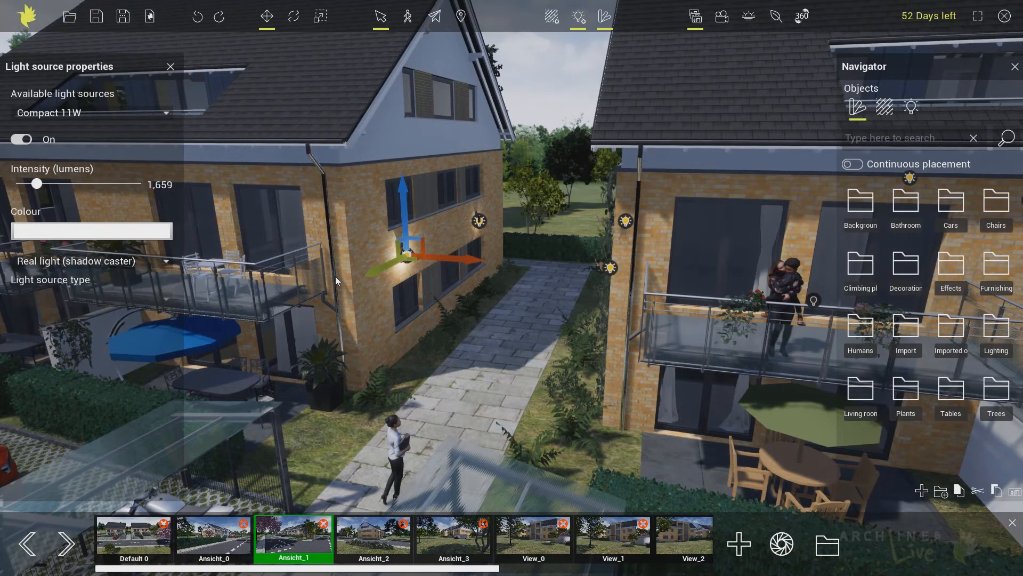
Turn off the wall lamp's light, close its properties and return to the Ansicht_1 view
{"action": "left_click", "coordinate": [21, 140]}
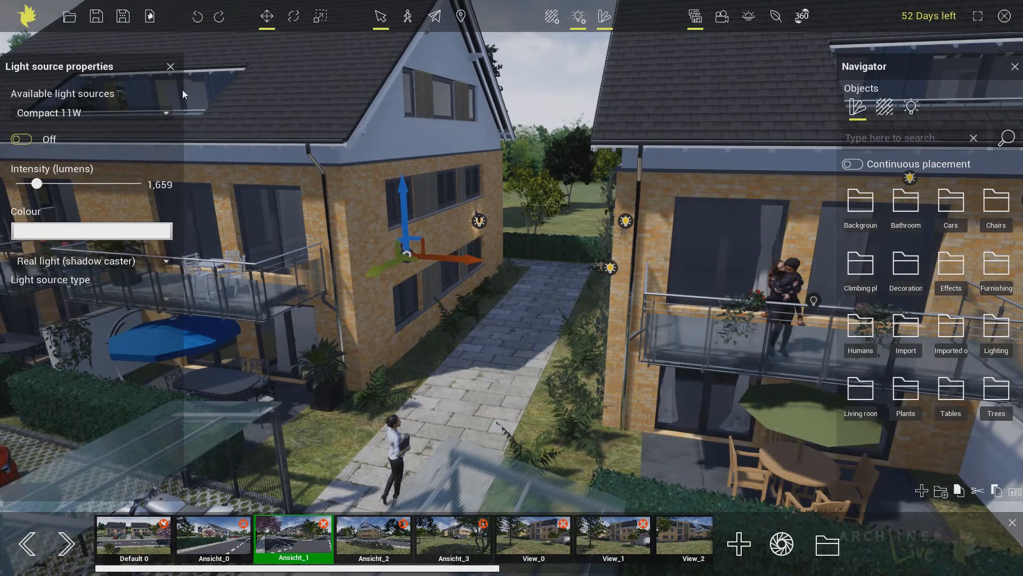
{"action": "left_click", "coordinate": [172, 68]}
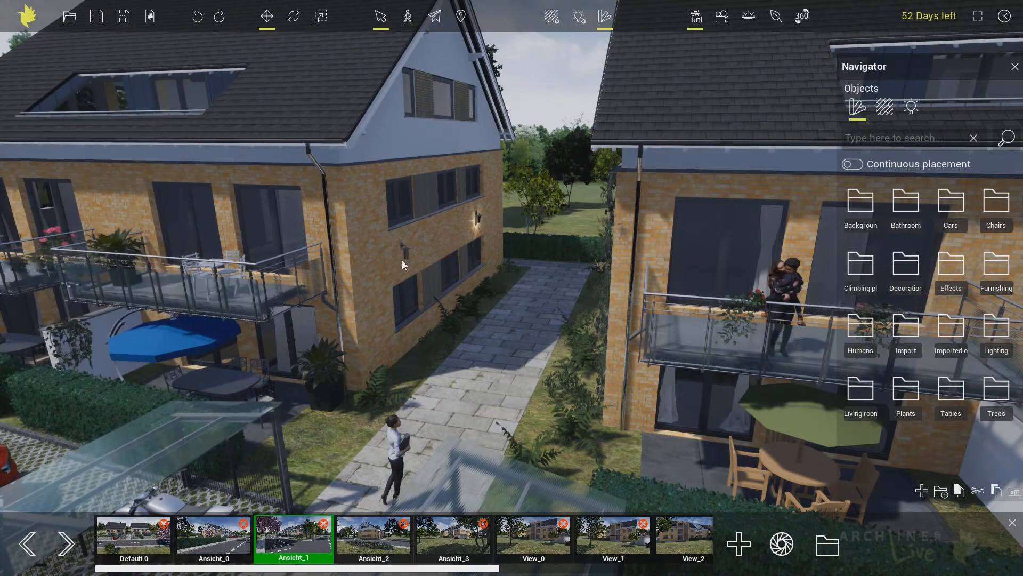
{"action": "left_click", "coordinate": [298, 539]}
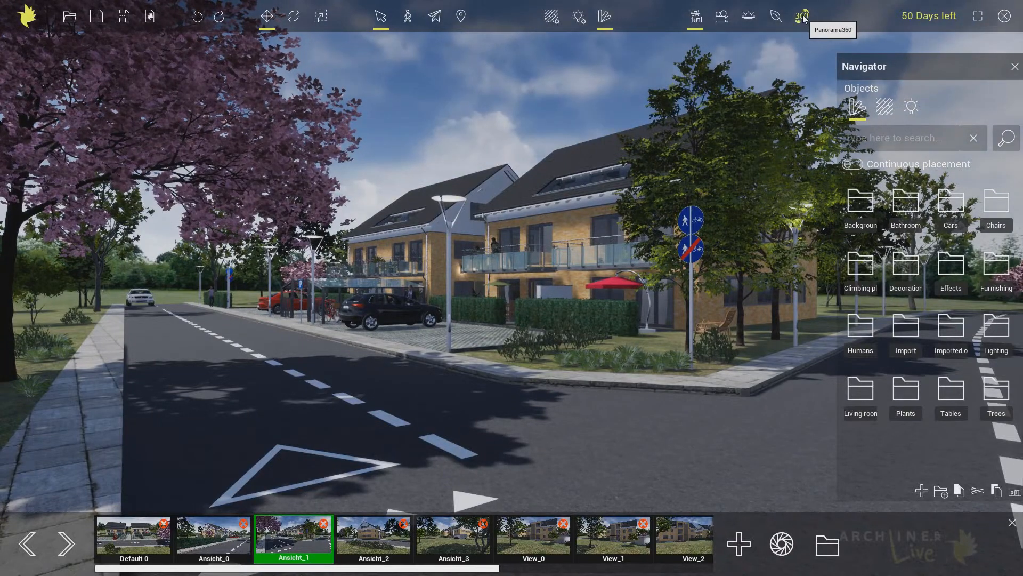
Load the existing animation 01 in the video animation editor, play its preview and pause it about halfway
{"action": "left_click", "coordinate": [722, 17]}
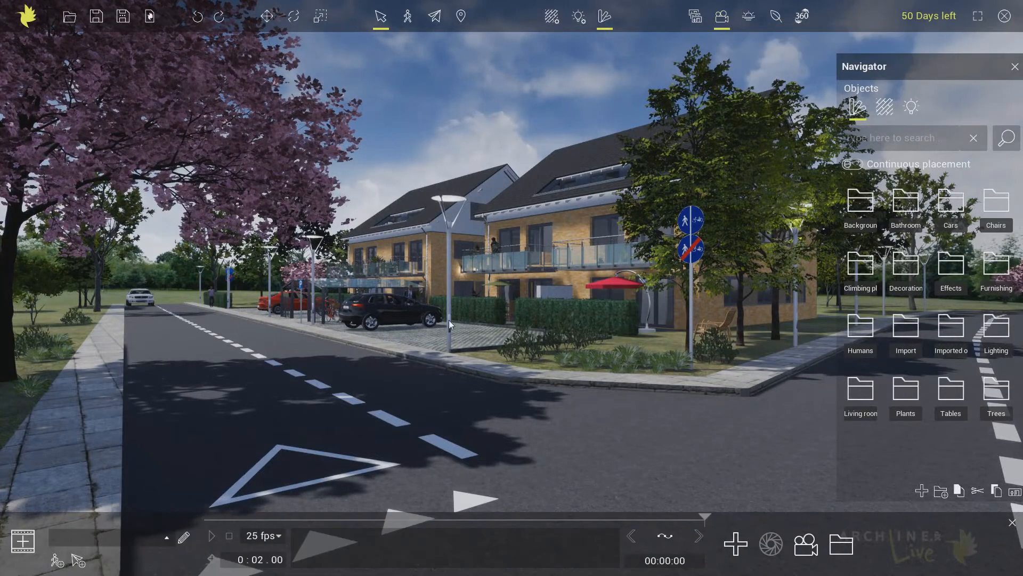
{"action": "left_click", "coordinate": [163, 540]}
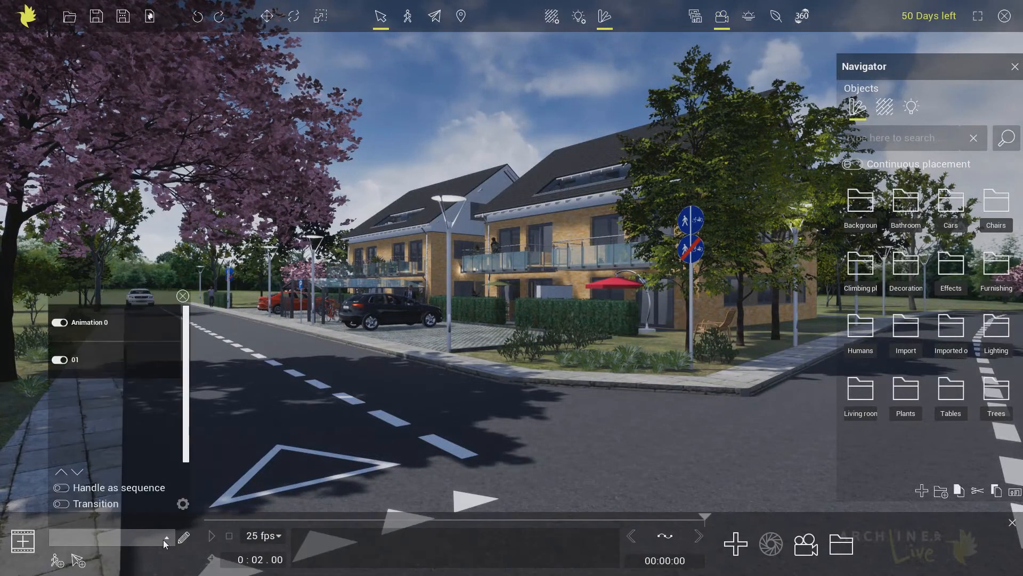
{"action": "left_click", "coordinate": [114, 322]}
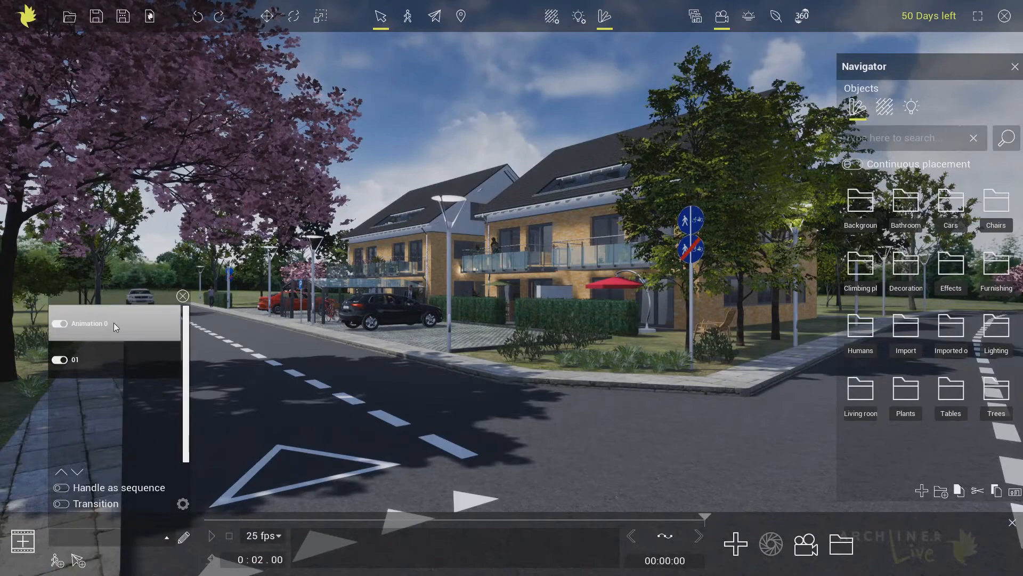
{"action": "left_click", "coordinate": [110, 360]}
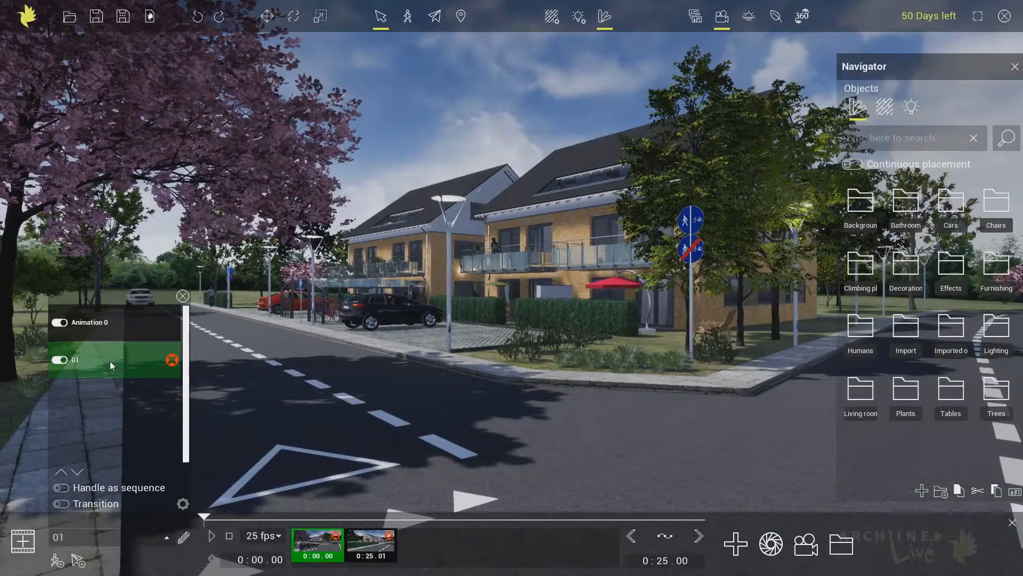
{"action": "left_click", "coordinate": [211, 537]}
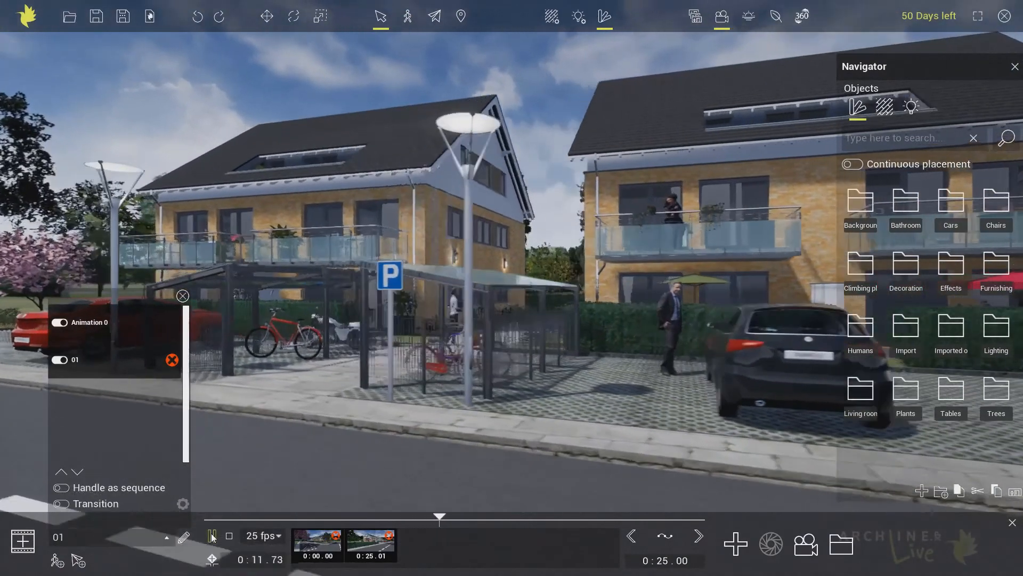
{"action": "left_click", "coordinate": [212, 535]}
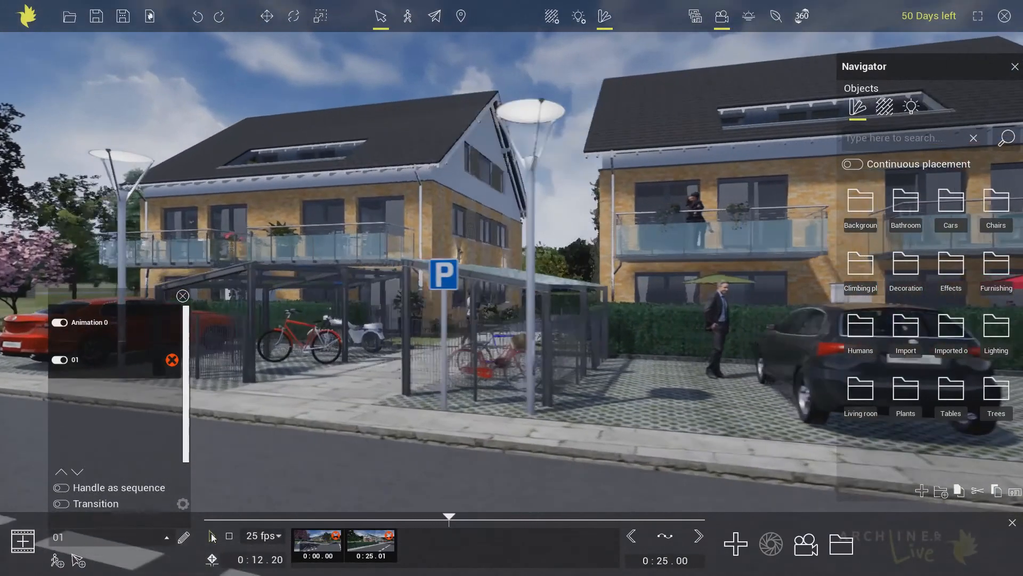
Close the animation list and create a new video animation starting from a view across the lawn and road facing both houses
{"action": "left_click", "coordinate": [182, 296]}
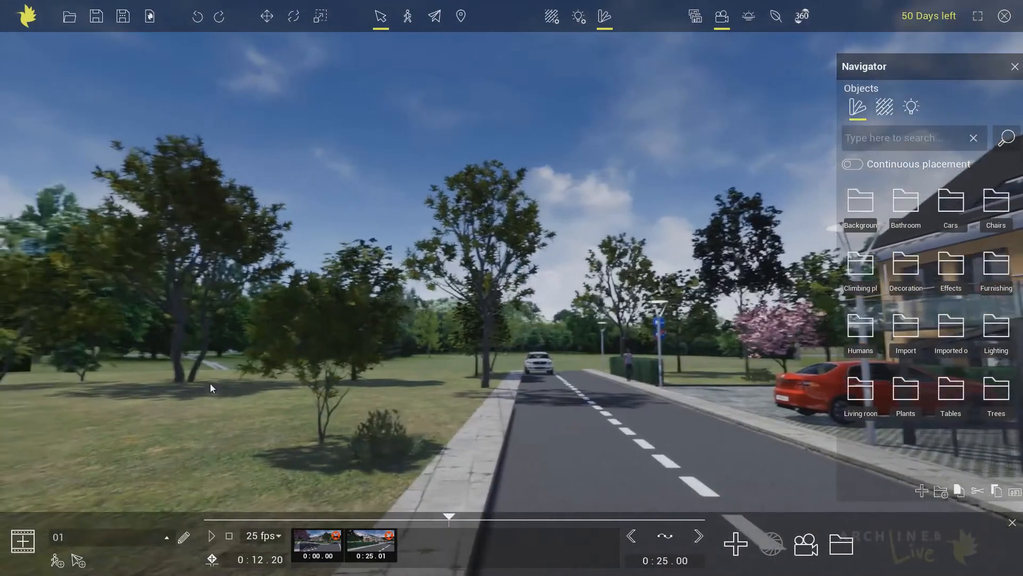
{"action": "right_click_drag", "start_coordinate": [210, 382], "coordinate": [143, 396]}
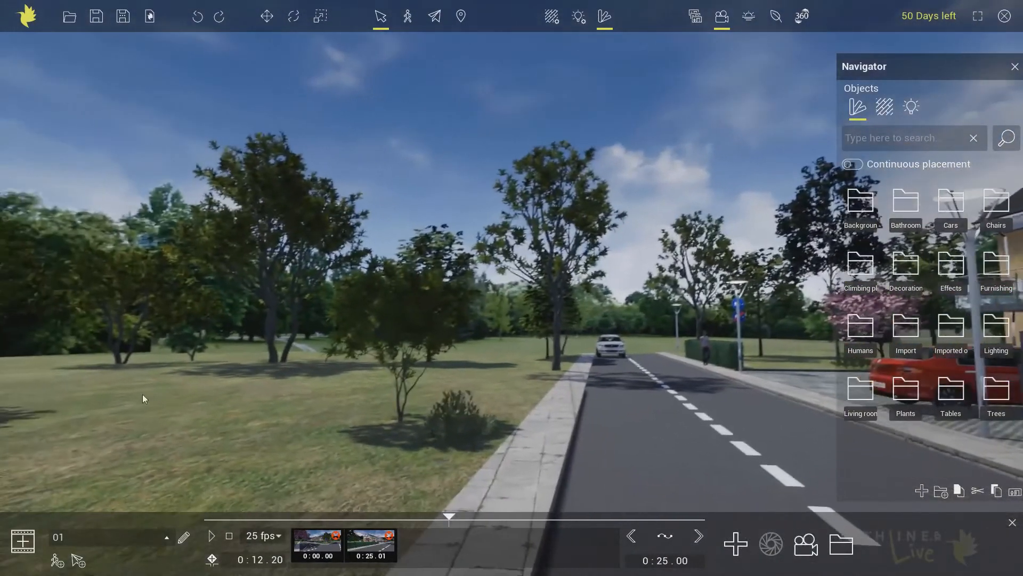
{"action": "right_click_drag", "start_coordinate": [440, 394], "coordinate": [123, 398]}
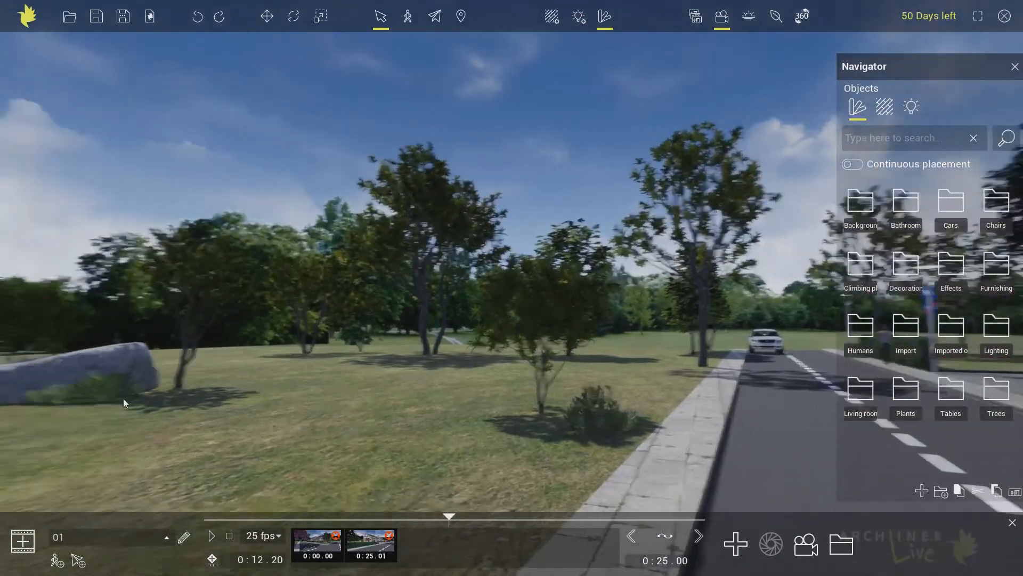
{"action": "right_click_drag", "start_coordinate": [415, 399], "coordinate": [222, 398]}
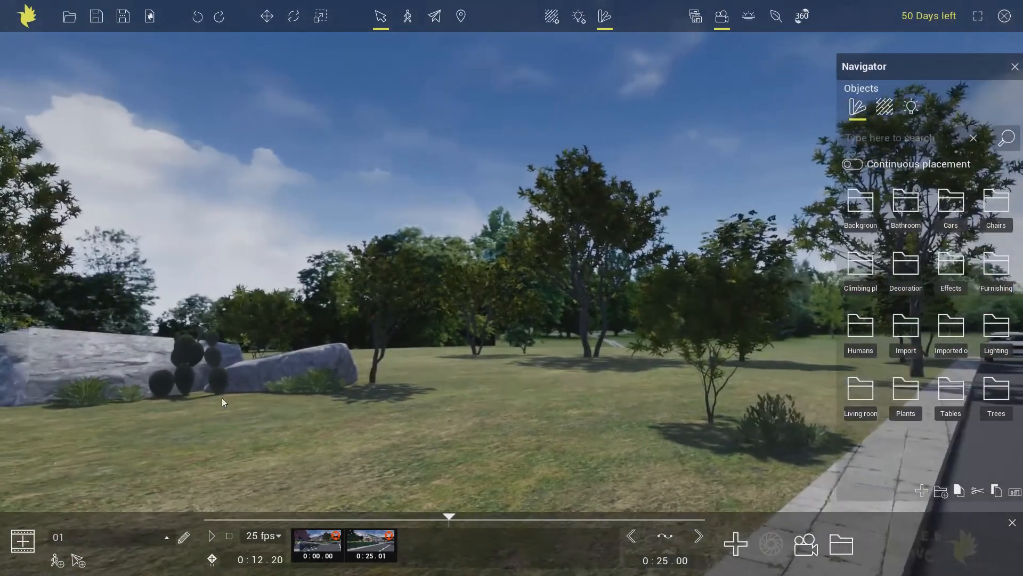
{"action": "left_click", "coordinate": [458, 20]}
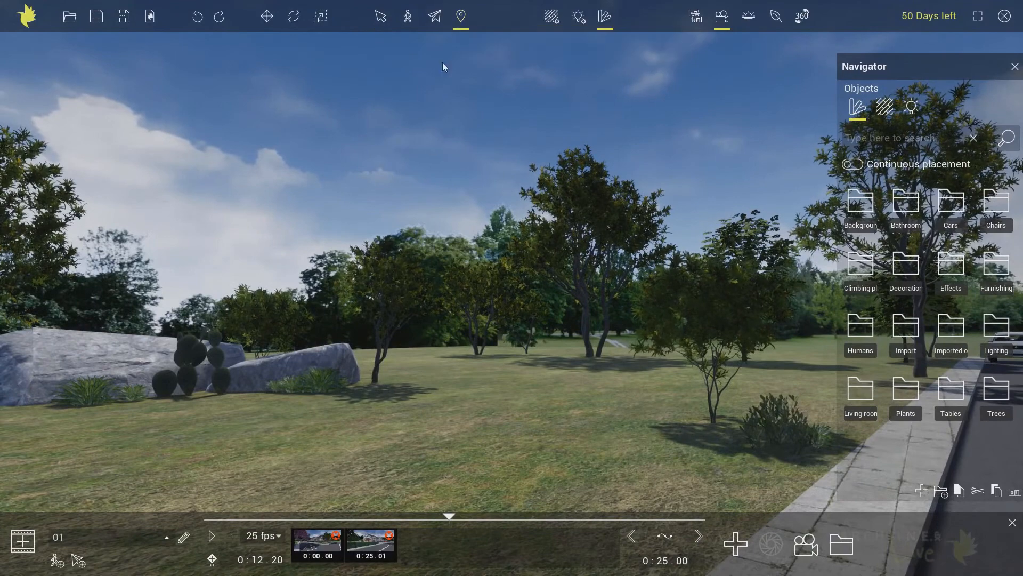
{"action": "left_click", "coordinate": [277, 403]}
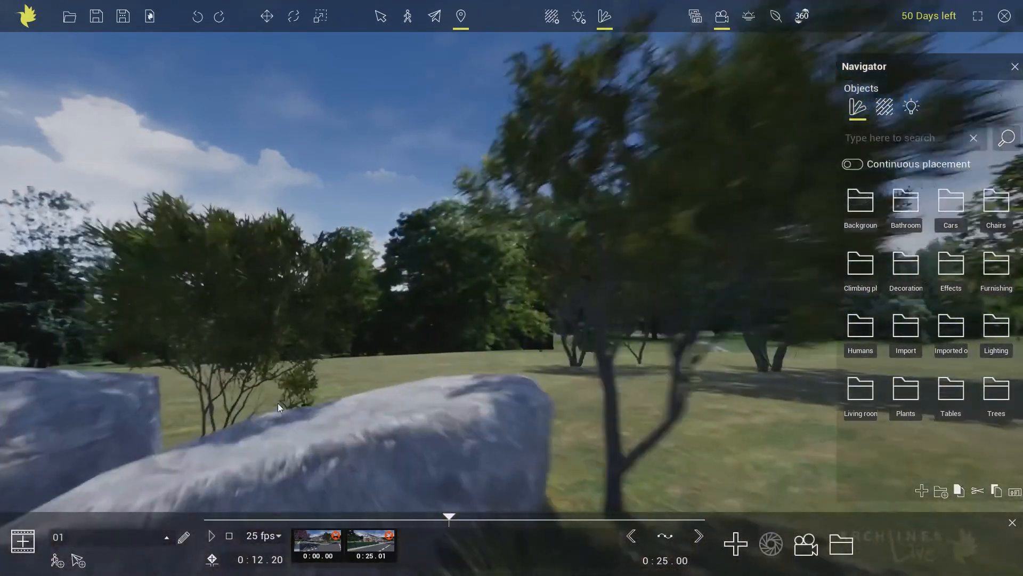
{"action": "right_click_drag", "start_coordinate": [270, 404], "coordinate": [633, 401]}
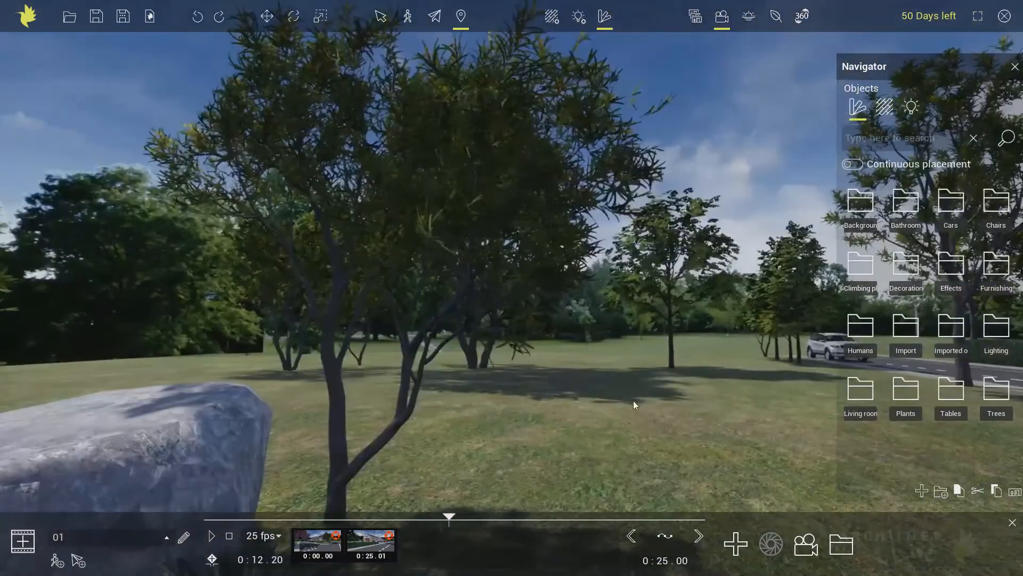
{"action": "right_click_drag", "start_coordinate": [314, 390], "coordinate": [615, 385]}
{"action": "right_click_drag", "start_coordinate": [313, 391], "coordinate": [442, 388]}
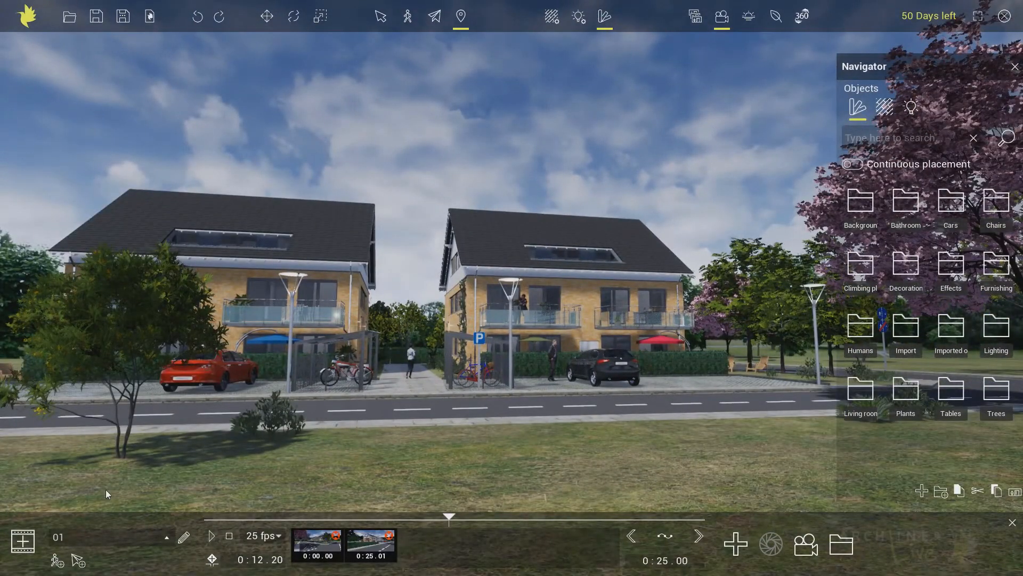
{"action": "left_click", "coordinate": [23, 541]}
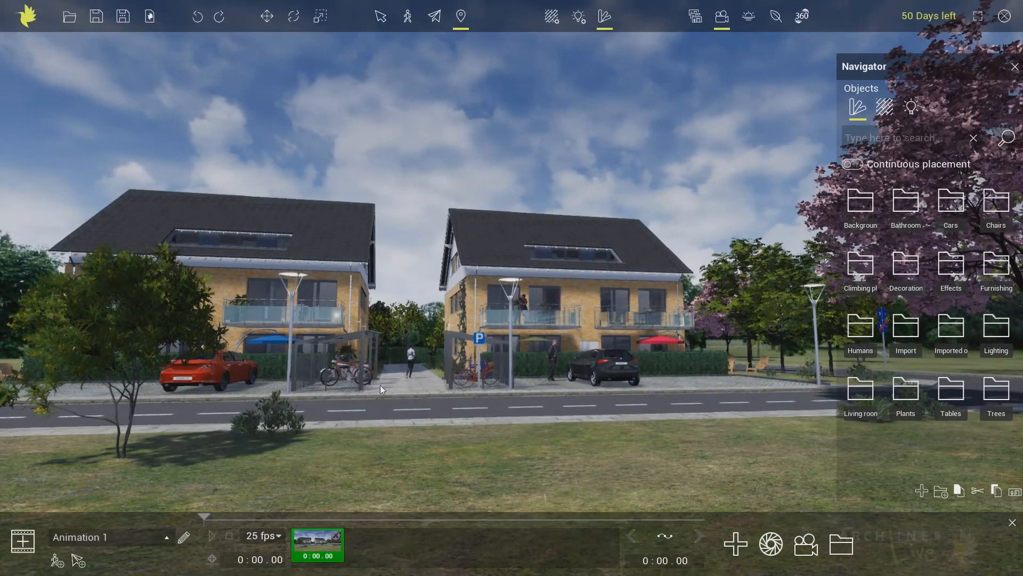
Add a second camera keyframe to the new animation, looking down the paved path between the two houses
{"action": "scroll", "coordinate": [380, 385], "scroll_direction": "up", "scroll_amount": 5}
{"action": "scroll", "coordinate": [405, 391], "scroll_direction": "up", "scroll_amount": 2}
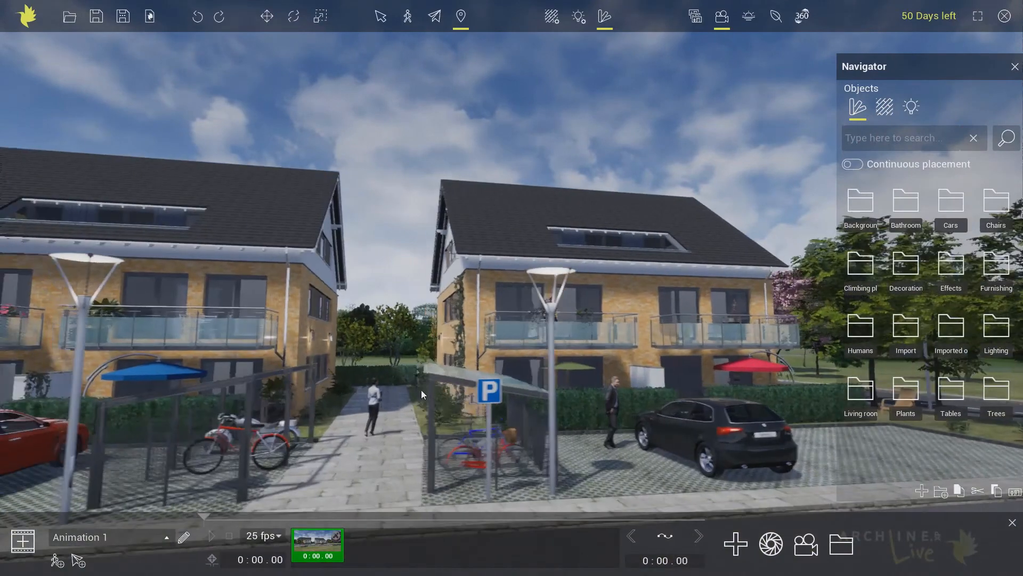
{"action": "scroll", "coordinate": [421, 389], "scroll_direction": "up", "scroll_amount": 3}
{"action": "scroll", "coordinate": [386, 391], "scroll_direction": "up", "scroll_amount": 5}
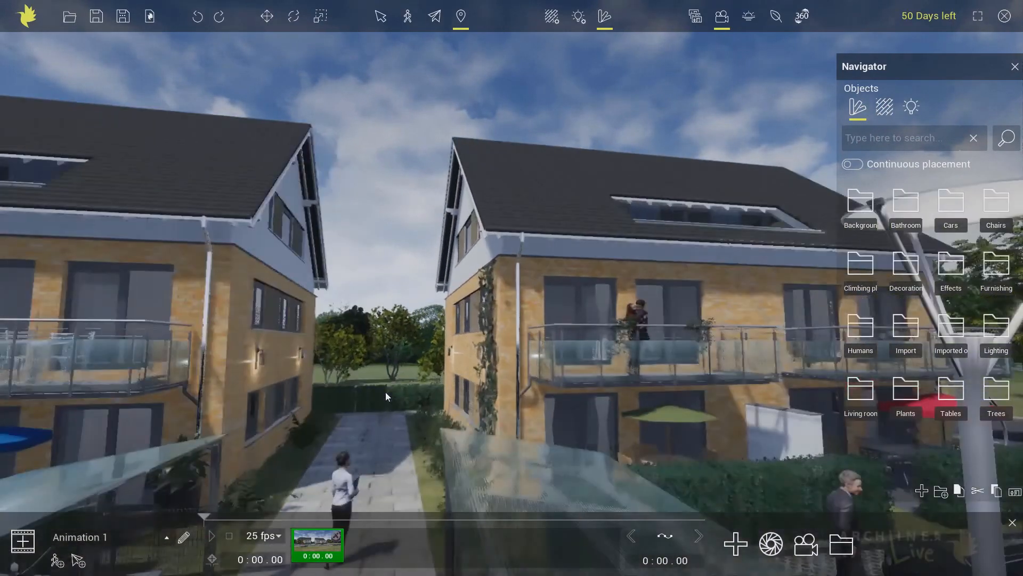
{"action": "scroll", "coordinate": [386, 393], "scroll_direction": "up", "scroll_amount": 3}
{"action": "right_click_drag", "start_coordinate": [379, 393], "coordinate": [399, 391]}
{"action": "scroll", "coordinate": [407, 387], "scroll_direction": "up", "scroll_amount": 2}
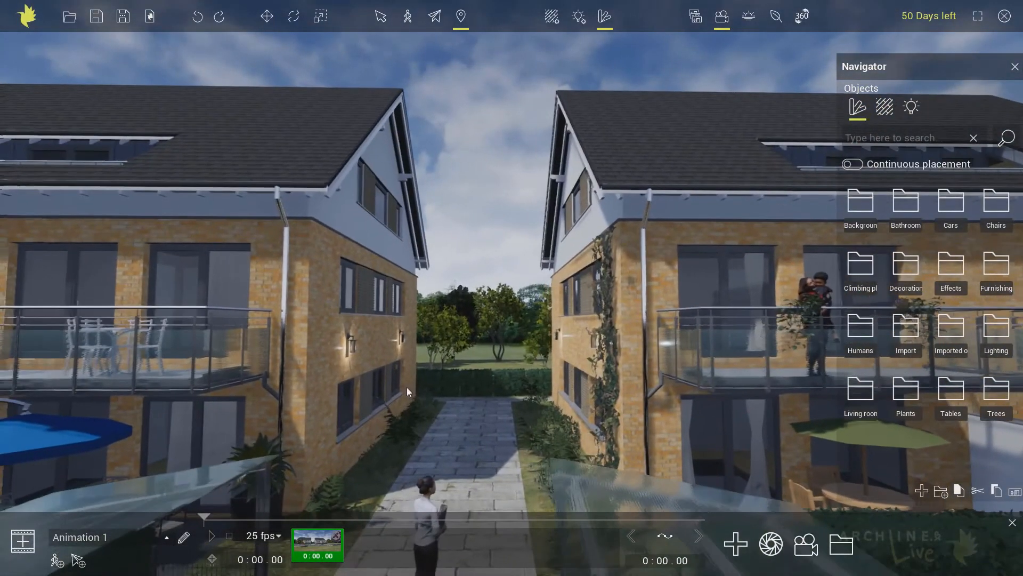
{"action": "middle_click_drag", "start_coordinate": [407, 388], "coordinate": [454, 358]}
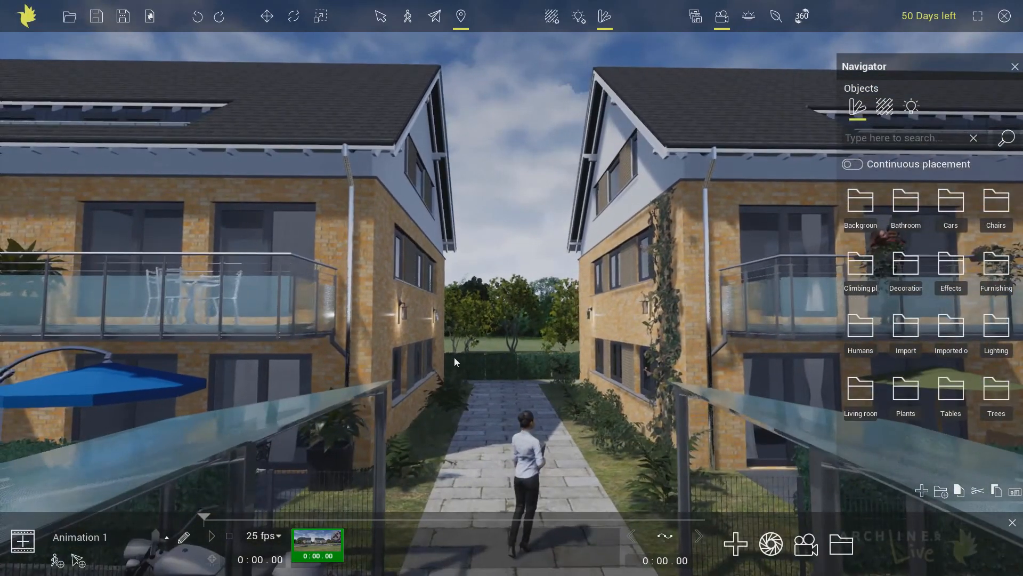
{"action": "left_click", "coordinate": [737, 542]}
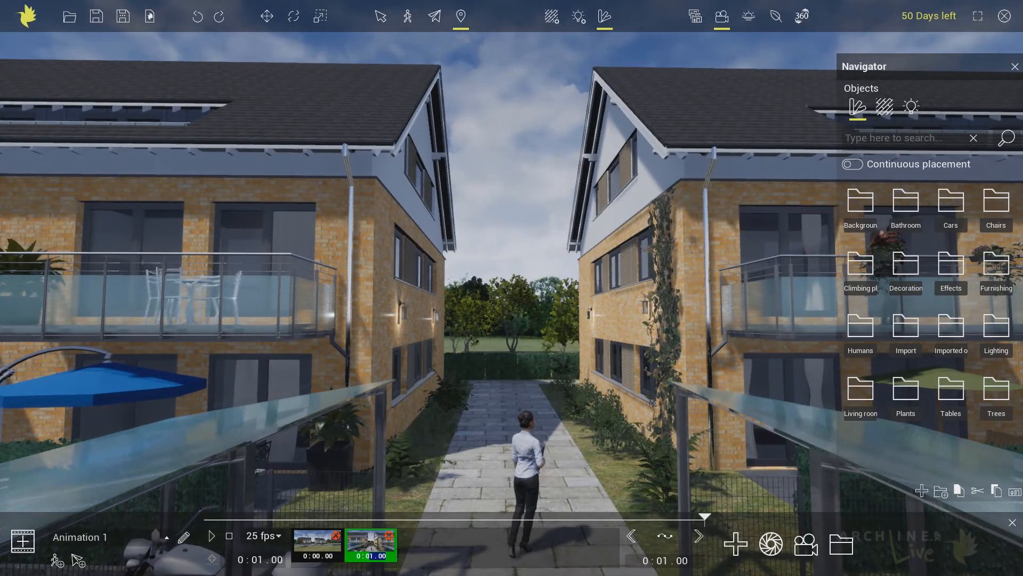
Set the second keyframe's time to 6 seconds and play the animation preview from the start
{"action": "type", "text": "6"}
{"action": "key", "text": "Return"}
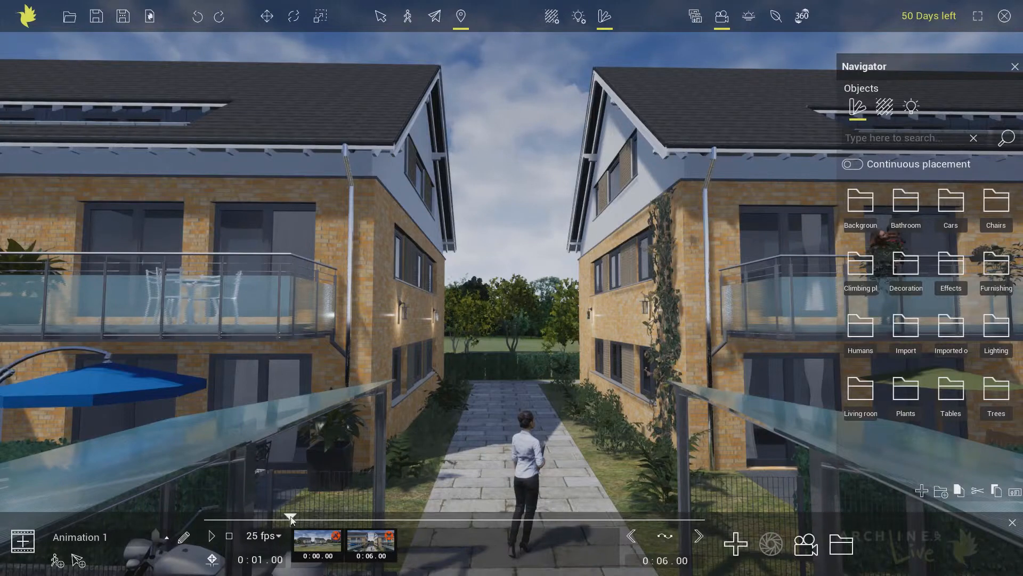
{"action": "left_click_drag", "start_coordinate": [283, 517], "coordinate": [204, 521]}
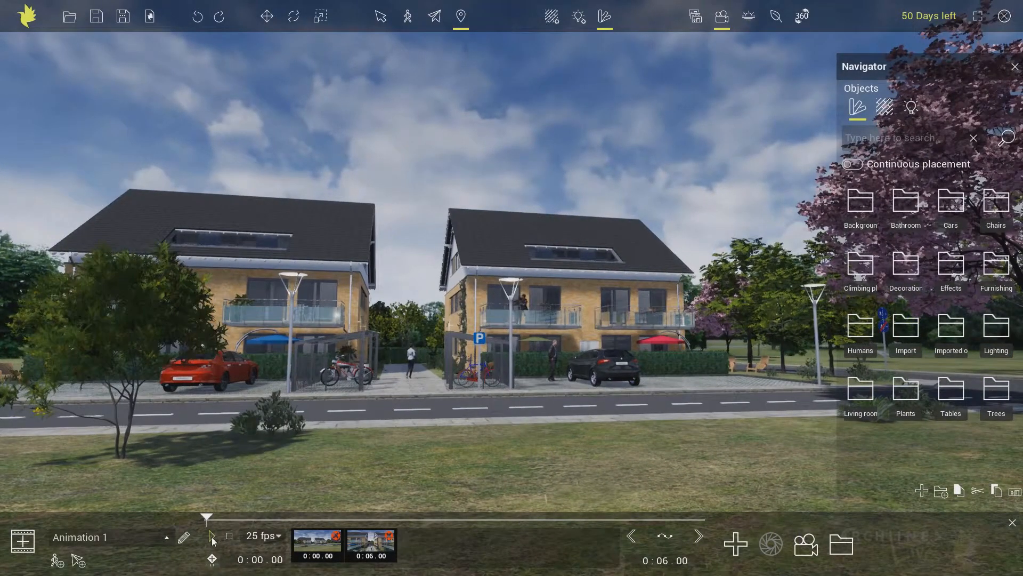
{"action": "left_click", "coordinate": [211, 536]}
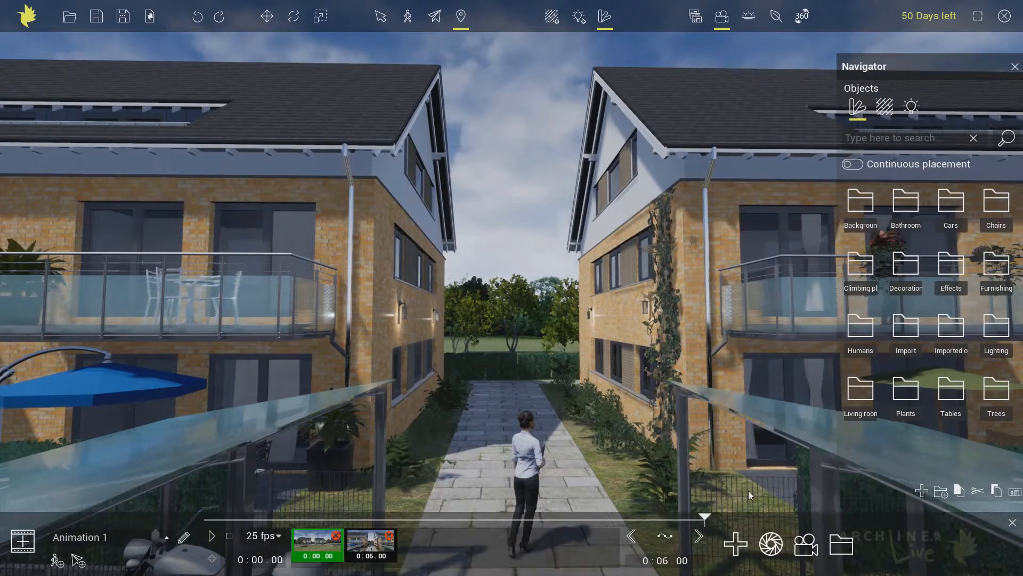
Open the project's output folder and play the rendered video bauantrag01.avi
{"action": "left_click", "coordinate": [841, 543]}
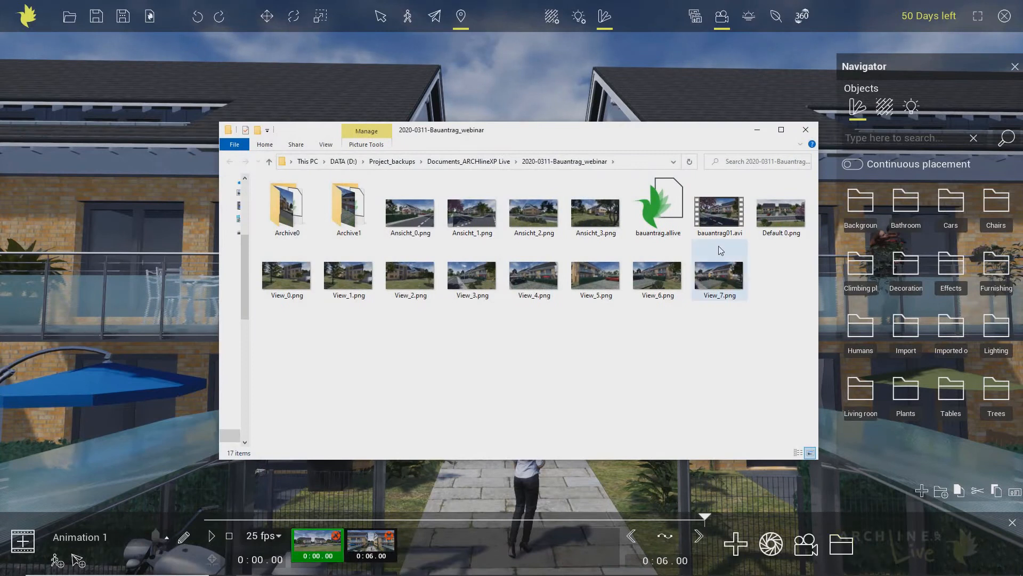
{"action": "double_click", "coordinate": [718, 226]}
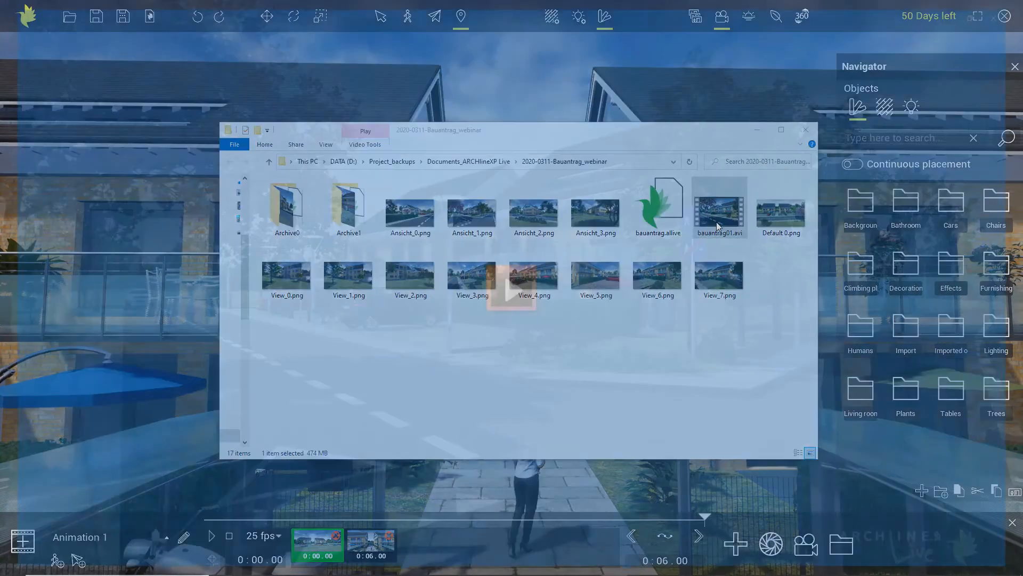